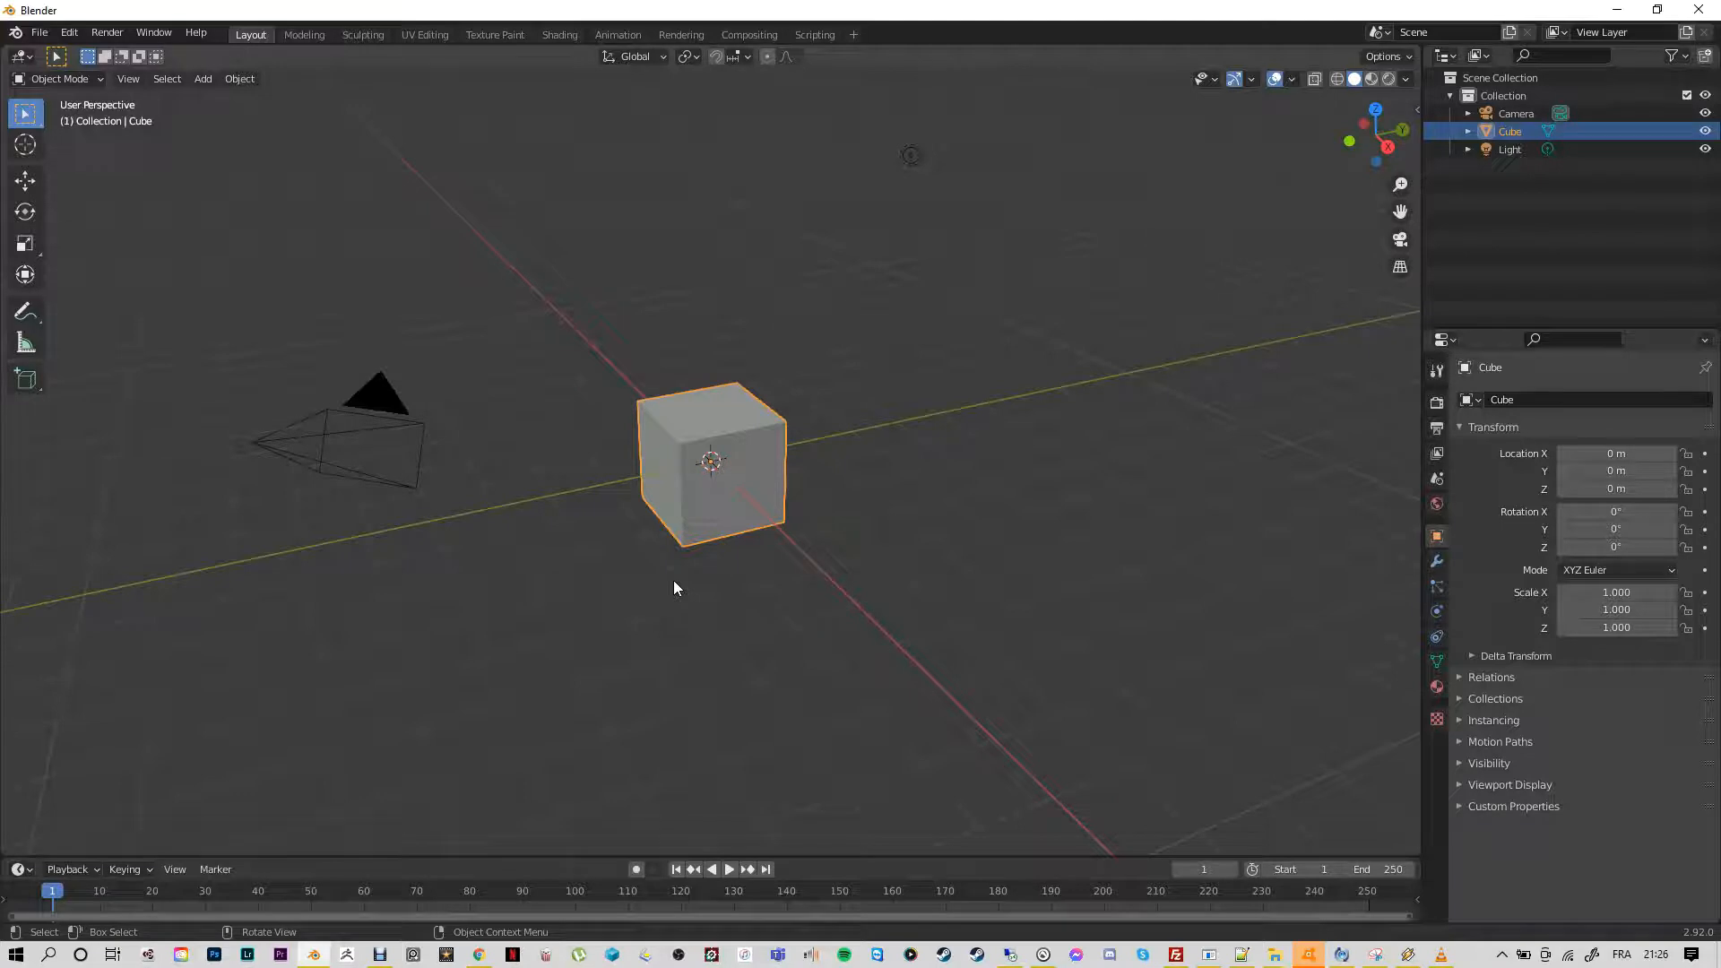
Select the default cube and switch it to Edit Mode
left_click(674, 588)
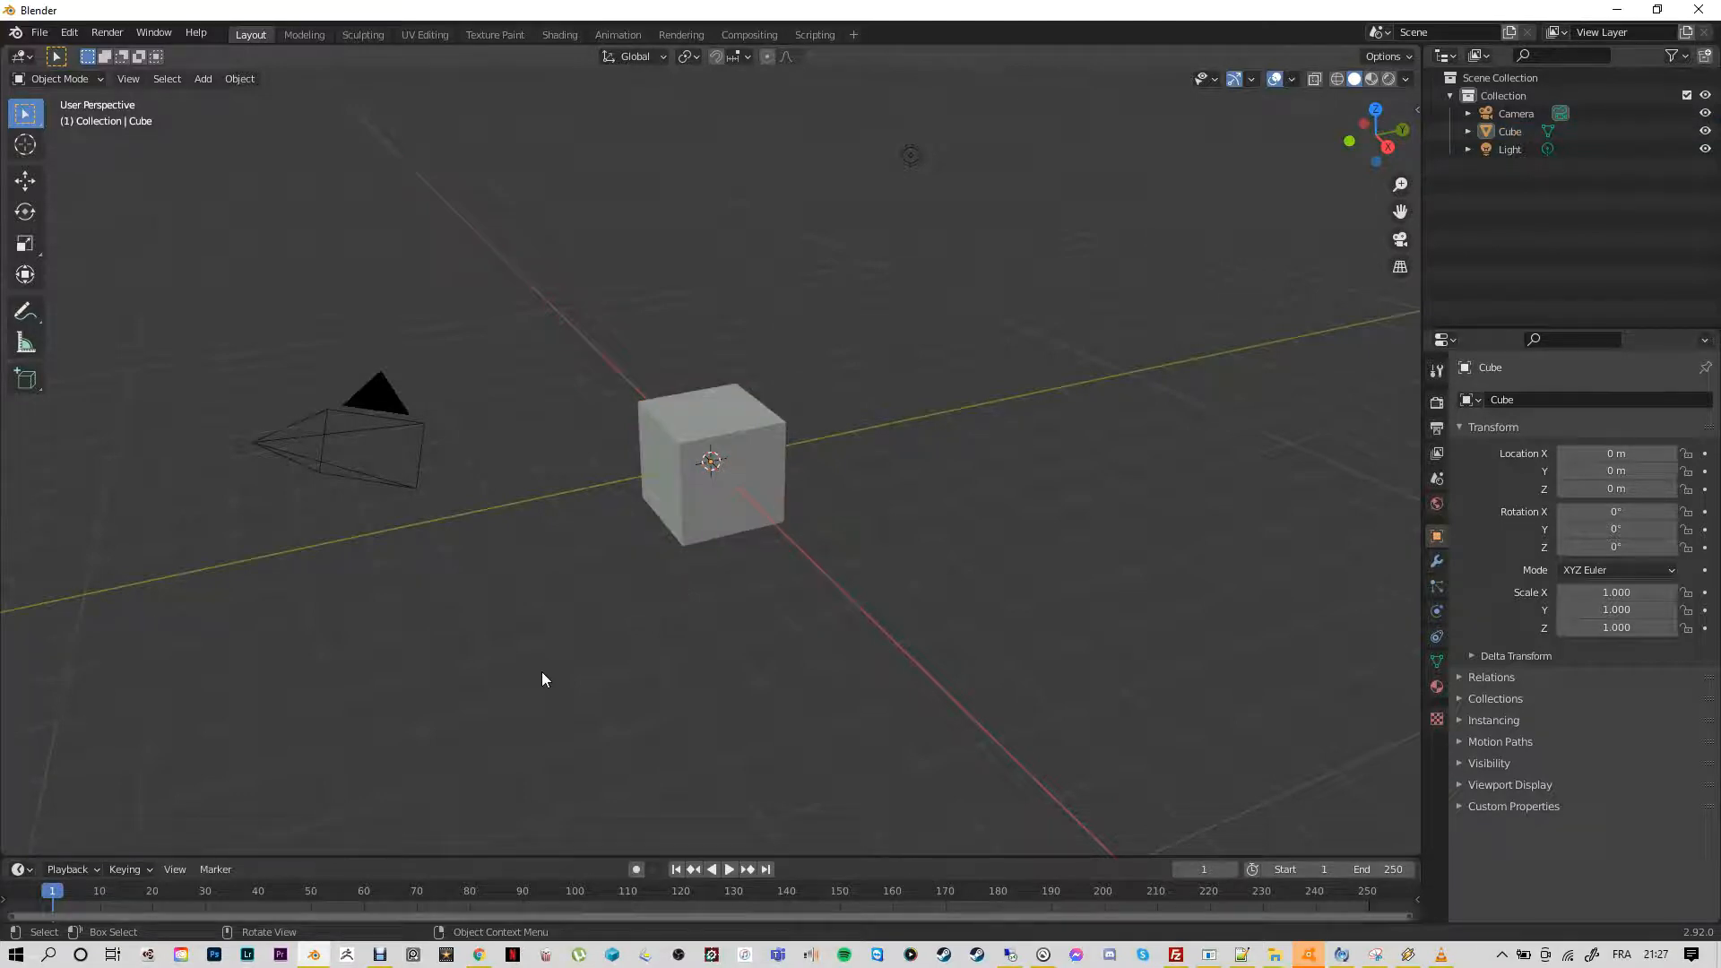
left_click(685, 505)
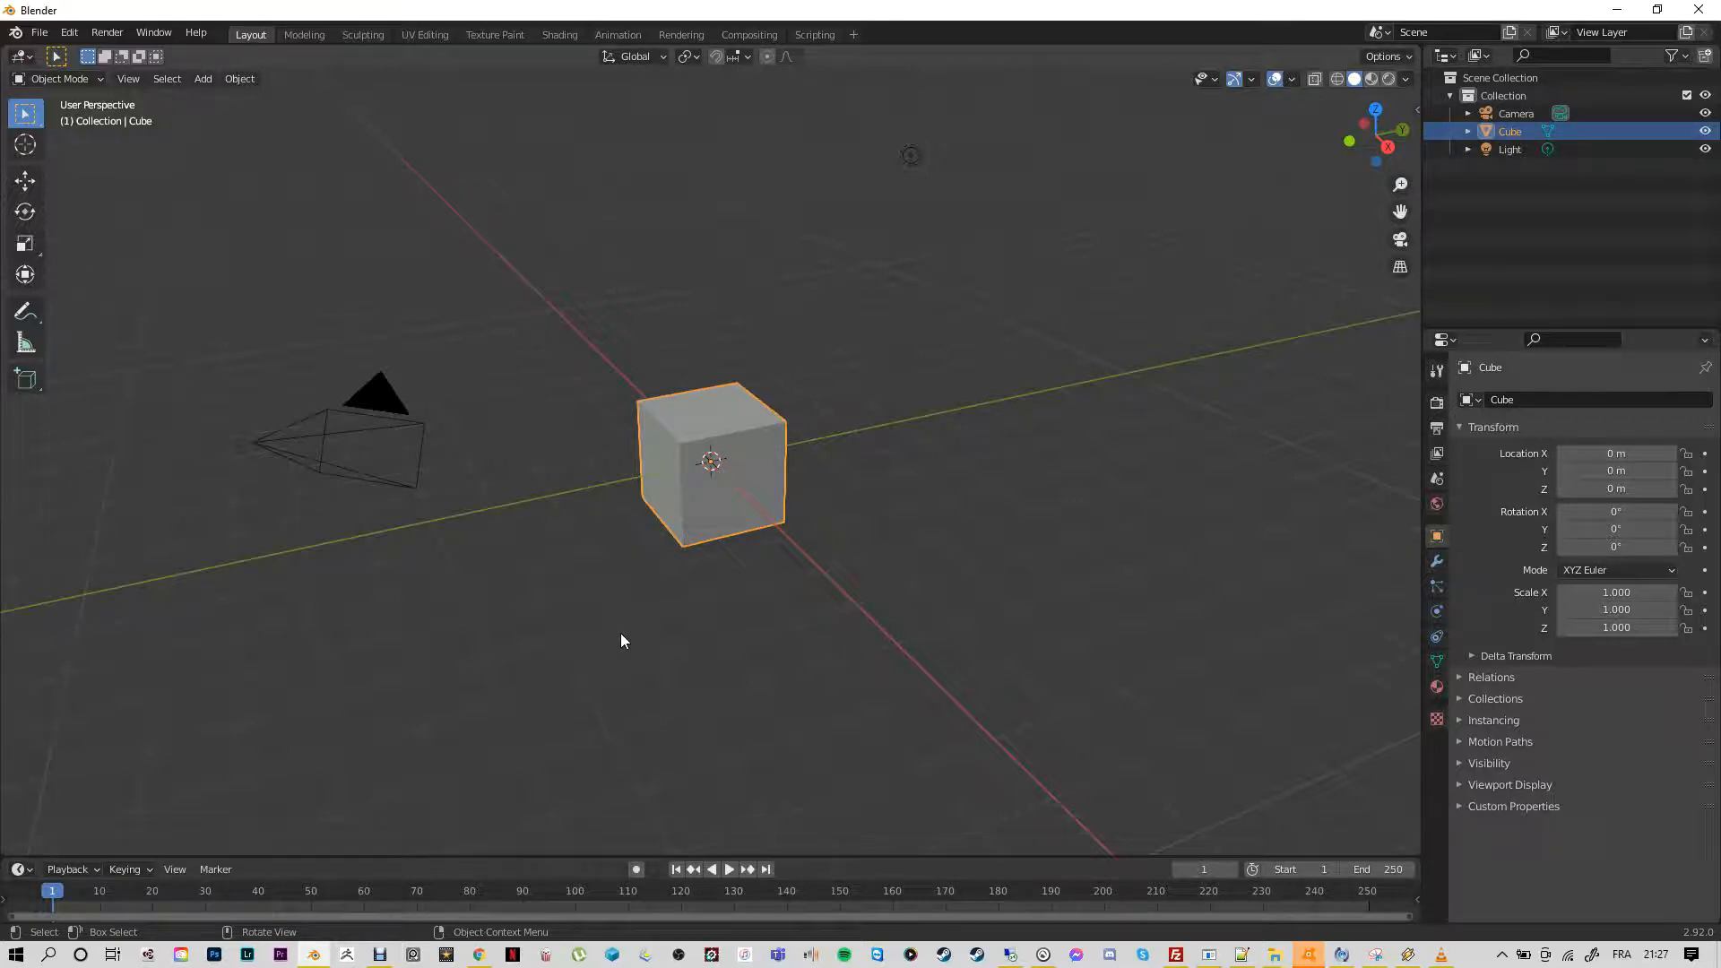
key("Tab")
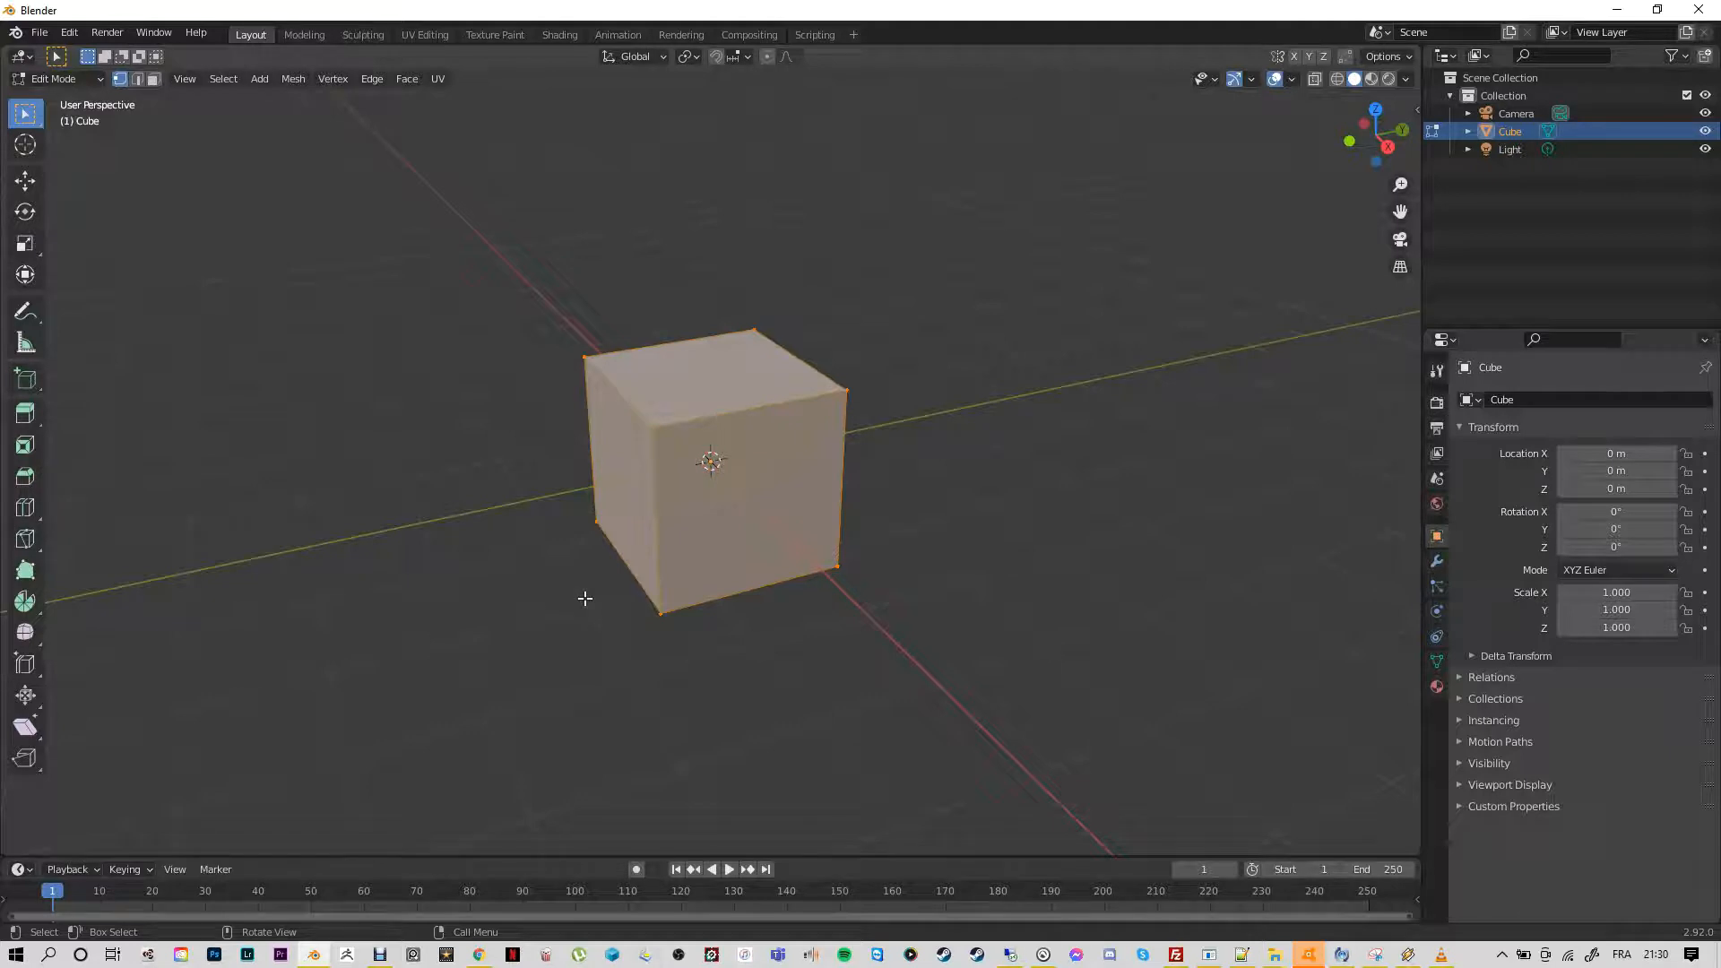
Give all of the cube's edges a narrow single-segment bevel and clear the selection
key("ctrl")
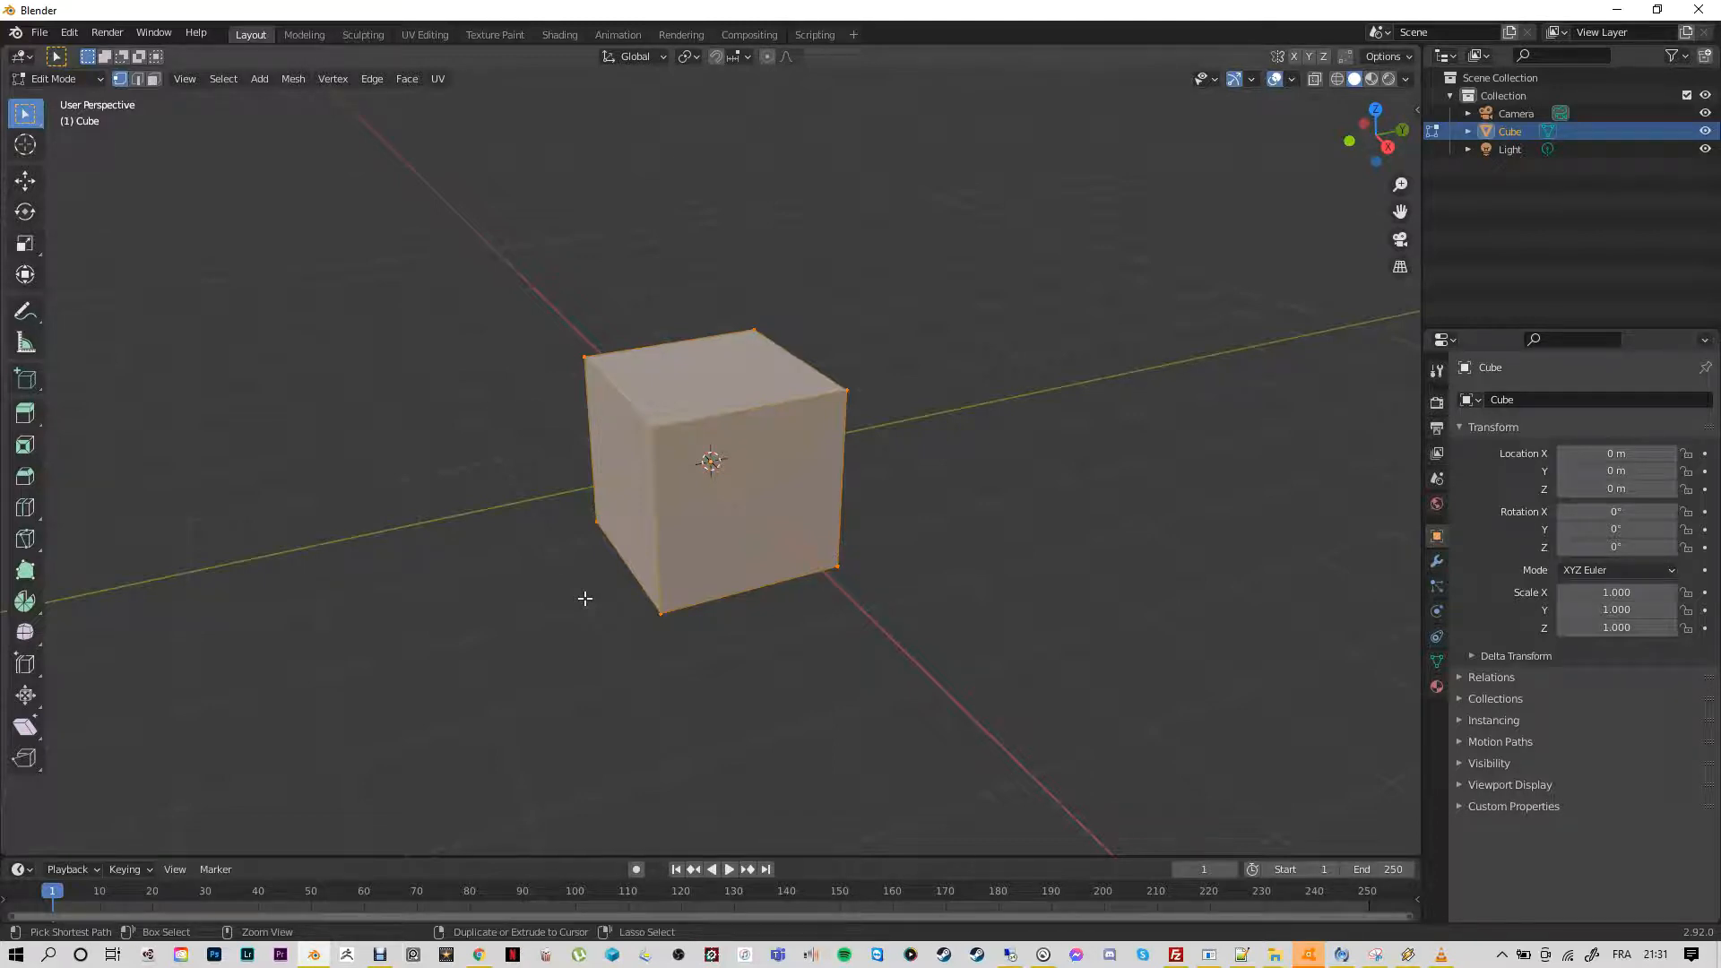
key("ctrl+b")
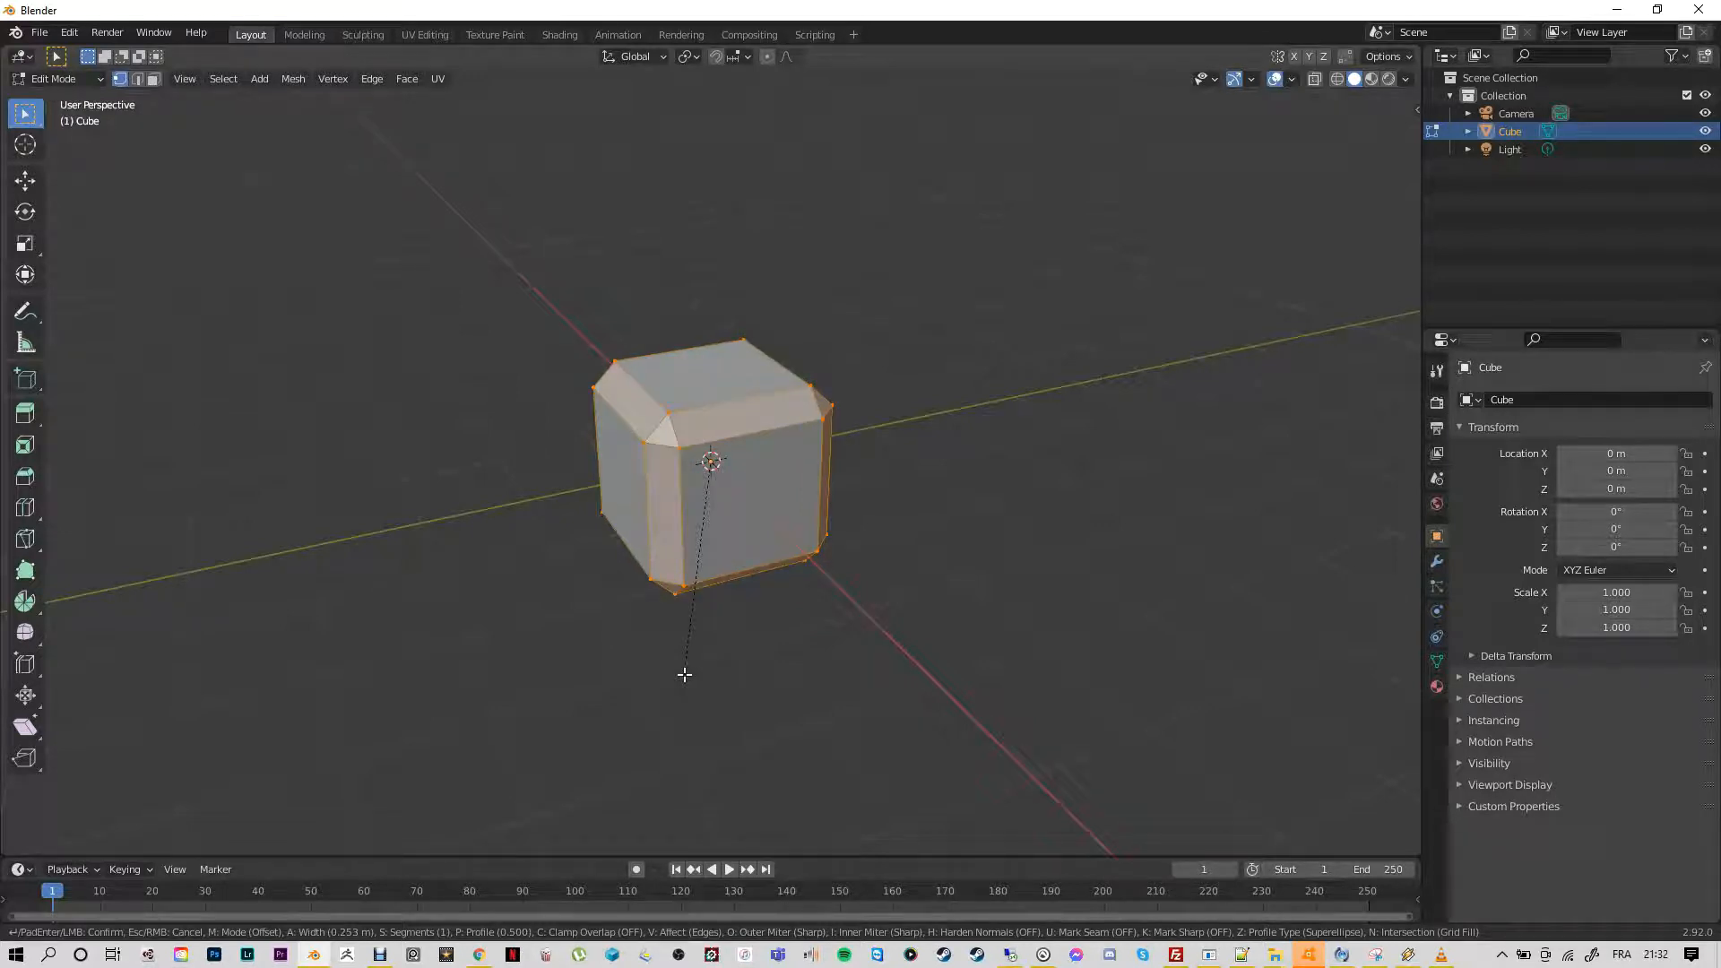
scroll(685, 674, "up", 5)
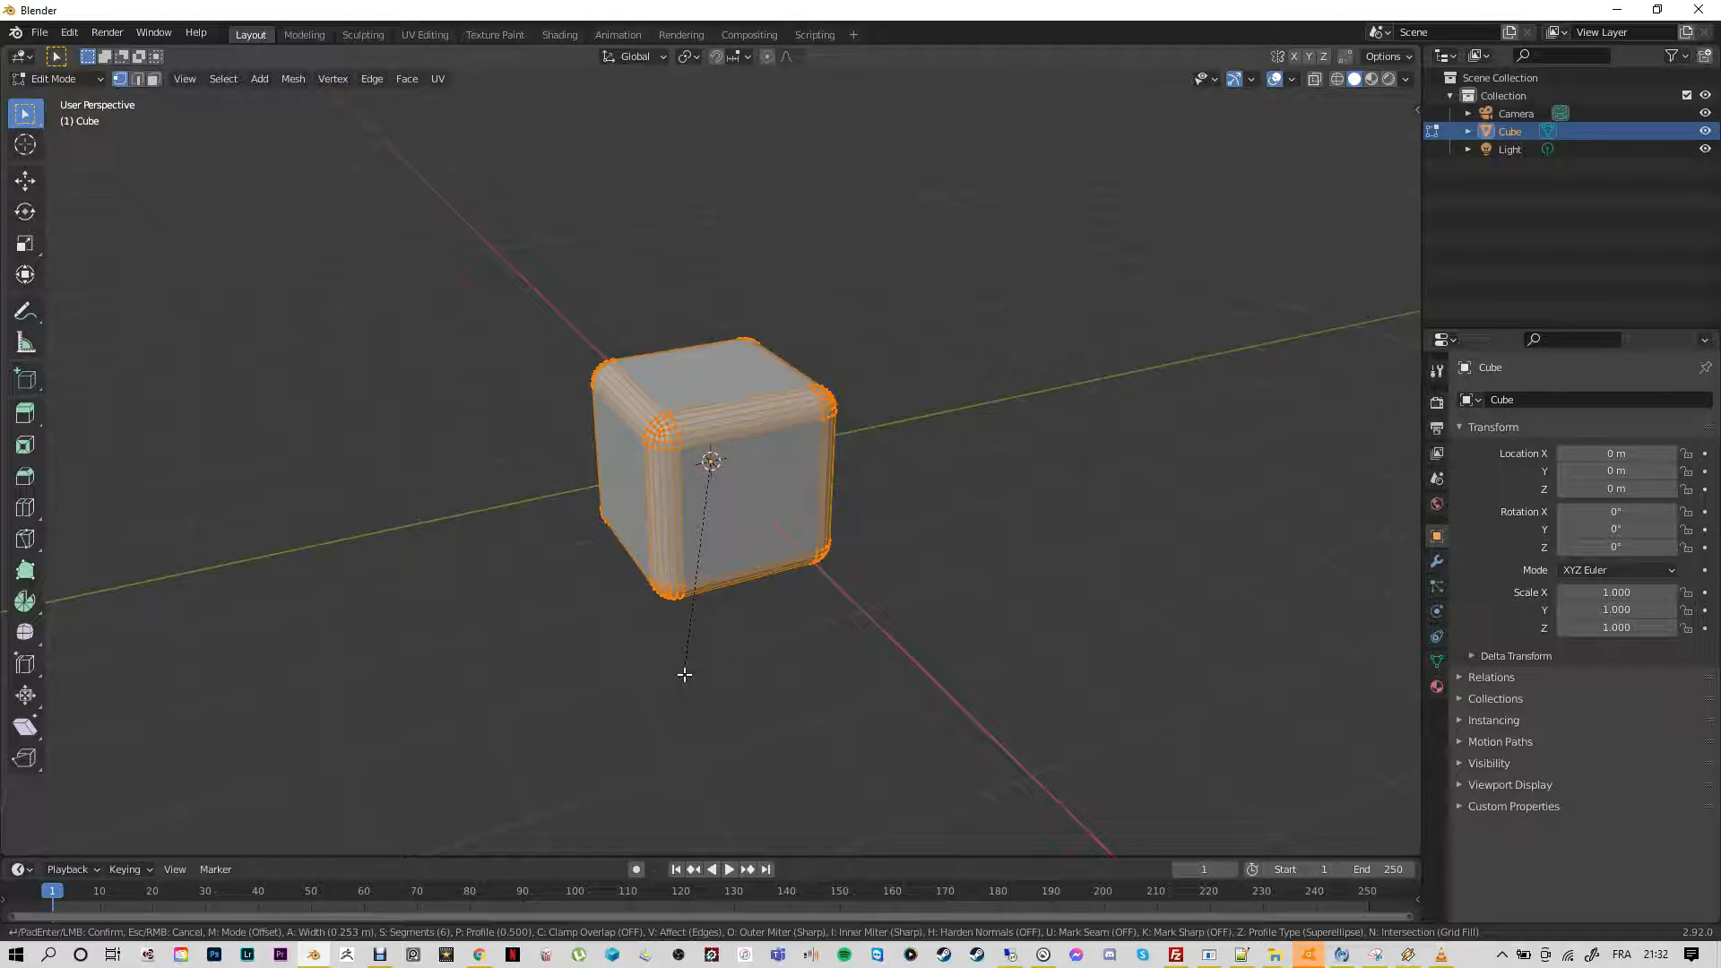
scroll(685, 674, "up", 5)
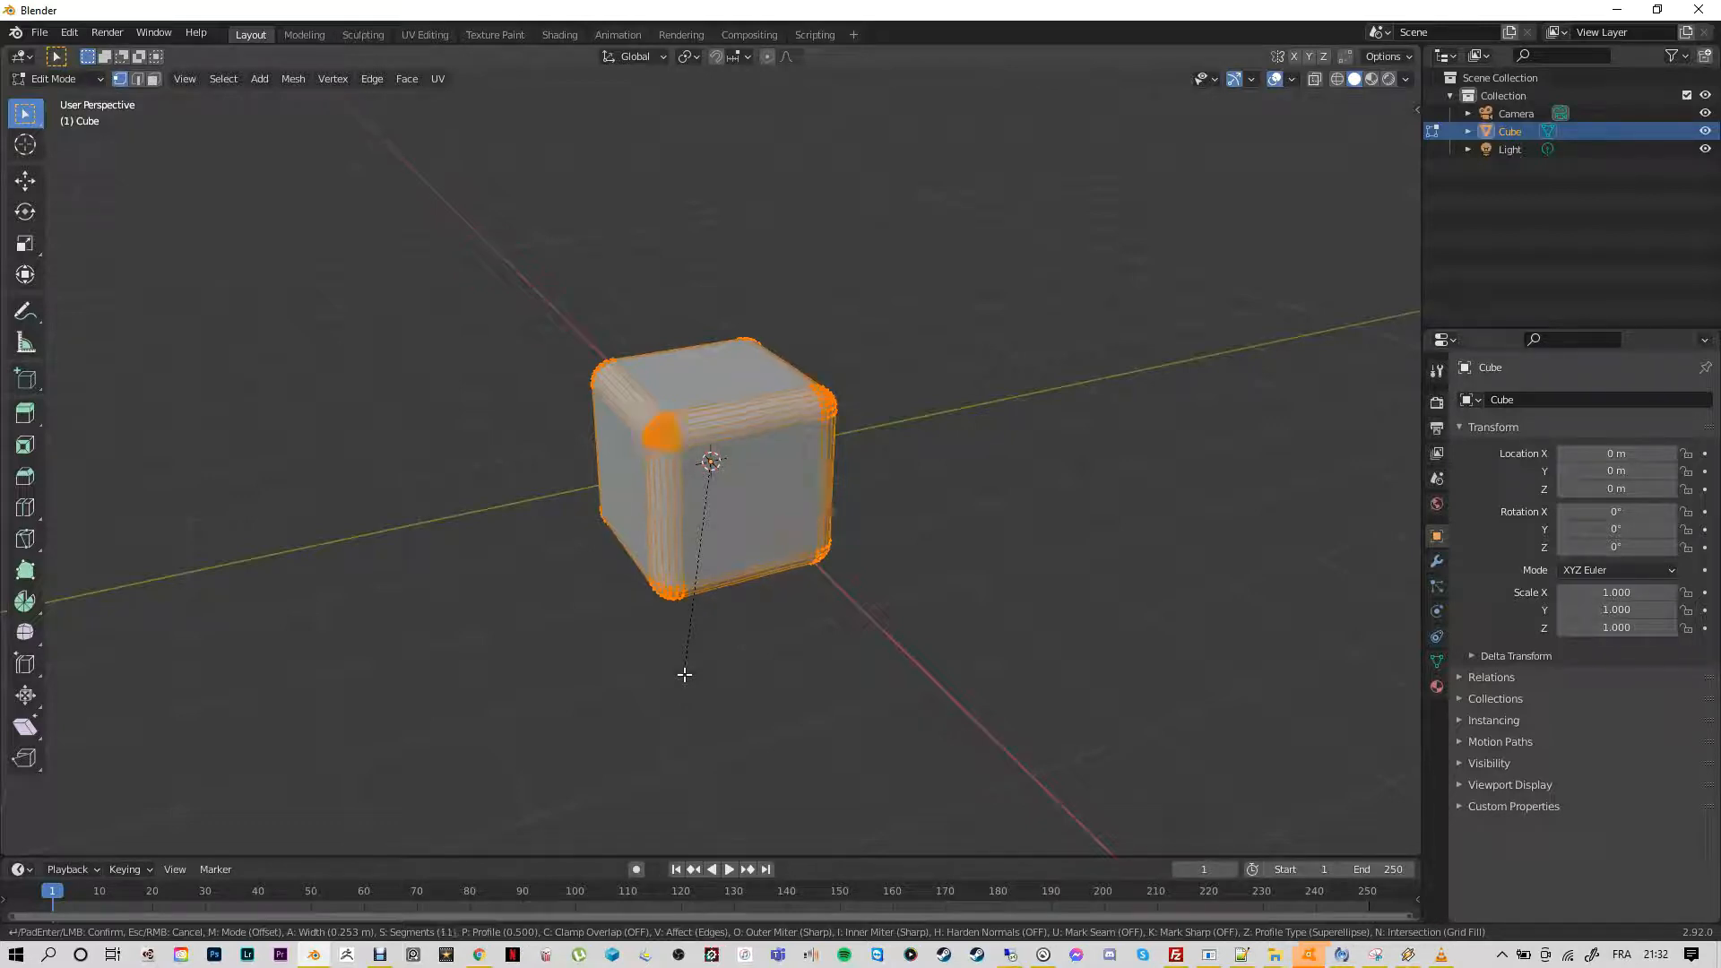
scroll(685, 674, "down", 6)
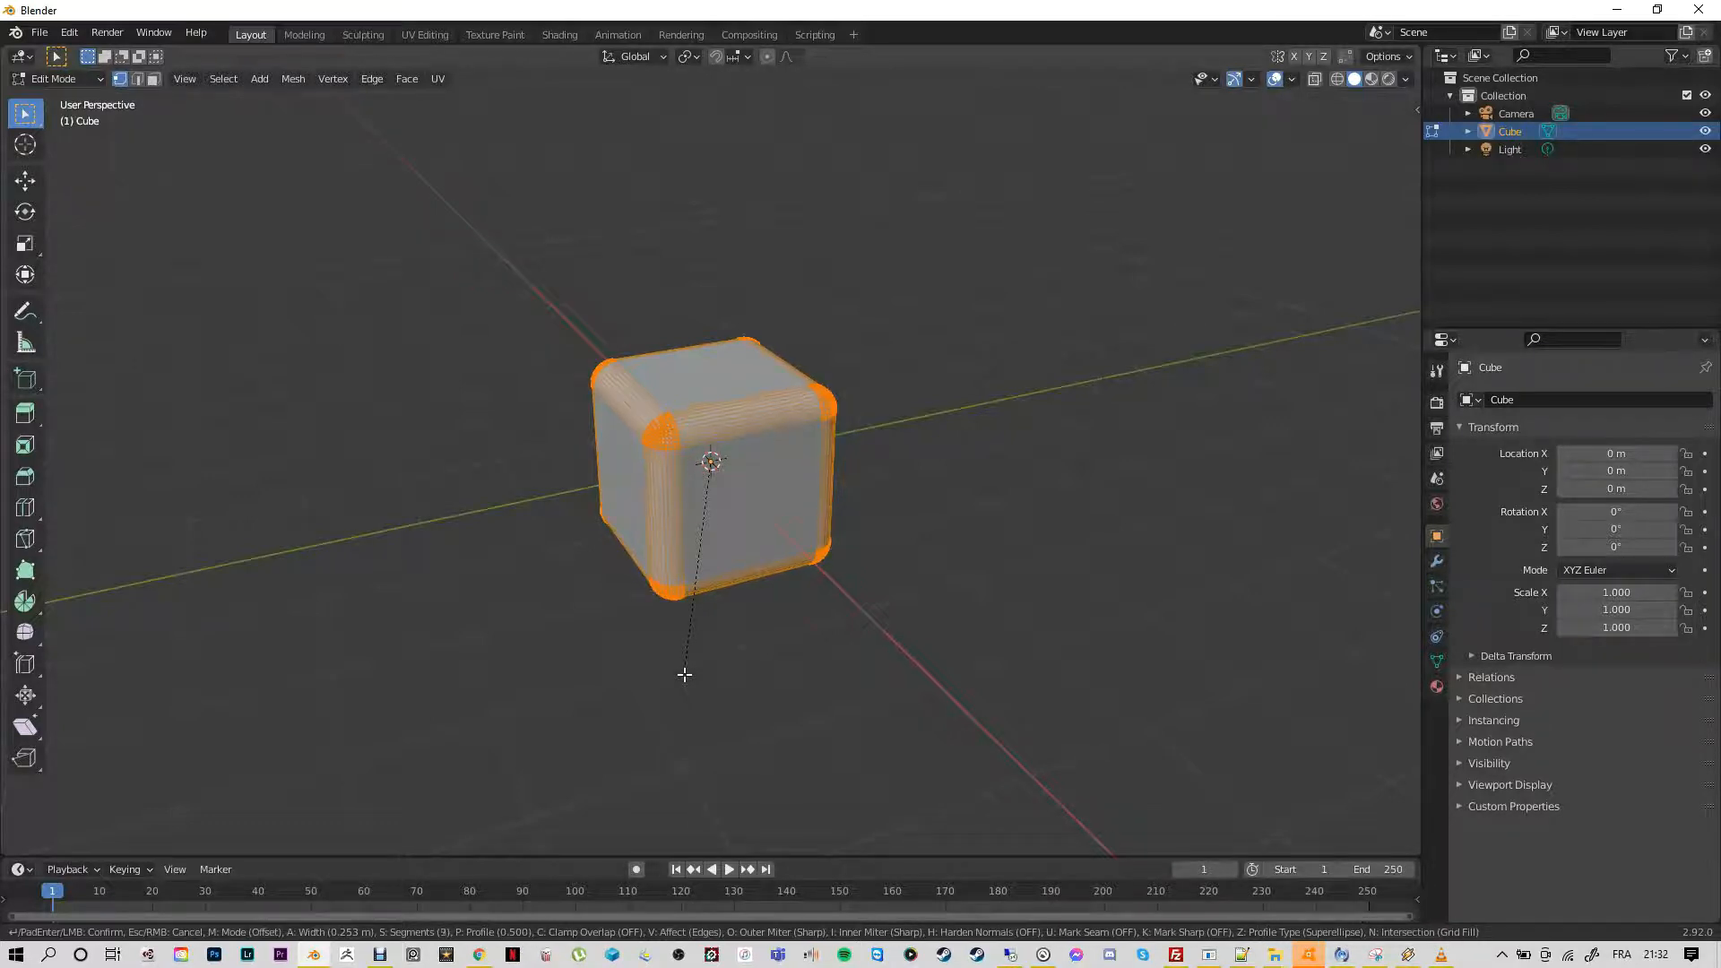
scroll(684, 674, "down", 1)
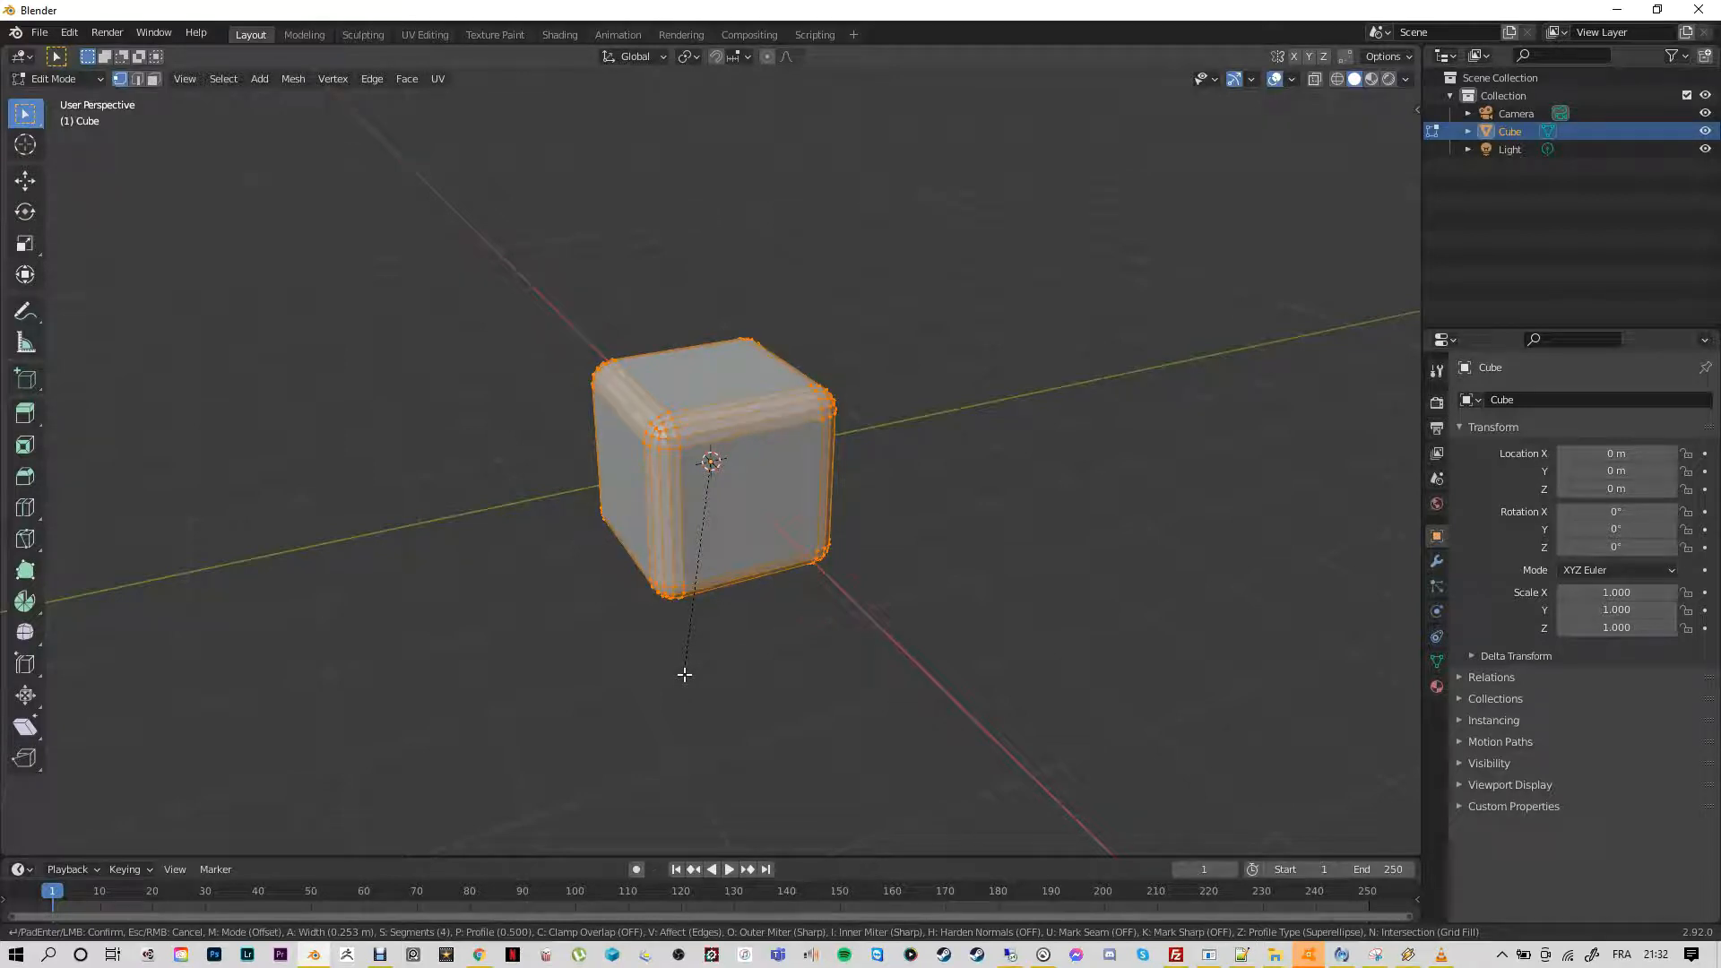
scroll(684, 674, "down", 3)
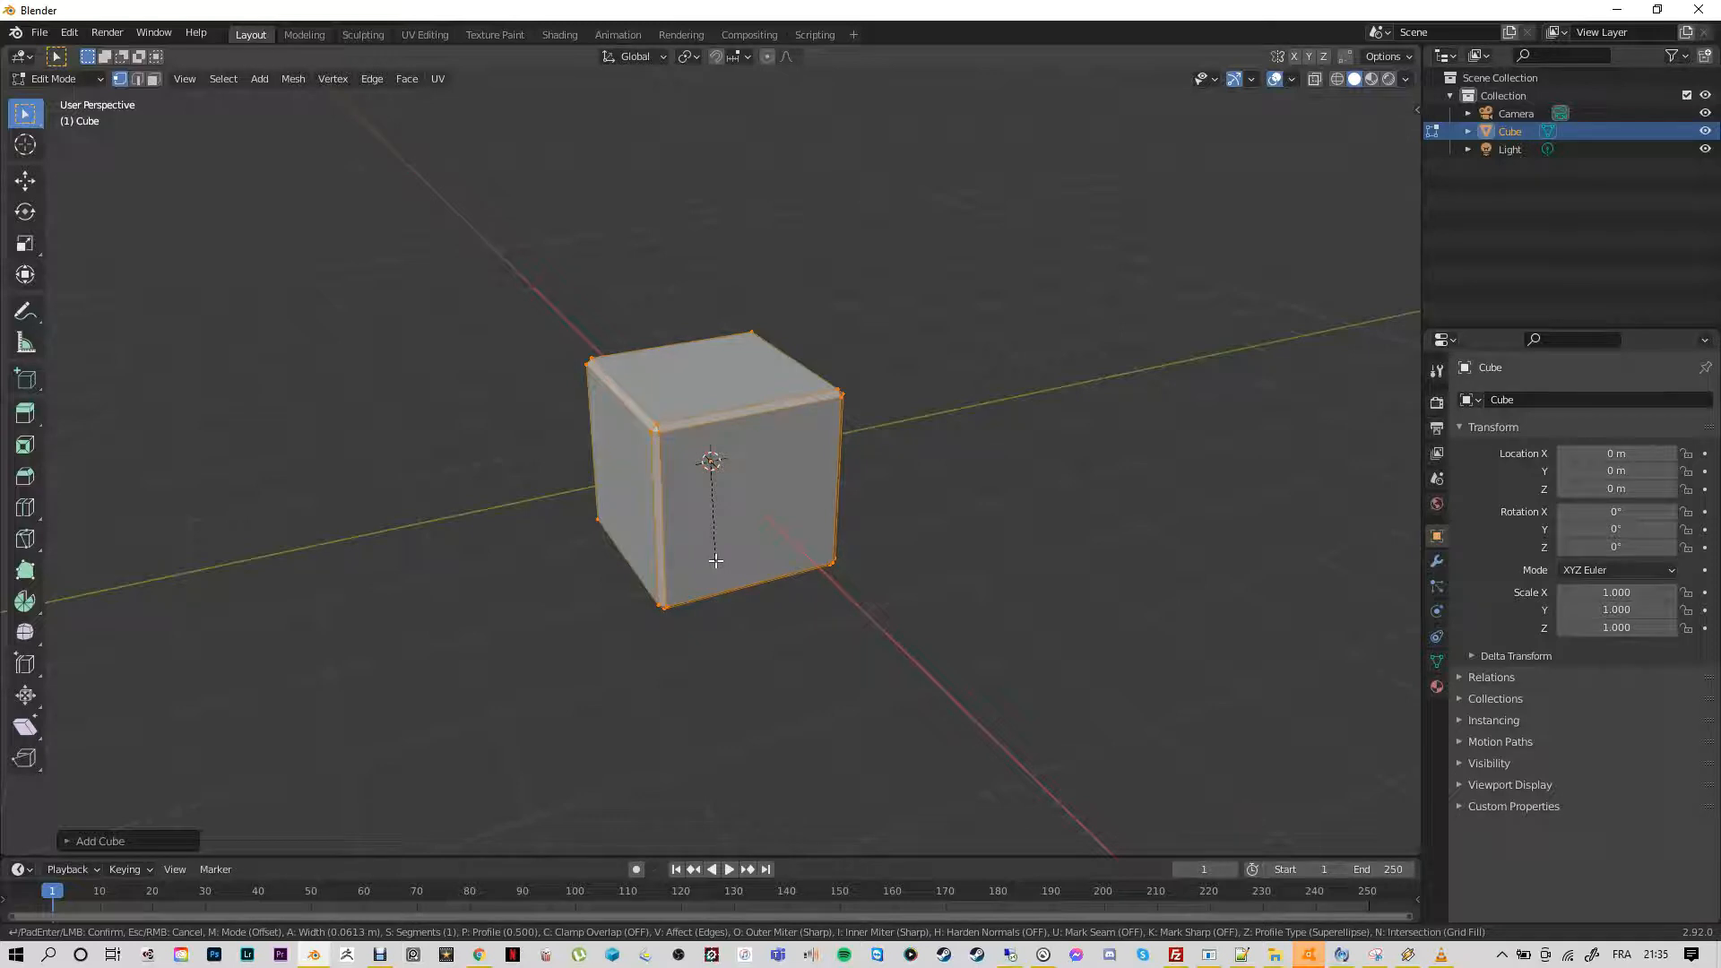
left_click(715, 561)
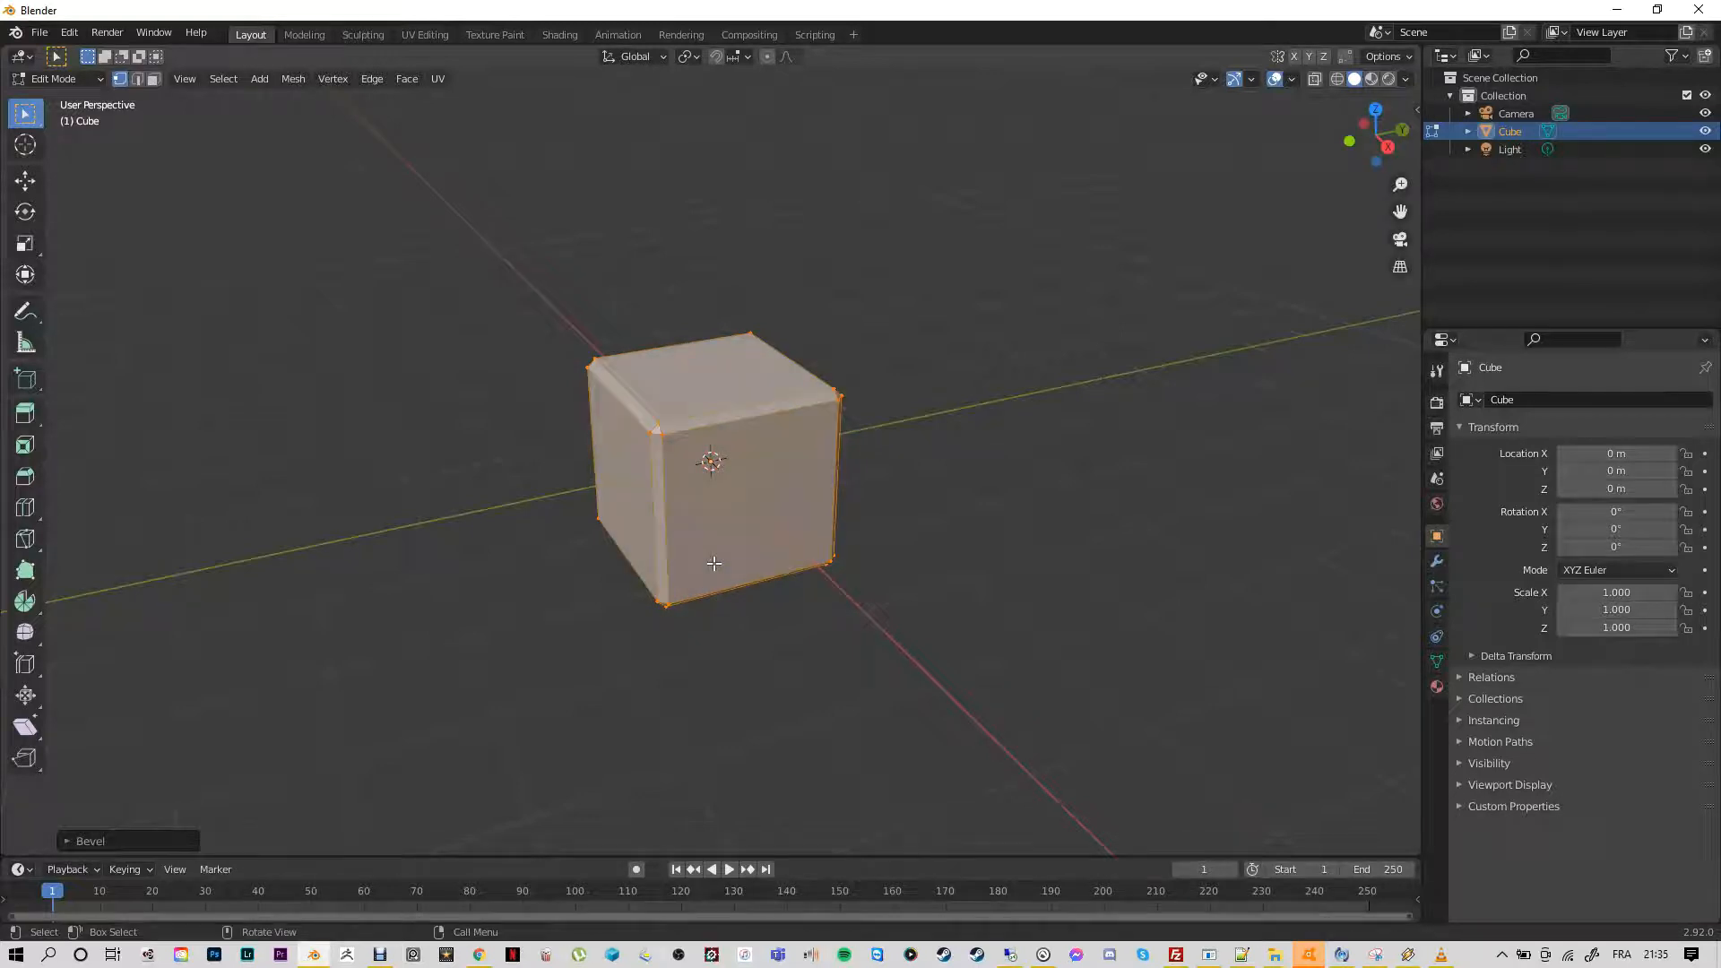
left_click(732, 683)
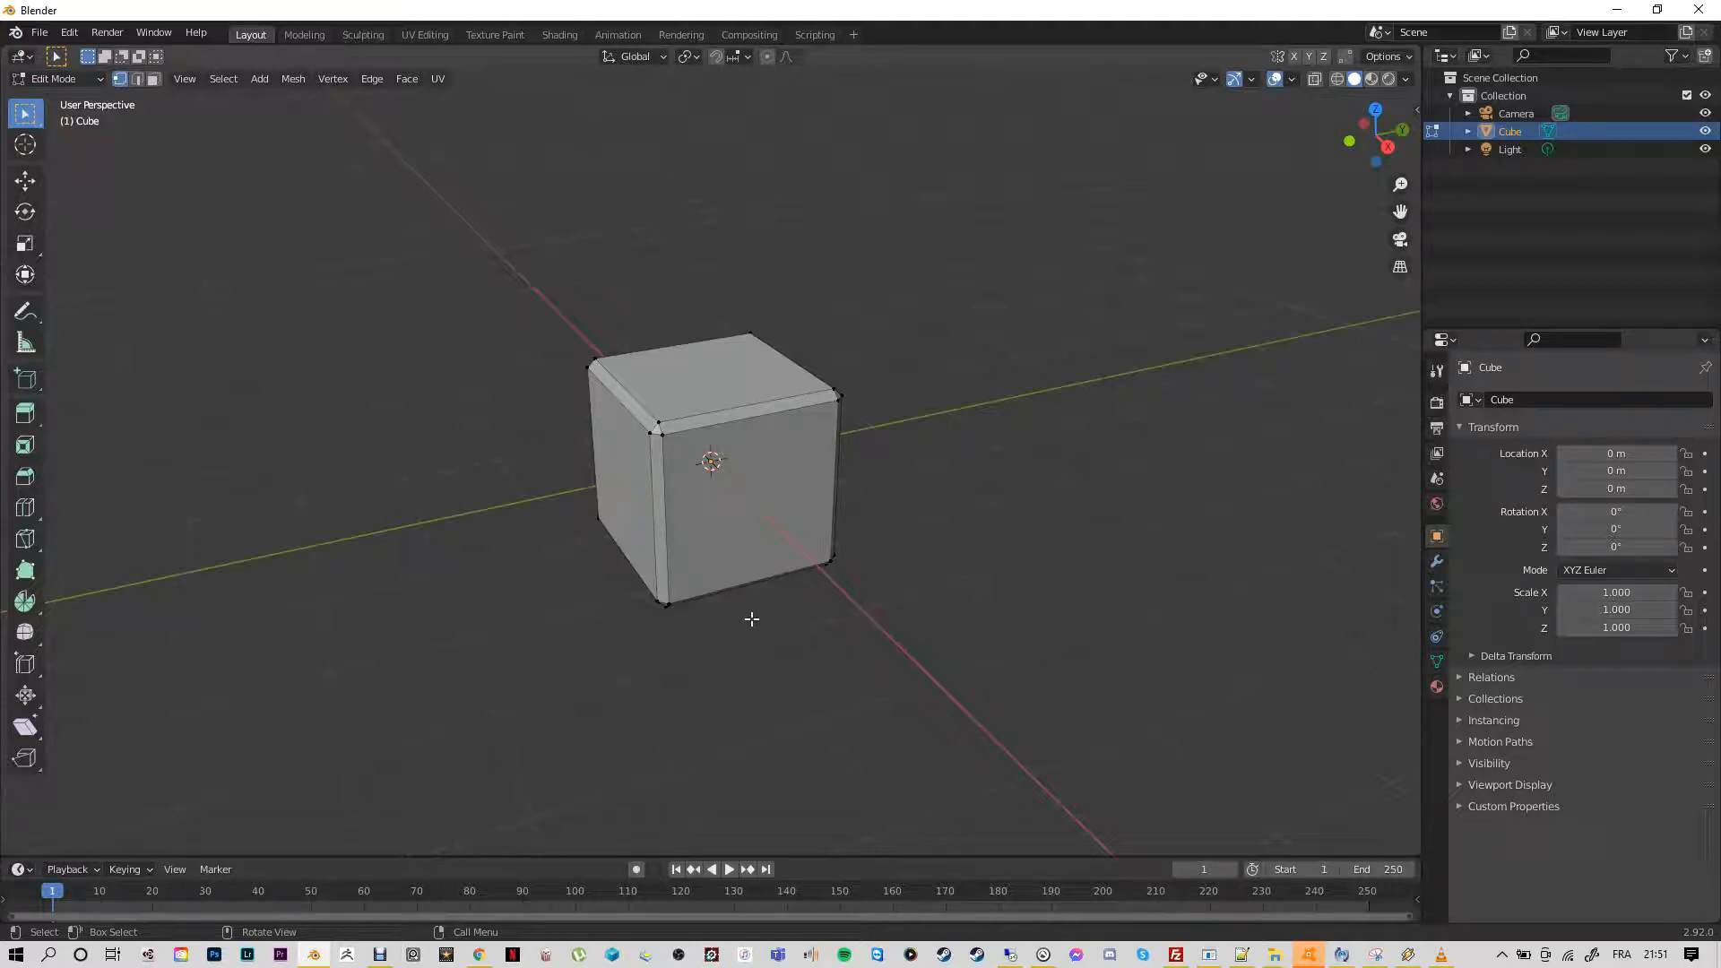
Duplicate the whole beveled cube mesh and place the copy about 2.04 m along the global X axis
key("KP_1")
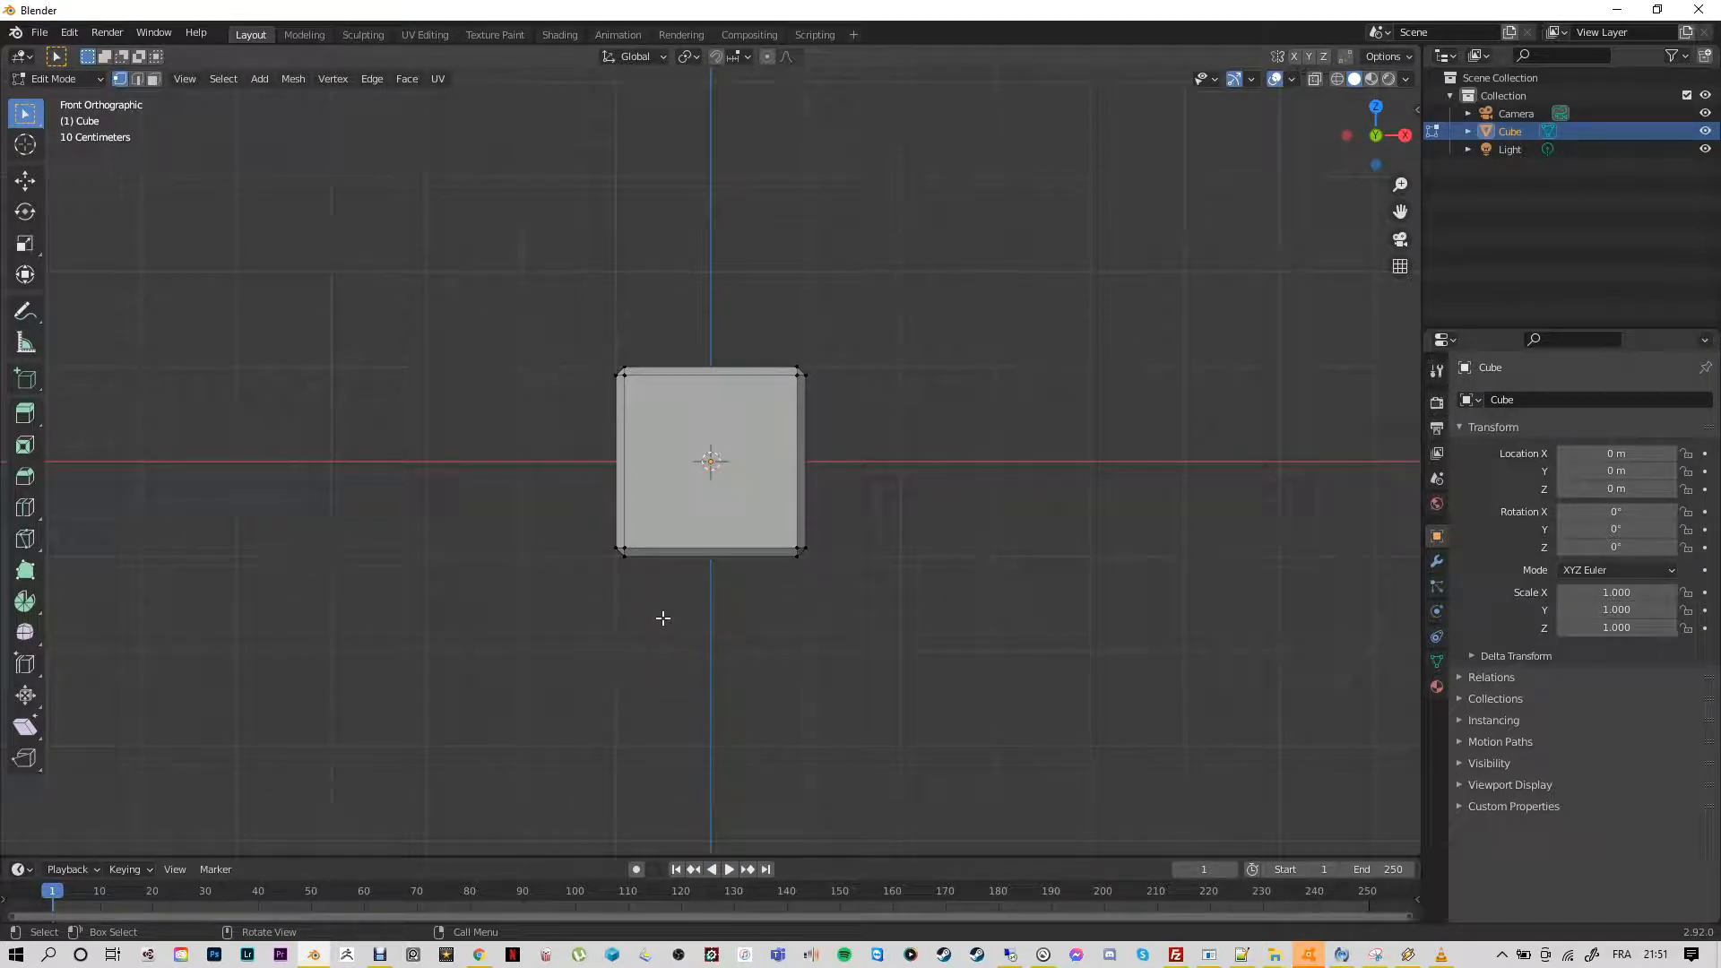
scroll(589, 535, "down", 3)
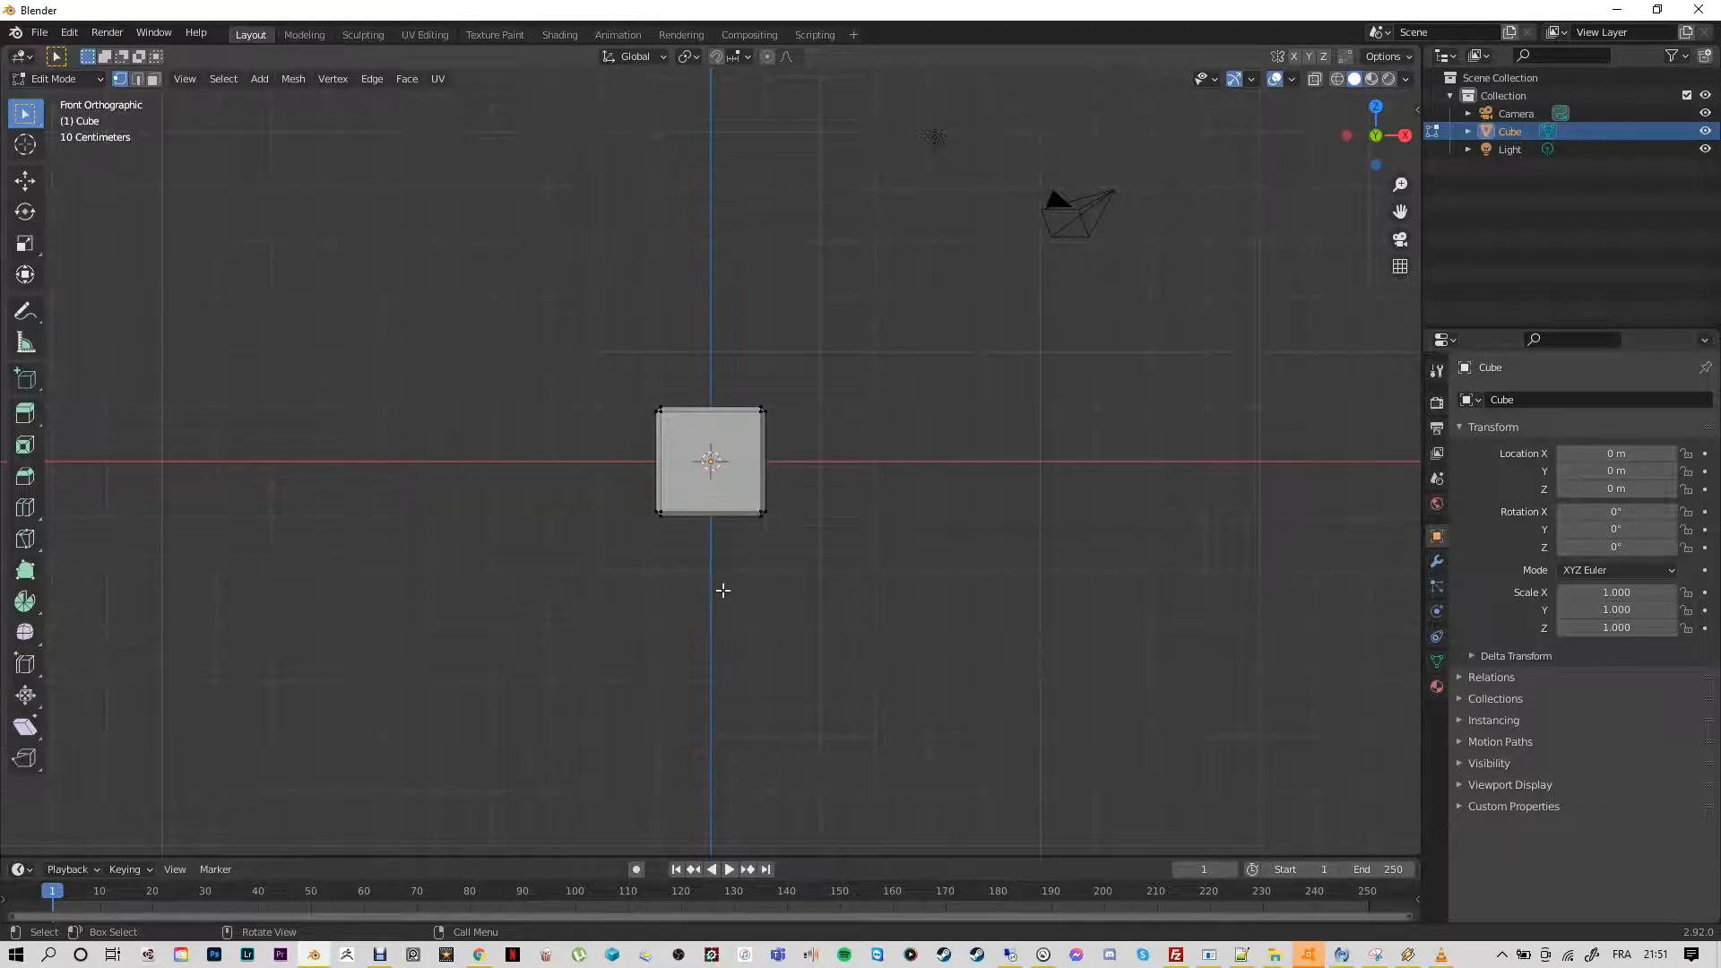
key("a")
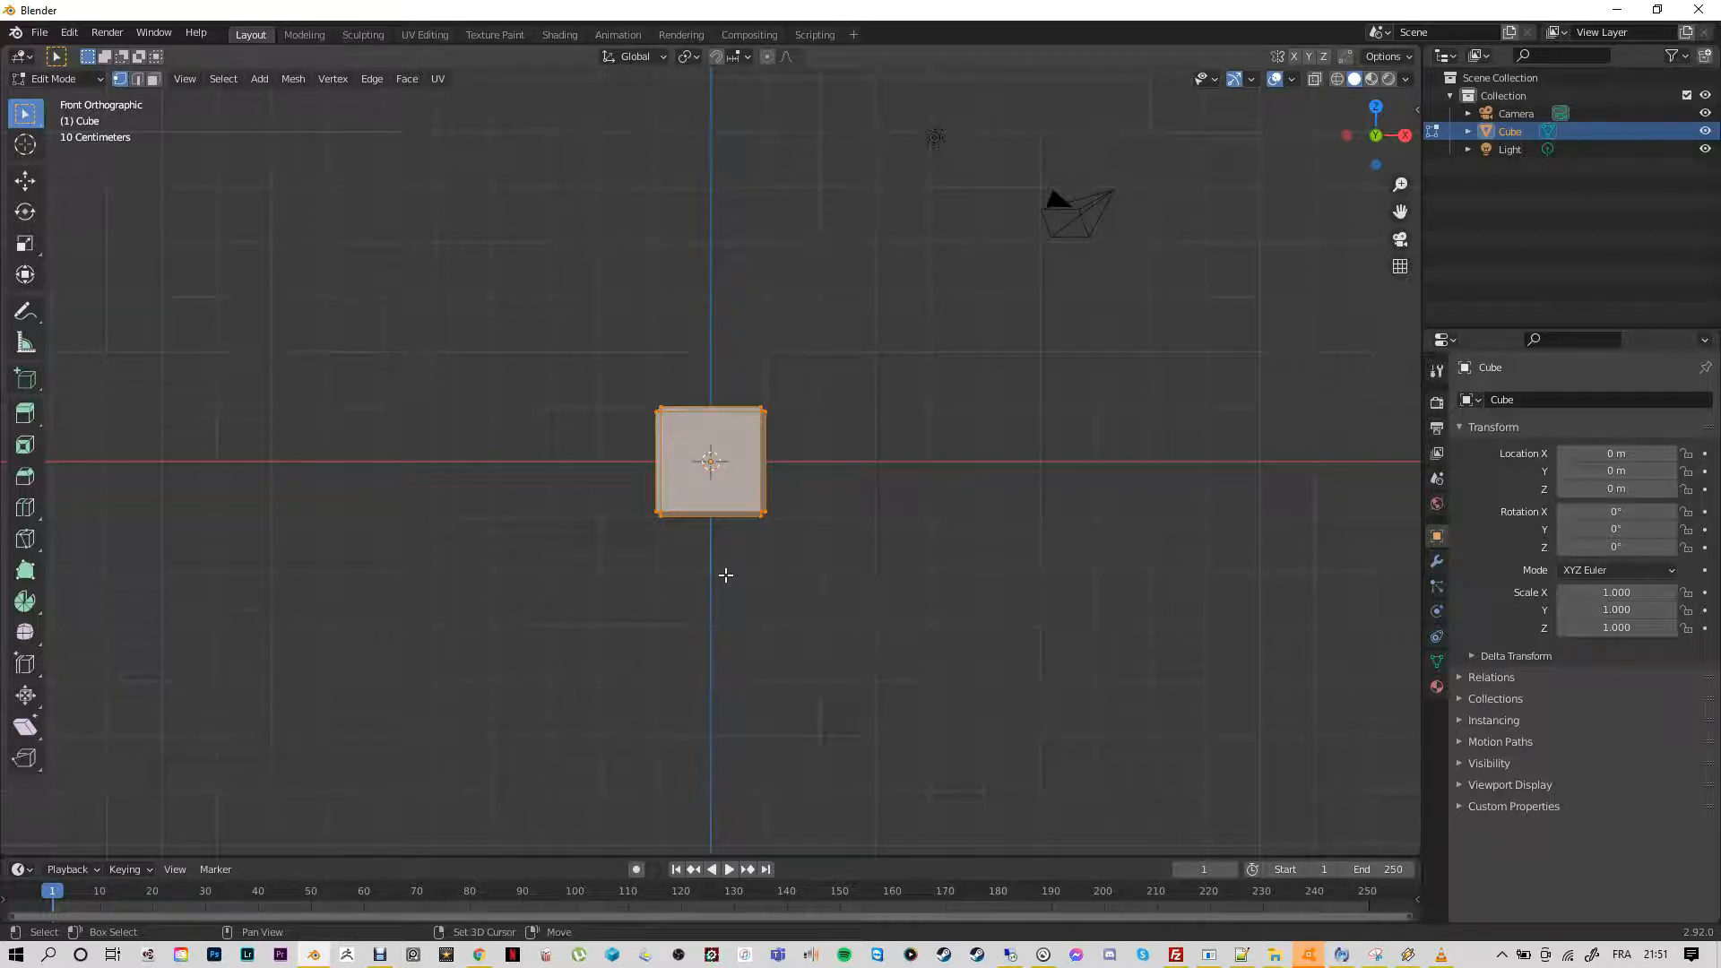
key("shift+d")
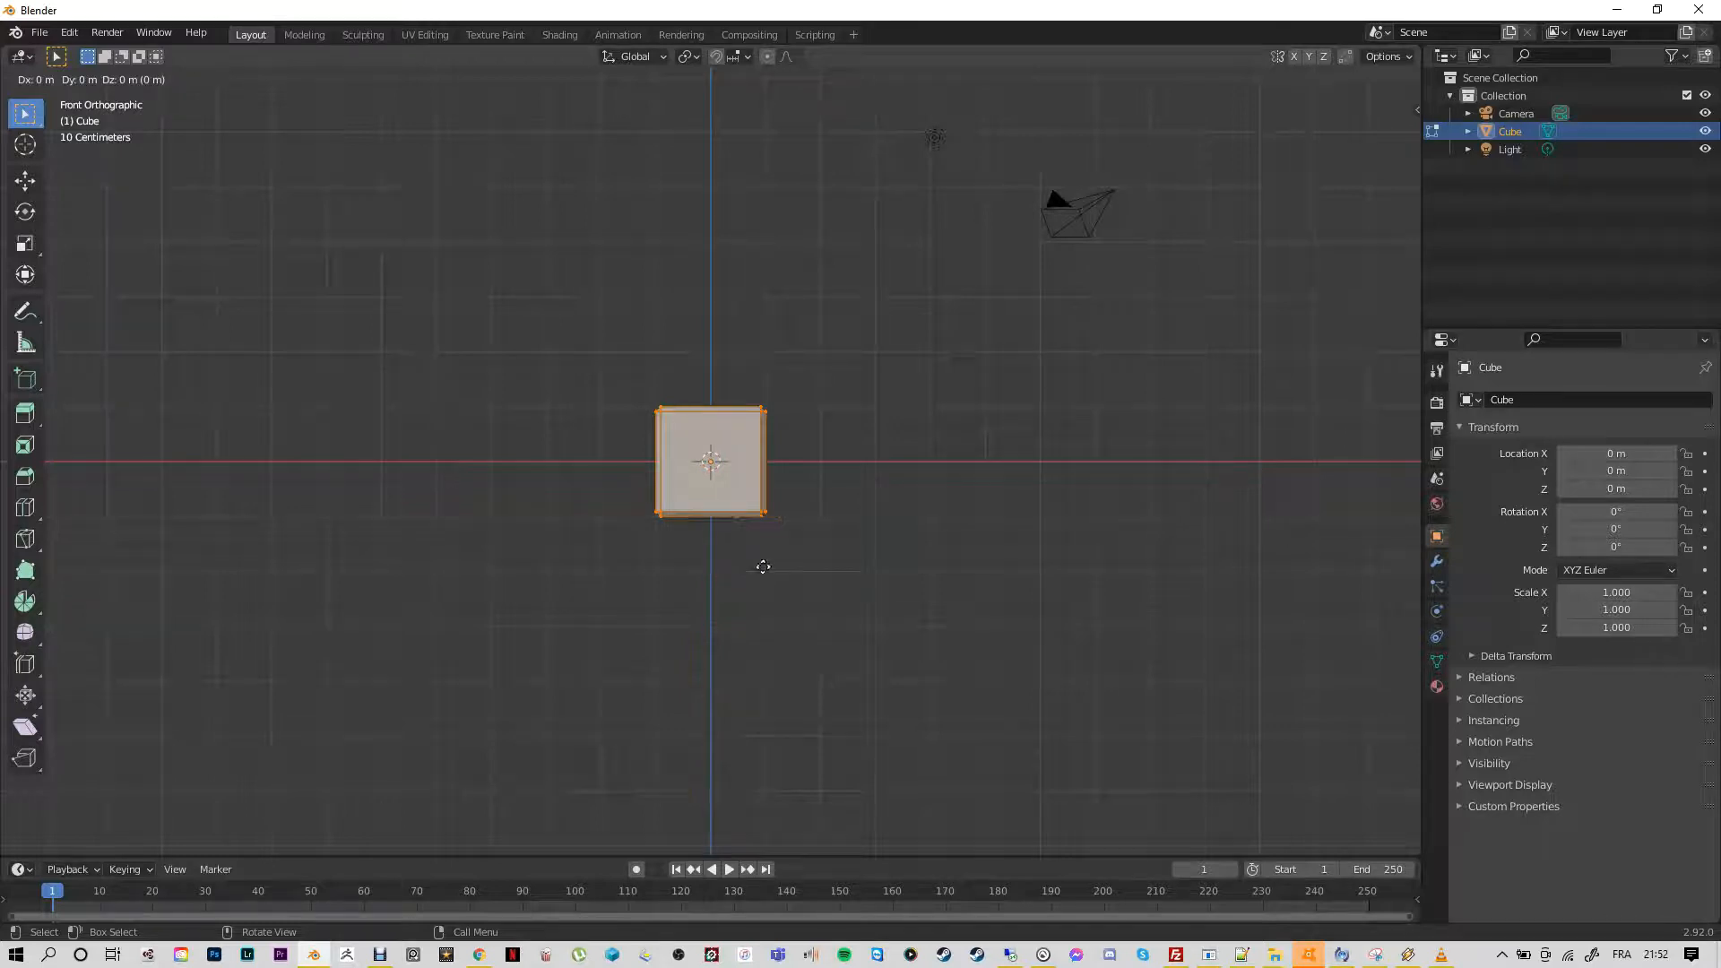
key("x")
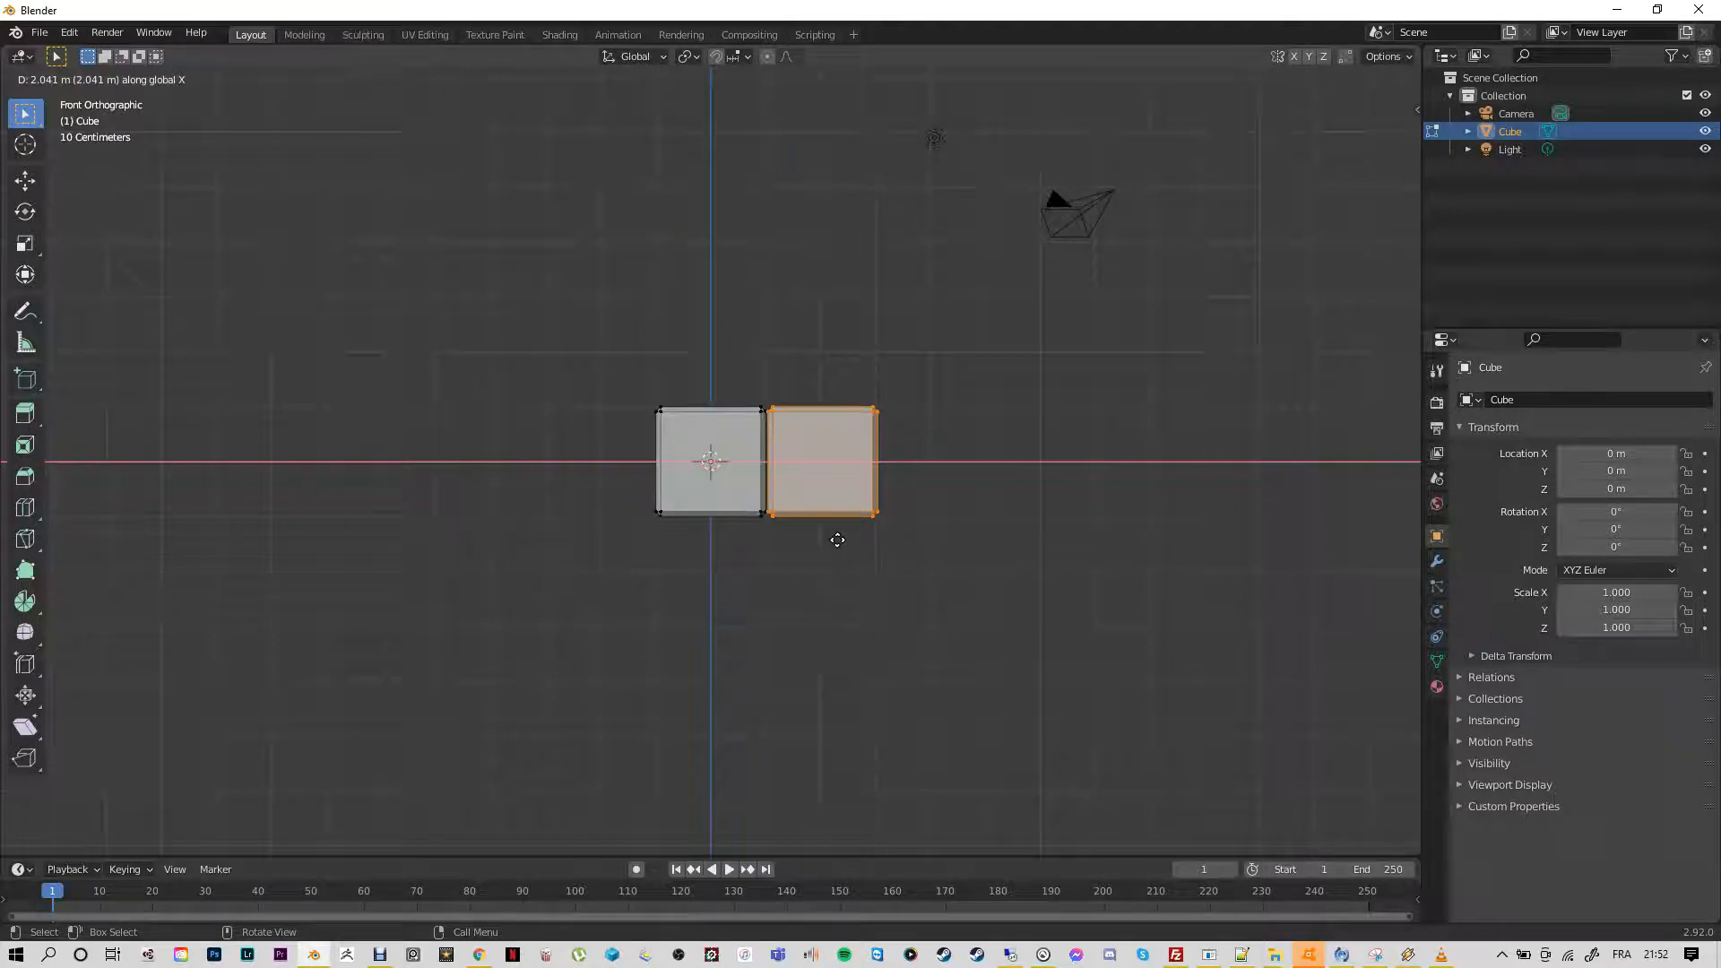
left_click(836, 540)
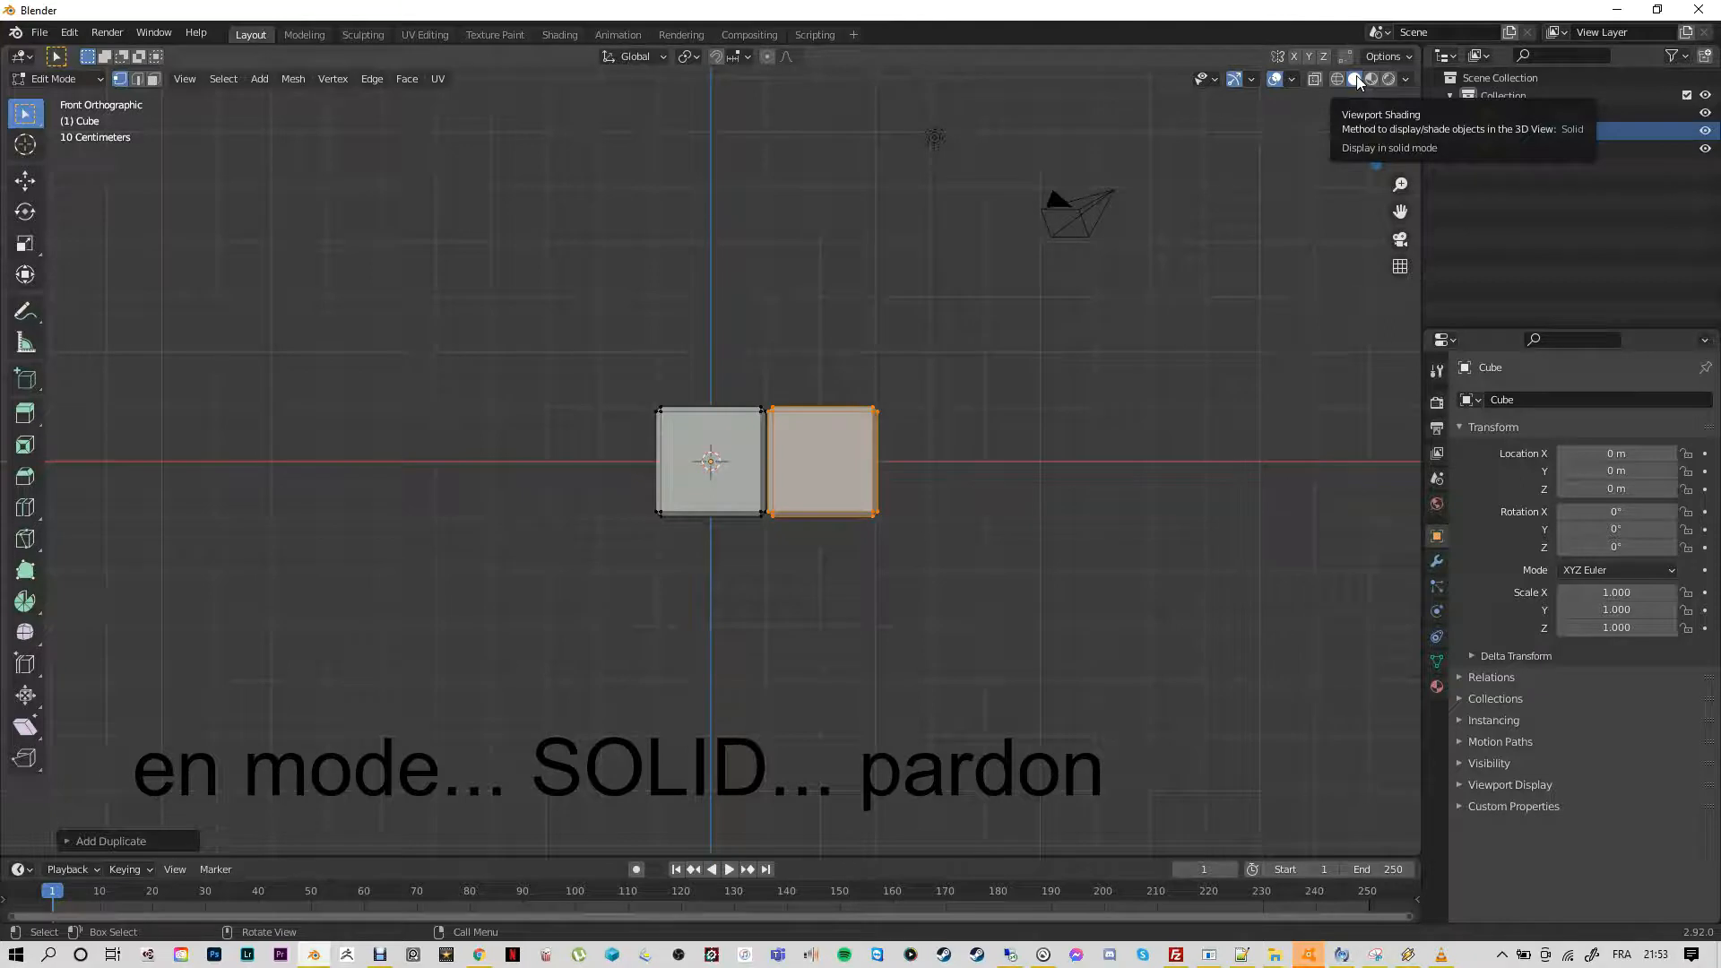
Select several corner vertices on the duplicate cube's outer end one at a time in wireframe display, and clear the selection
middle_click_drag(912, 311, 908, 417)
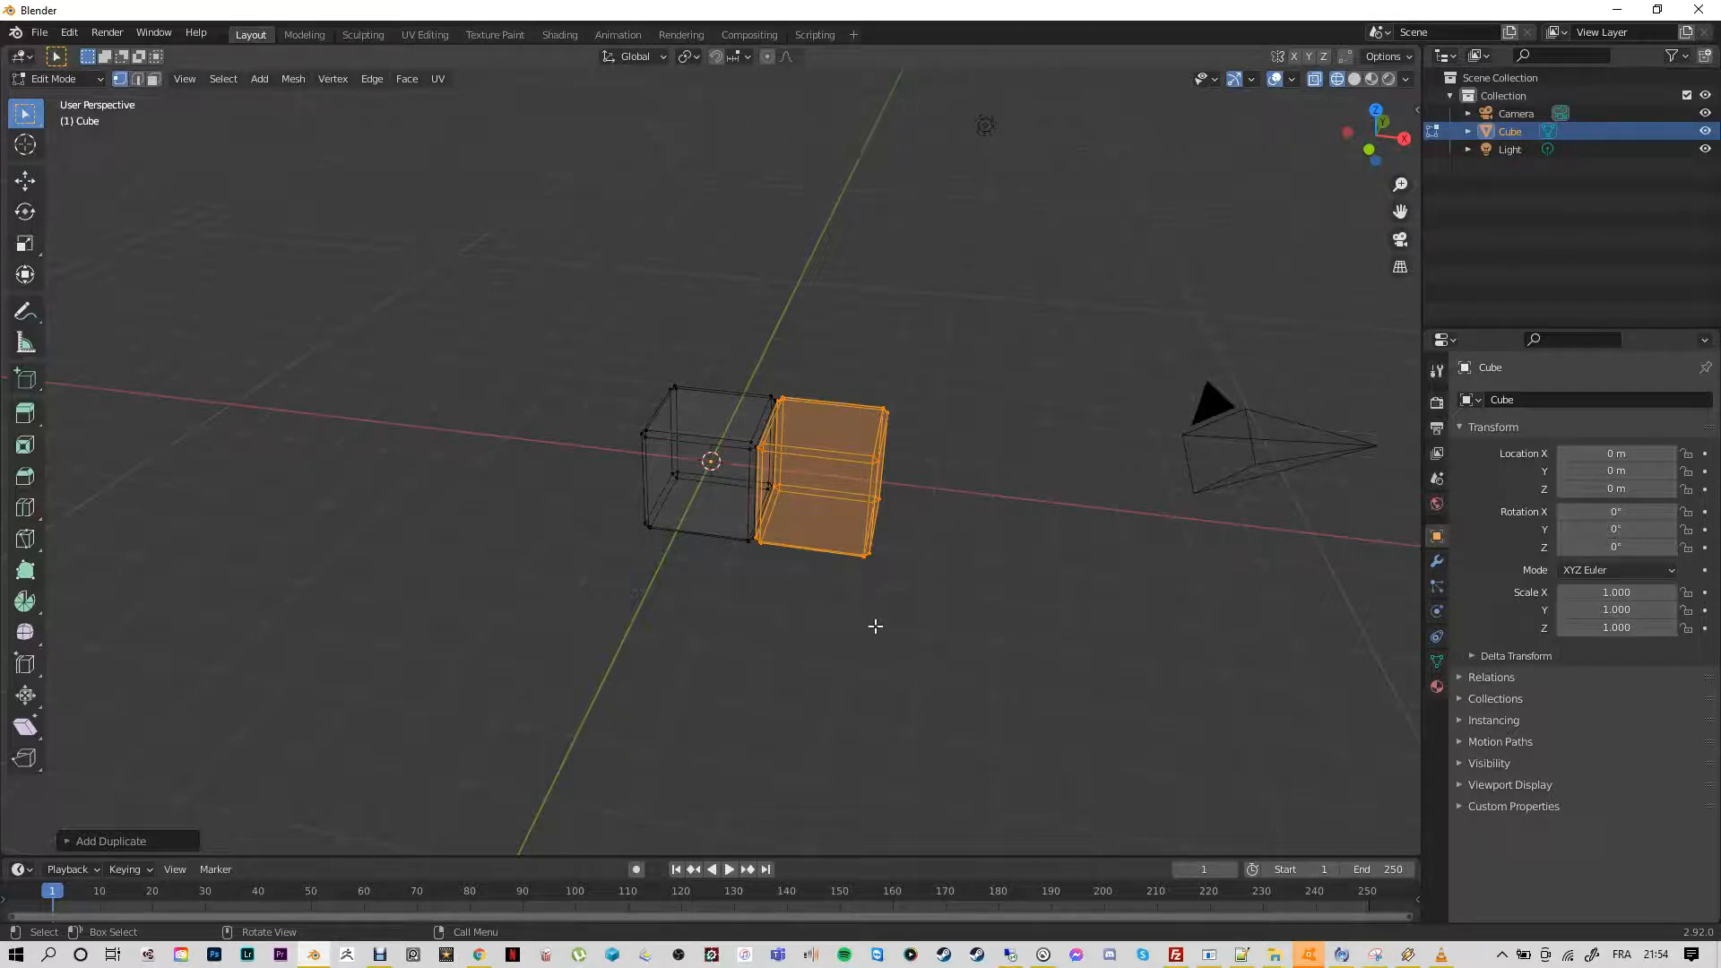
left_click(900, 586)
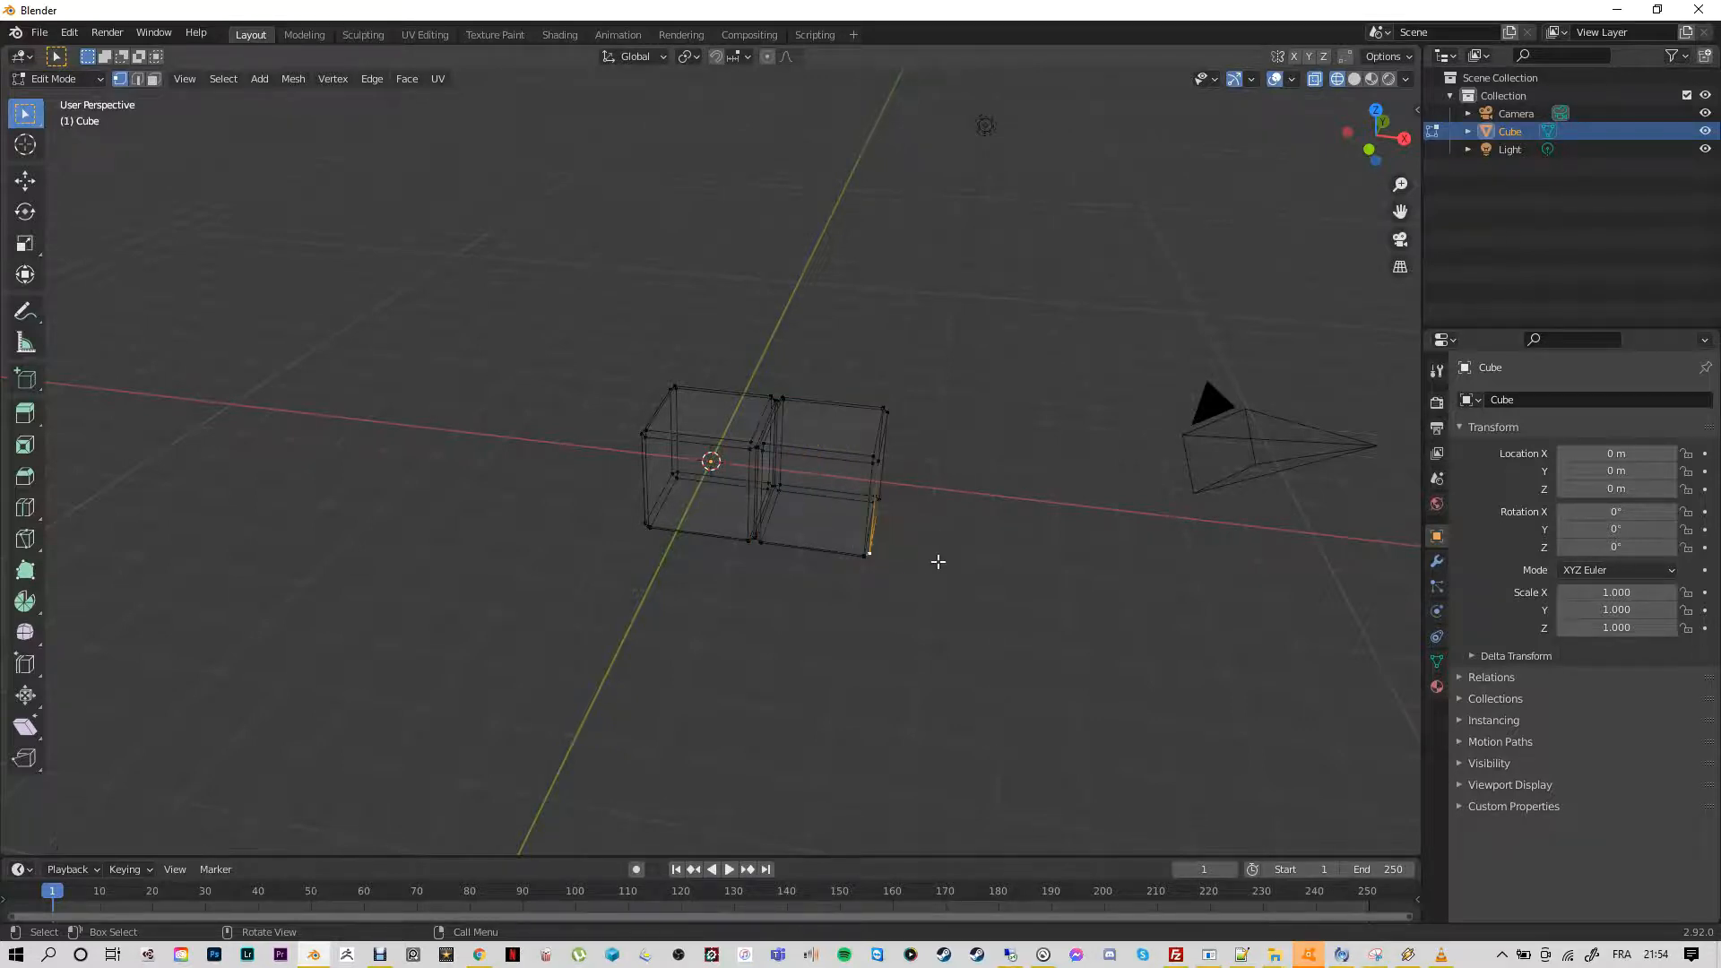
middle_click_drag(940, 561, 840, 579)
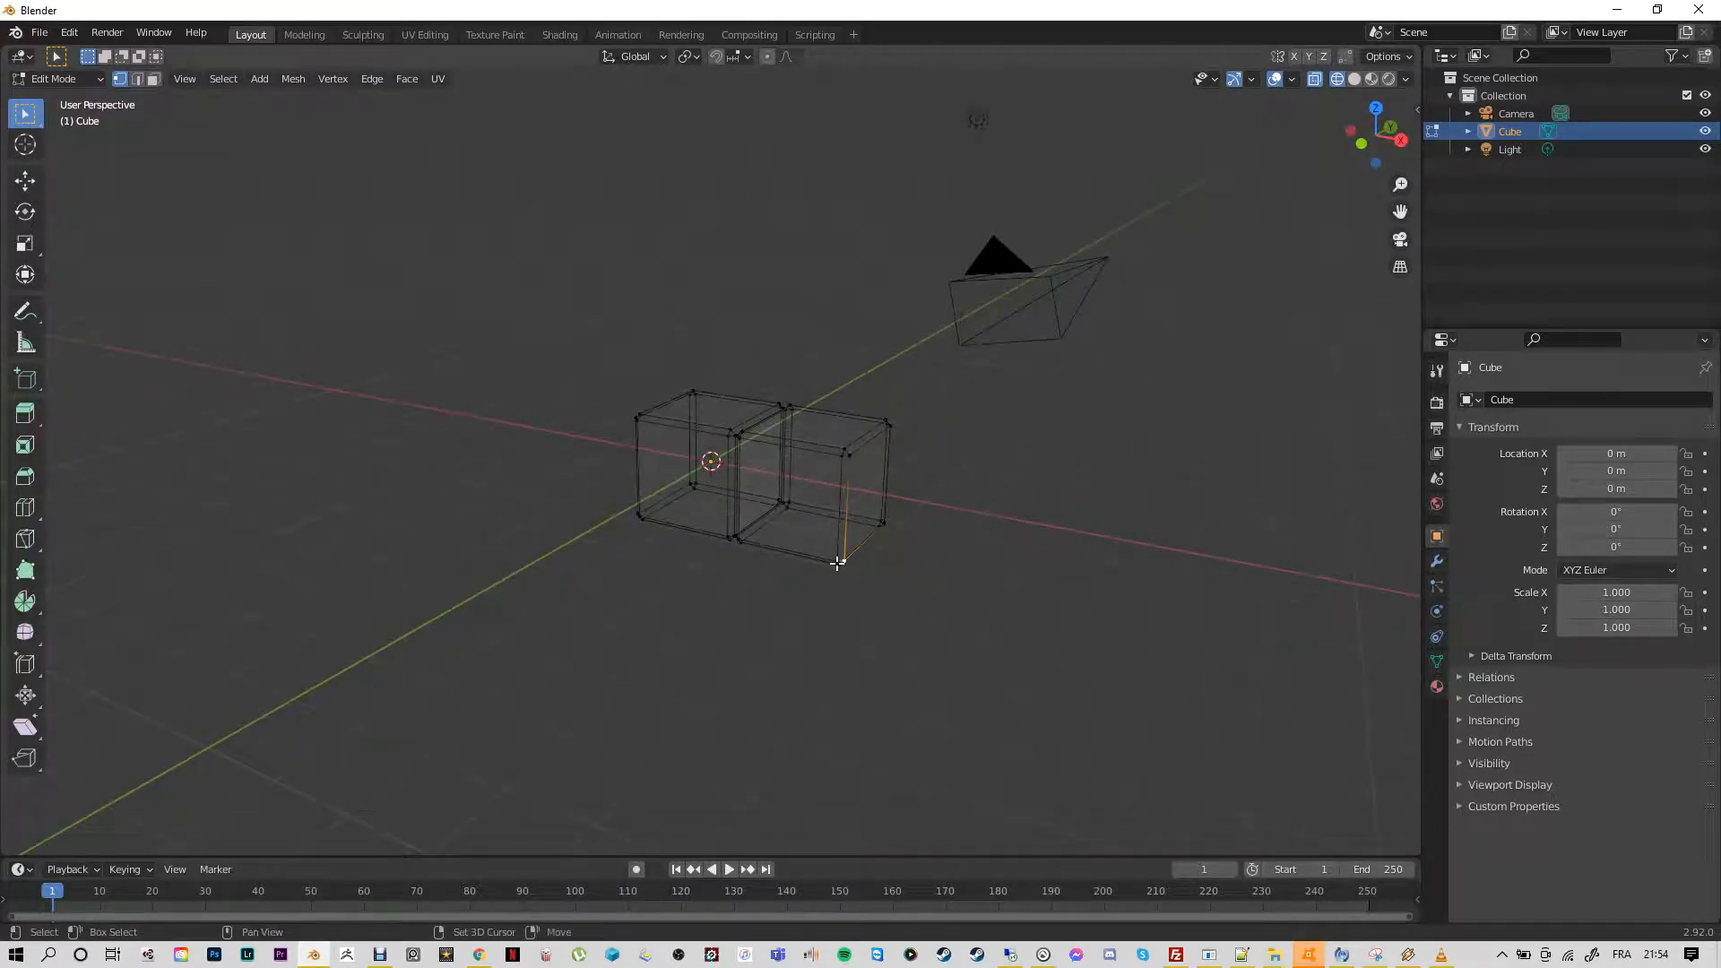
left_click(835, 561, "shift")
left_click(844, 452, "shift")
left_click(846, 450, "shift")
left_click(887, 418, "shift")
left_click(890, 425, "shift")
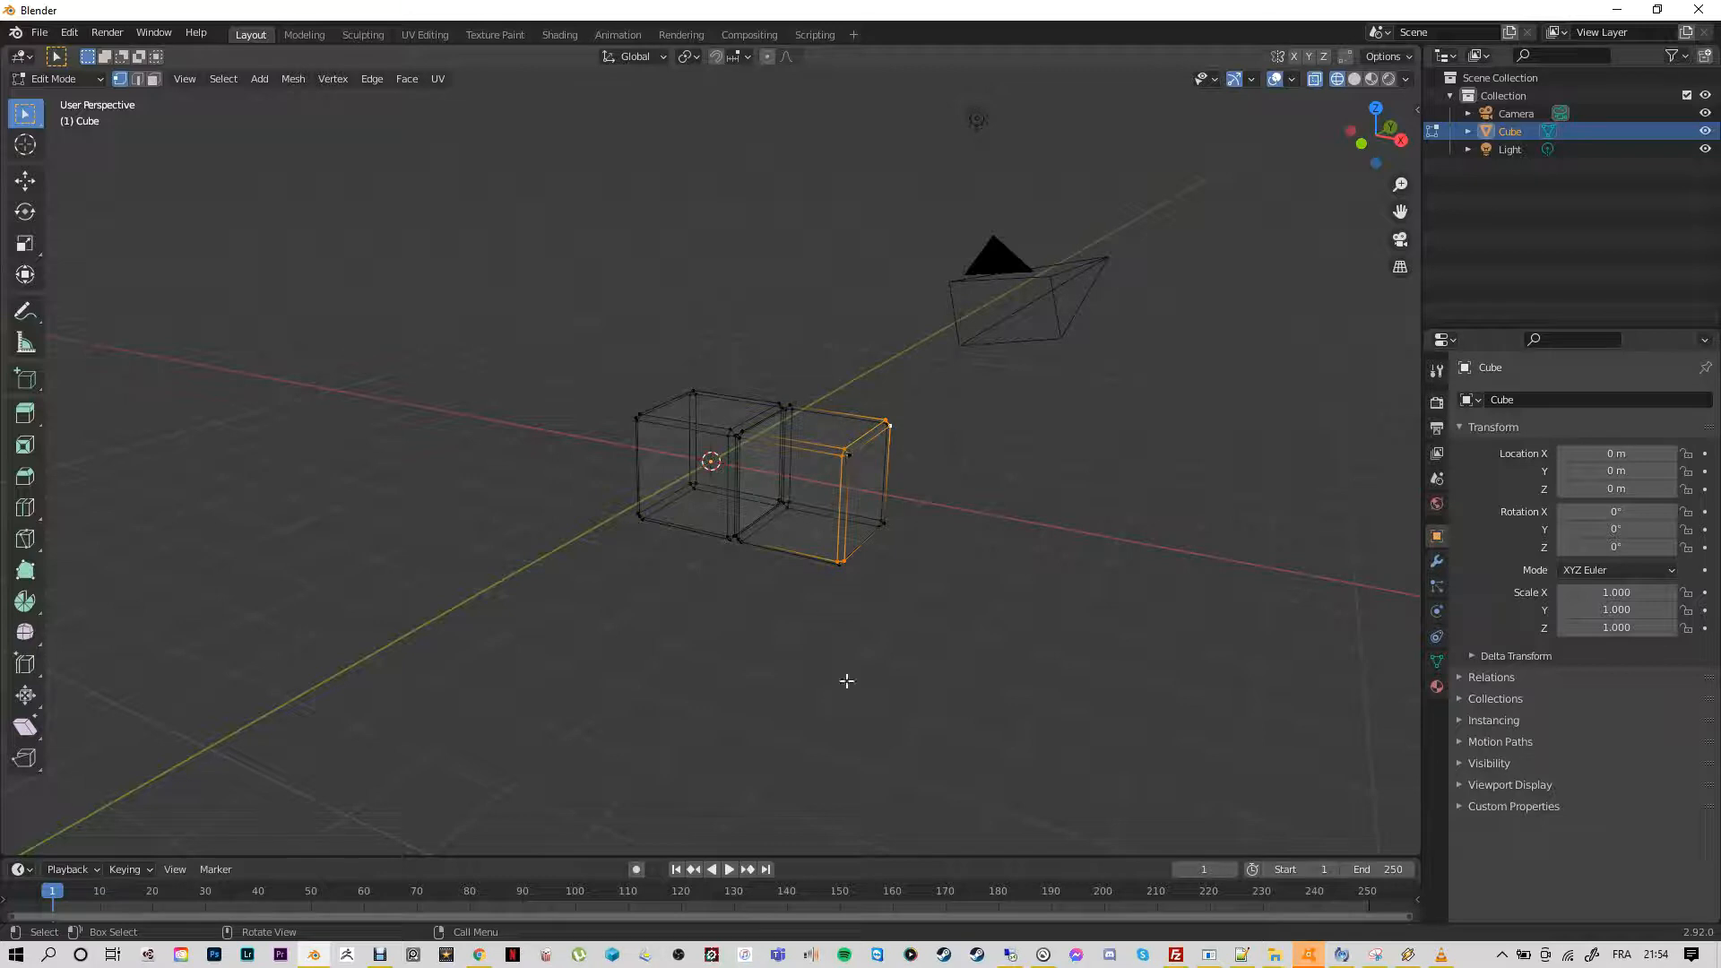
left_click(909, 597)
middle_click_drag(909, 598, 1114, 380)
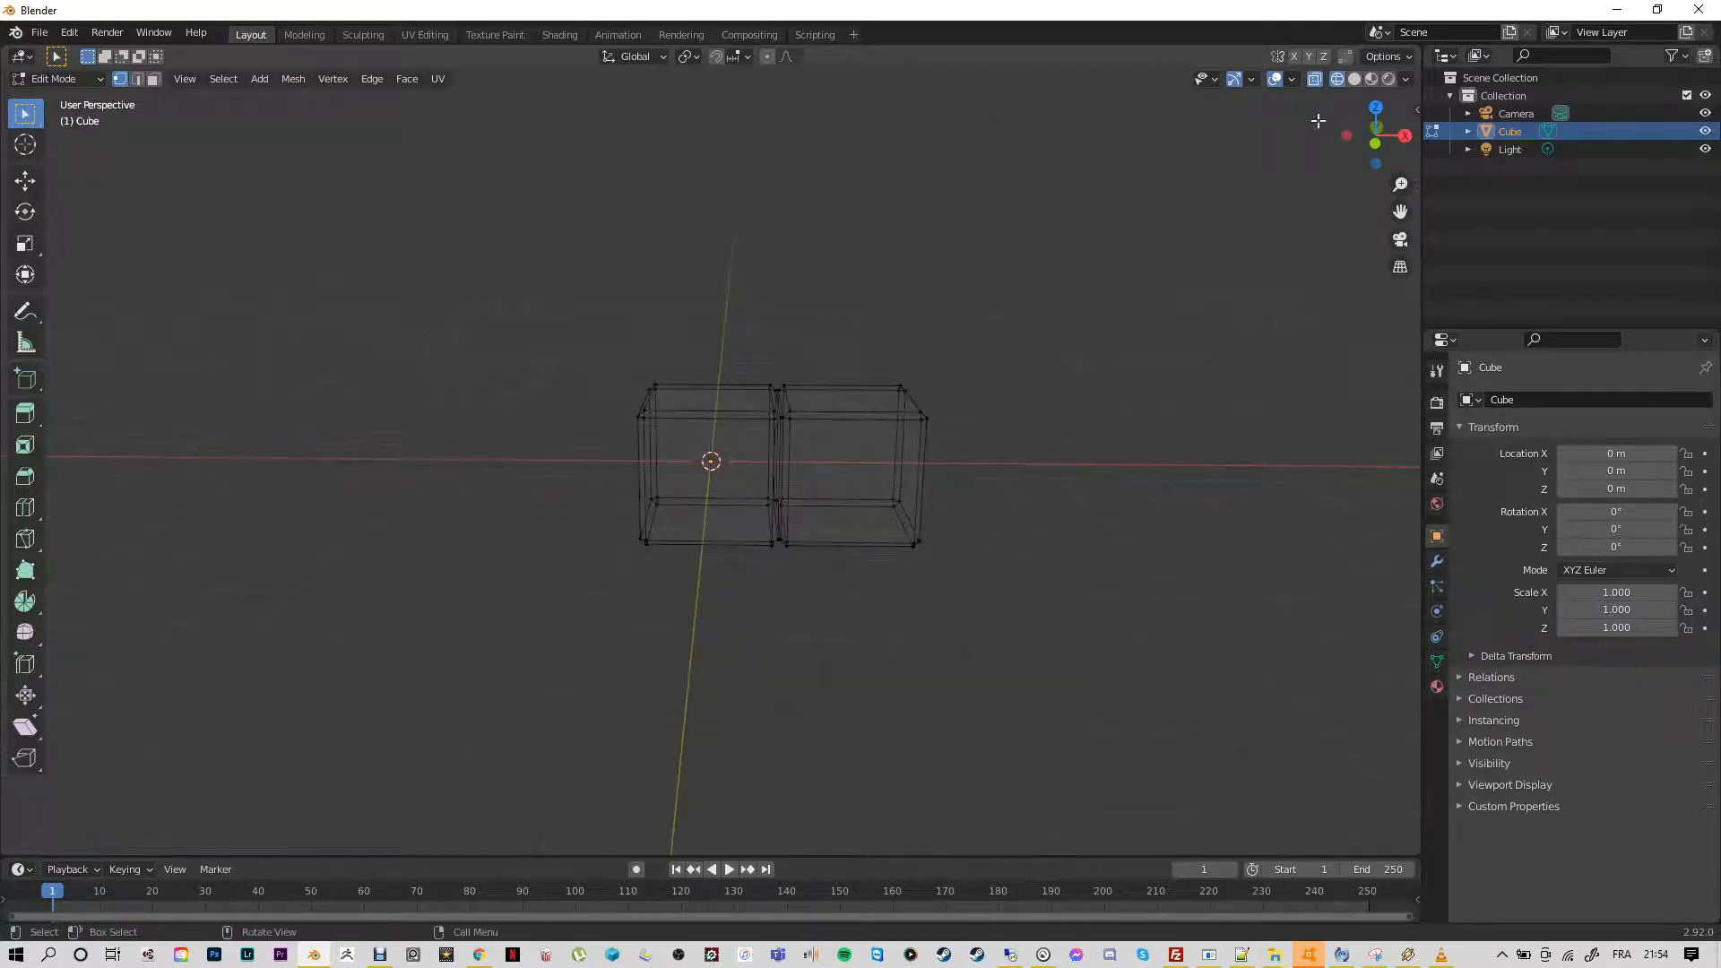
Box-select the duplicate cube's outer end from the front in solid shading and check which vertices are included
left_click(1355, 79)
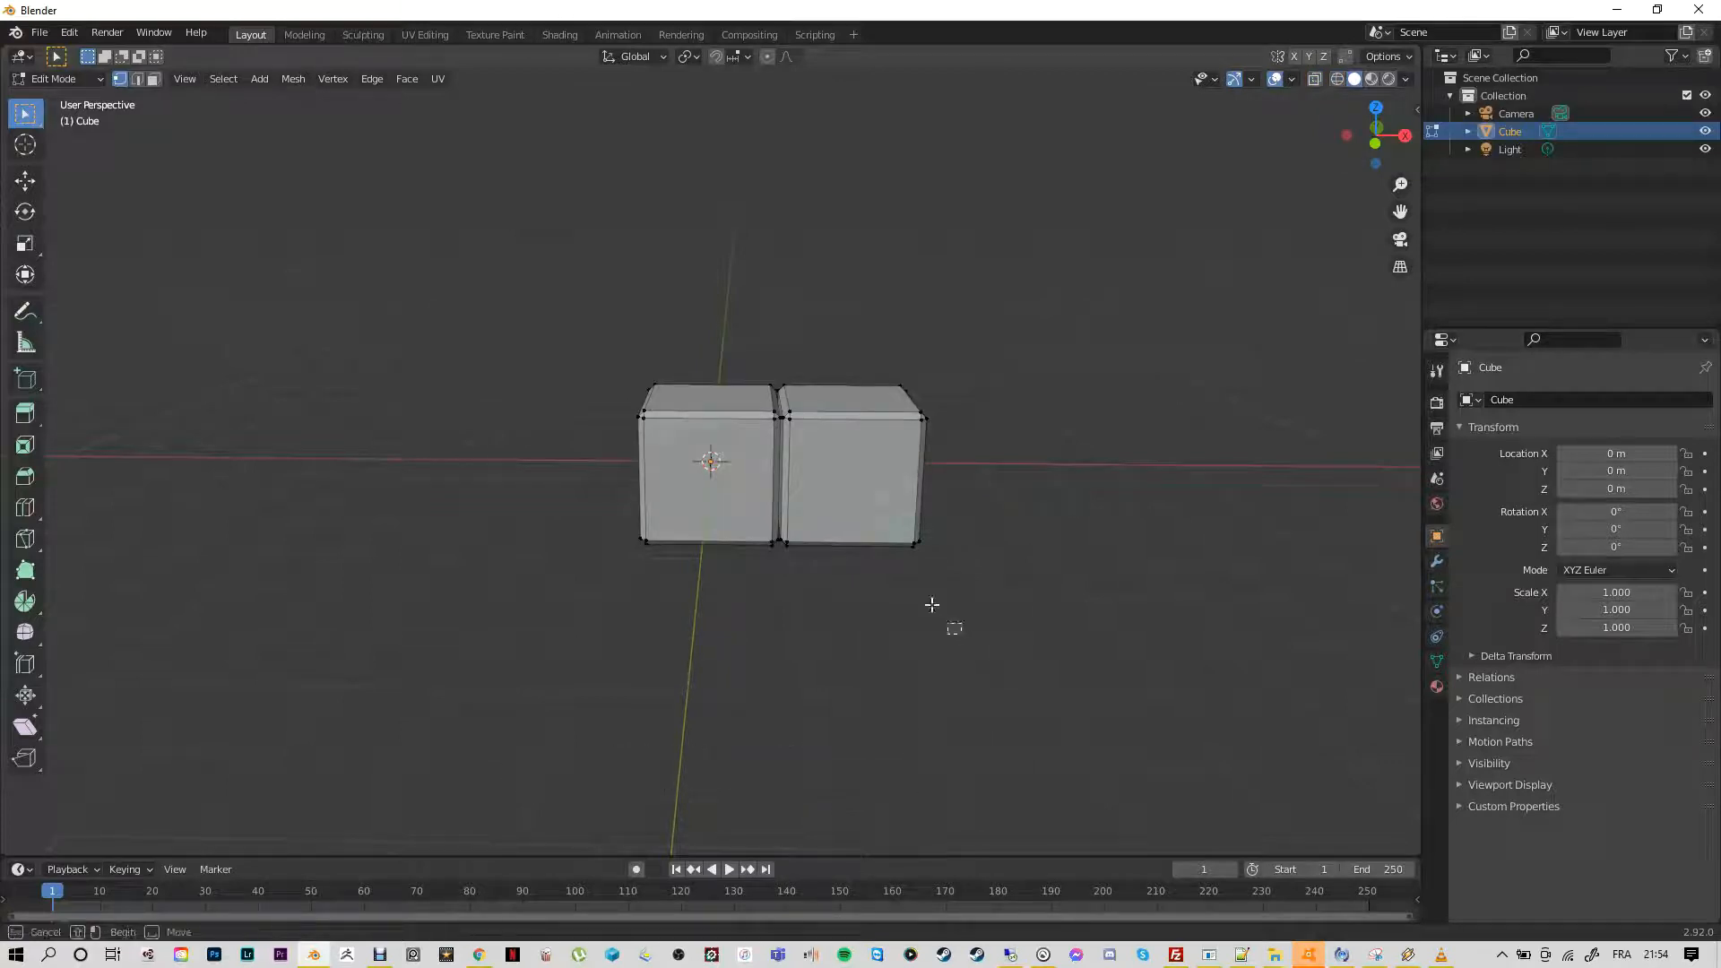
key("KP_1")
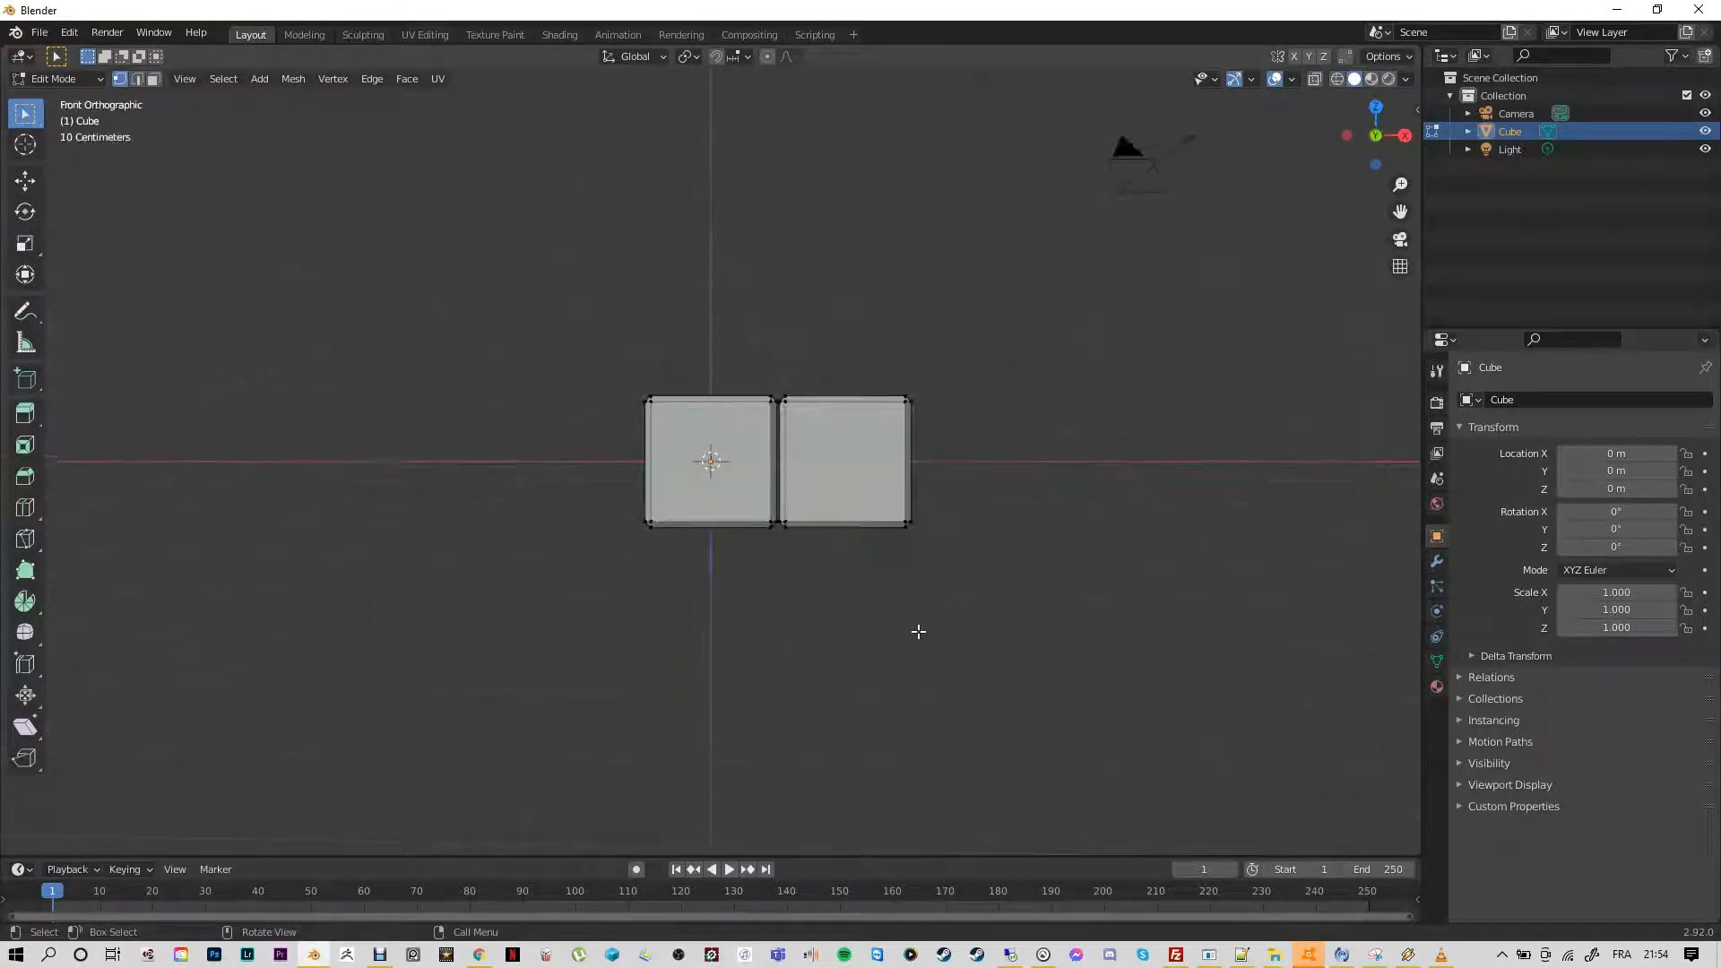
key("b")
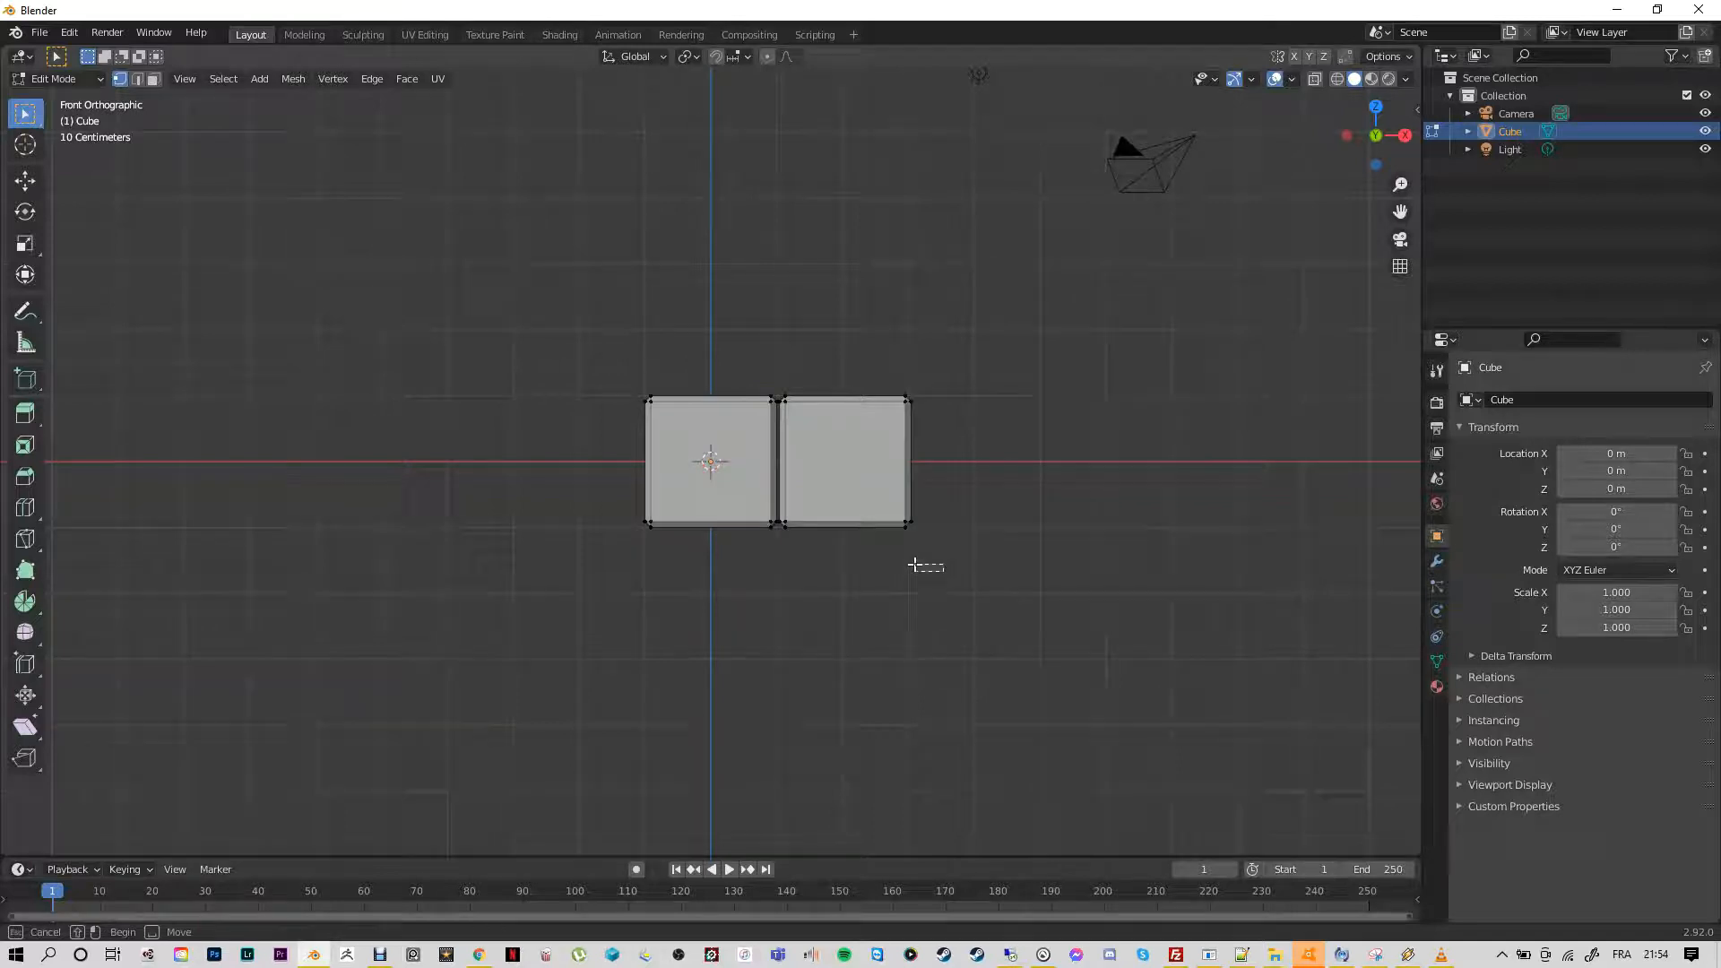
left_click_drag(914, 564, 888, 365)
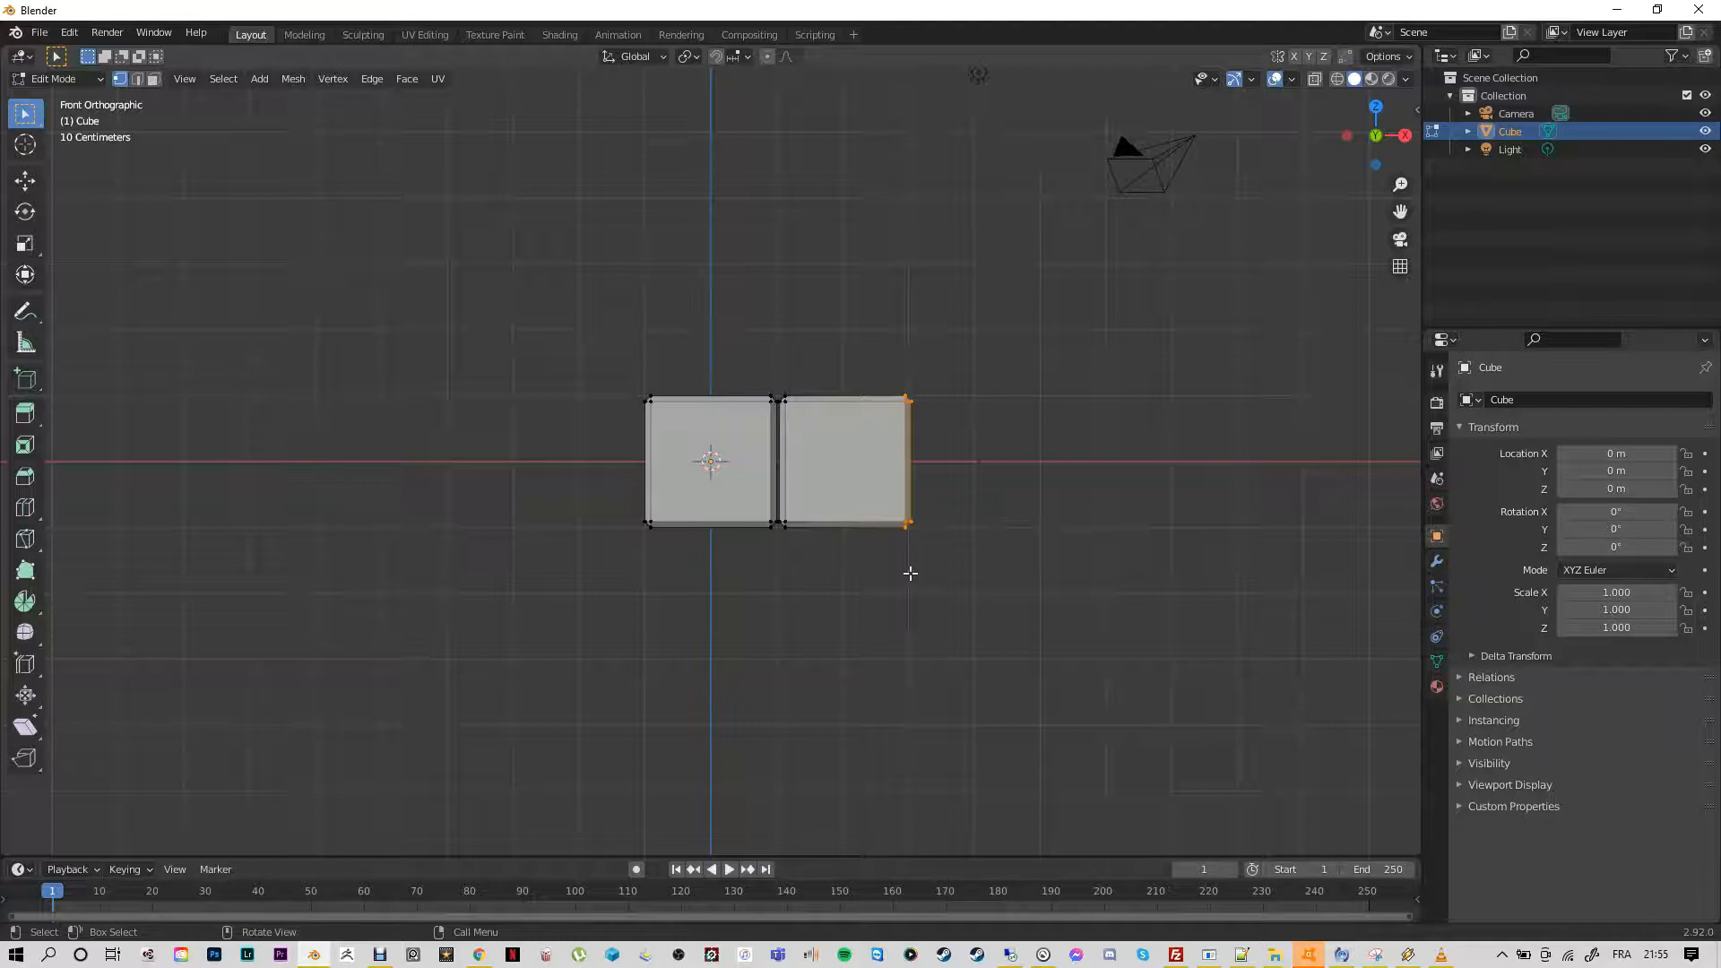
middle_click_drag(957, 486, 793, 528)
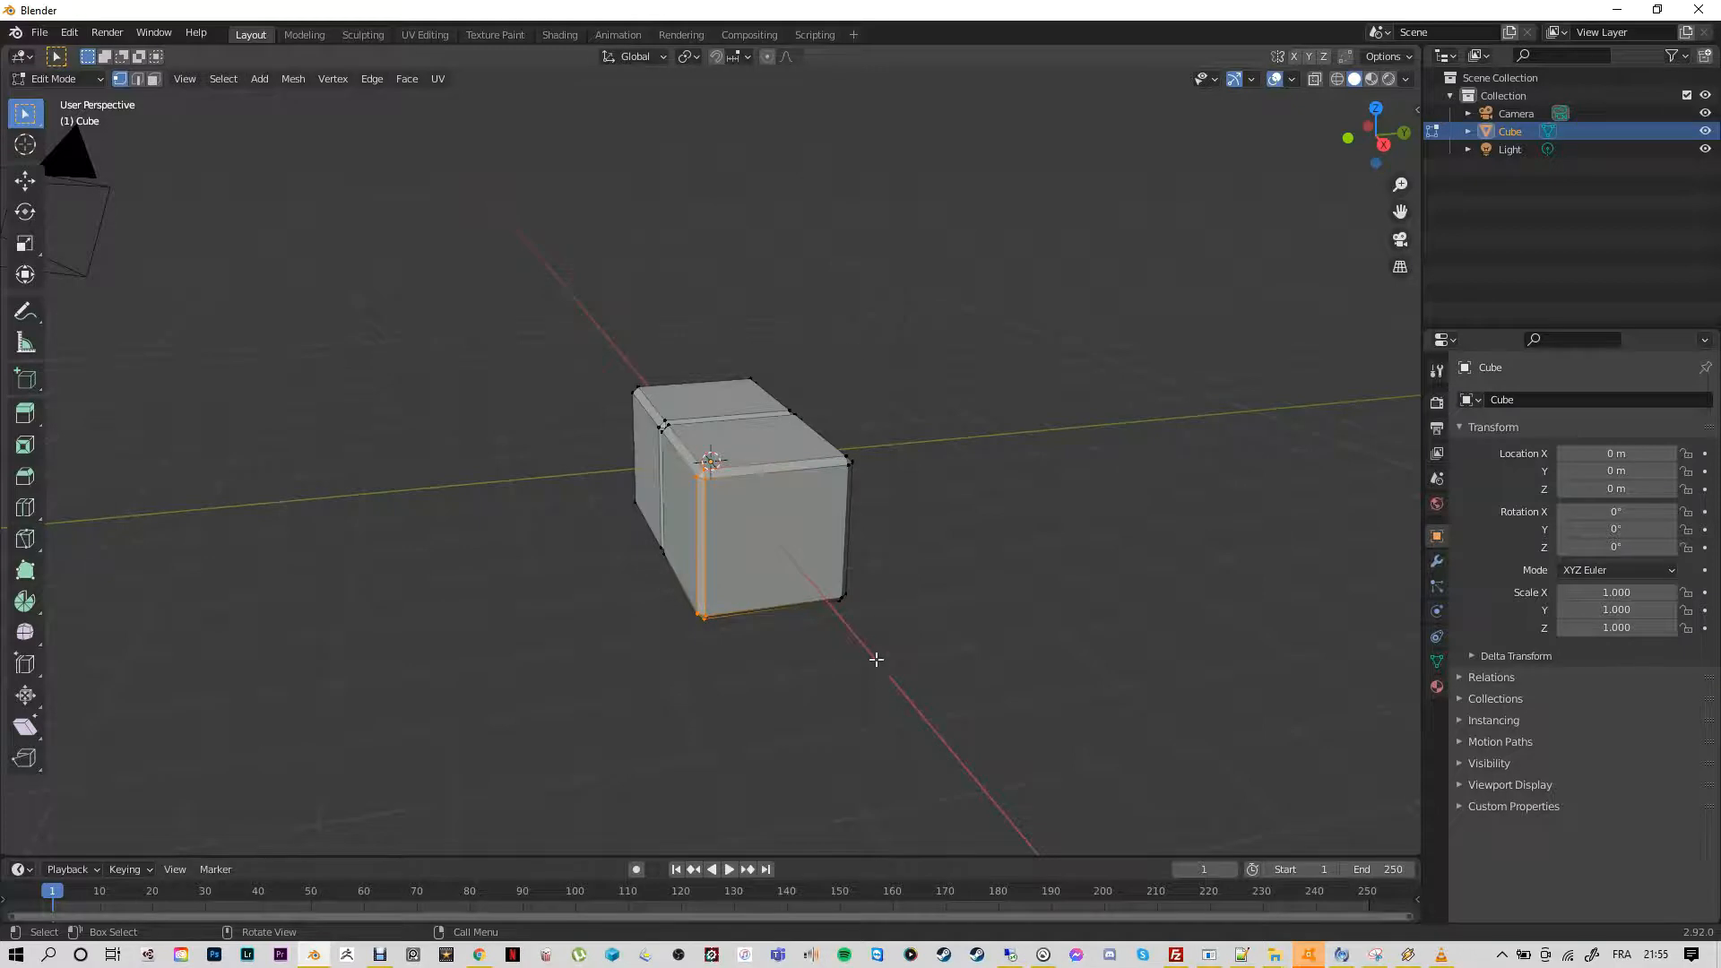
mouse_move(891, 641)
middle_mouse_down()
mouse_move(938, 623)
mouse_move(1047, 632)
middle_mouse_up()
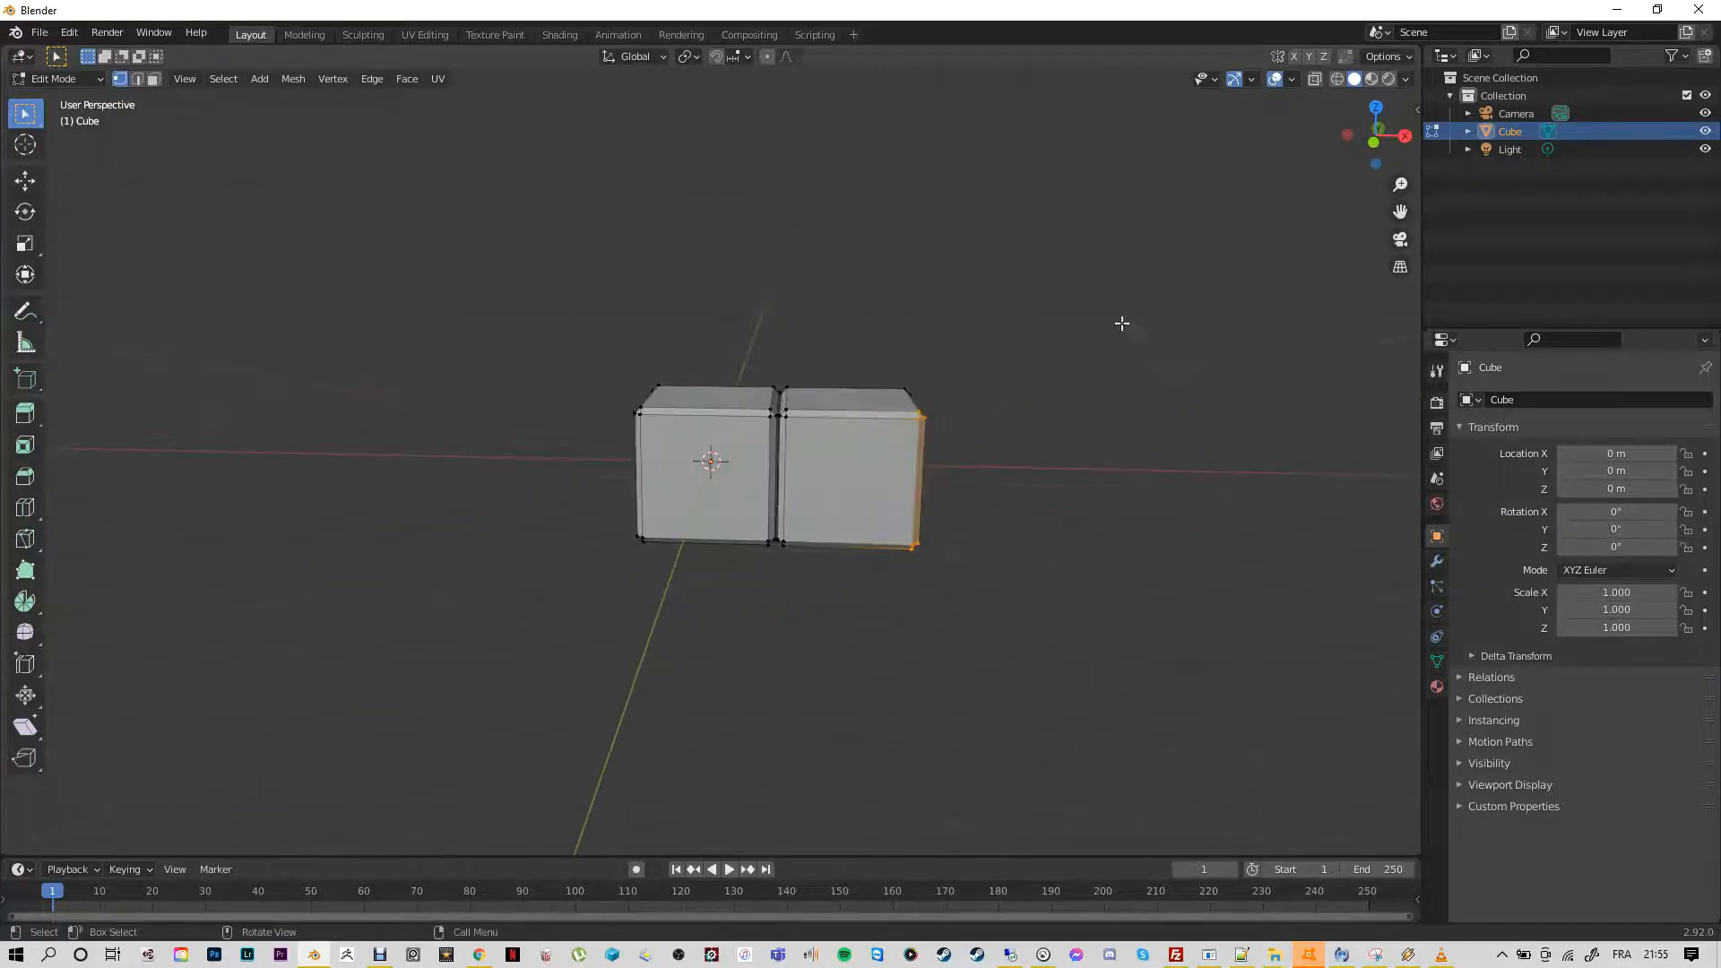
Switch to wireframe shading, box-select the duplicate's front and back outer-end vertices from the front, and clear the selection after checking it
left_click(1339, 79)
right_click(1341, 83)
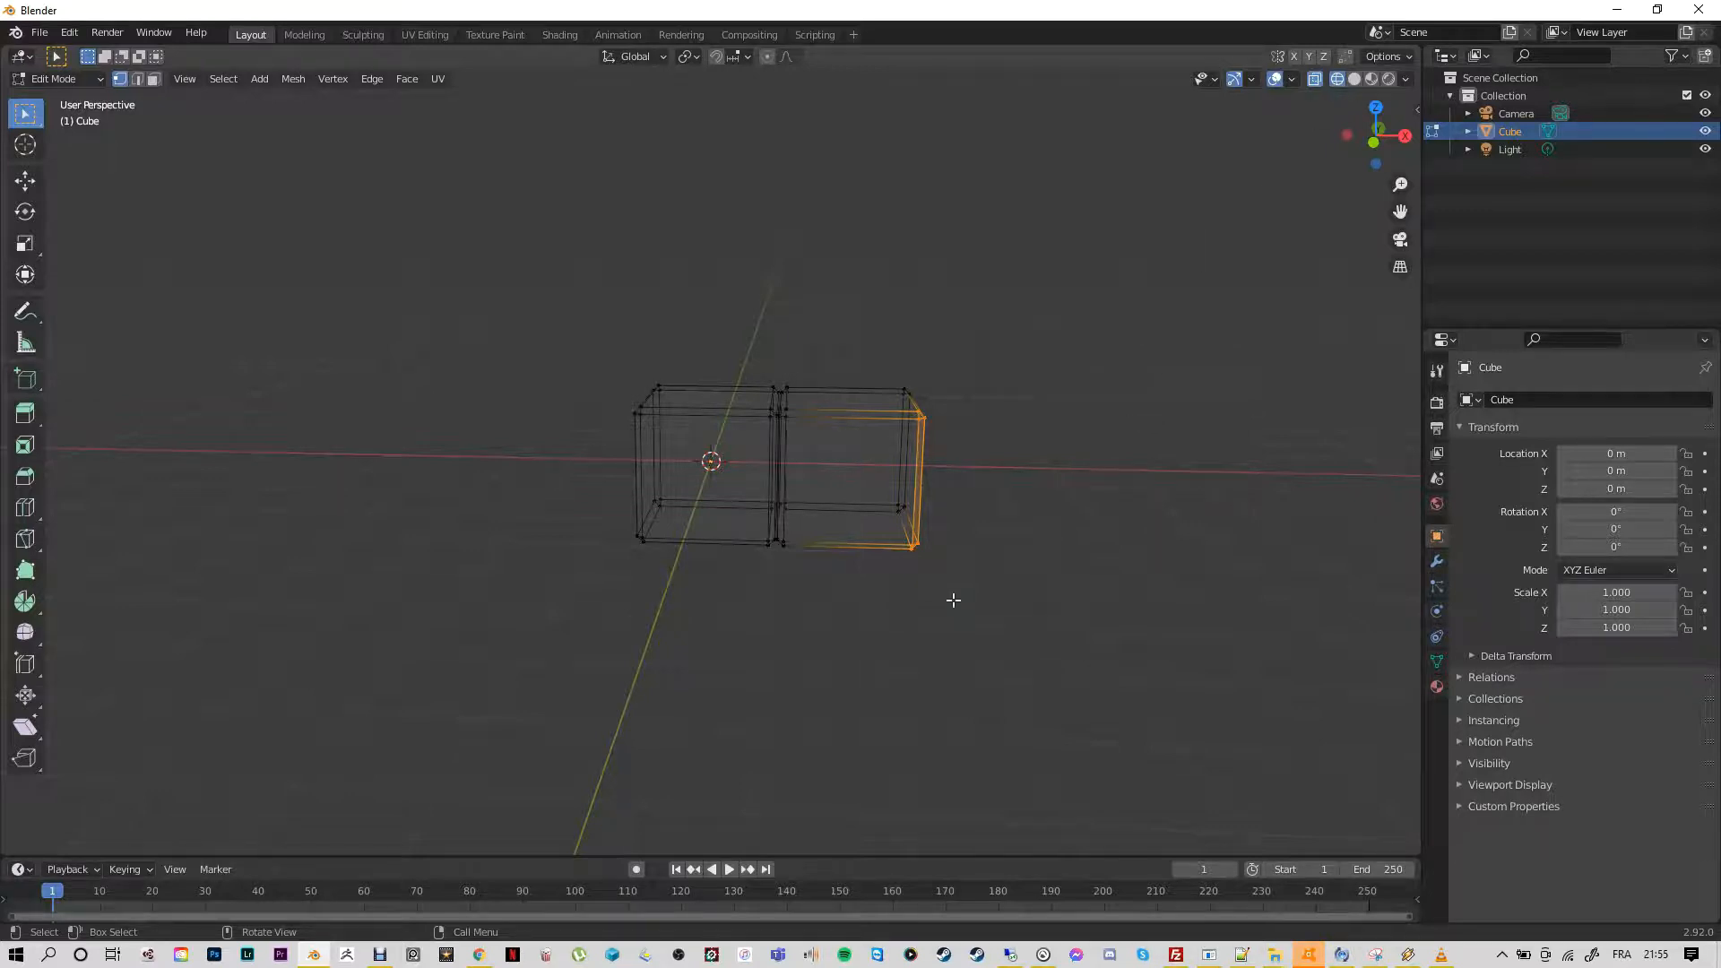
key("KP_1")
left_click(951, 631)
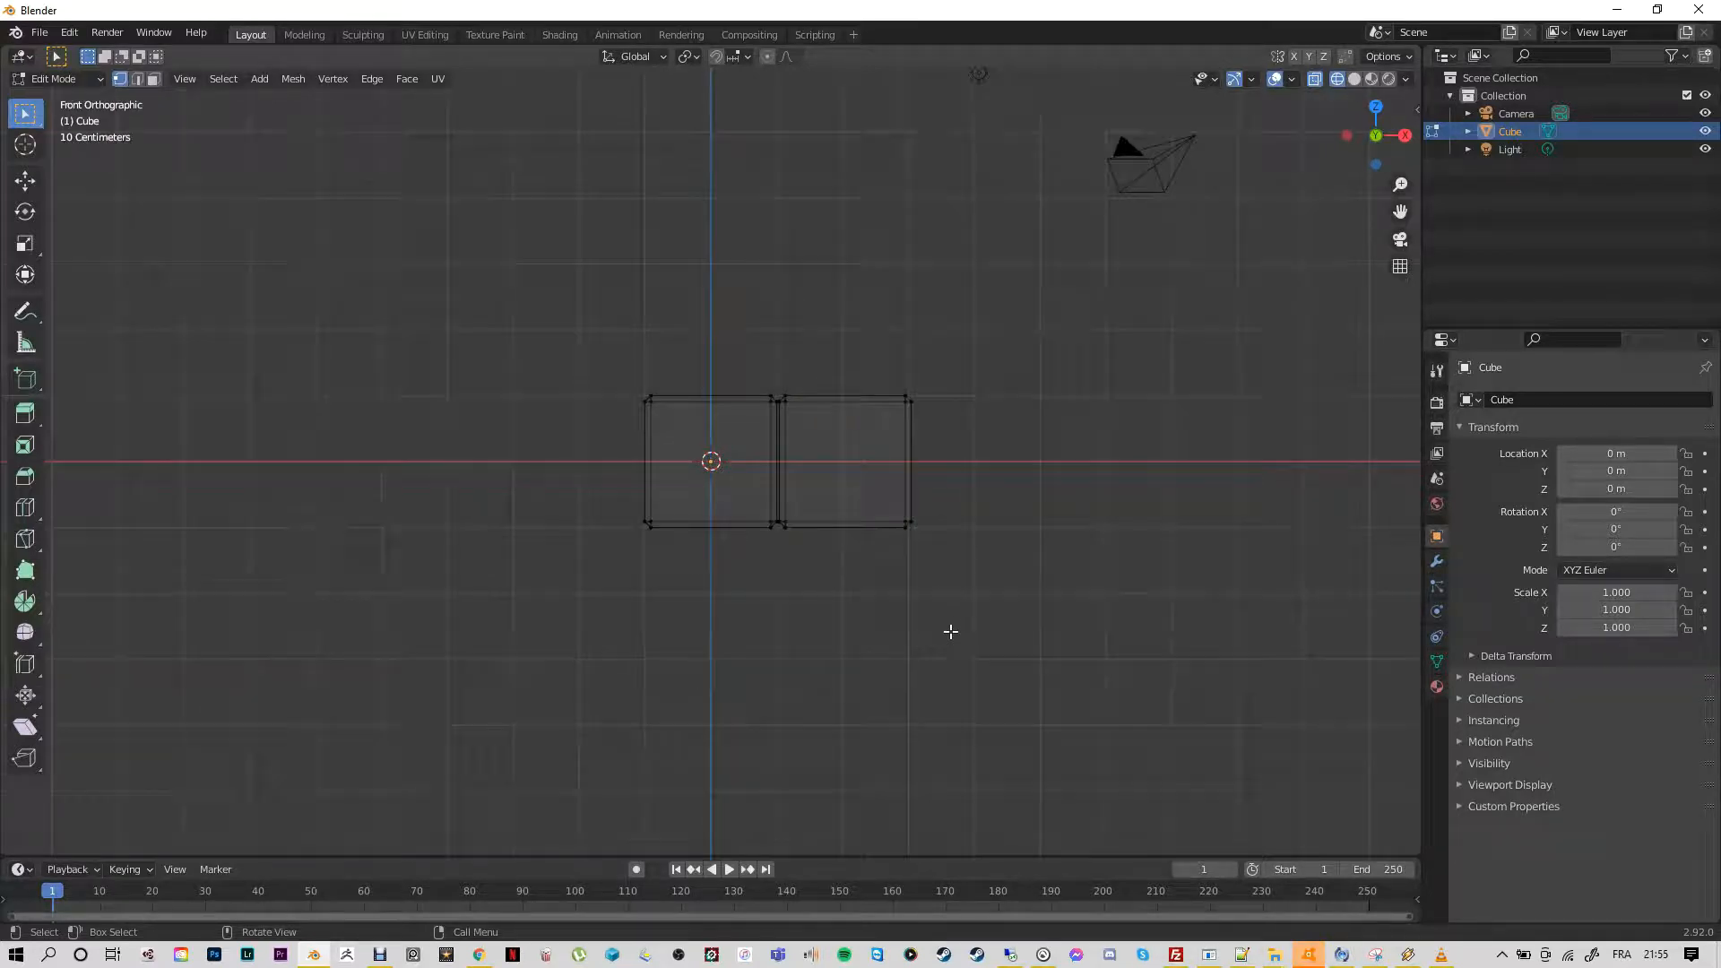
left_click_drag(980, 585, 871, 333)
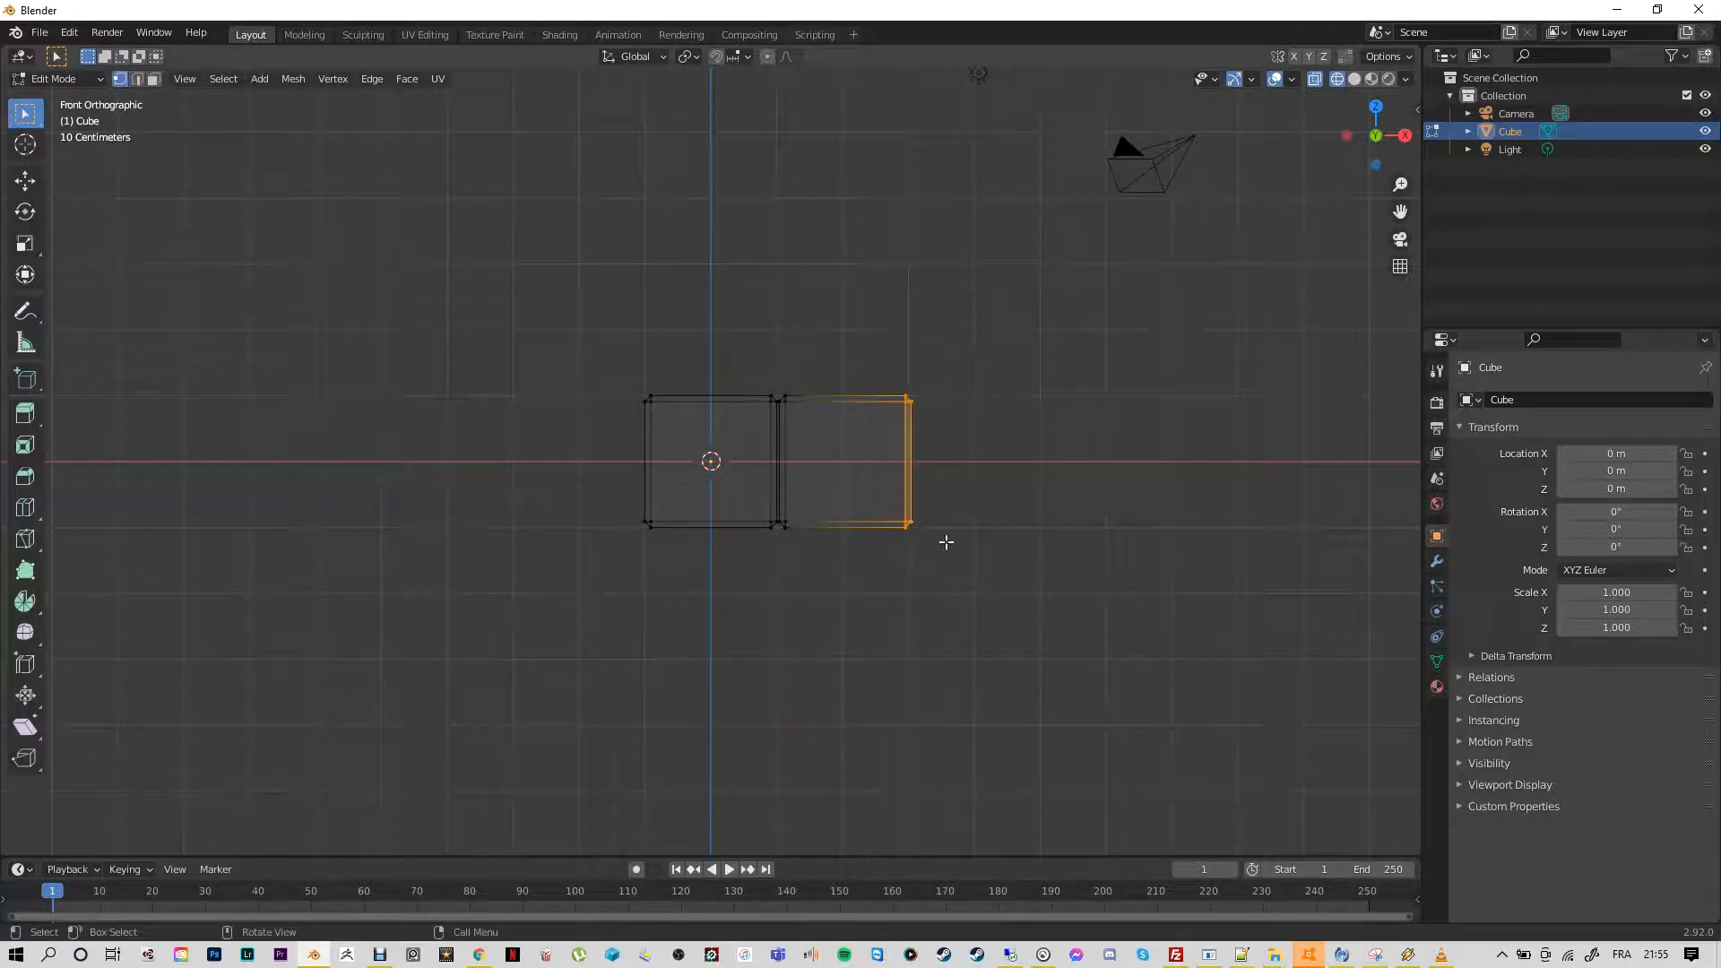
middle_click_drag(968, 523, 832, 560)
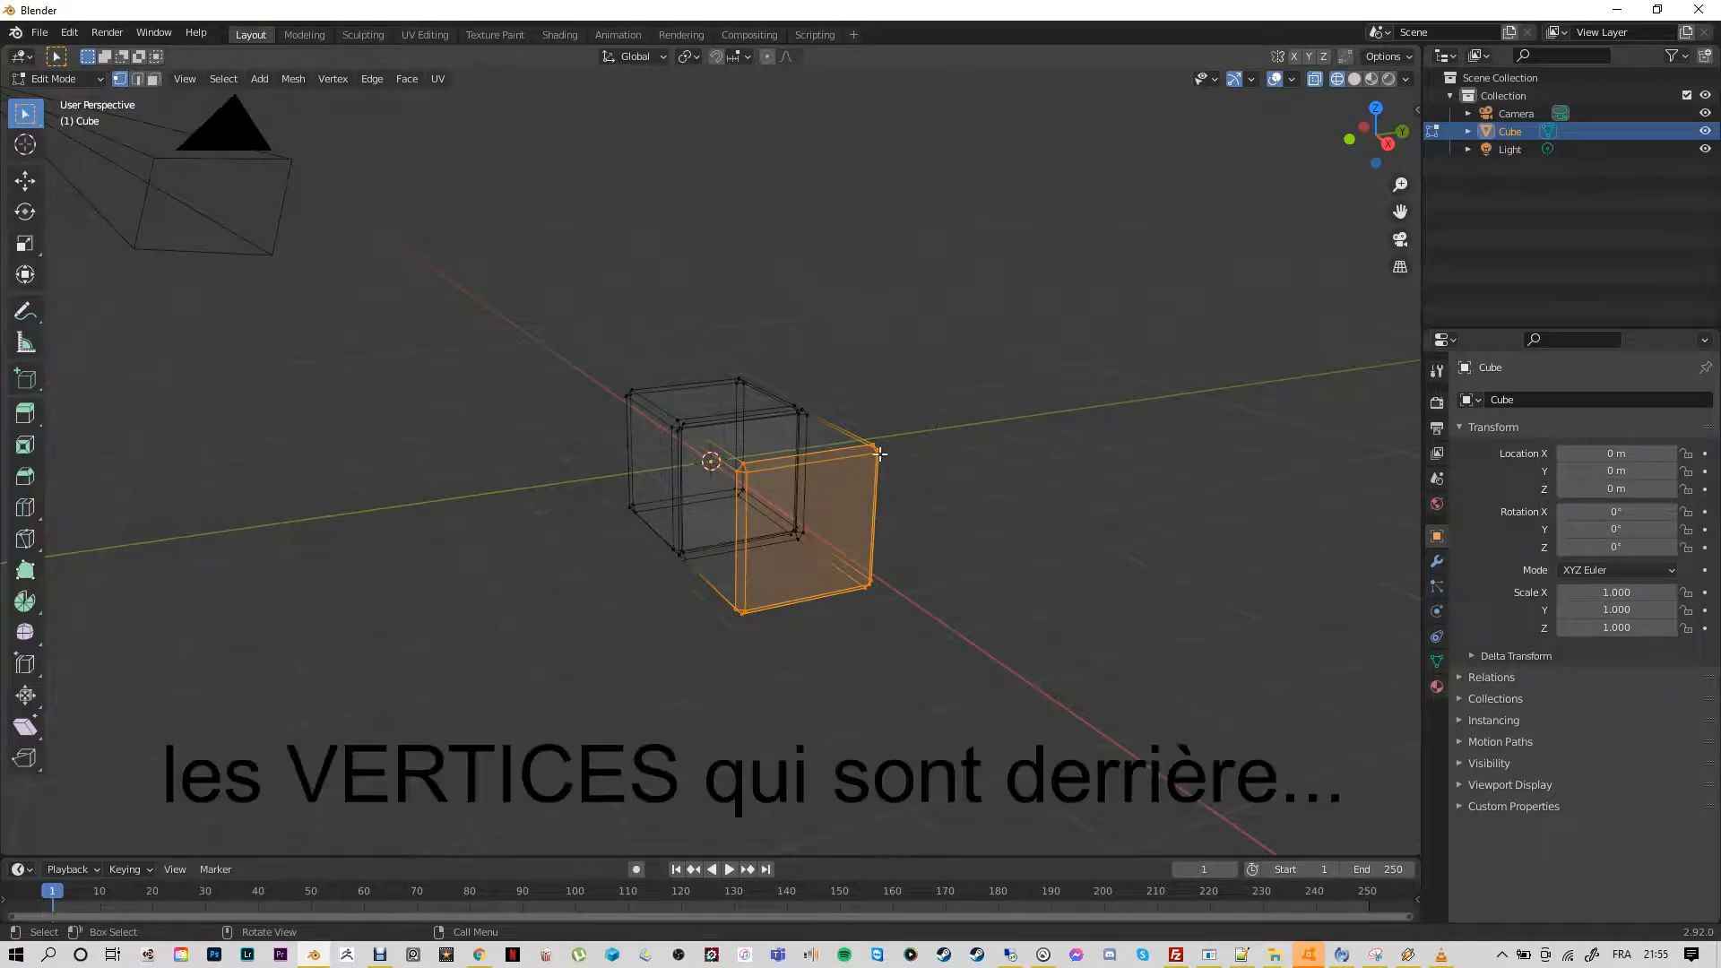
key("KP_1")
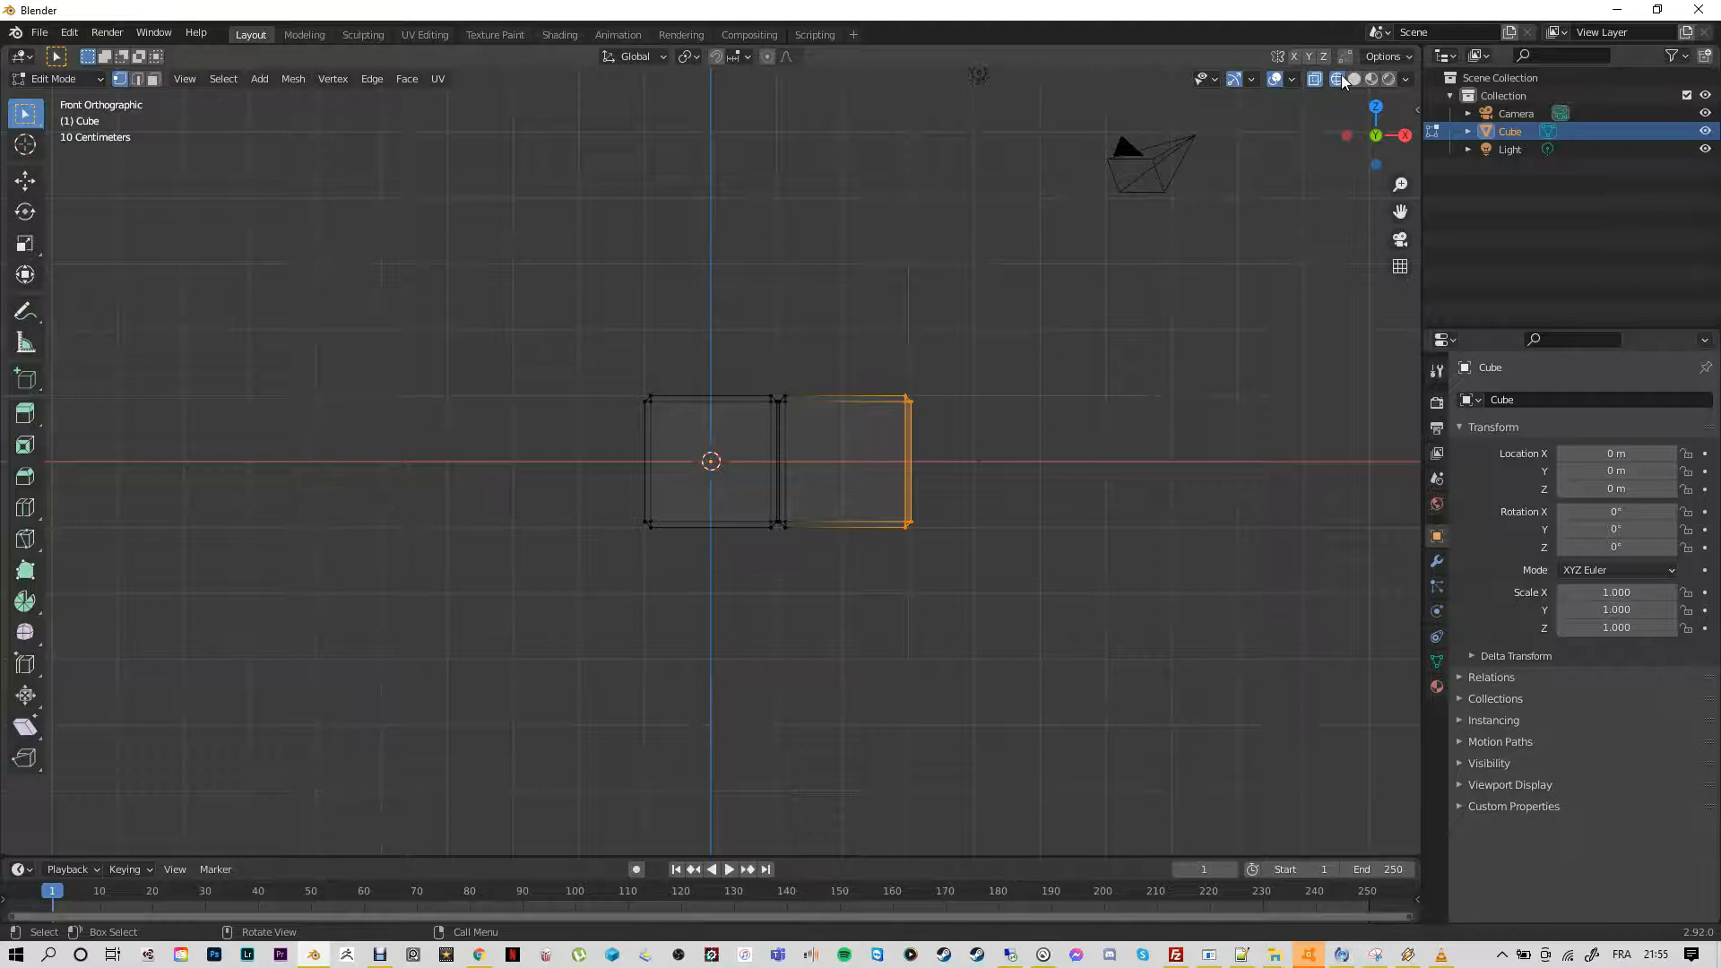
left_click(977, 584)
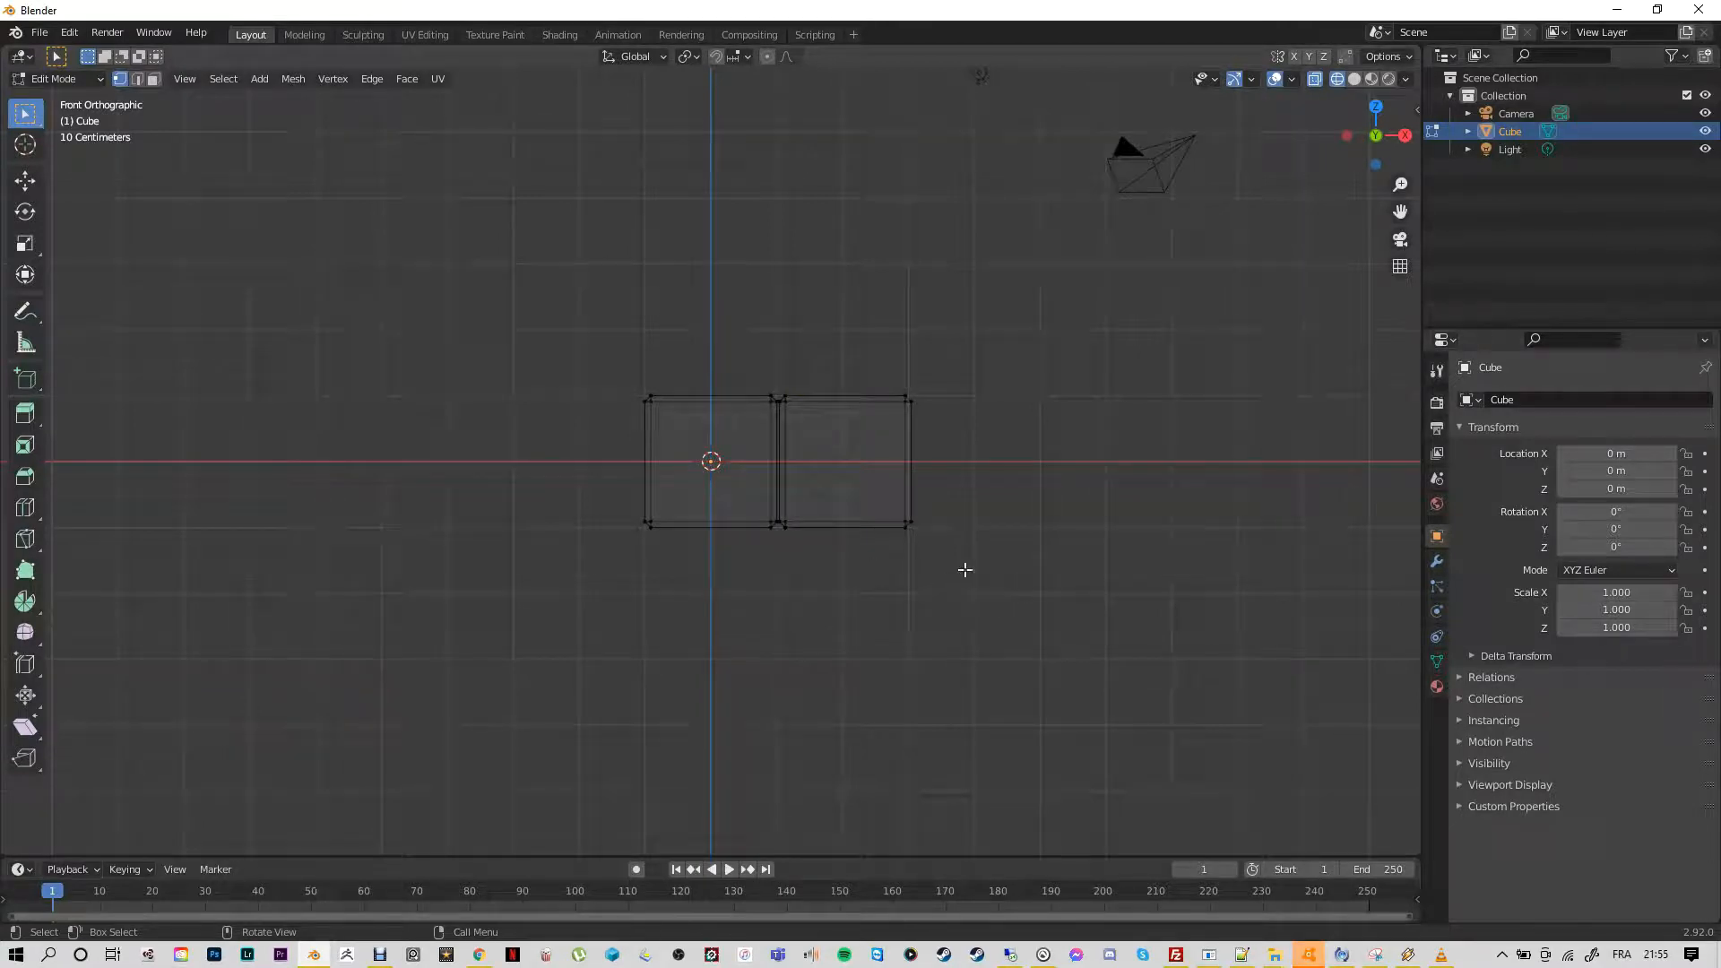
Select the duplicate cube's outer-end vertices and move them outward along global X to about one and a half times the original cube's length
left_click_drag(966, 570, 889, 371)
scroll(914, 564, "up", 1)
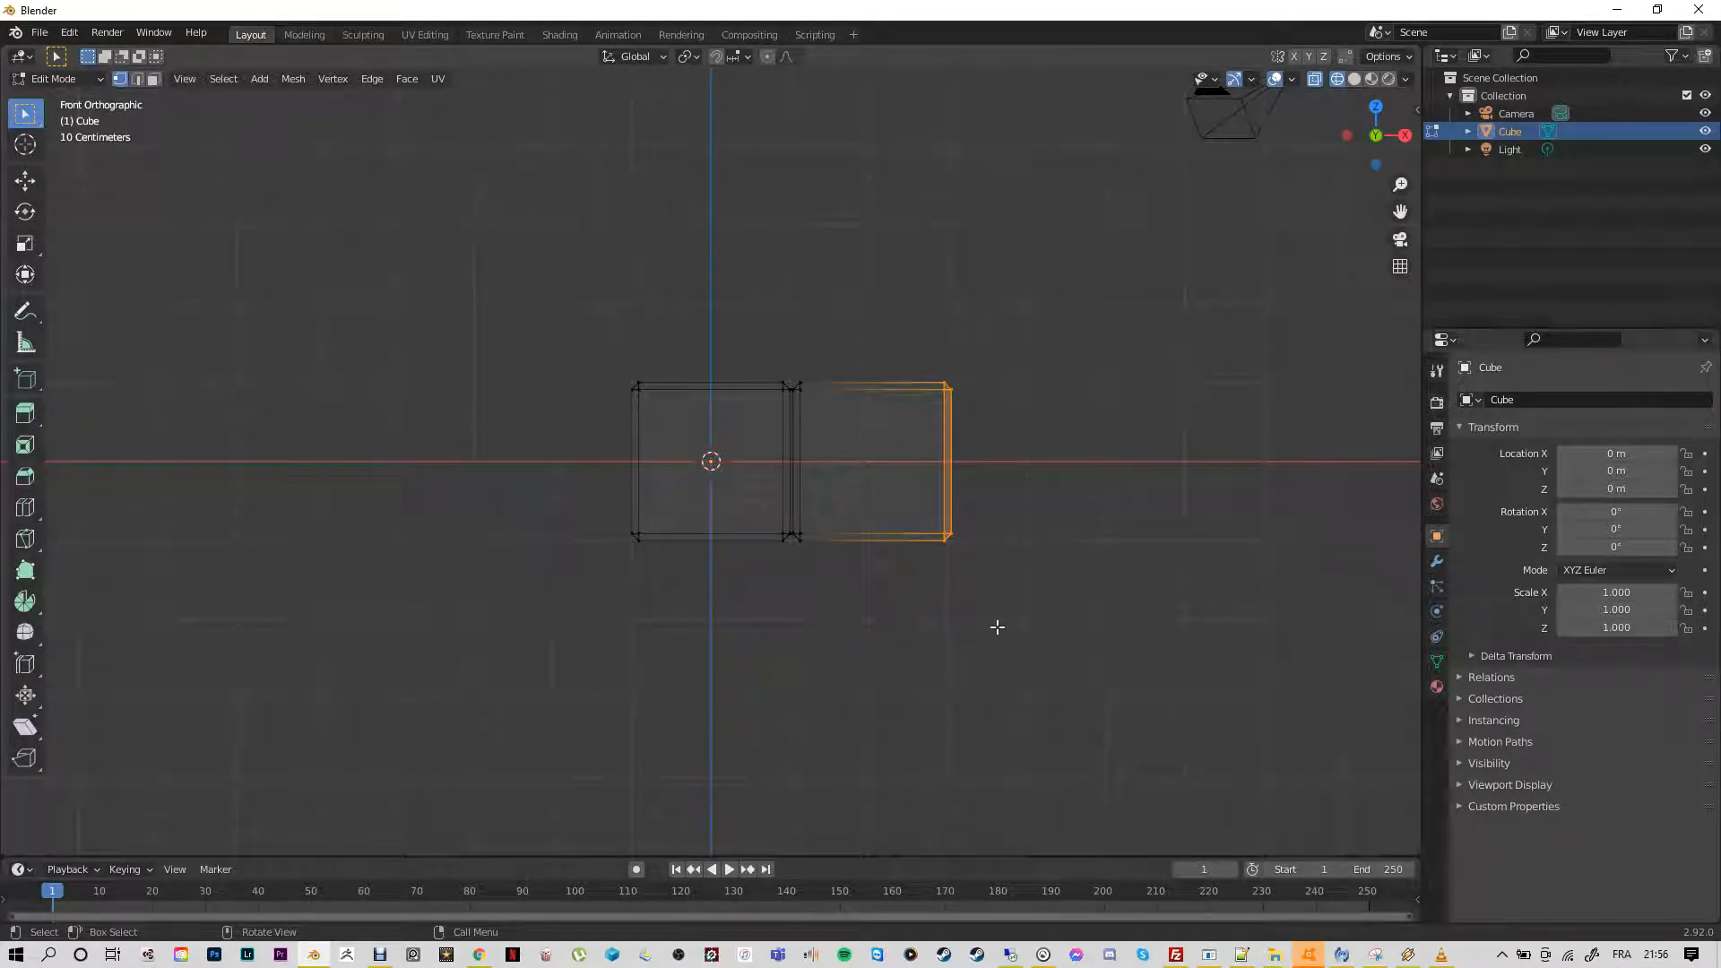
key("g")
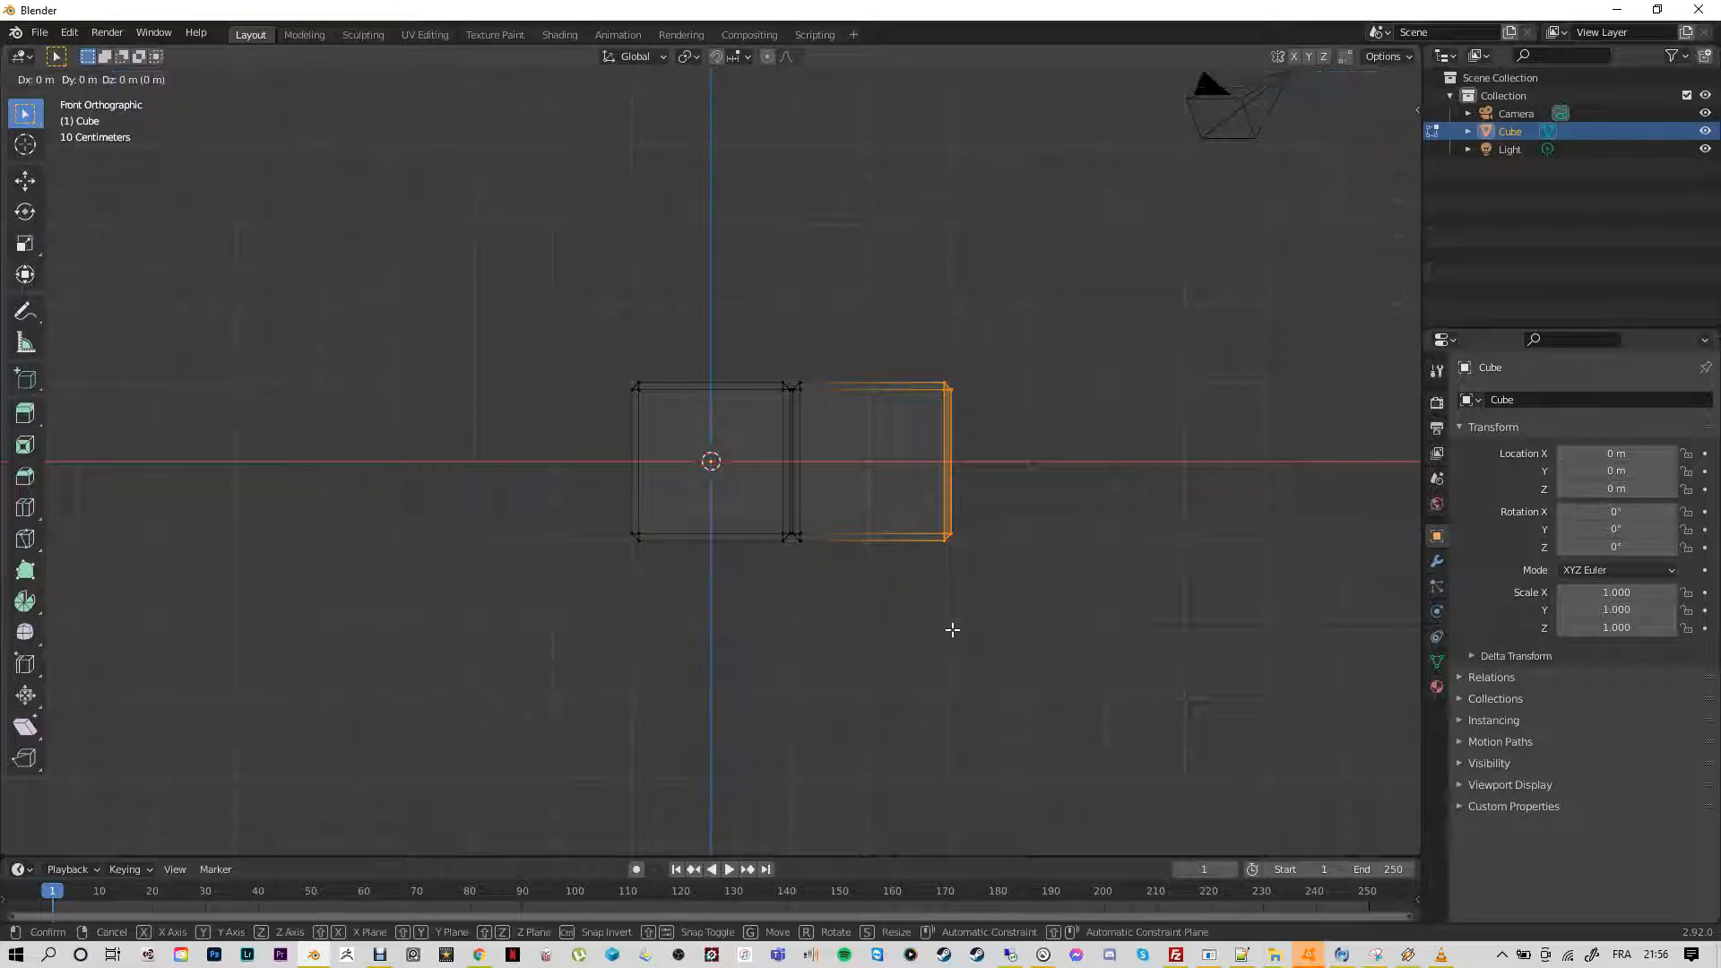
key("x")
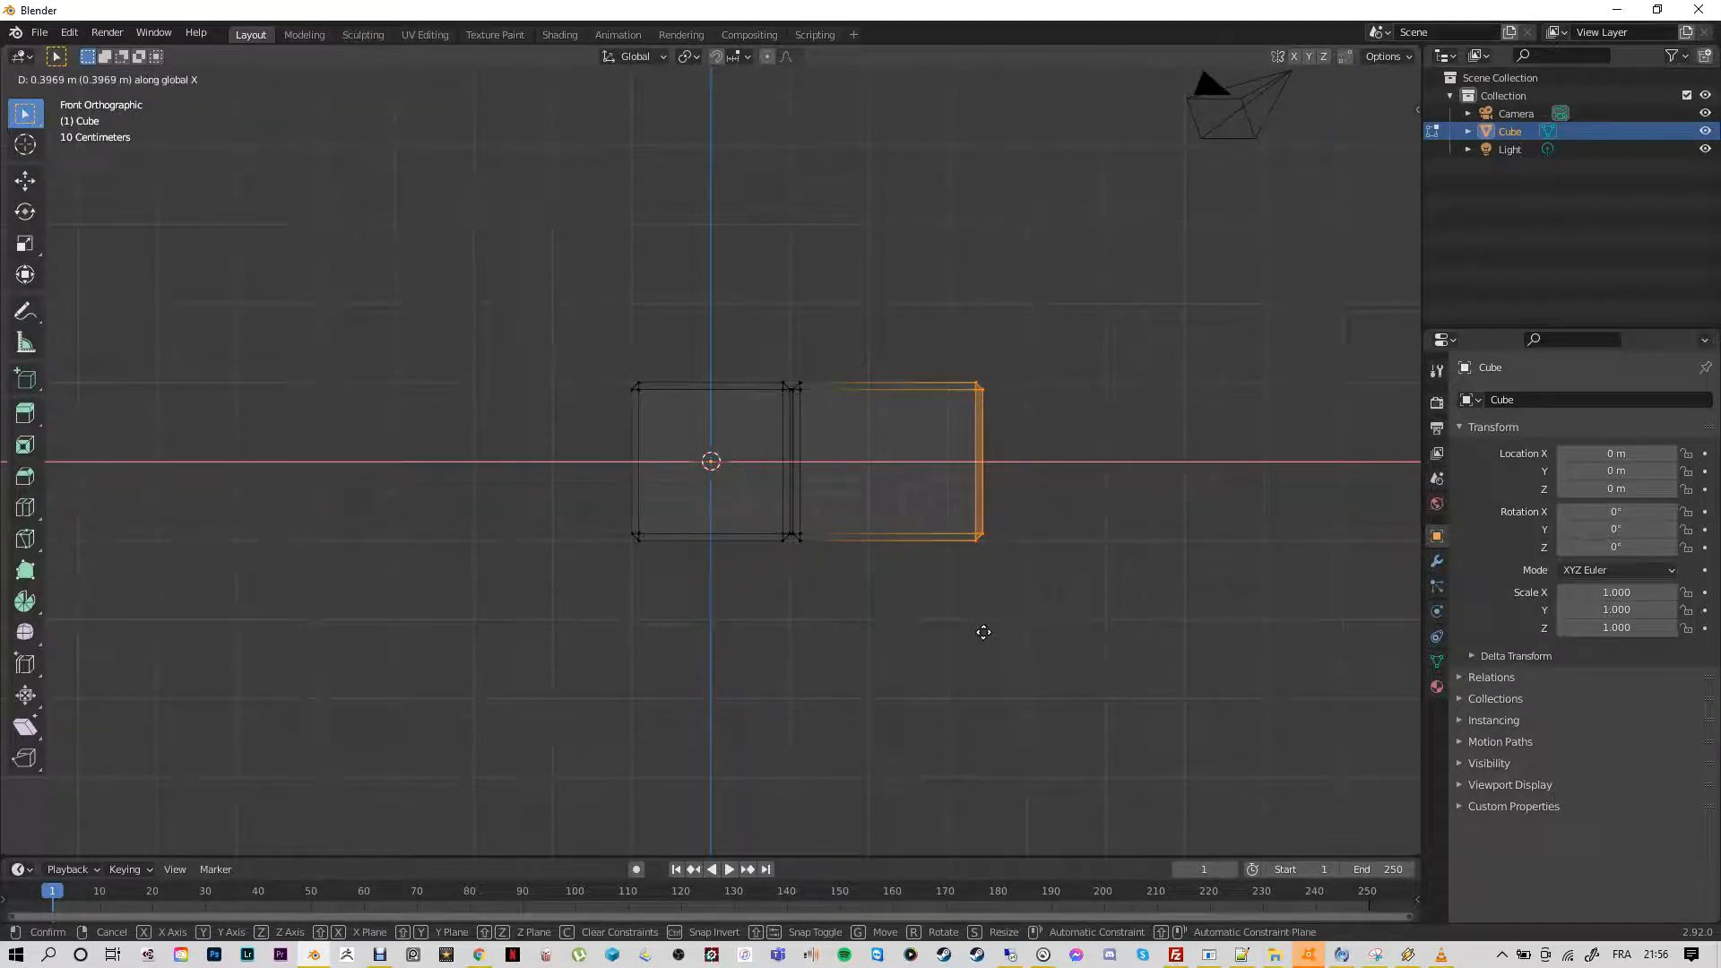
left_click(1035, 625)
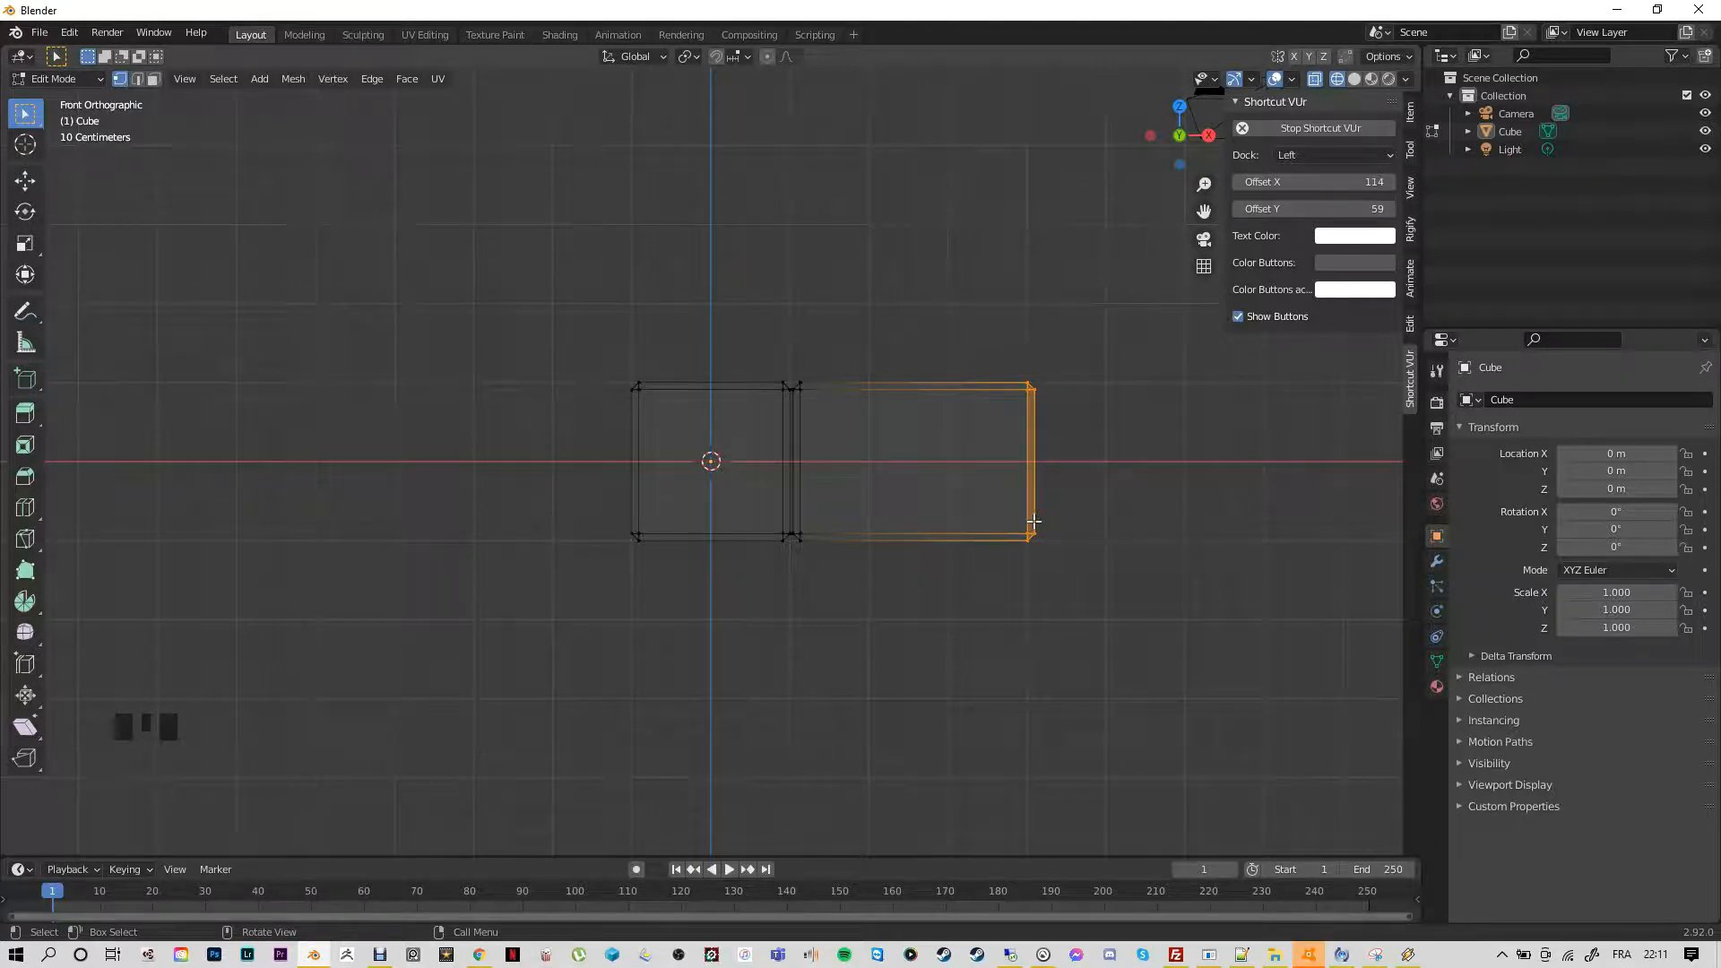
Select the whole lengthened block, duplicate it along global X to sit just beyond its outer end, and clear the selection
key("l")
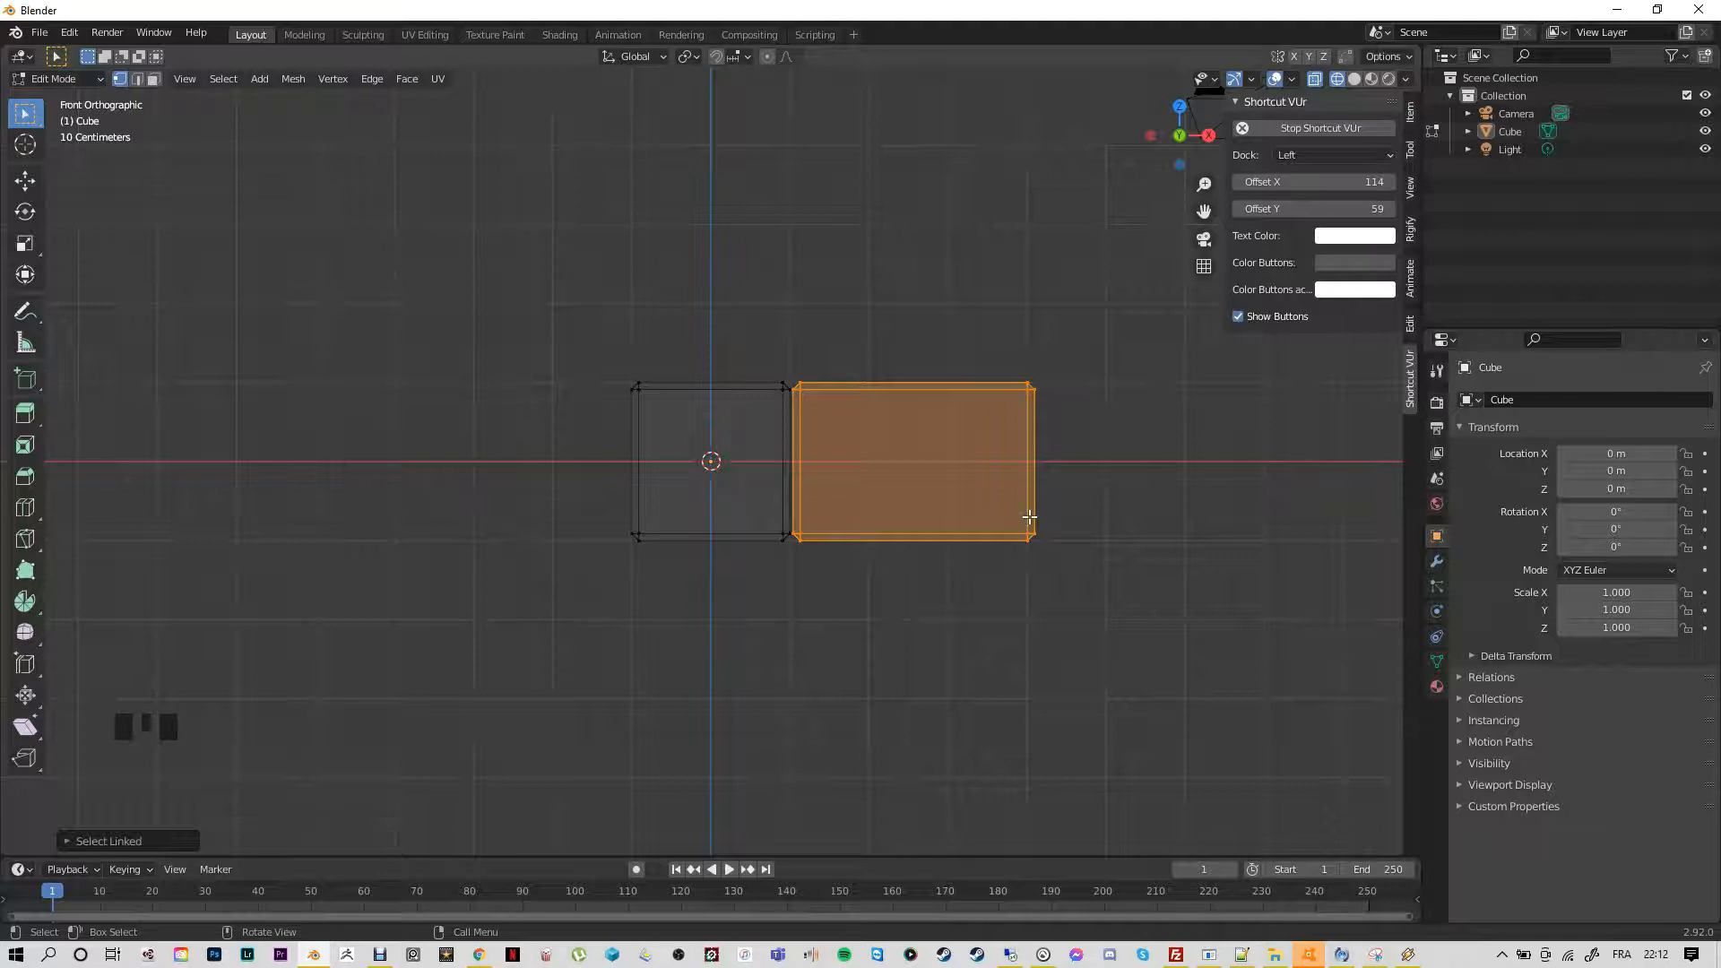
key("shift")
key("shift+d")
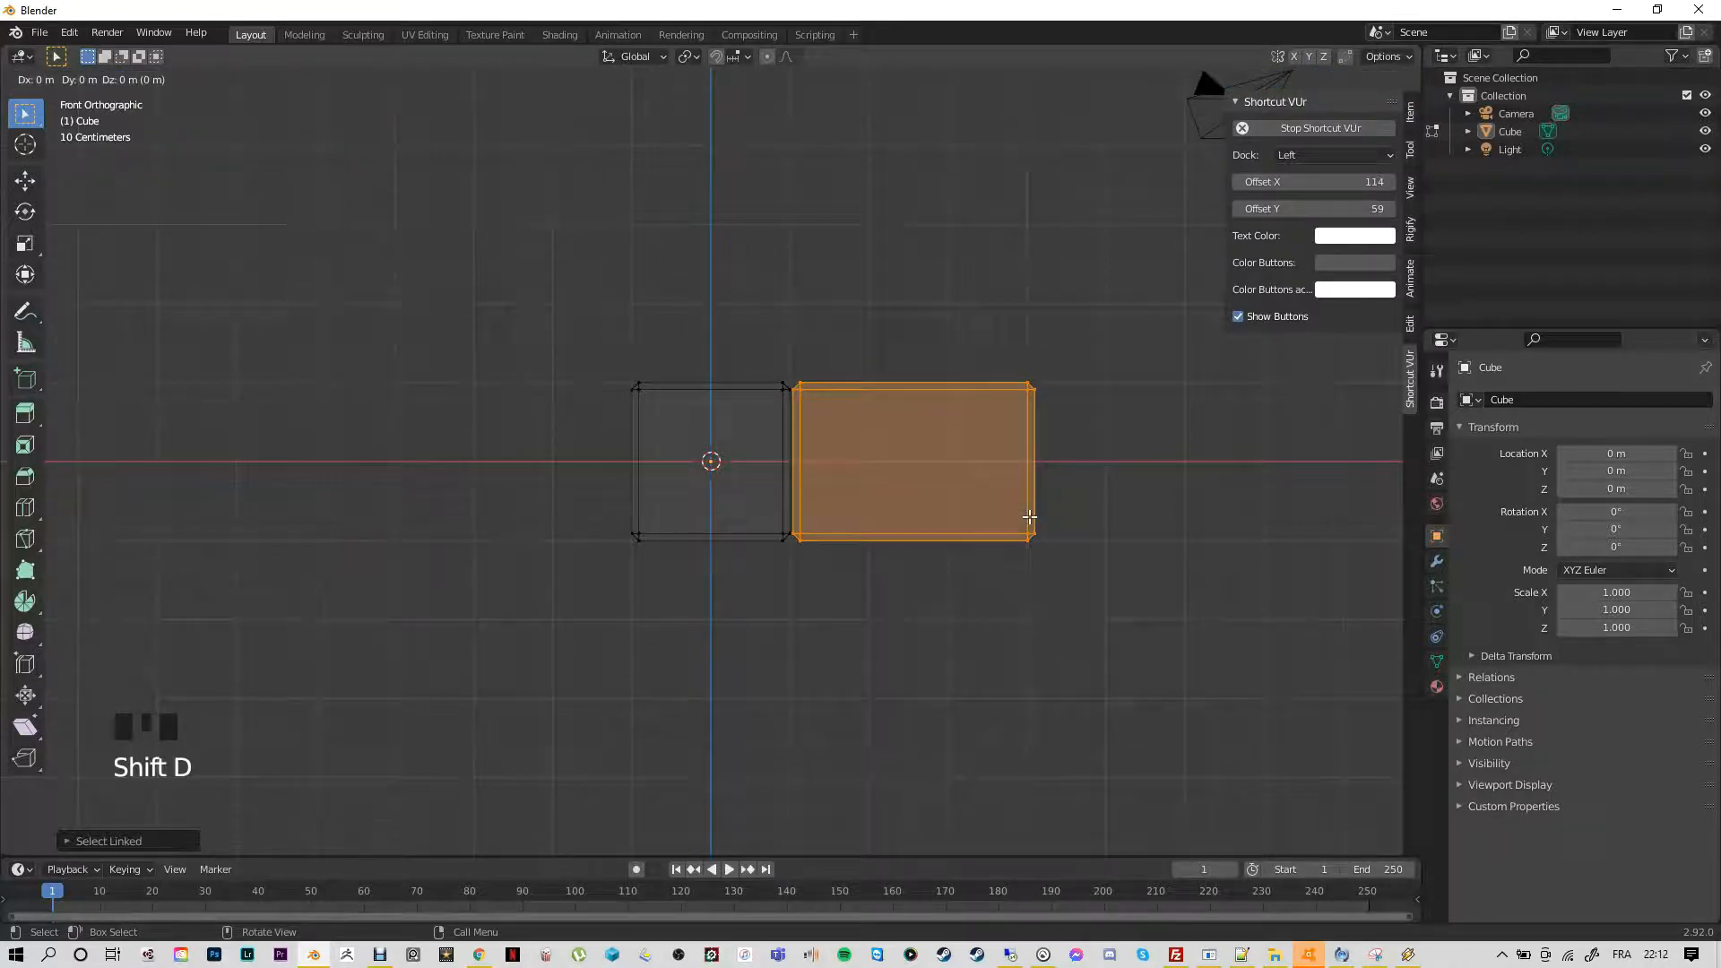
key("x")
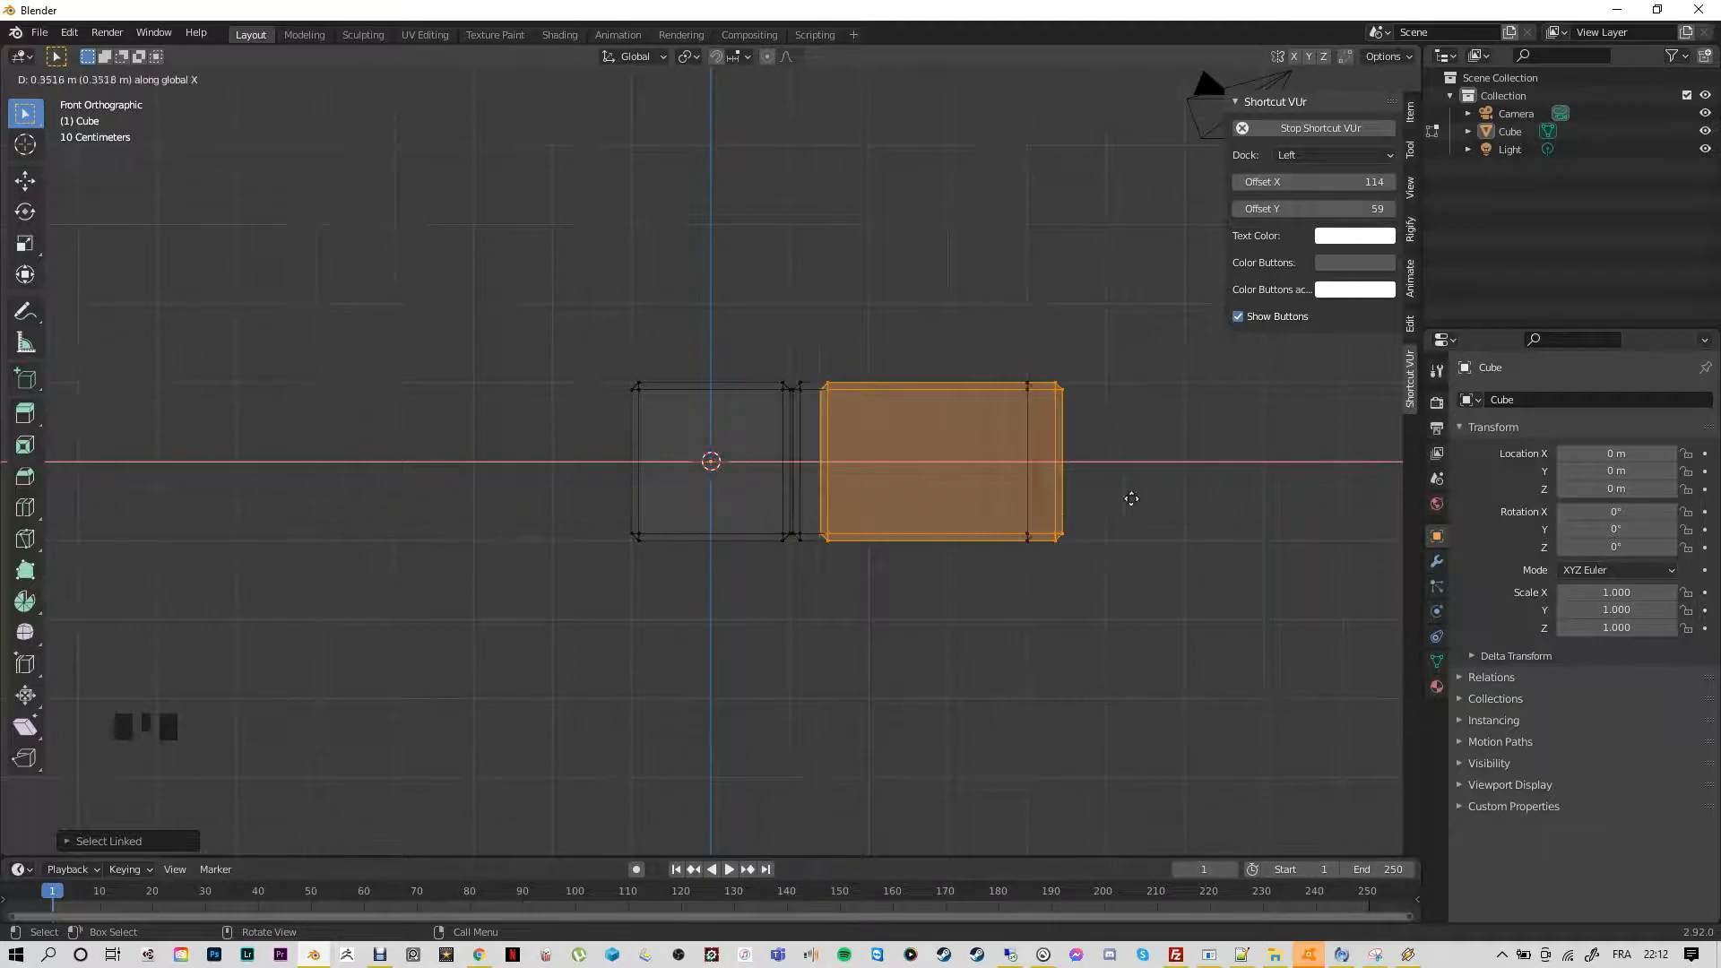
left_click(1259, 487)
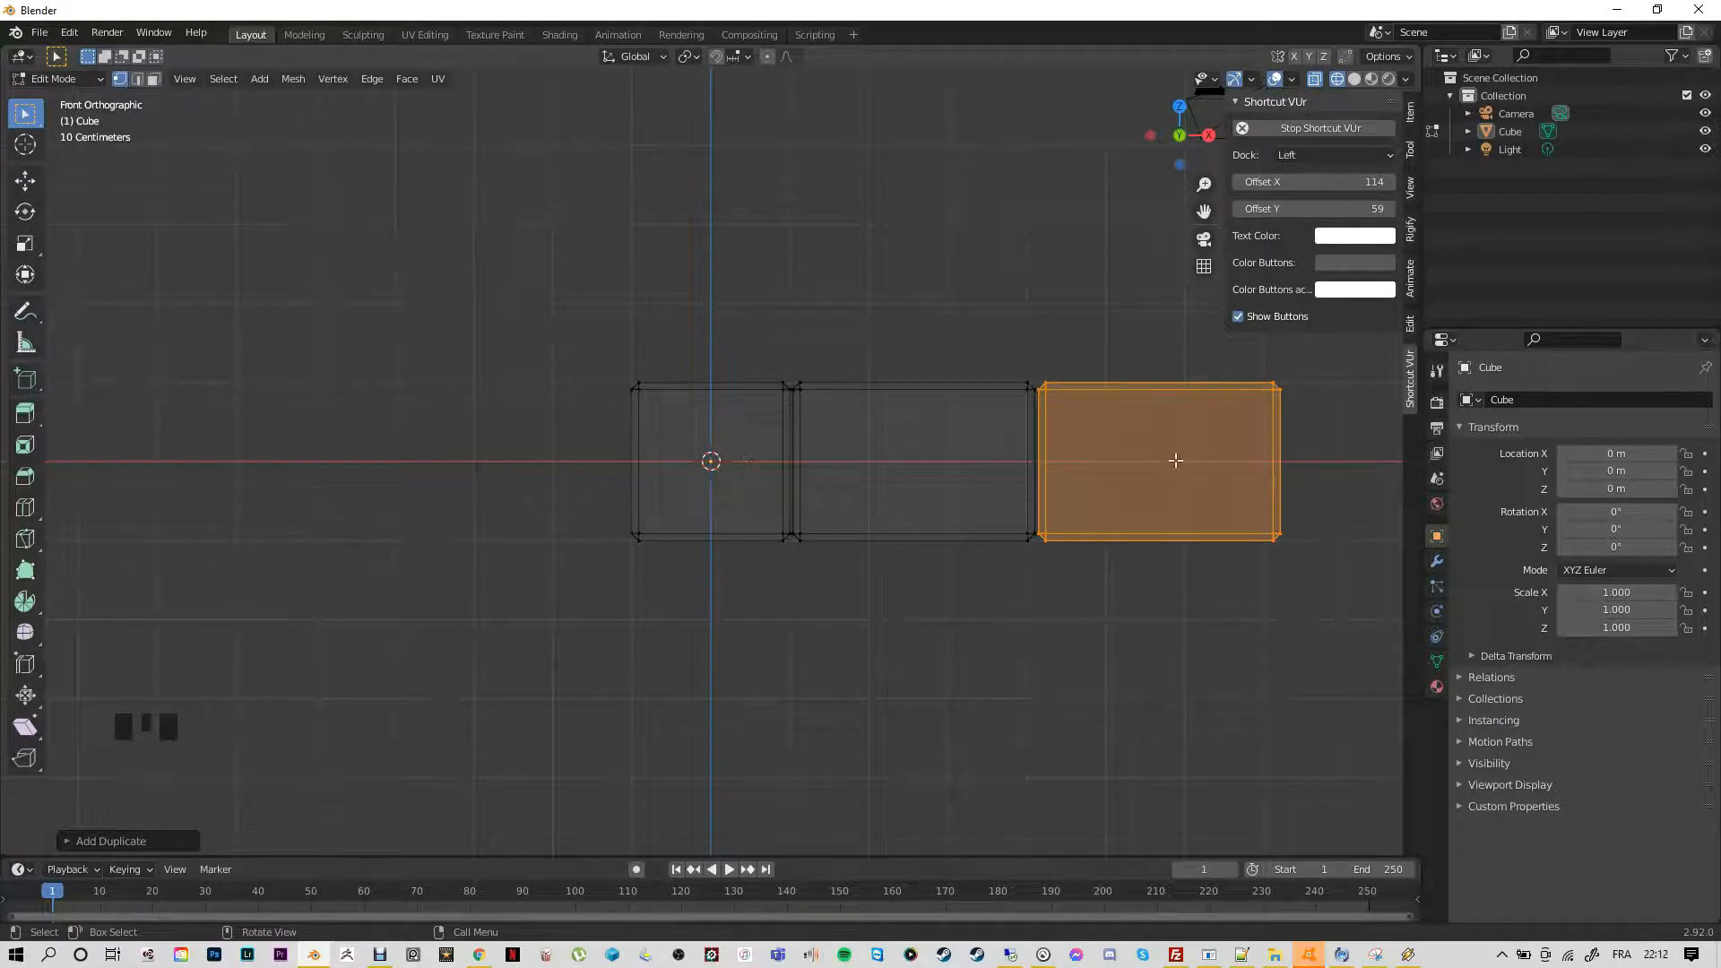
left_click(1182, 455)
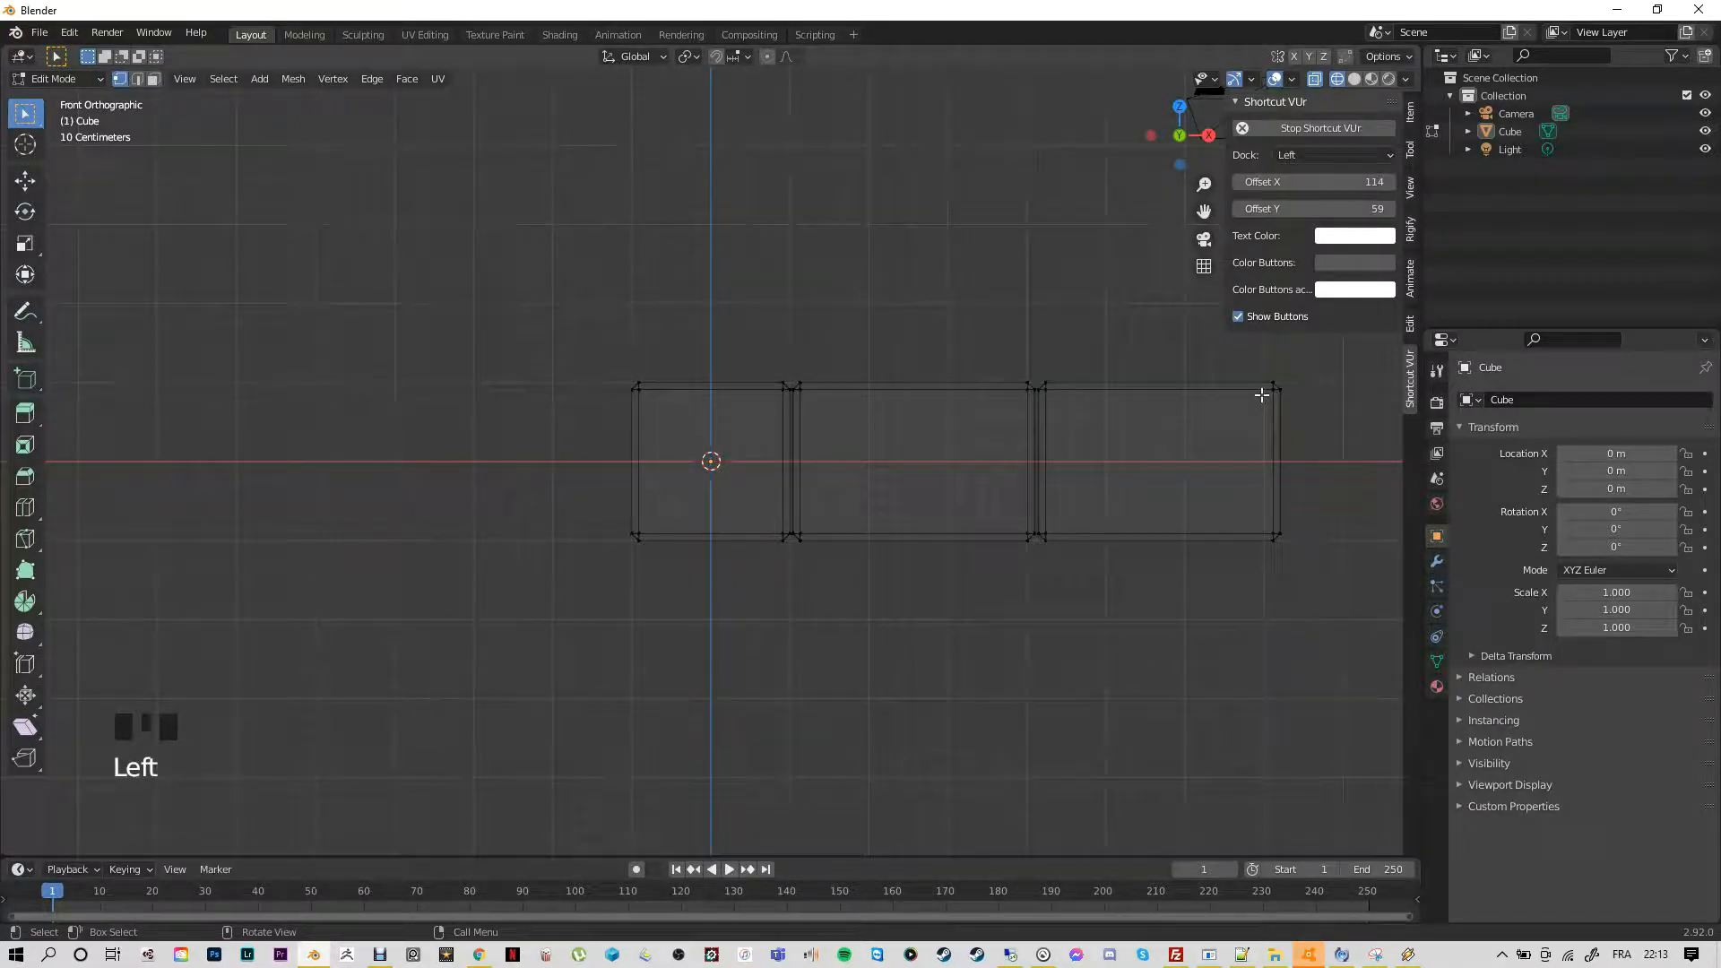
Select the third block's outer-end vertices and extend them along global X until the block is about twice the original cube's length
middle_click_drag(1161, 581, 715, 582, "shift")
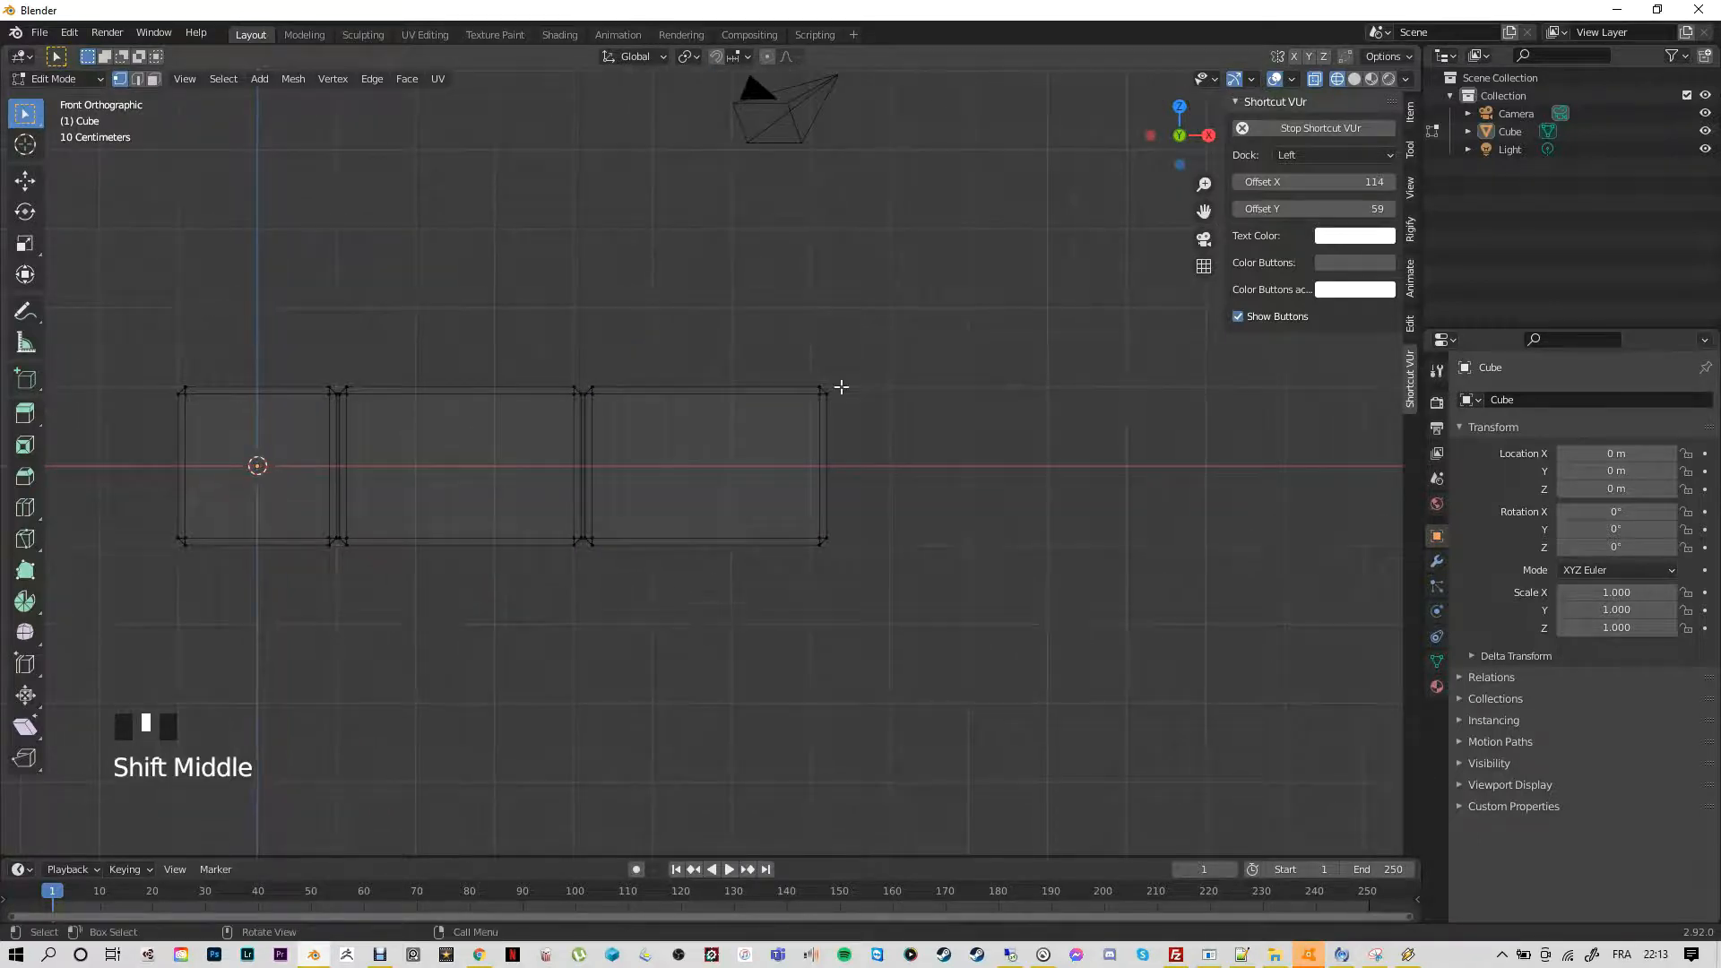
left_click_drag(808, 359, 853, 581)
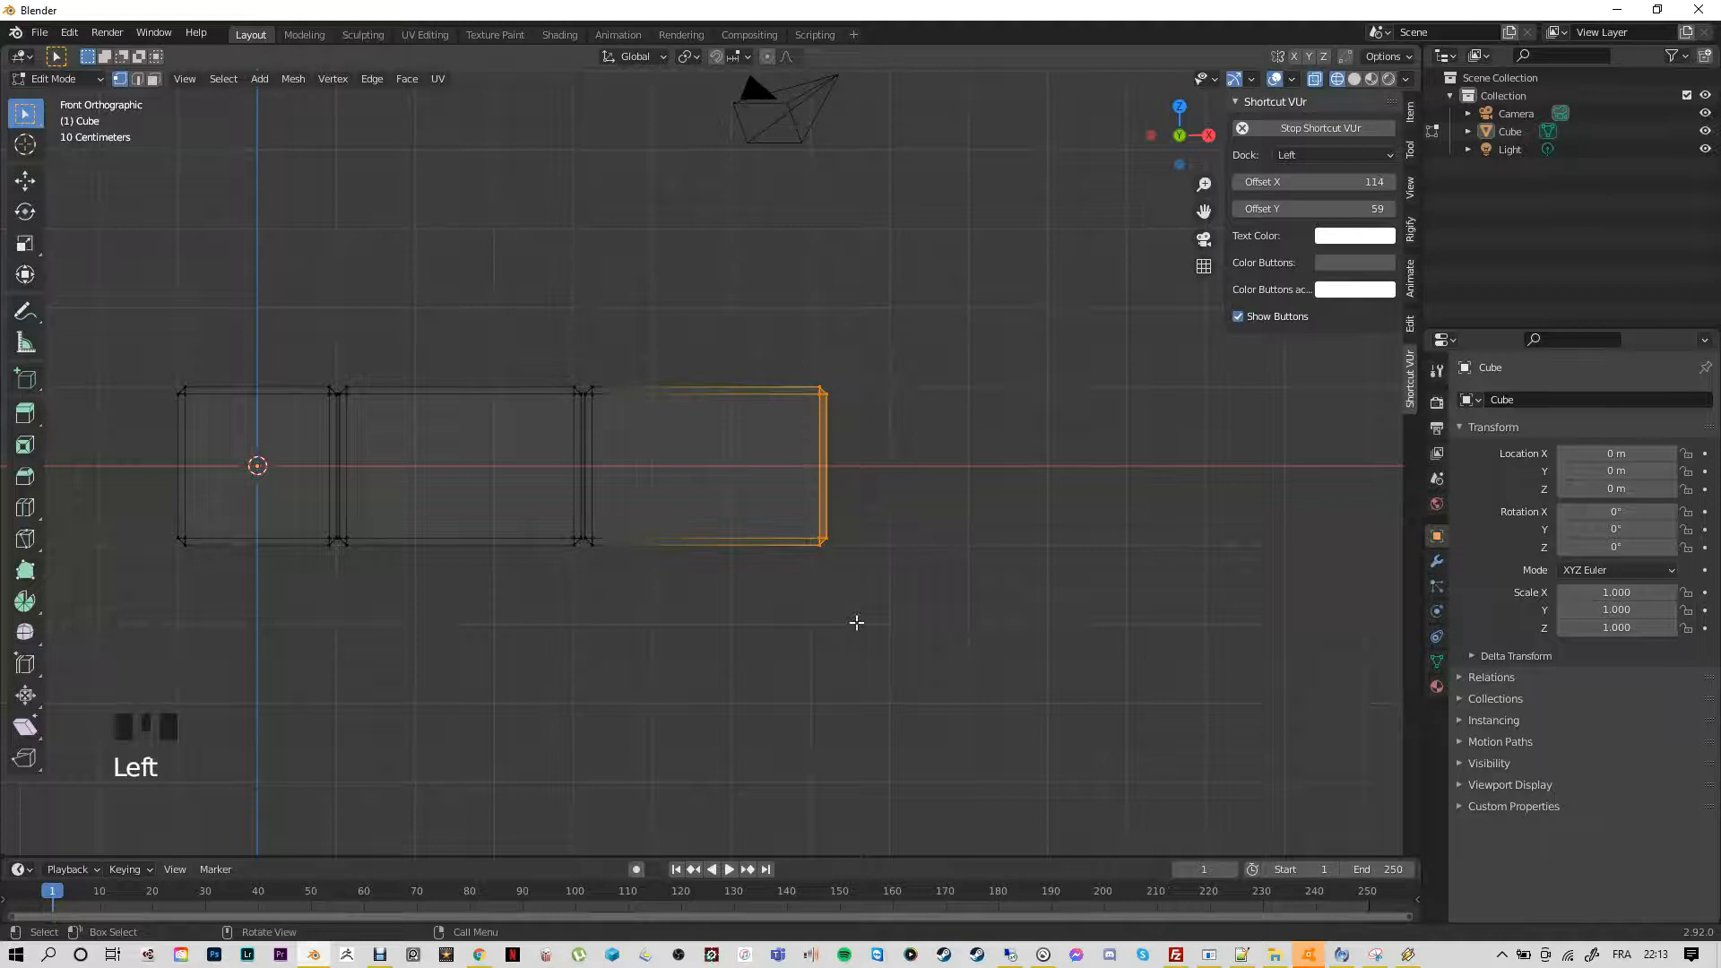
key("g")
key("x")
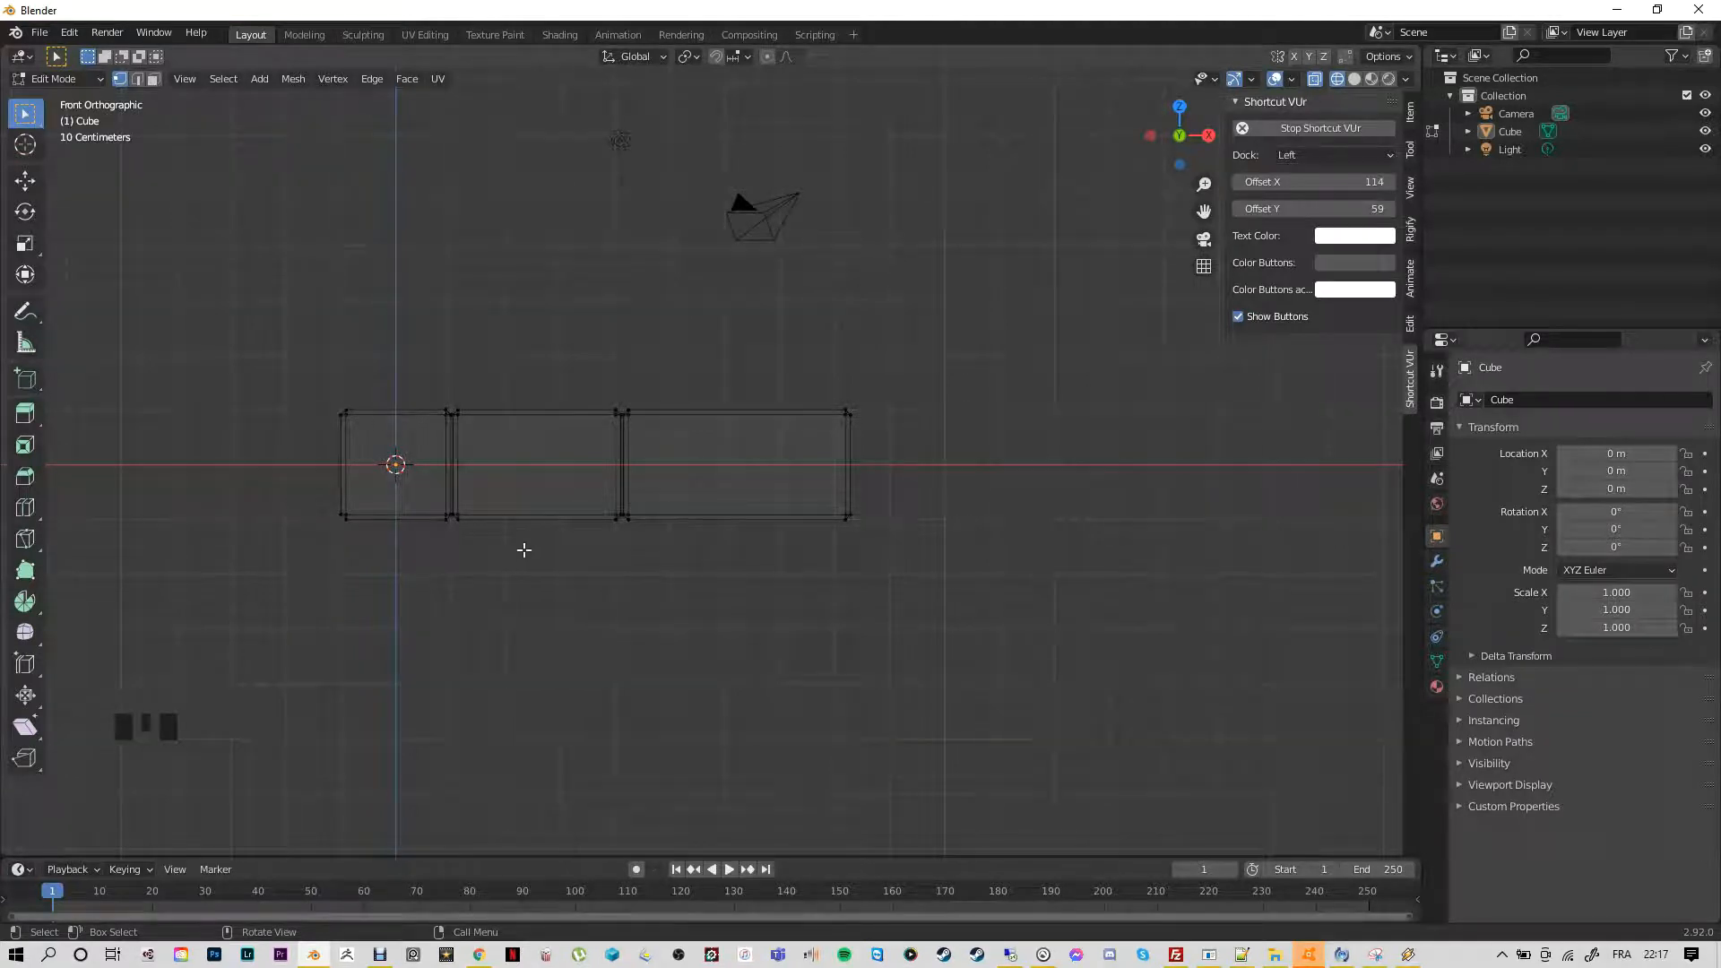
Try different loop cut counts on the longest block, add a single cut around its middle across its length, and clear the selection
left_click(28, 511)
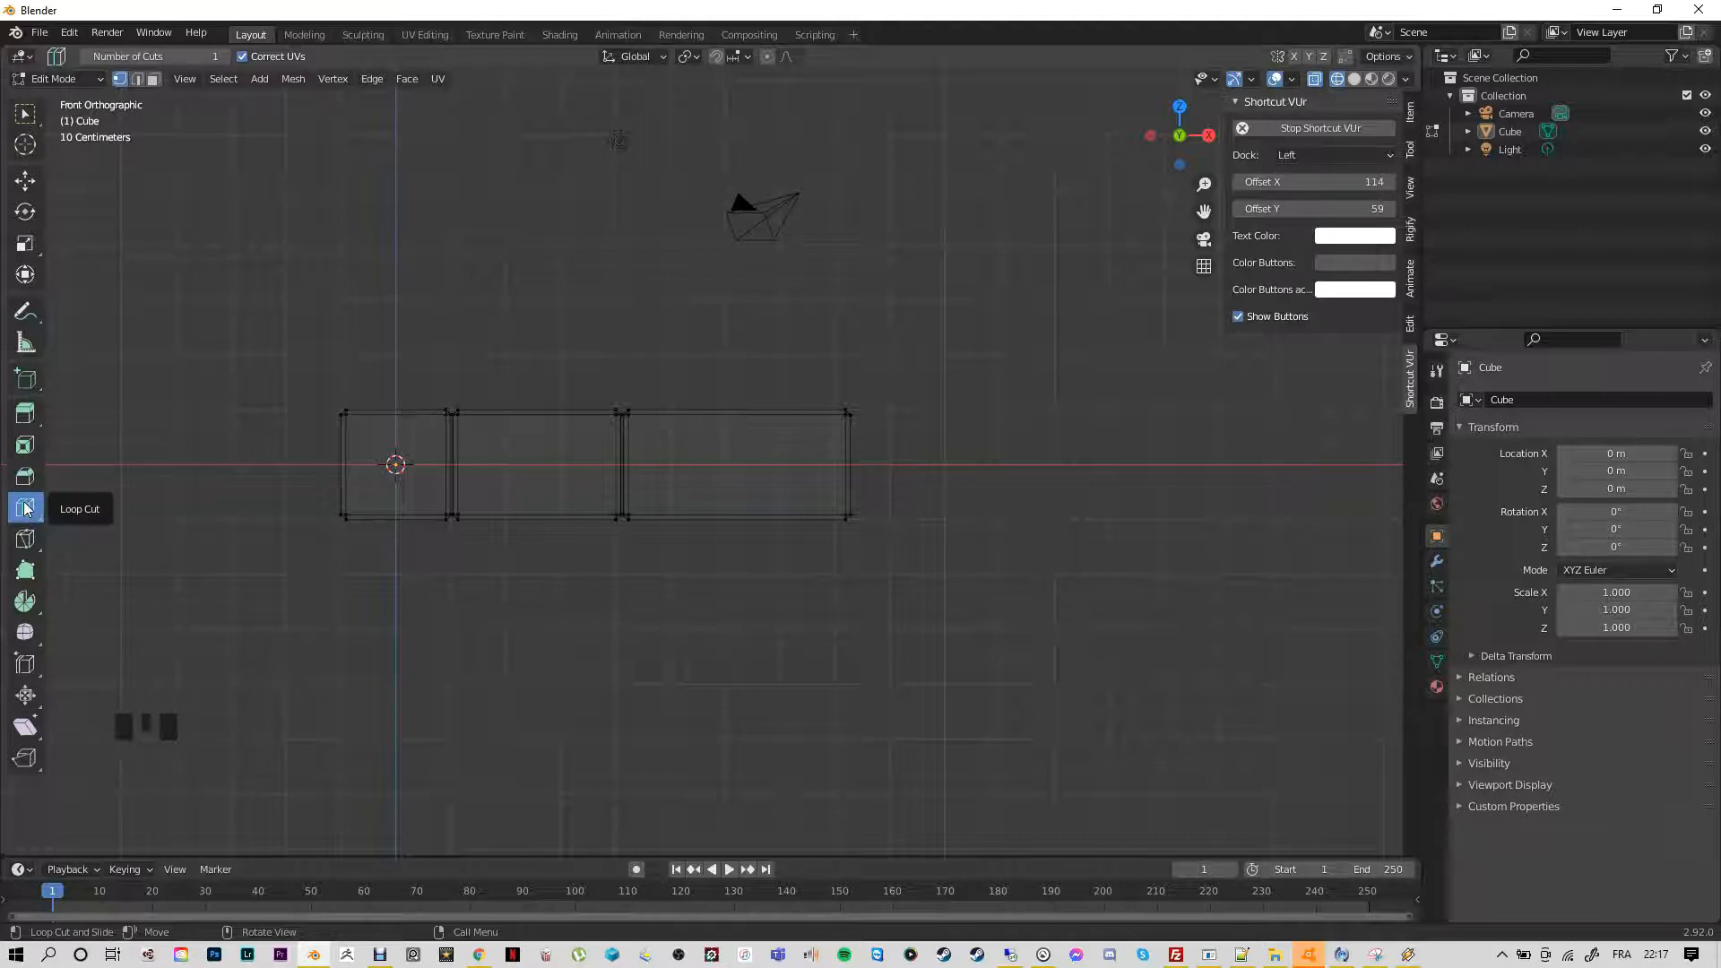
key("ctrl+r")
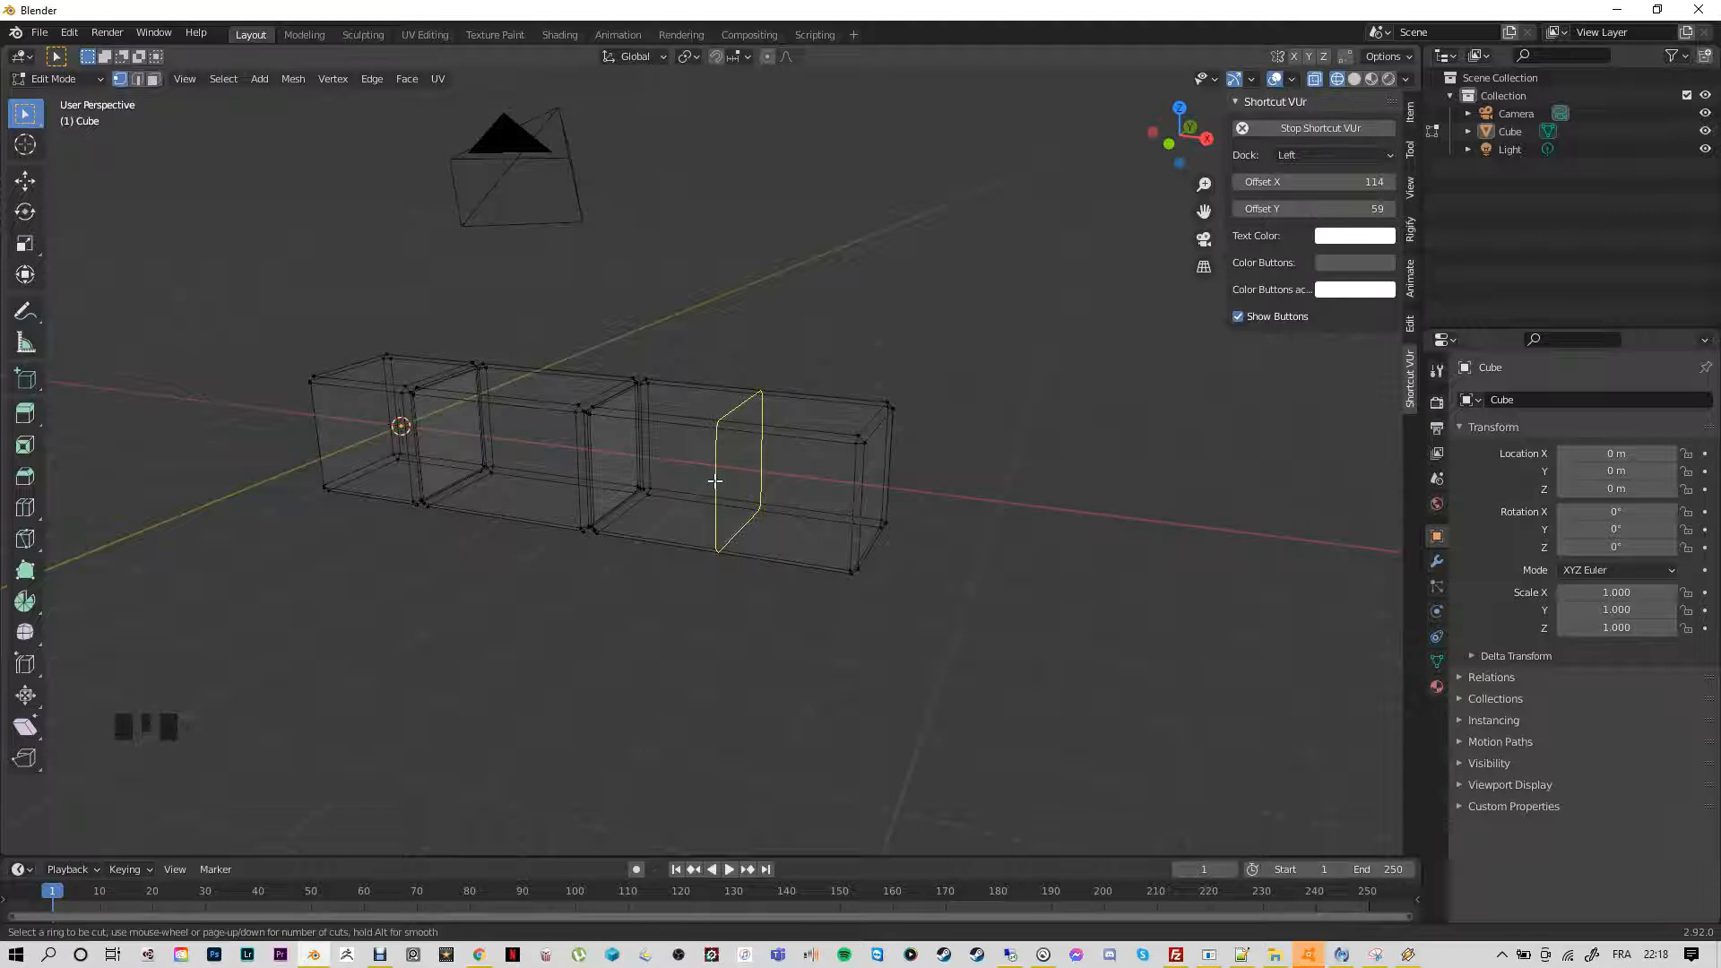
scroll(720, 484, "up", 2)
scroll(720, 484, "up", 2)
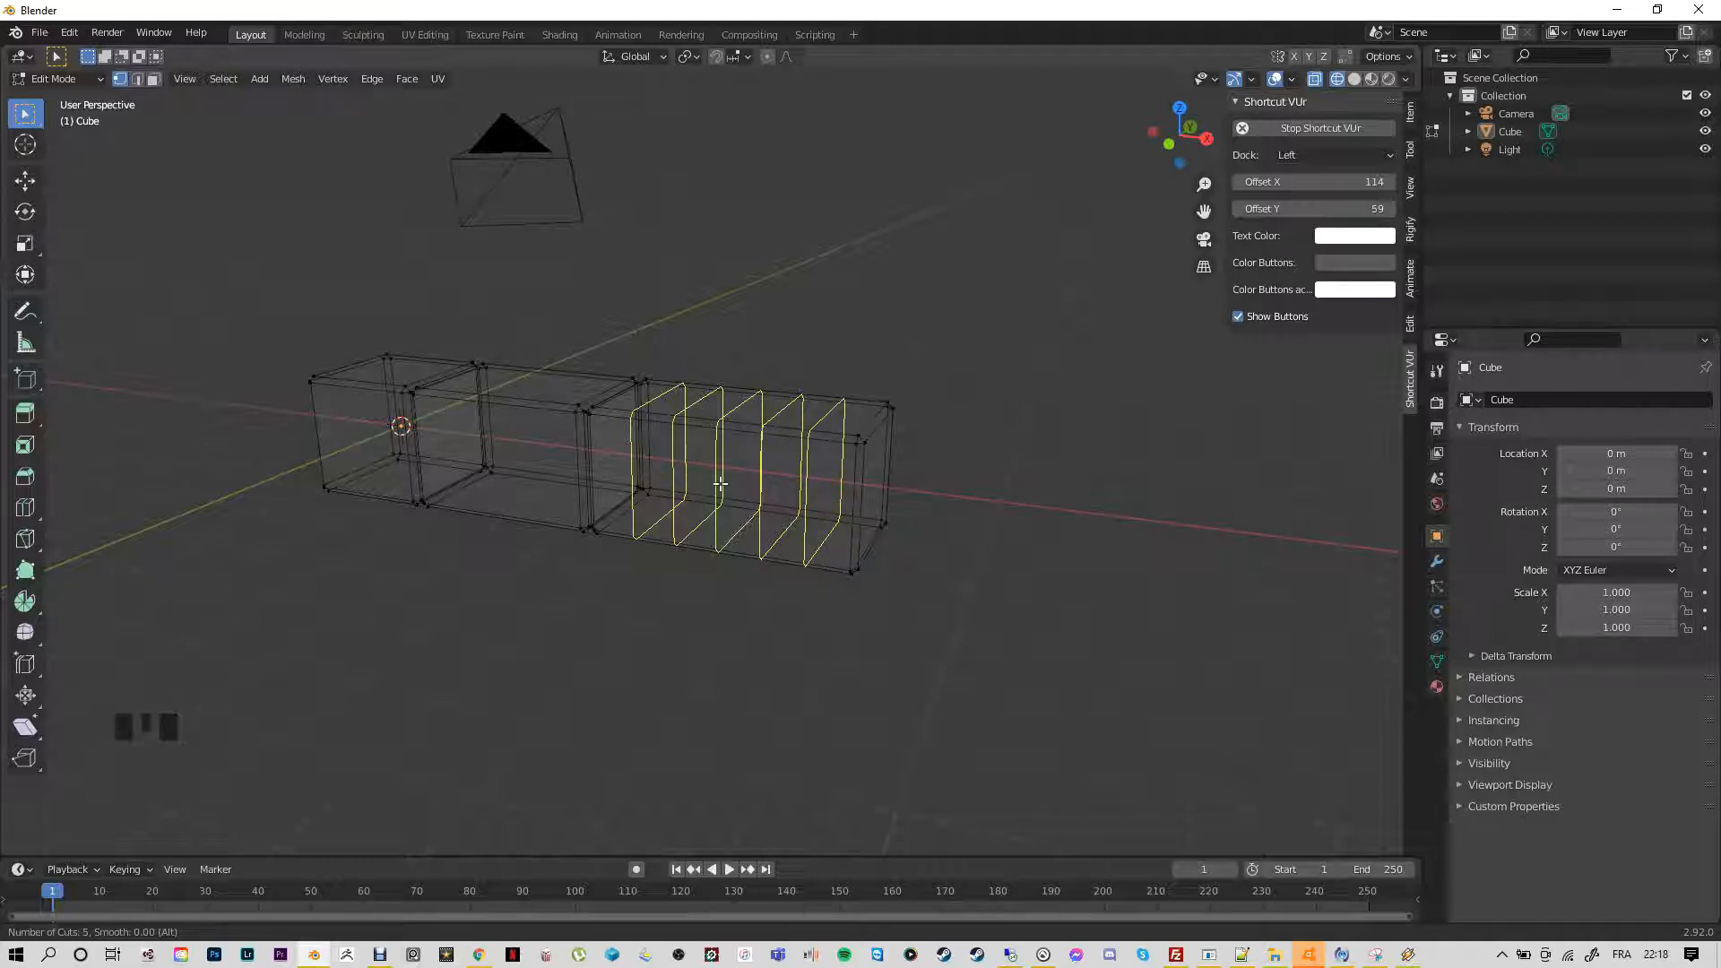
scroll(720, 484, "up", 4)
scroll(720, 484, "down", 5)
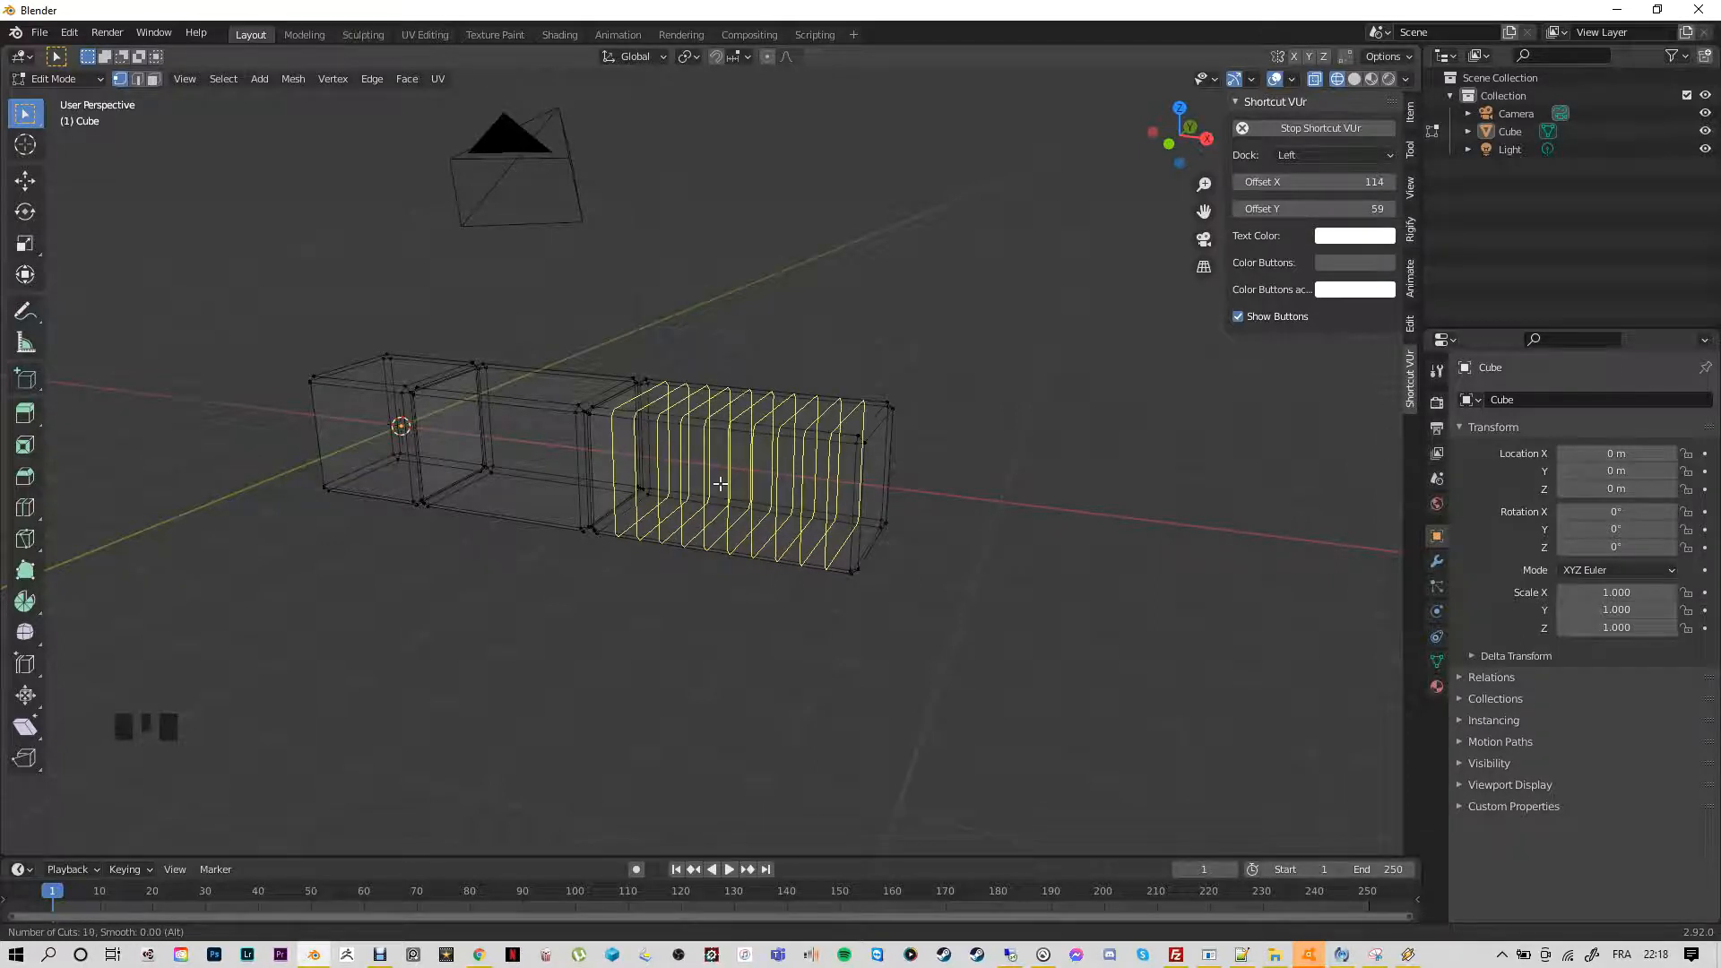
scroll(719, 484, "down", 3)
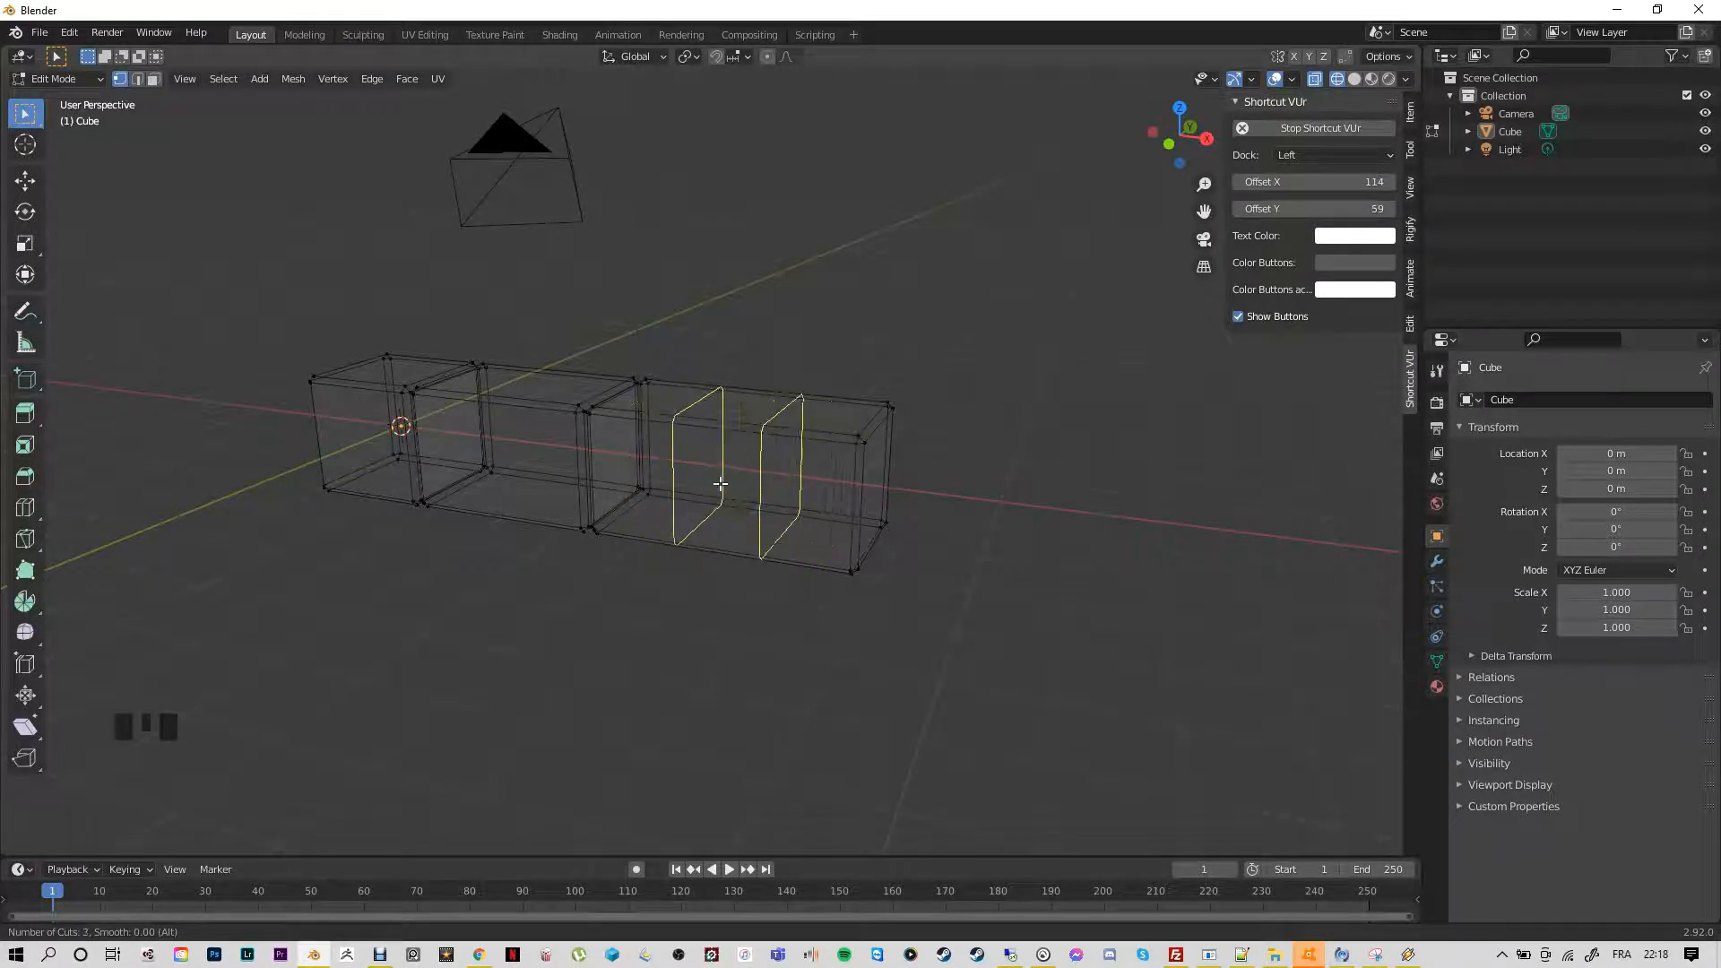
scroll(719, 470, "up", 7)
scroll(719, 465, "down", 7)
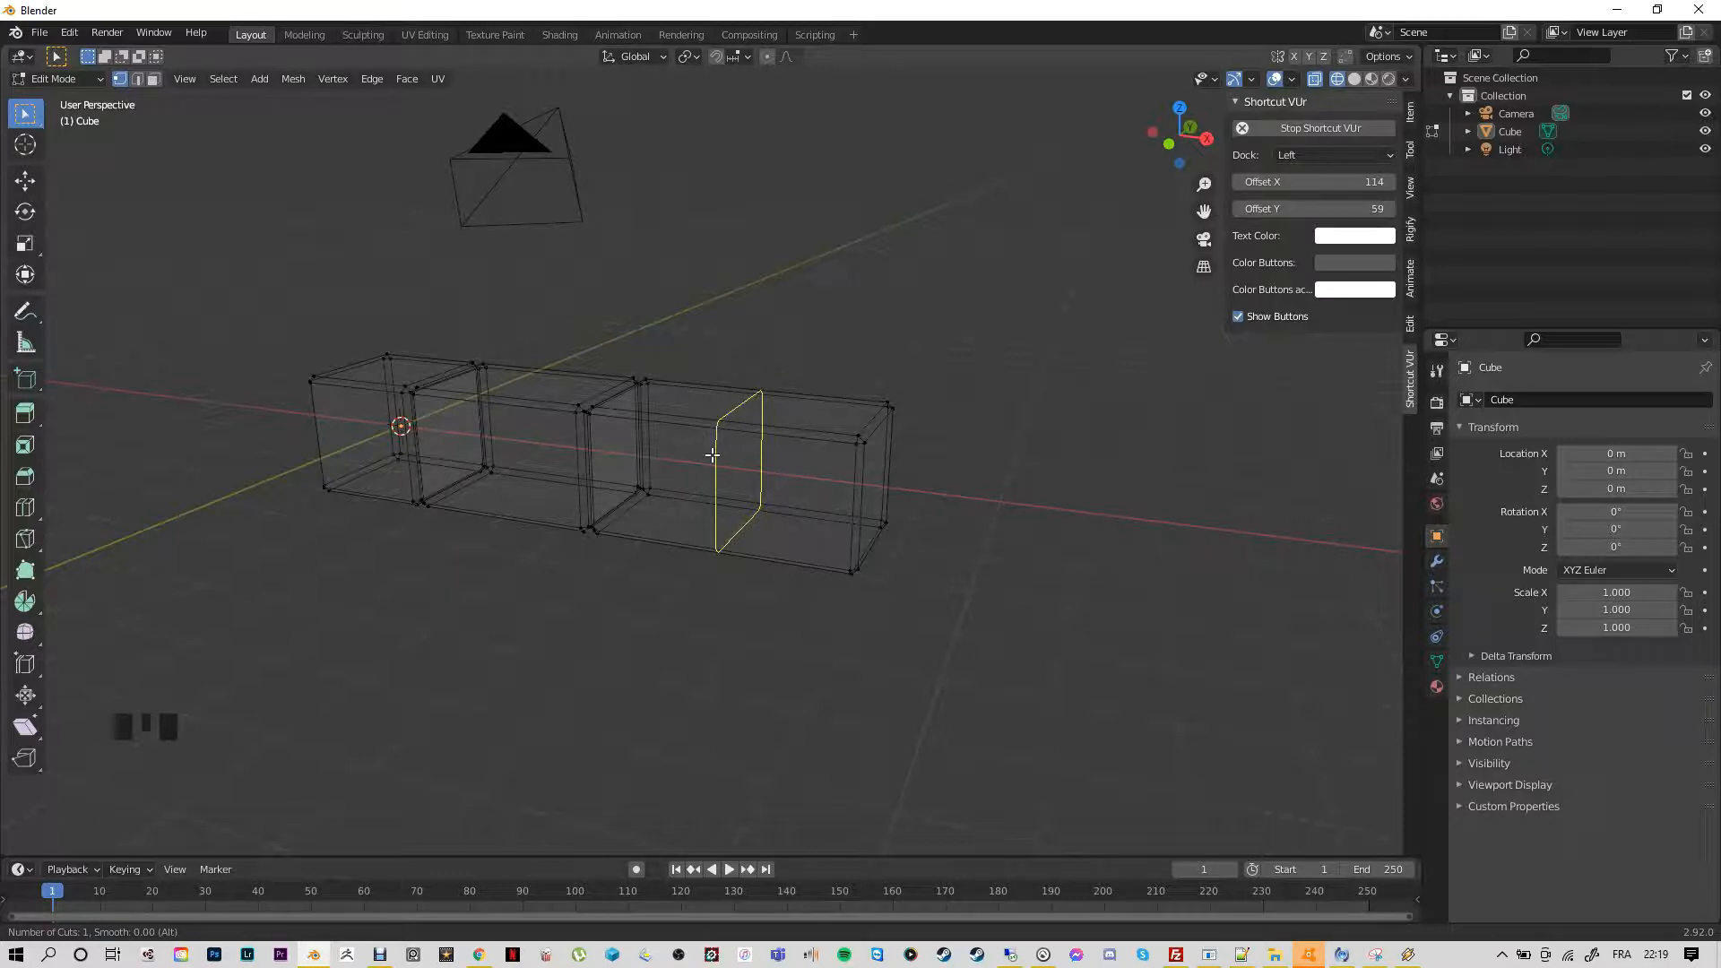
left_click(713, 456)
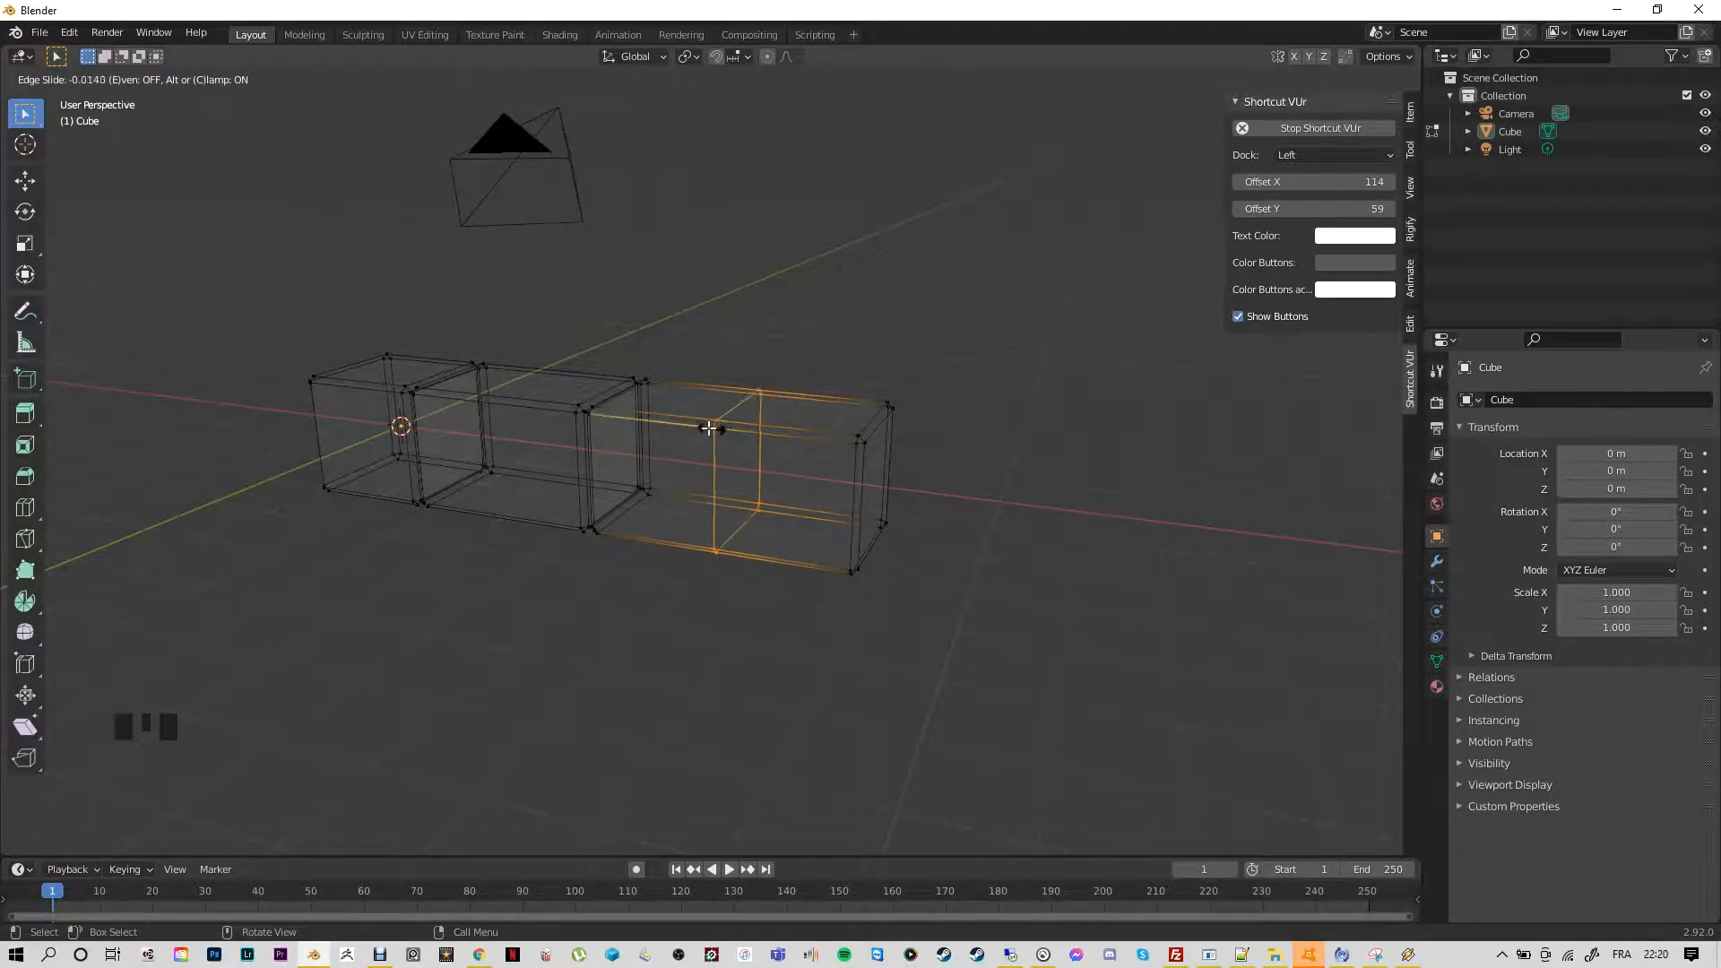
left_click(707, 425)
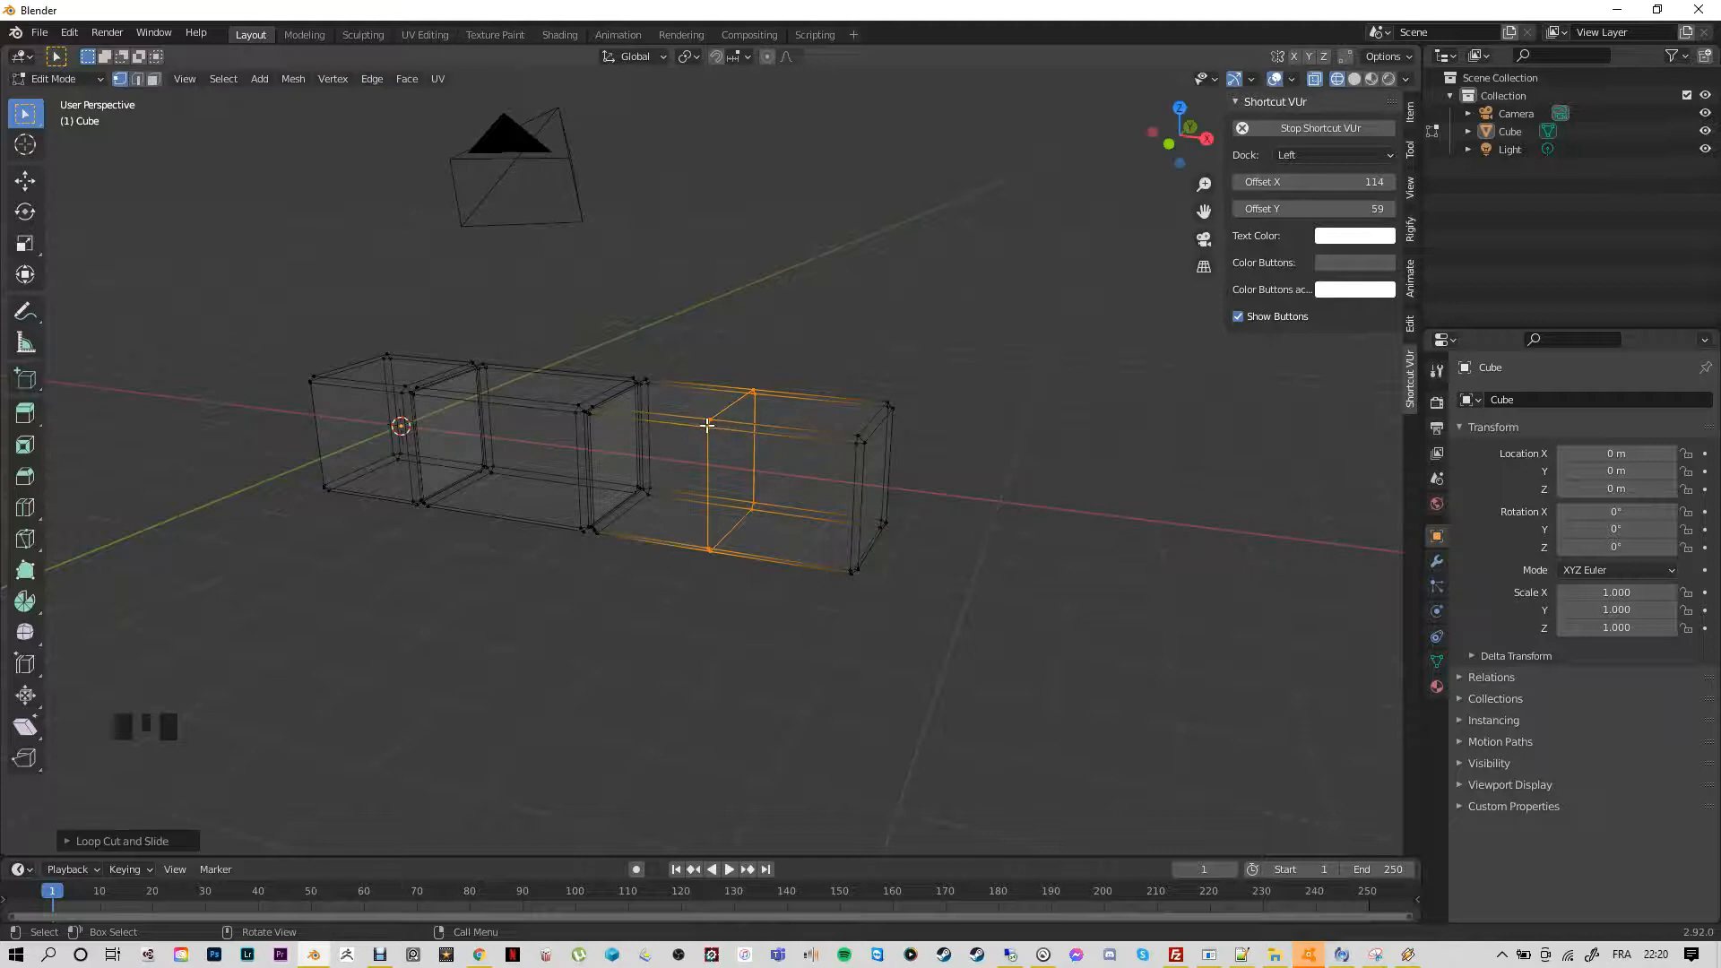
left_click(615, 629)
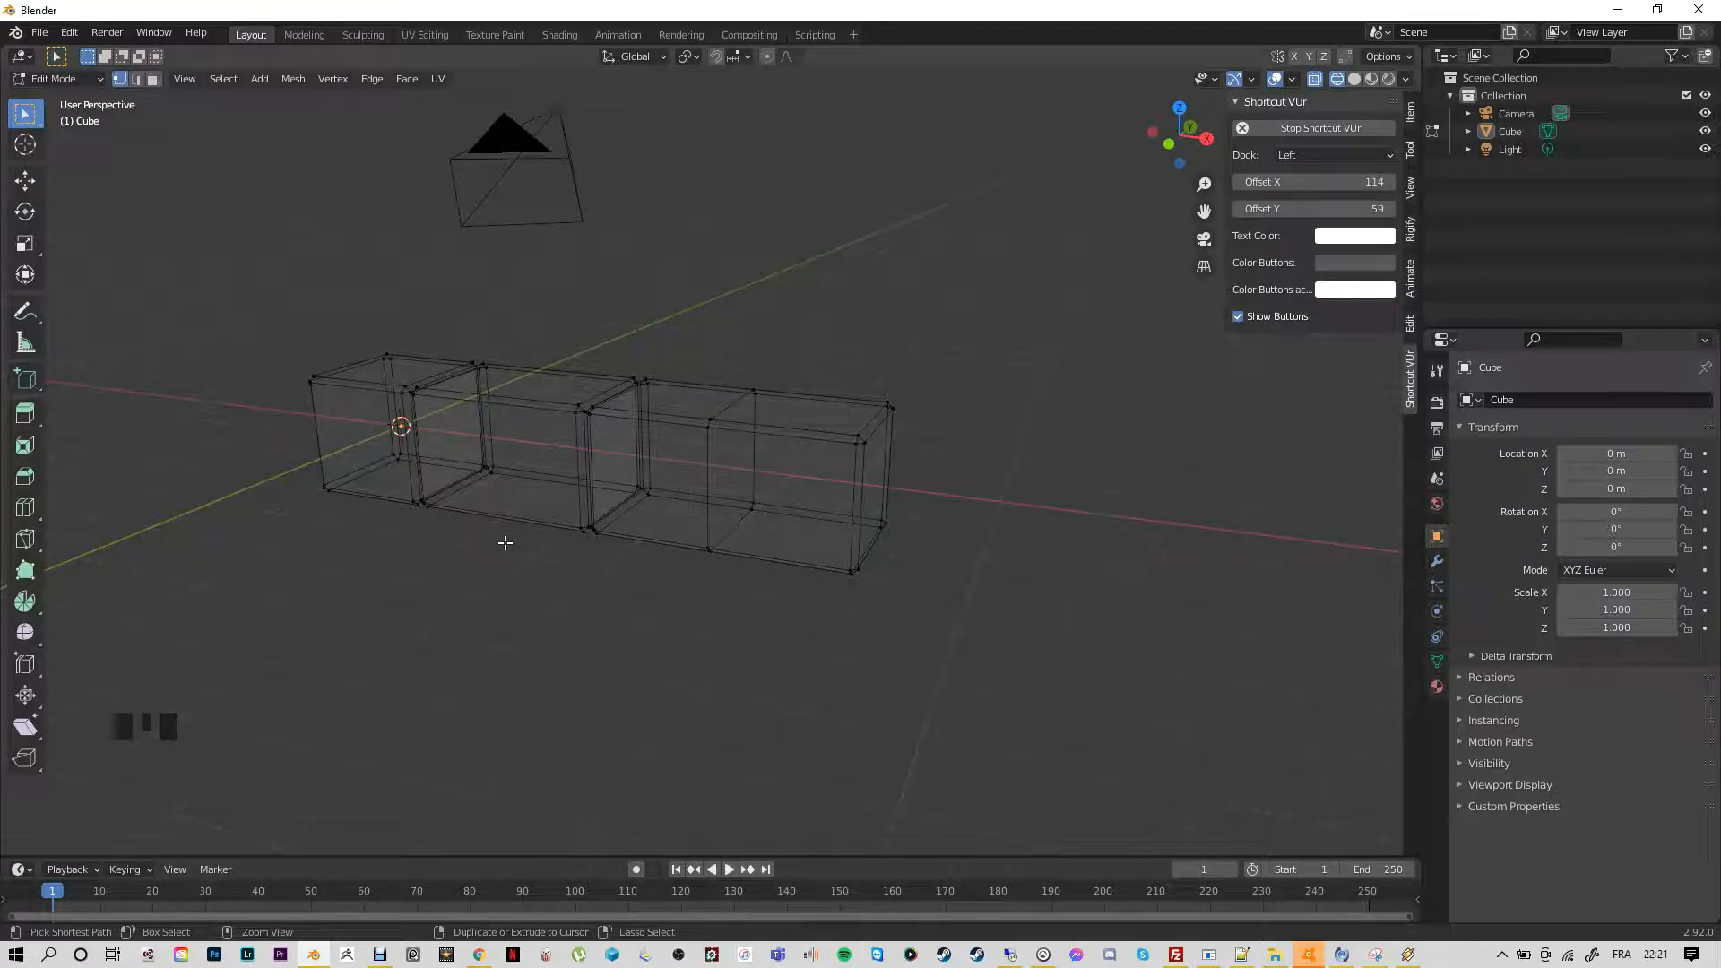
Preview multiple loop cuts on the middle block, place one crosswise cut near its center, and clear the selection
key("ctrl+r")
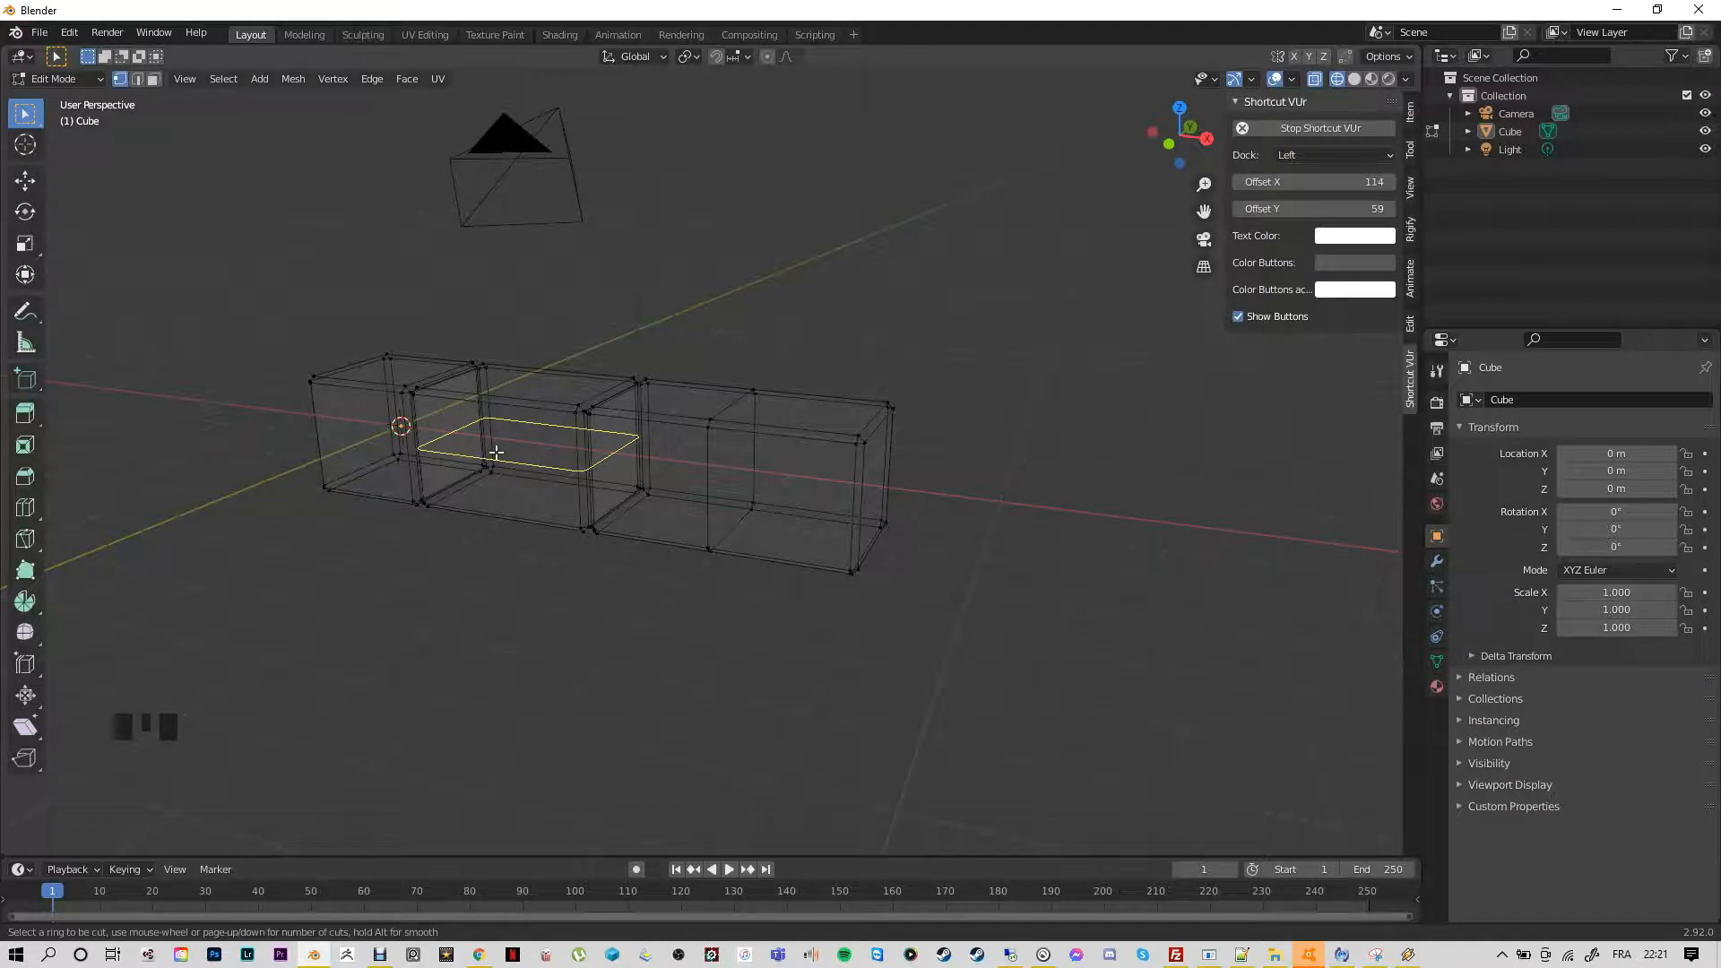
scroll(500, 472, "up", 8)
scroll(500, 472, "up", 2)
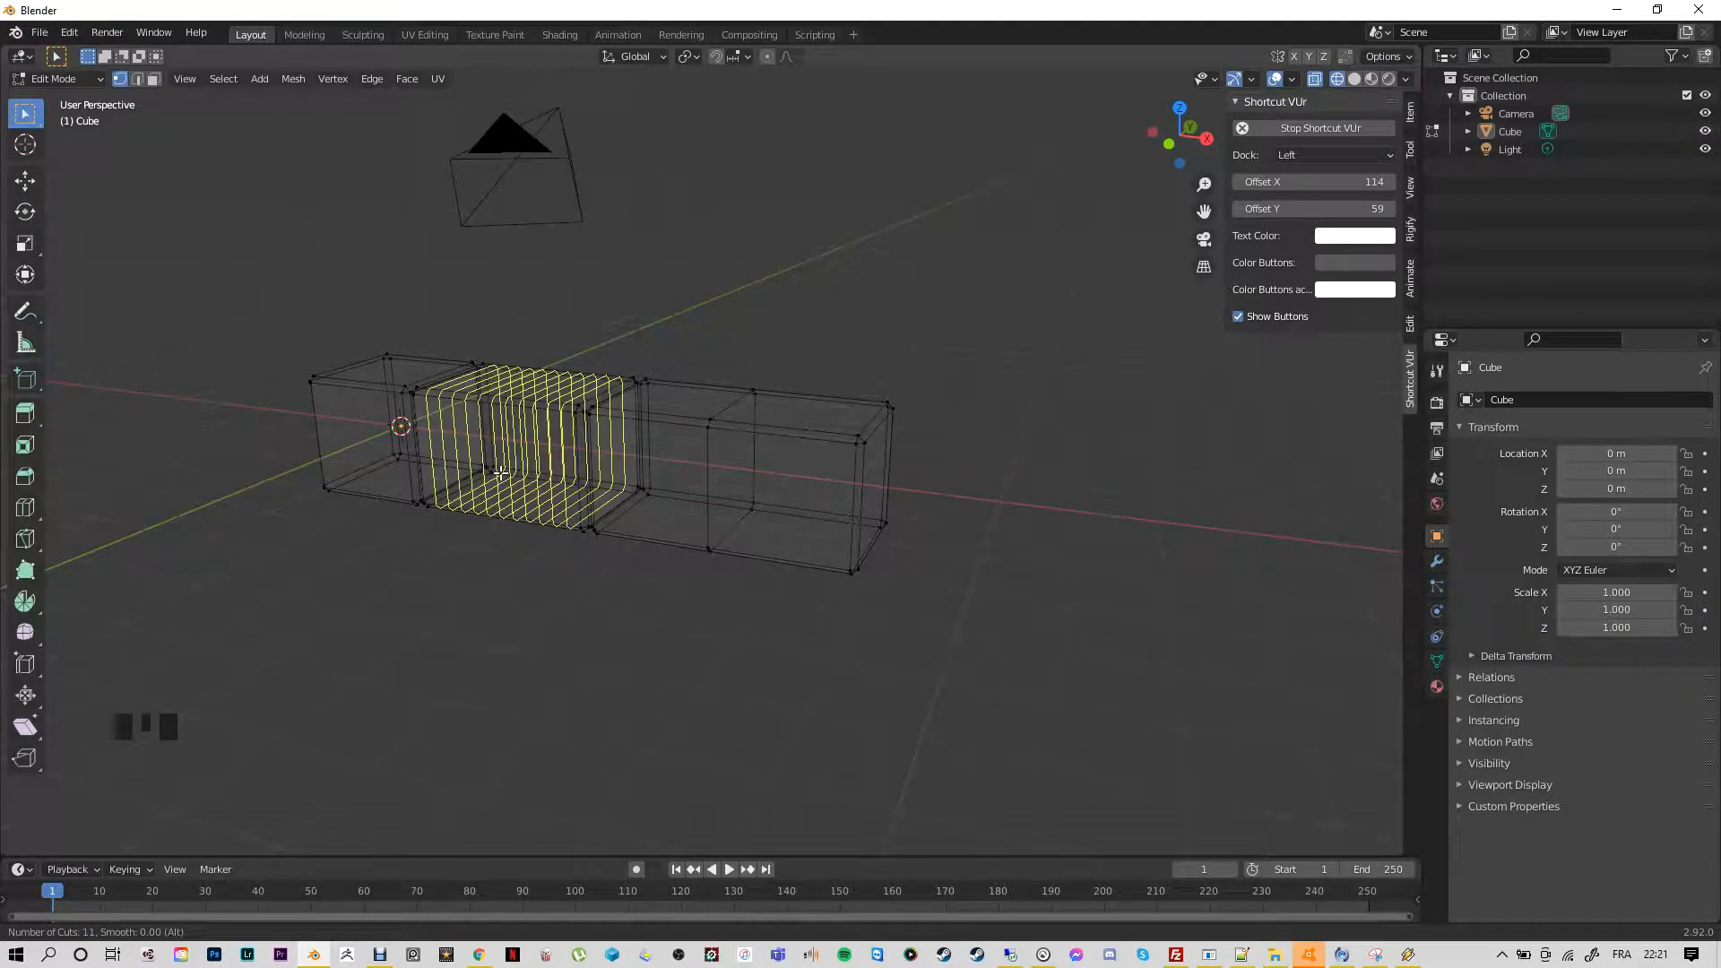
scroll(500, 472, "down", 10)
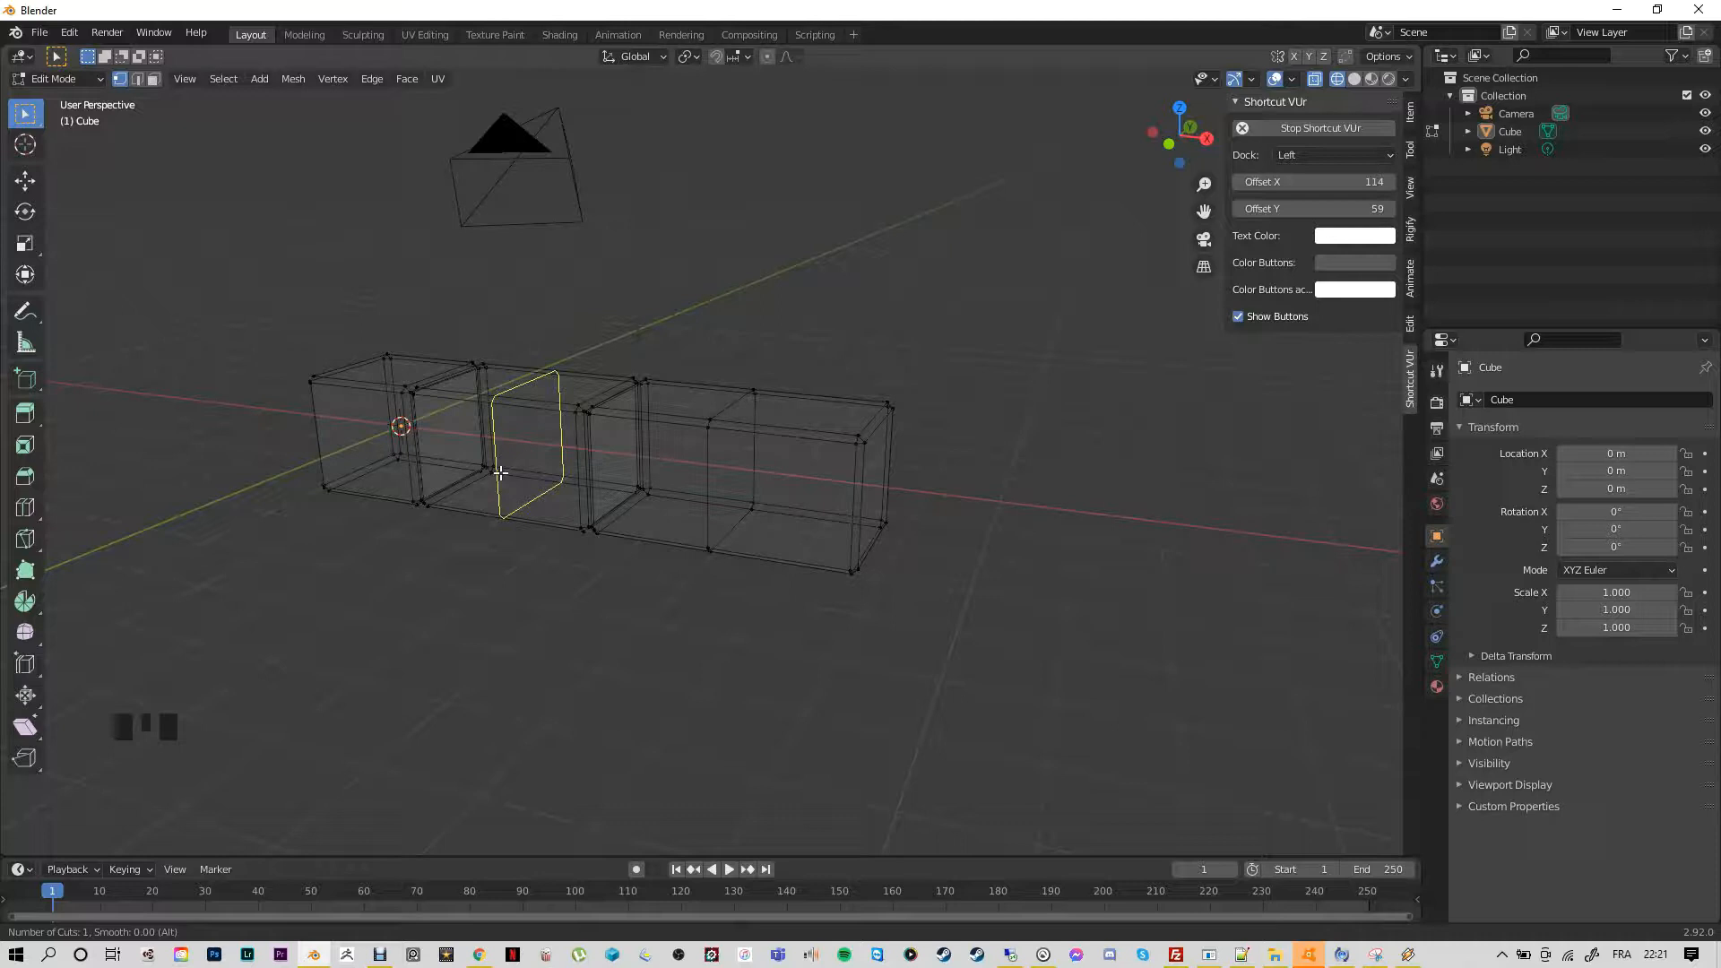
left_click(500, 472)
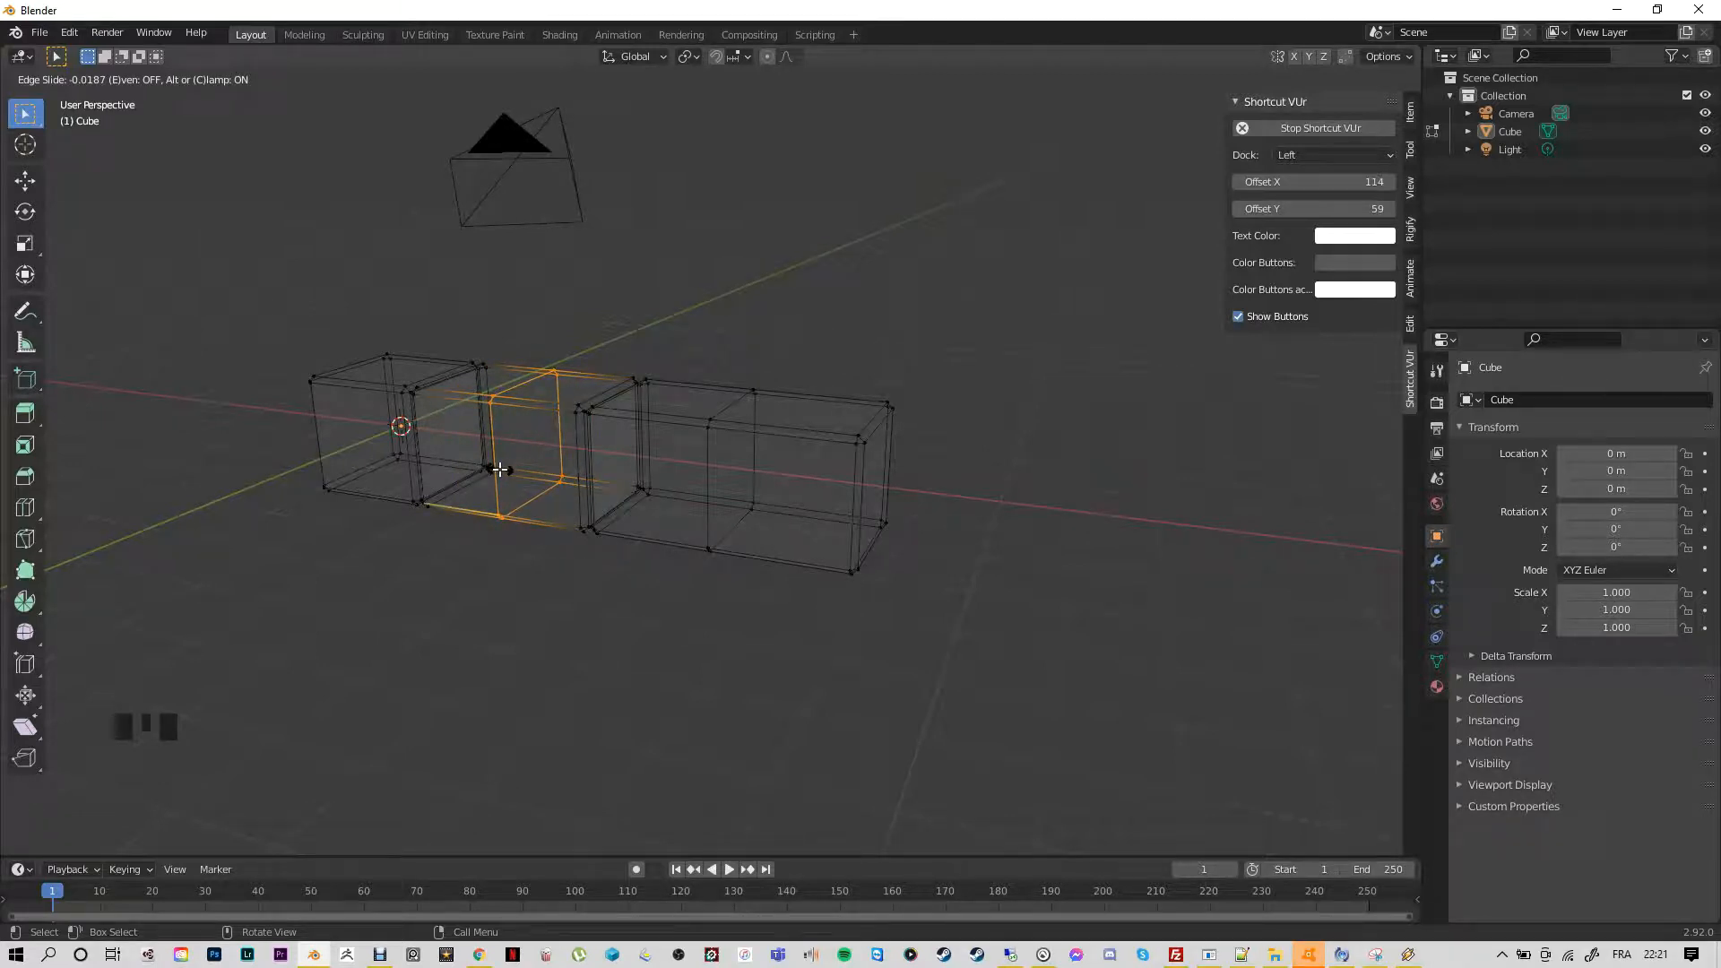
left_click(499, 470)
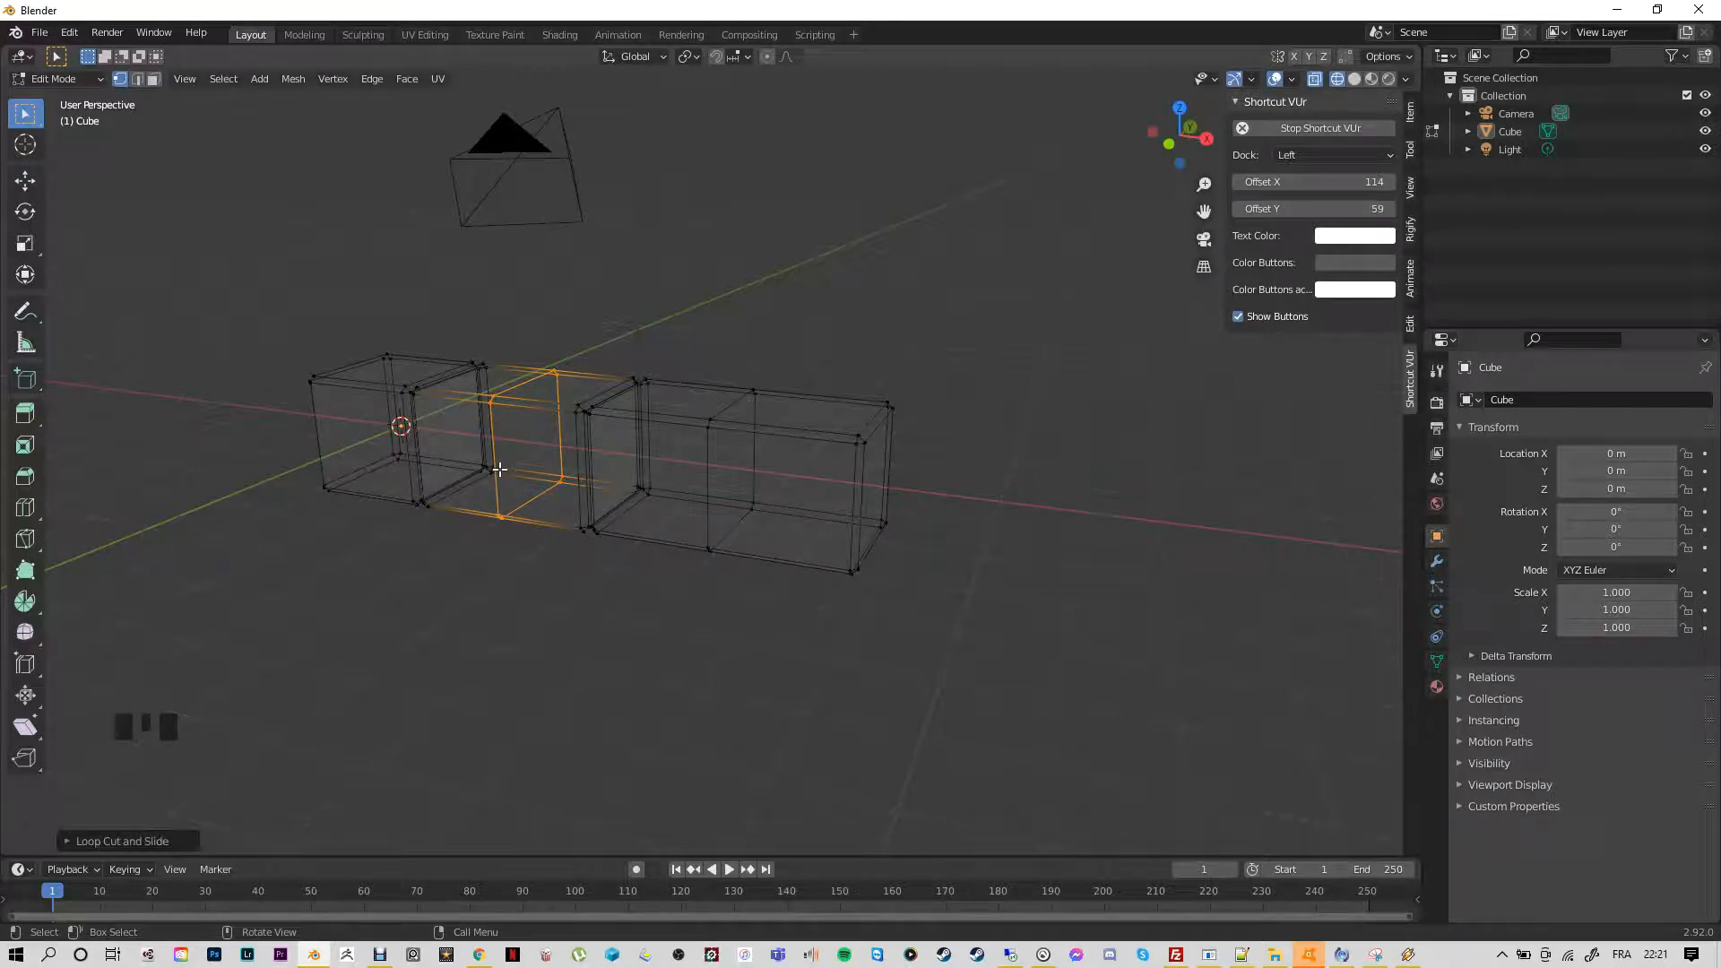
left_click(414, 620)
Add a second crosswise loop cut to the longest block, halfway between its inner end and the existing cut, and clear the selection
scroll(418, 561, "down", 2)
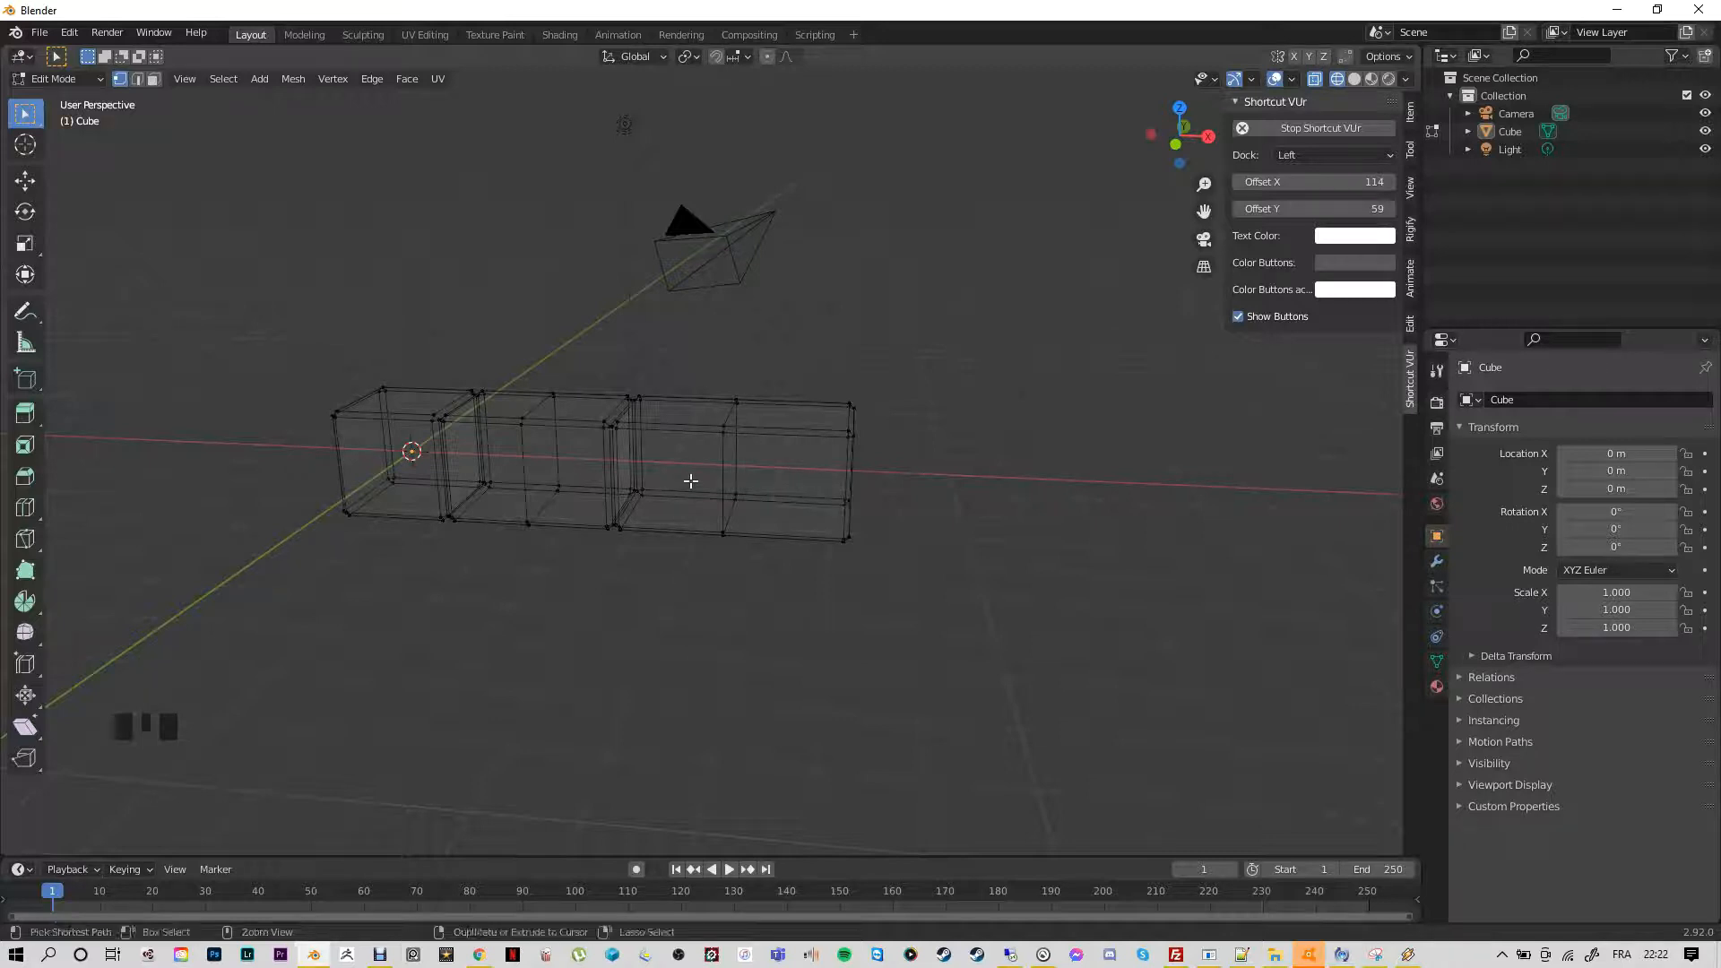
key("ctrl+r")
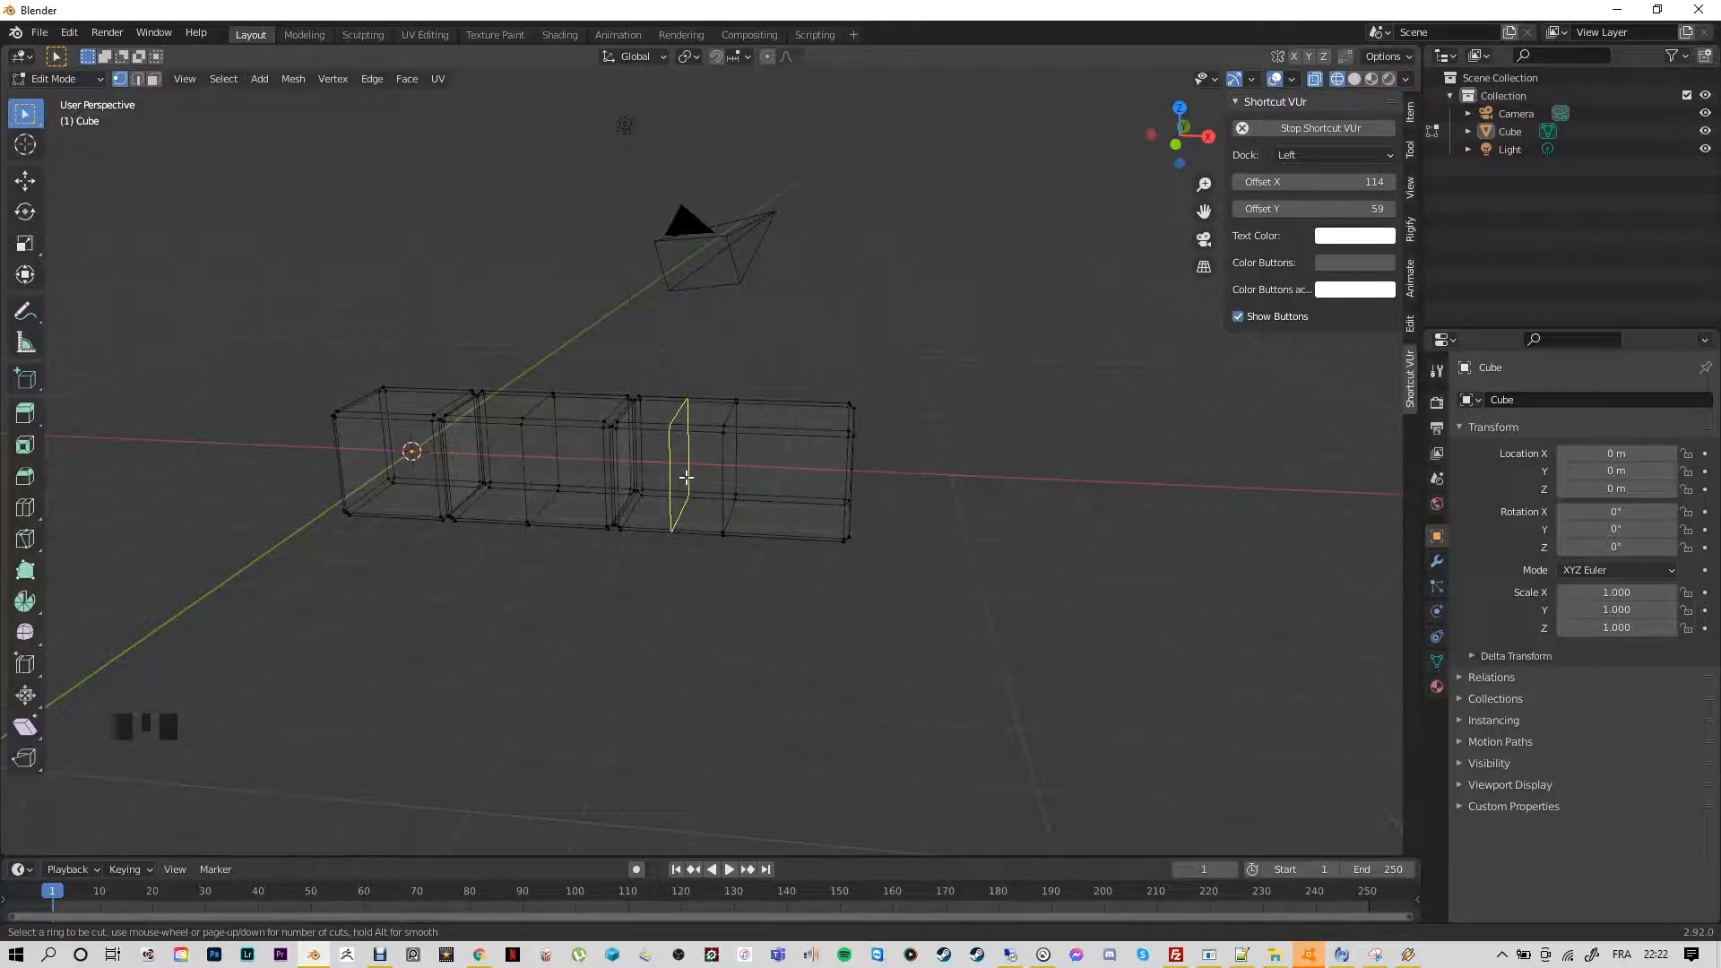
left_click(686, 477)
left_click(687, 477)
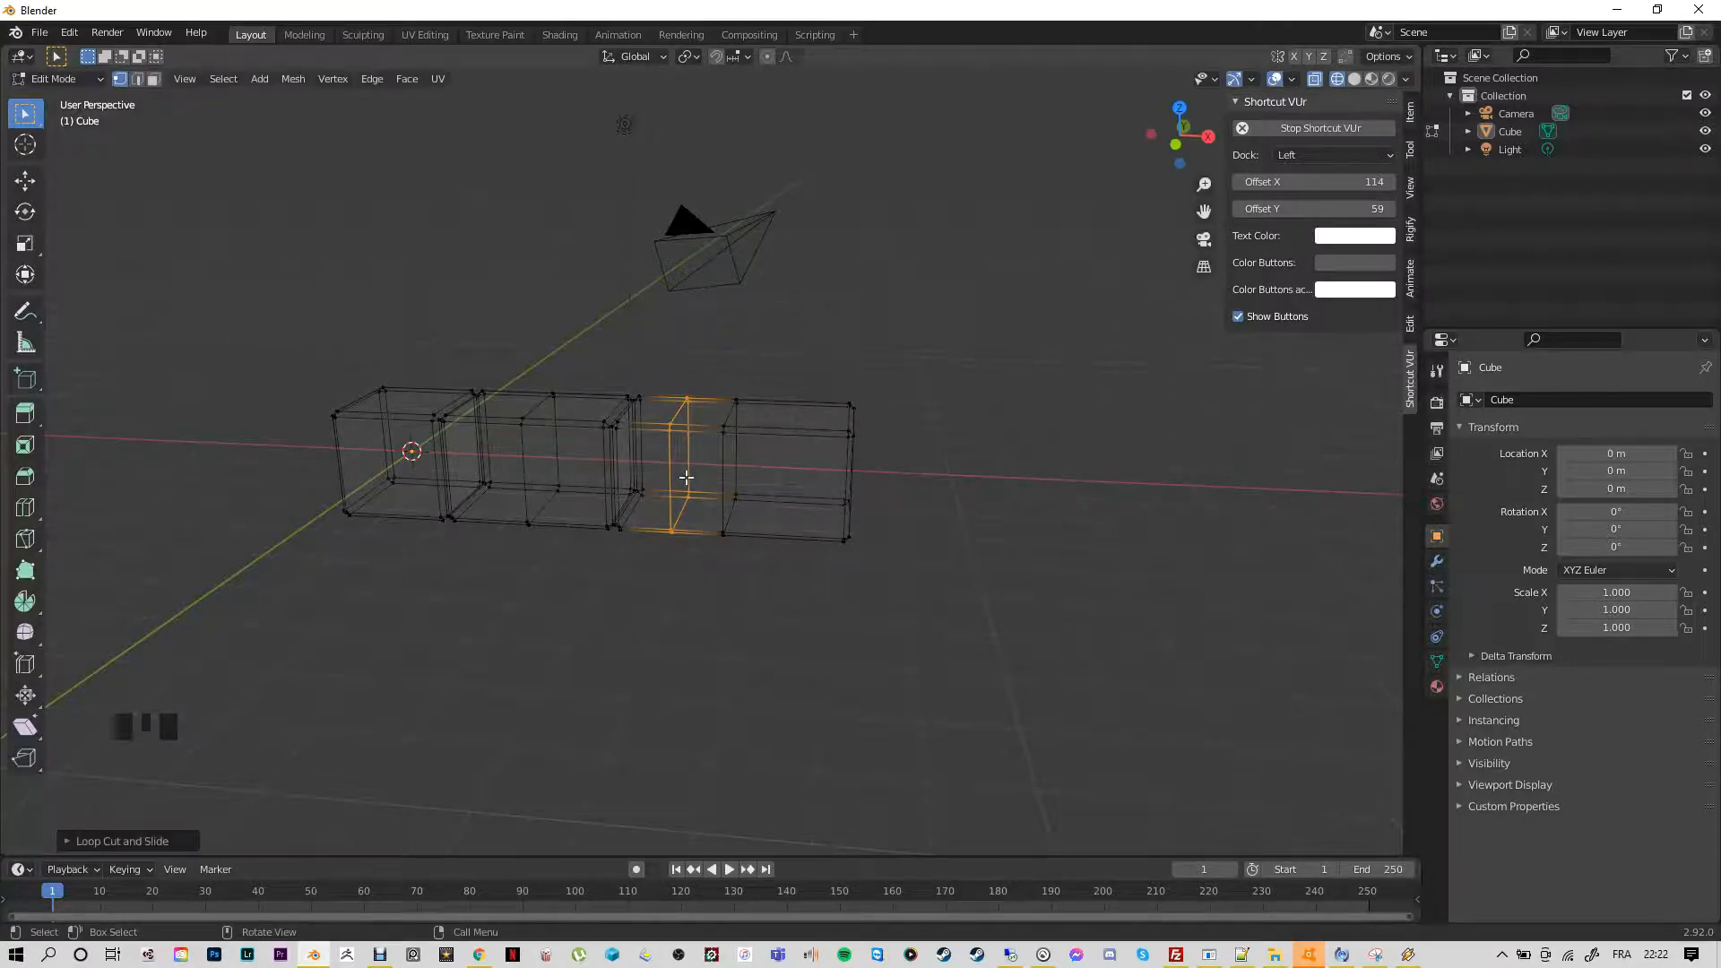
left_click(681, 597)
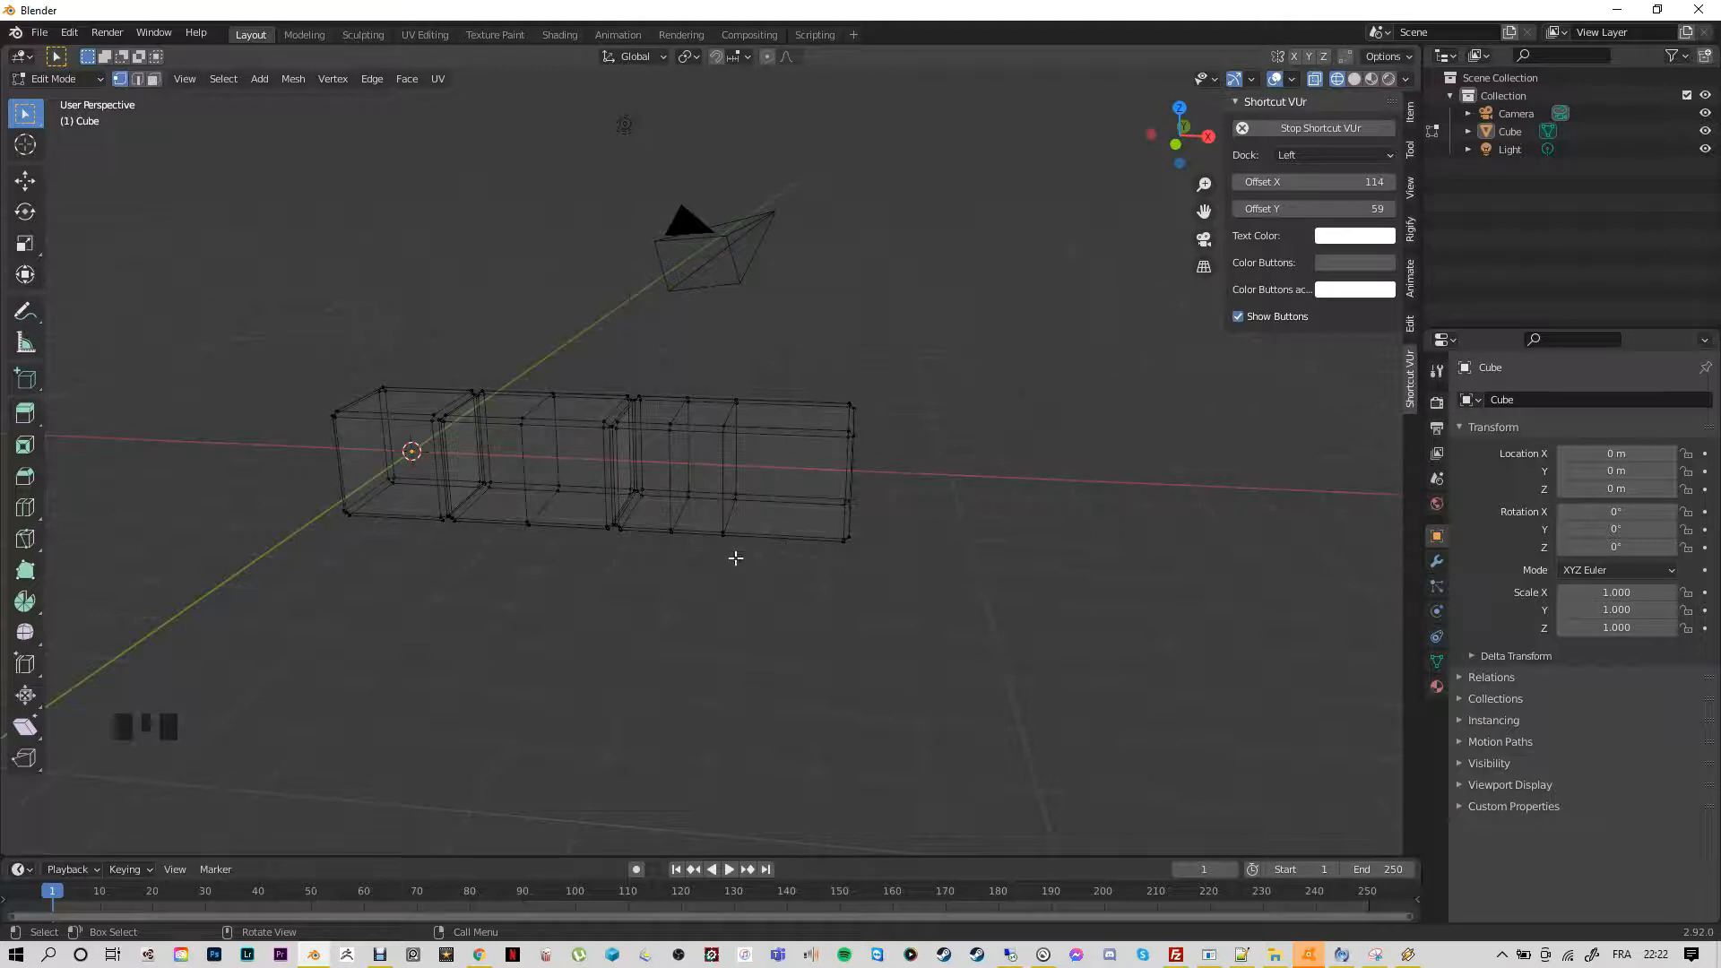
Select the longest block's middle edge loop and move it just under 1 m along global X toward the outer end
middle_click_drag(722, 570, 683, 407)
left_click(683, 407)
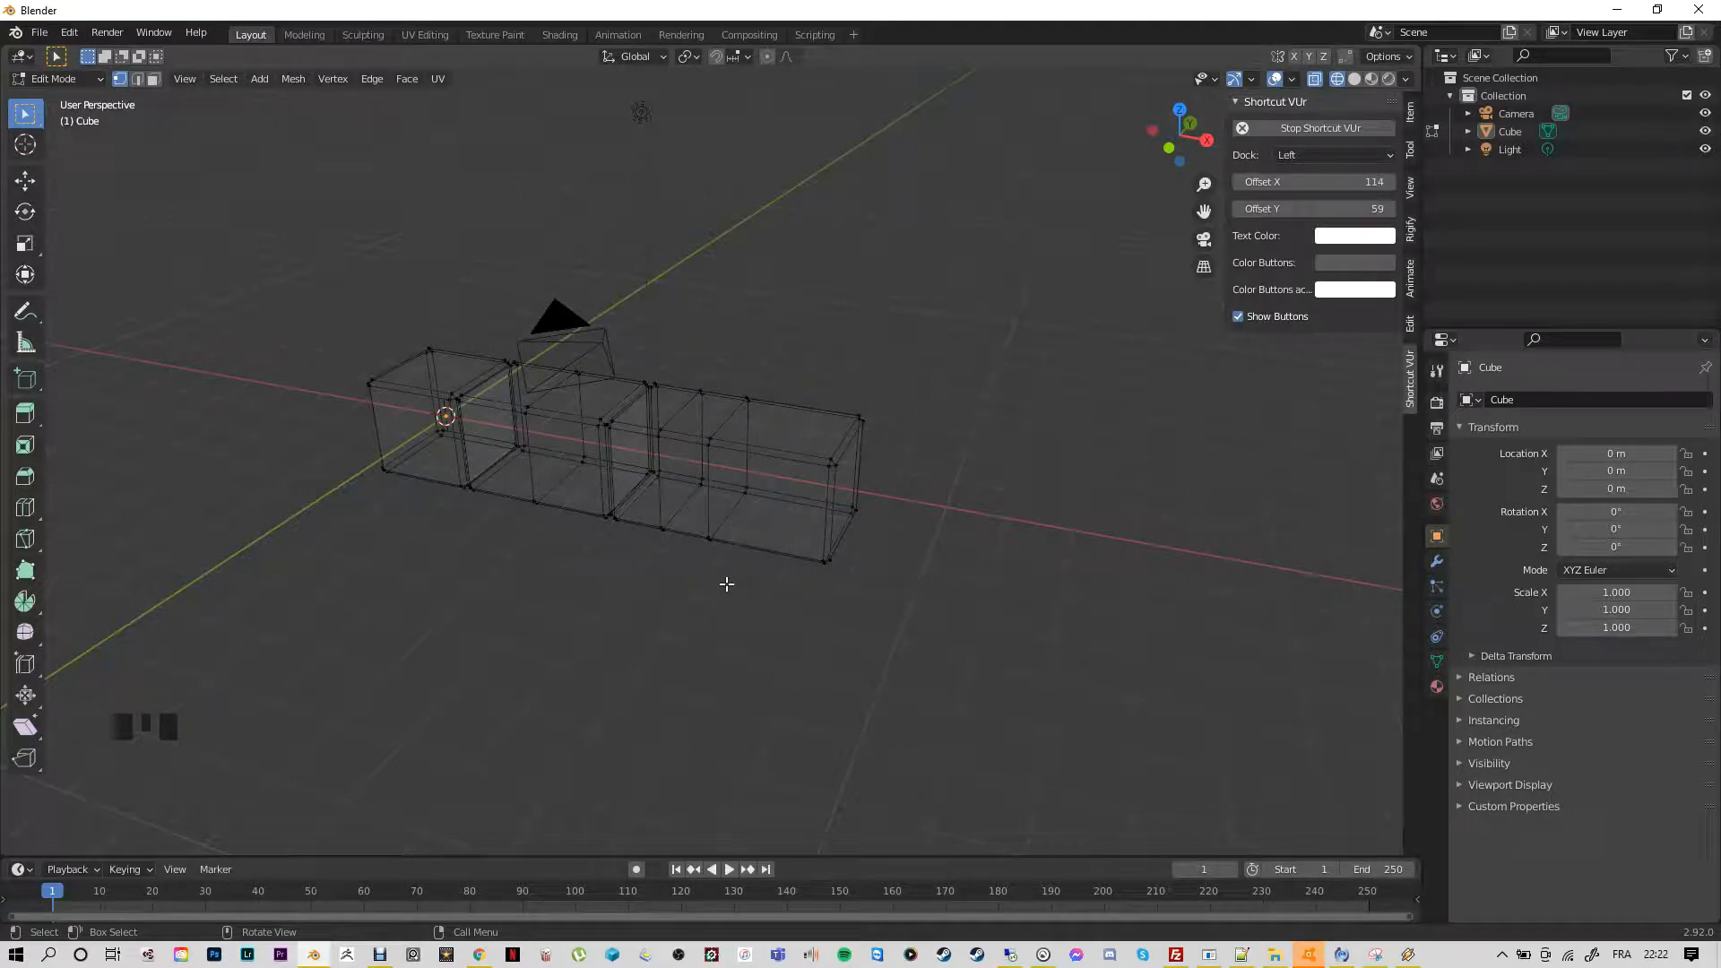
left_click(725, 420, "alt")
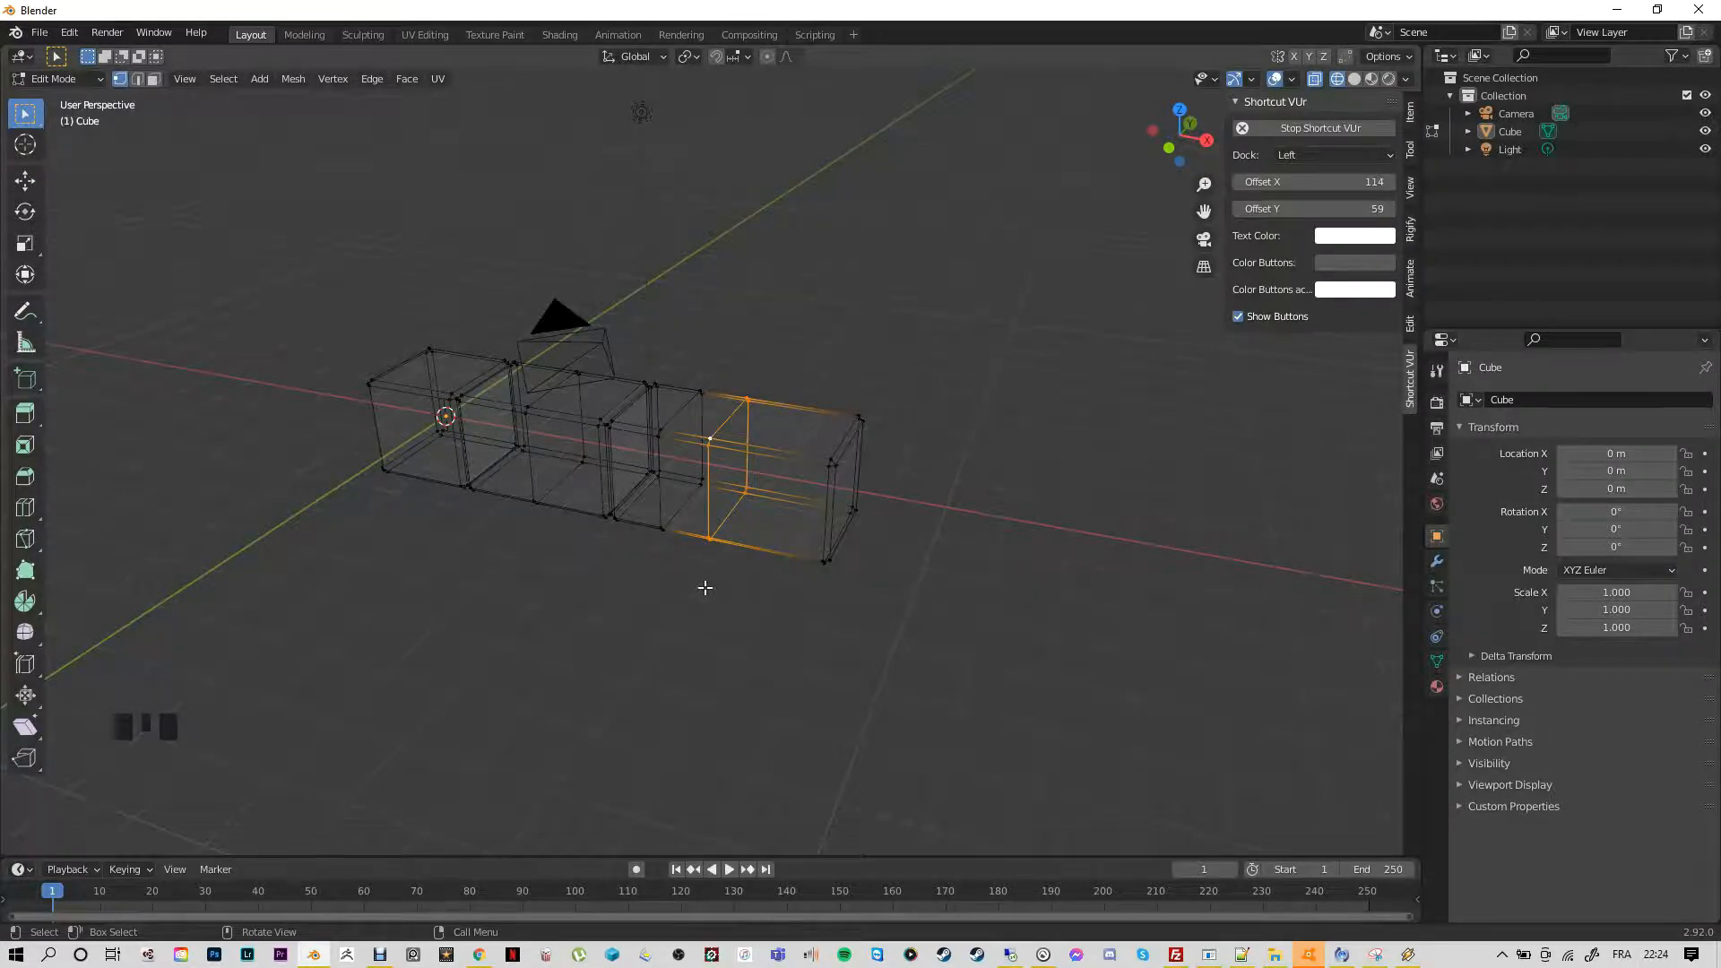
key("g")
key("x")
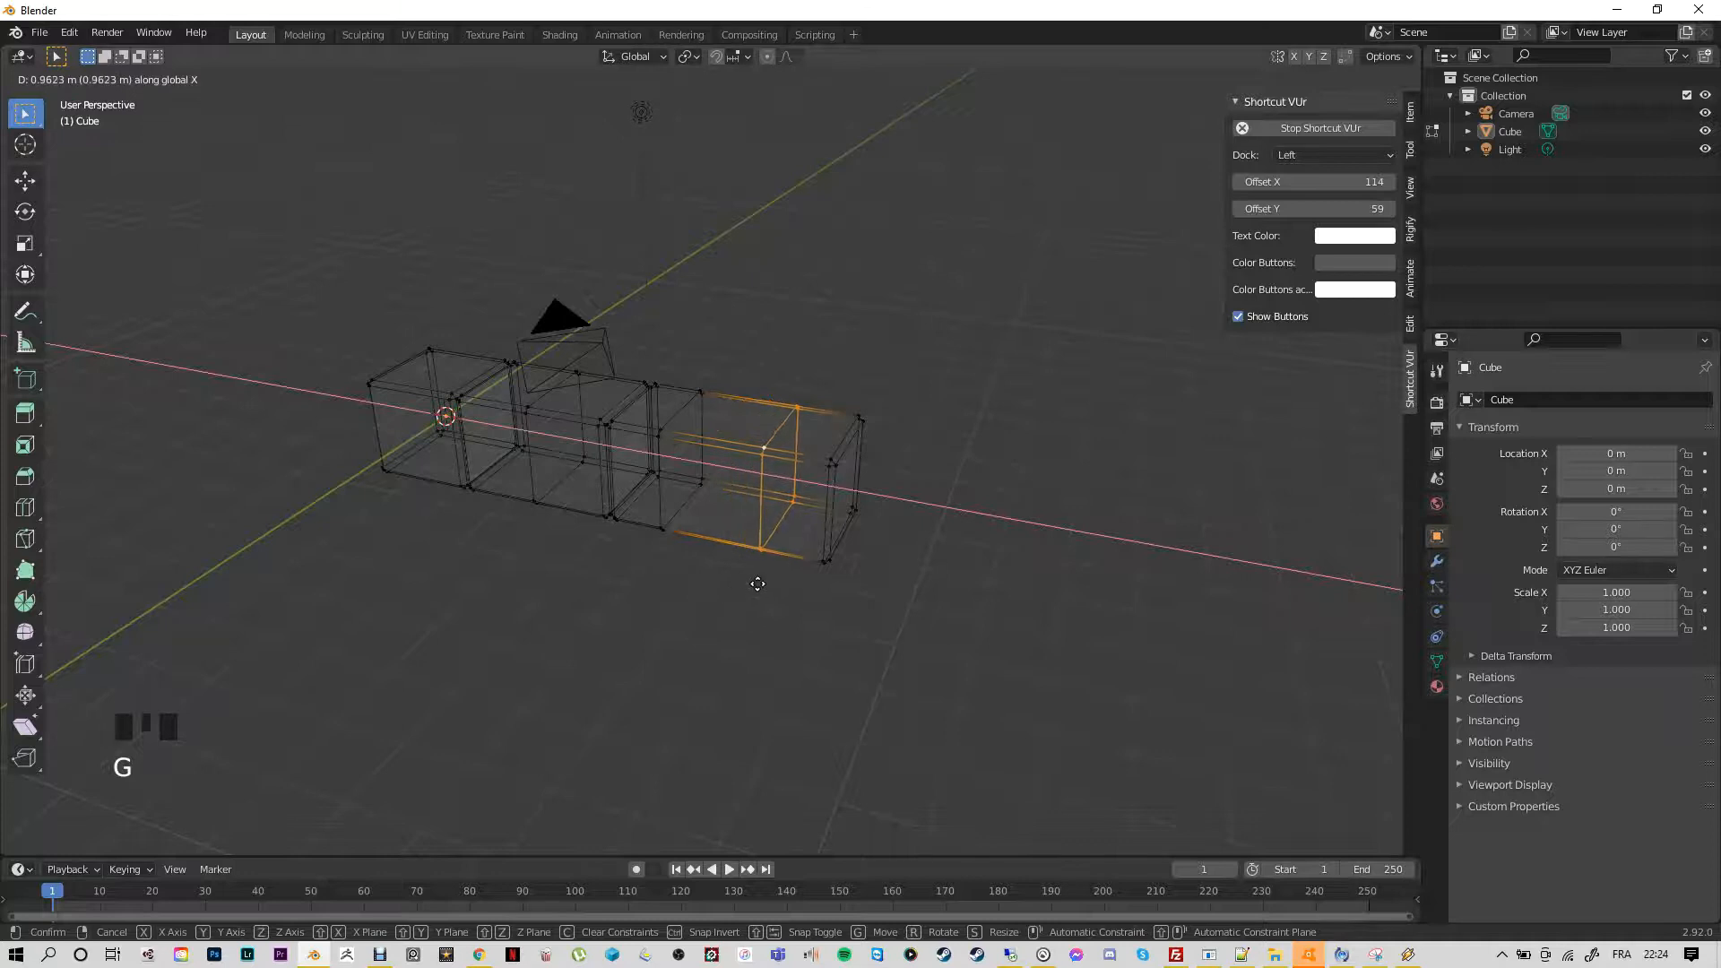
left_click(749, 584)
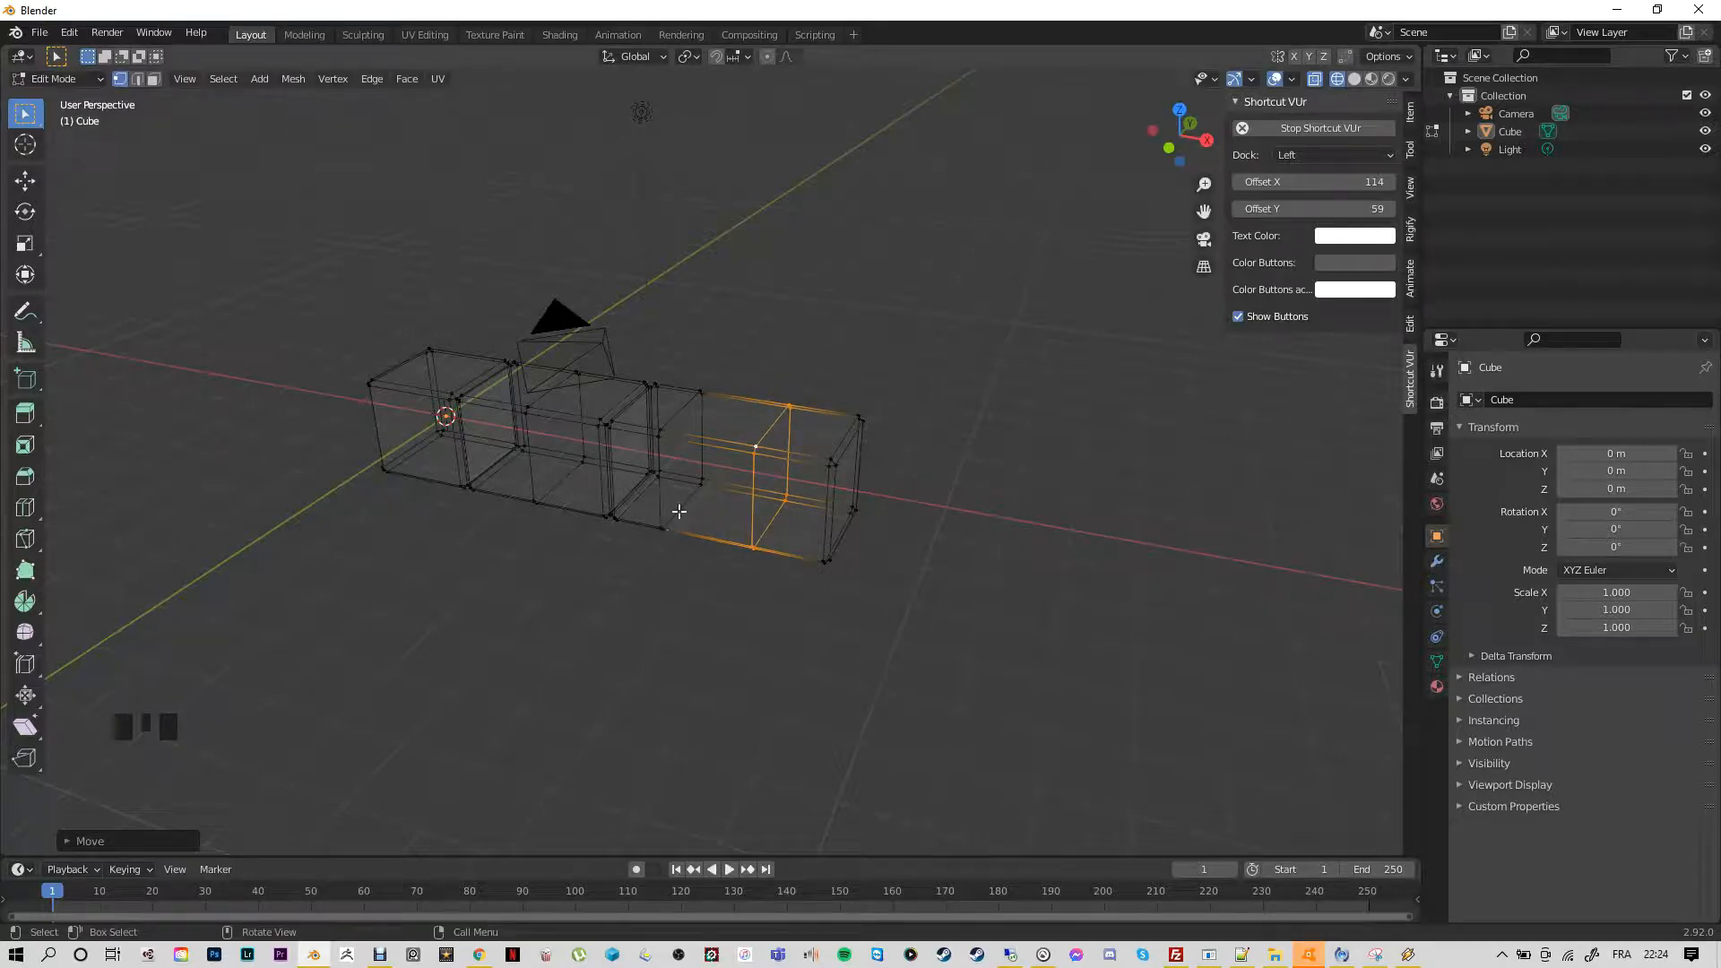
Move the longest block's inner crosswise edge loop just over 0.3 m along global X toward the outer end, and clear the selection
left_click(680, 410, "alt")
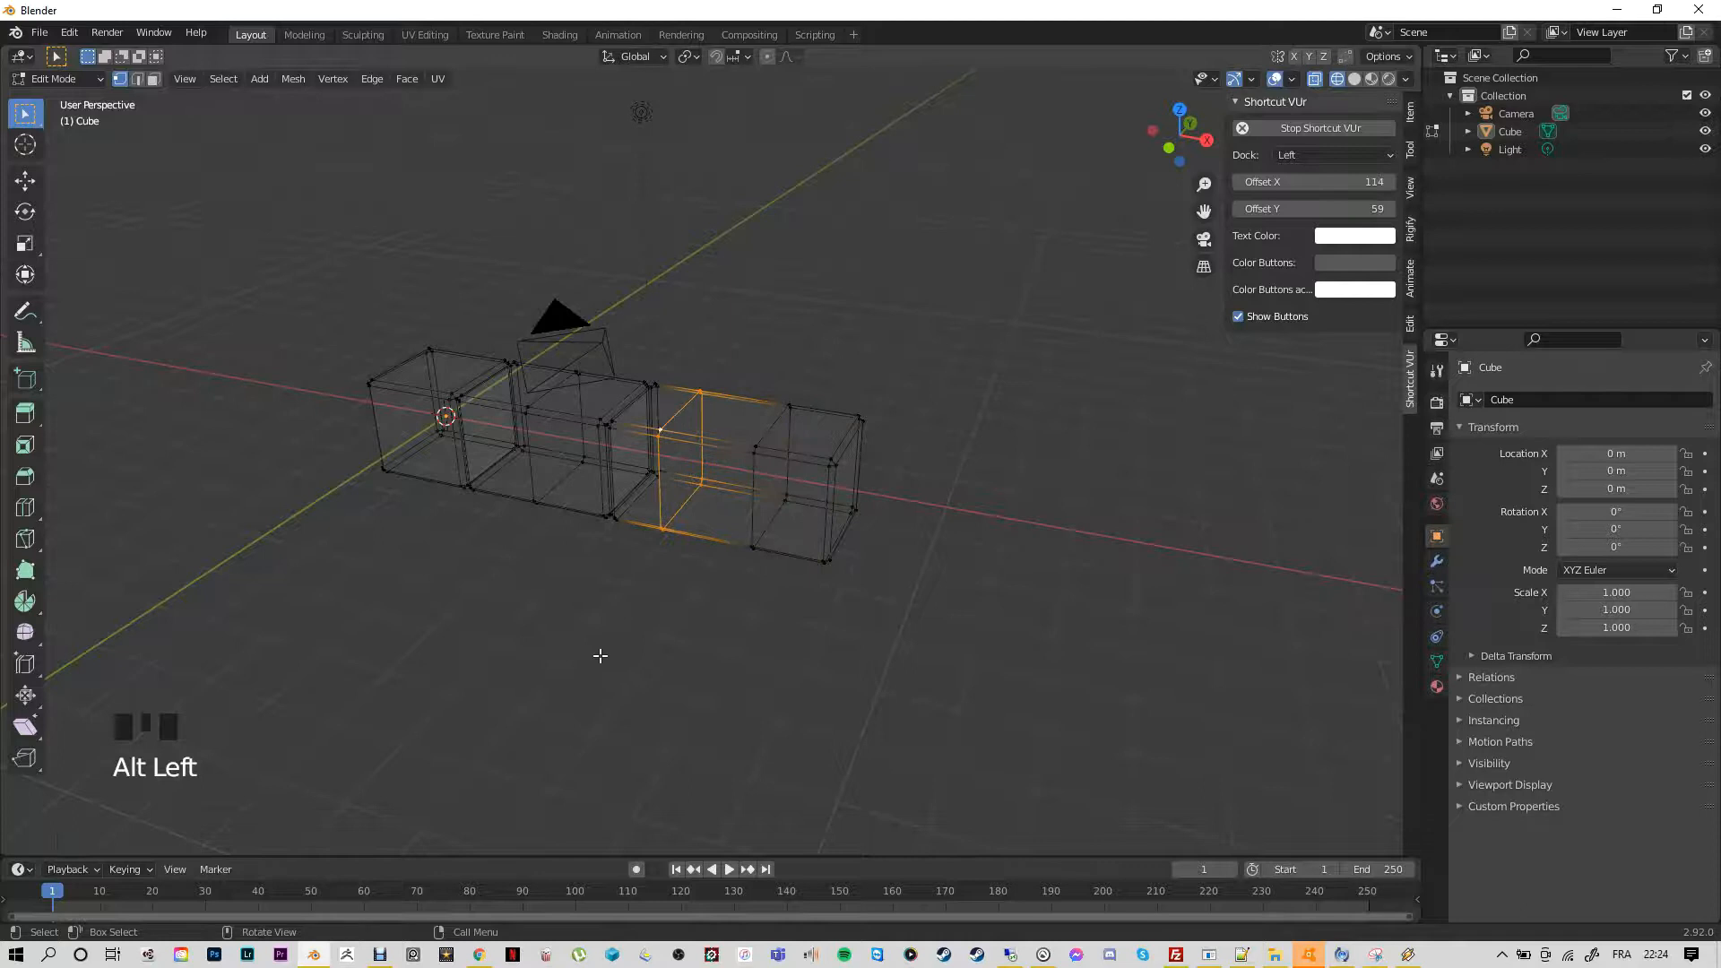
key("g")
key("x")
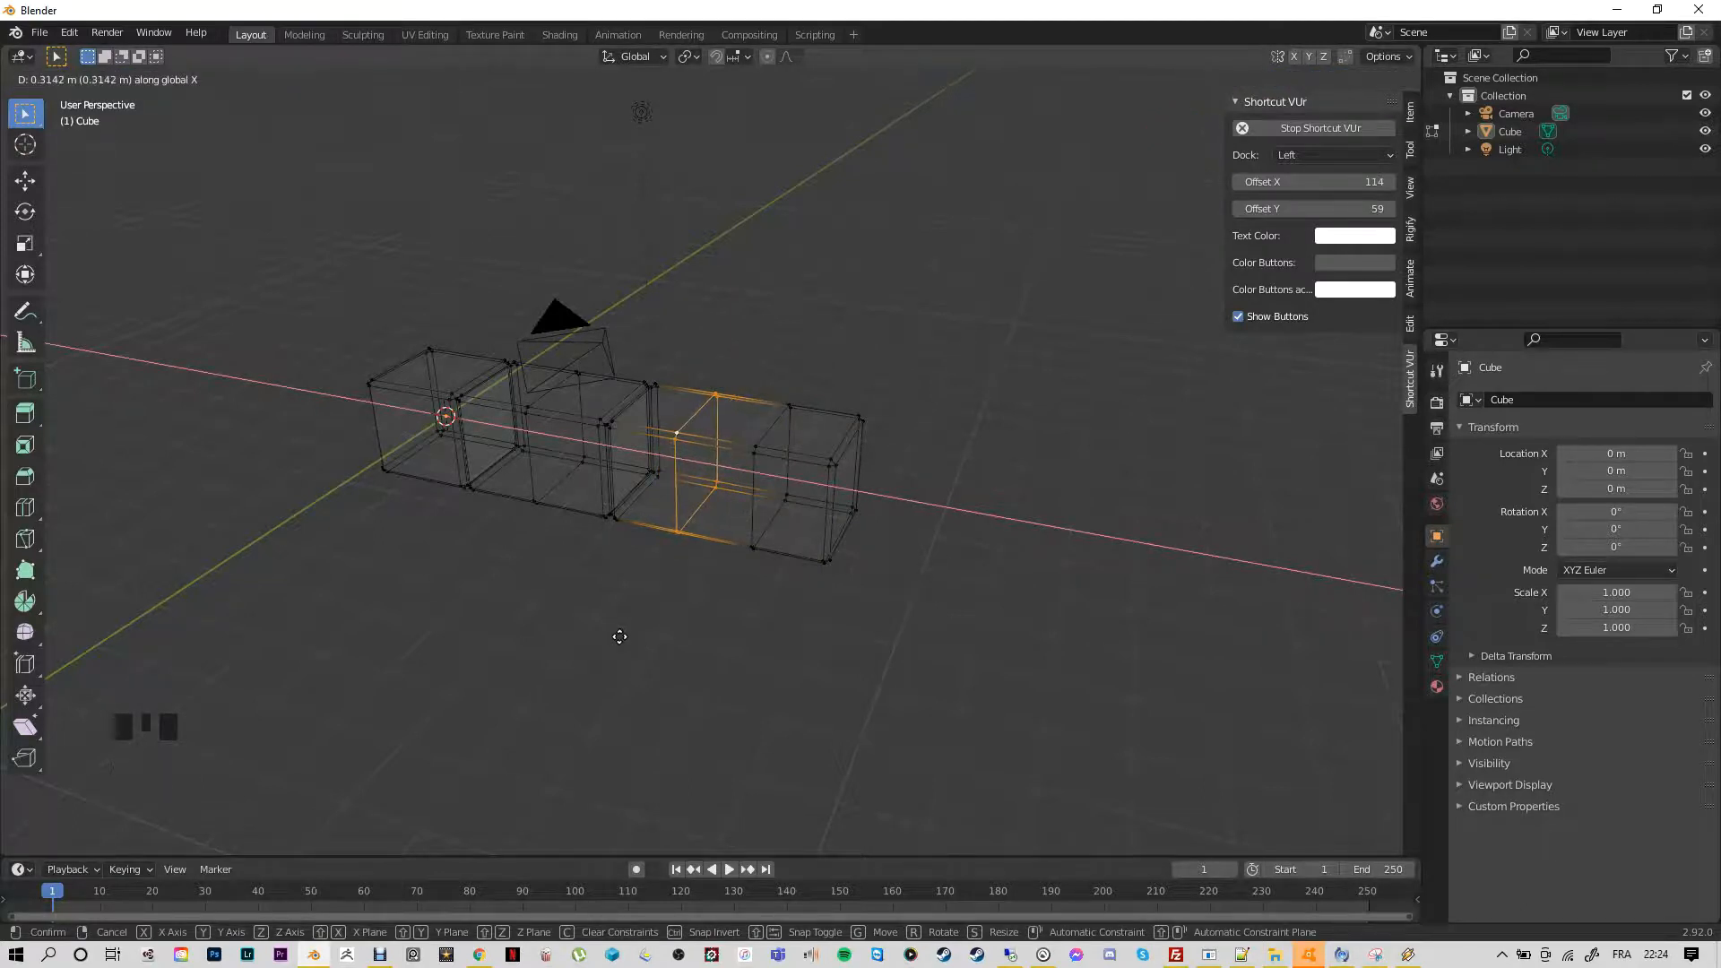
left_click(621, 639)
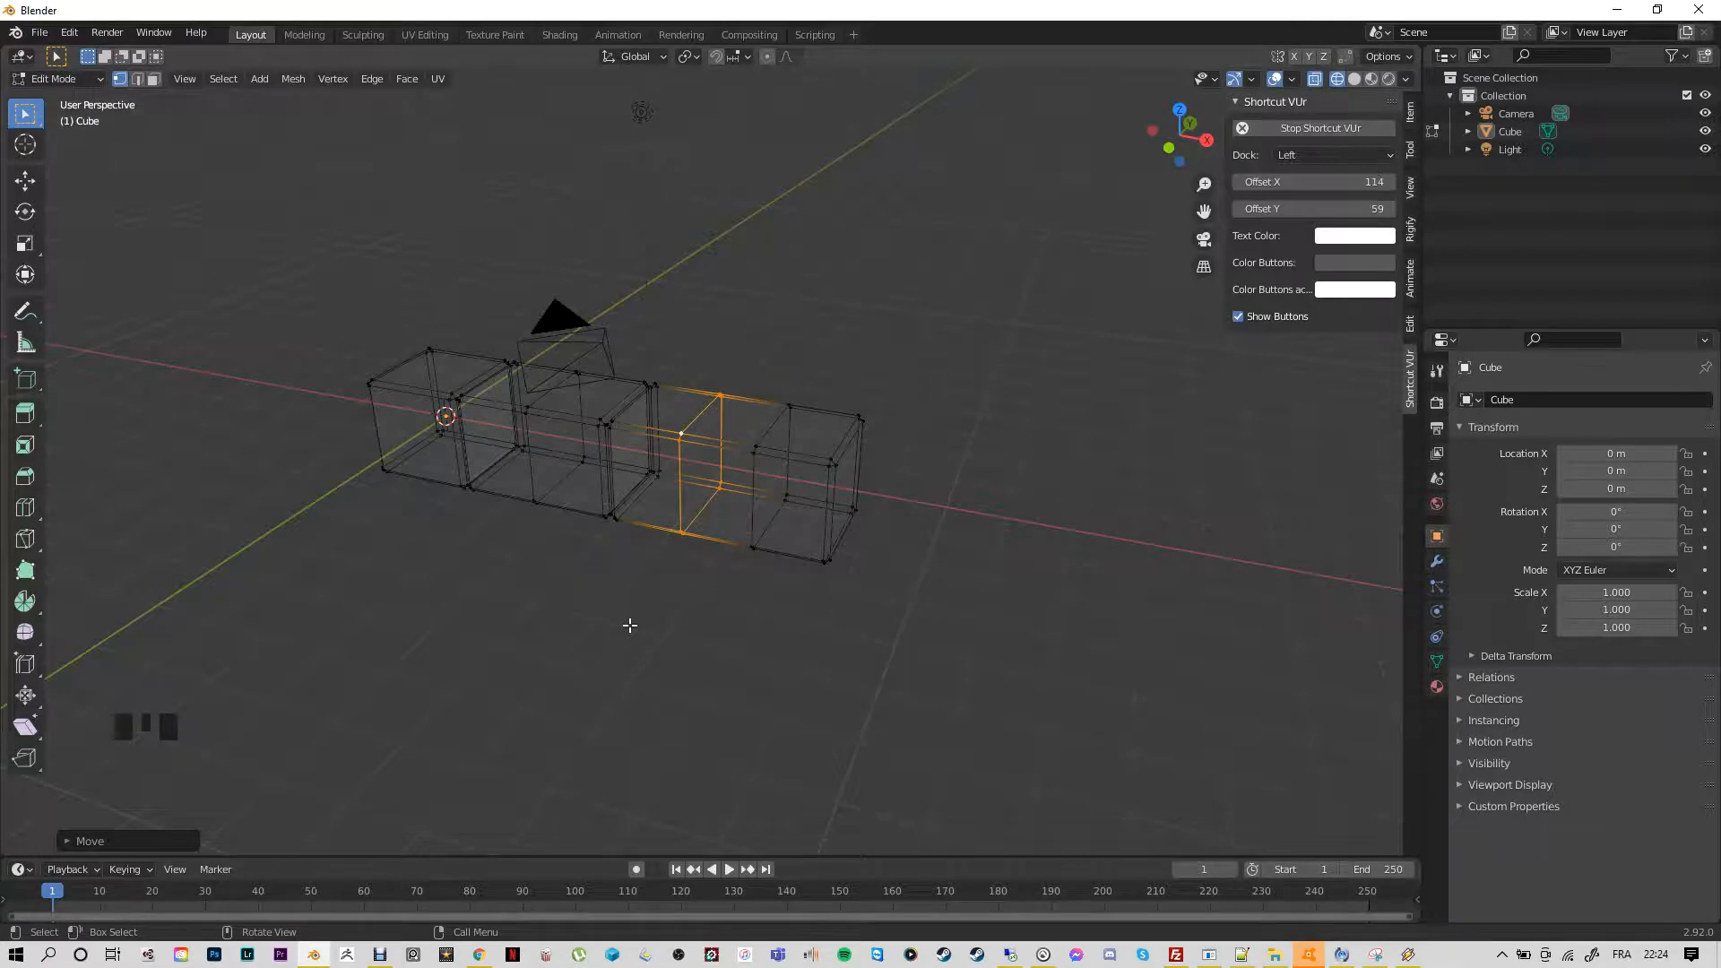
left_click(633, 647)
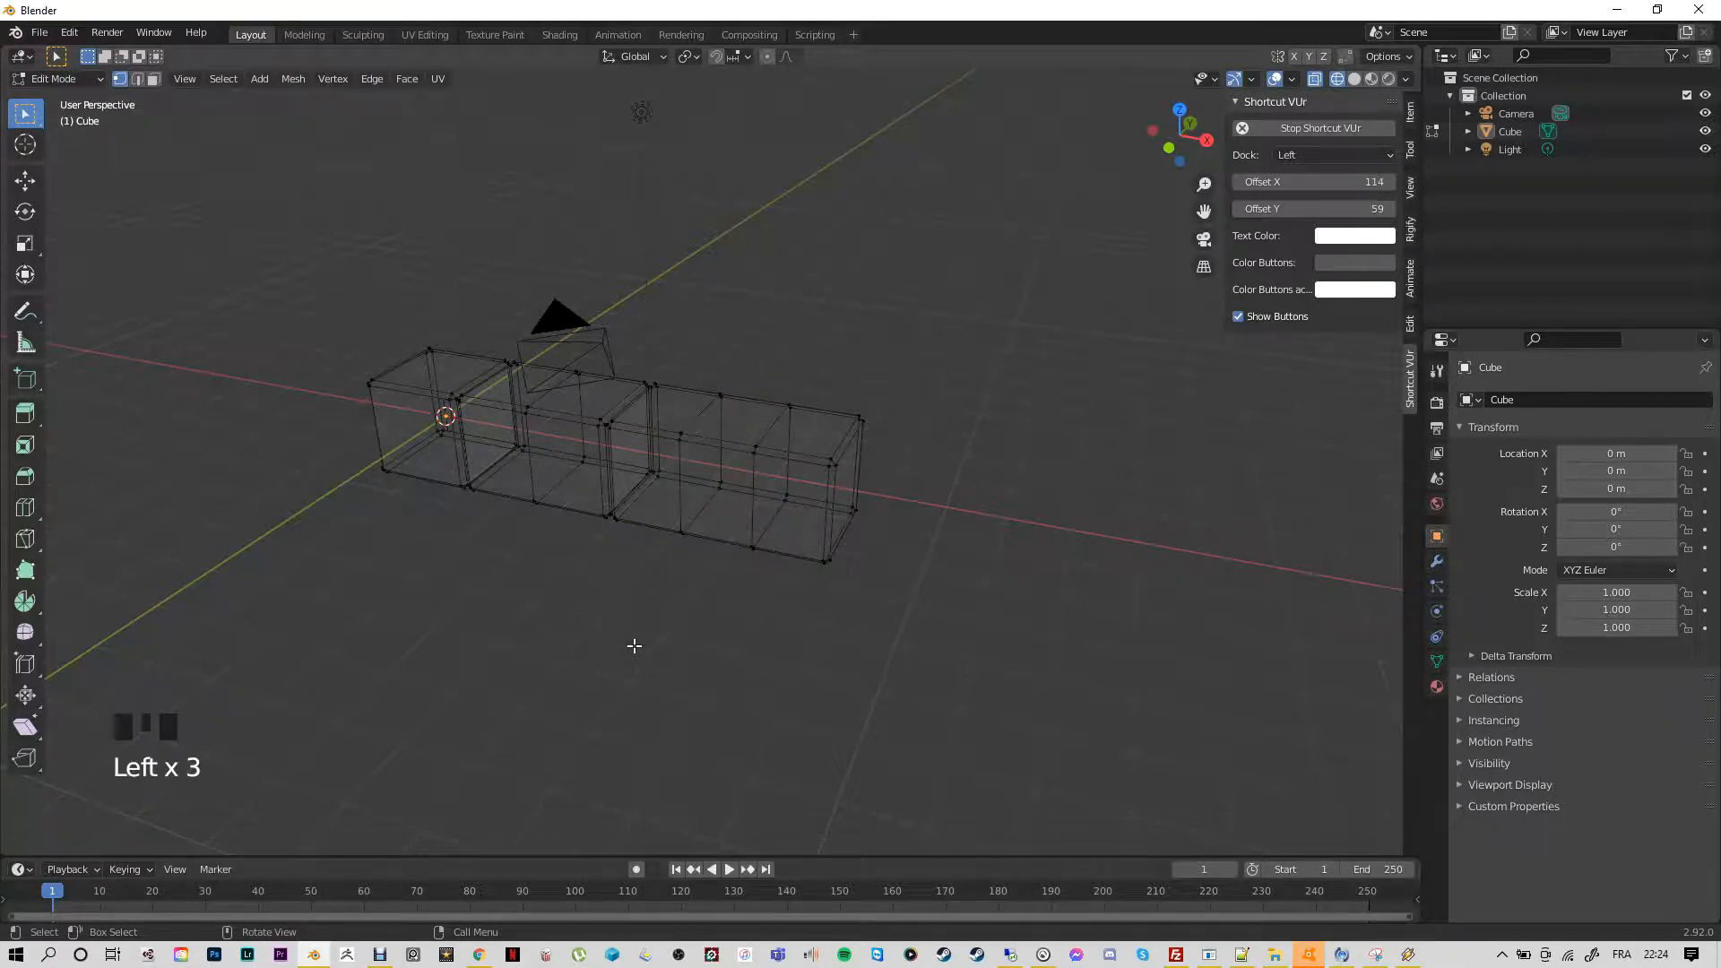
Duplicate all three blocks in front view and place the copy along global X directly after the longest block
key("KP_1")
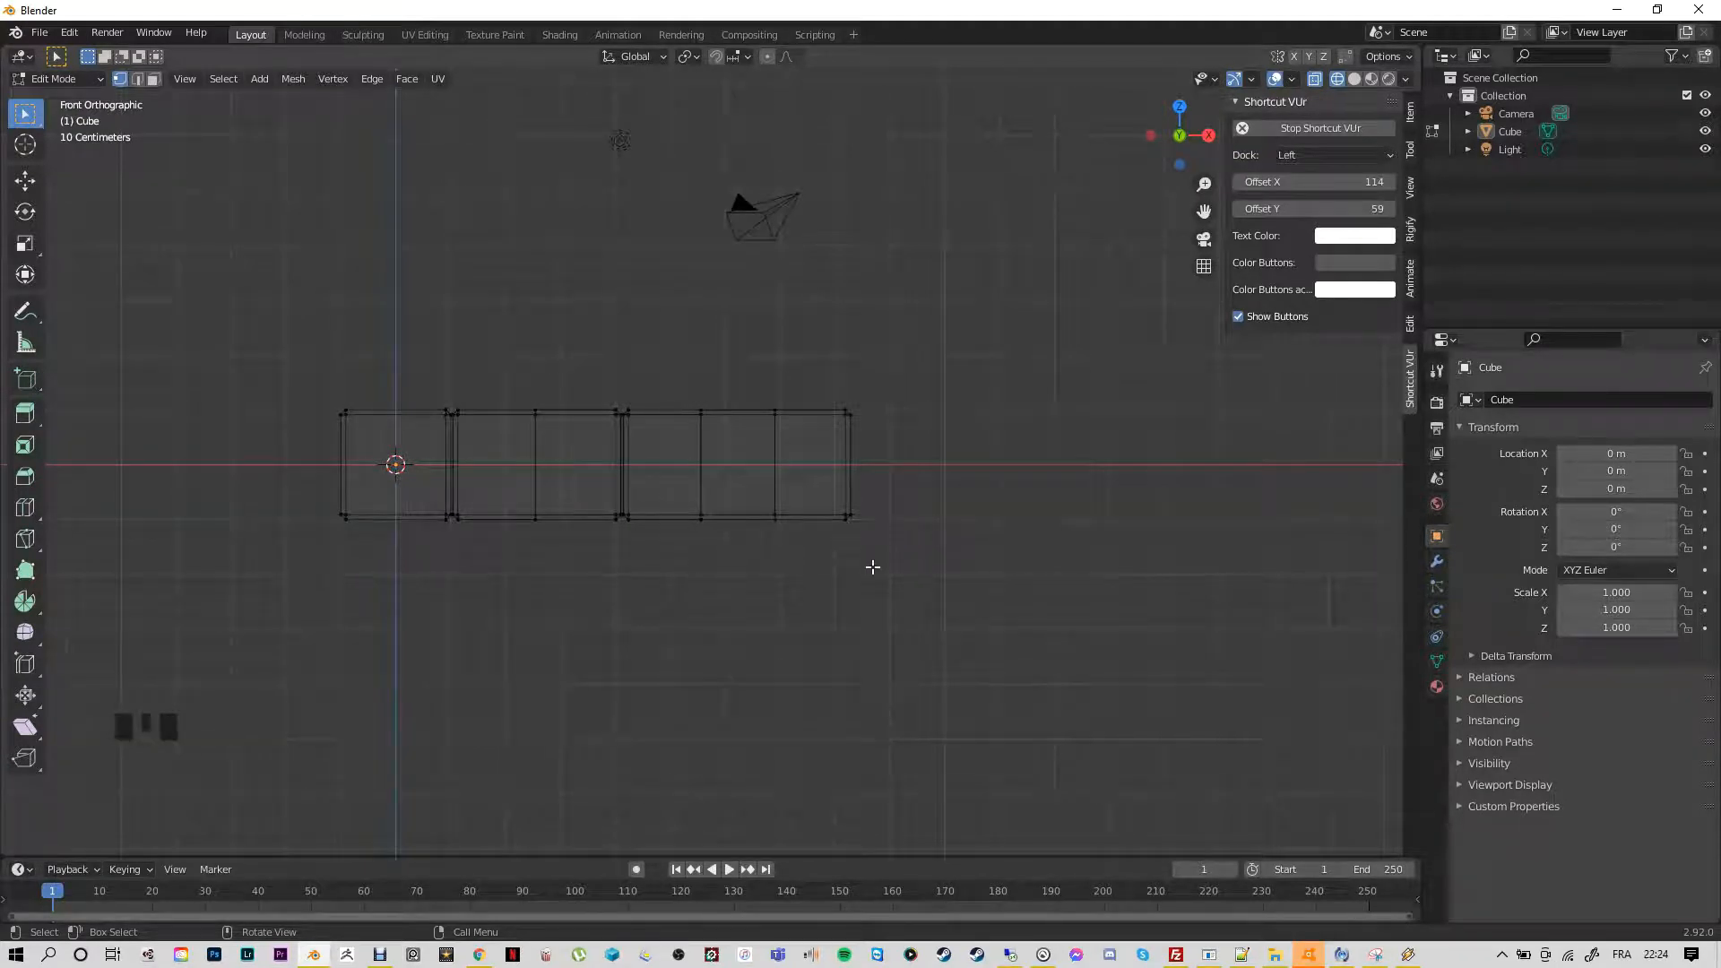
left_click_drag(890, 557, 271, 368)
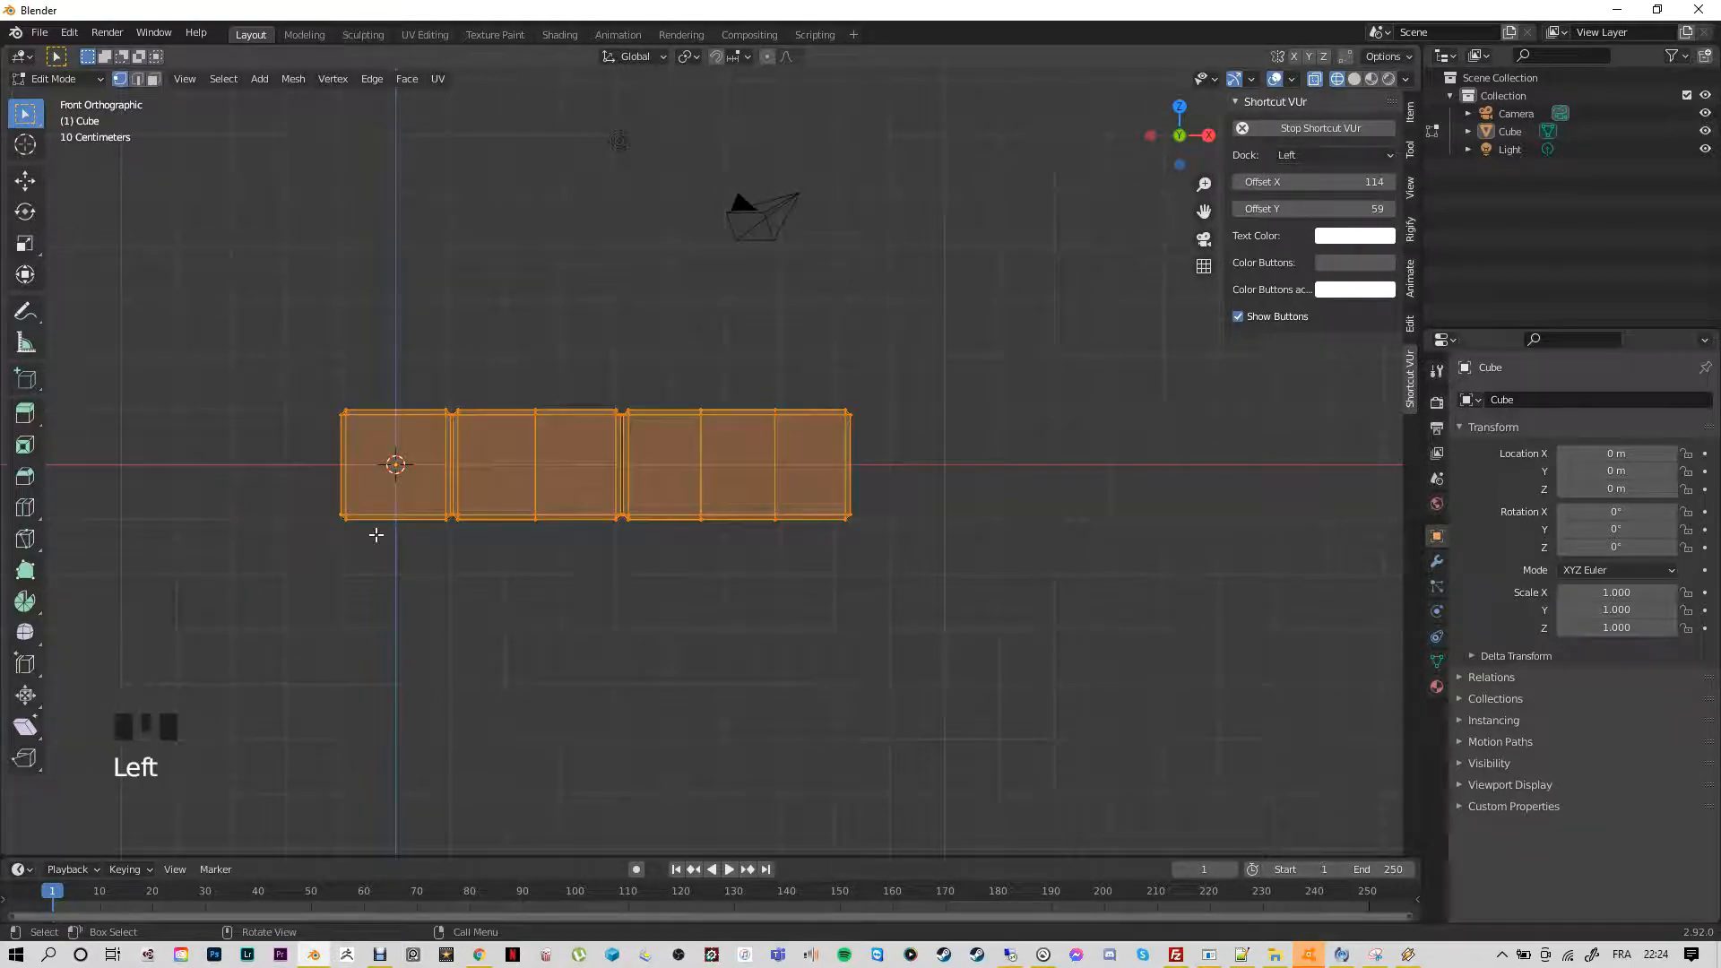
key("shift+d")
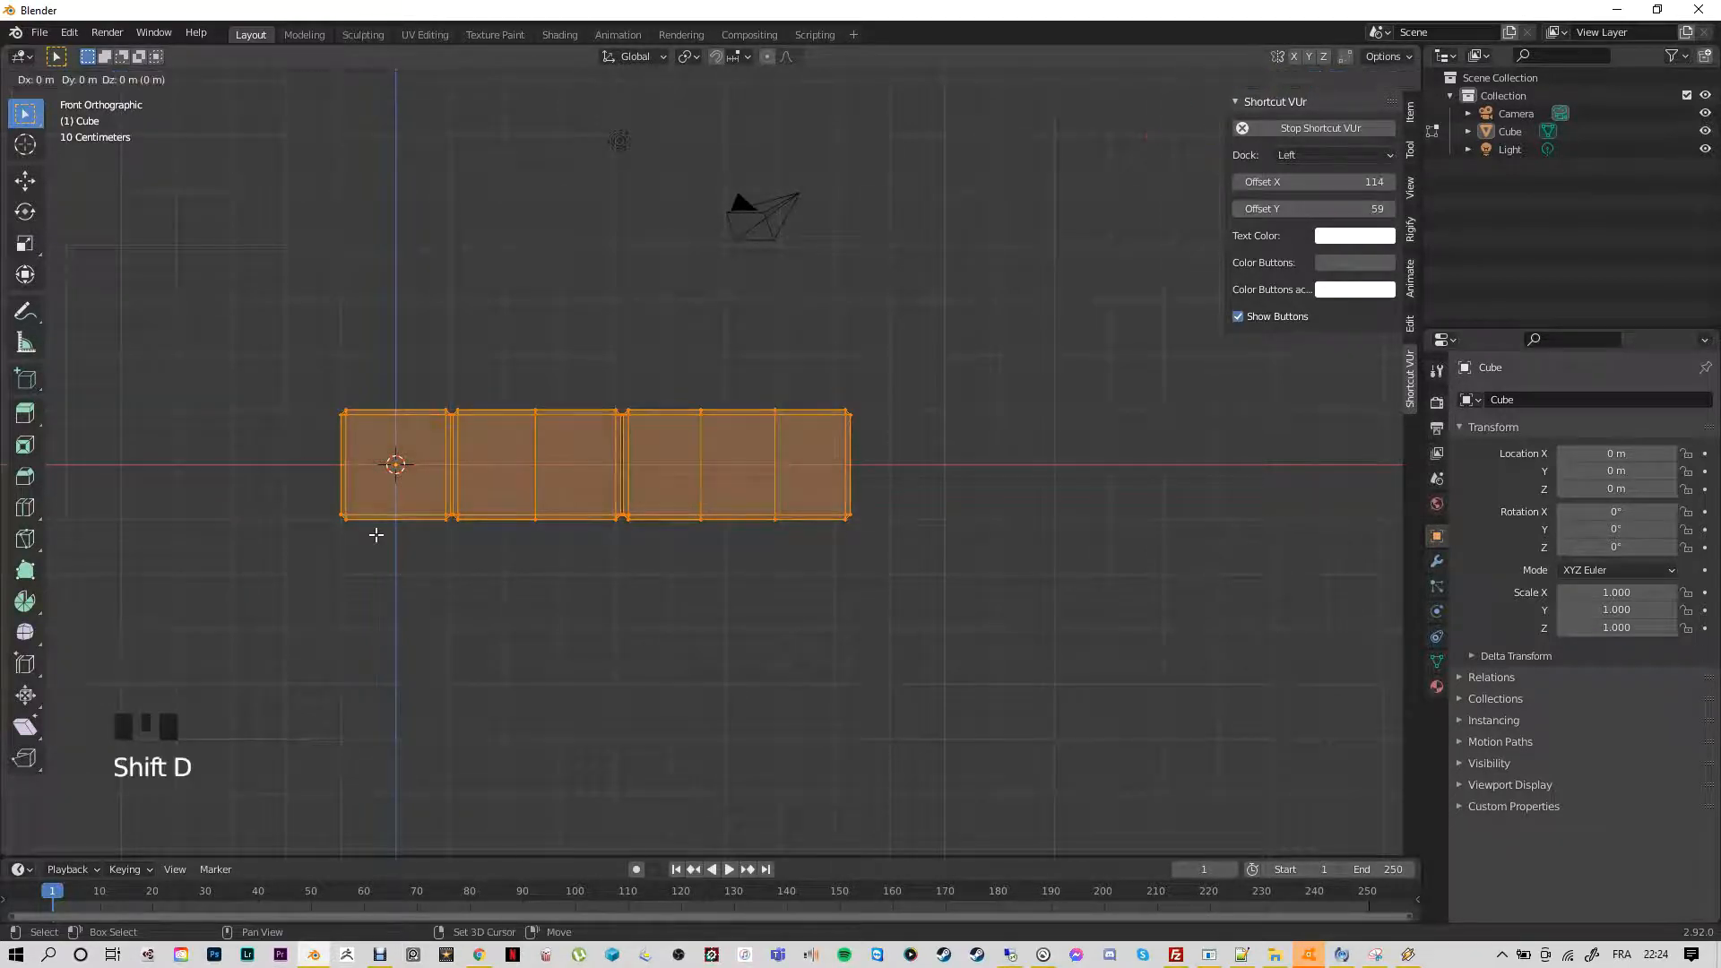
key("x")
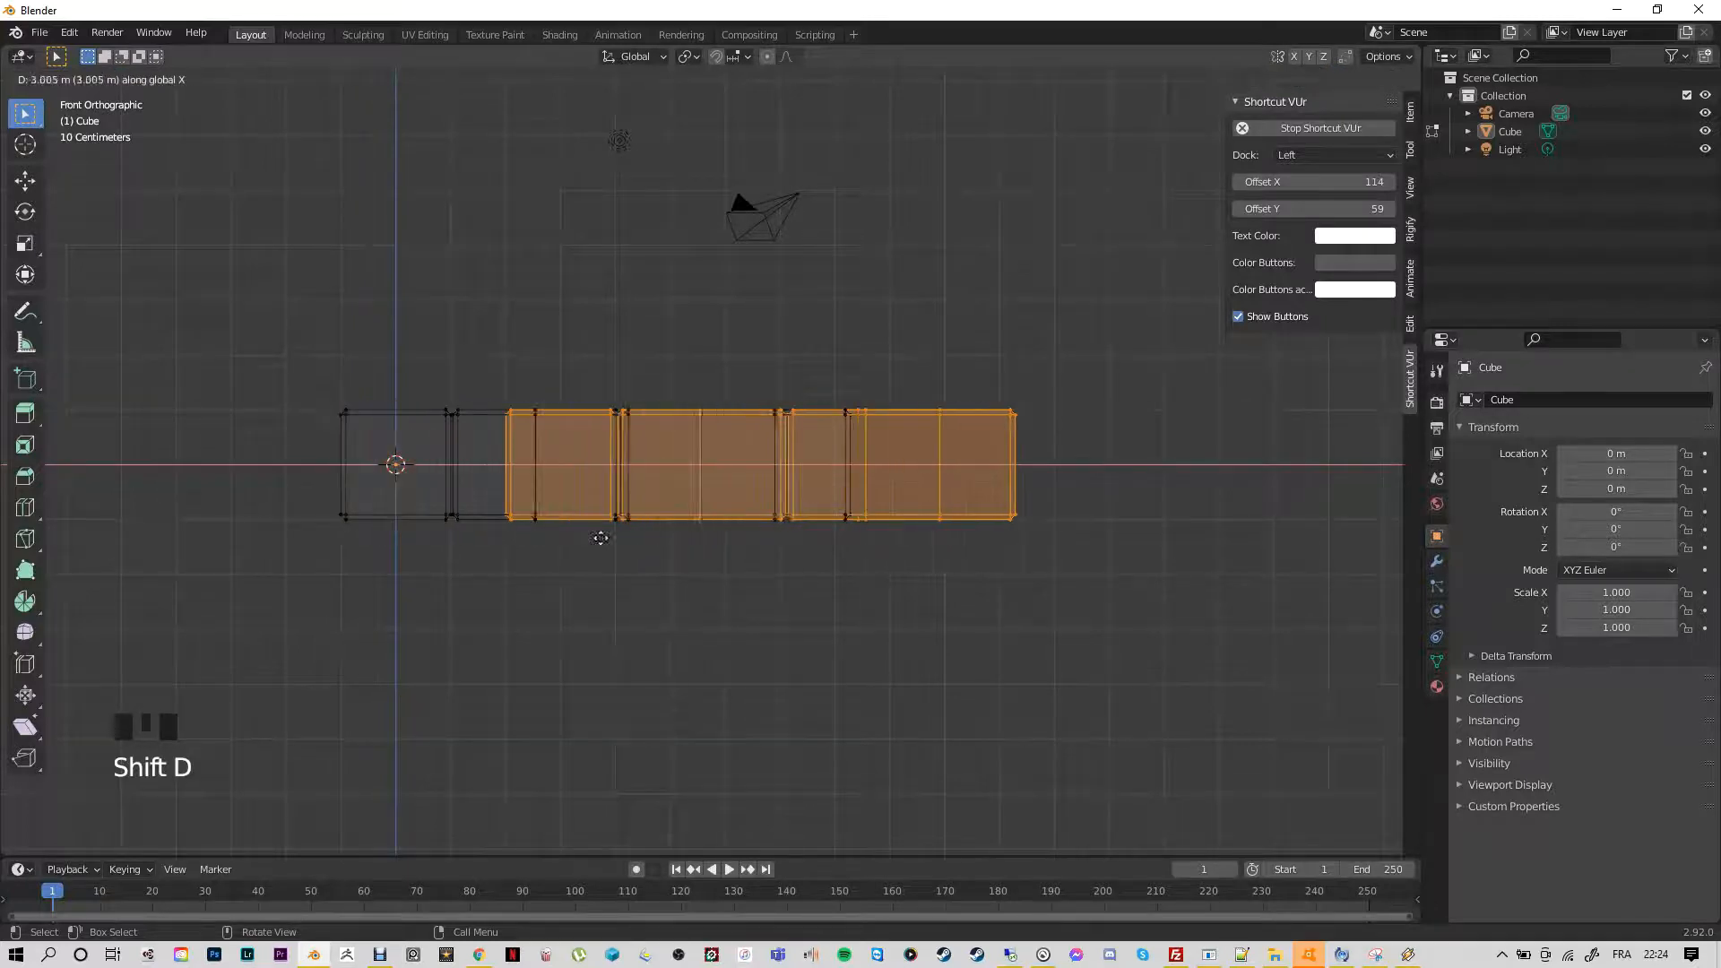
left_click(884, 532)
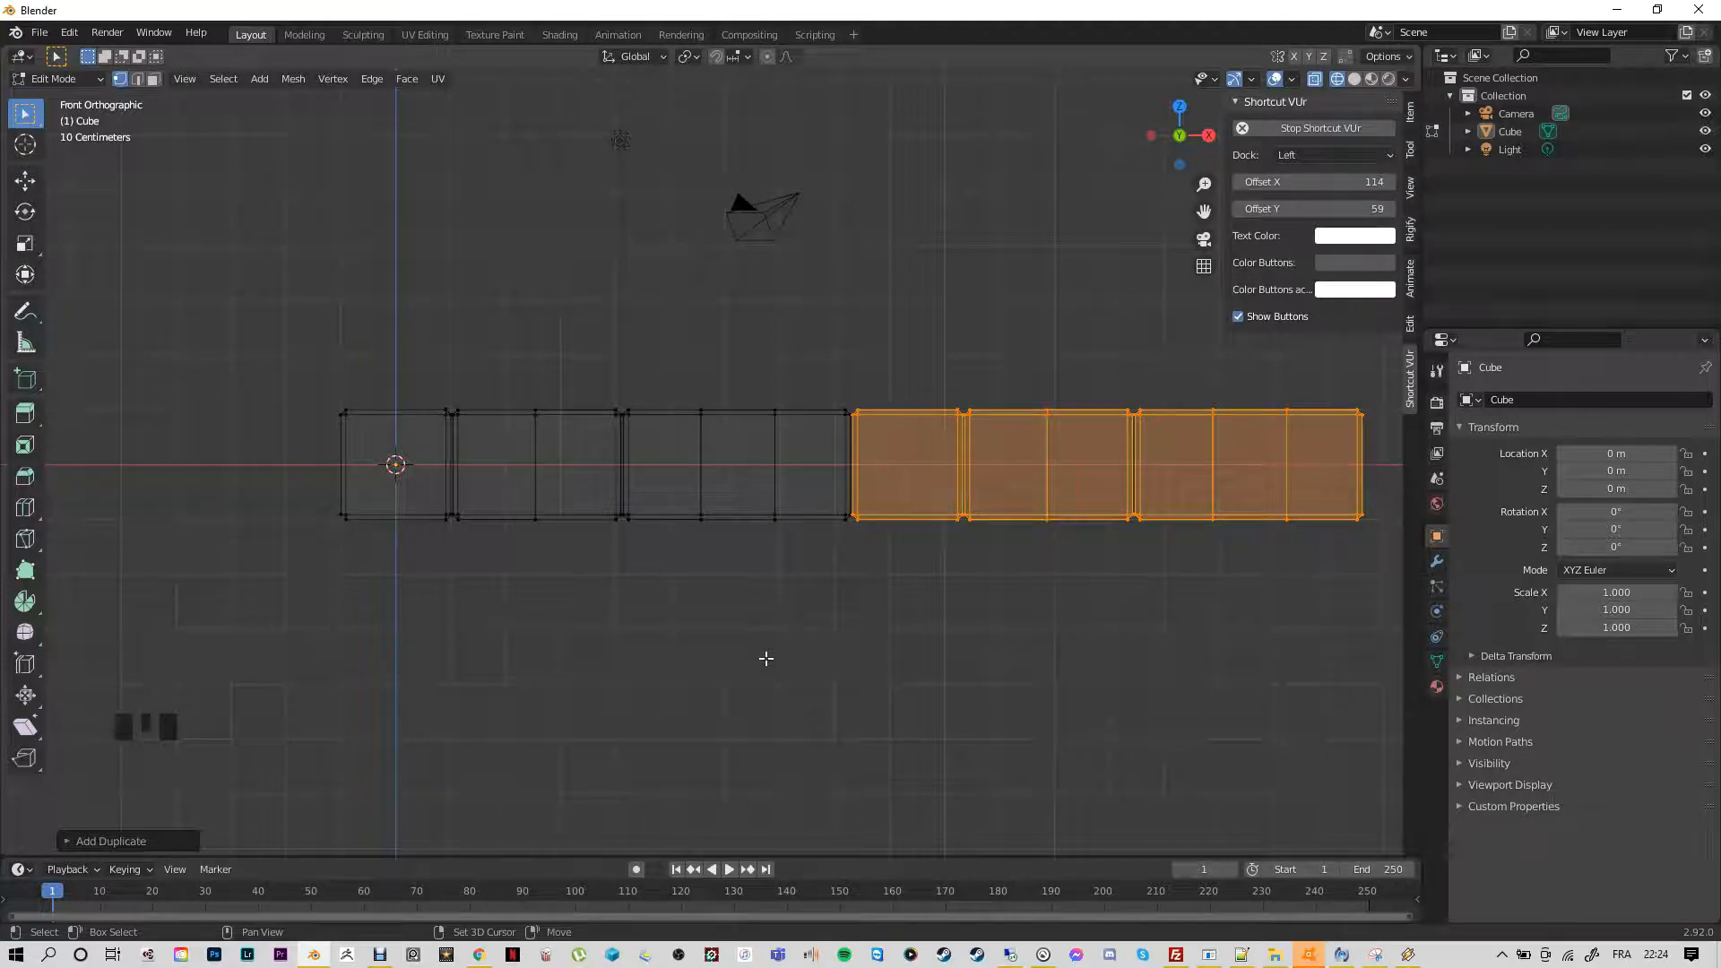
Duplicate the copied three-block set about 18.6 m along negative global X, placing it directly before the shortest original block
key("shift+d")
key("x")
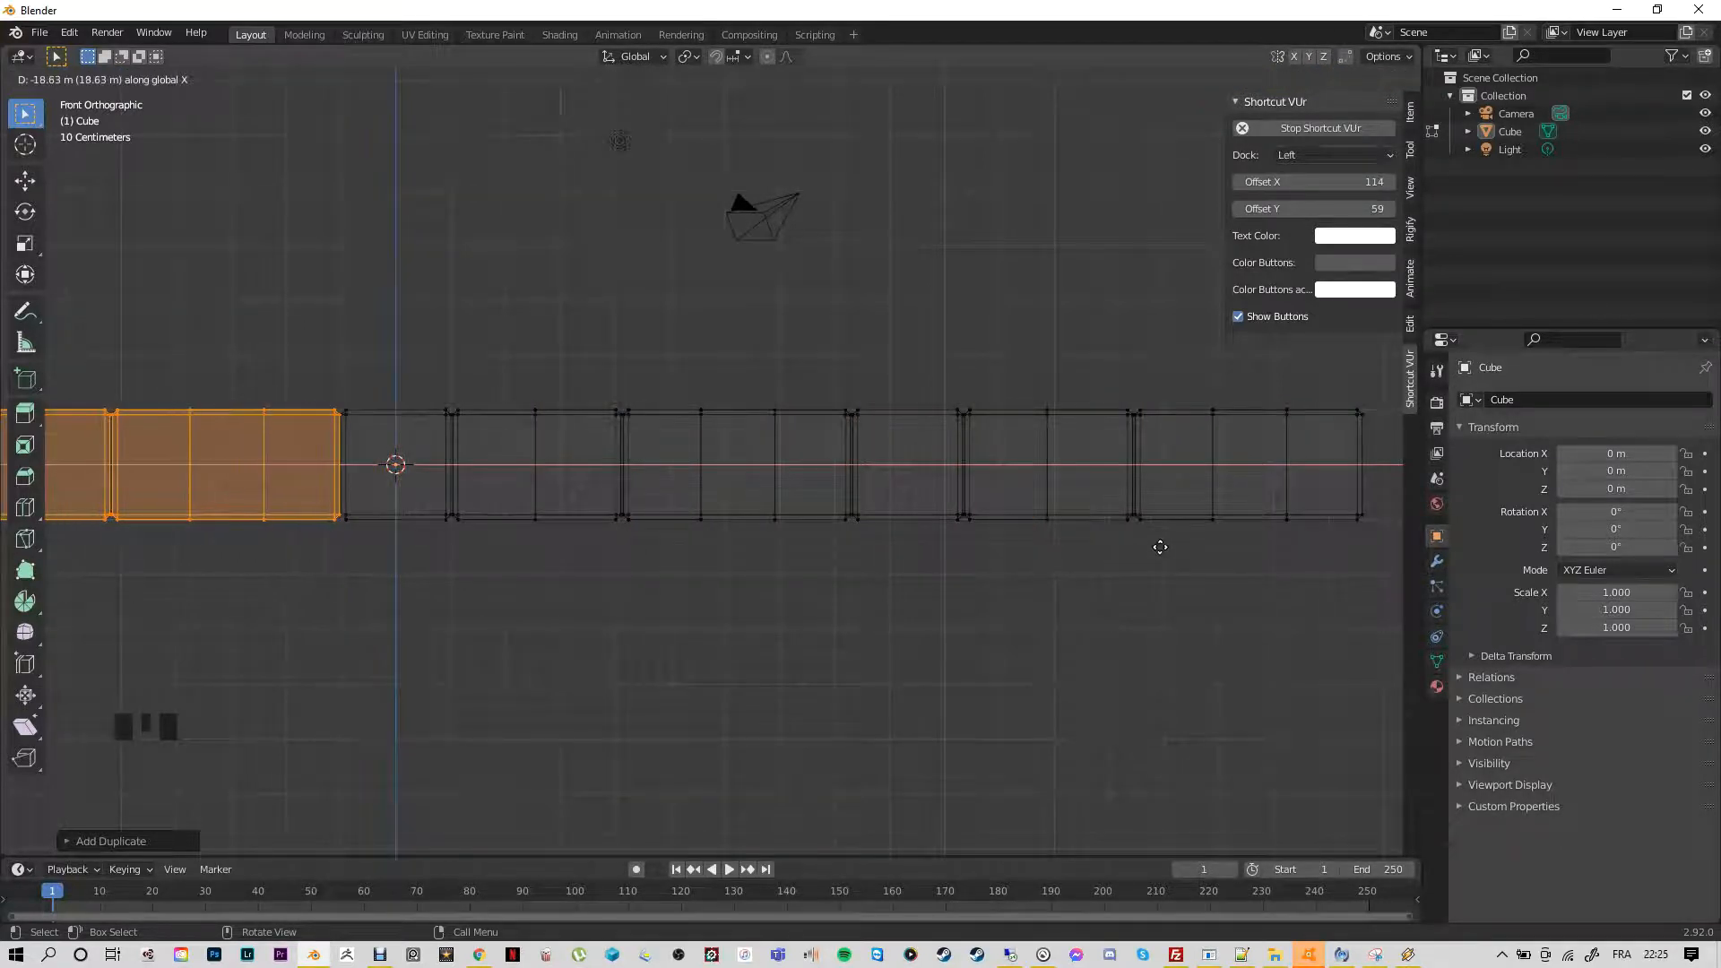
left_click(1157, 541)
middle_click_drag(1114, 622, 1006, 666)
scroll(1022, 626, "down", 3)
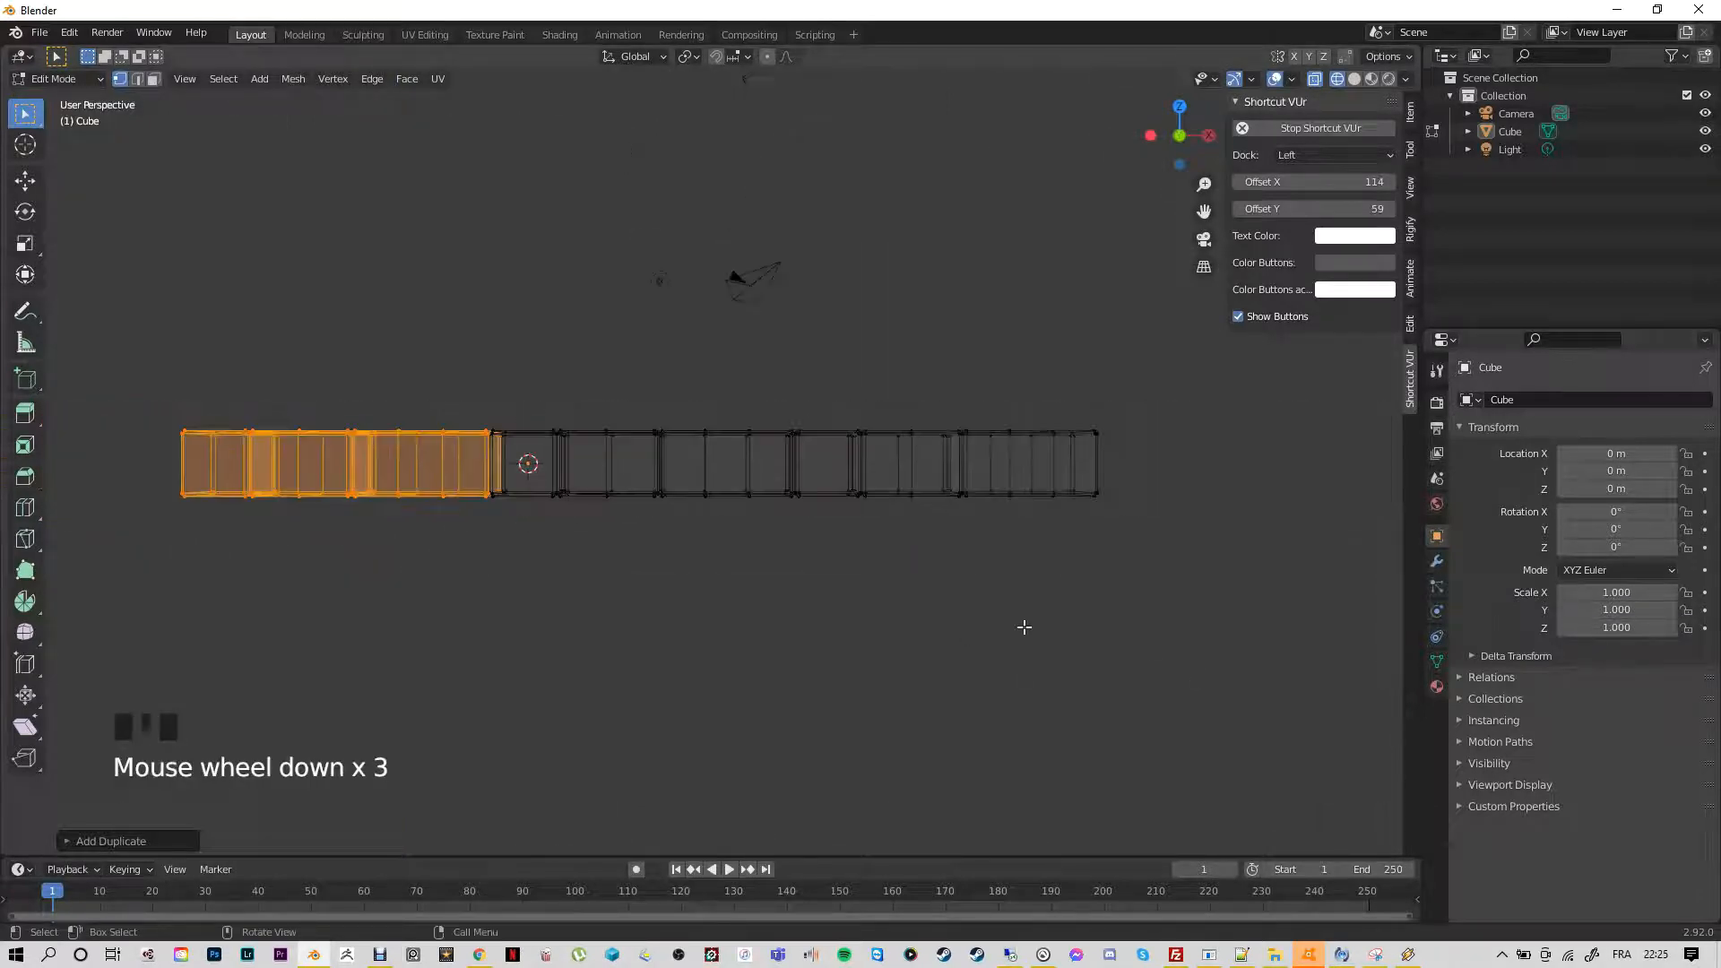
middle_click_drag(887, 556, 857, 603)
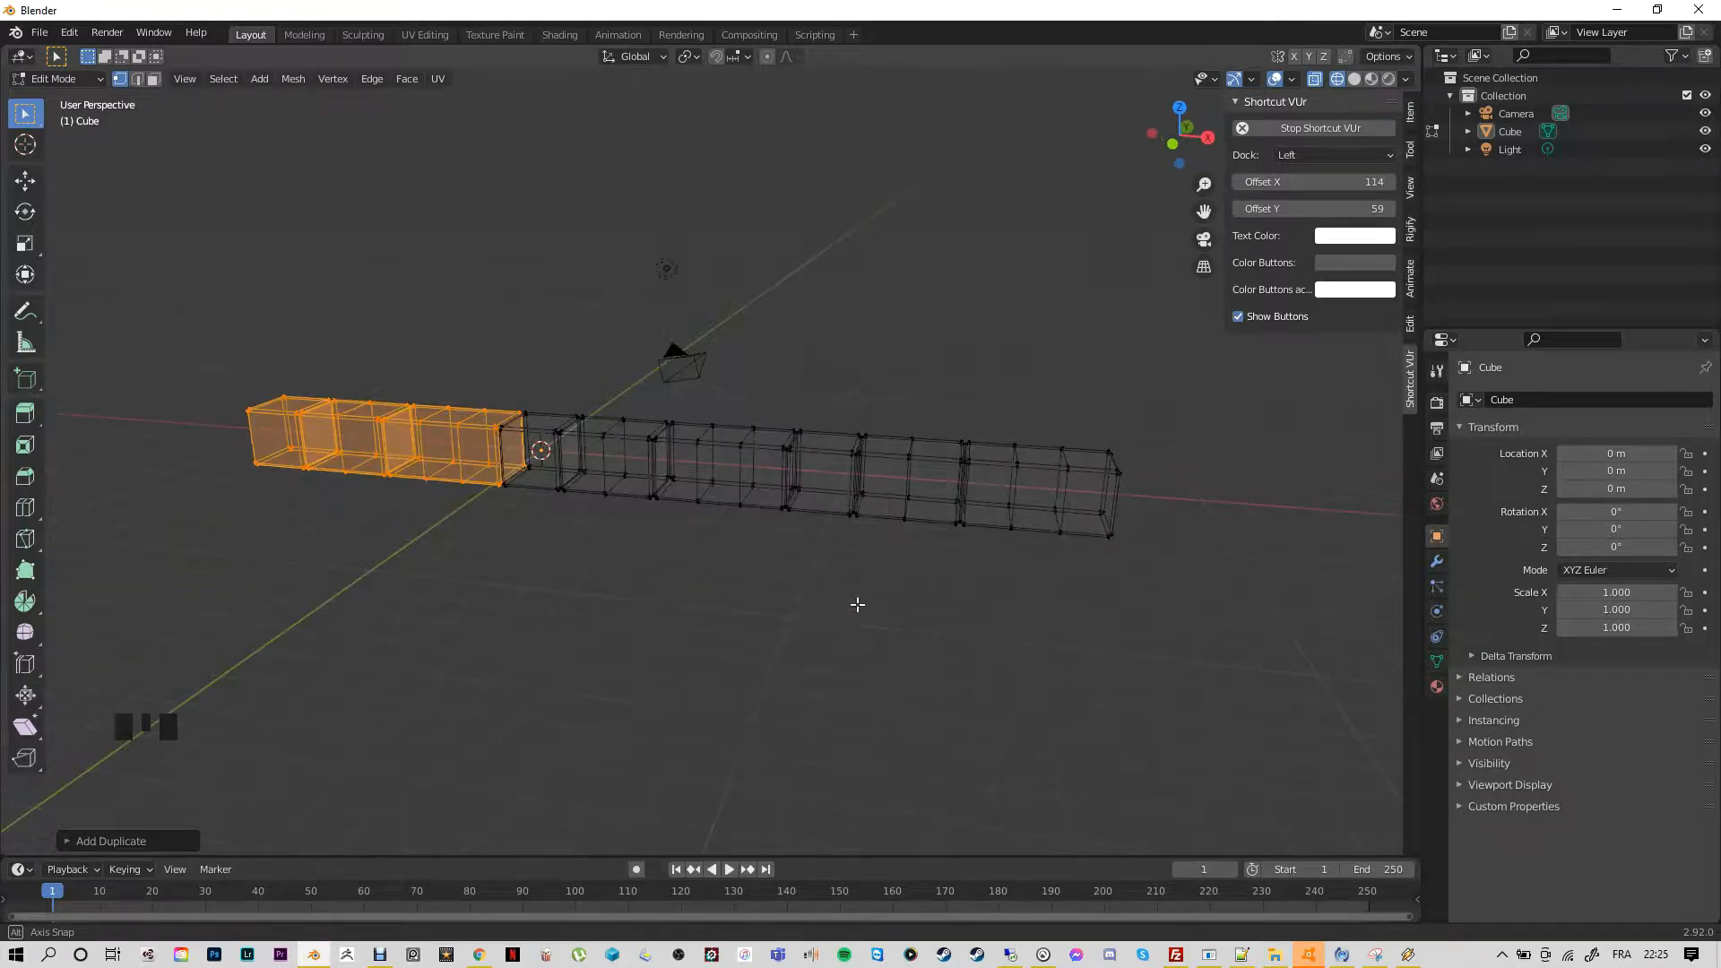
scroll(869, 603, "down", 2)
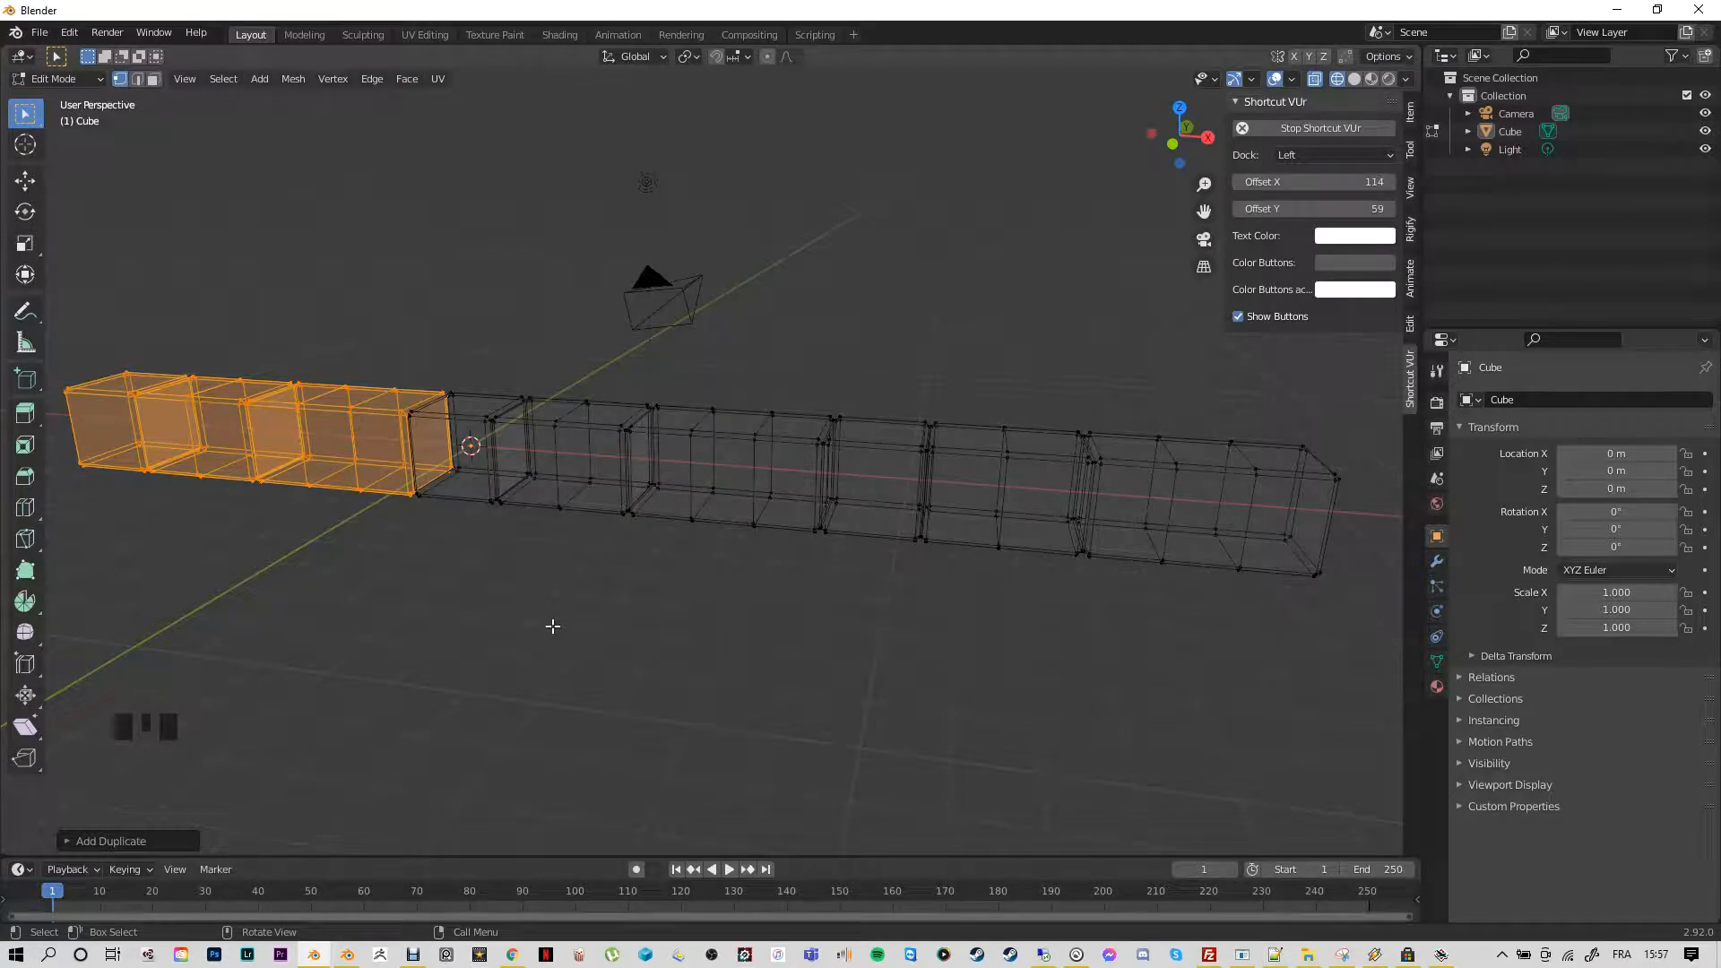
Duplicate the selected three-block set along negative X in front view, extend the row's negative end with it, and clear the selection
key("KP_1")
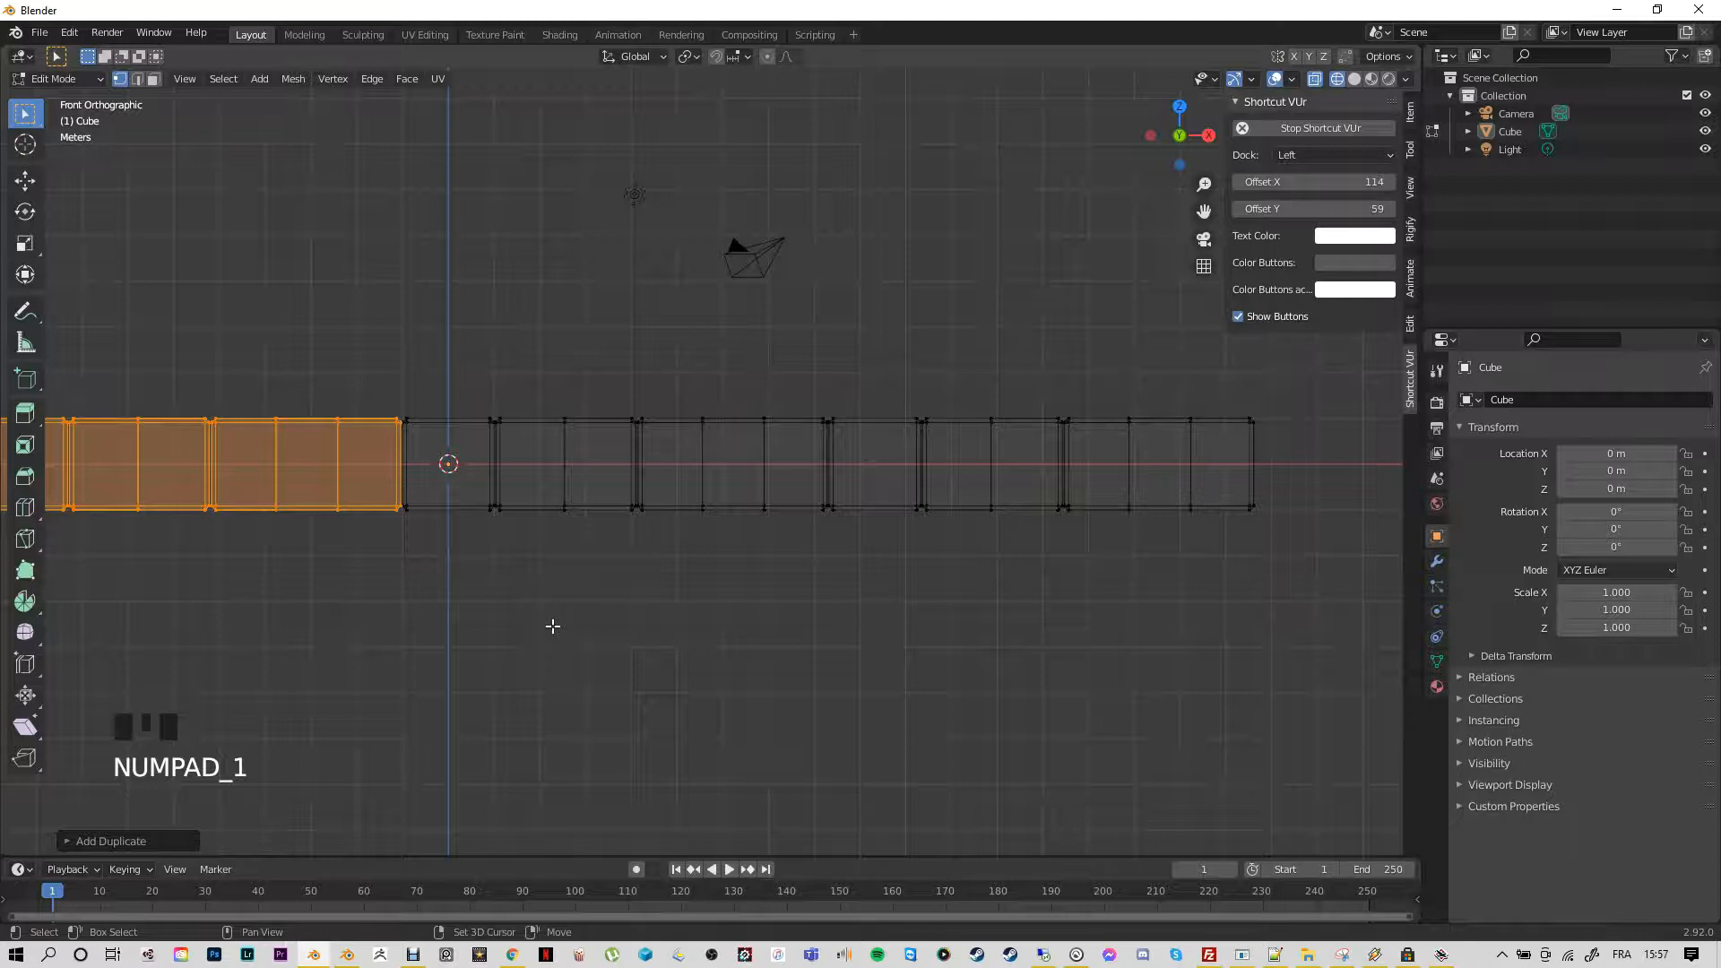
middle_click_drag(553, 625, 1053, 637, "shift")
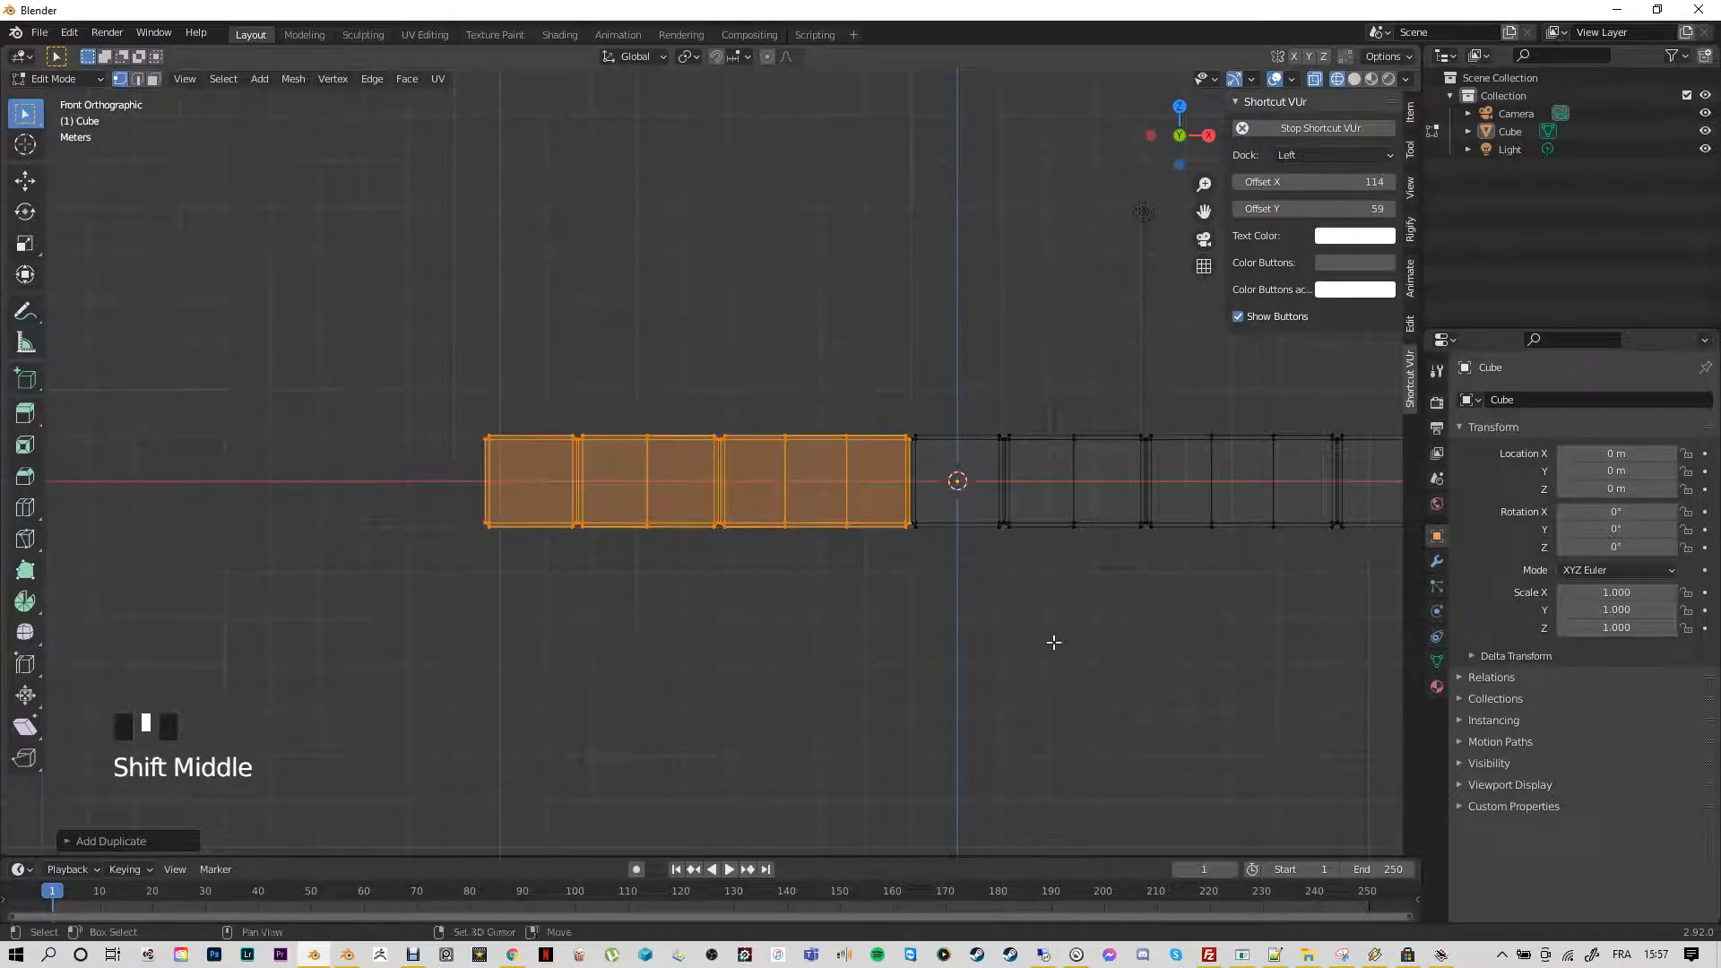
scroll(815, 586, "down", 1, "shift")
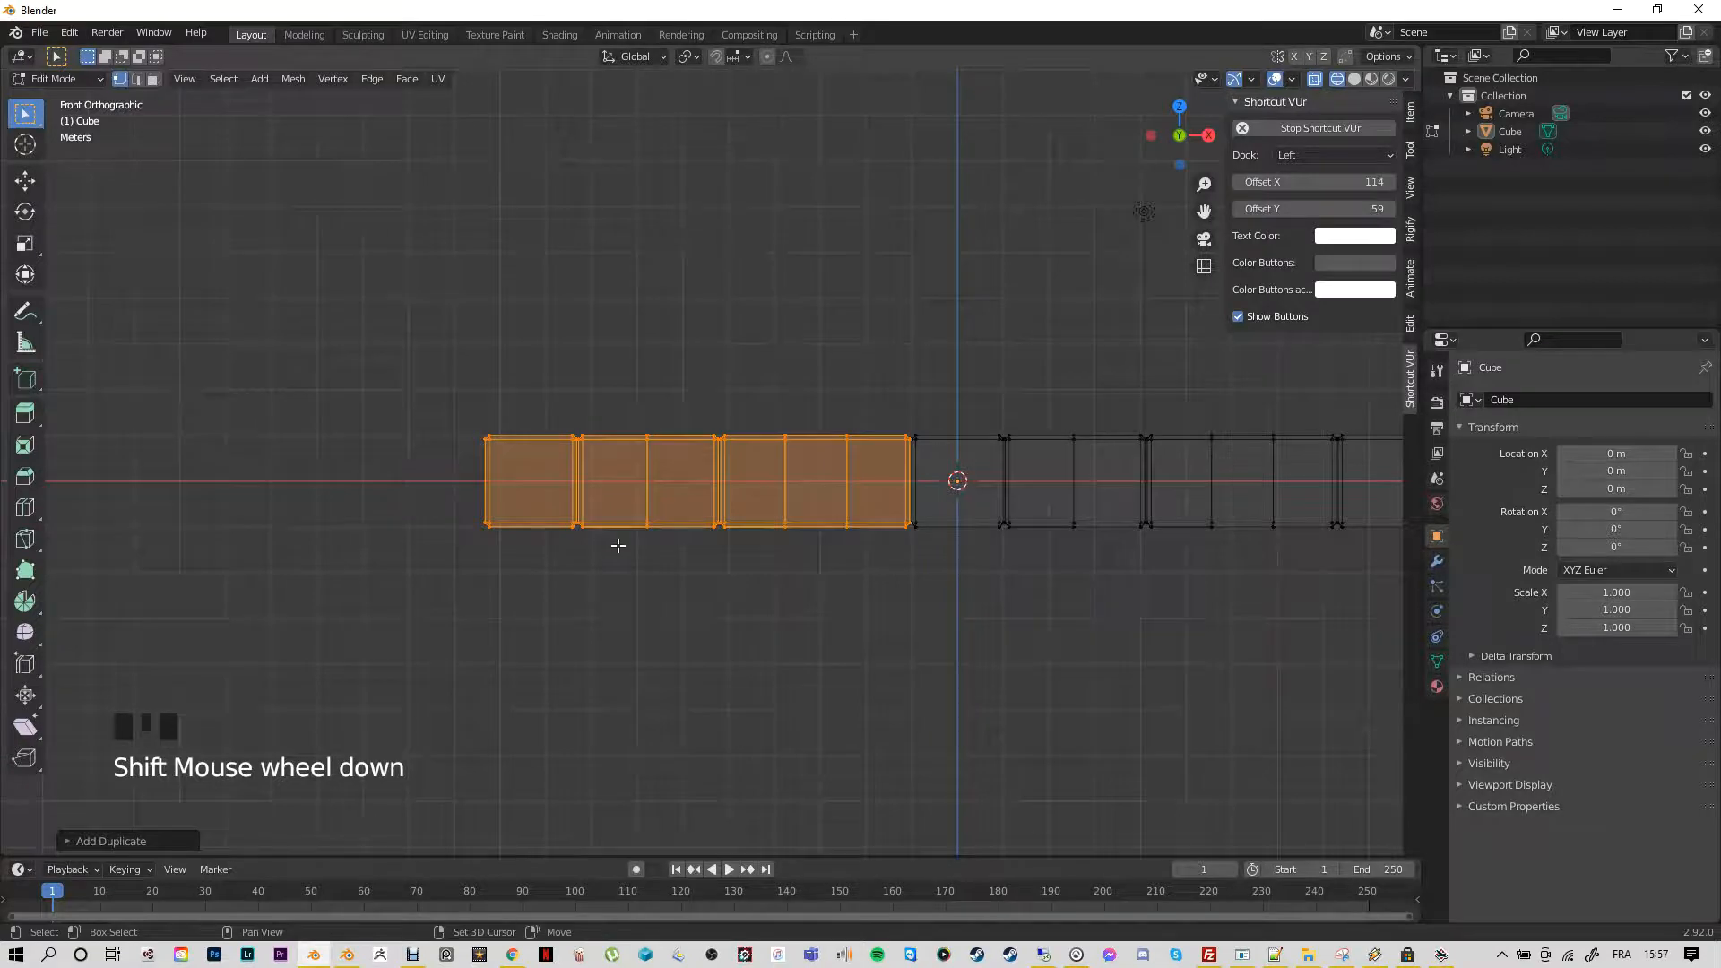
key("shift+d")
key("x")
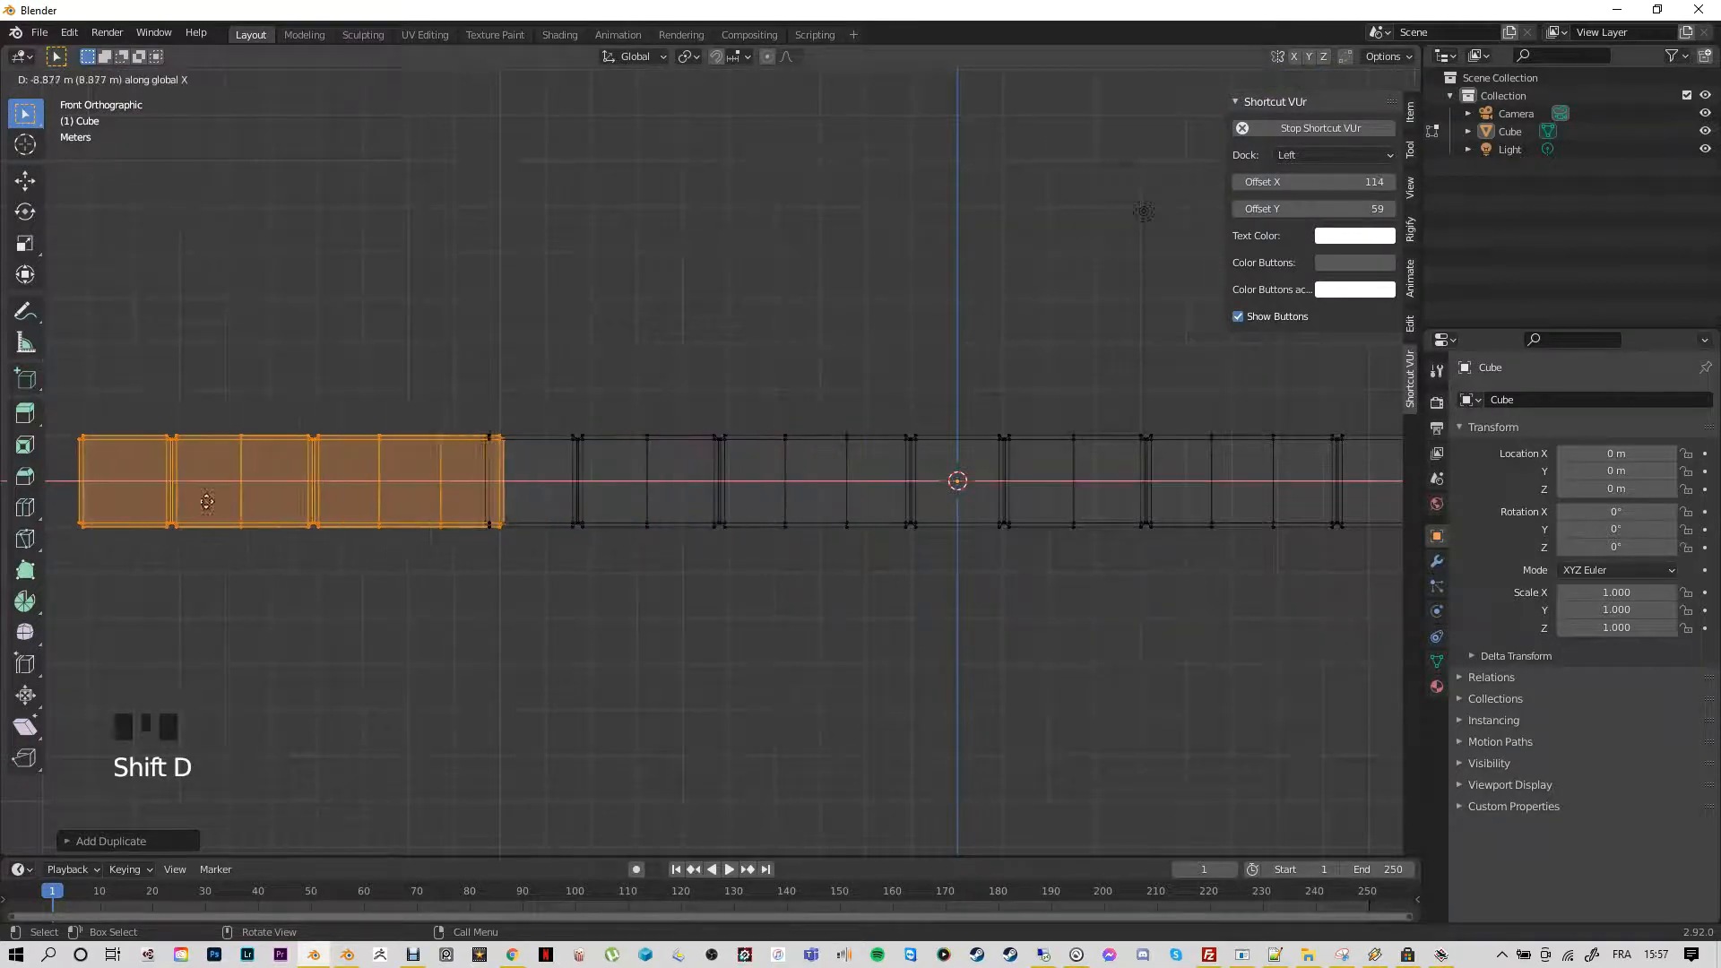
left_click(192, 495)
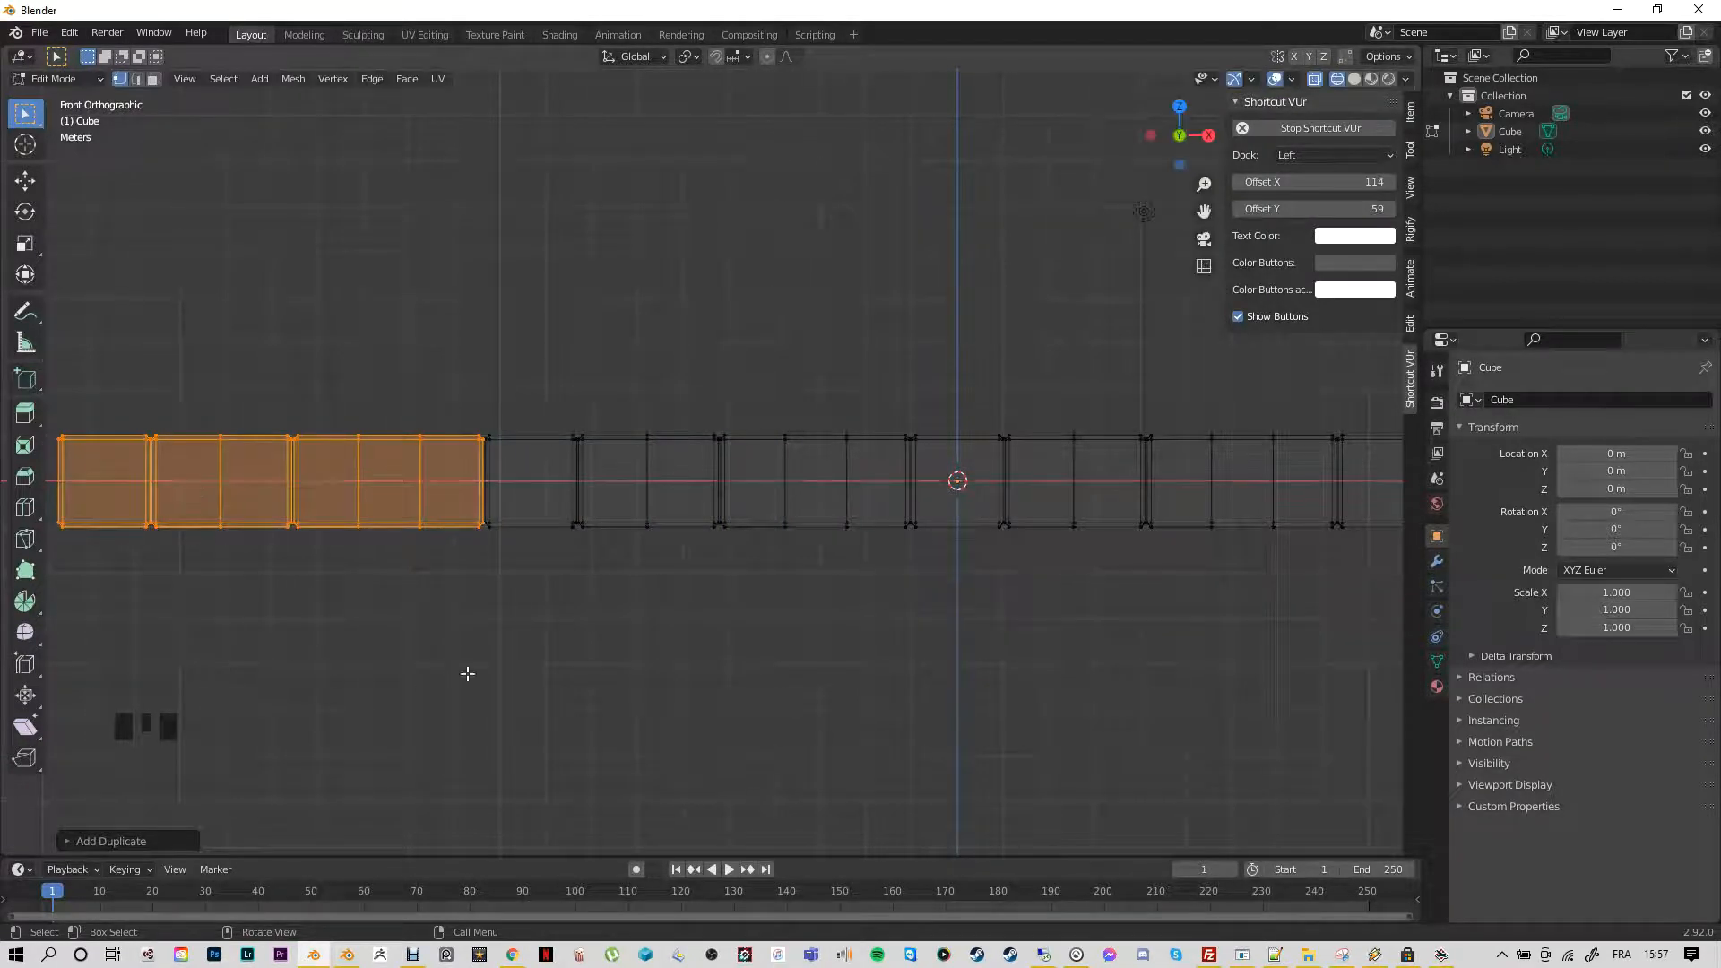
mouse_move(525, 619)
middle_mouse_down()
mouse_move(442, 654)
mouse_move(610, 644)
mouse_move(544, 644)
middle_mouse_up()
scroll(549, 626, "down", 3)
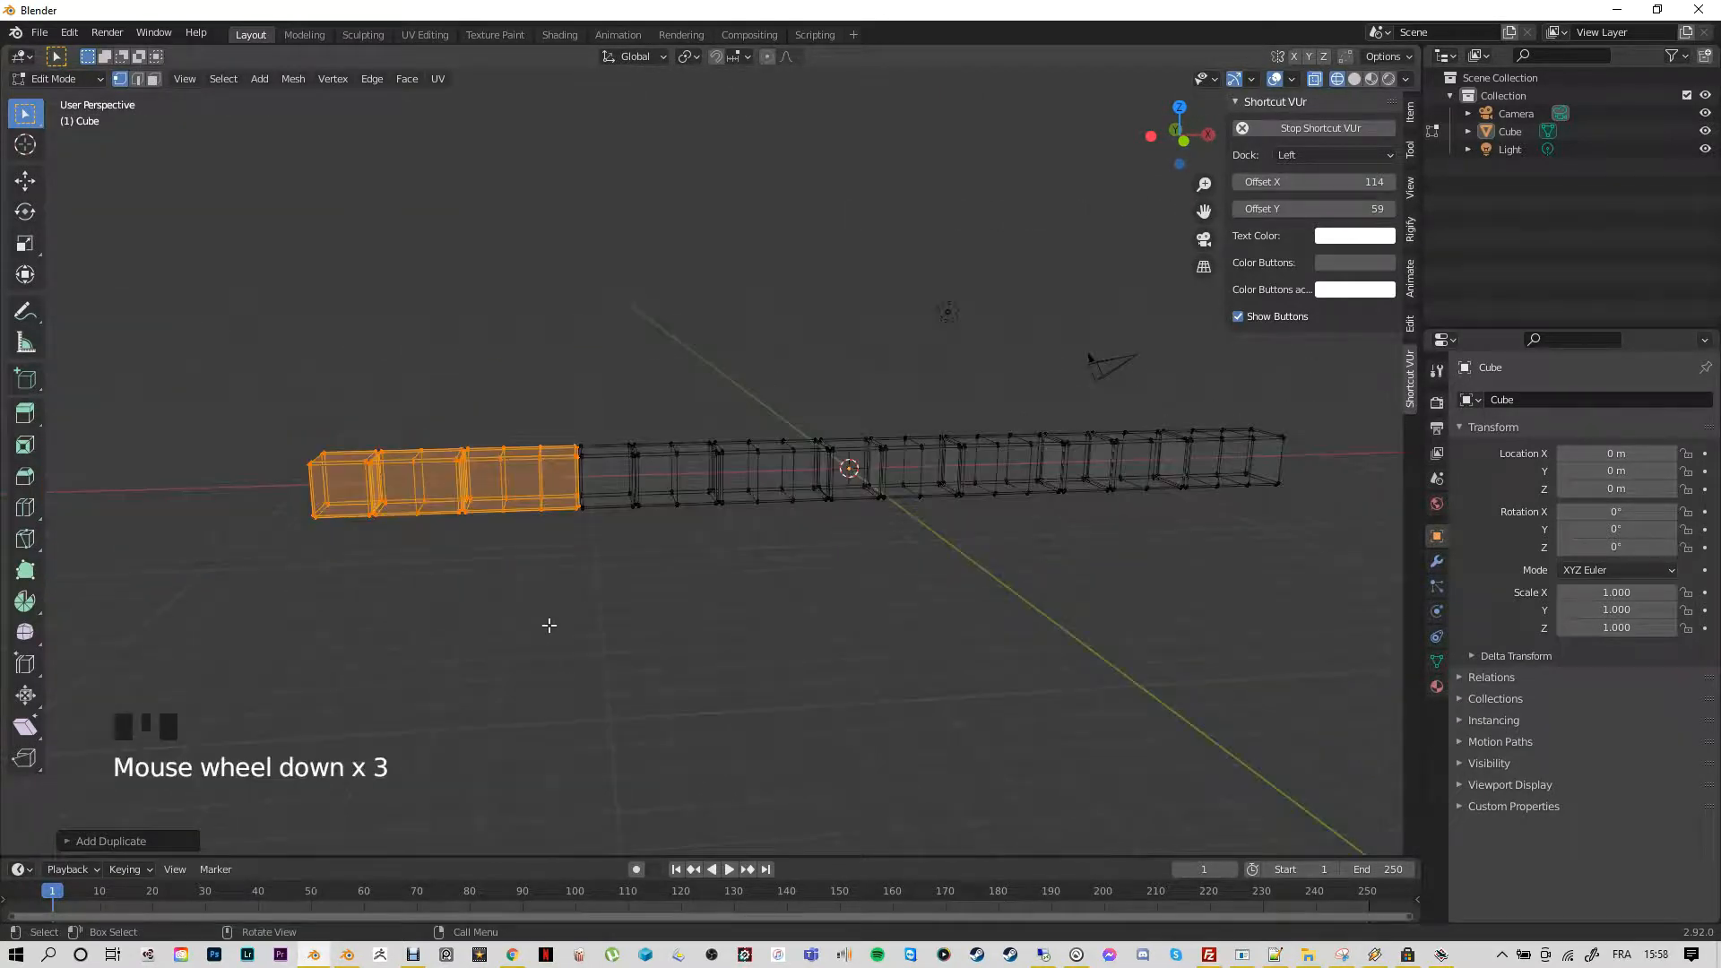
scroll(627, 579, "up", 1)
scroll(622, 580, "up", 1)
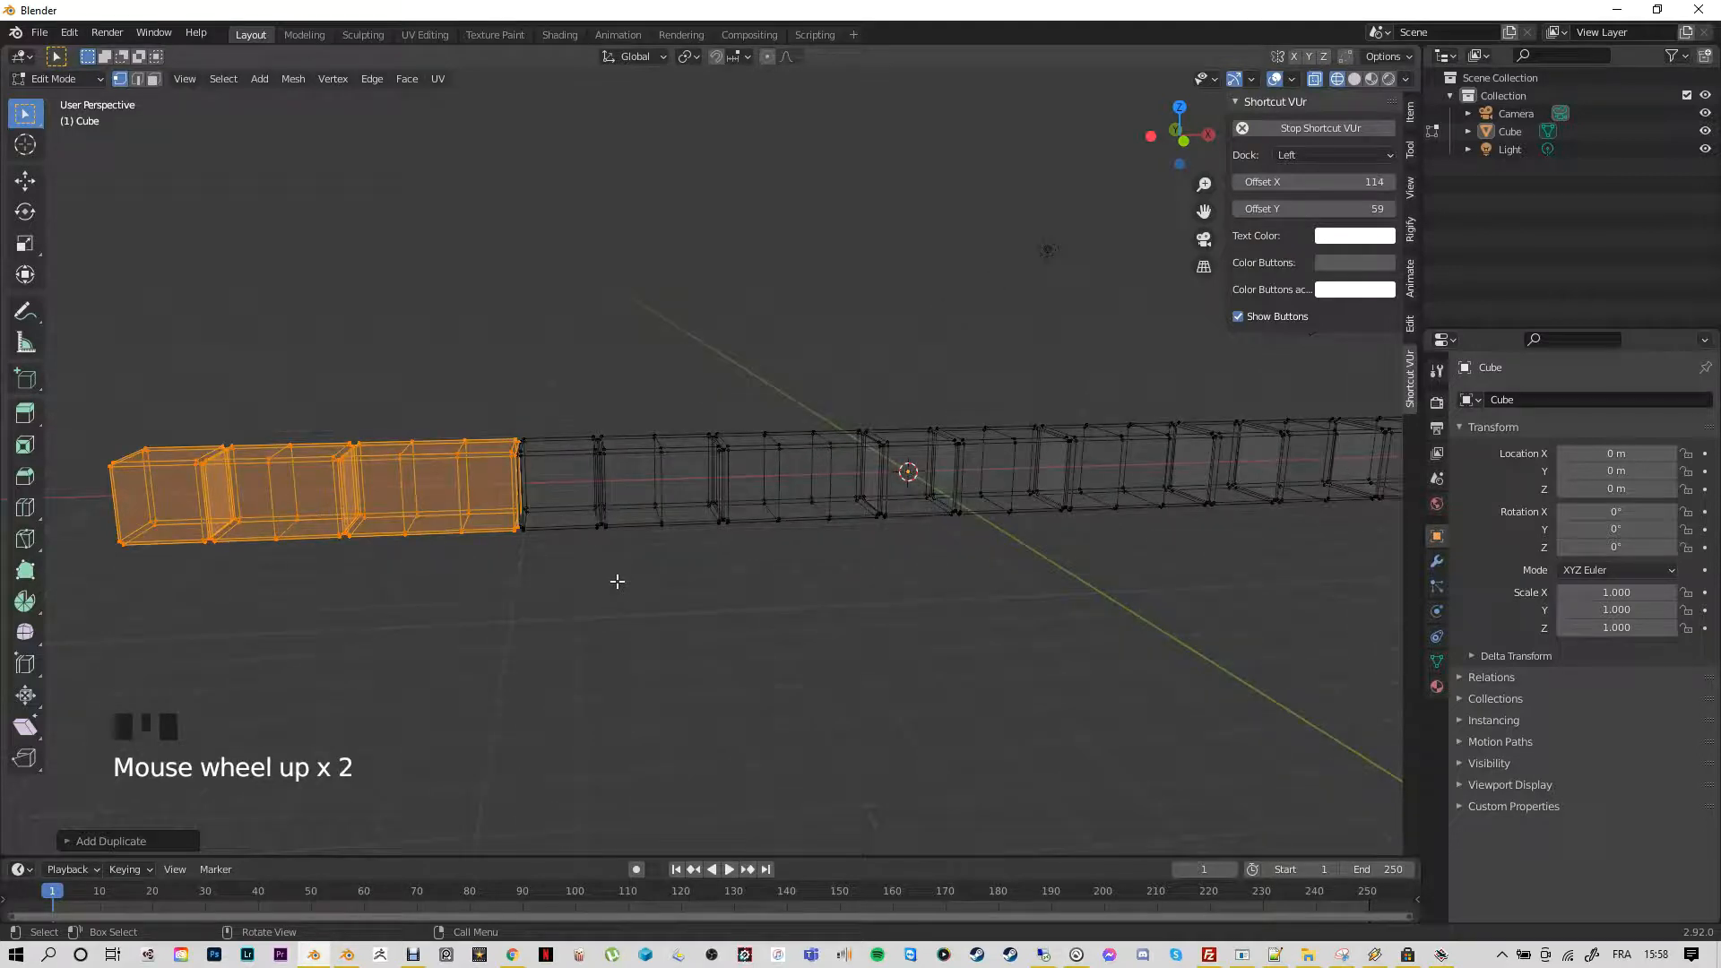
left_click(652, 608)
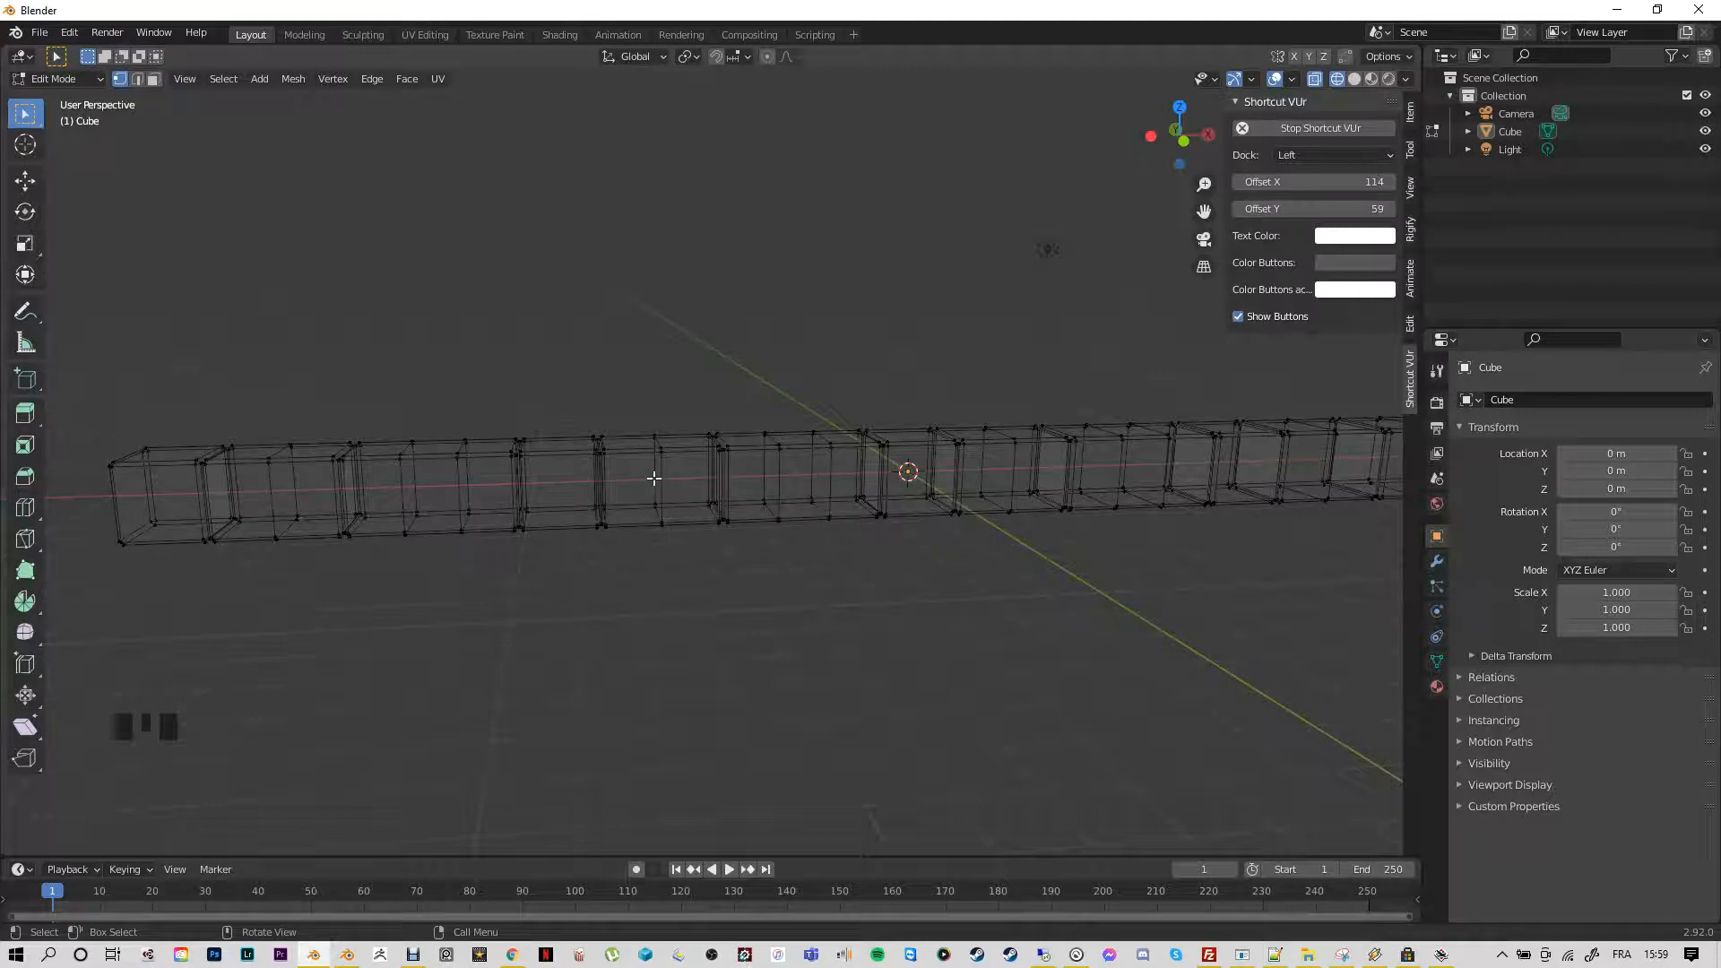
Try selecting one linked block, the whole row, and three neighboring linked blocks together, clearing the selection after the trials
key("l")
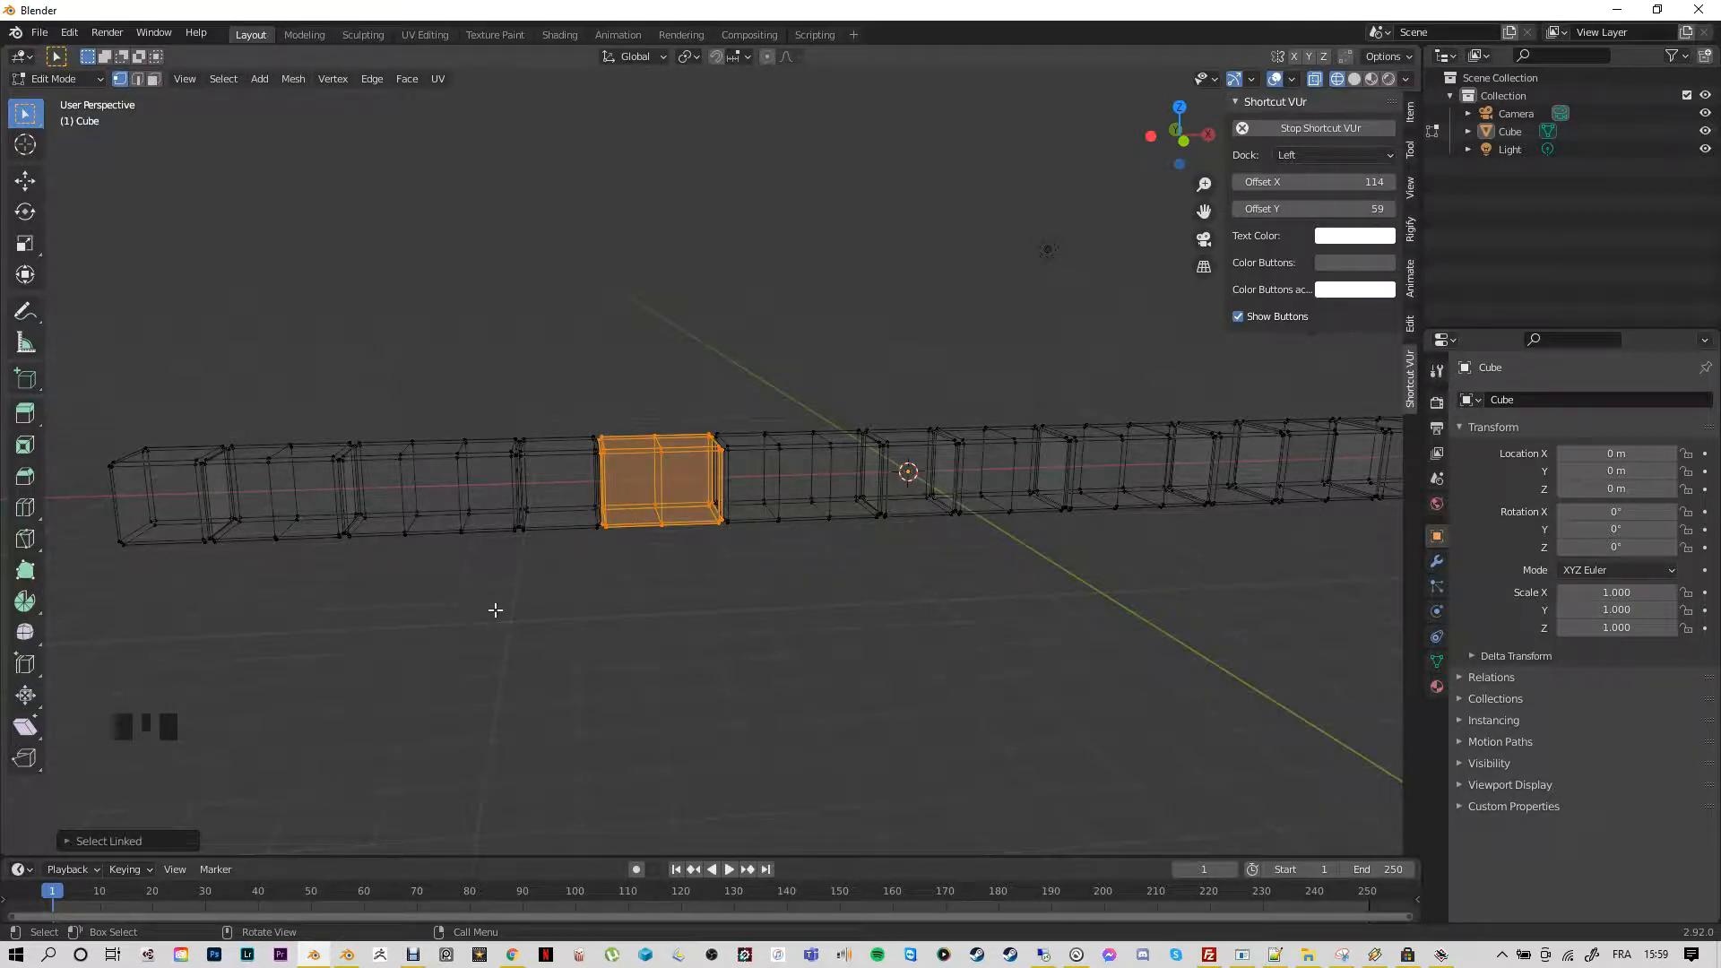
key("a")
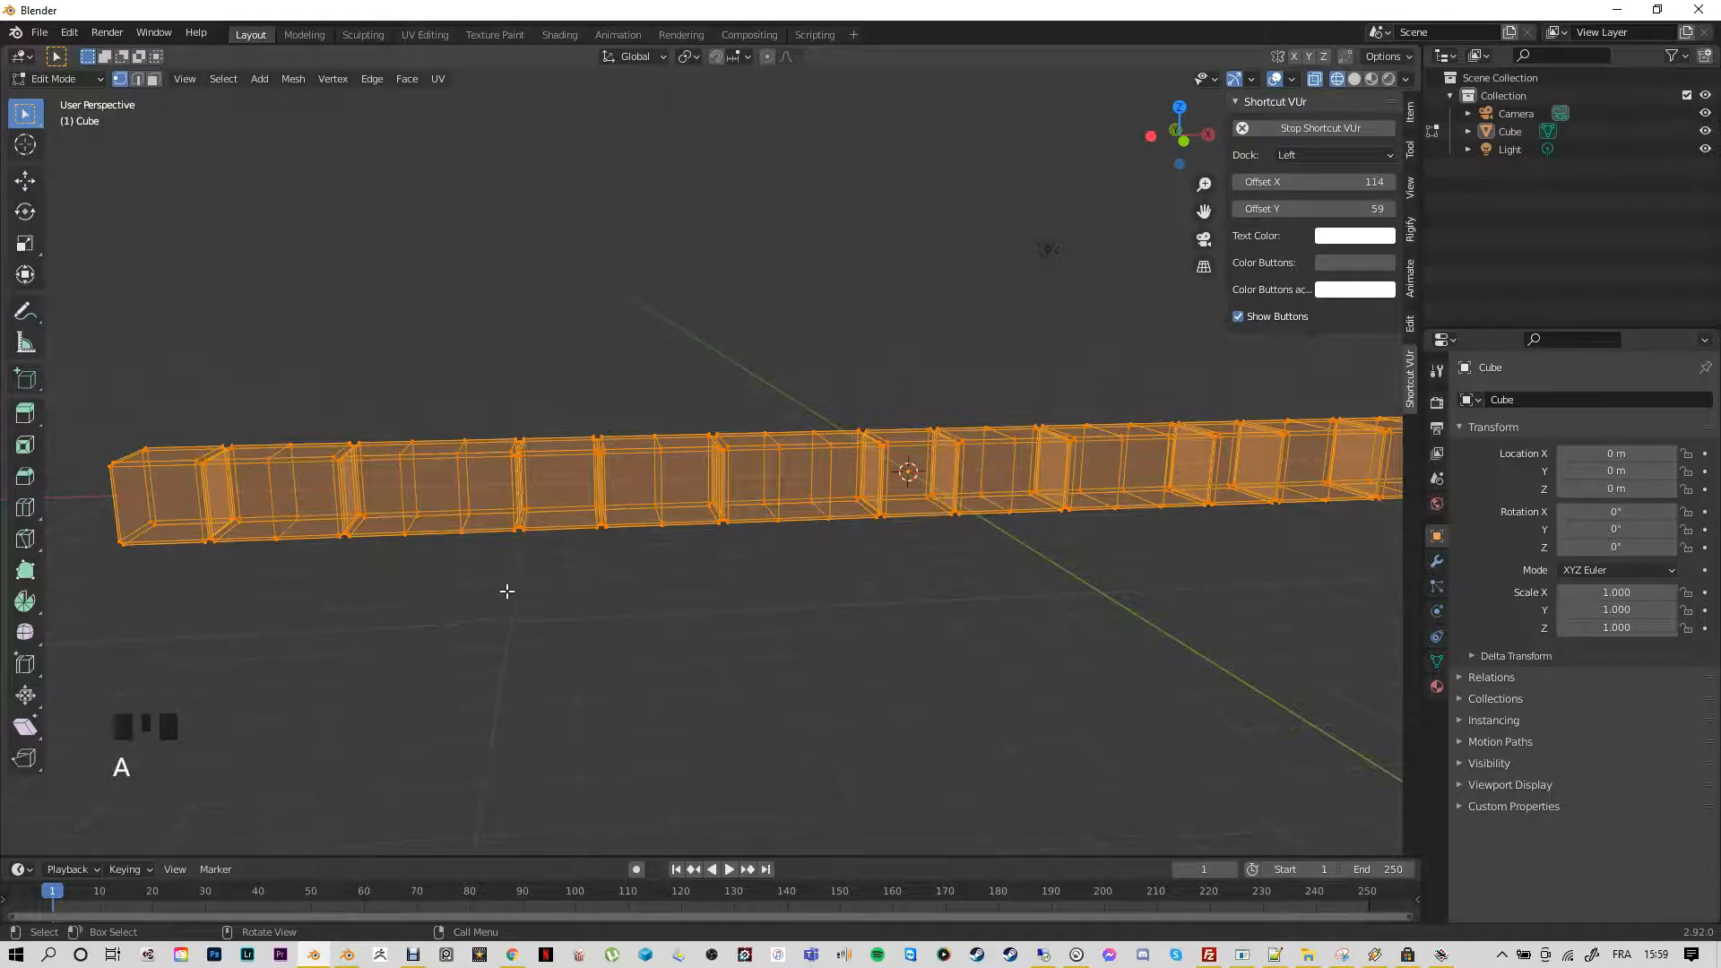
left_click(507, 592)
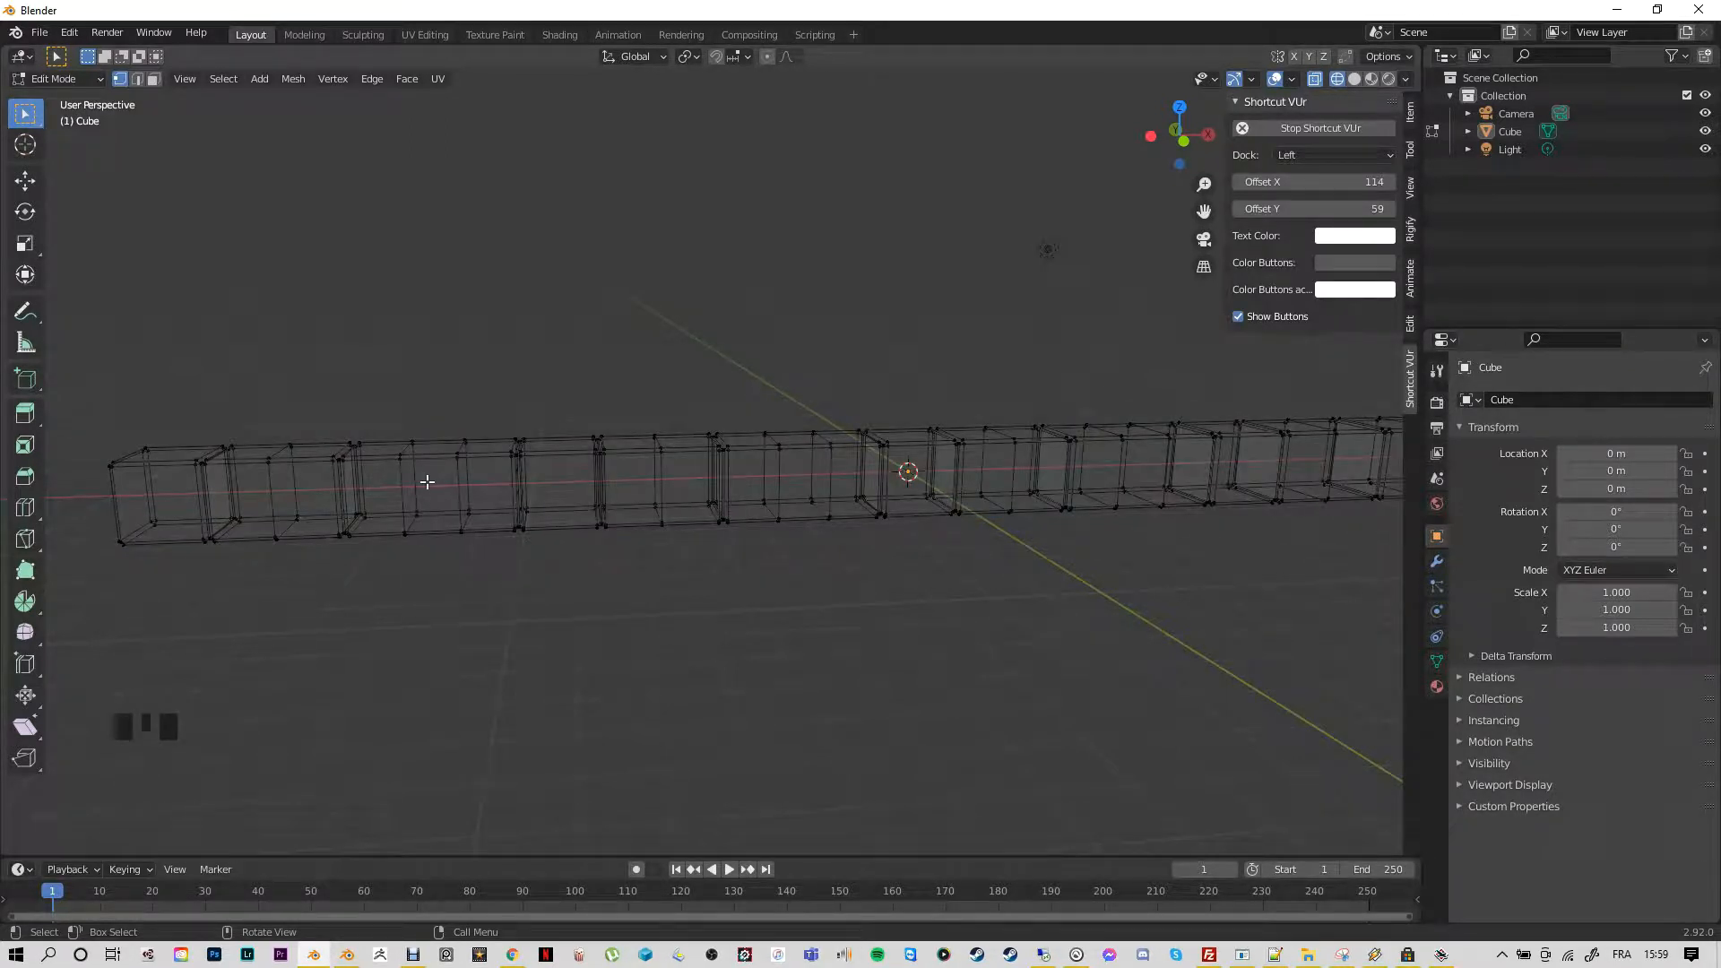
key("l")
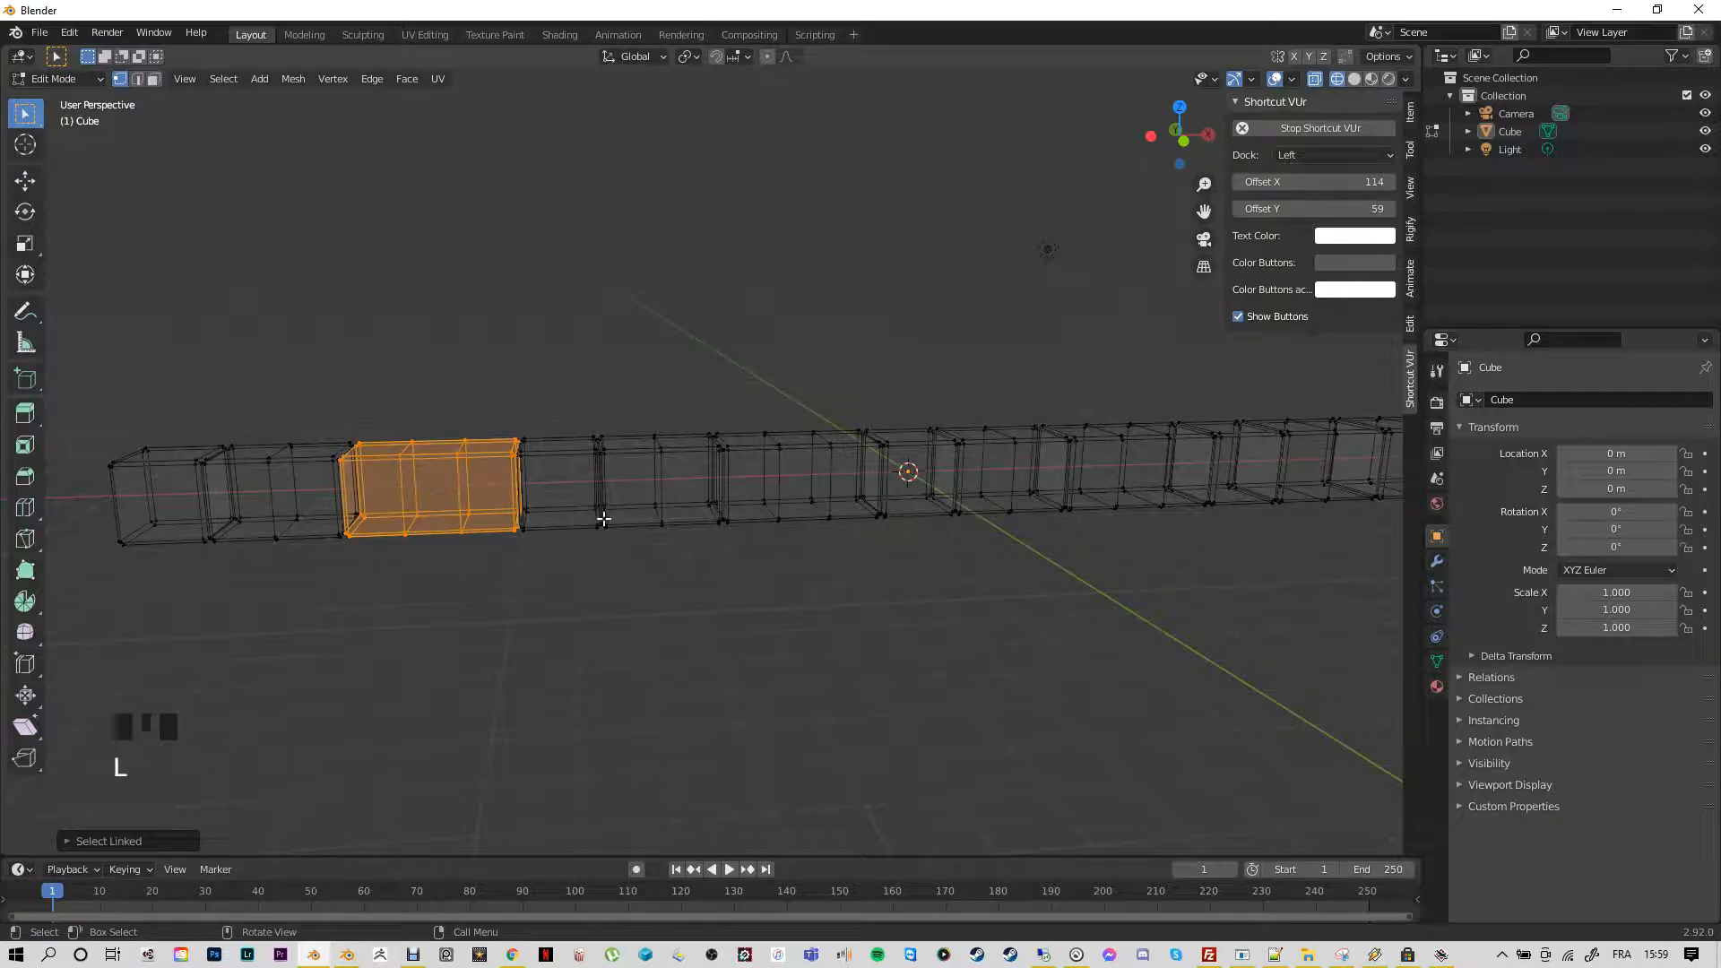
key("l")
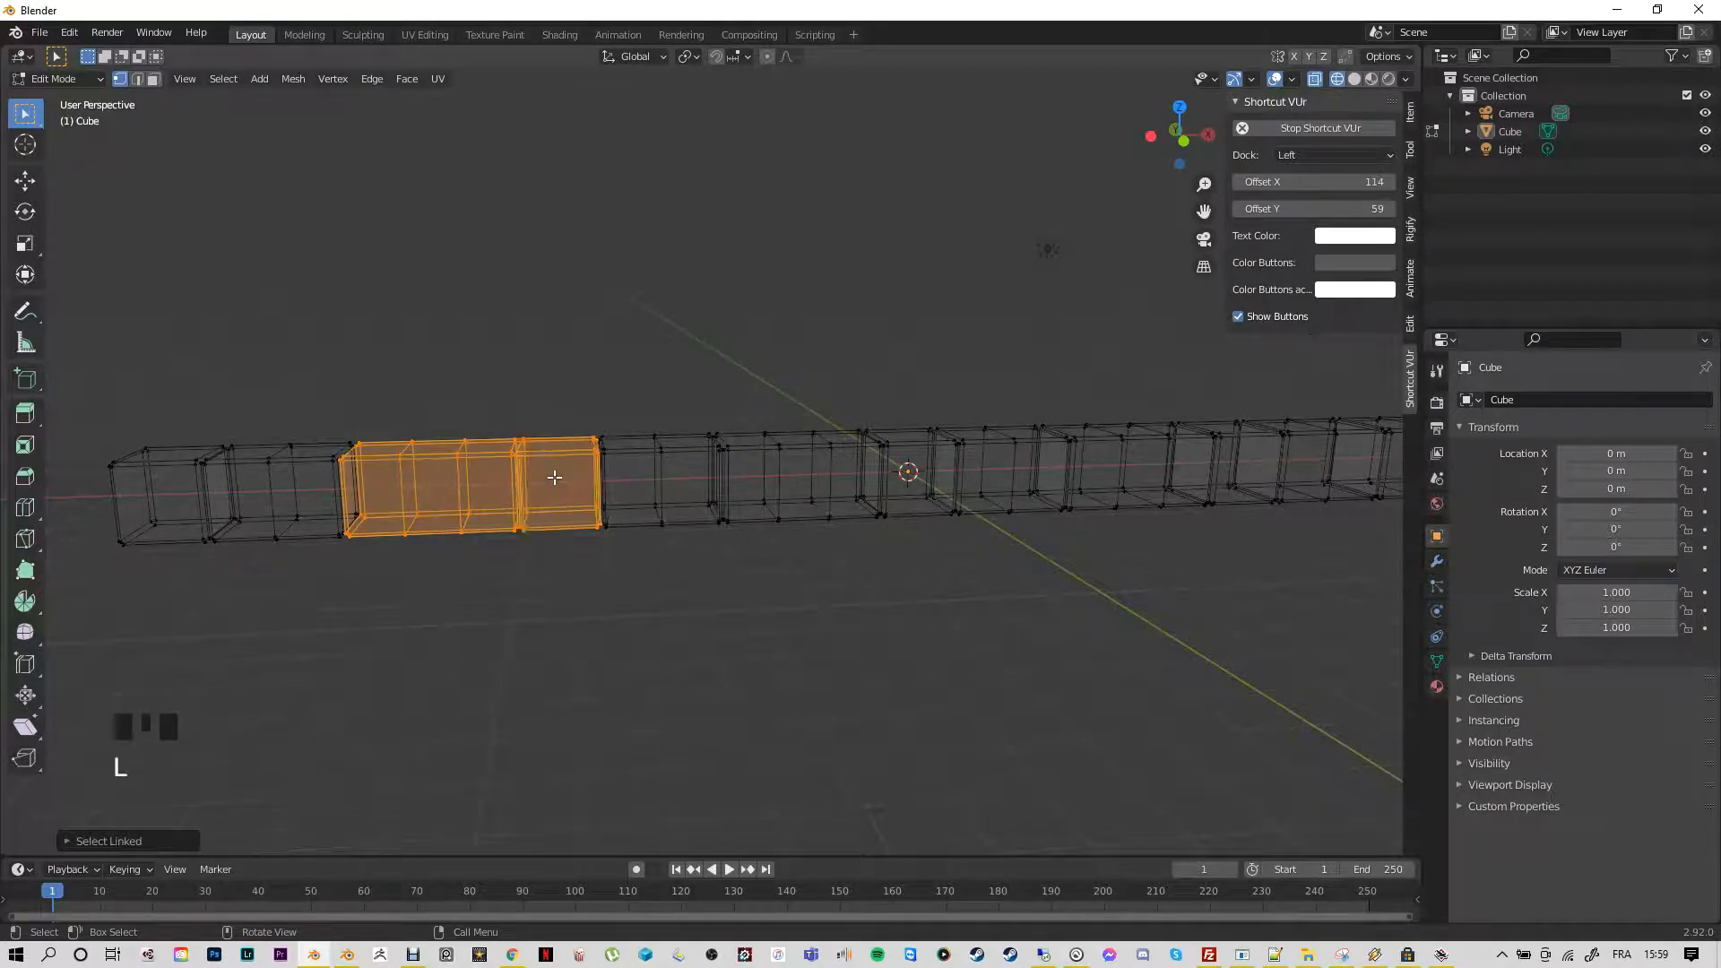
key("l")
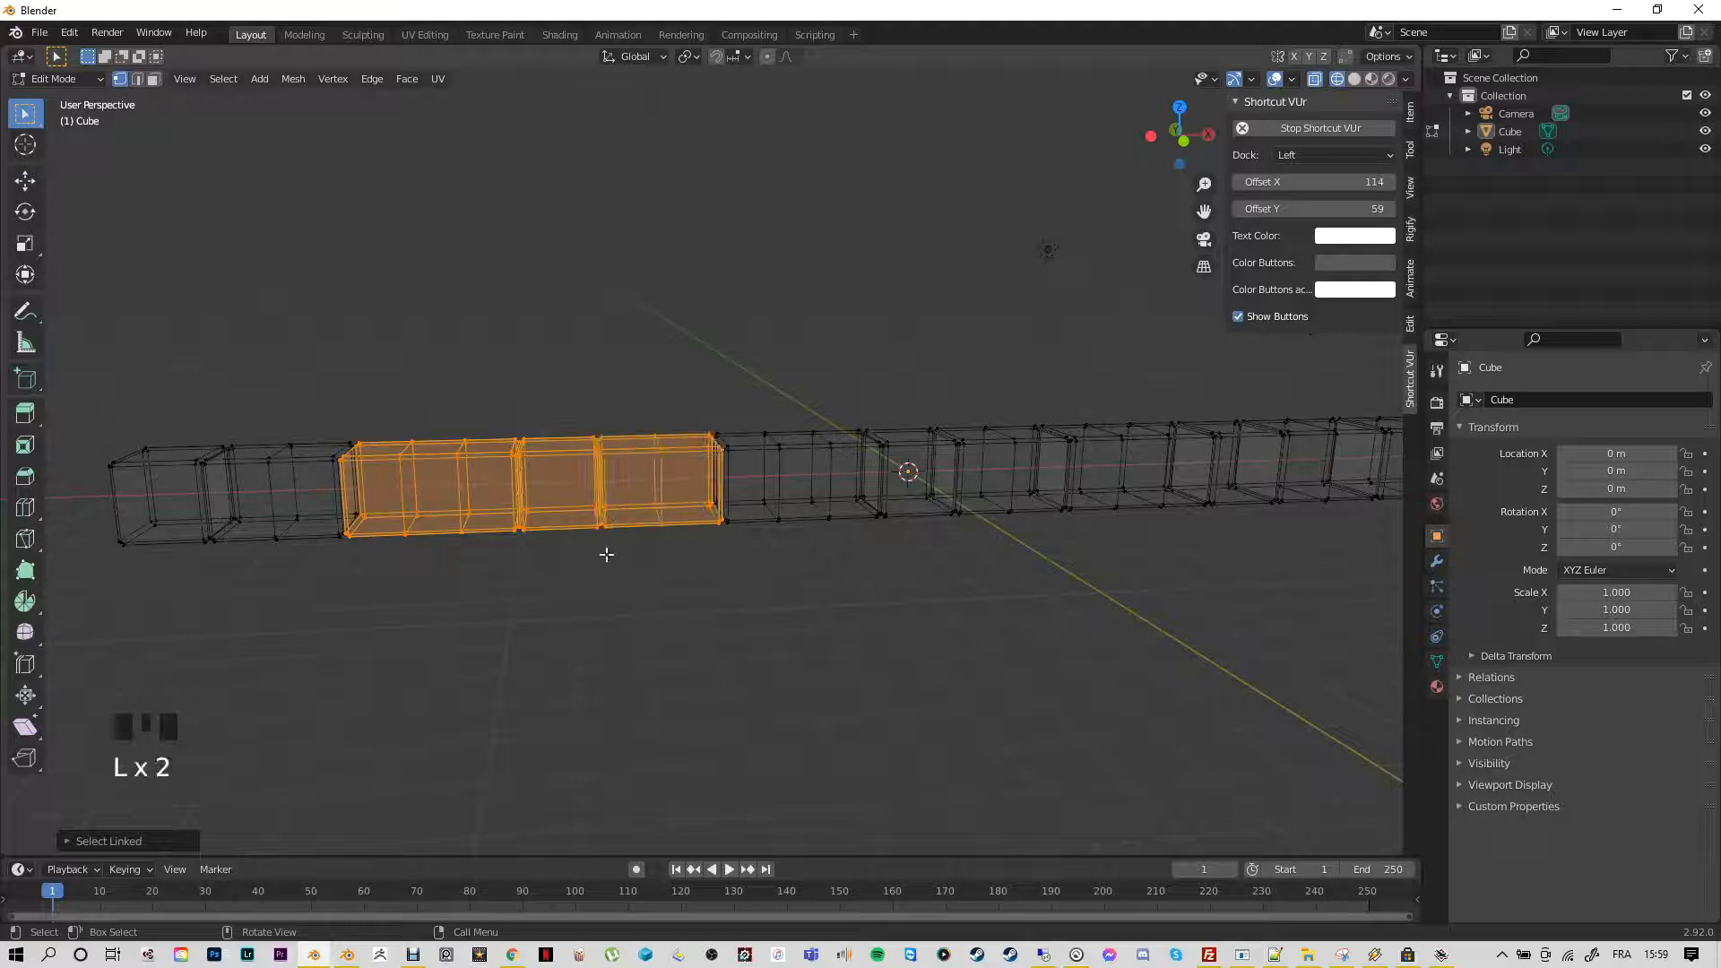
left_click(574, 640)
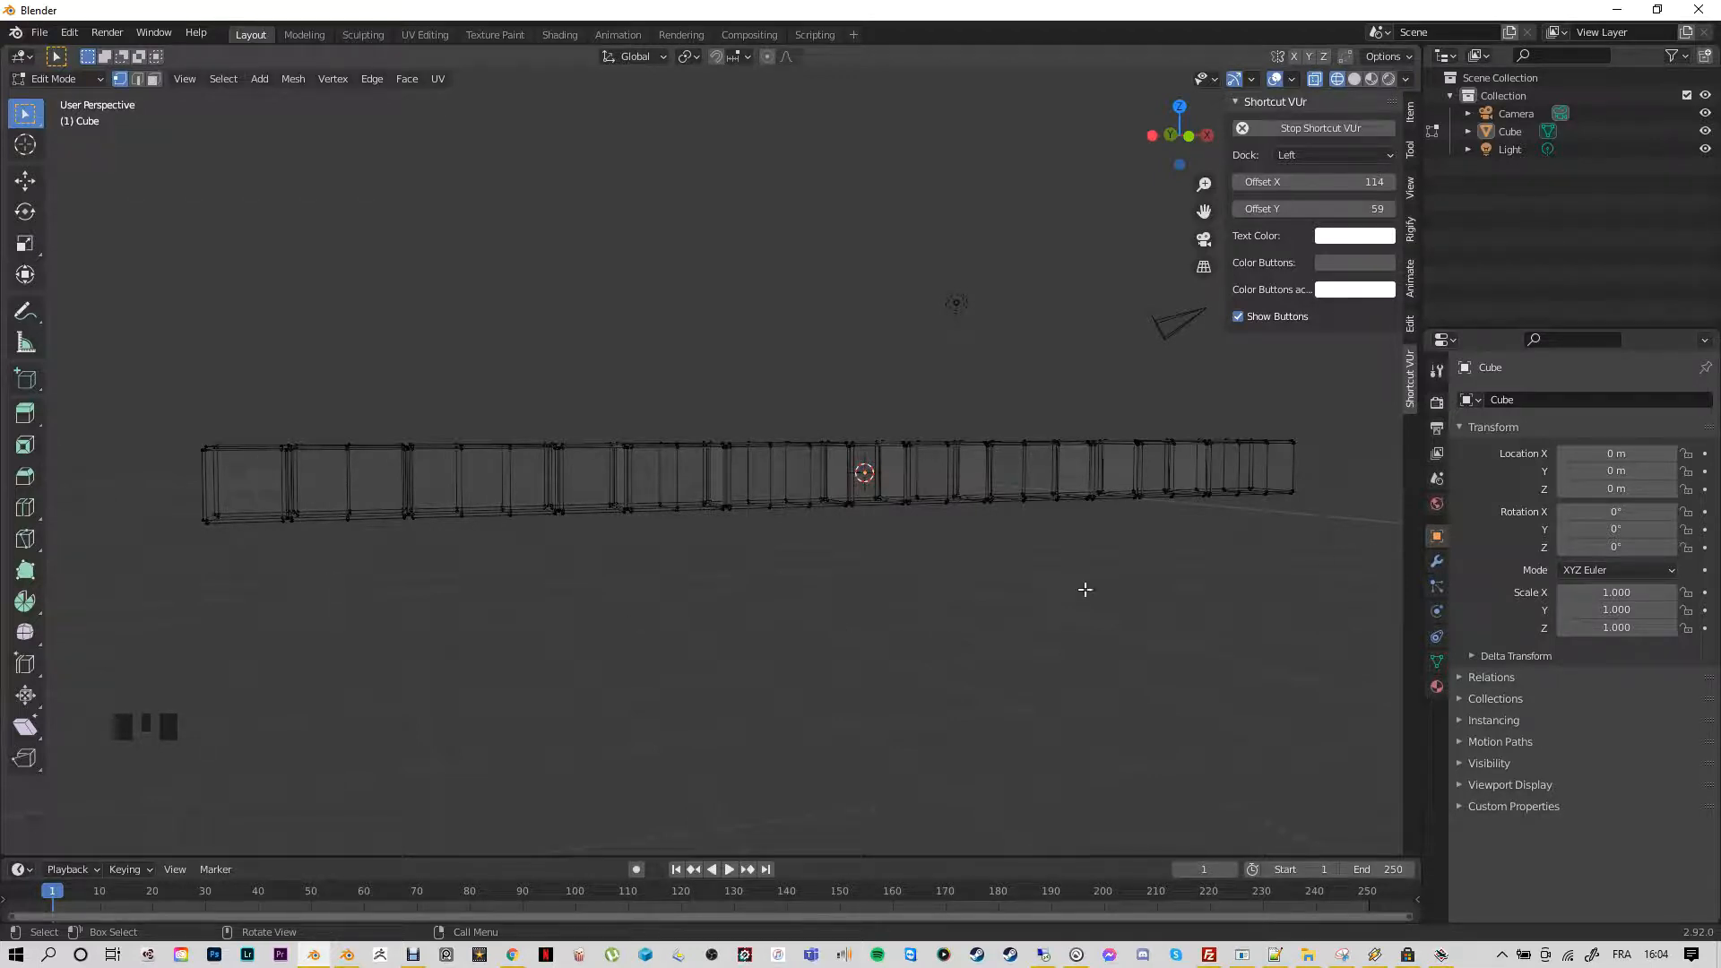
Select the entire row of blocks and move it 18.62 m along global X so its first block sits at the origin
left_click_drag(1342, 615, 153, 363)
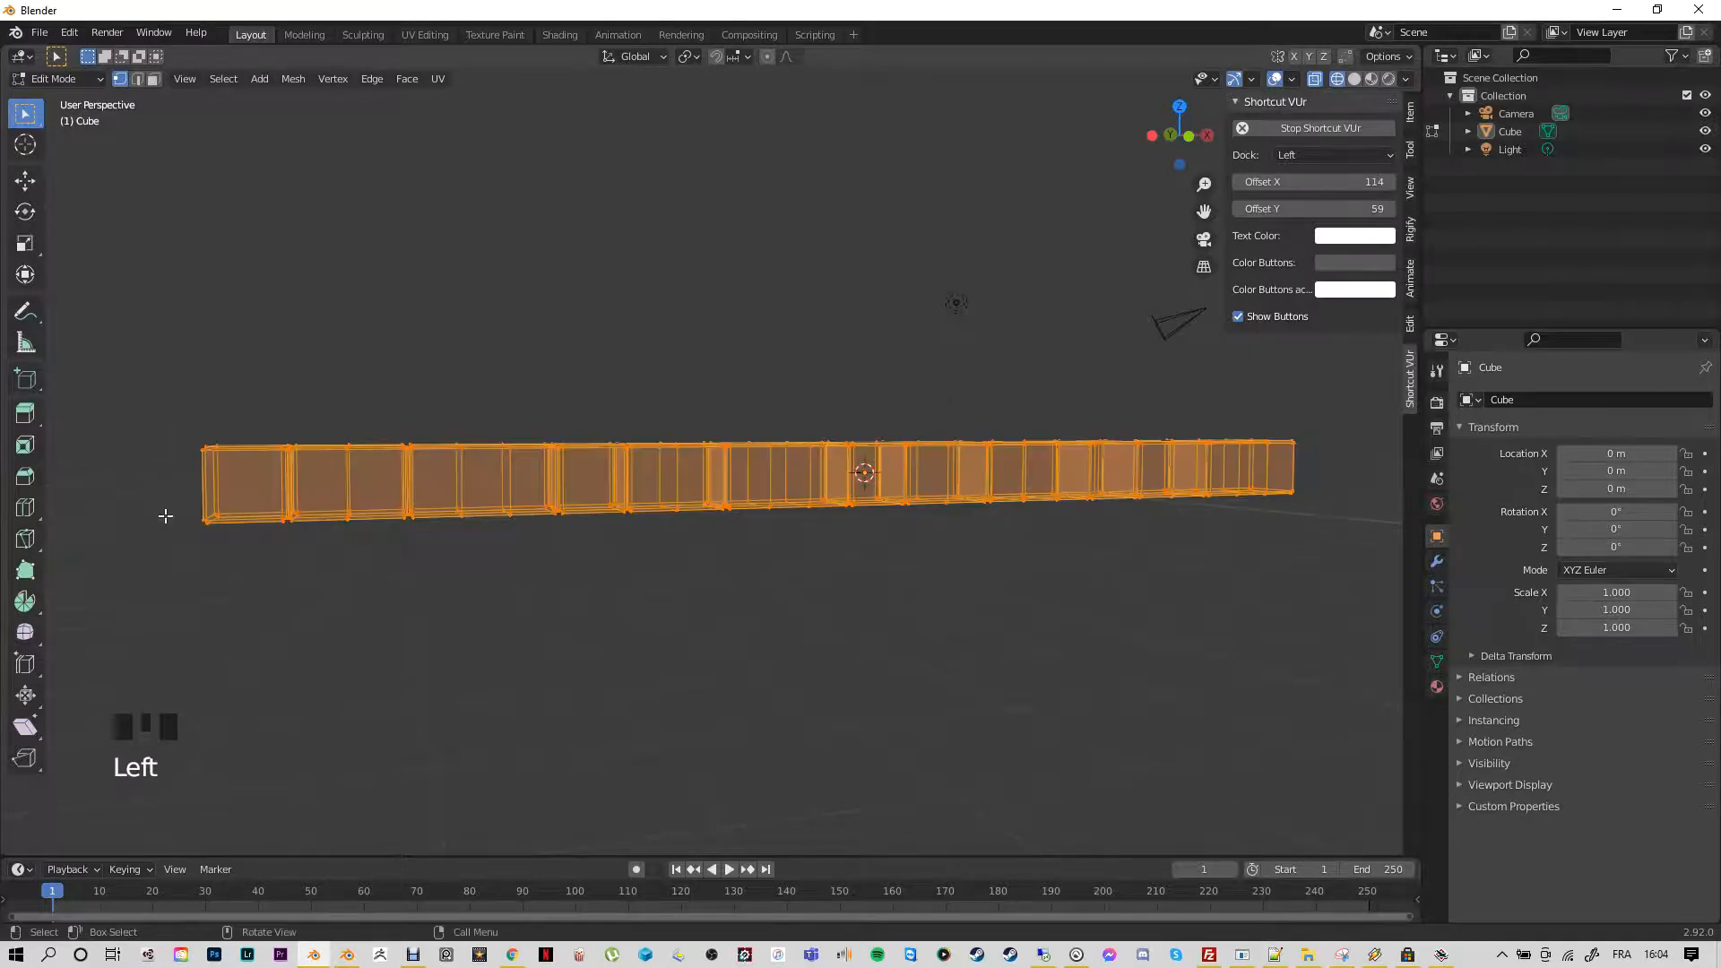
key("KP_1")
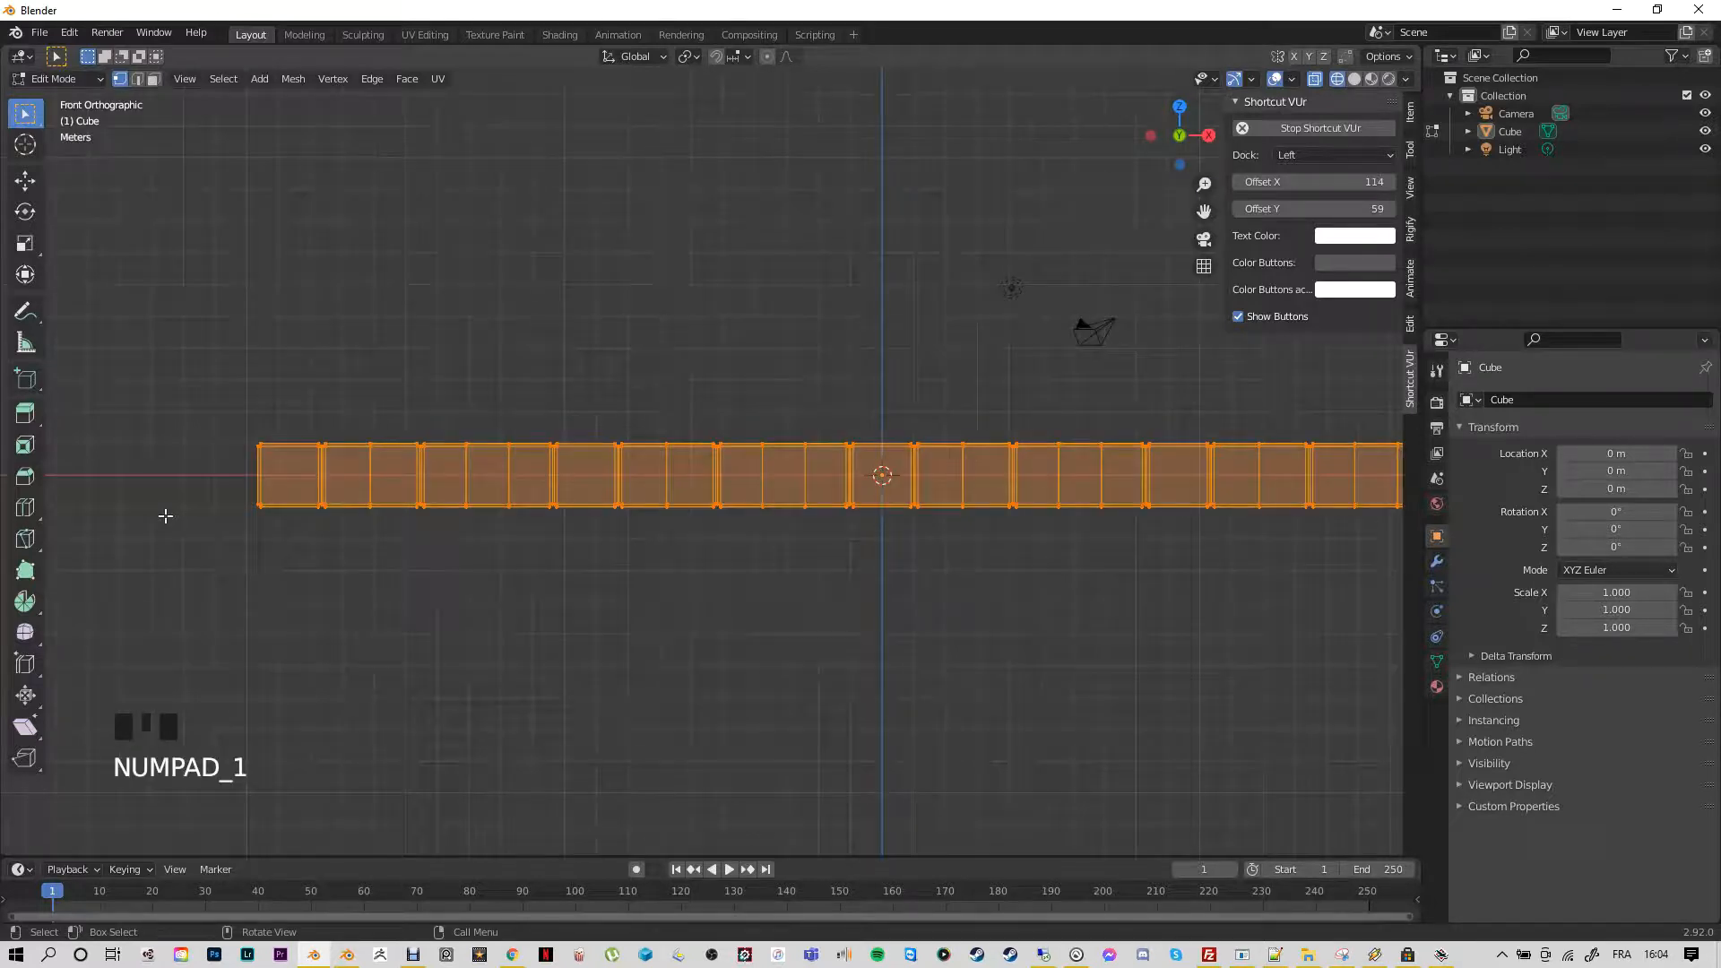
key("g")
key("x")
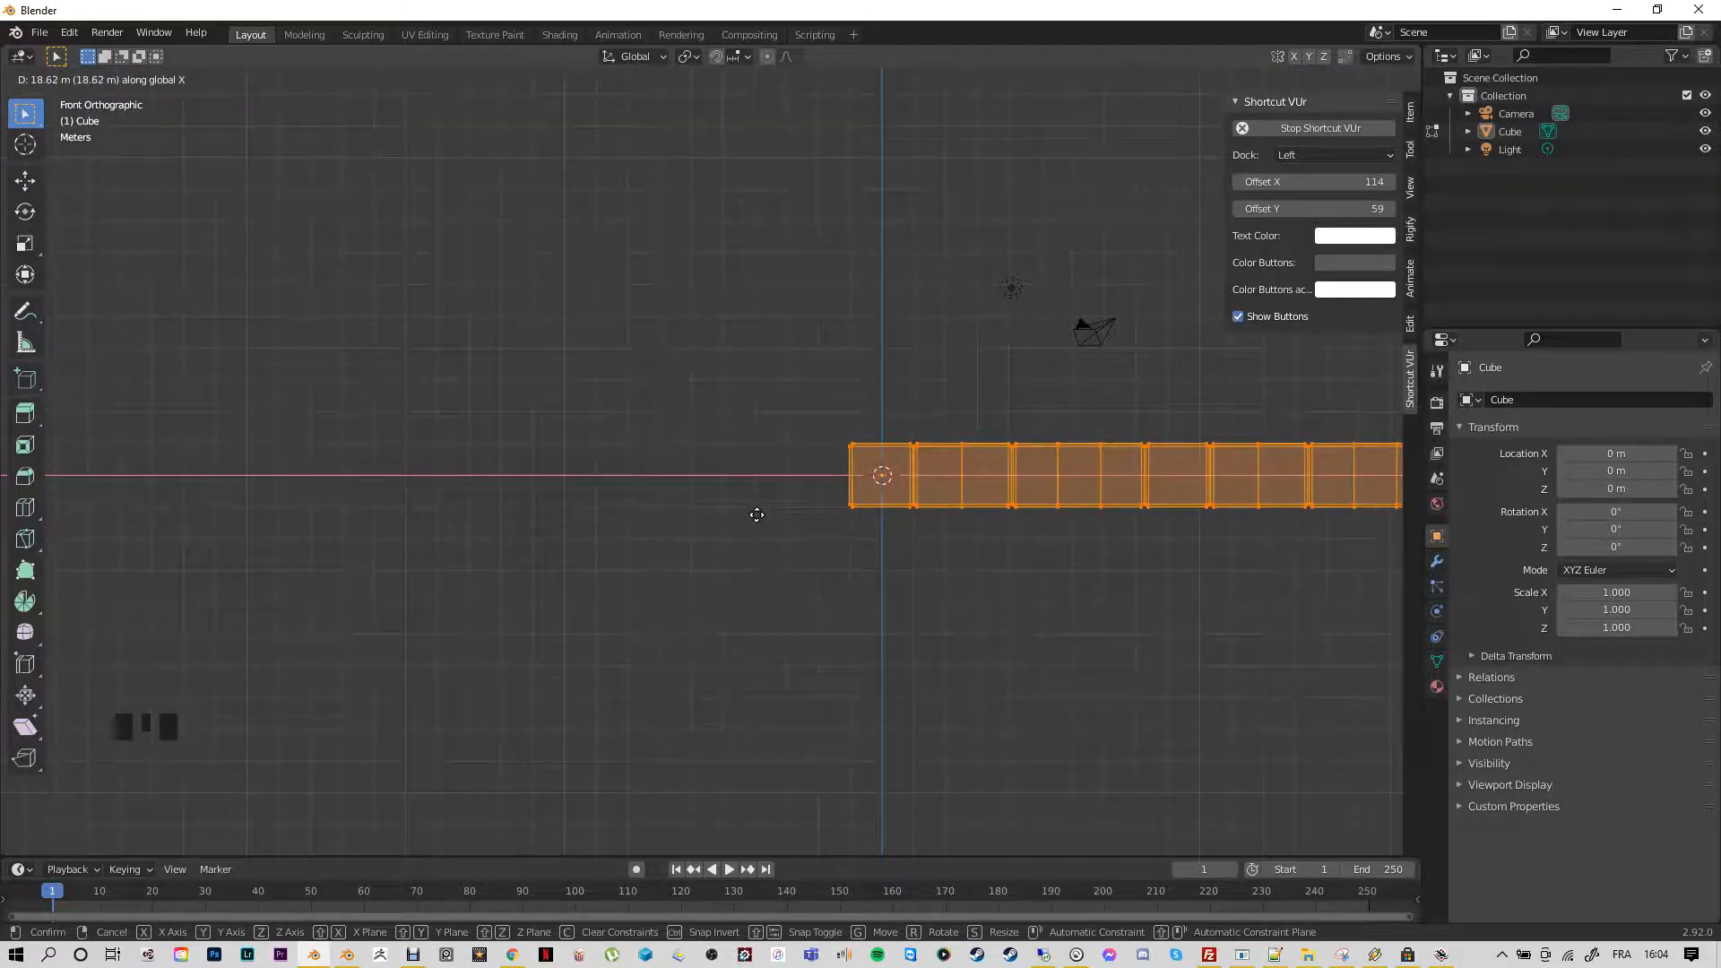
left_click(757, 514)
middle_click_drag(852, 576, 895, 607)
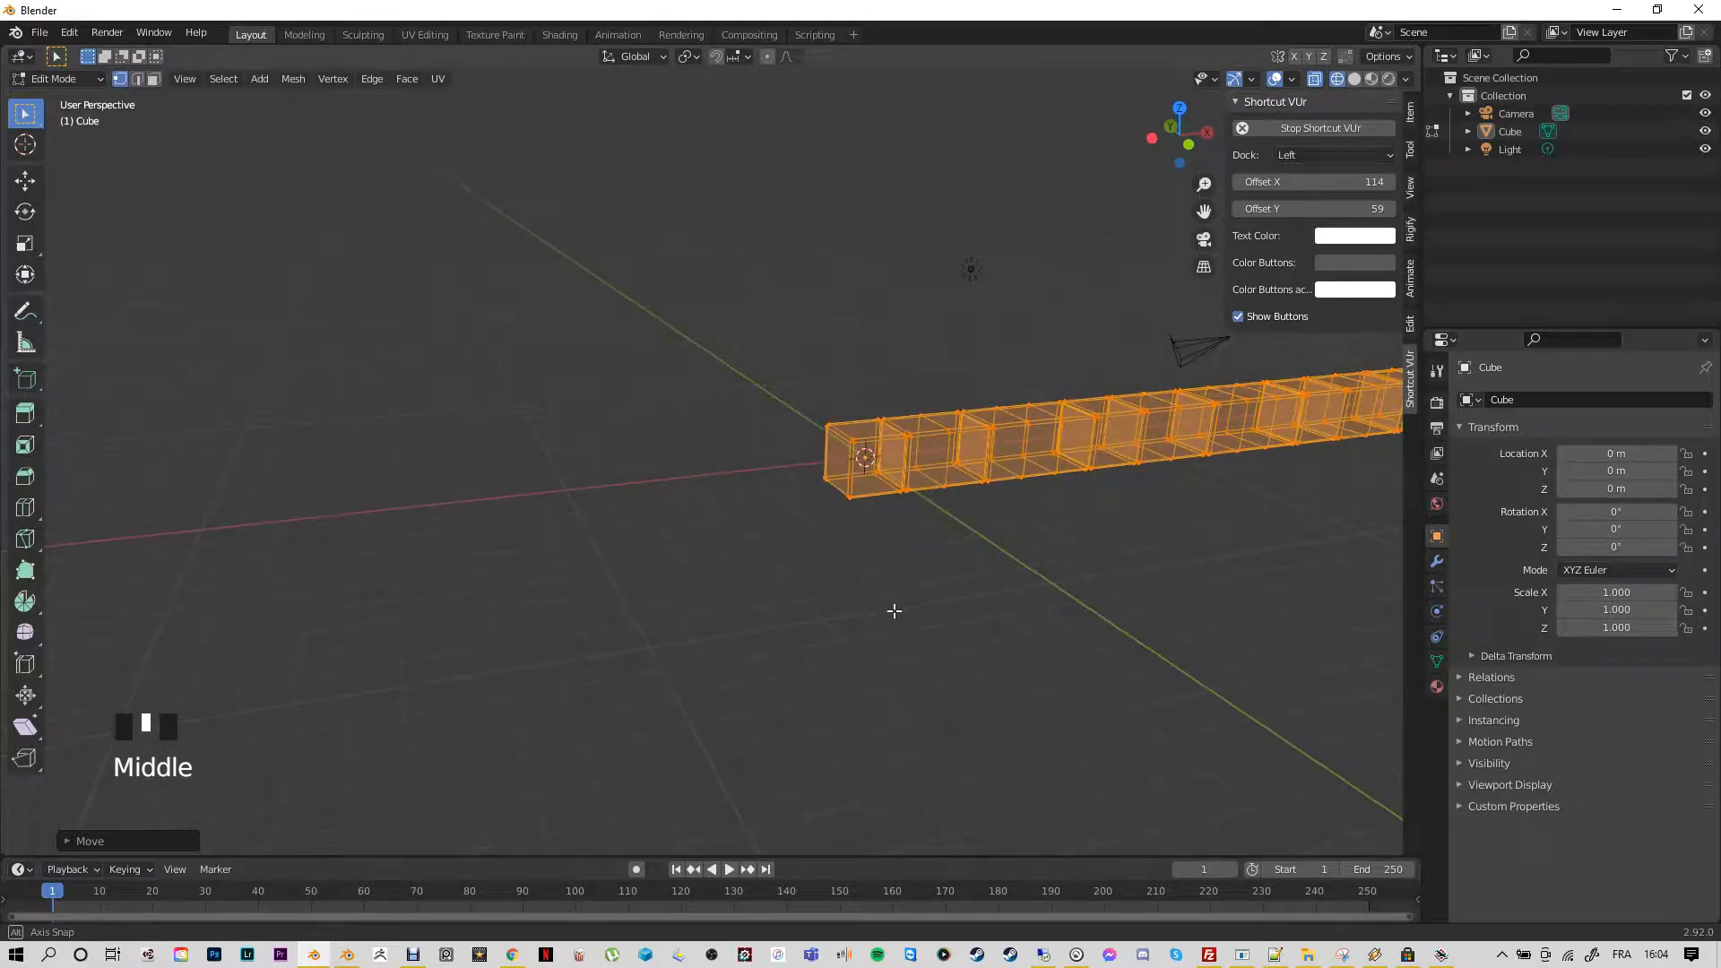
Switch the viewport to solid shading with nothing selected, and open the mesh's Modifier Properties
left_click(1355, 80)
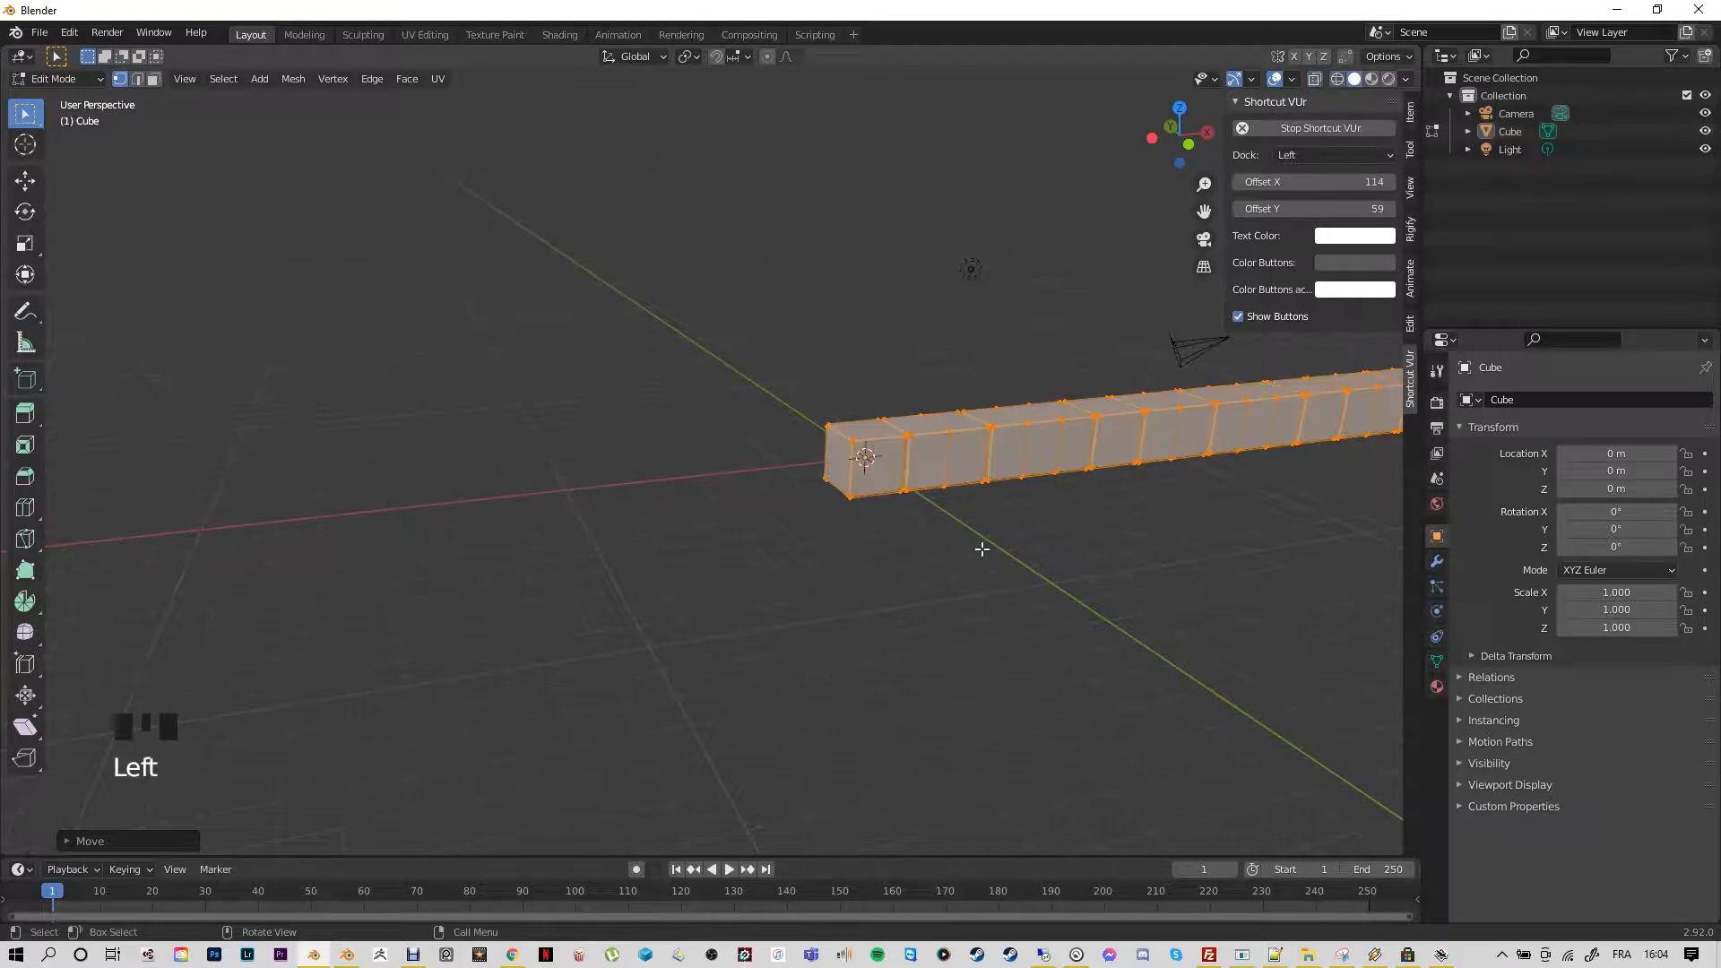
left_click(1071, 538)
middle_click_drag(1116, 530, 1079, 495)
middle_click(1079, 530)
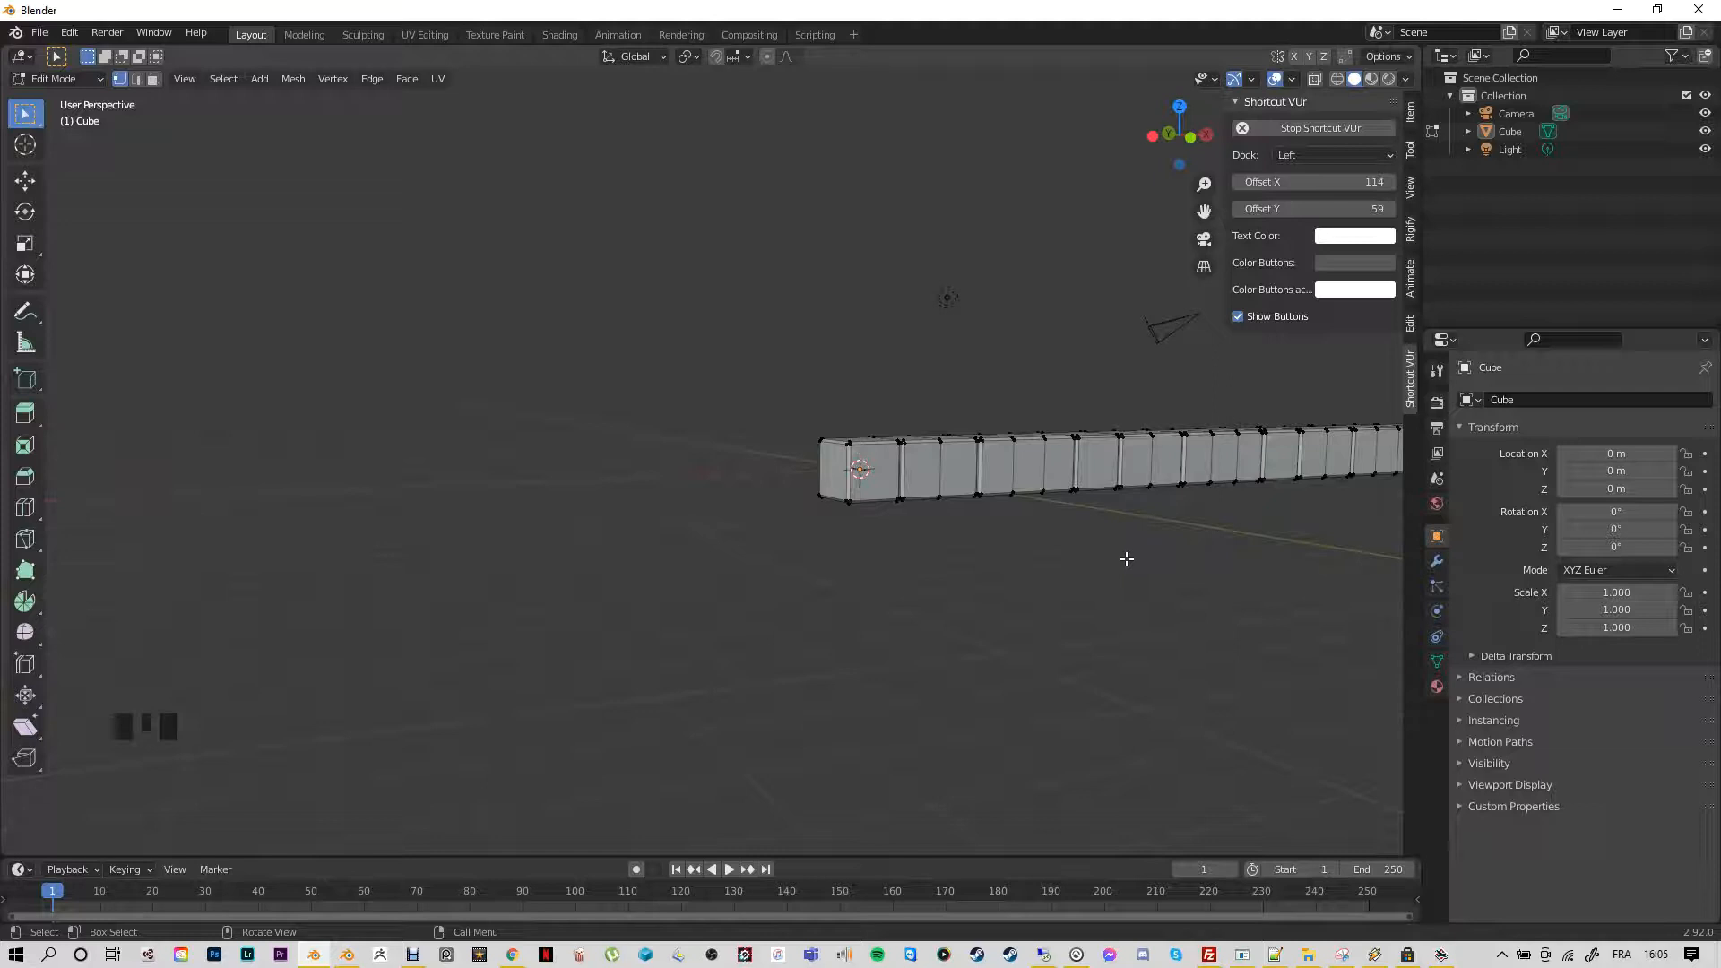
left_click(1438, 563)
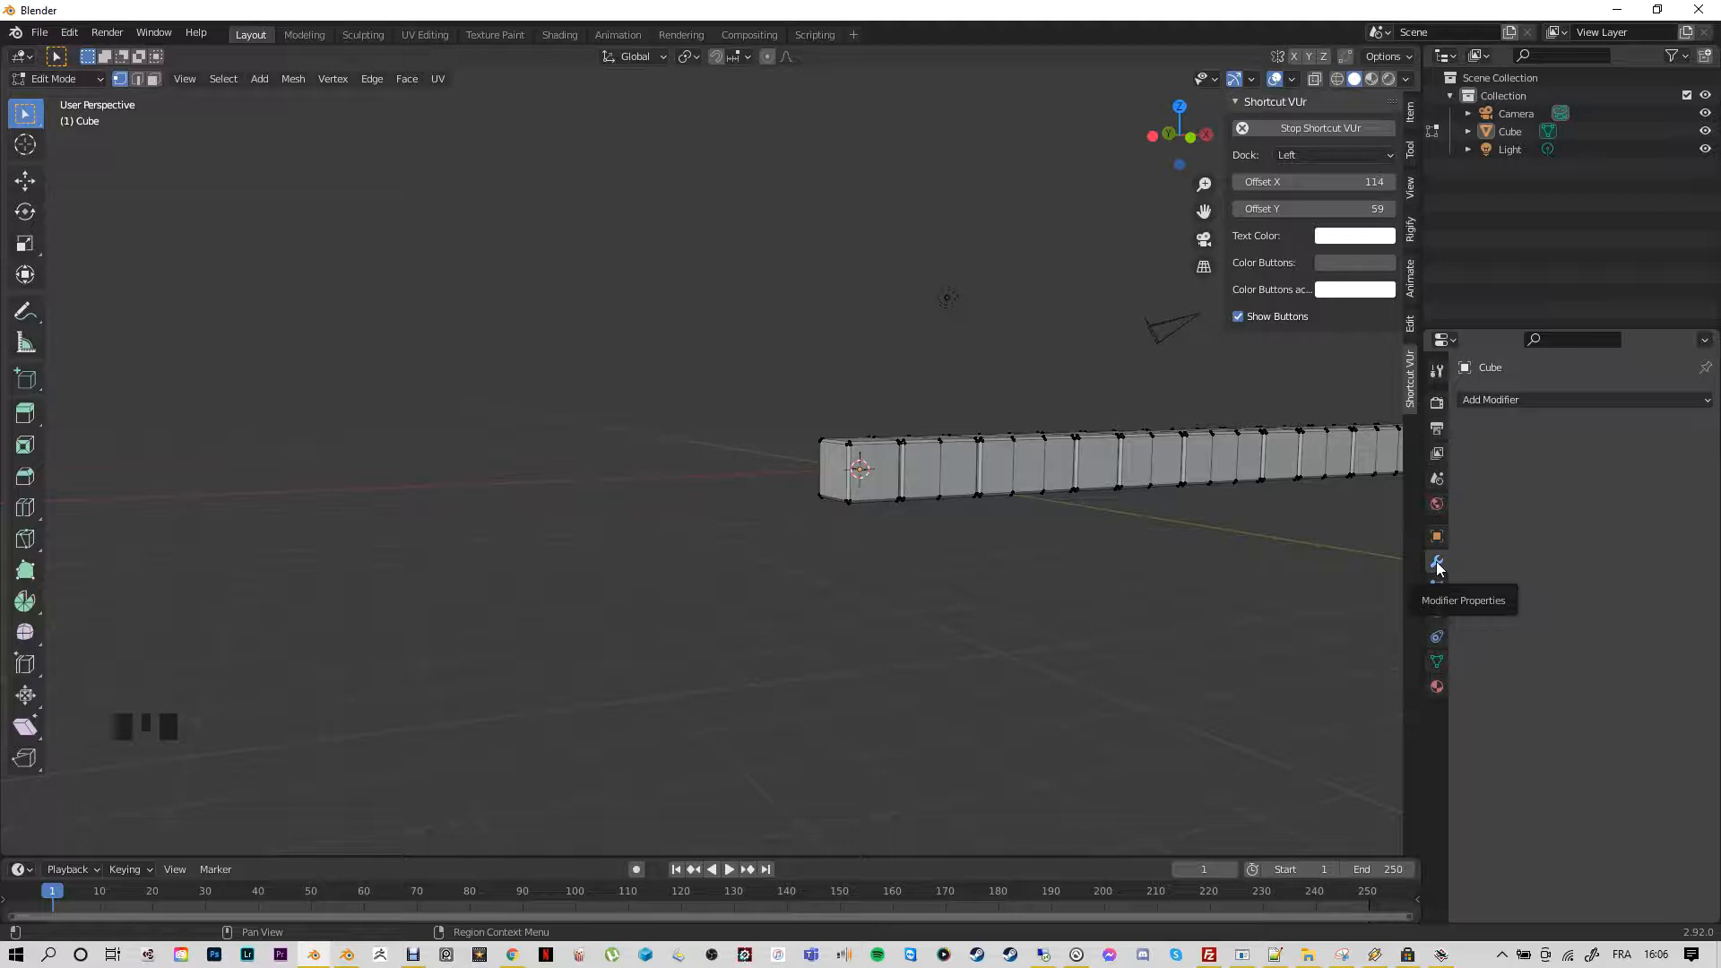
Select the entire row of blocks so that every vertex in the mesh is included
left_click(1709, 405)
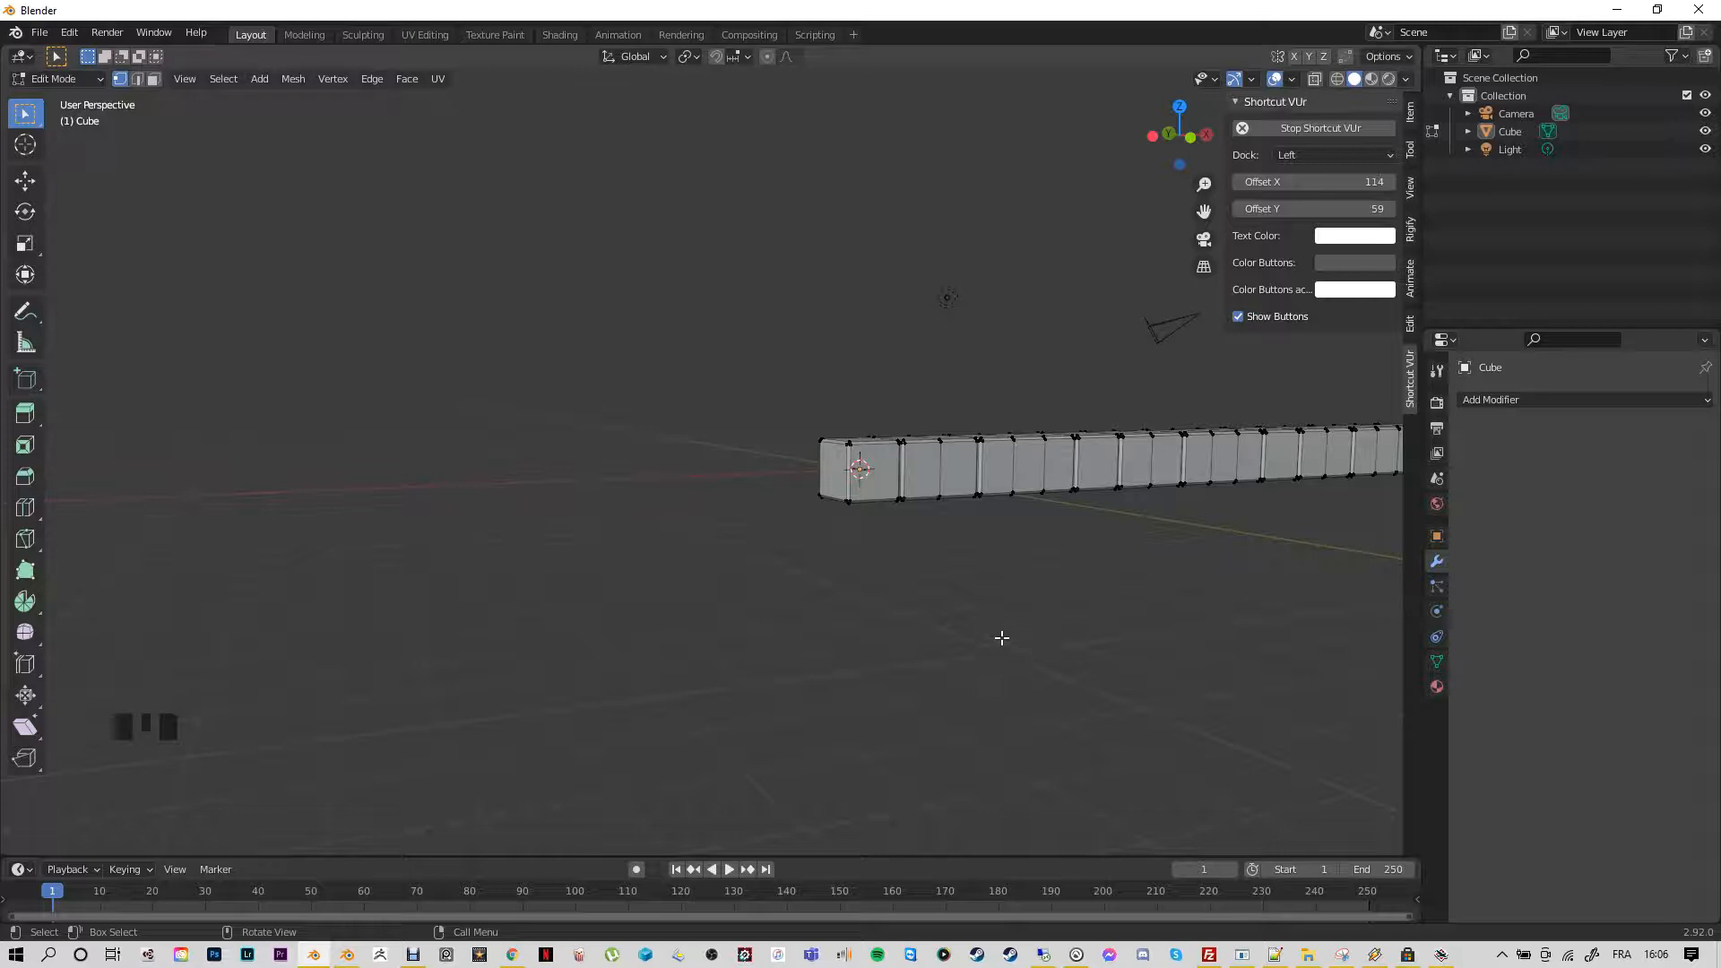
middle_click_drag(1018, 615, 600, 637, "shift")
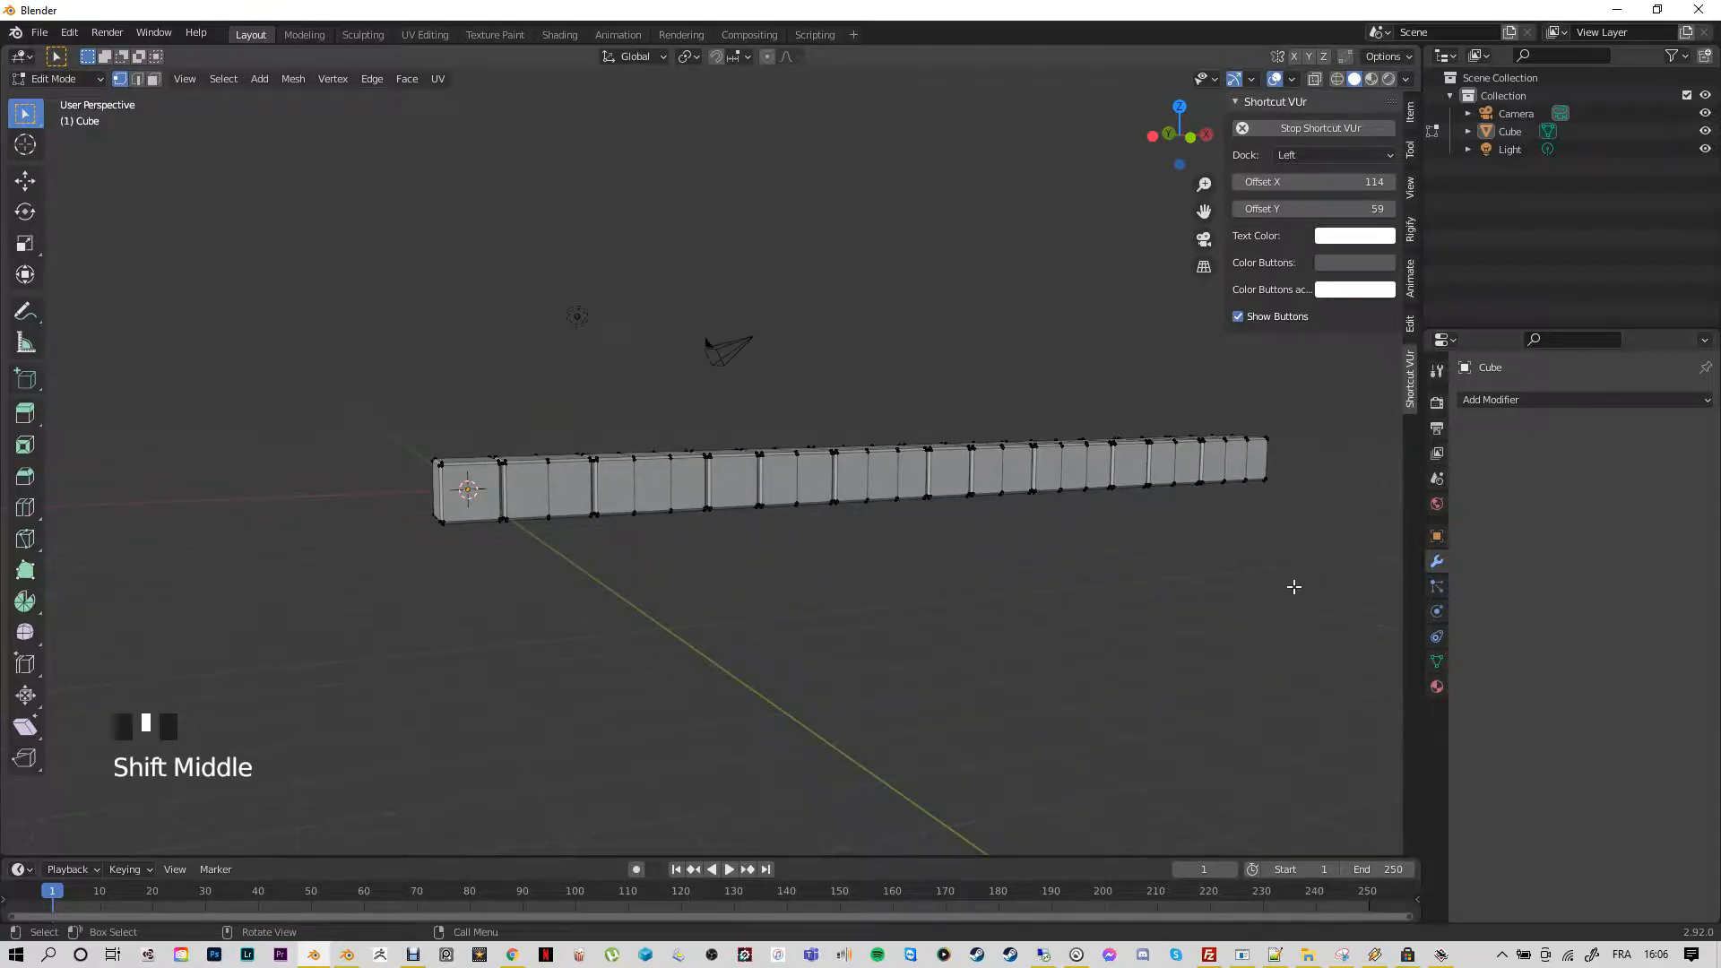
key("a")
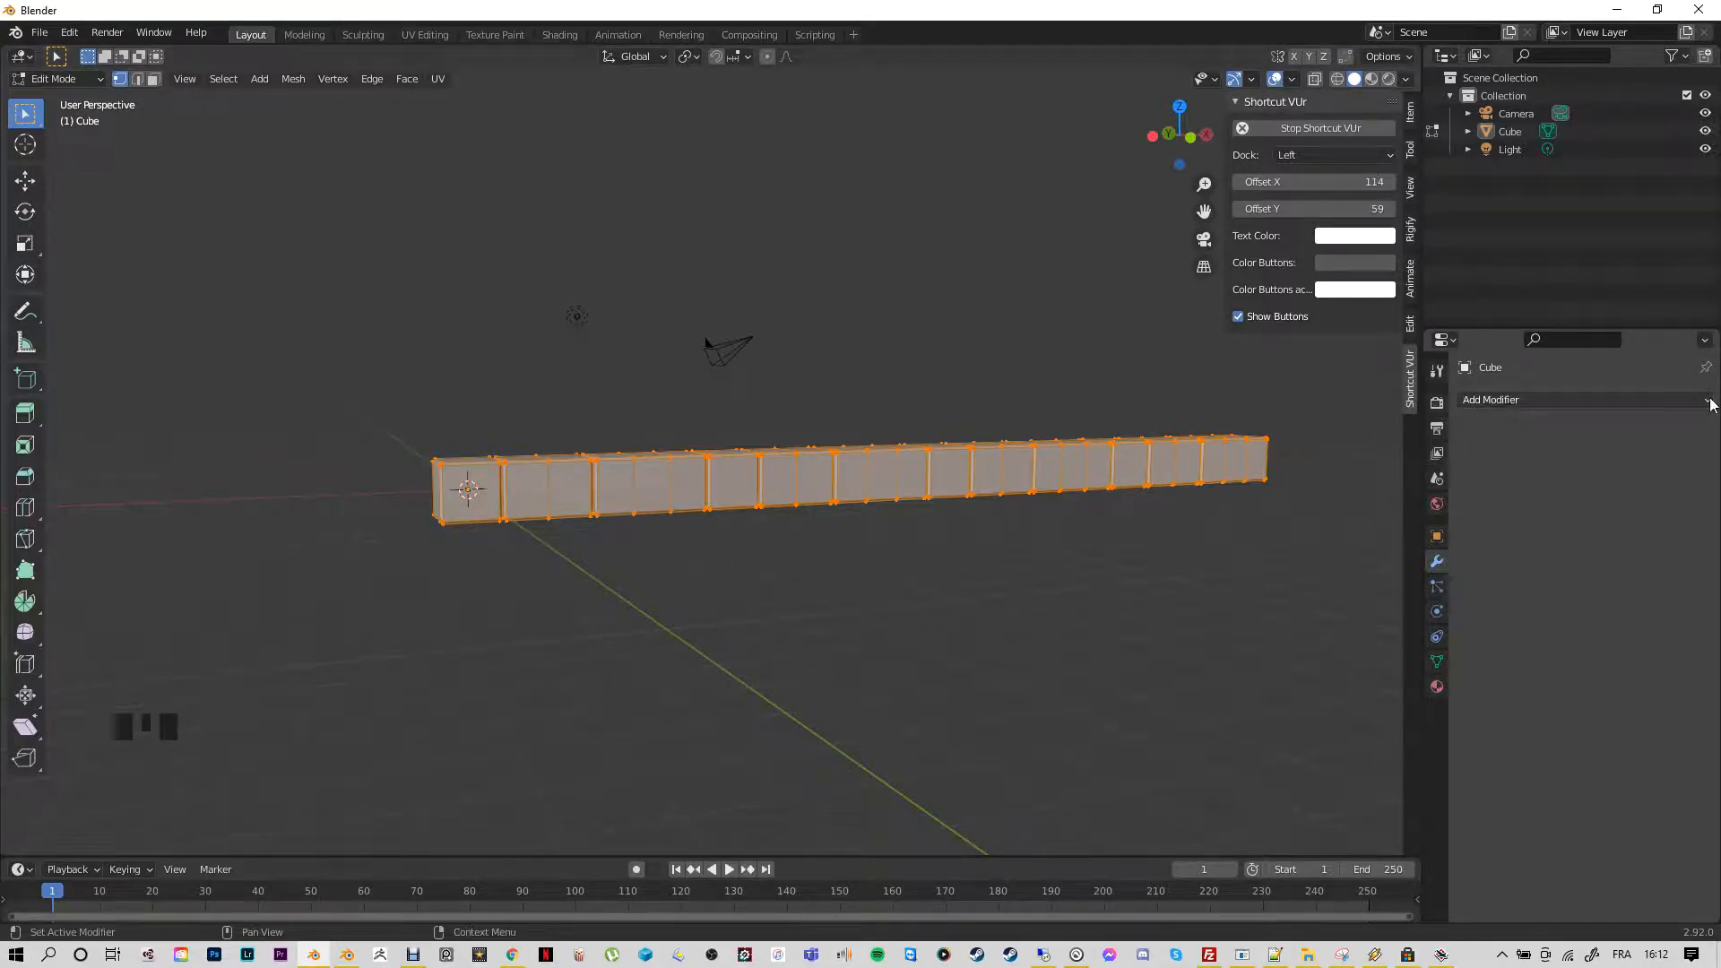
Try a Simple Deform modifier on the row, comparing its Twist and Bend modes, and remove the modifier
left_click(1640, 403)
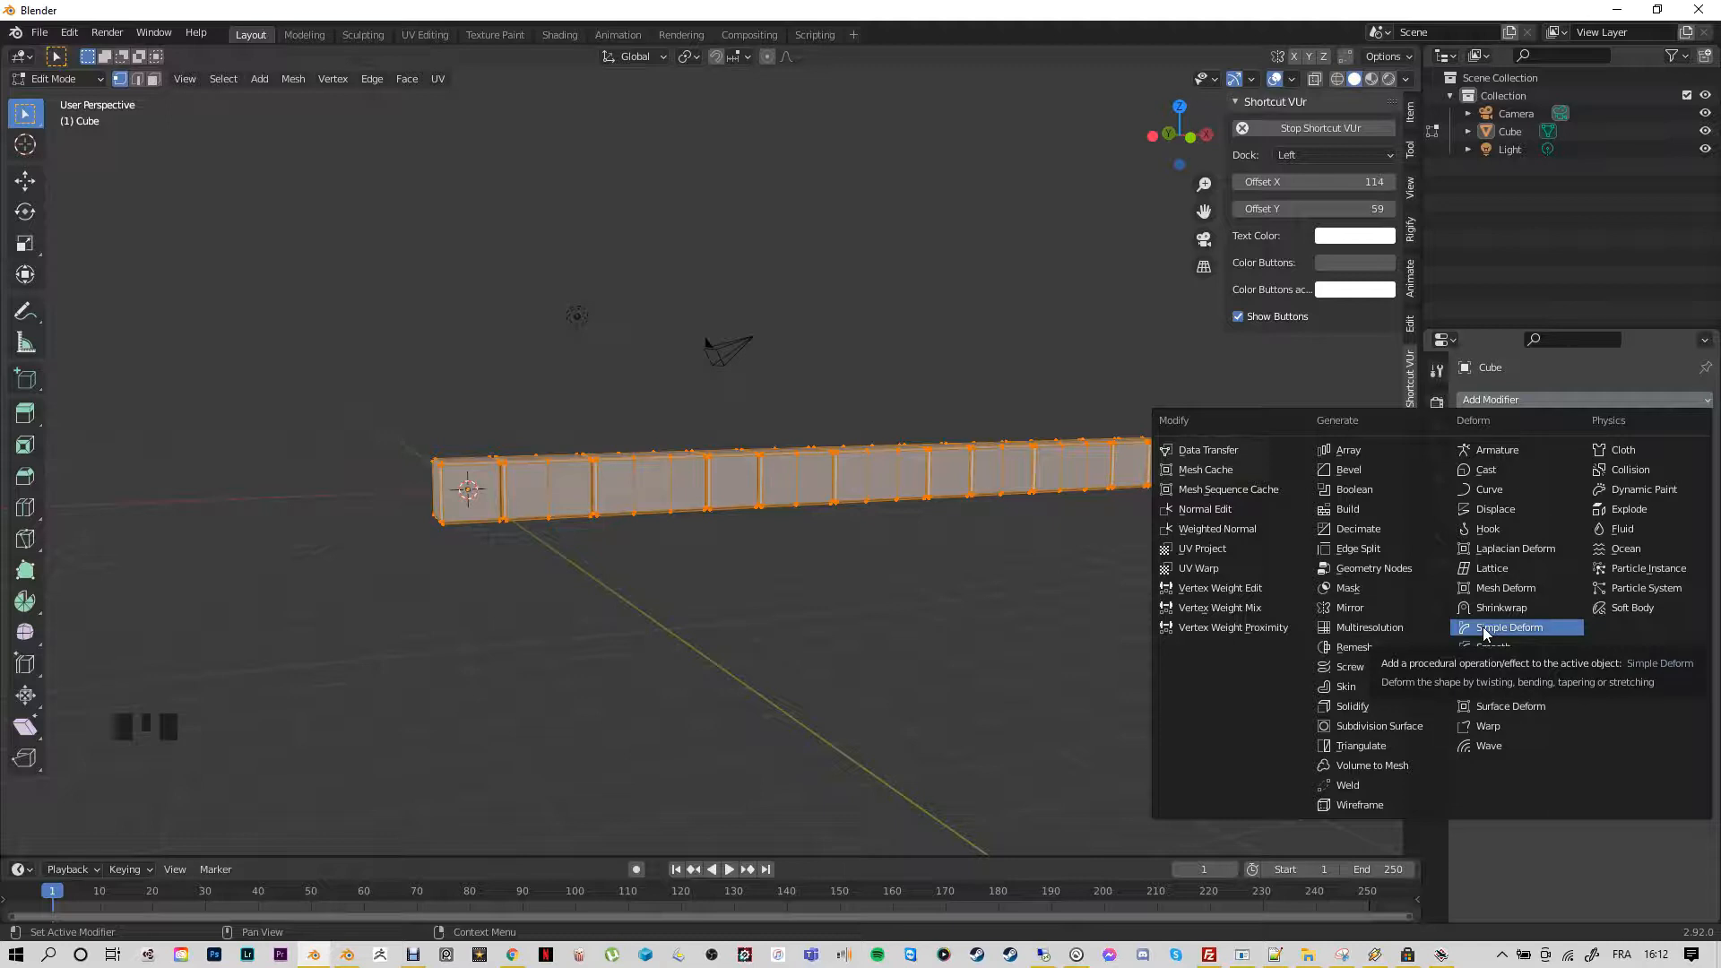
left_click(1488, 629)
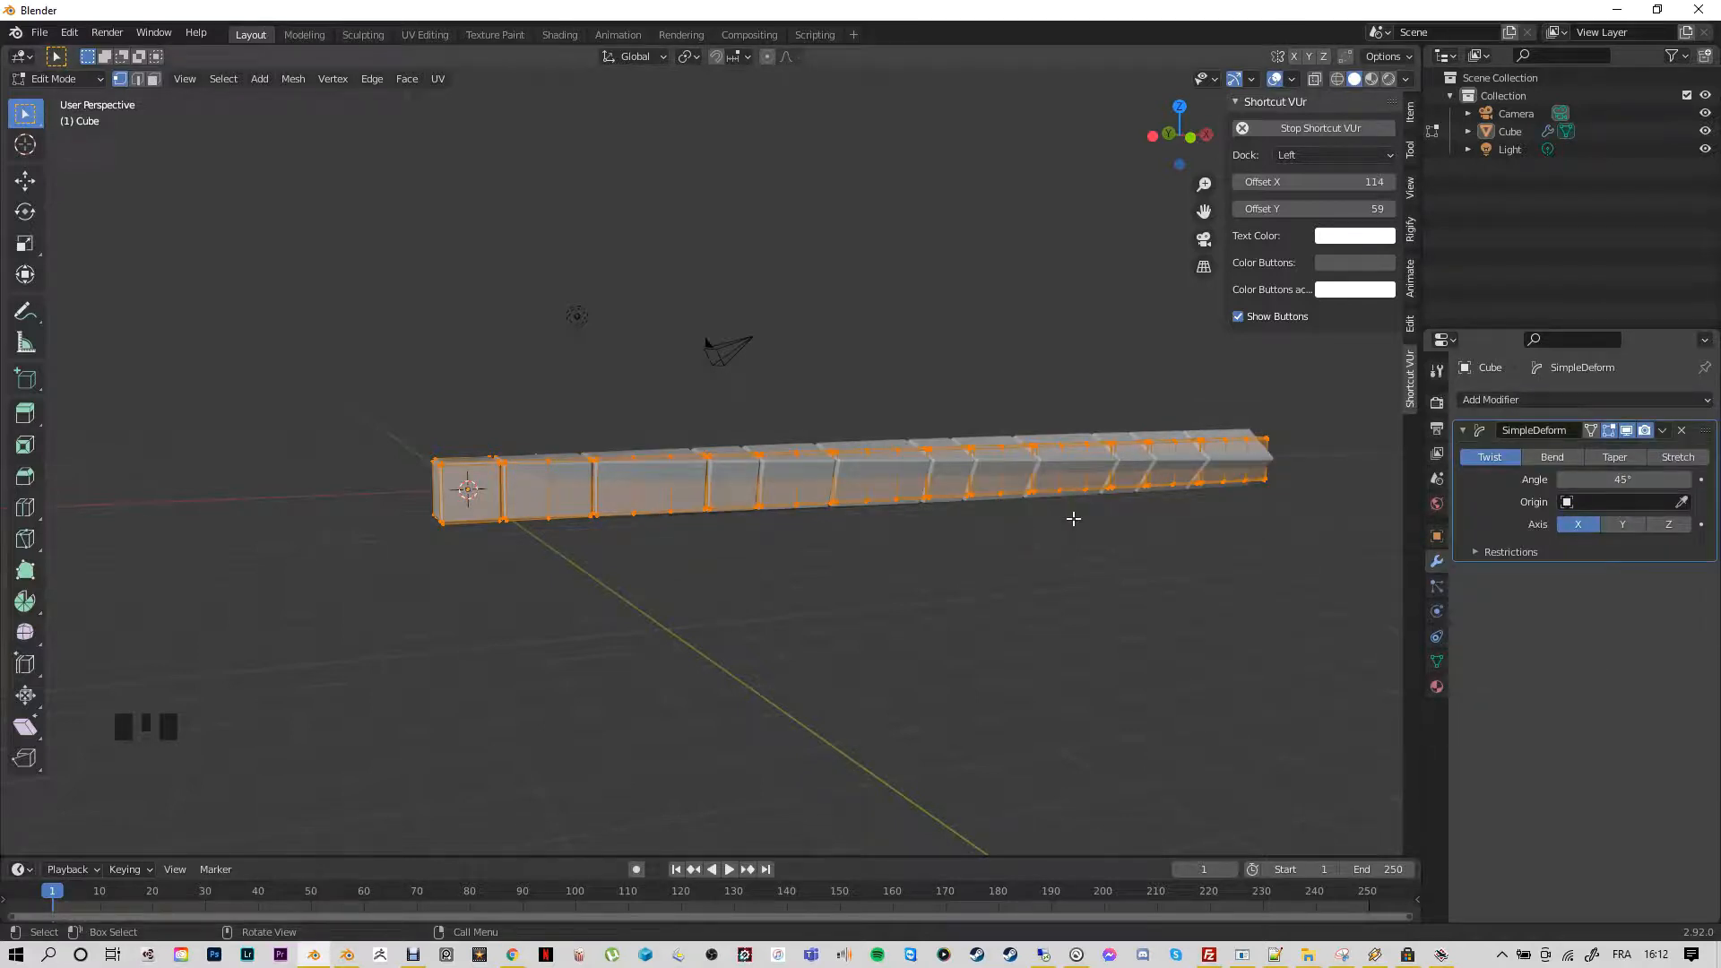
mouse_move(1073, 518)
middle_mouse_down()
mouse_move(1045, 541)
mouse_move(1073, 536)
middle_mouse_up()
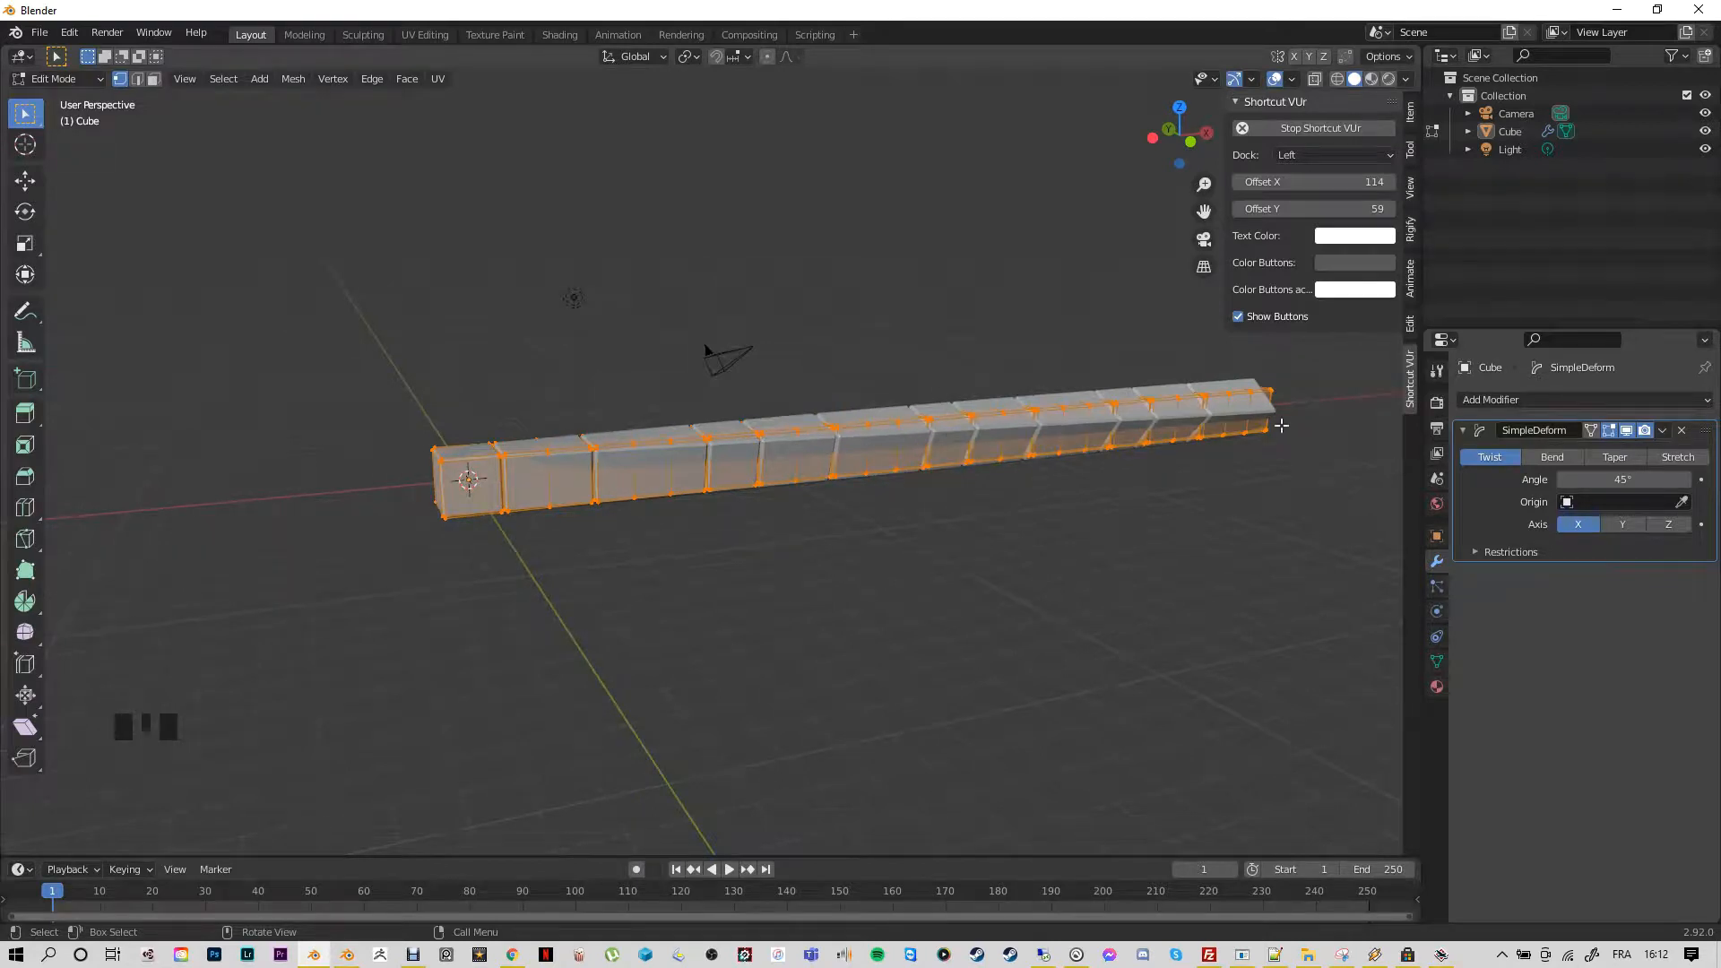
left_click(1561, 461)
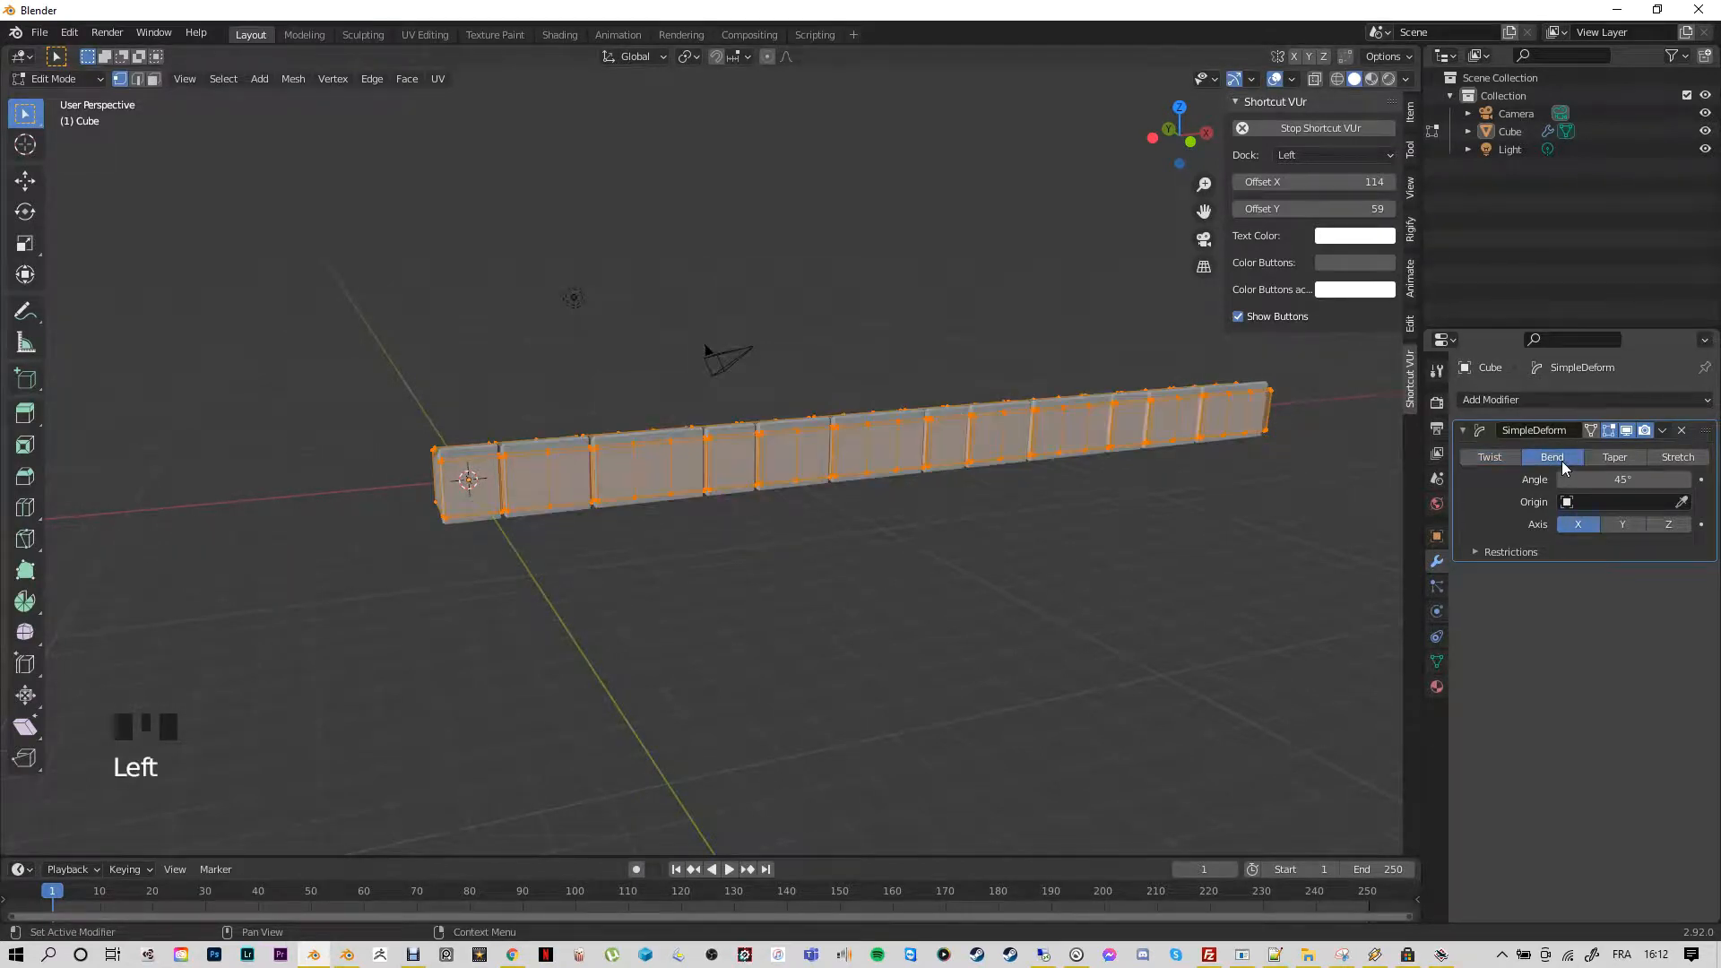
left_click(1497, 459)
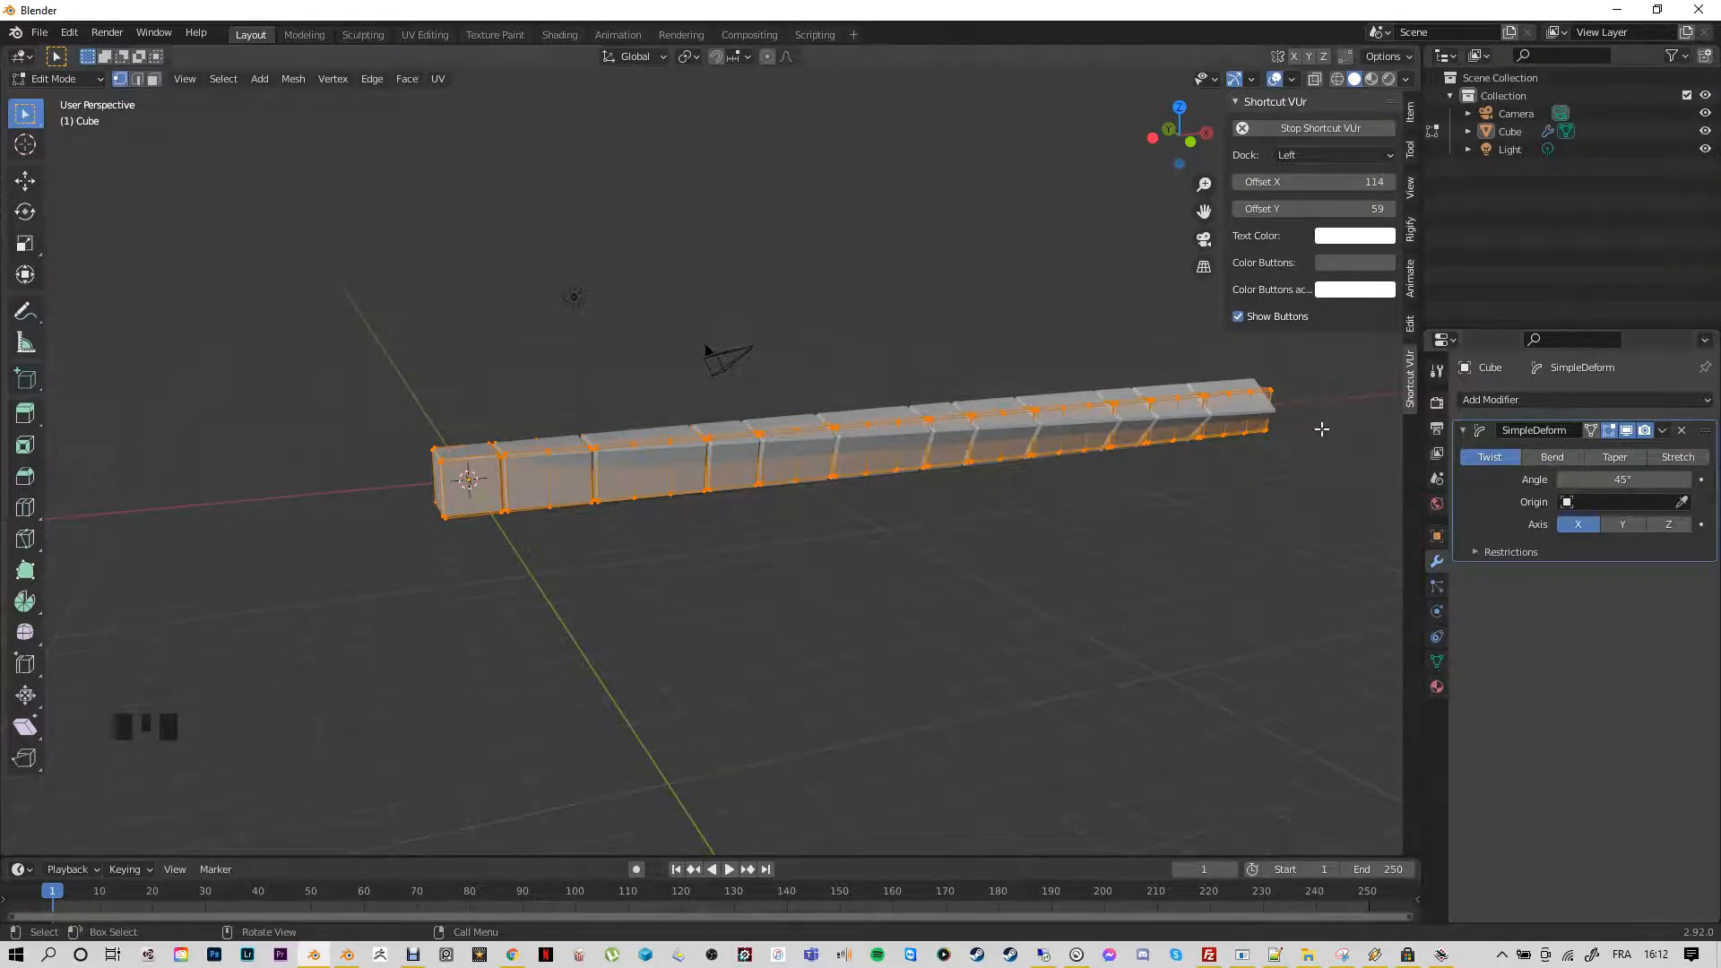
left_click(1682, 435)
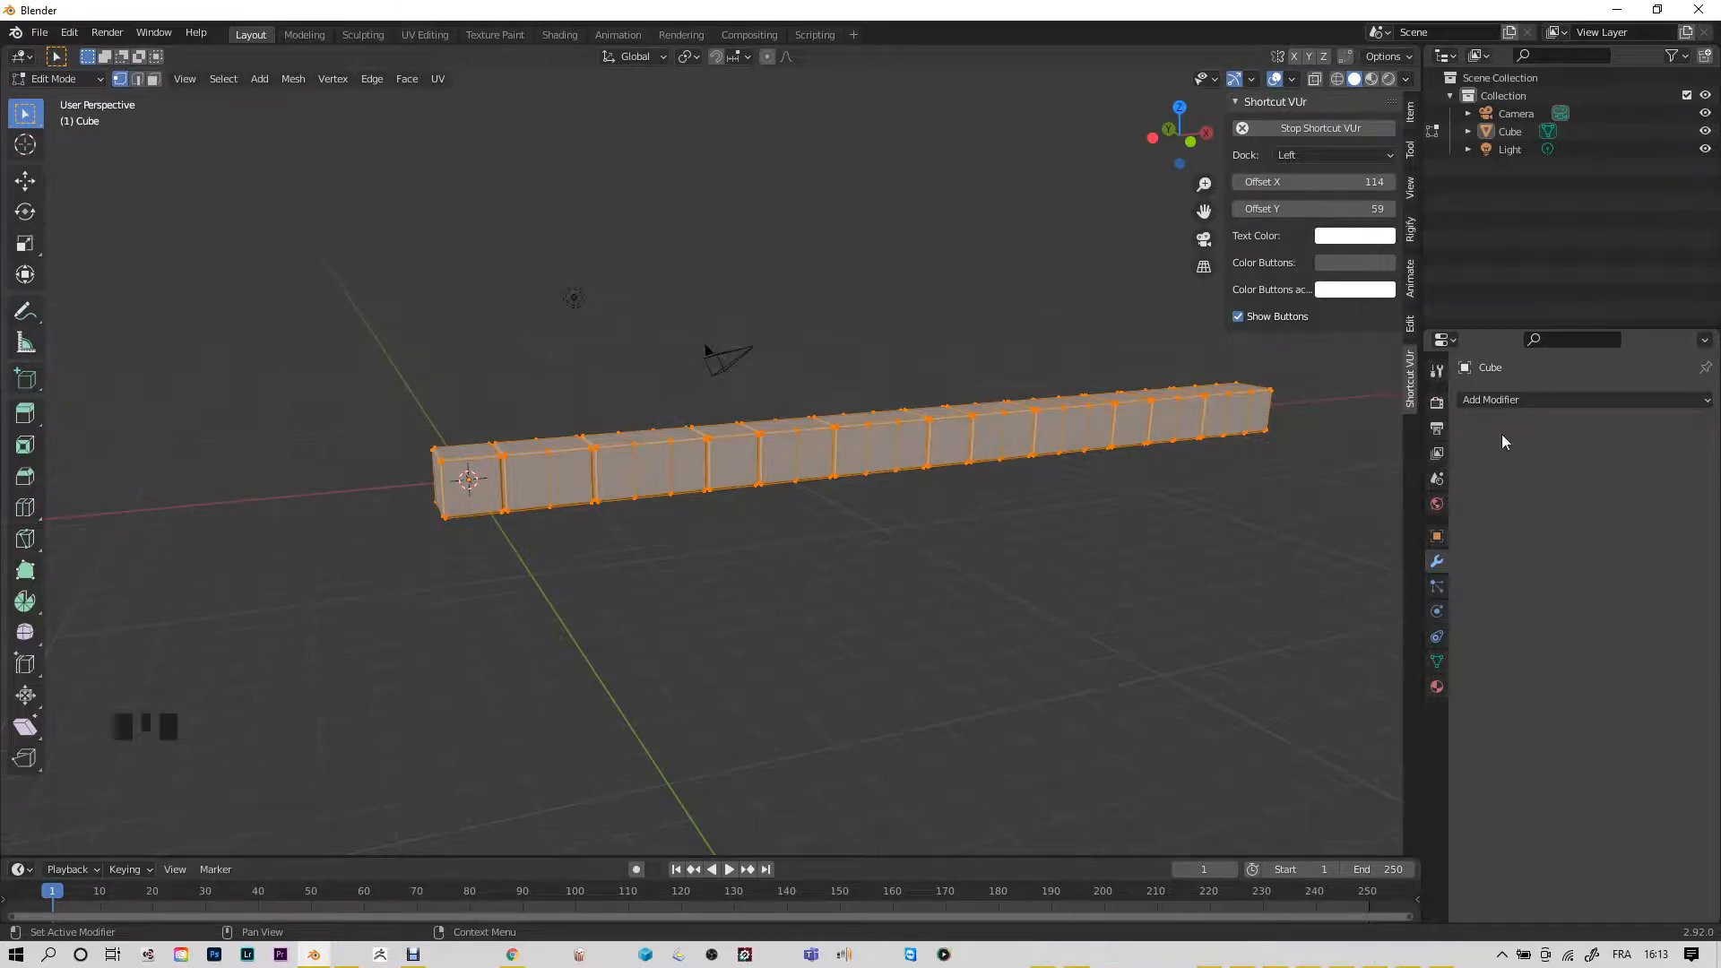
Add a Simple Deform modifier to the row of blocks and set it to Bend around the Z axis
left_click(1708, 401)
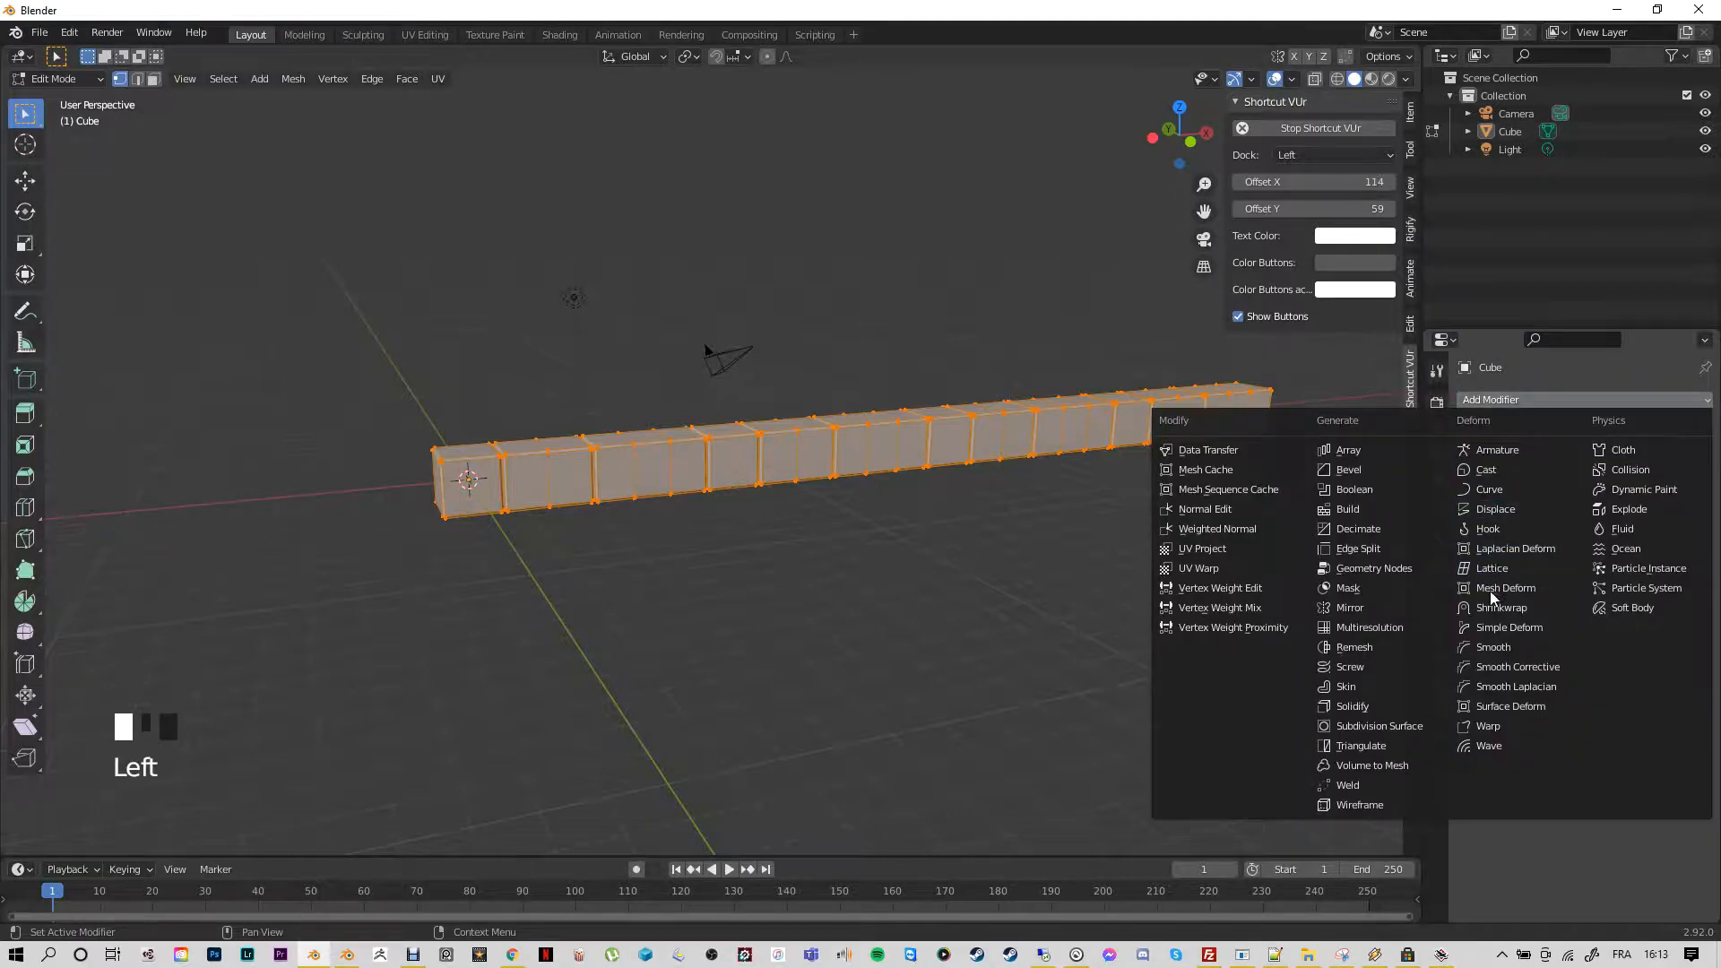
left_click(1509, 628)
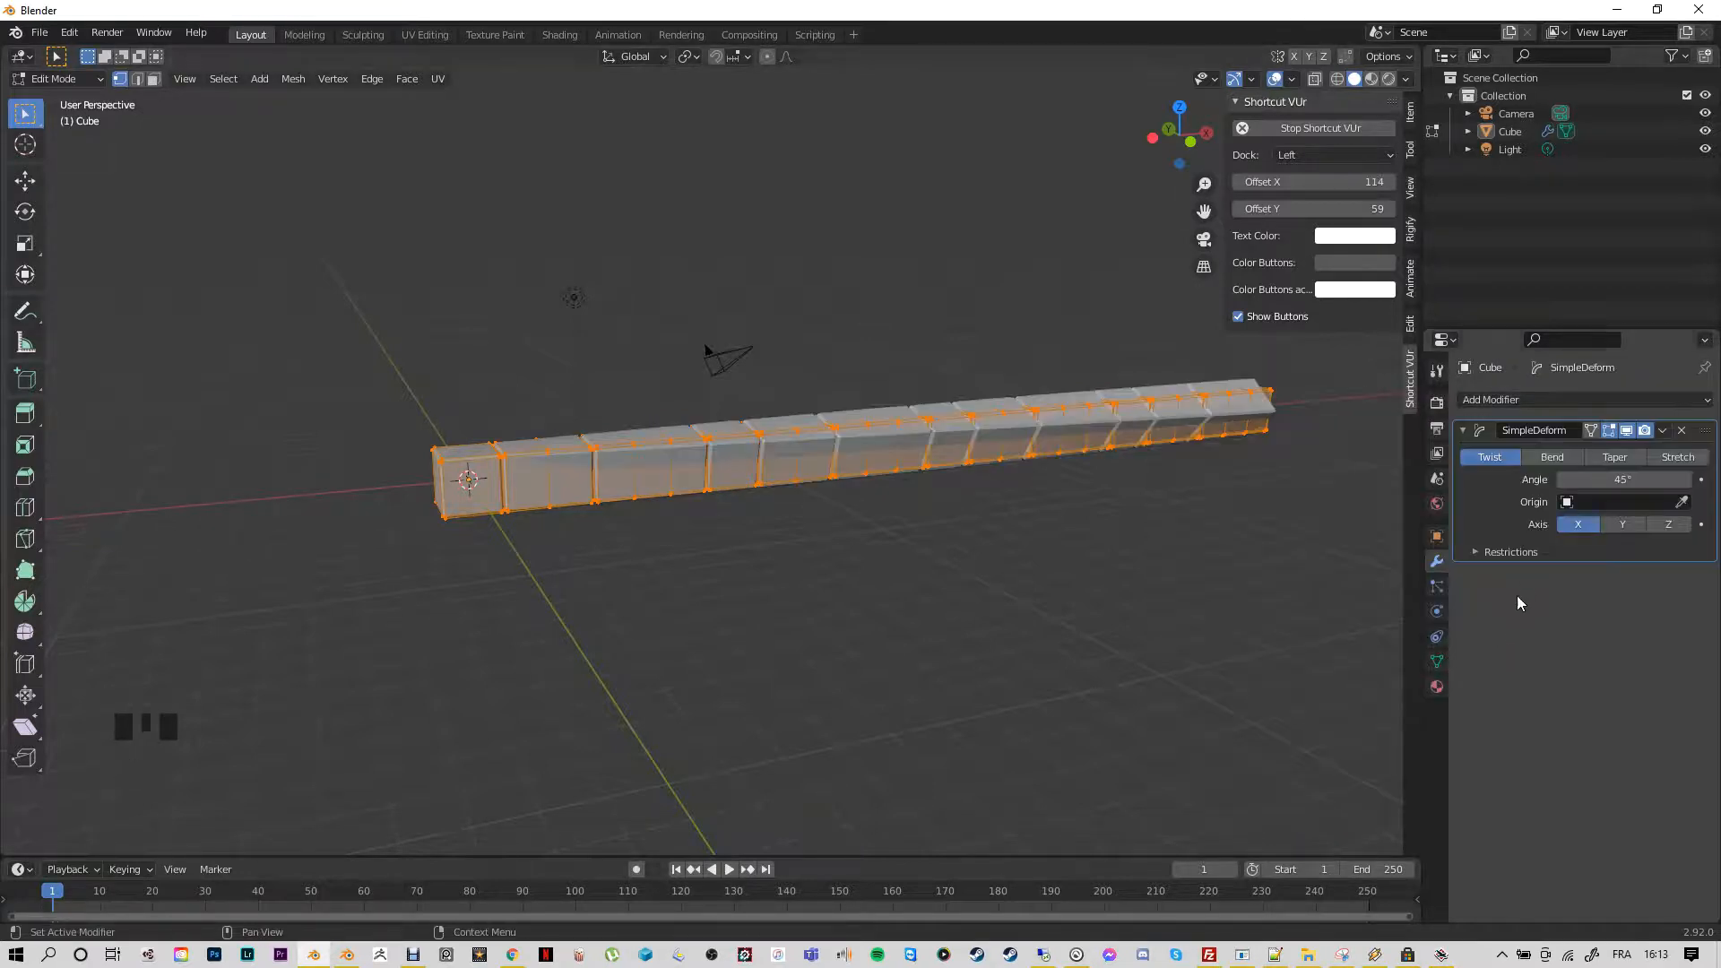
left_click(1549, 458)
middle_click_drag(1286, 524, 851, 742)
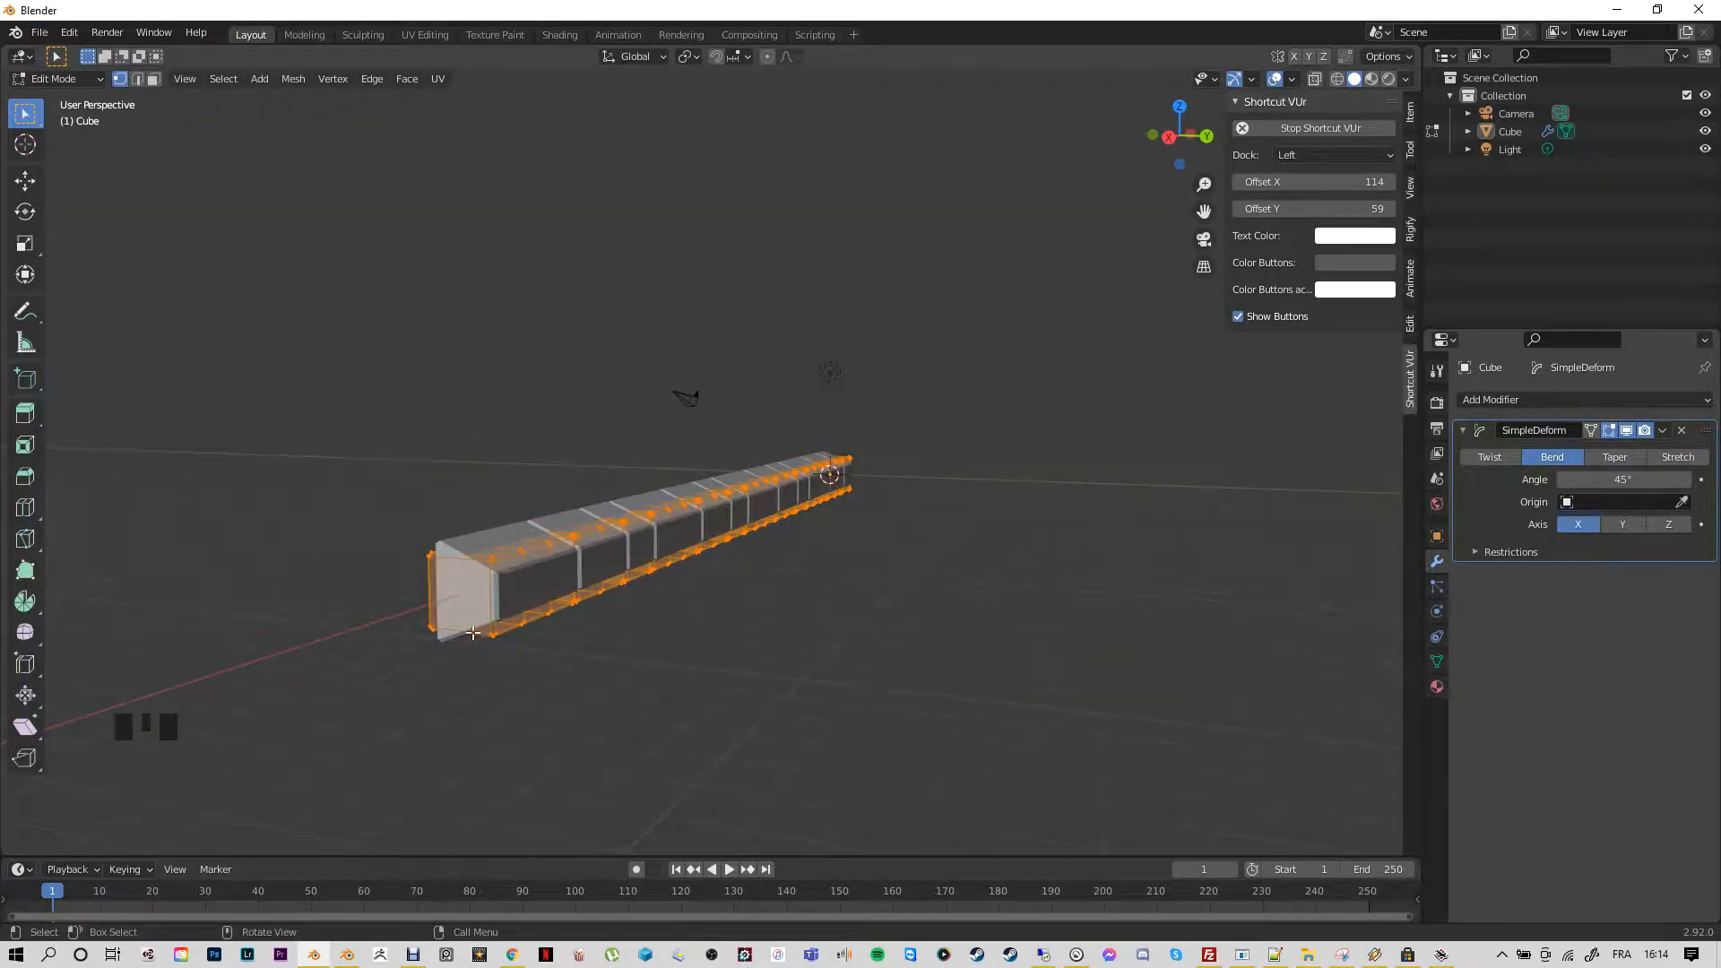
left_click(1665, 524)
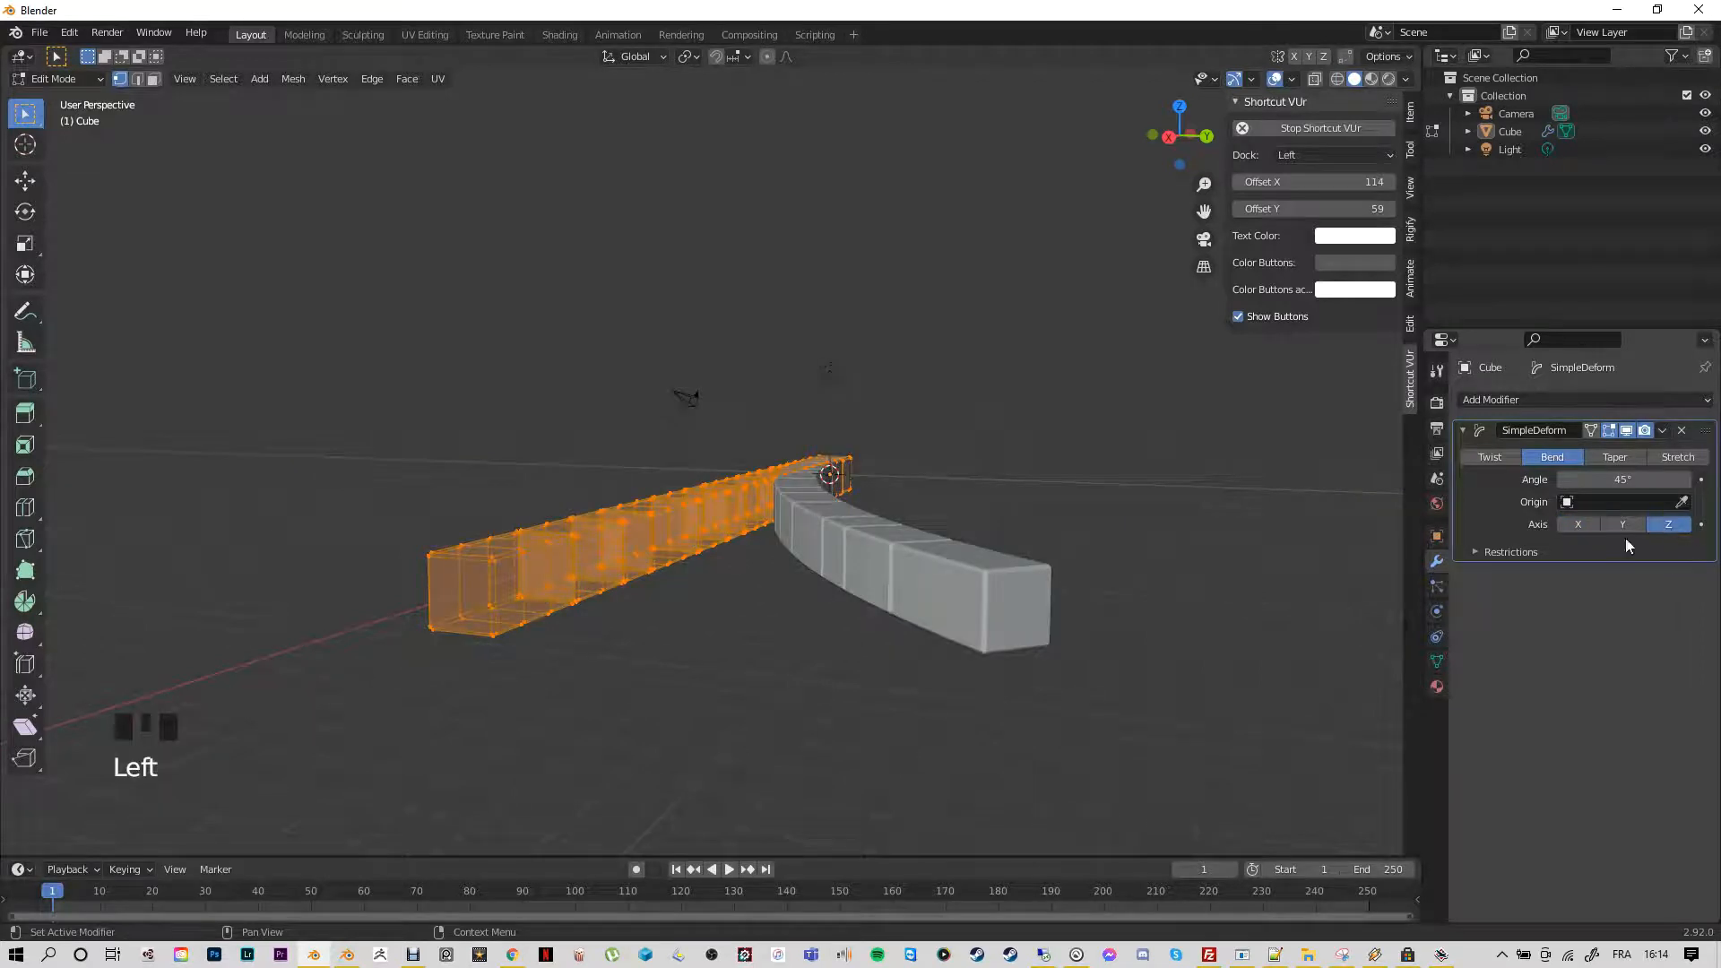
mouse_move(941, 726)
middle_mouse_down()
mouse_move(941, 768)
mouse_move(952, 748)
middle_mouse_up()
scroll(952, 749, "down", 2)
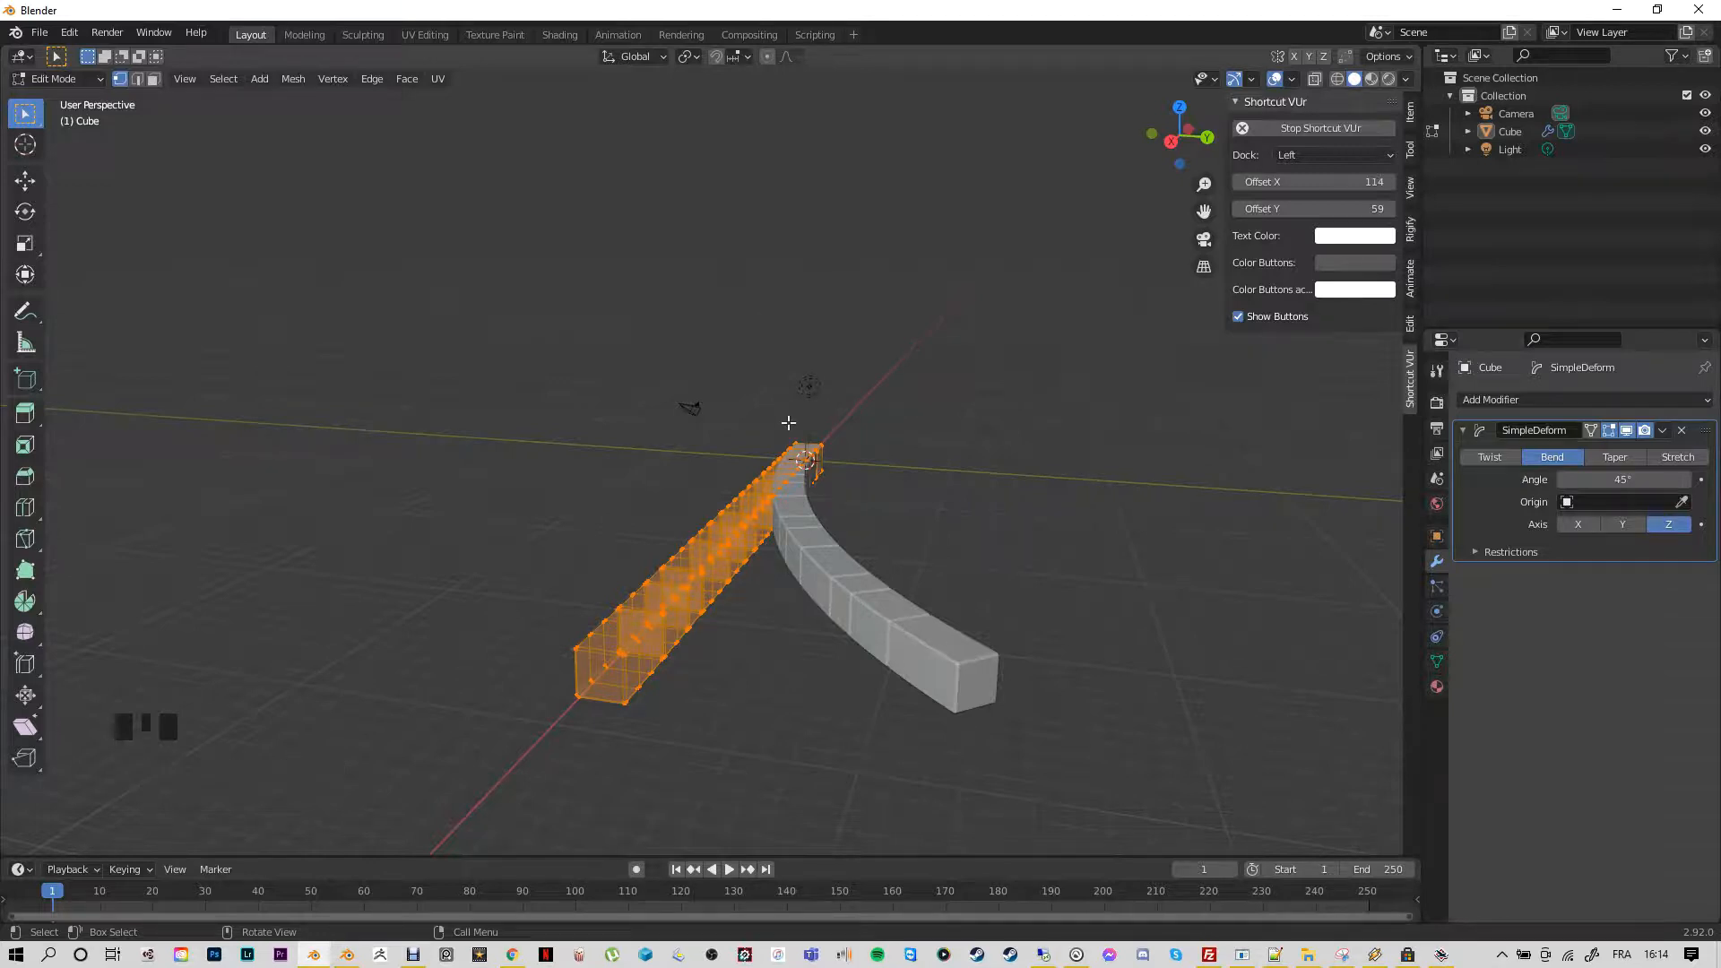
Set the Simple Deform bend angle to 360° and clear the mesh selection
left_click(1603, 480)
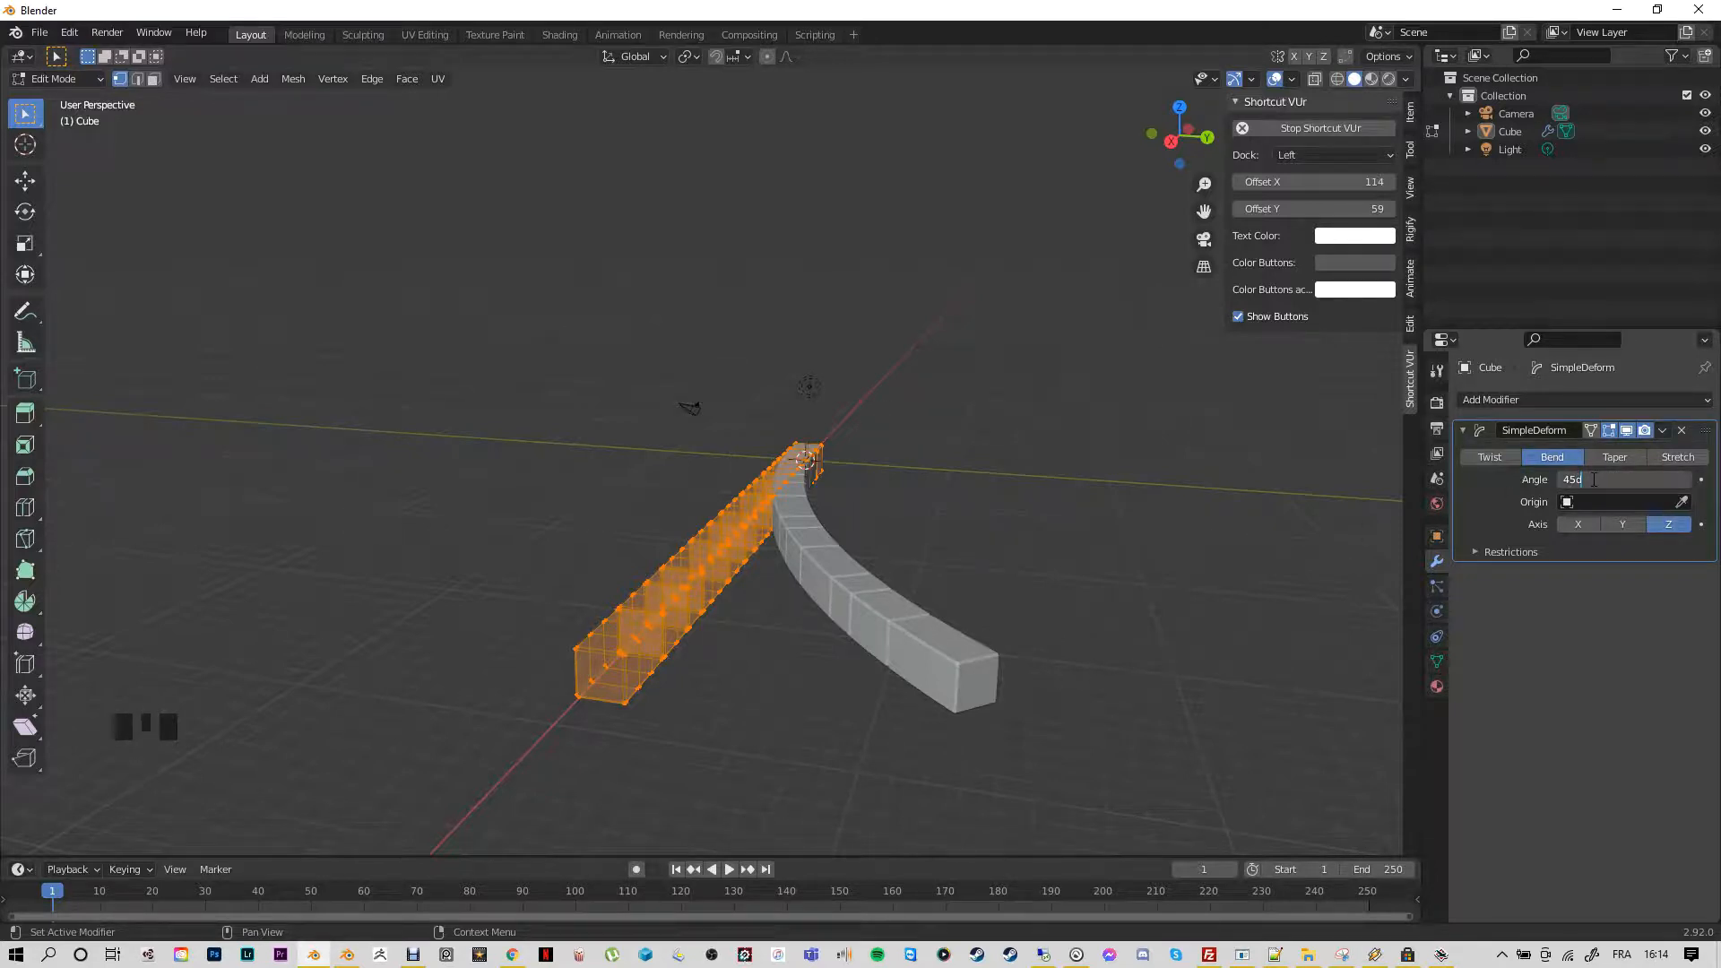
key("Return")
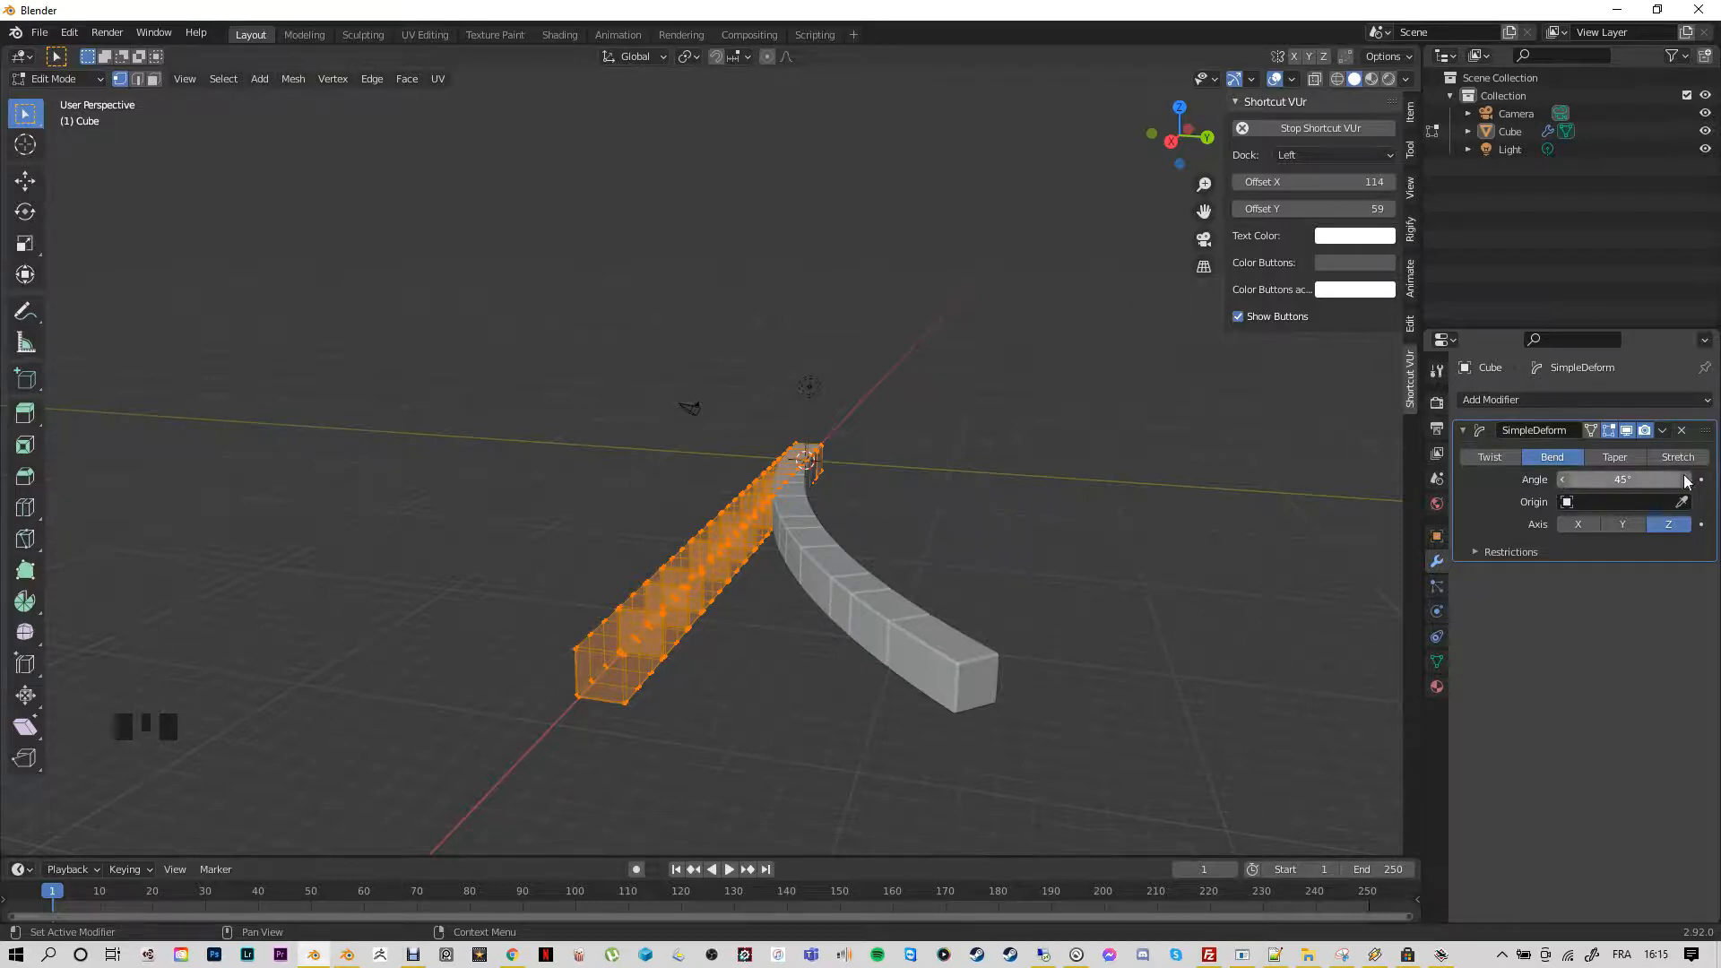
left_click(1606, 479)
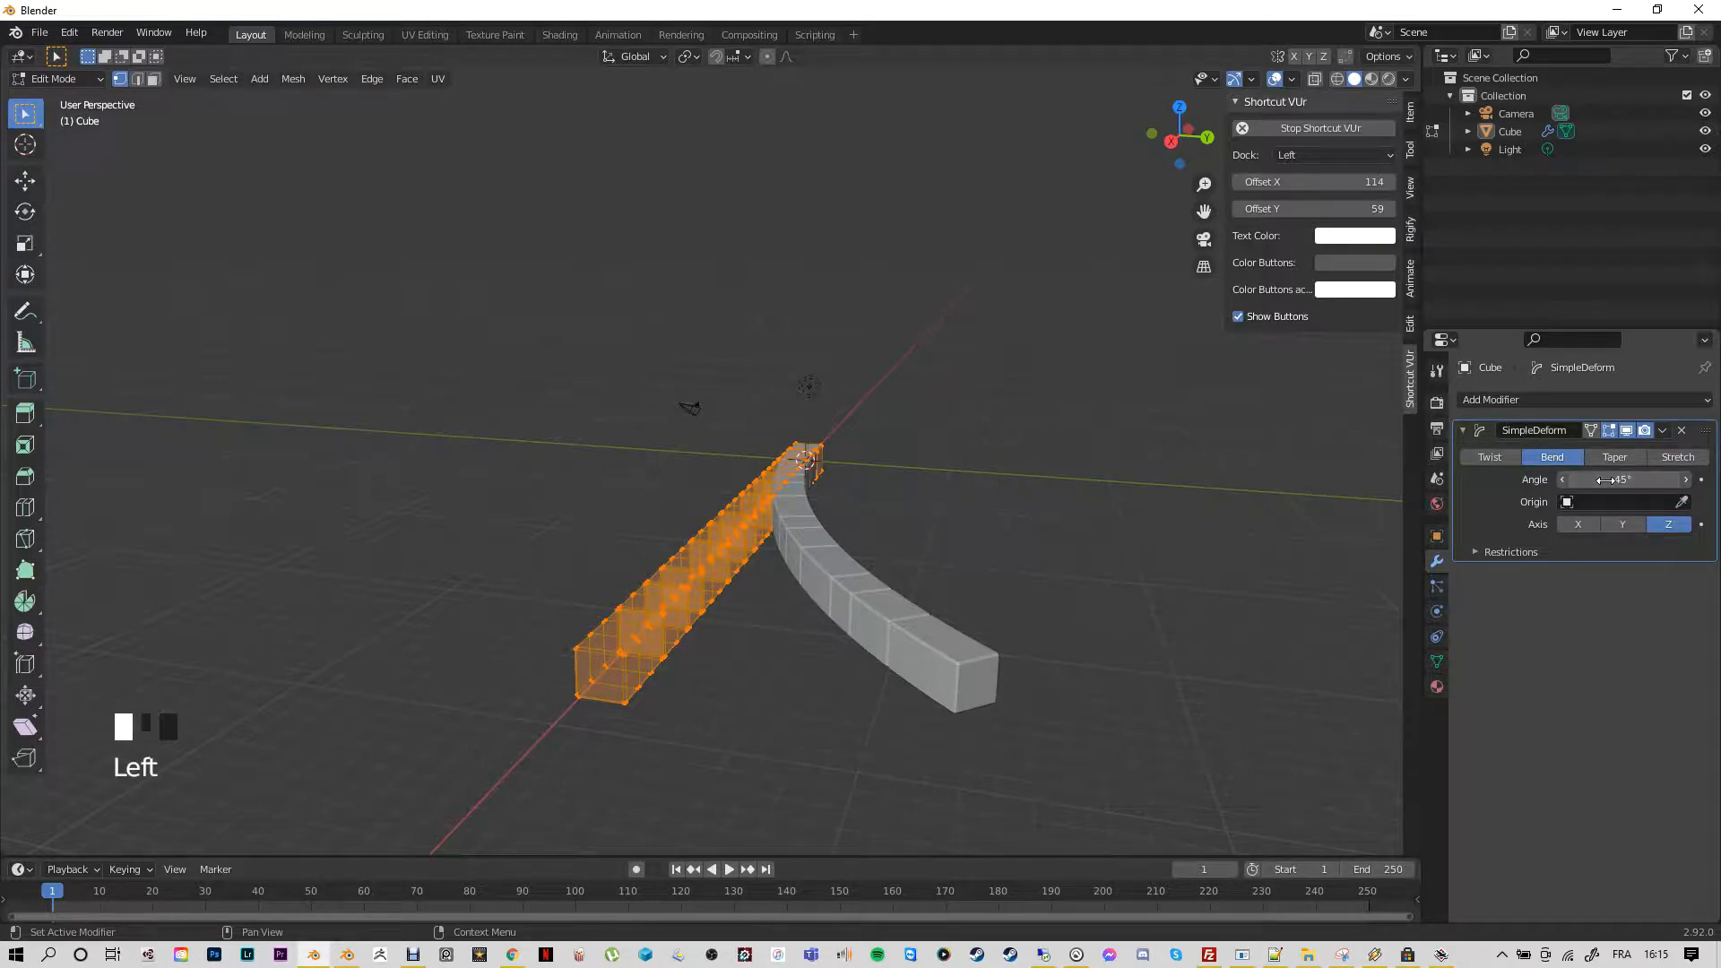
left_click_drag(1604, 480, 1057, 681)
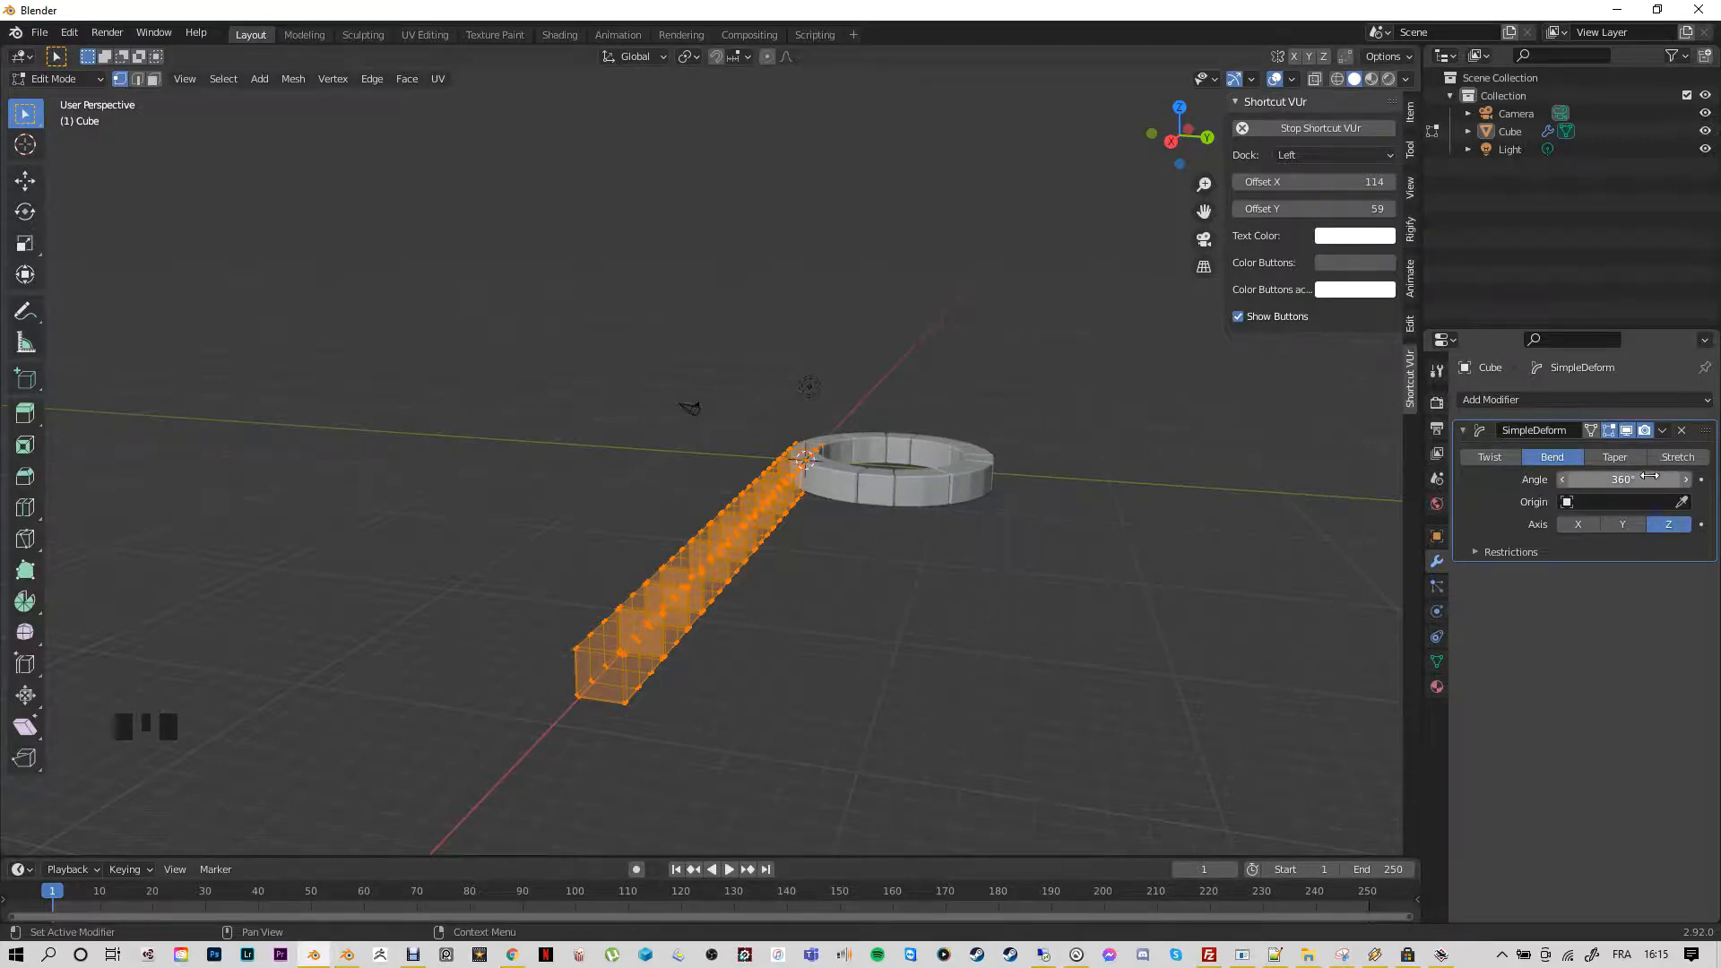
left_click(1636, 484)
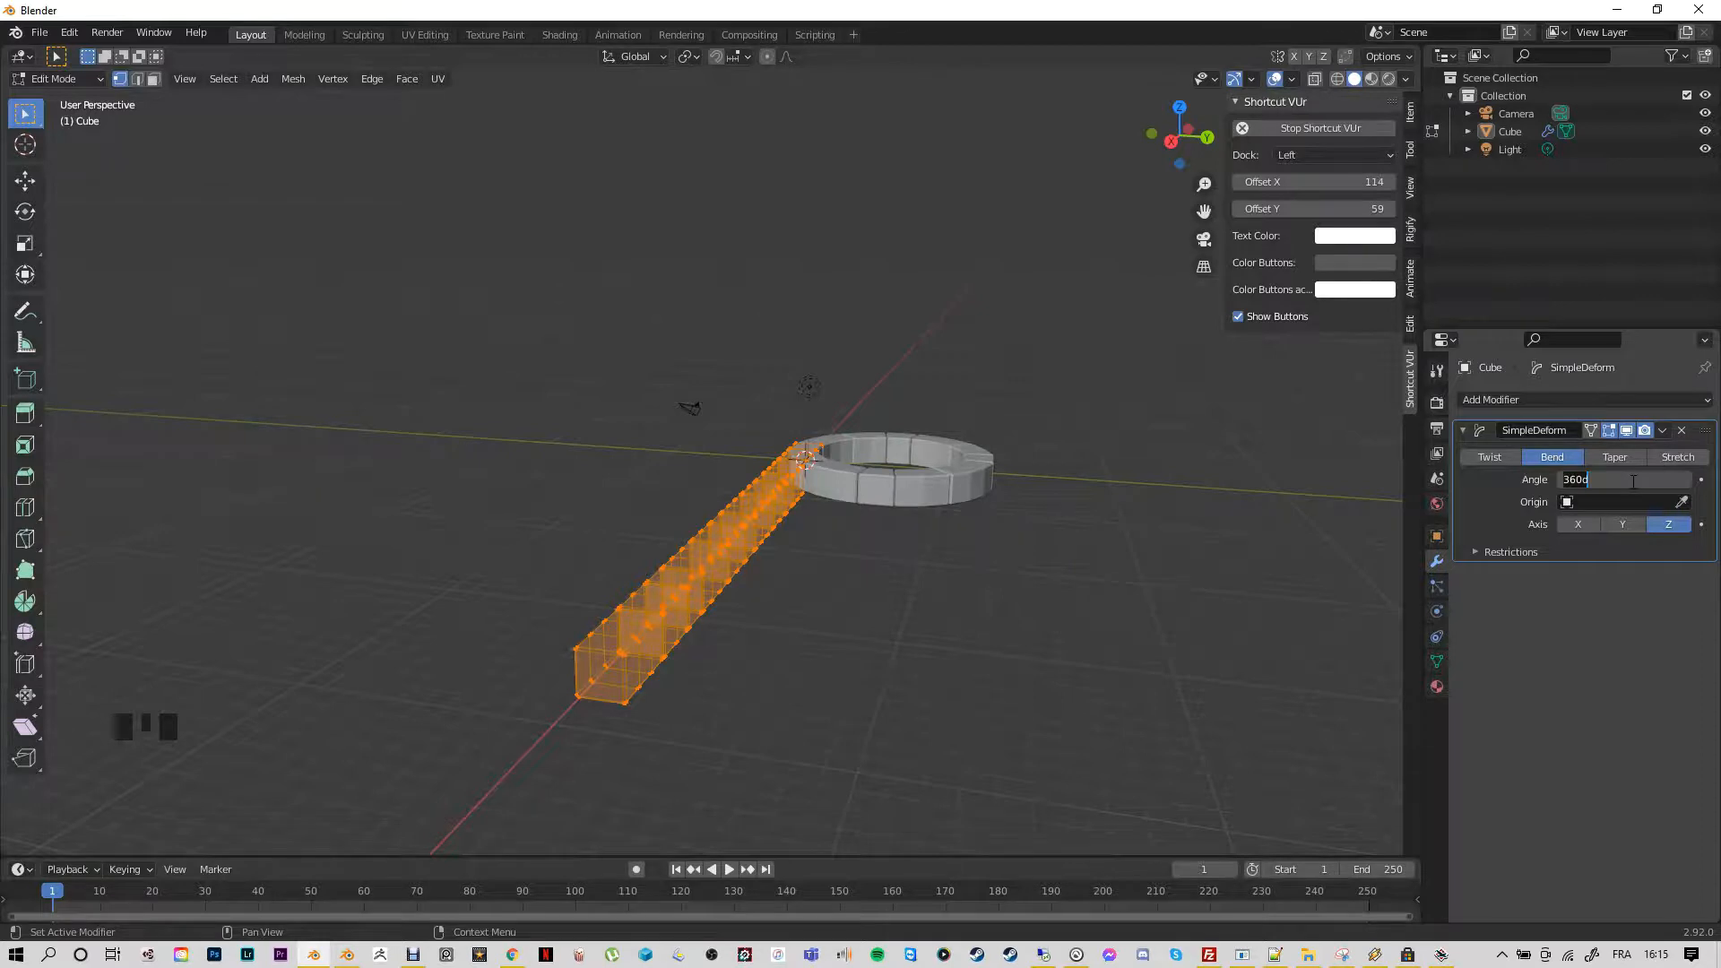
key("BackSpace")
key("Return")
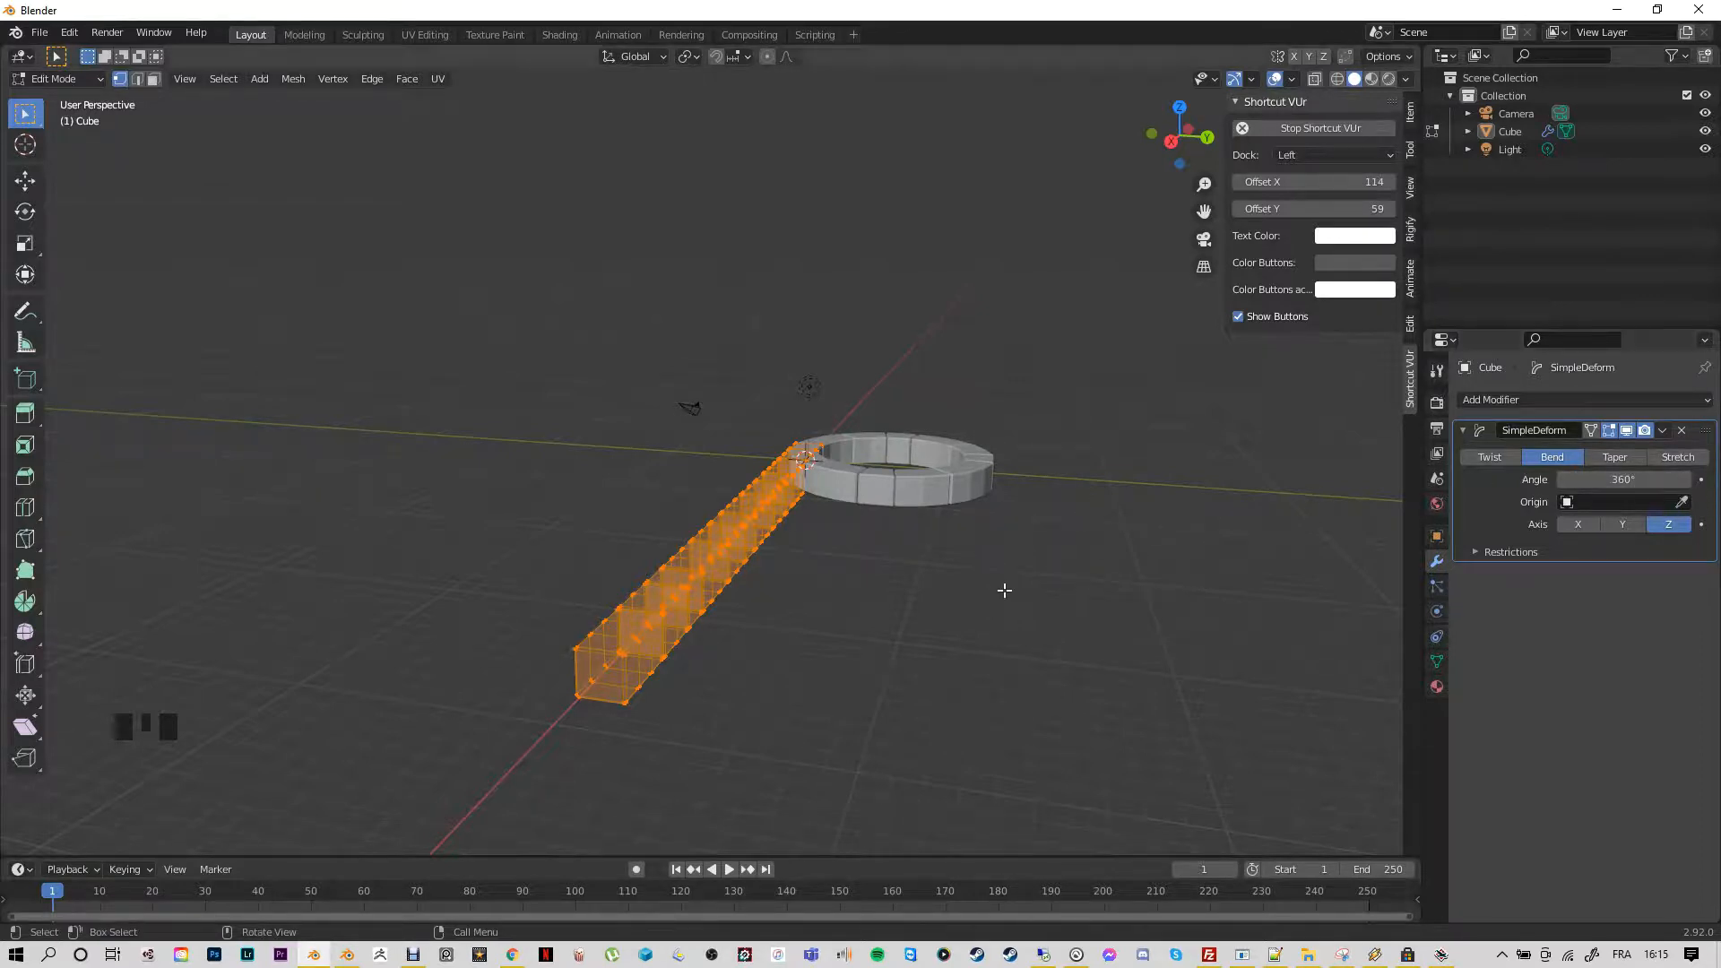
left_click(954, 593)
middle_click_drag(905, 564, 823, 620)
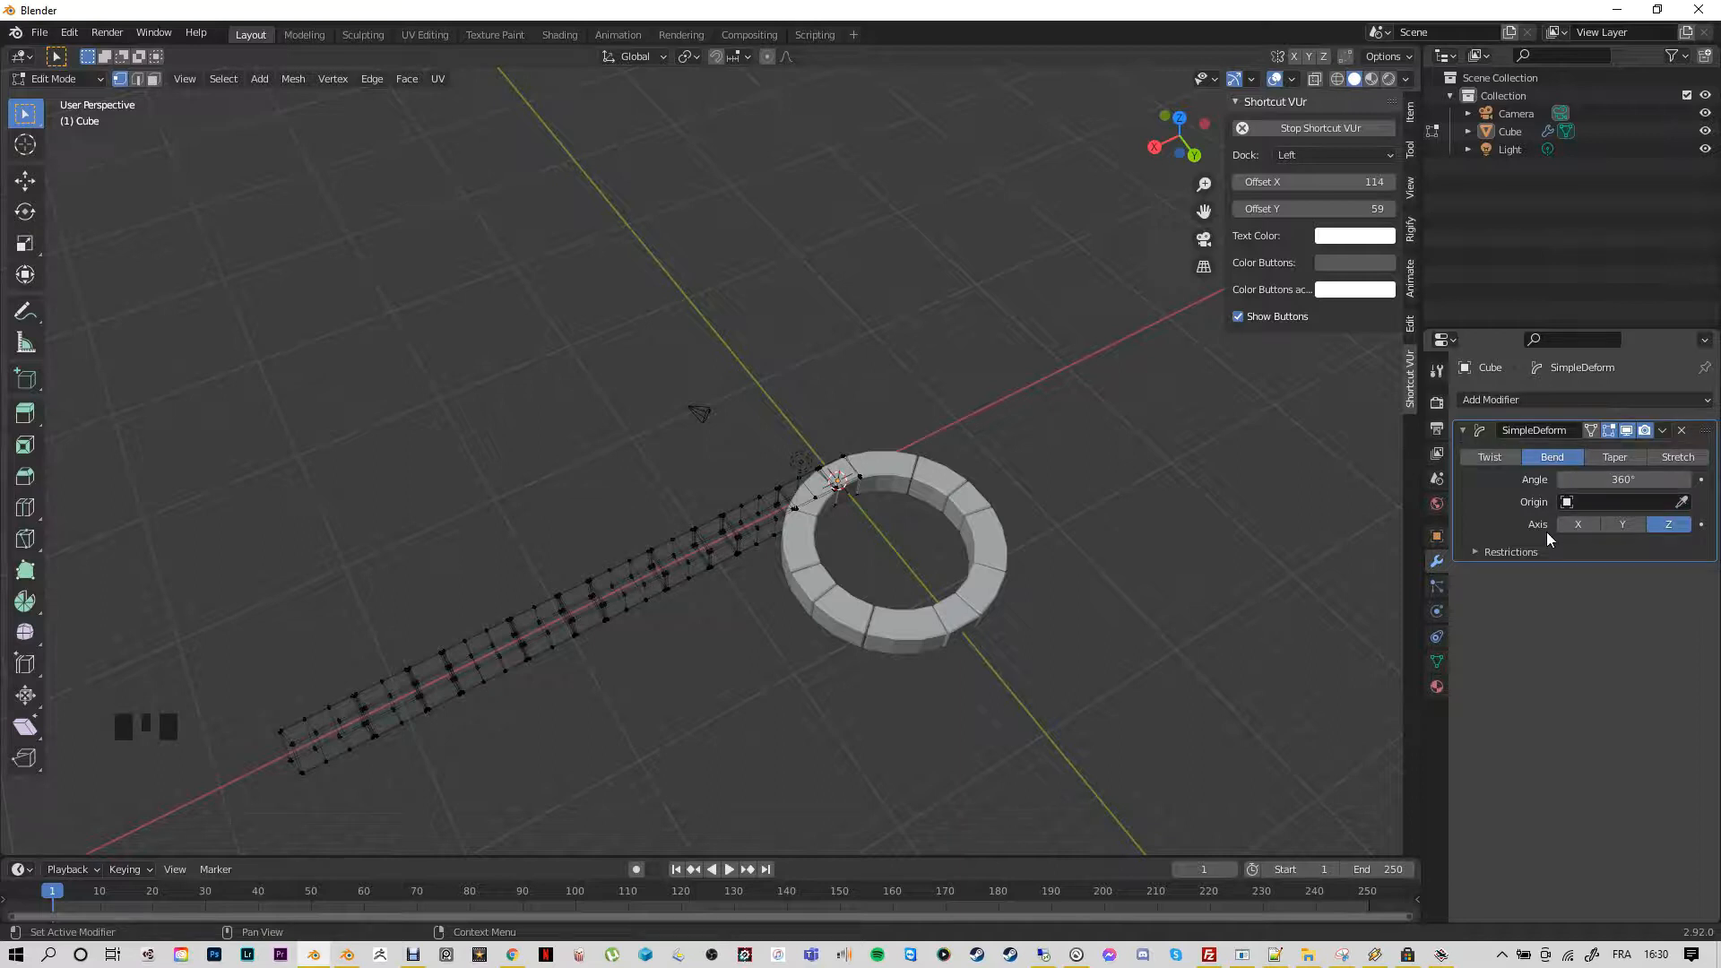
Try adding Edge Split and Remesh modifiers below the collapsed Simple Deform, and remove both
left_click(1461, 430)
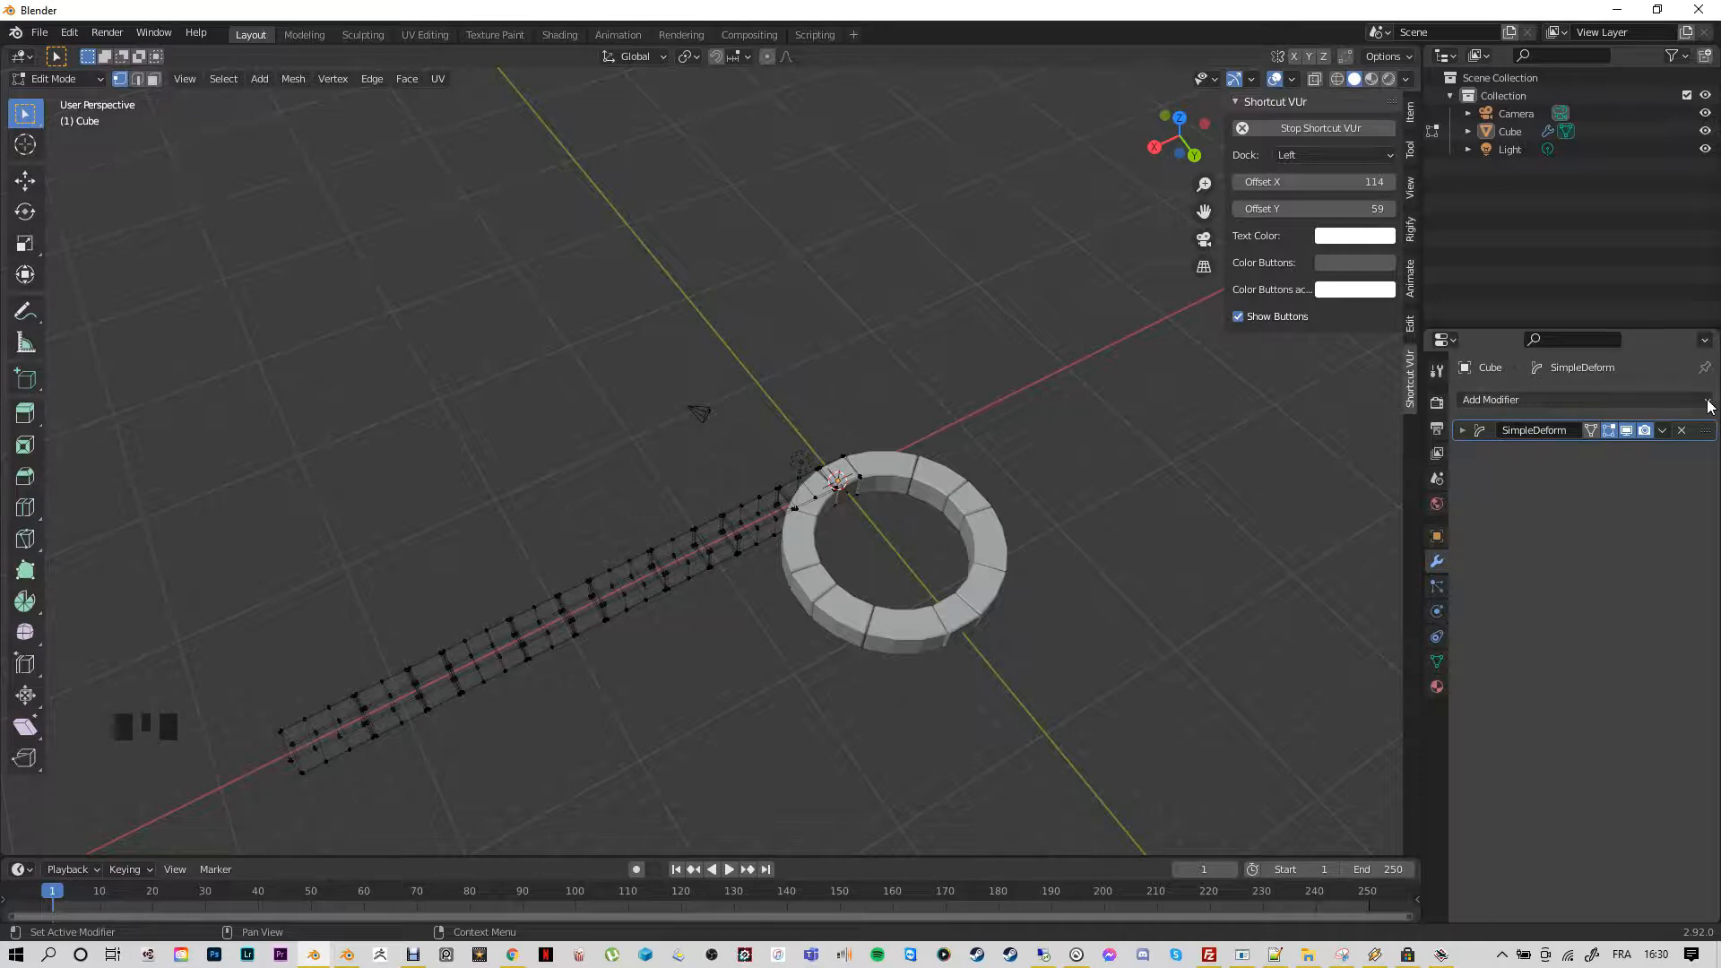
left_click(1493, 399)
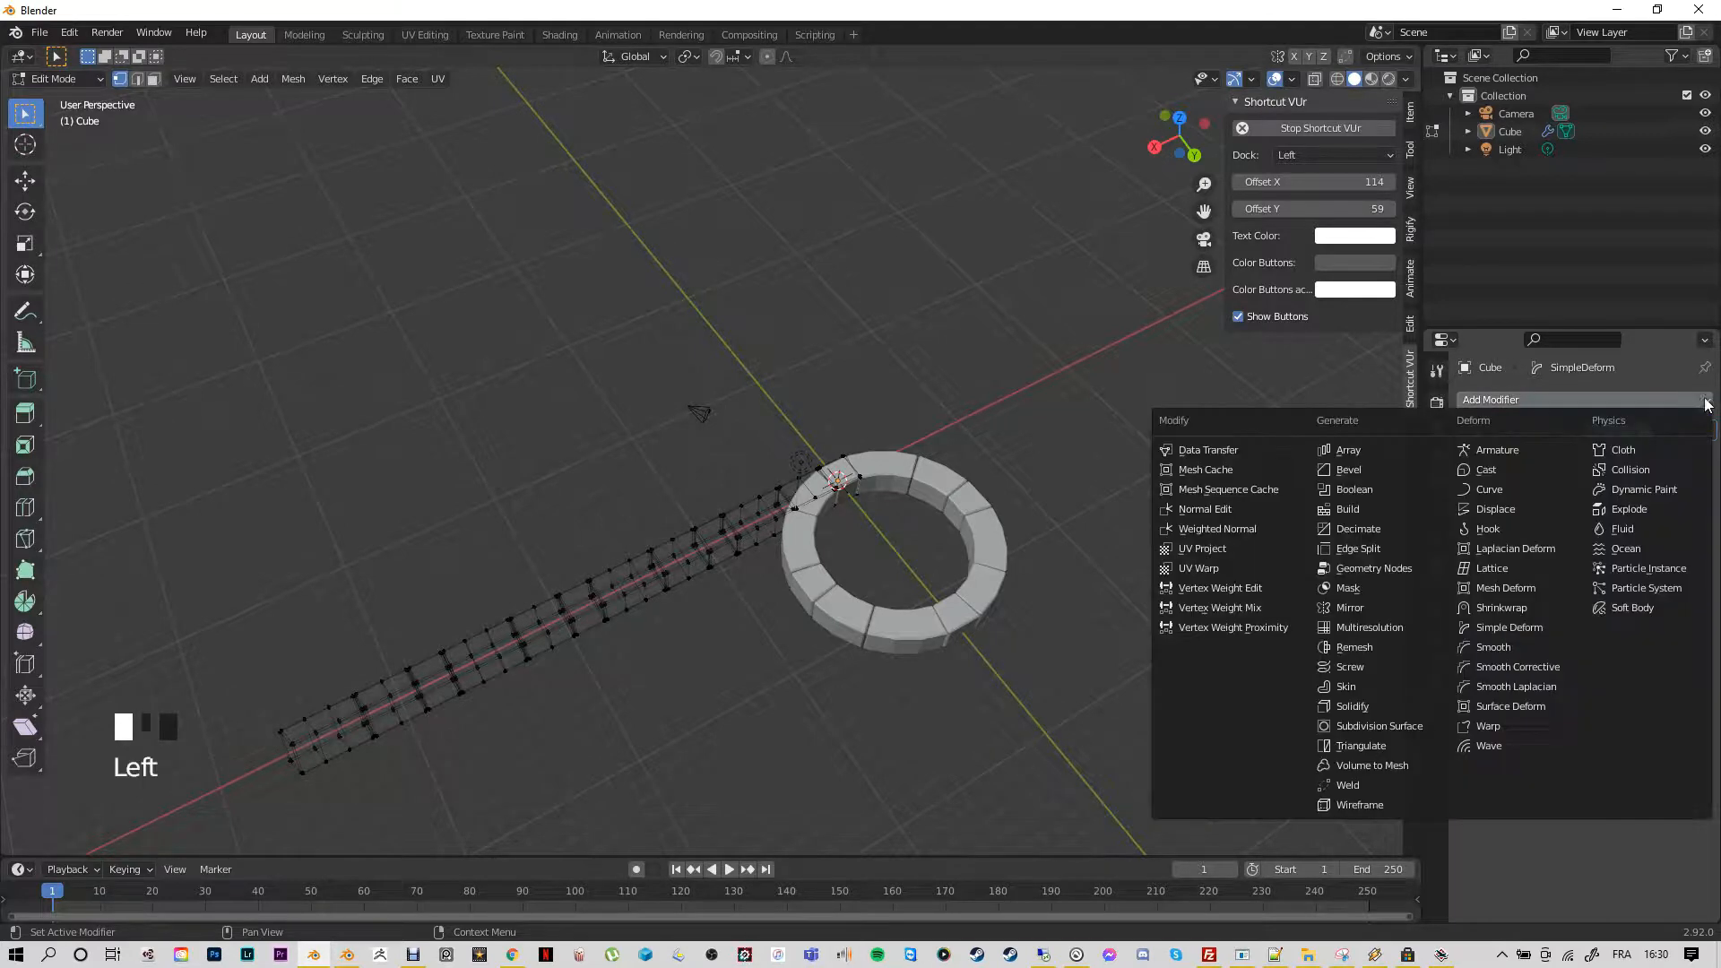
left_click(1355, 548)
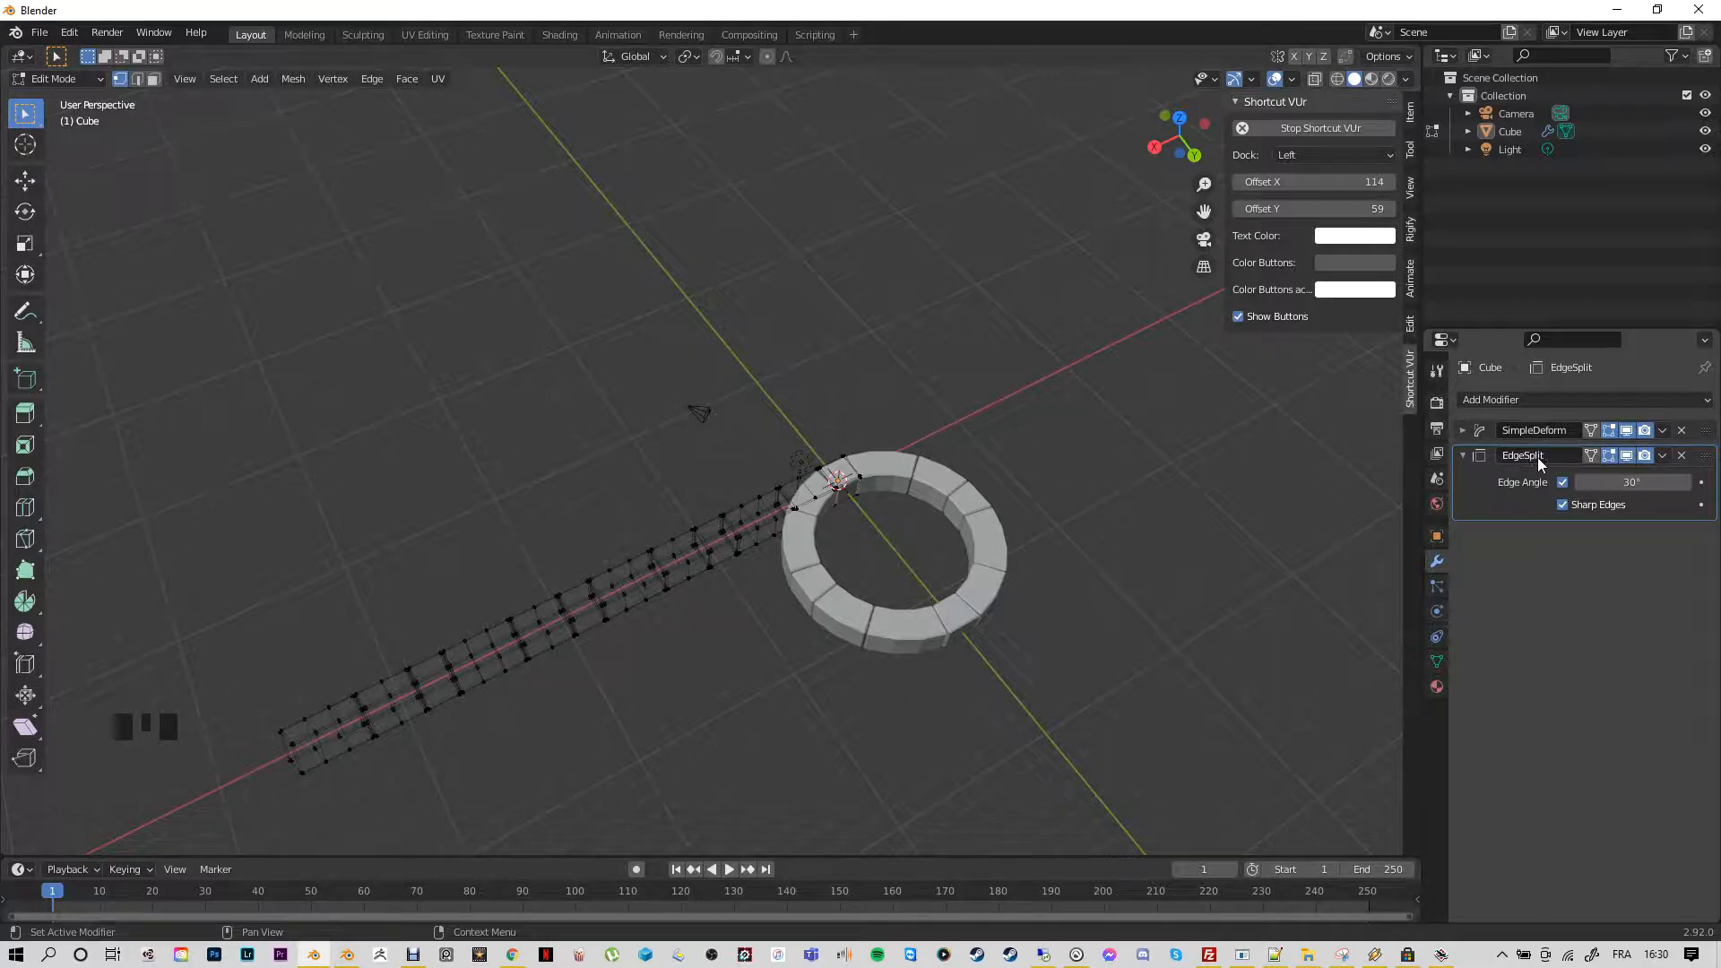
left_click(1707, 405)
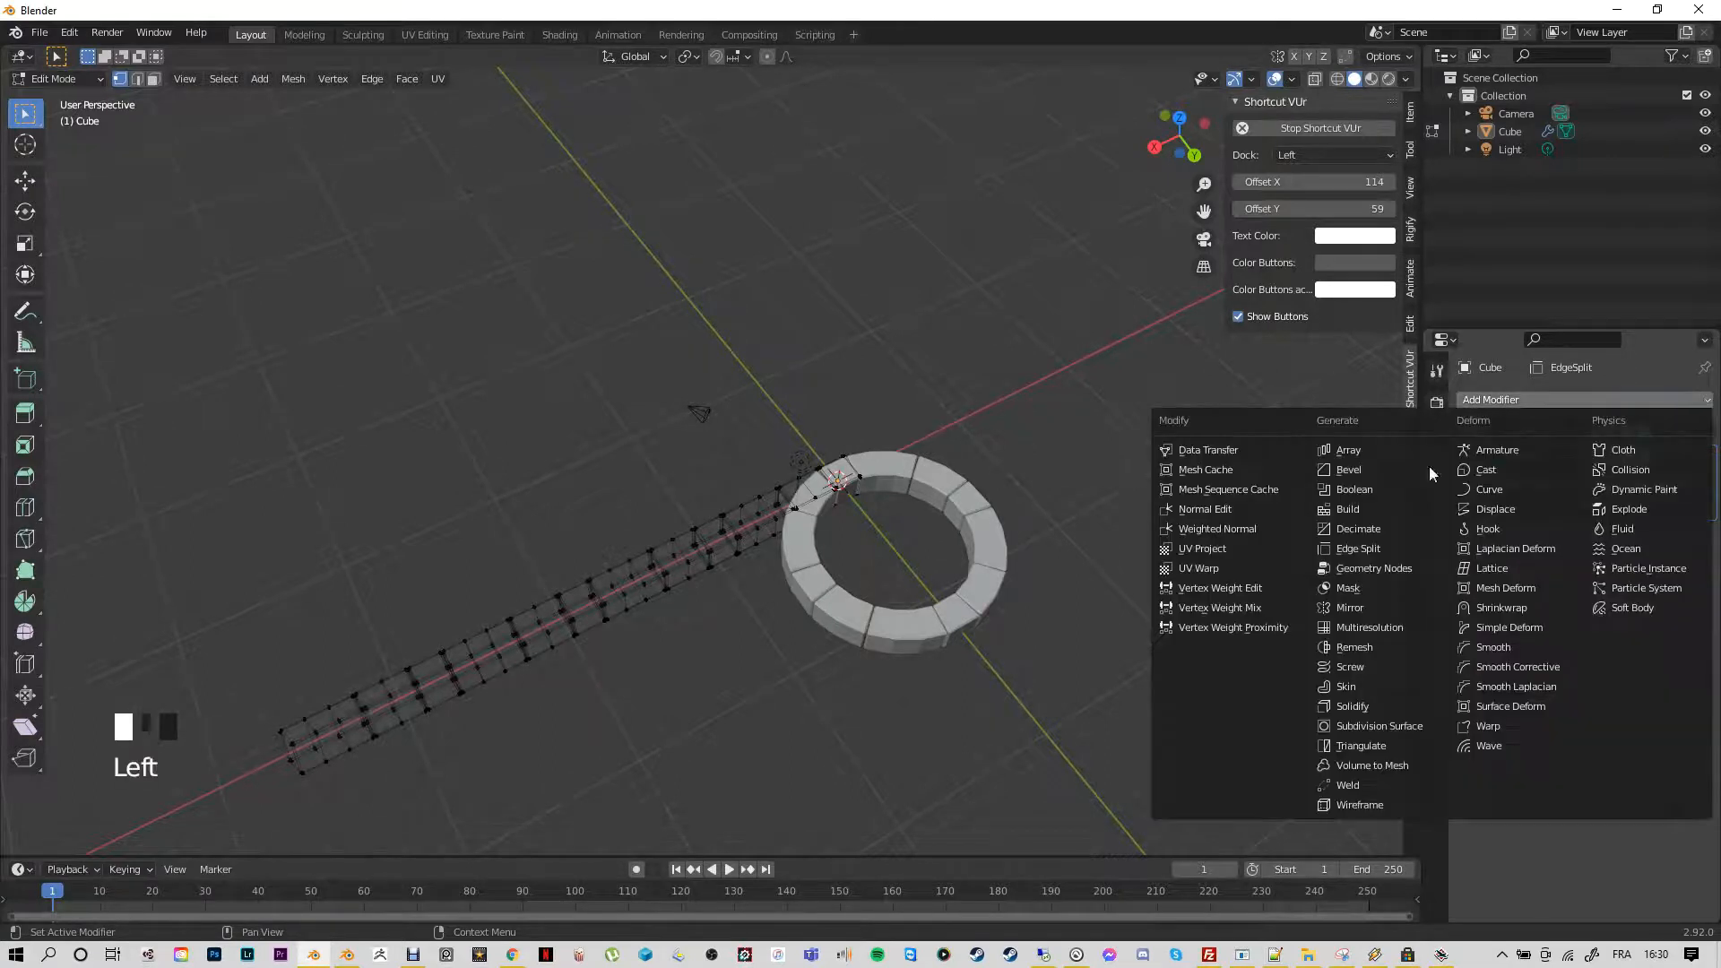
left_click(1371, 647)
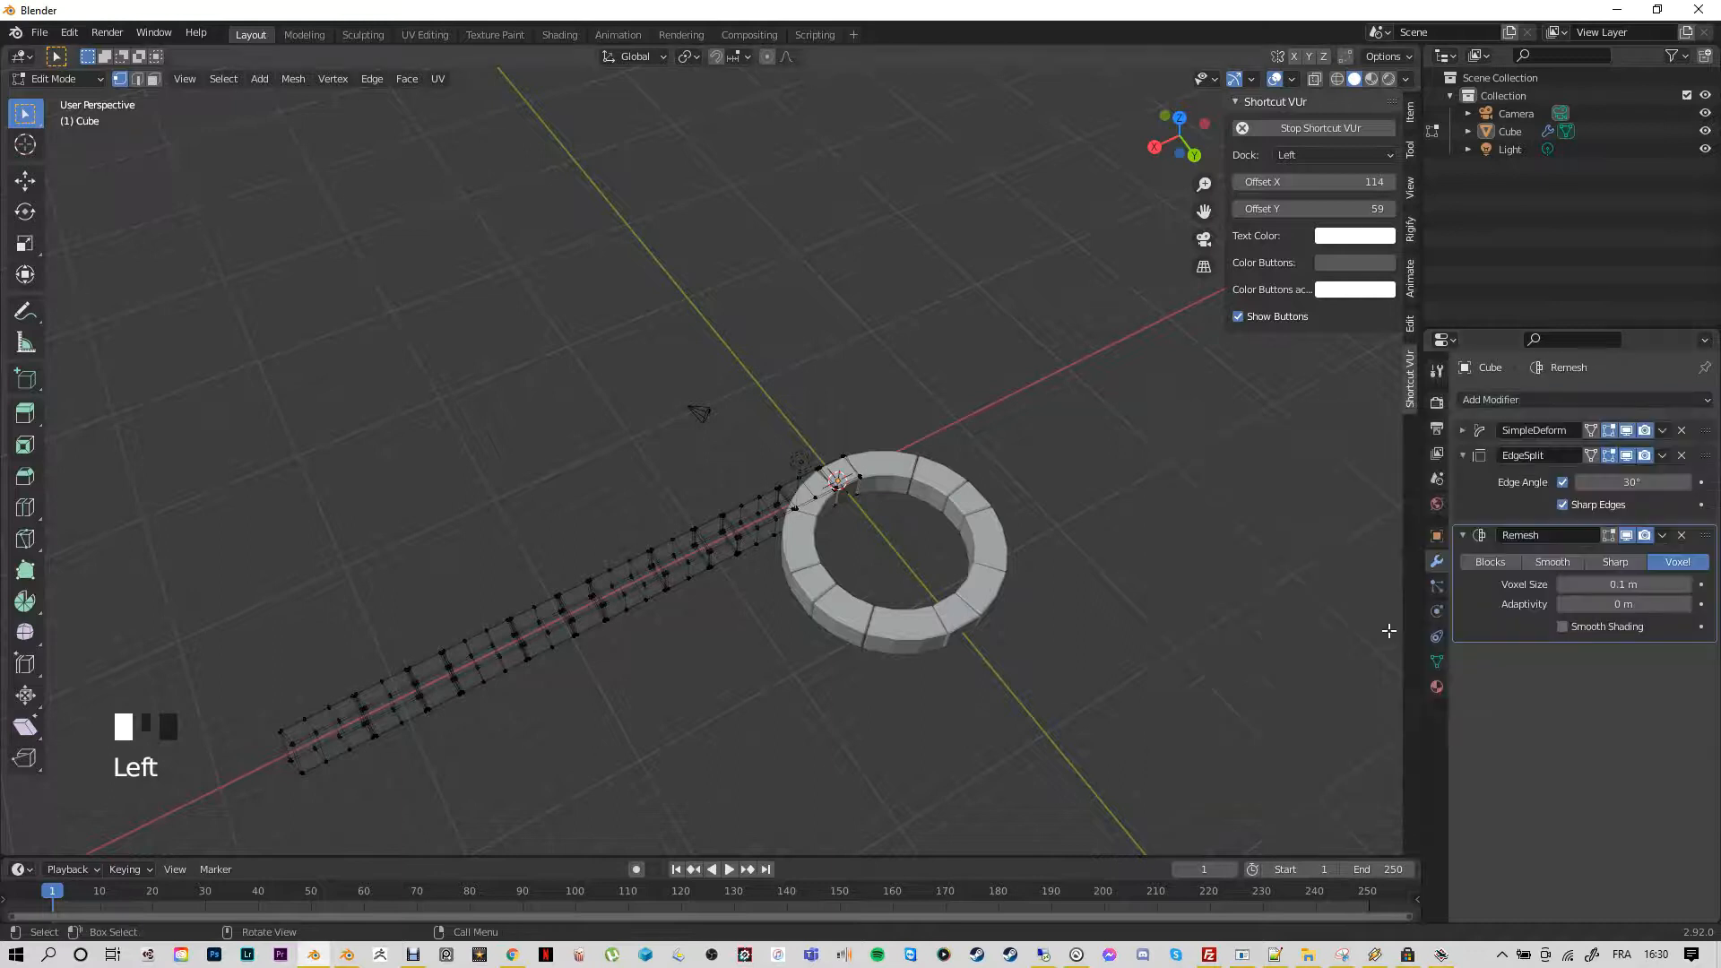
left_click(1462, 535)
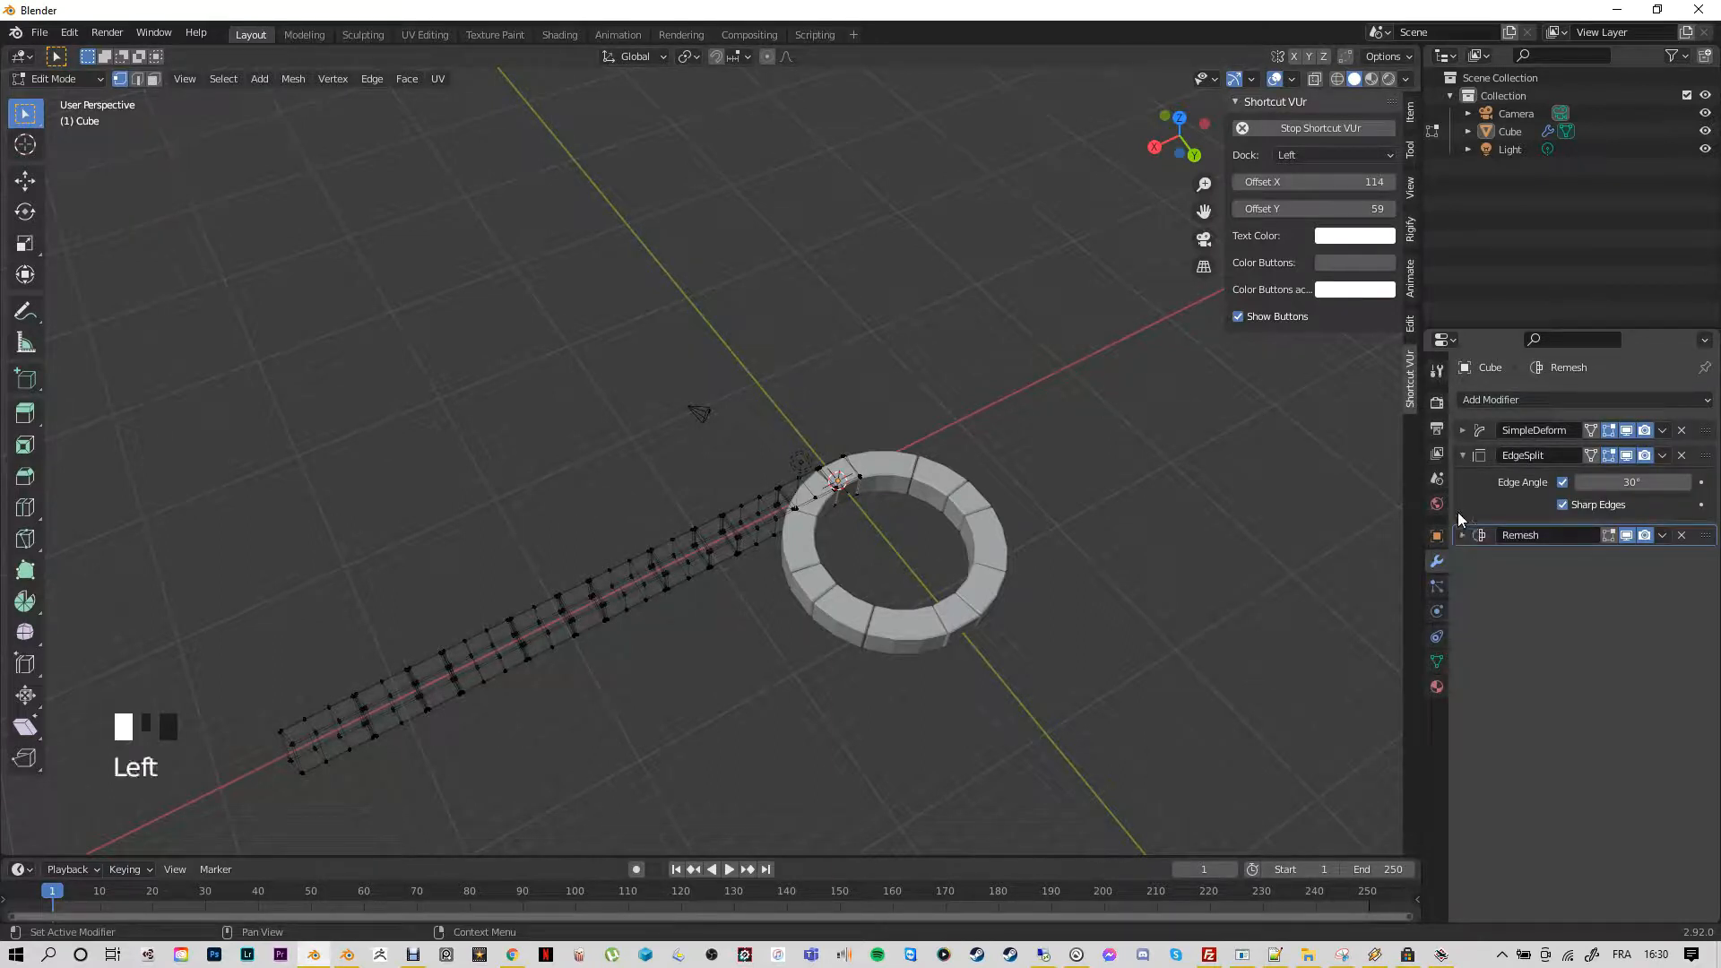
left_click(1462, 454)
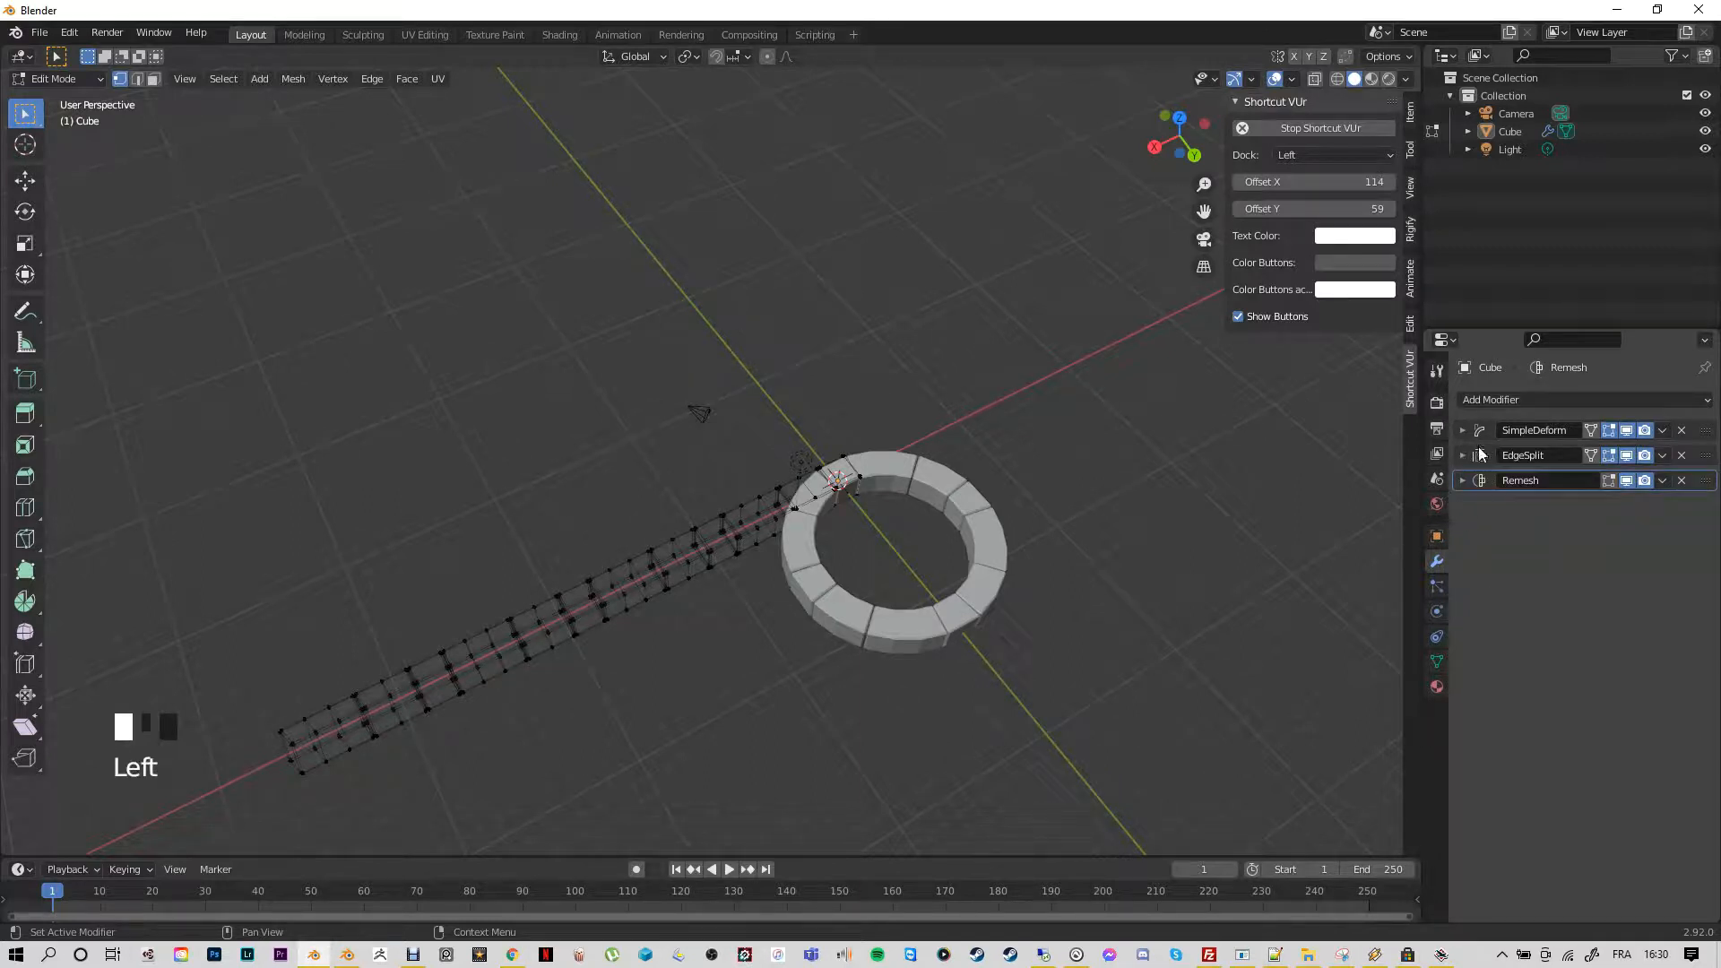
left_click(1682, 455)
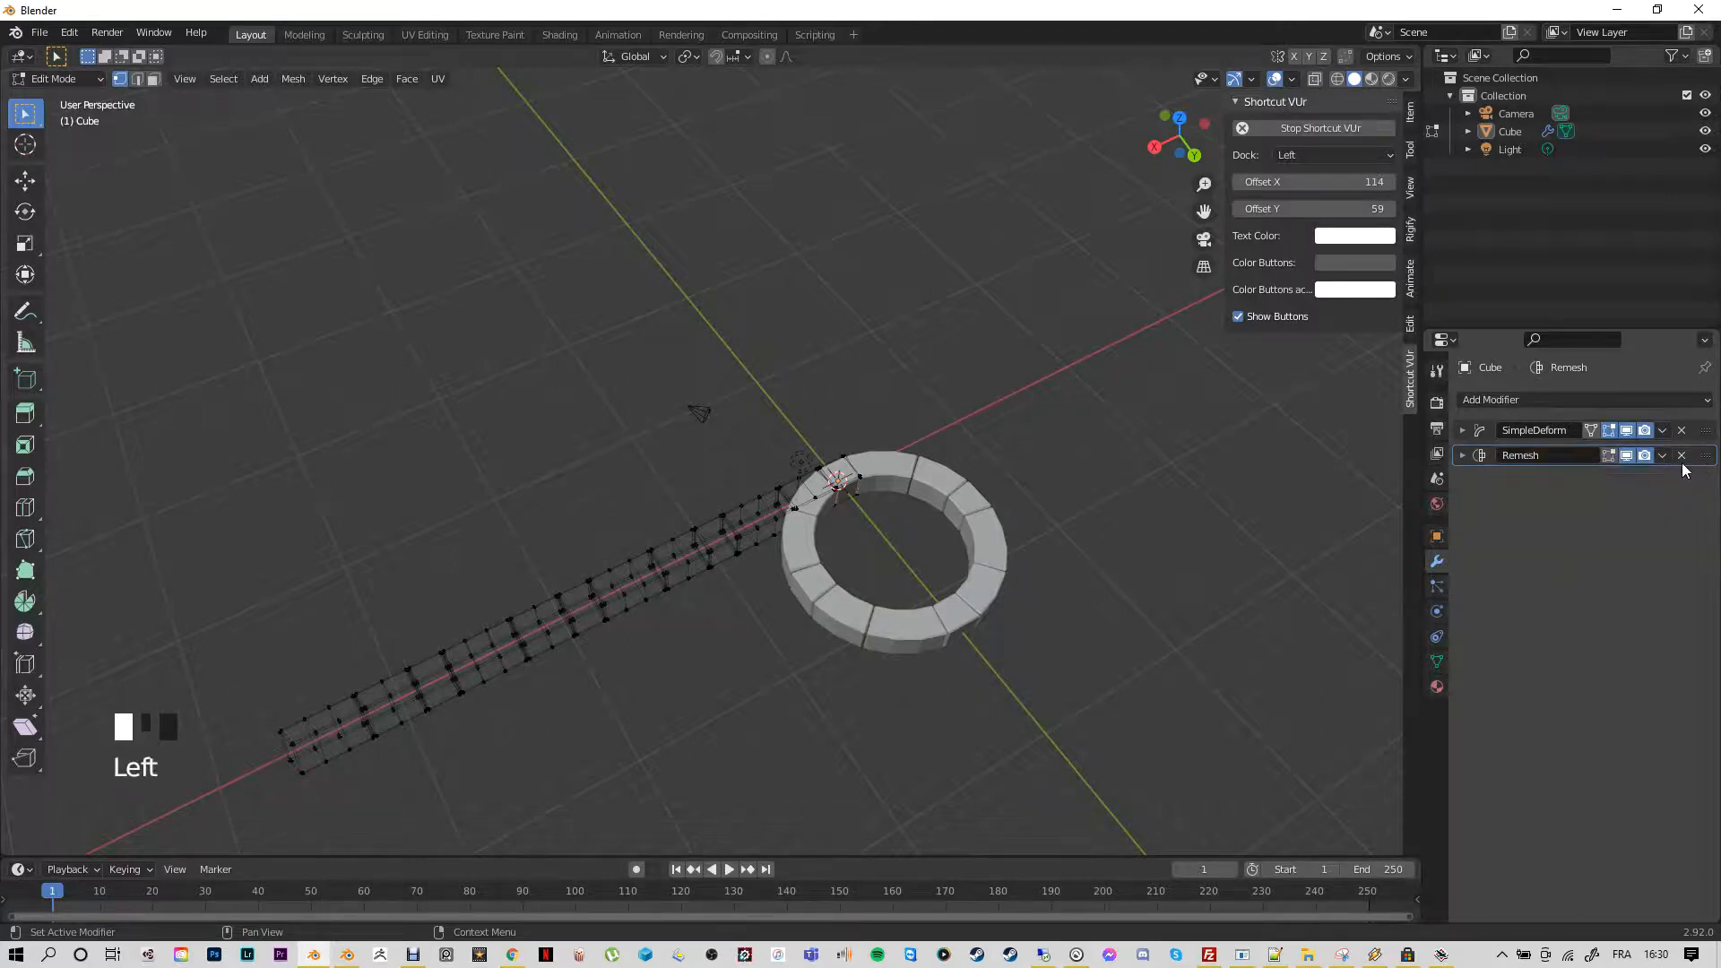
left_click(1681, 455)
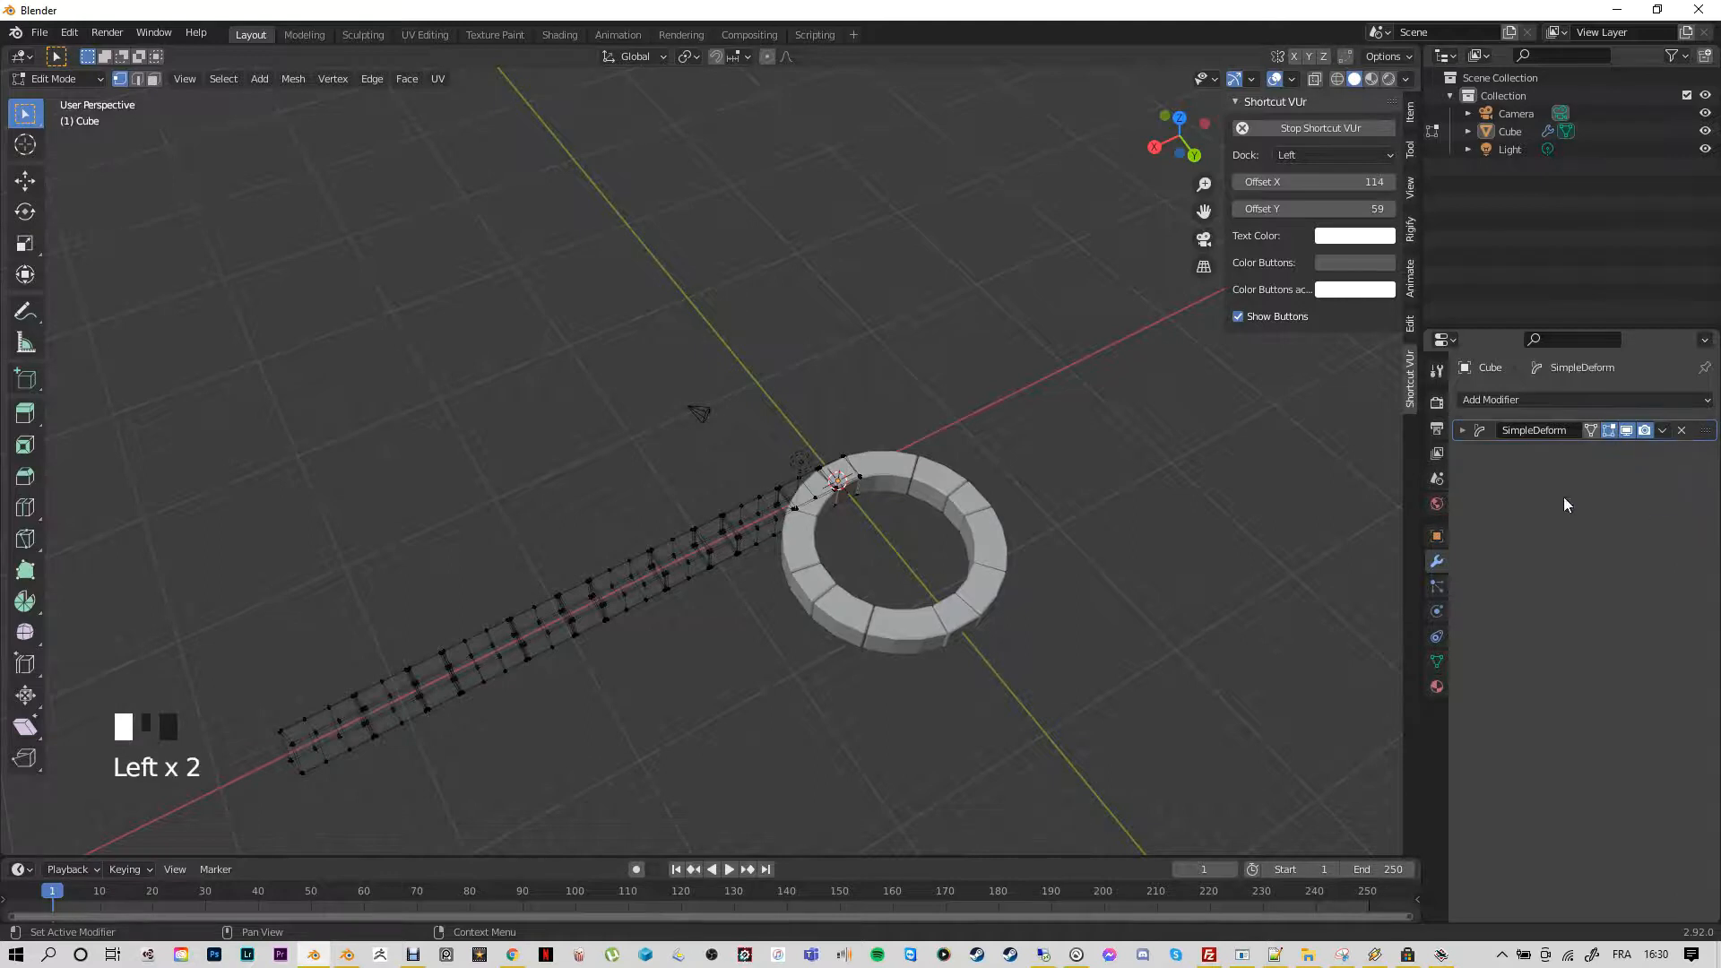
Expand the Simple Deform modifier's settings and examine its extra options for applying or duplicating it
left_click(1461, 429)
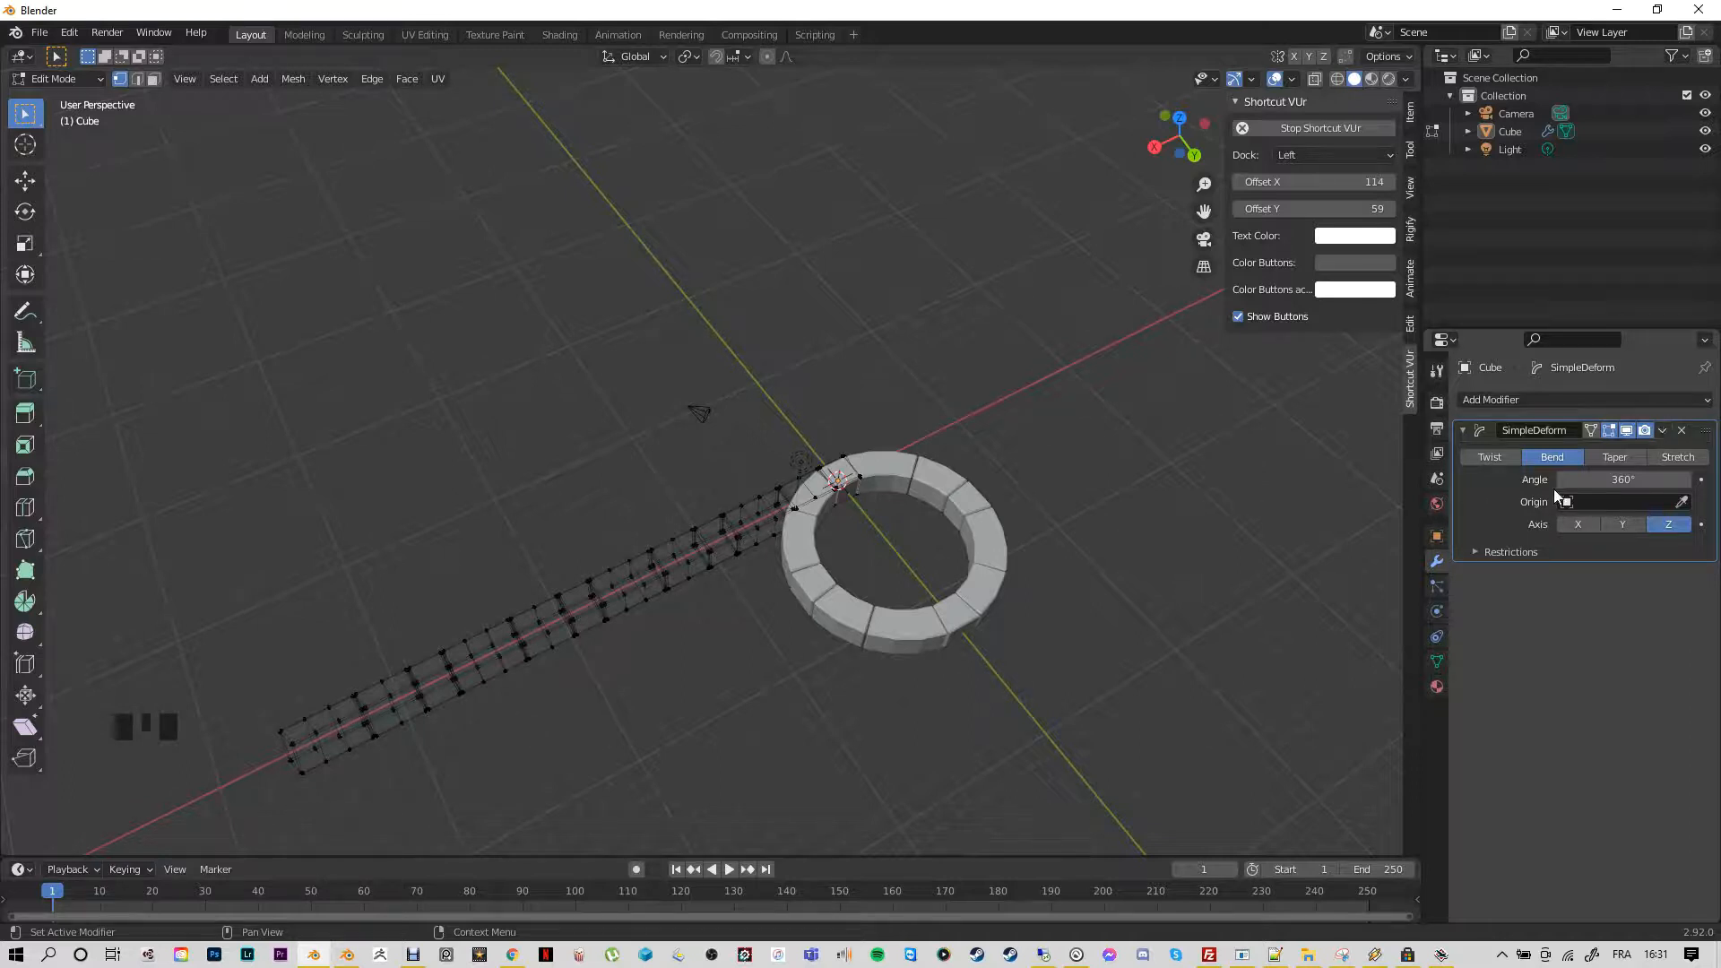
left_click(1663, 432)
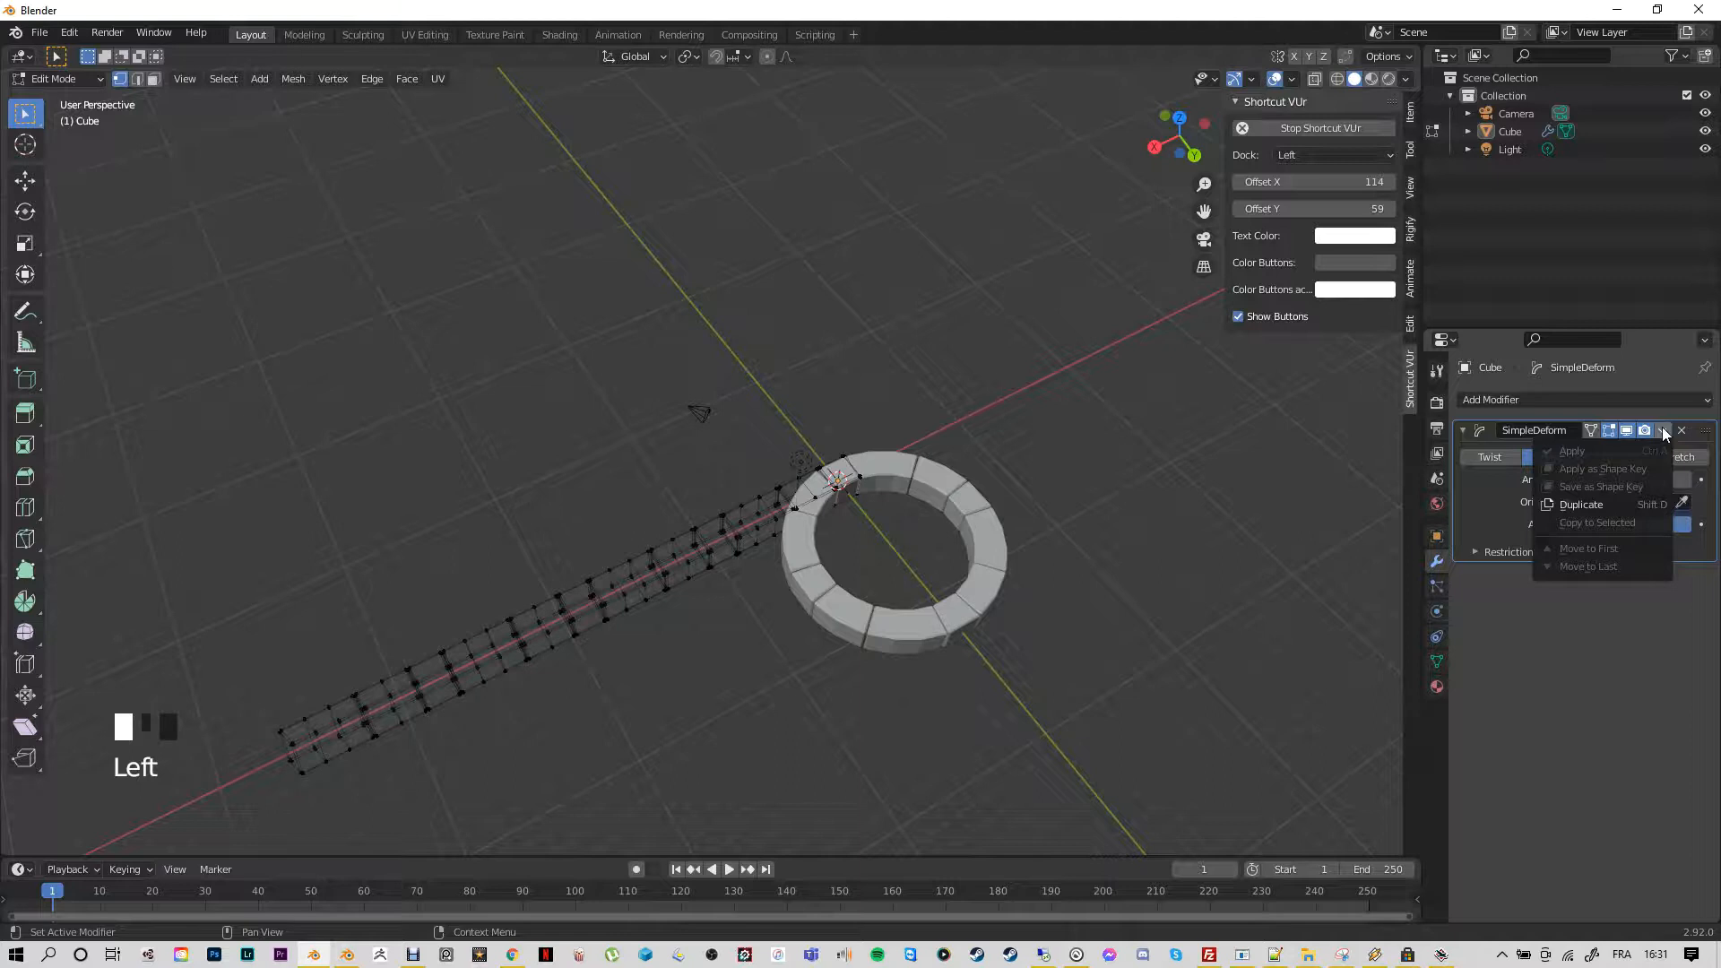
left_click(1490, 500)
left_click(1660, 431)
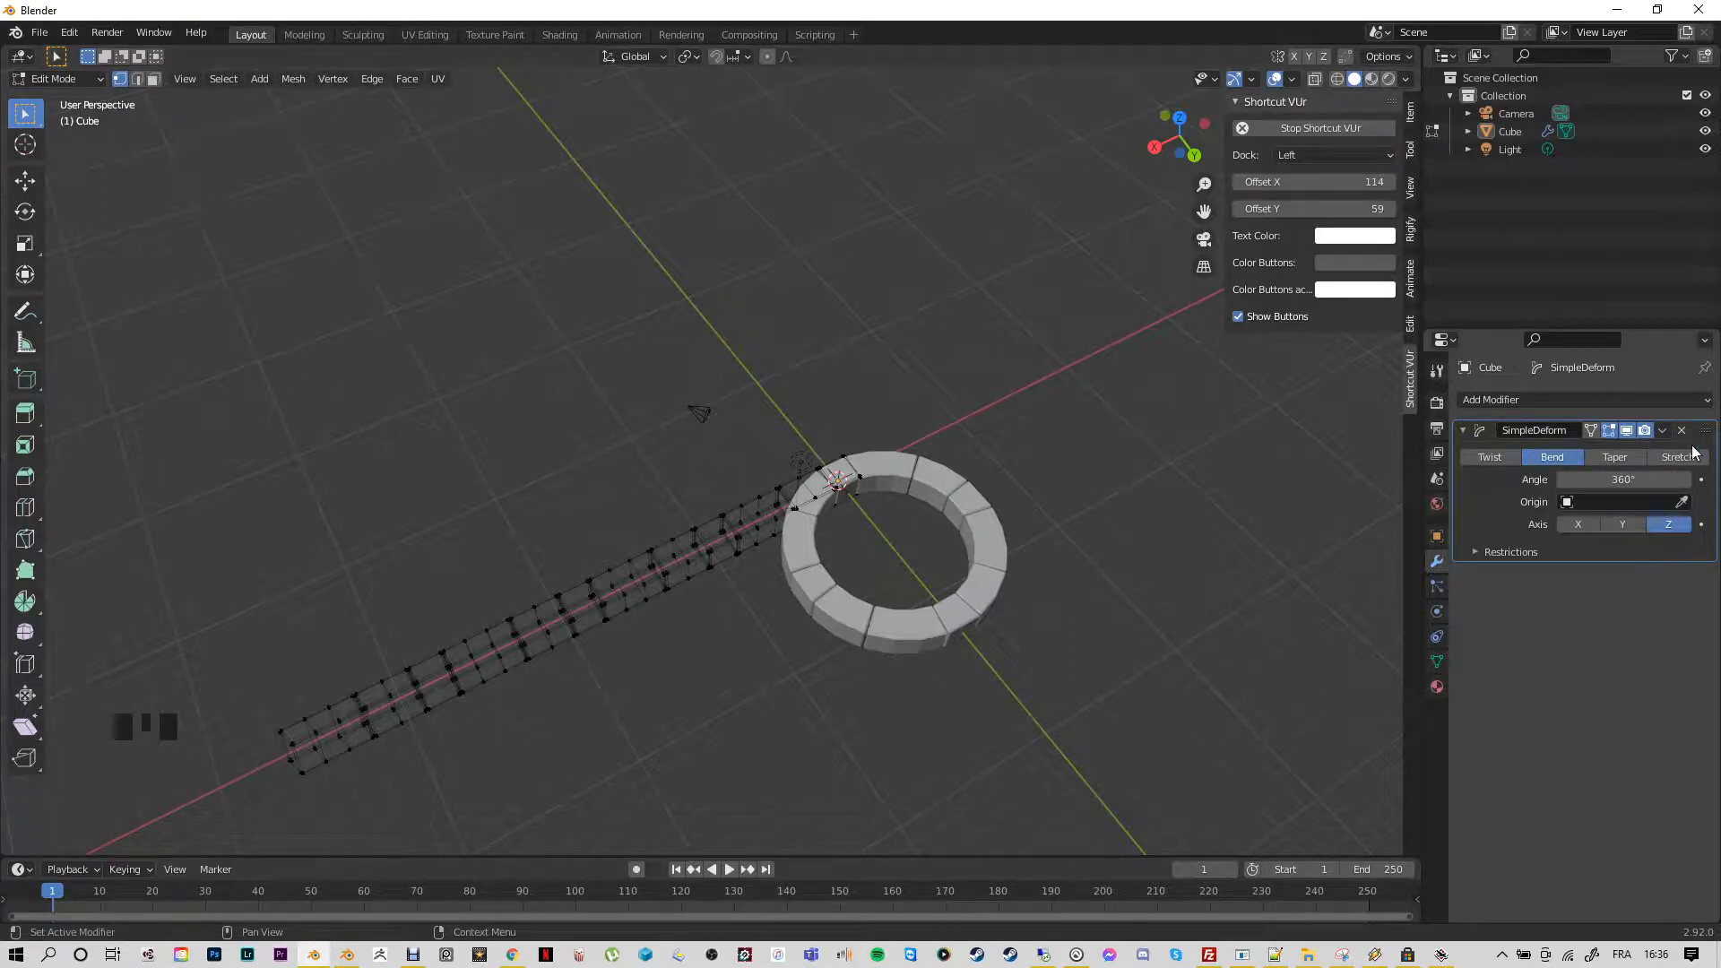
left_click(1662, 431)
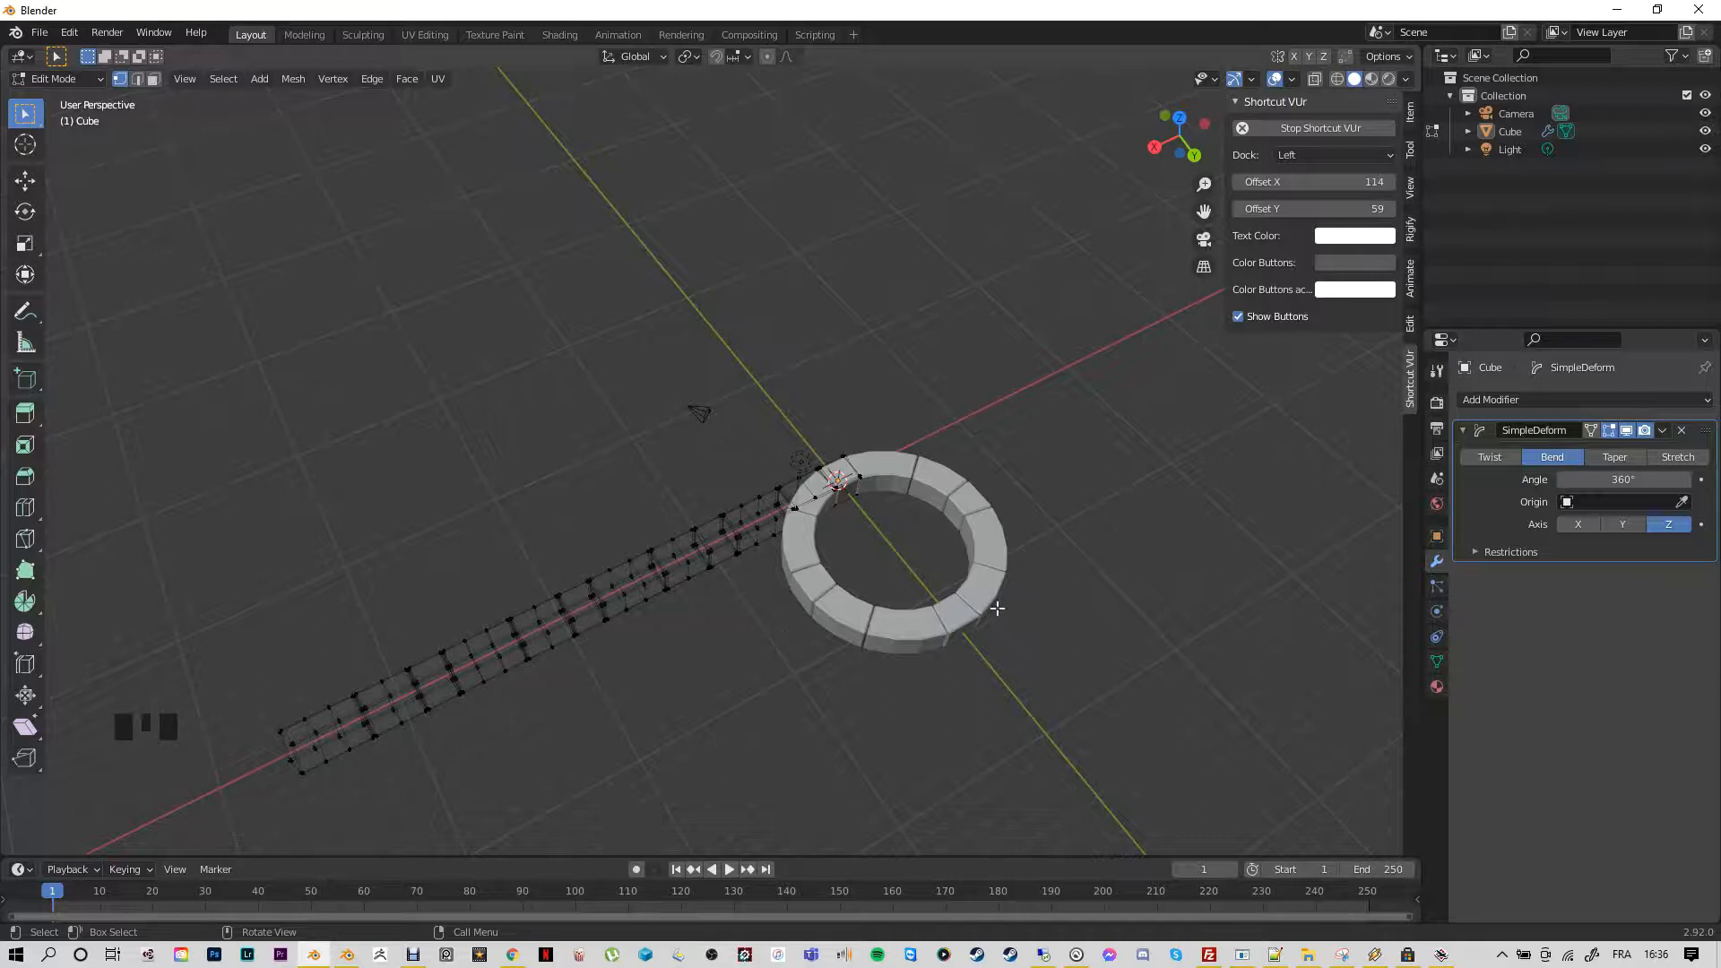
Switch to Object Mode and apply the Simple Deform modifier to the ring of blocks
left_click(100, 79)
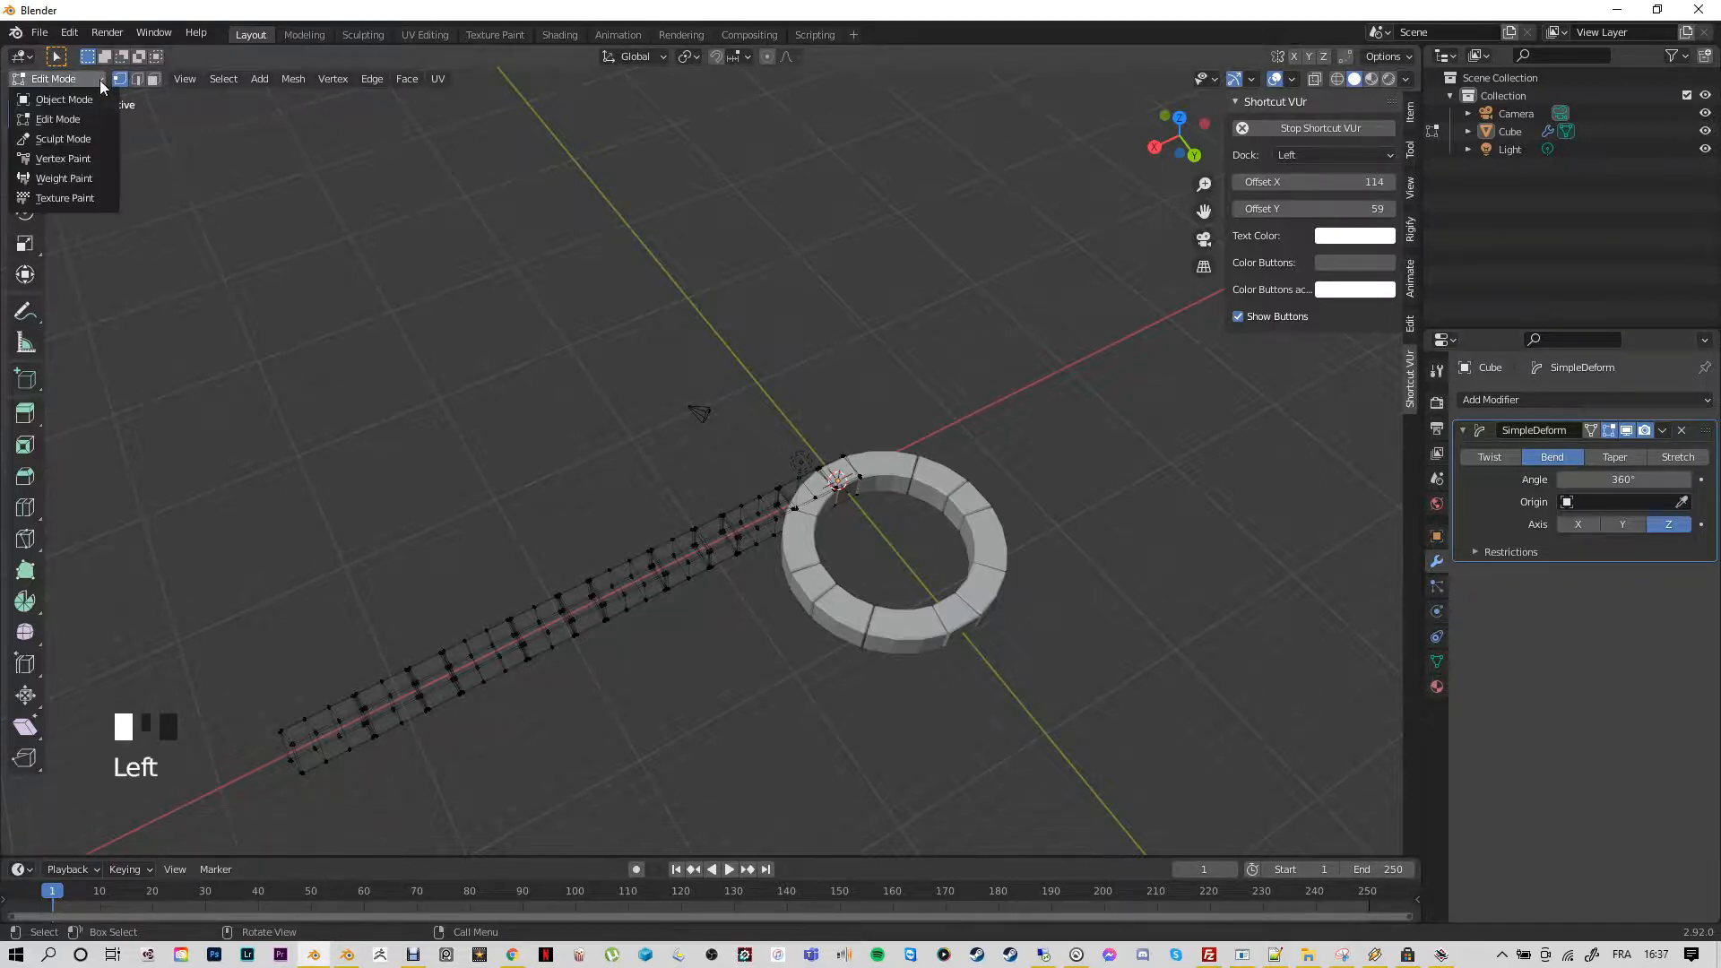
left_click(51, 95)
left_click(1665, 431)
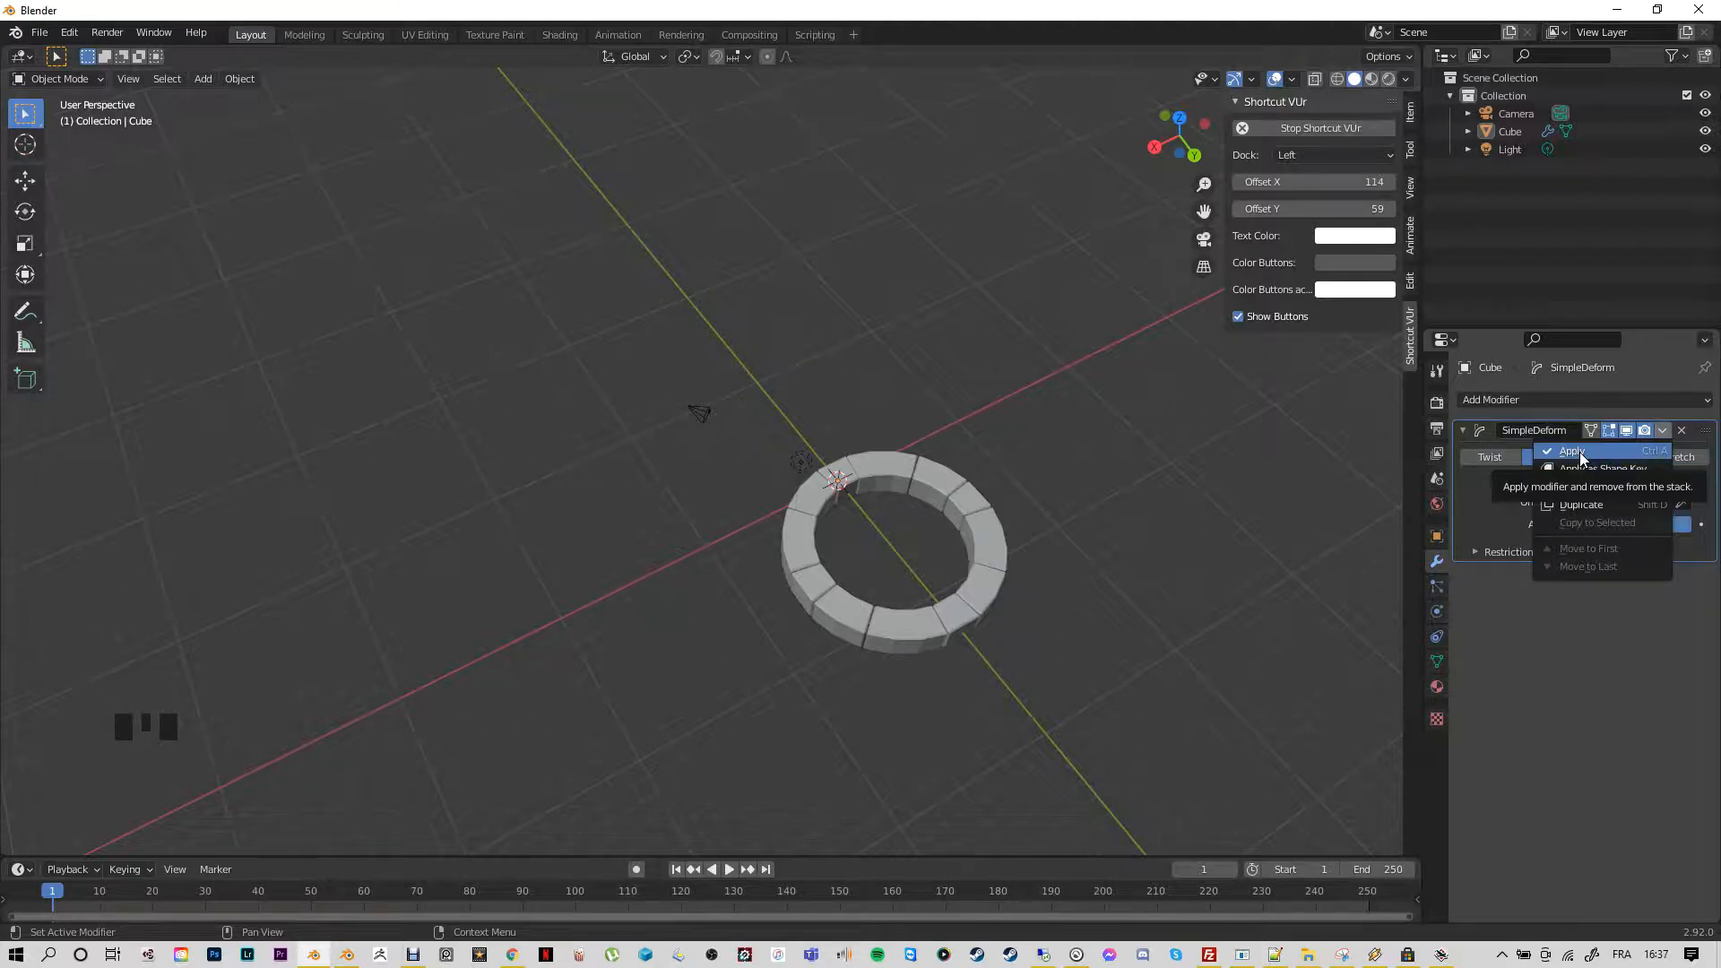
left_click(1525, 619)
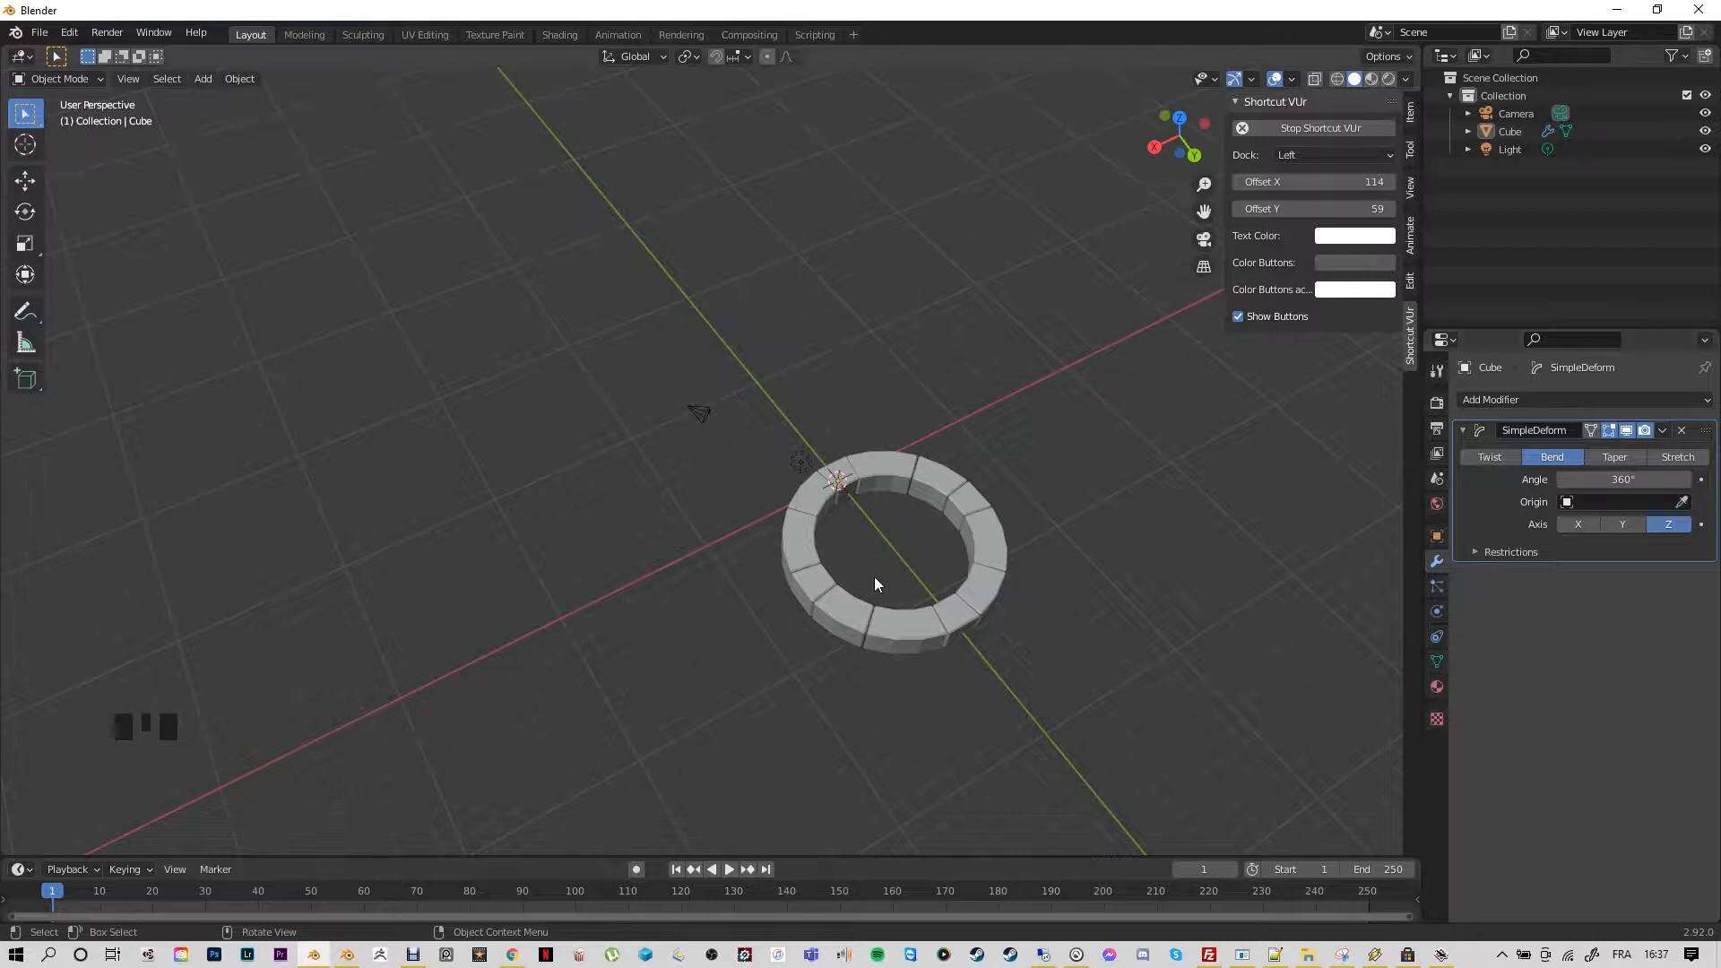
left_click(1662, 431)
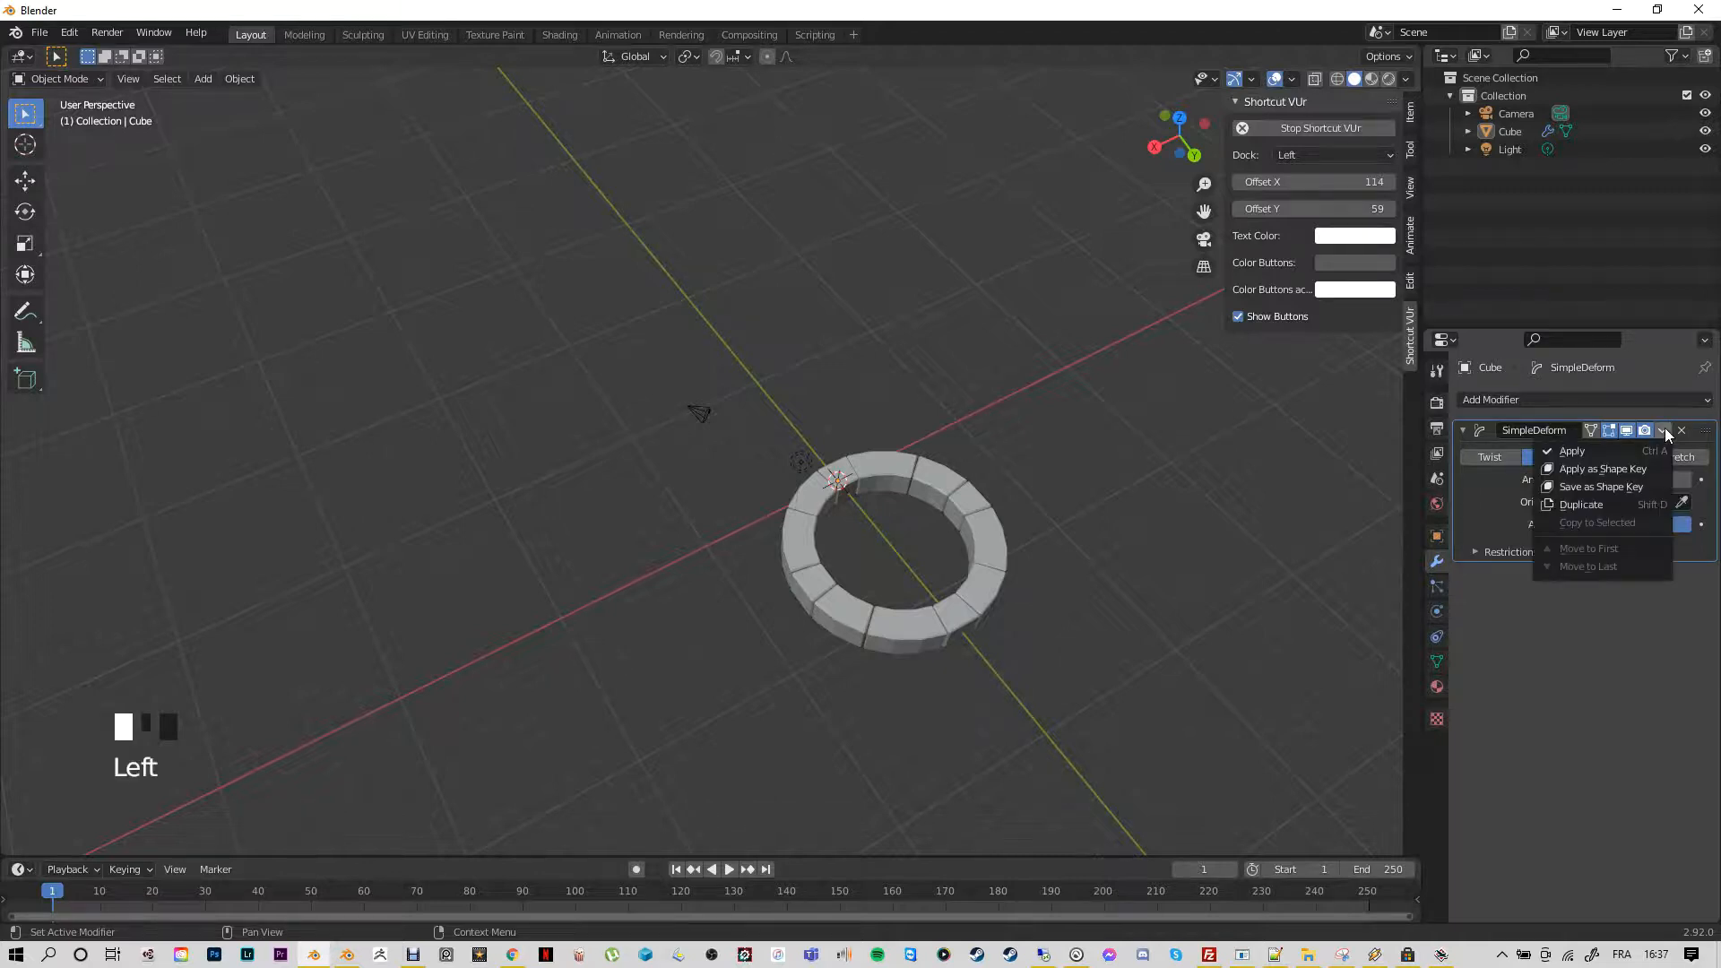
left_click(1584, 454)
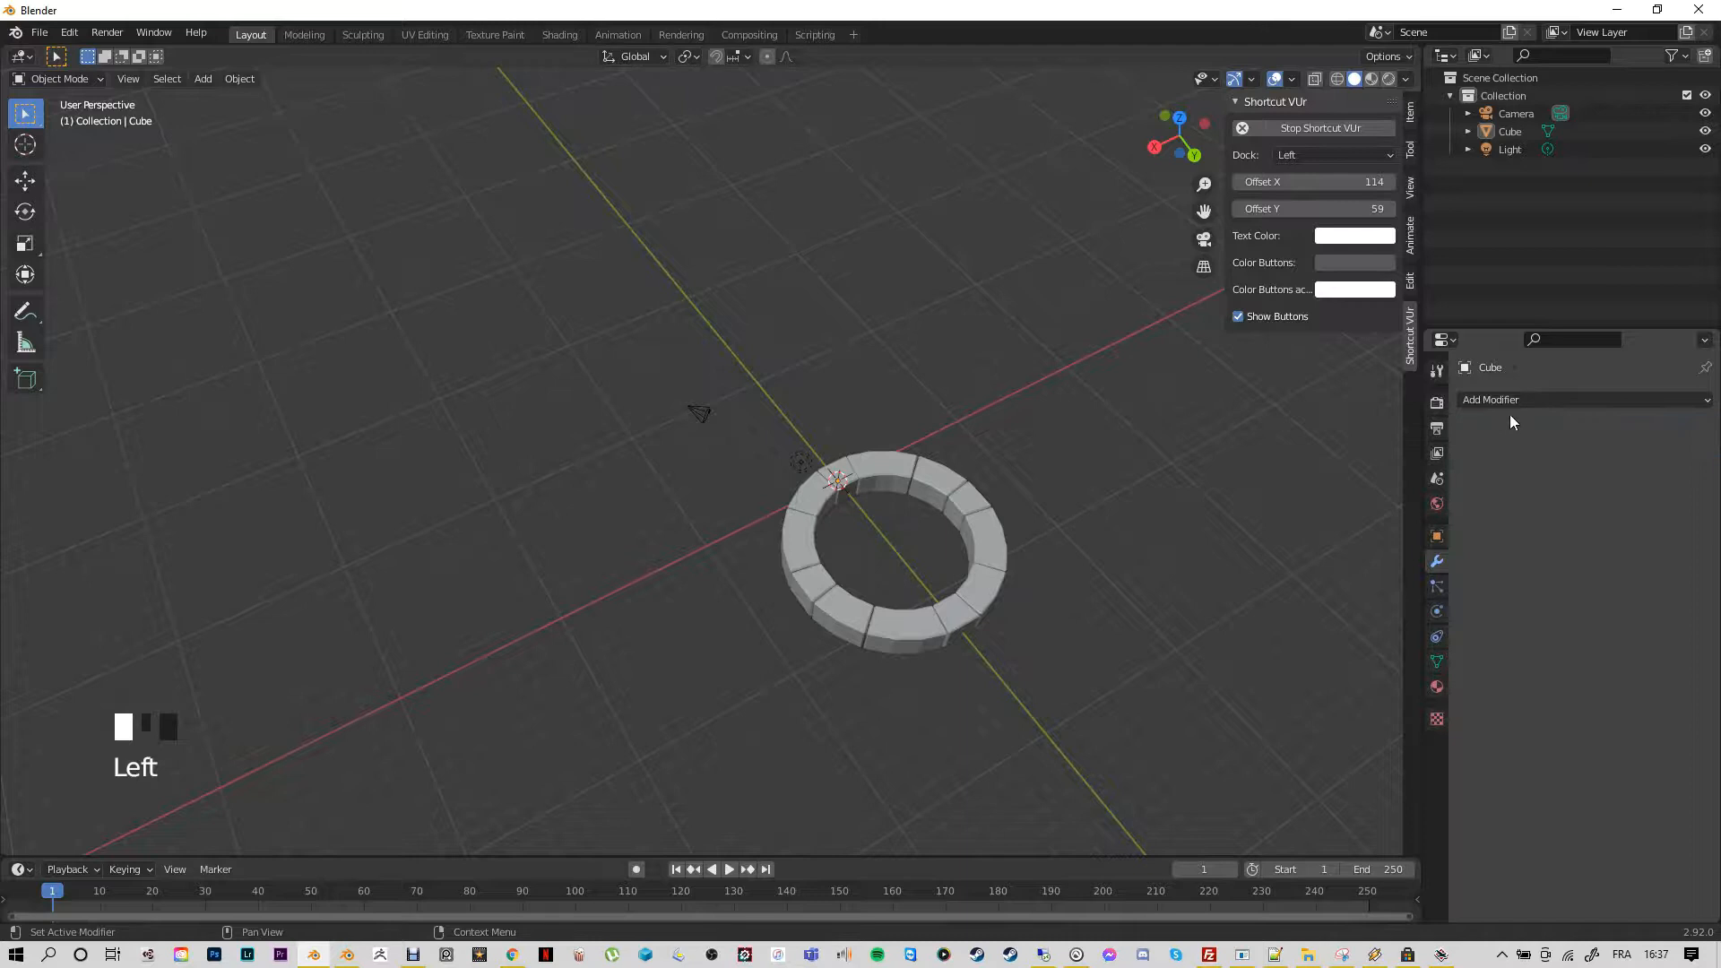
Select the ring, inspect its bent mesh in Edit Mode, and return to Object Mode
left_click(844, 607)
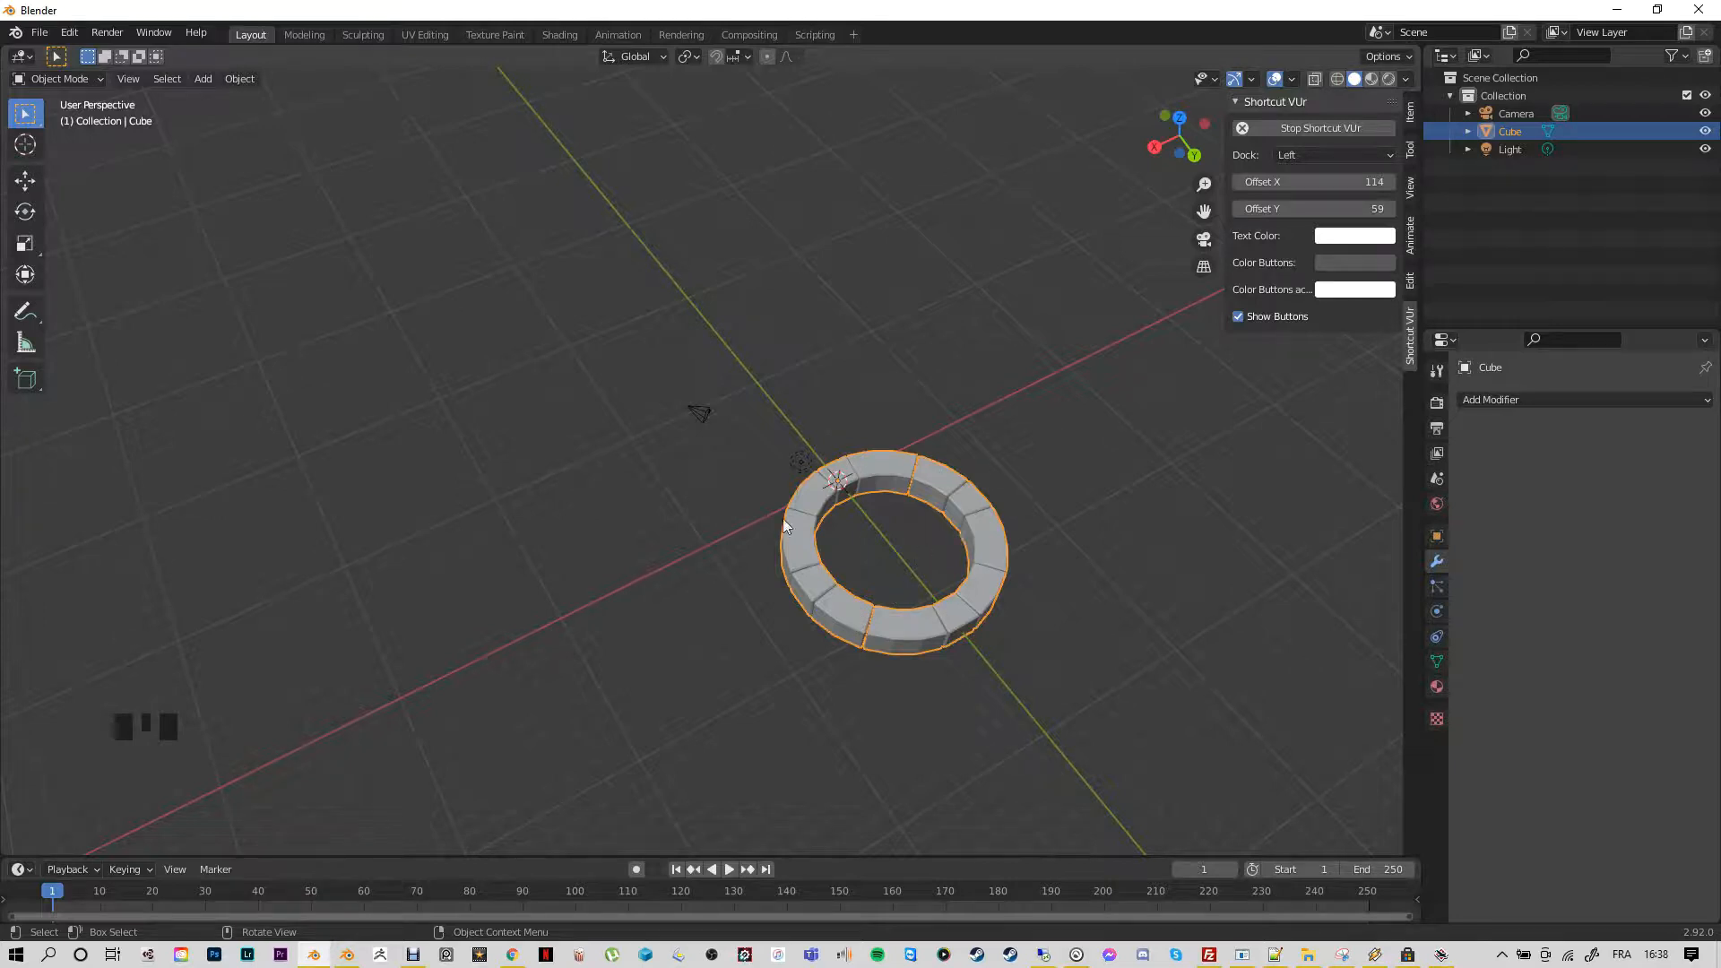
left_click(95, 77)
left_click(59, 119)
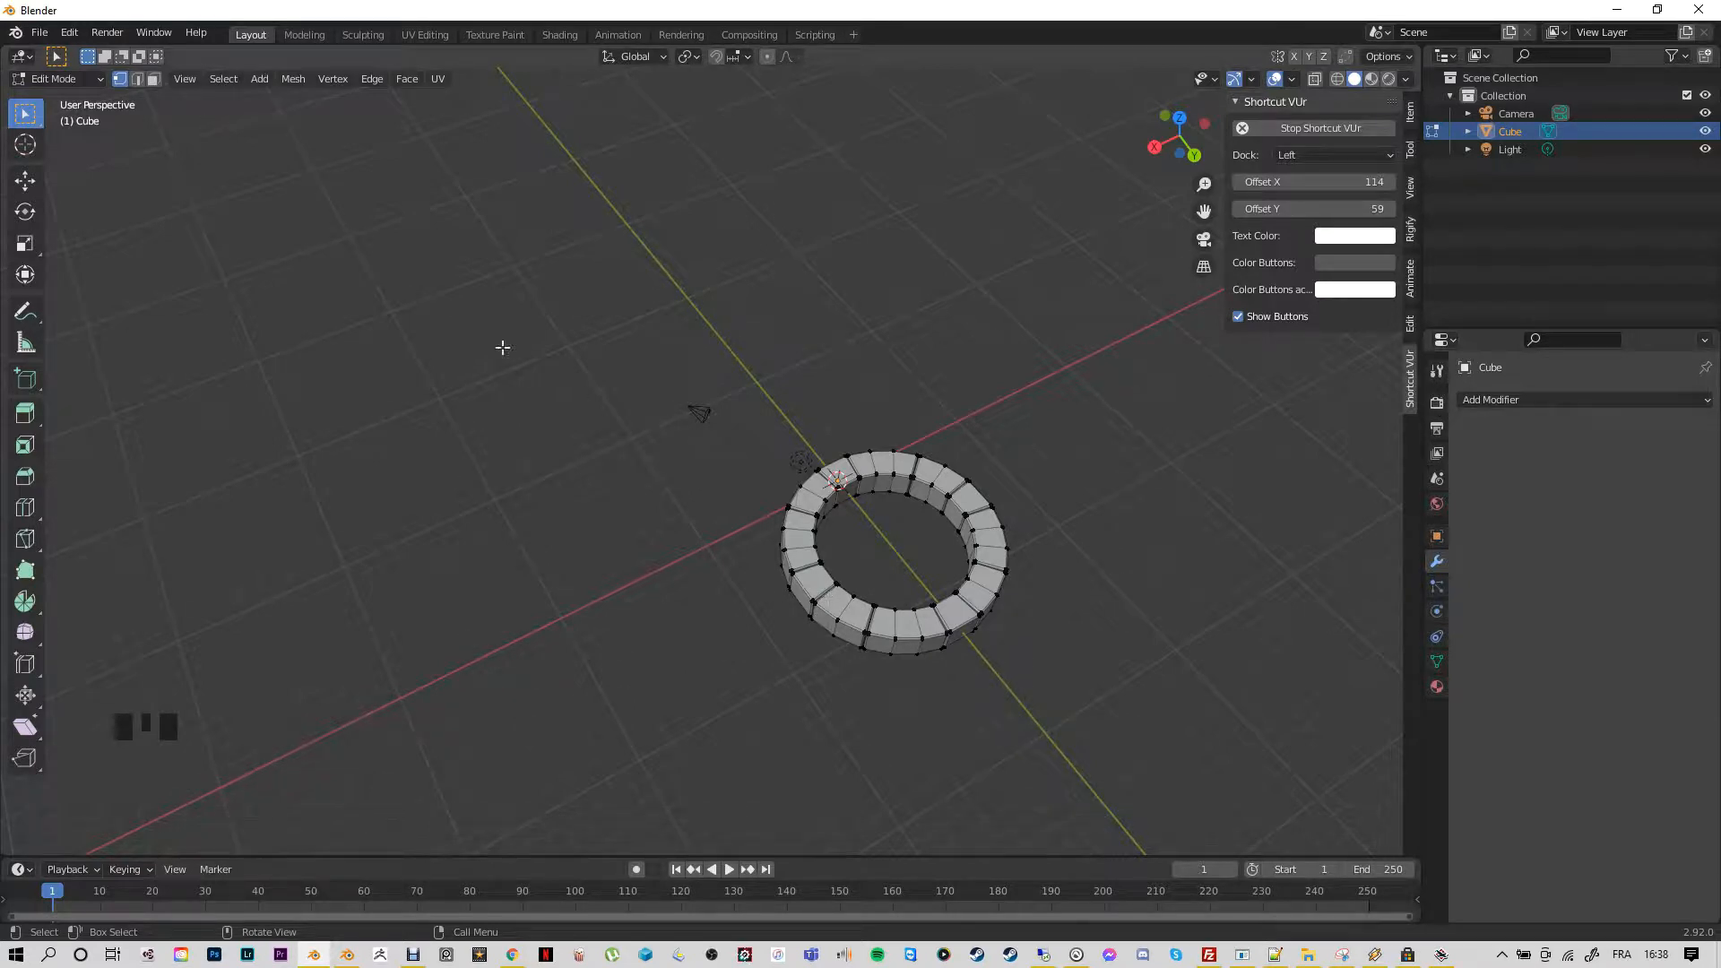
left_click(51, 78)
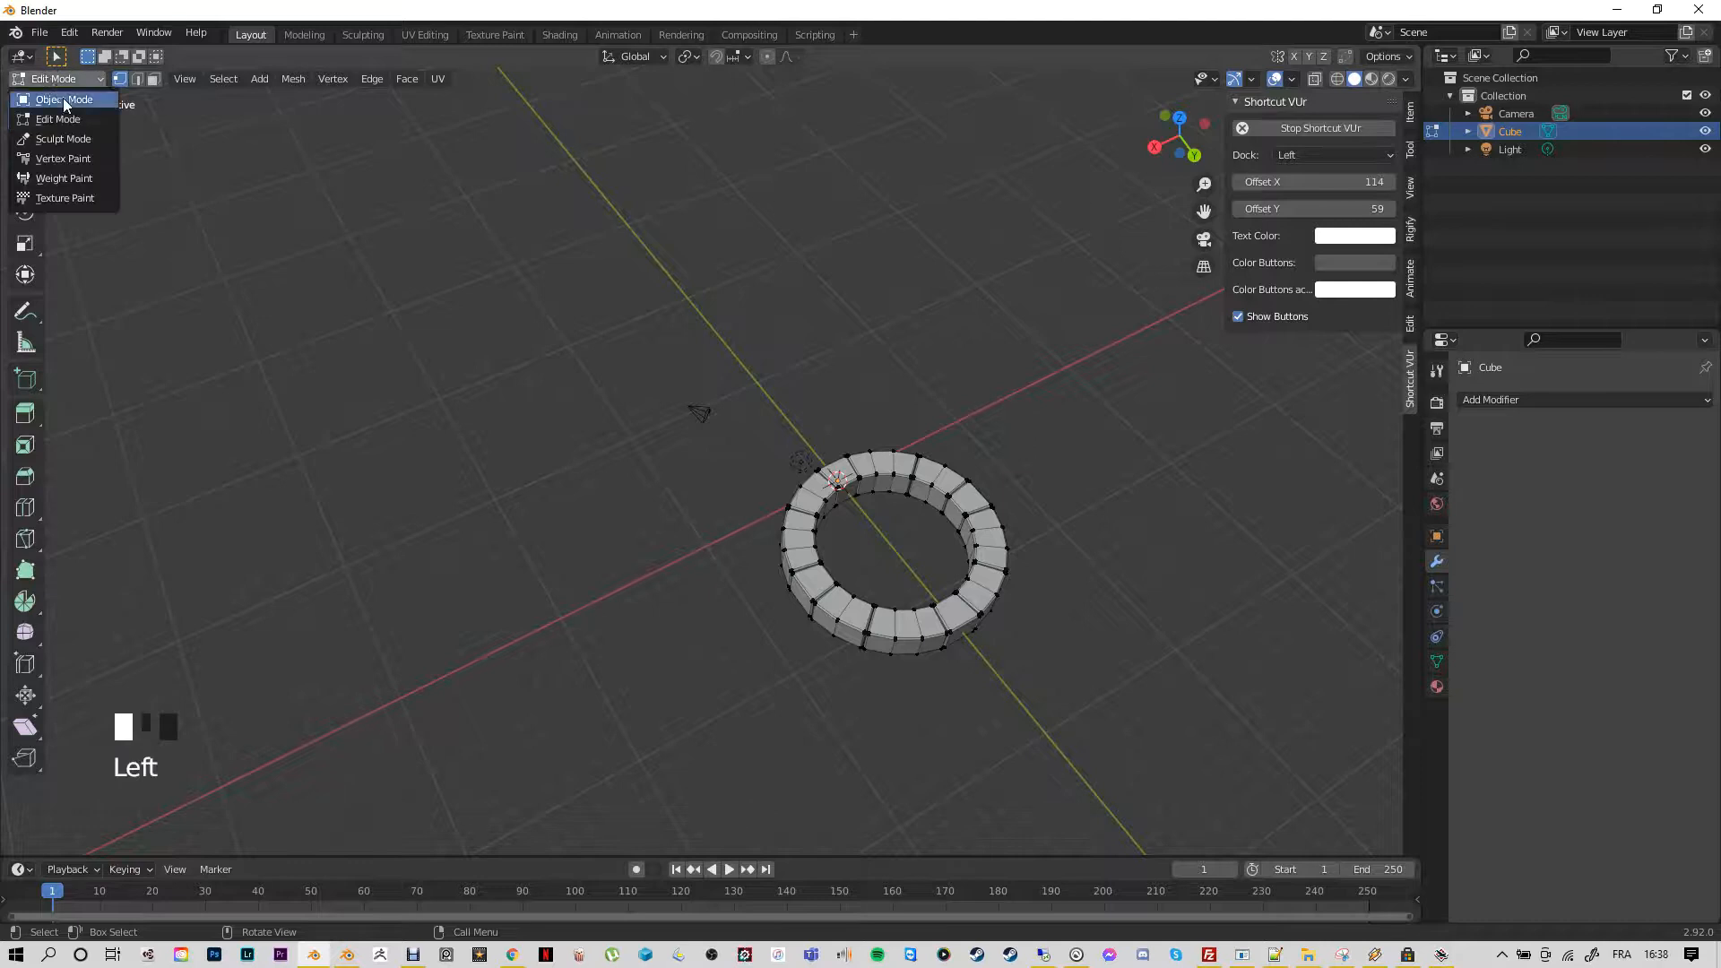
left_click(63, 99)
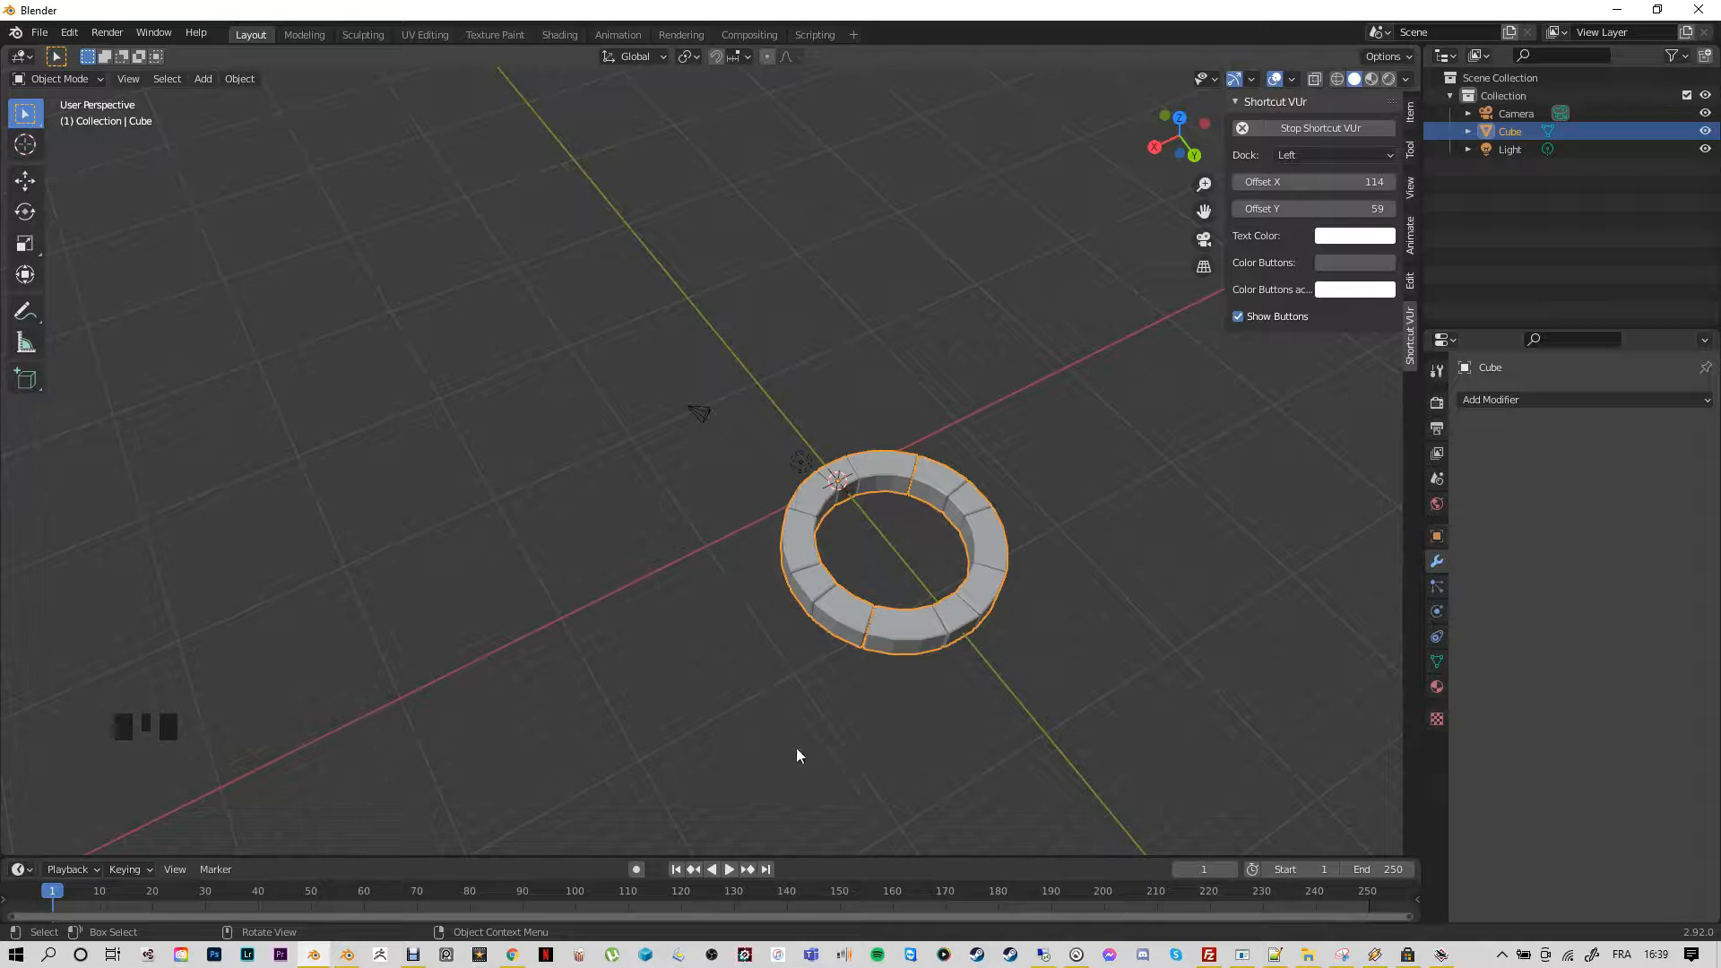
In front view, duplicate the ring and move the copy up about 2.05 m along Z, resting on the original
mouse_move(814, 660)
middle_mouse_down()
mouse_move(815, 681)
mouse_move(819, 633)
middle_mouse_up()
scroll(819, 636, "down", 4)
scroll(913, 727, "up", 3)
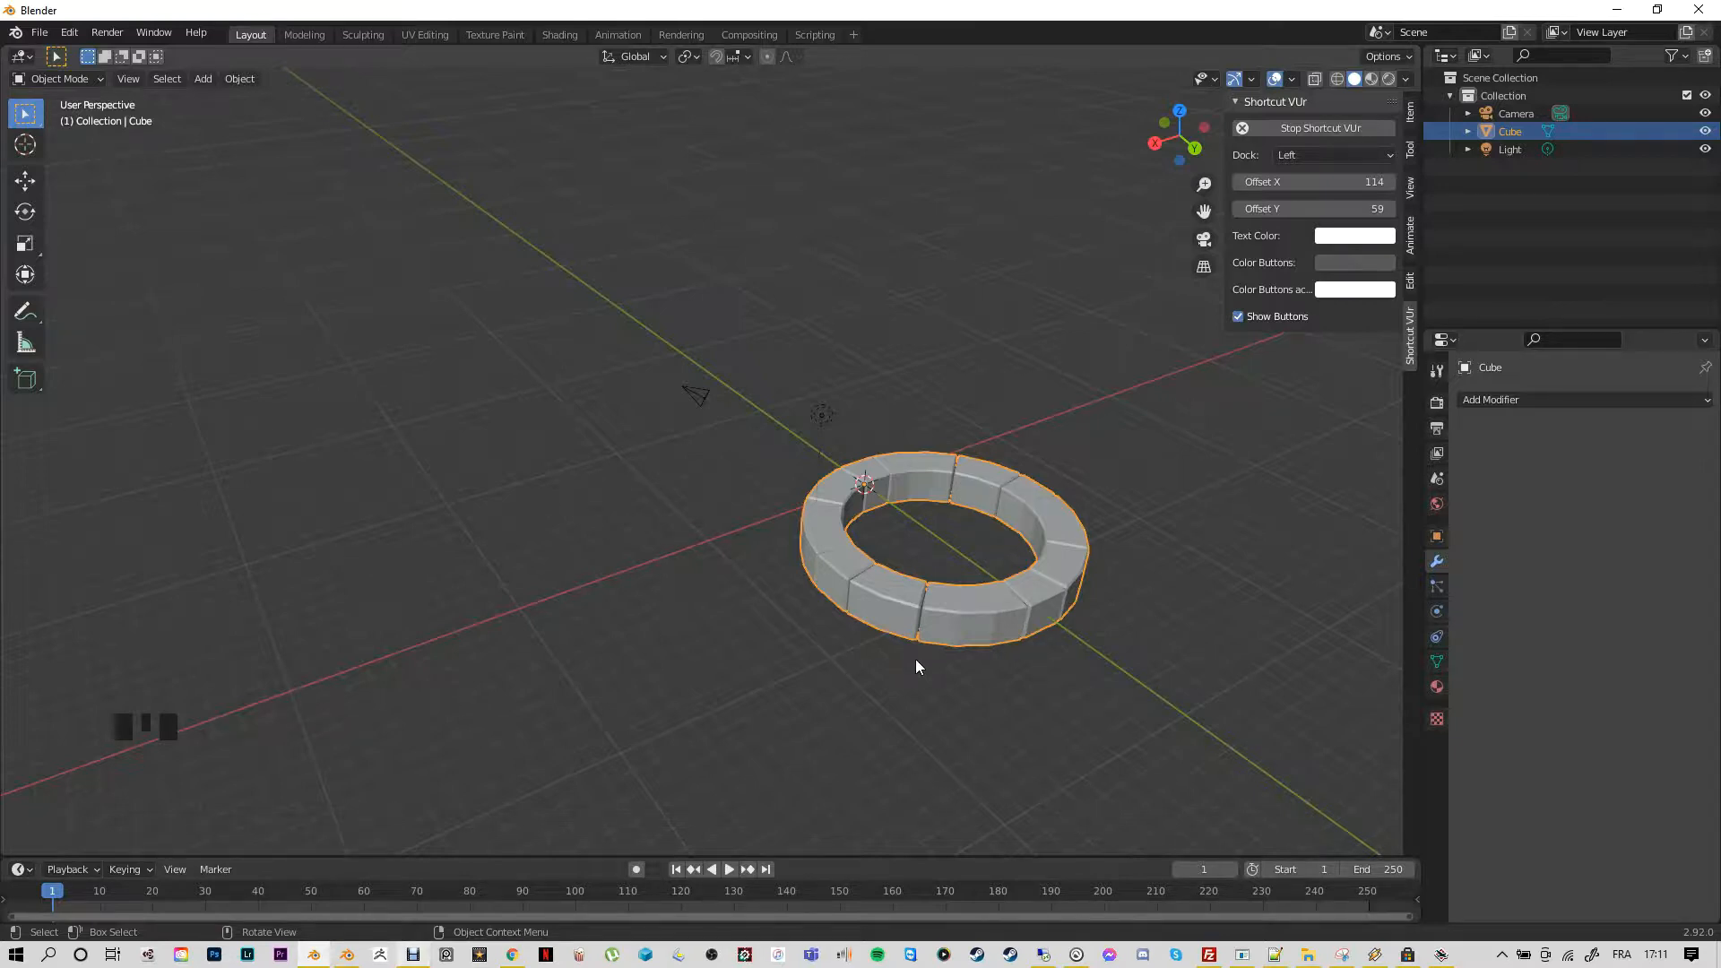
key("KP_1")
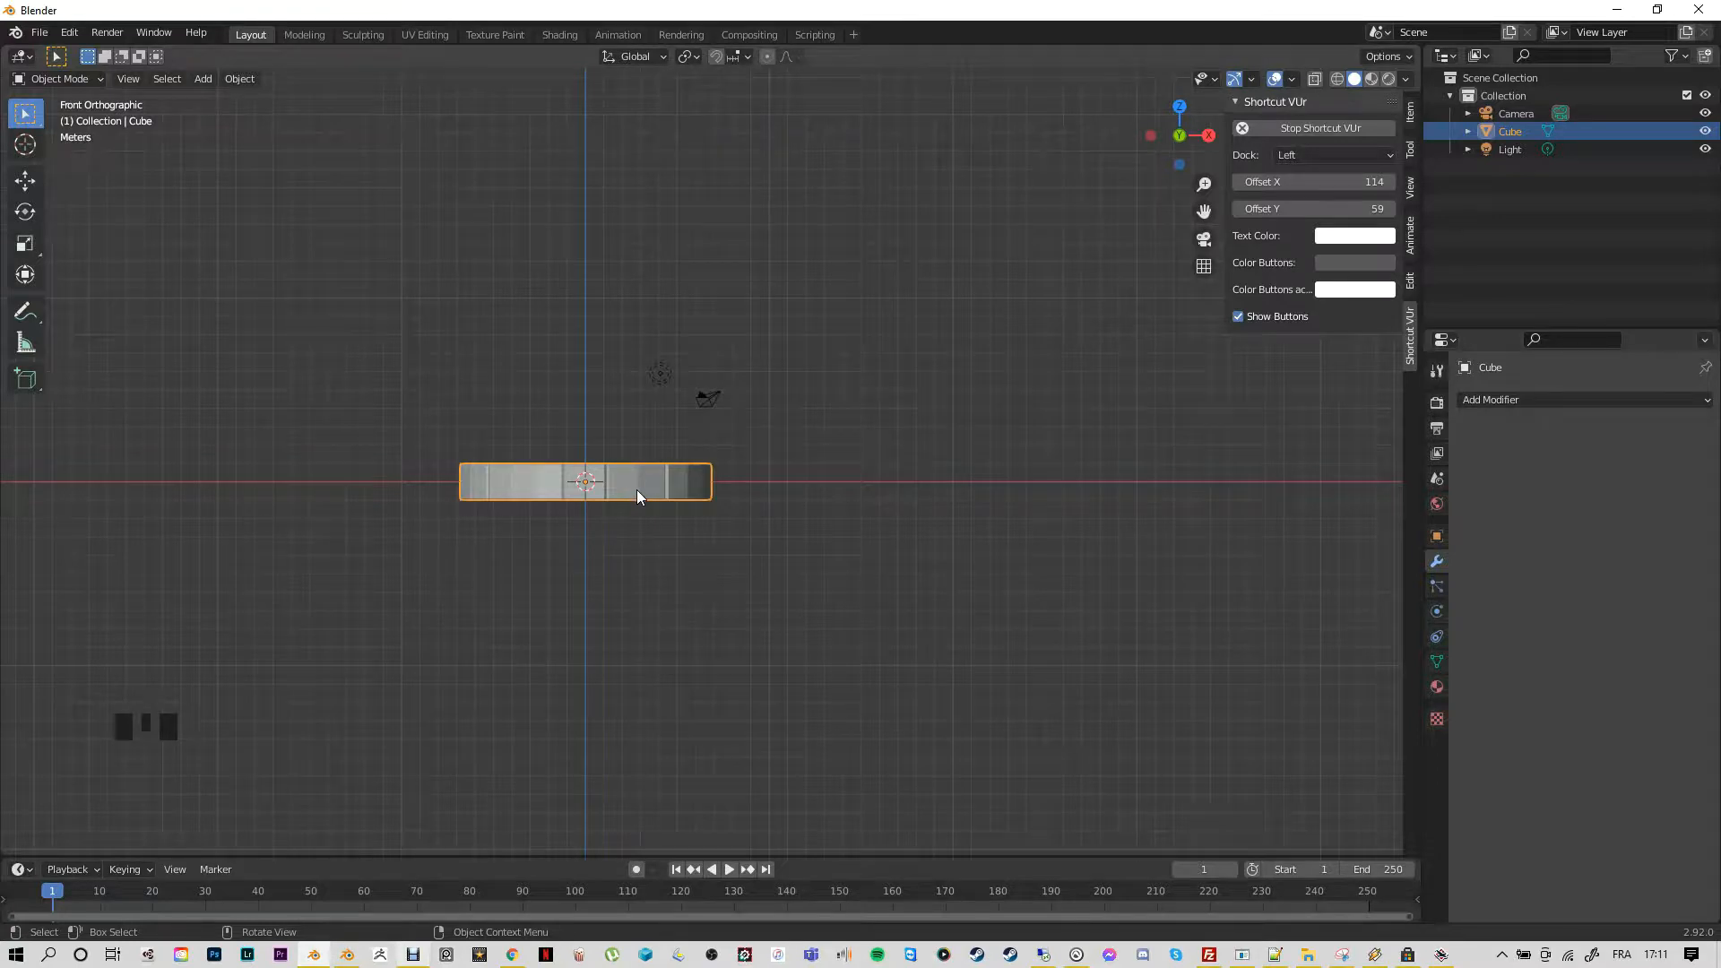
key("shift+d")
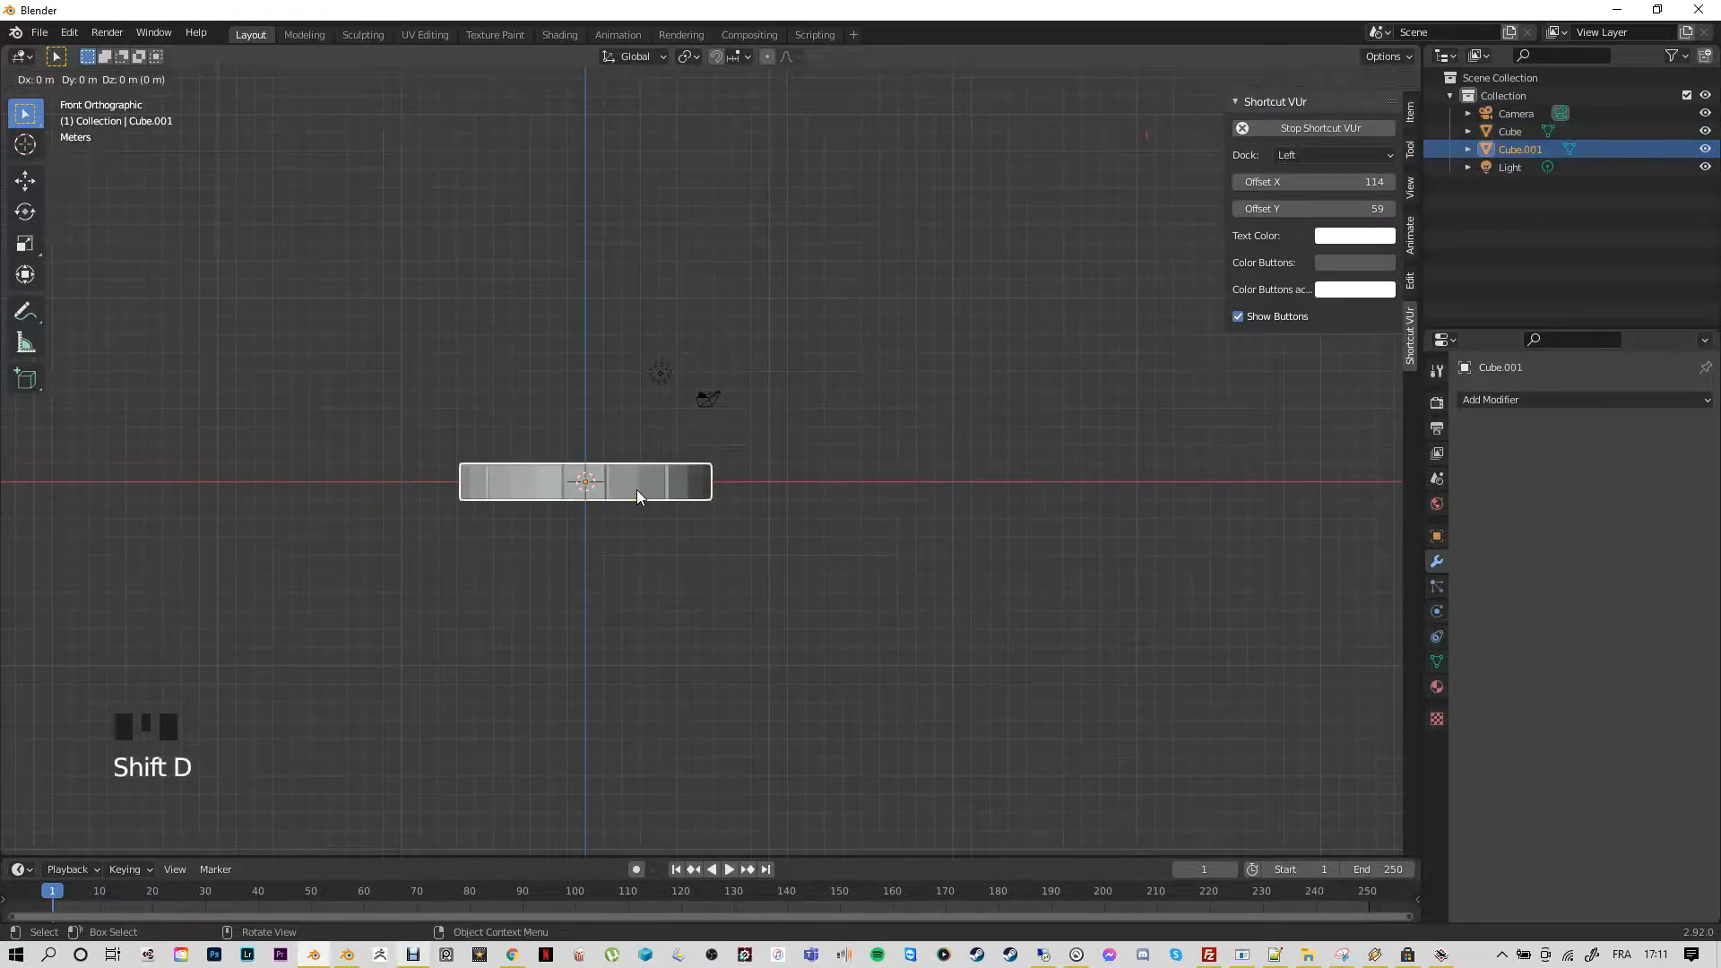
key("z")
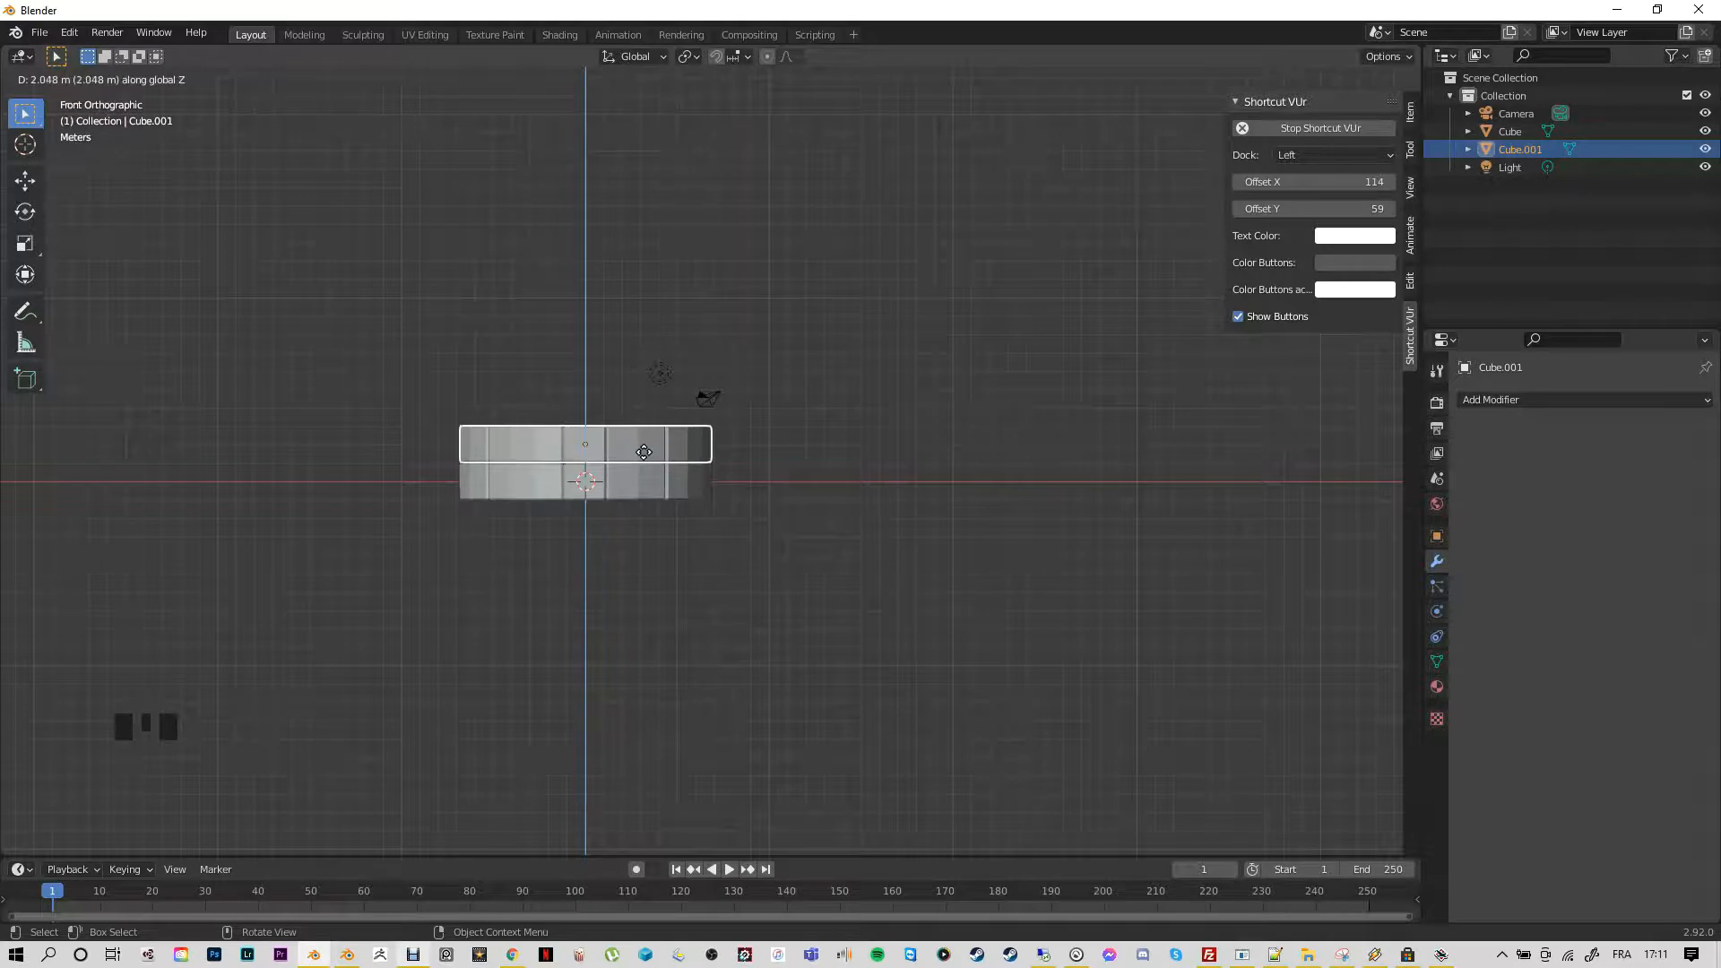
left_click(644, 452)
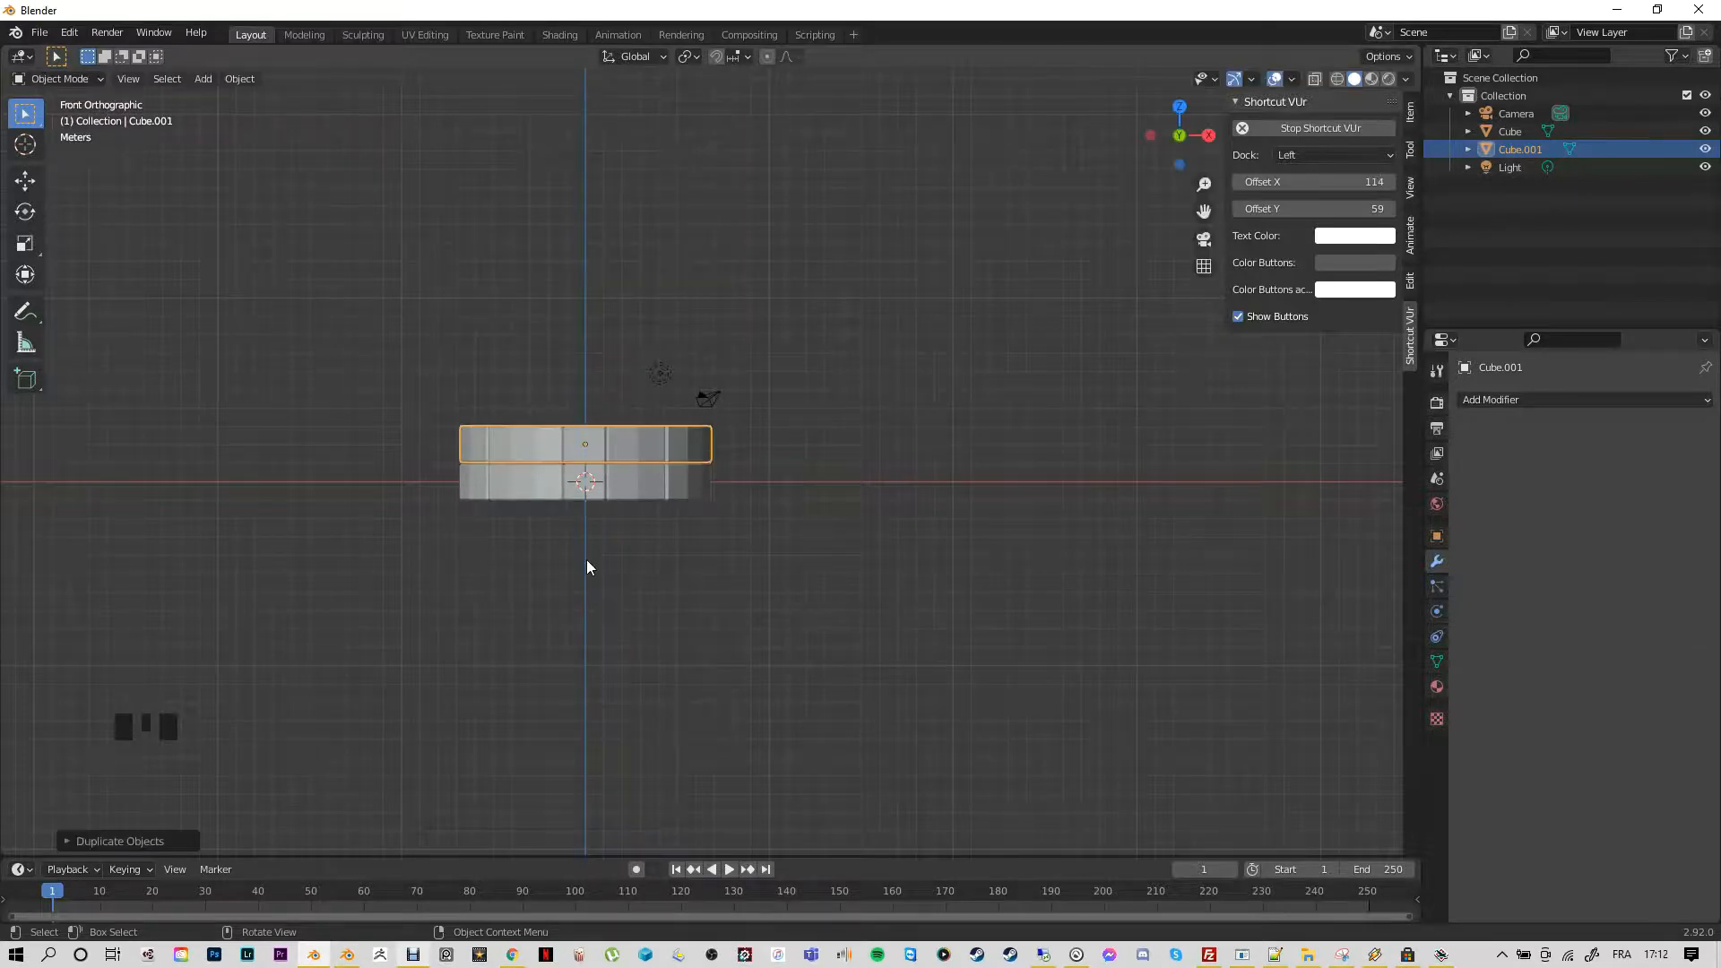
Scale the upper ring to about 0.86 and lower it slightly along Z onto the ring beneath
key("s")
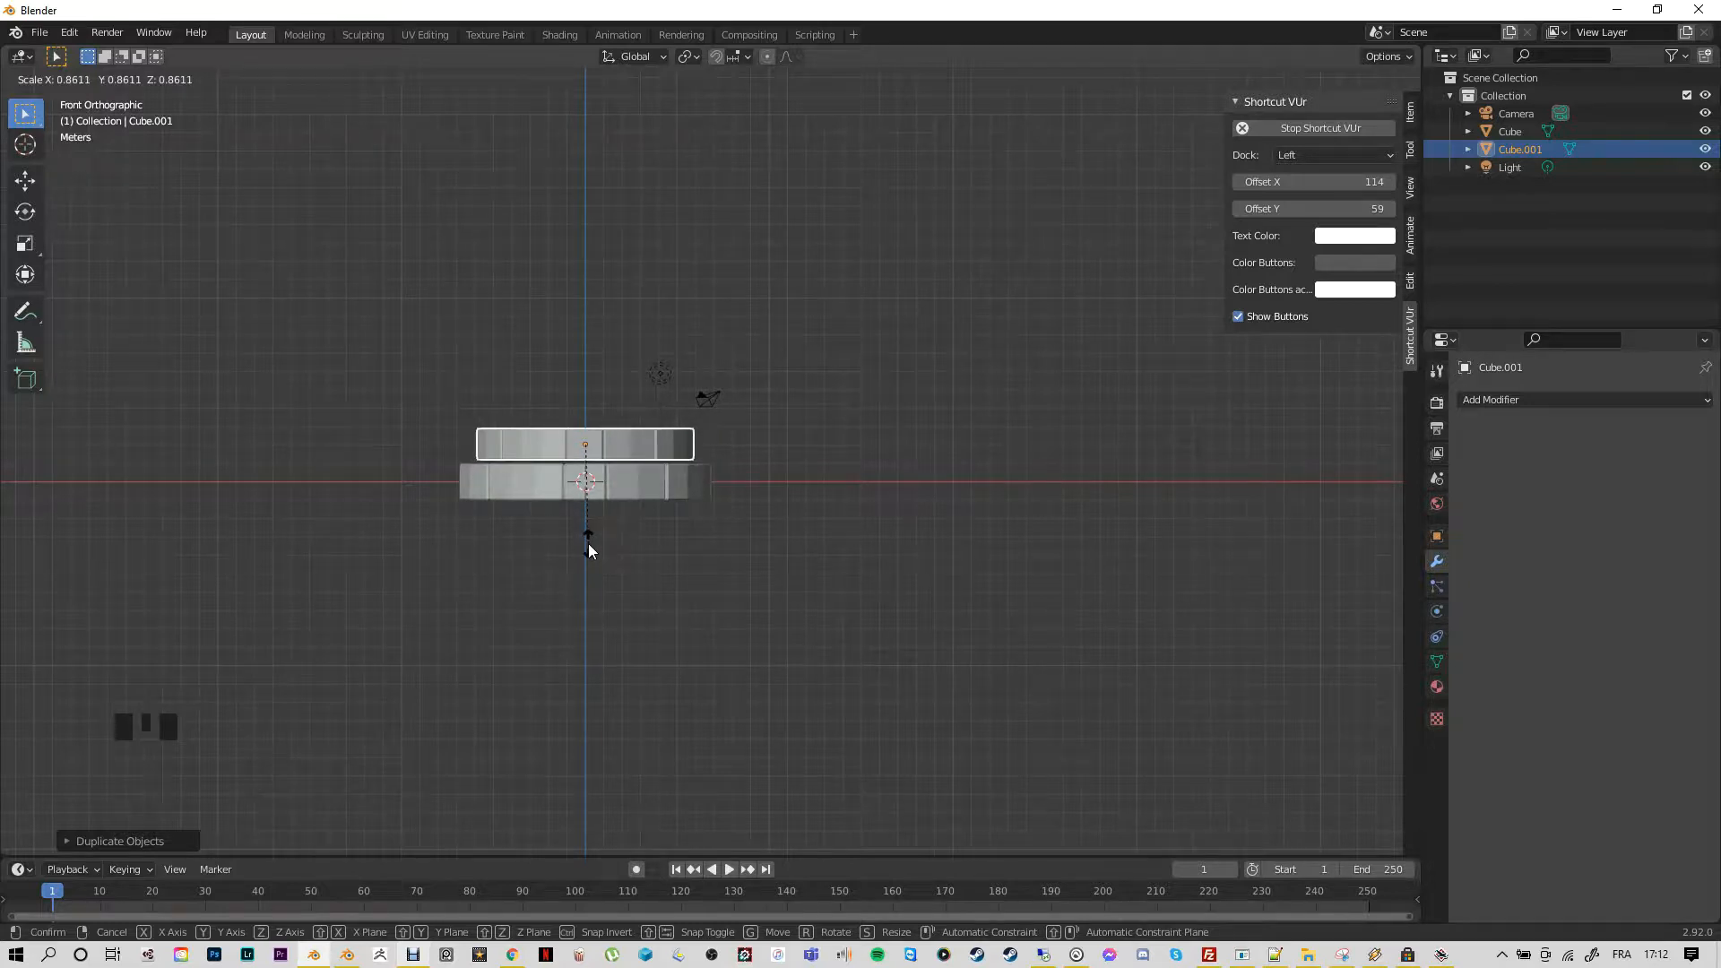
left_click(588, 545)
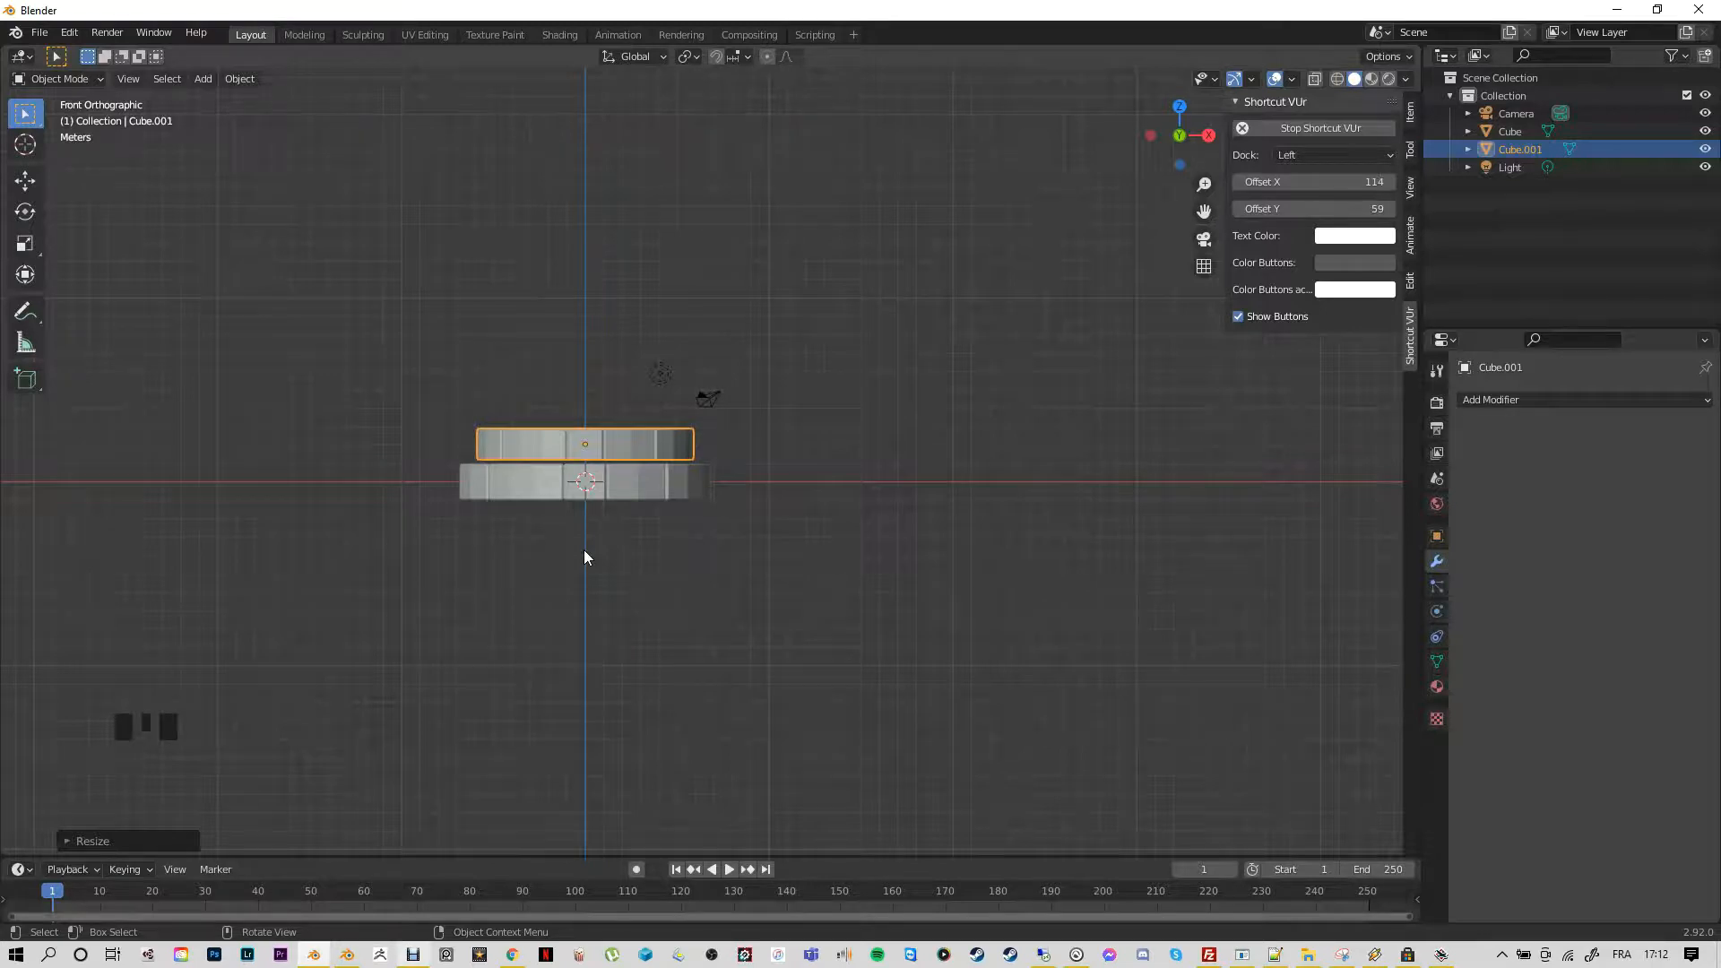
key("g")
key("z")
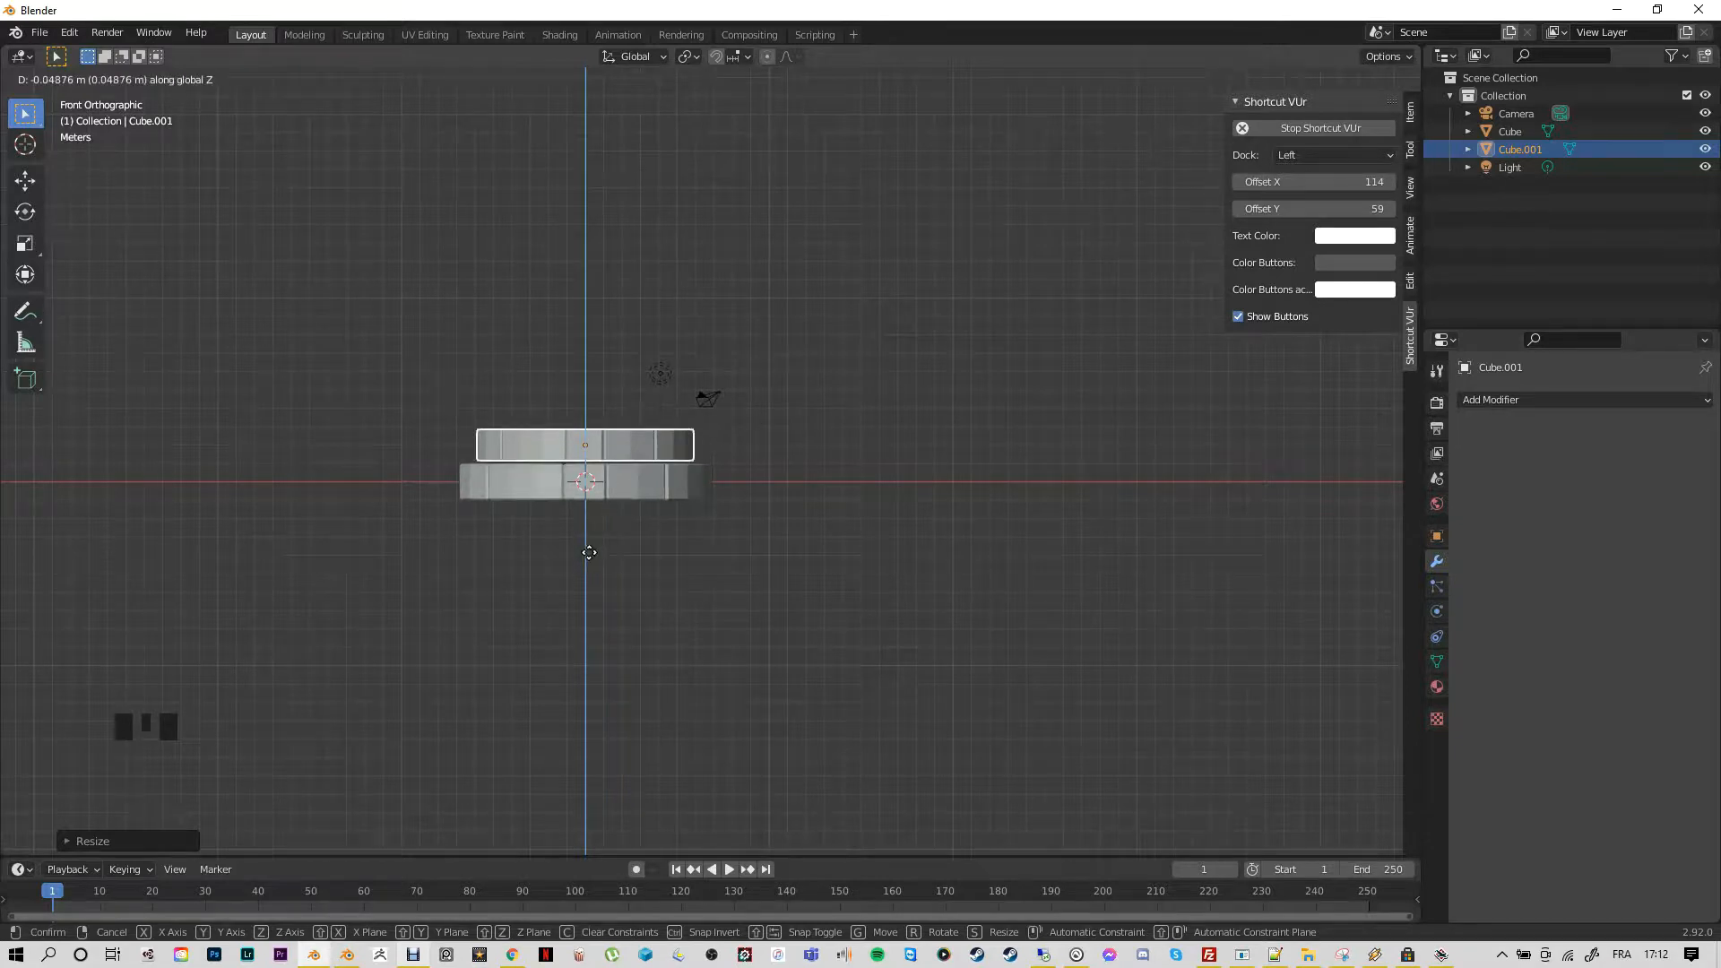
left_click(587, 551)
Examine the stacked rings in perspective and scale the upper ring up slightly around its off-center origin
middle_click_drag(552, 555, 577, 600)
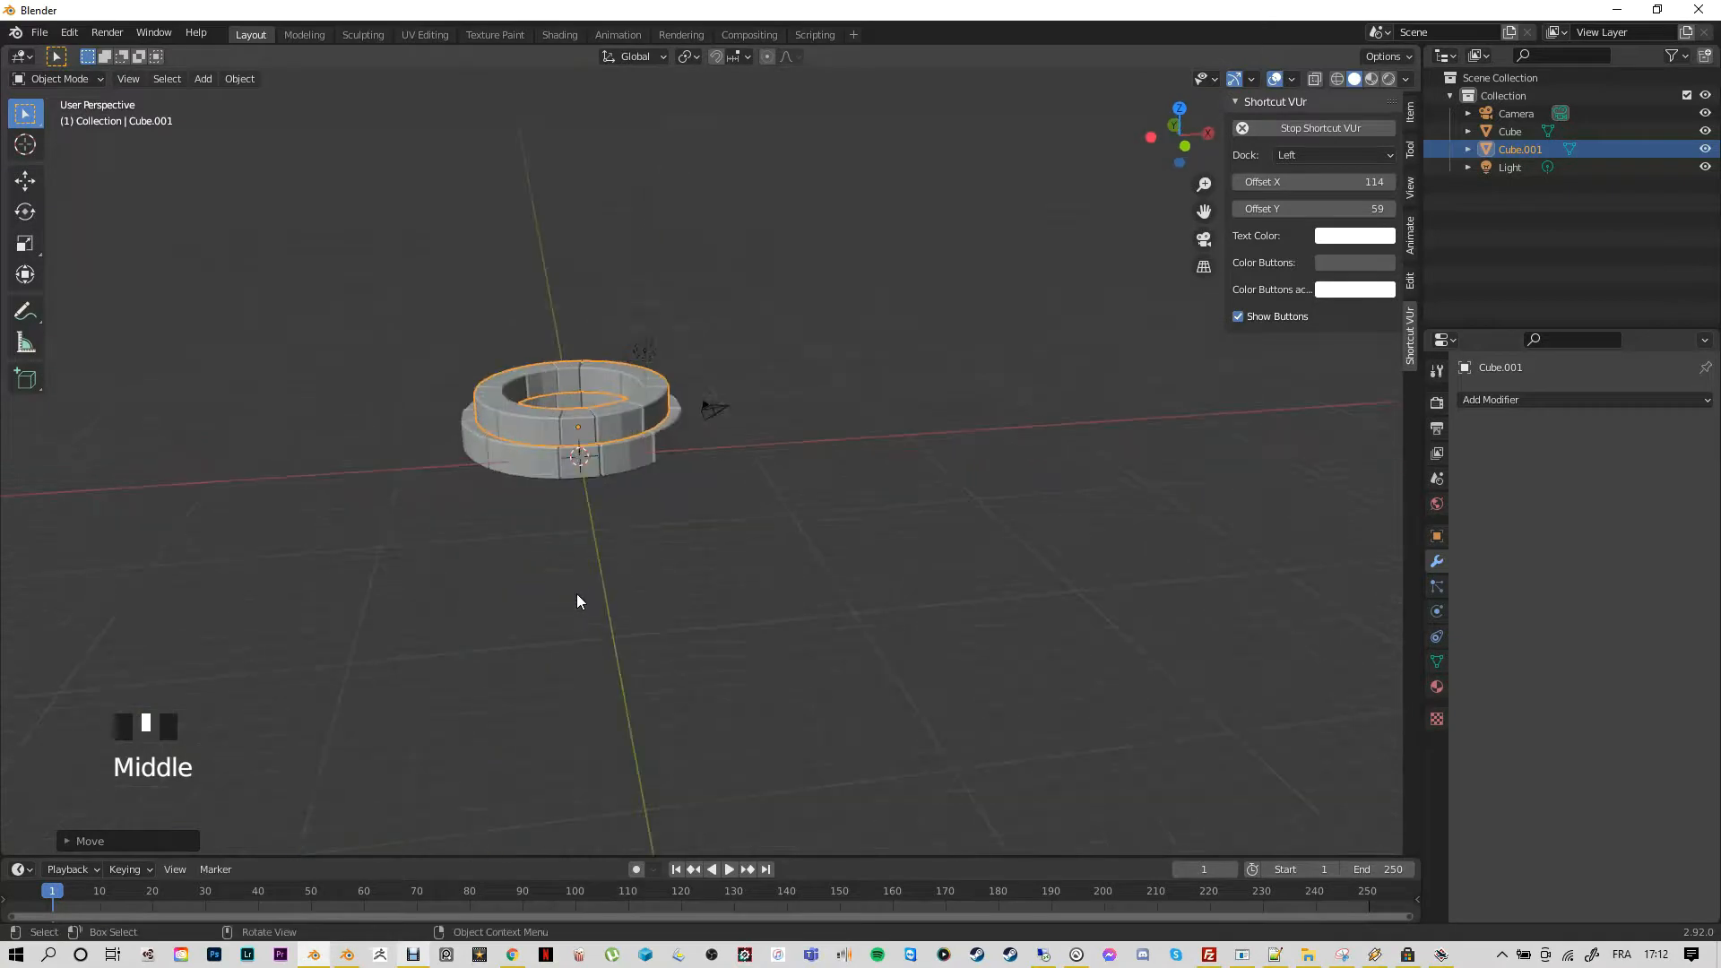
scroll(578, 594, "up", 3)
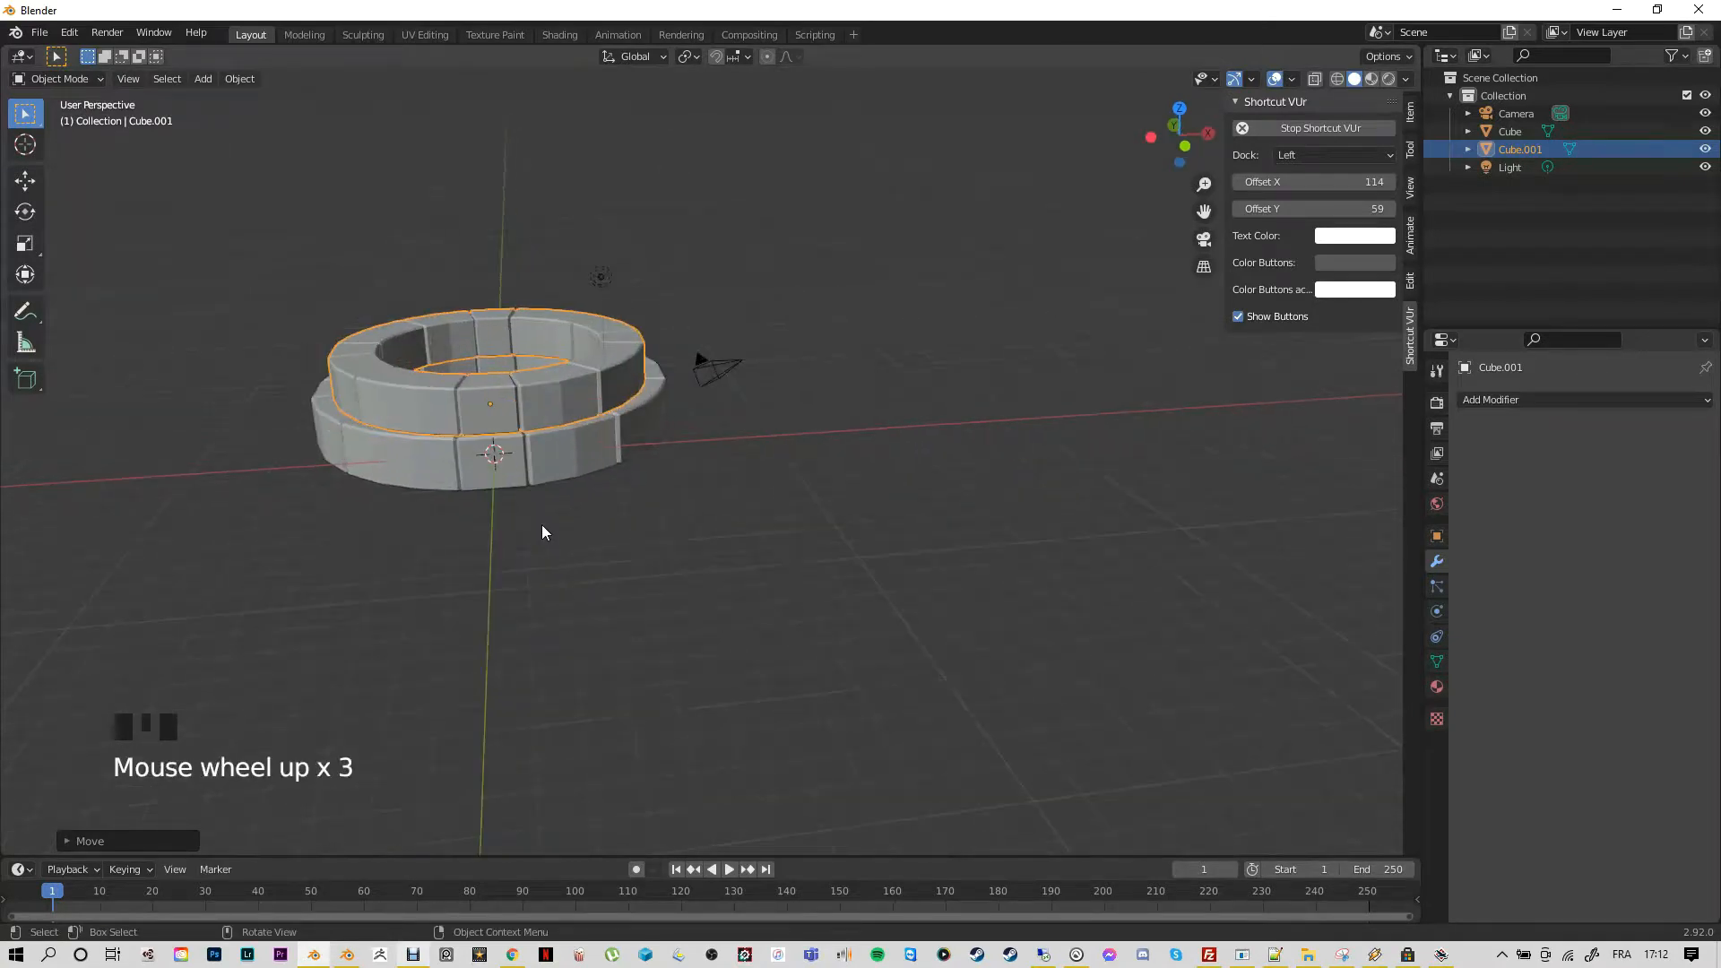
middle_click_drag(563, 536, 346, 591)
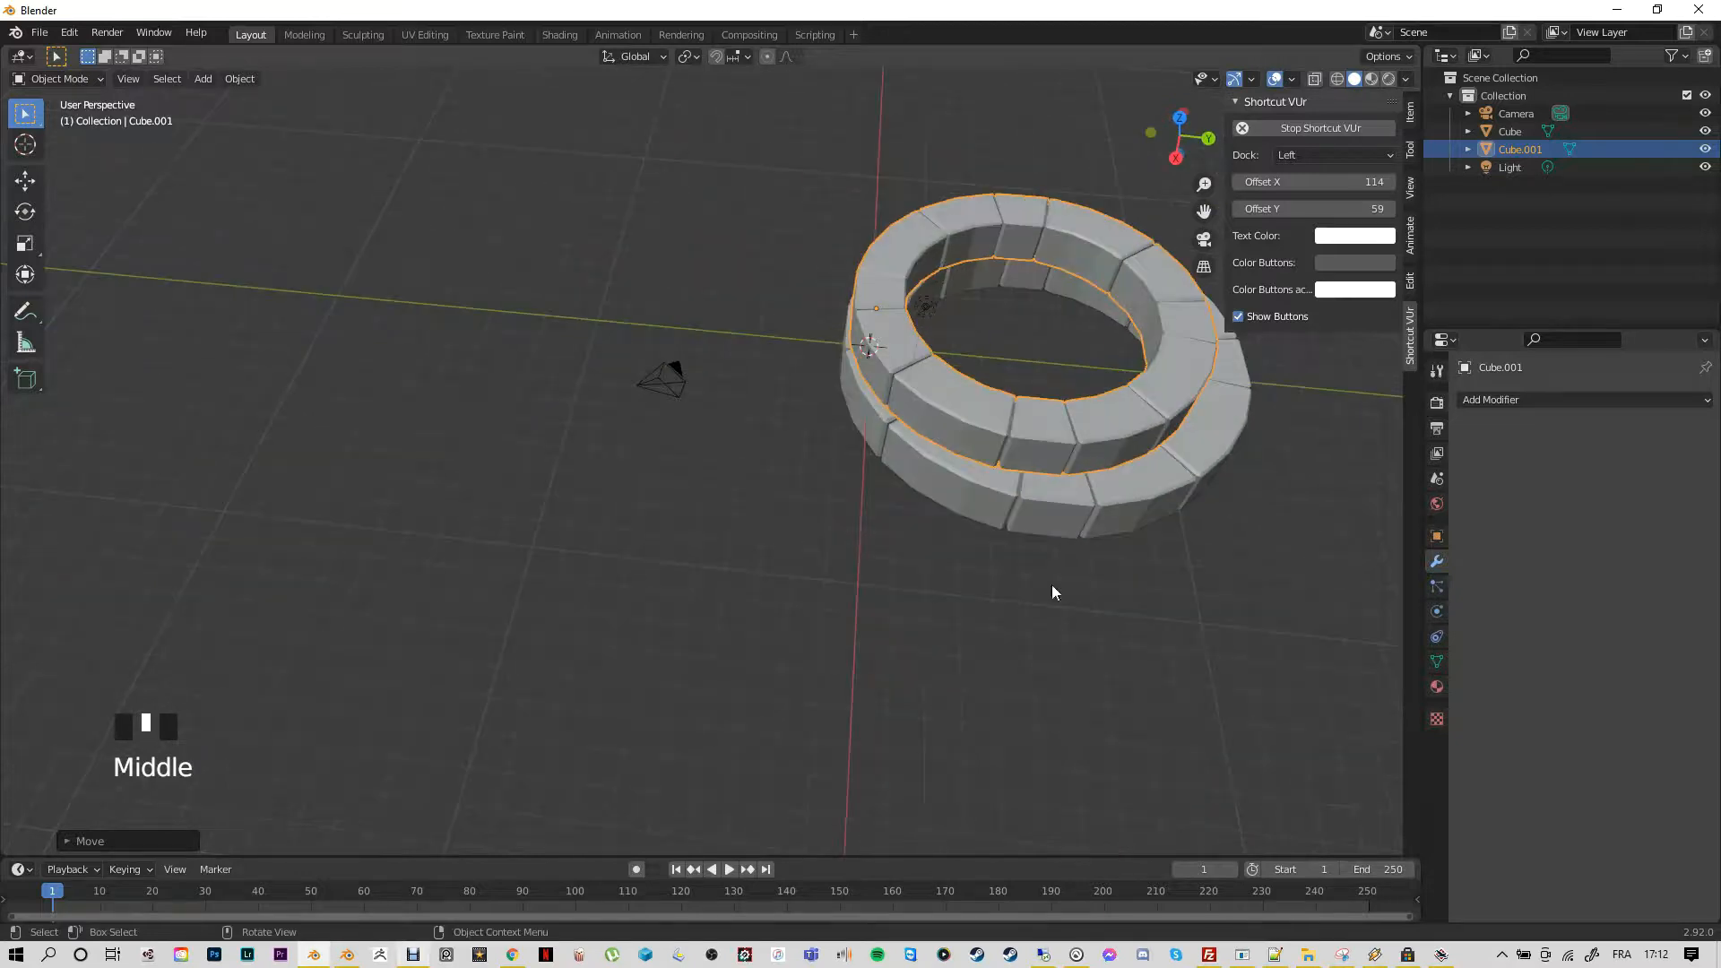
scroll(1156, 588, "down", 1)
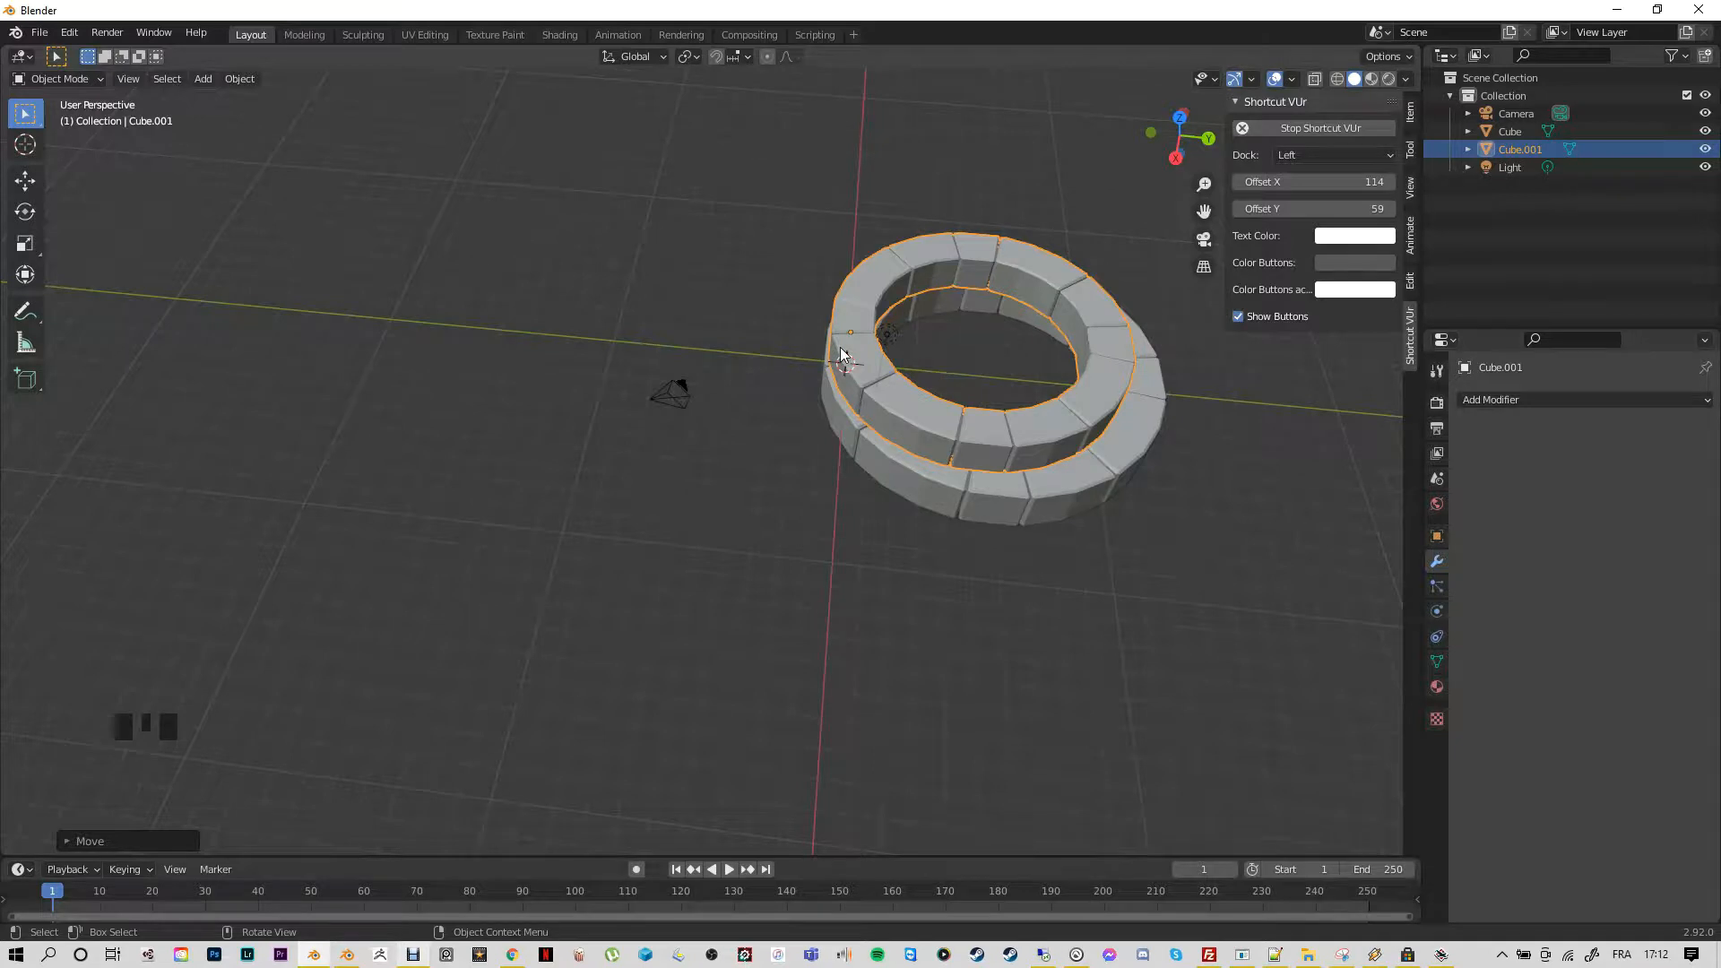
key("s")
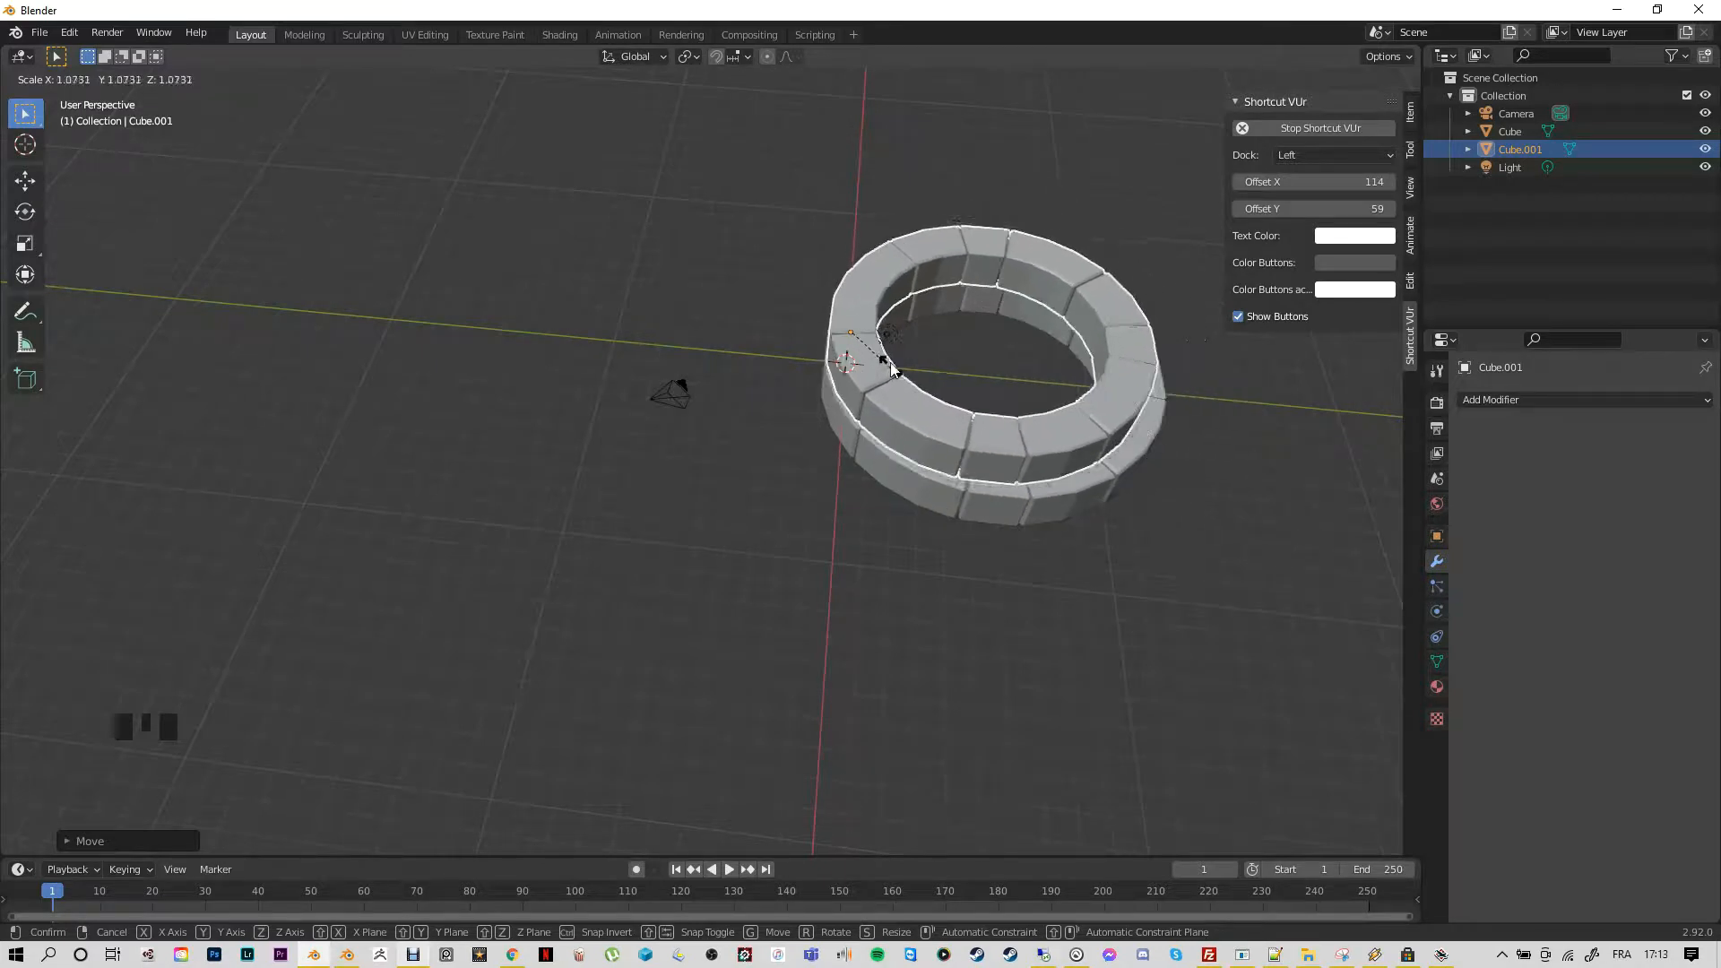
left_click(892, 370)
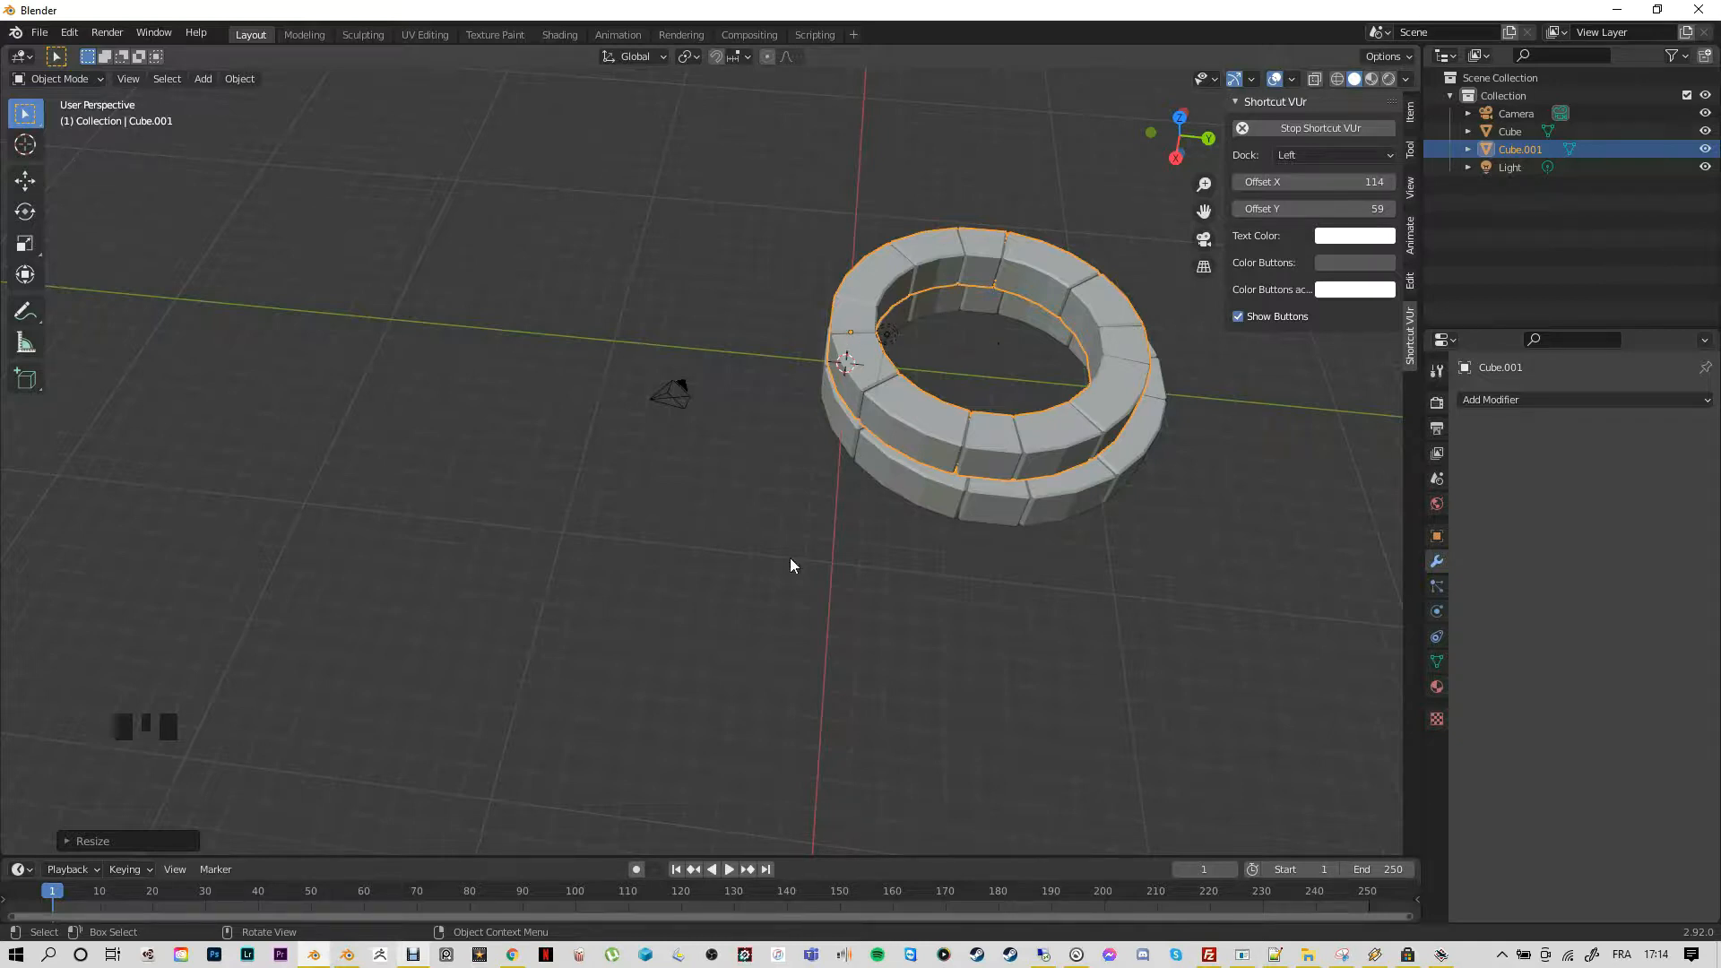
Undo the scaling, moving and duplication of the upper ring, leaving only the original ring
key("ctrl")
key("ctrl+z")
key("ctrl+z")
key("ctrl+z")
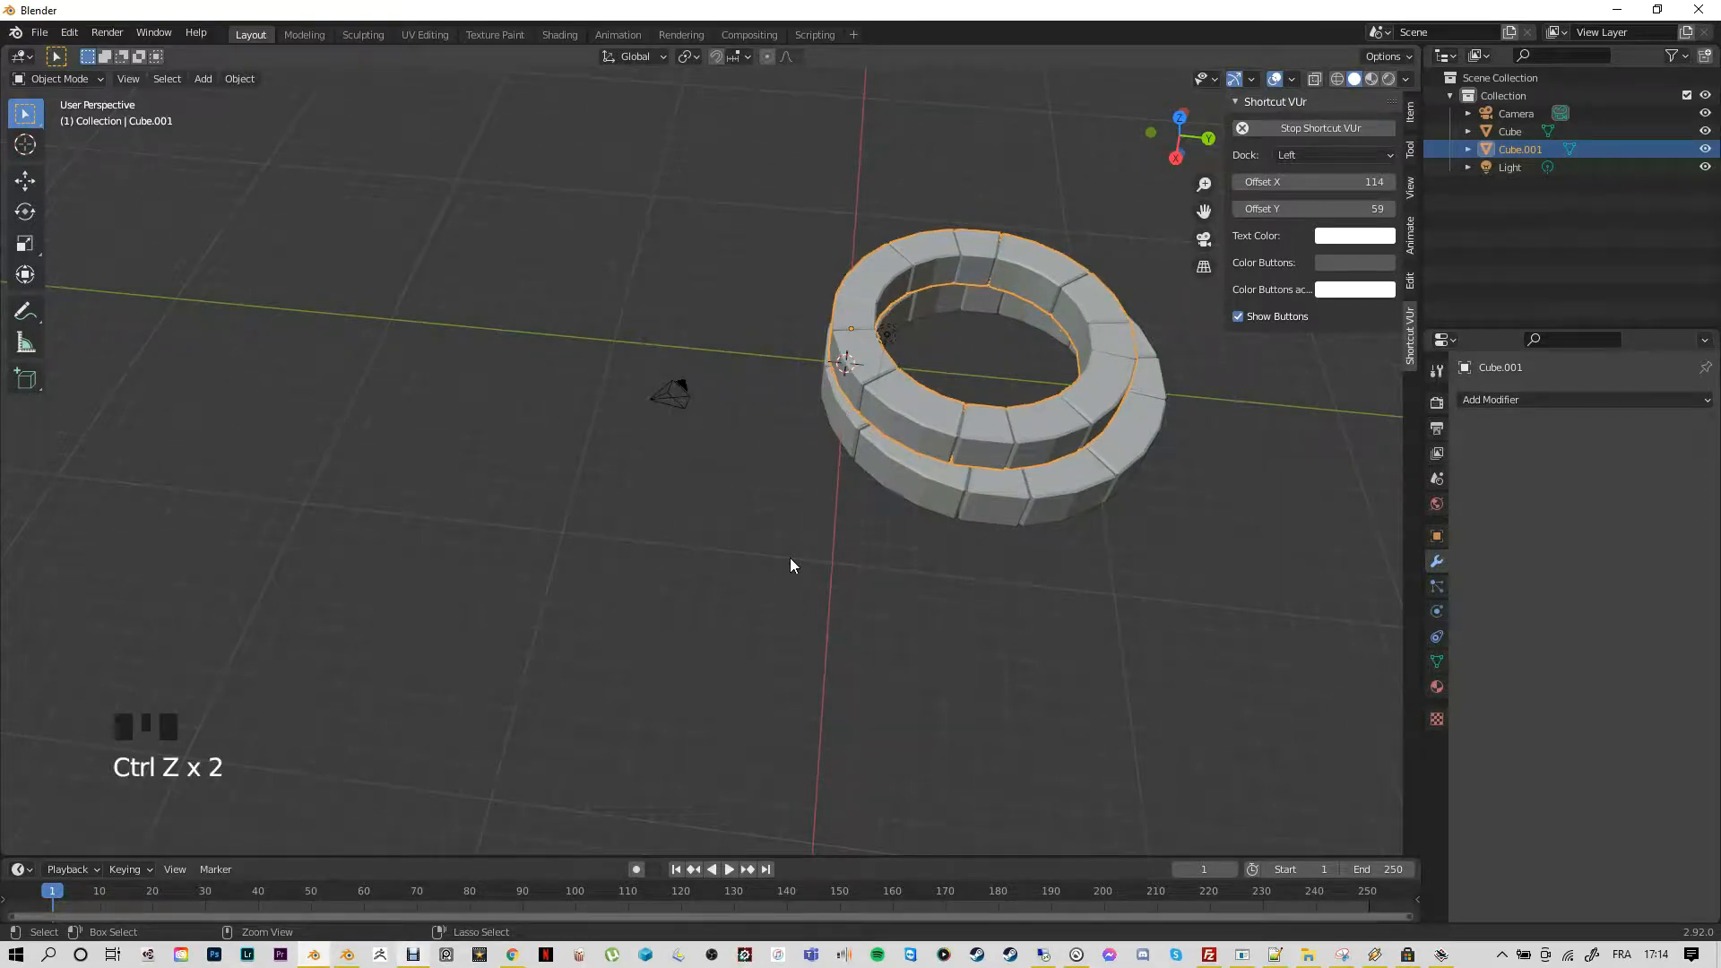
key("ctrl+z")
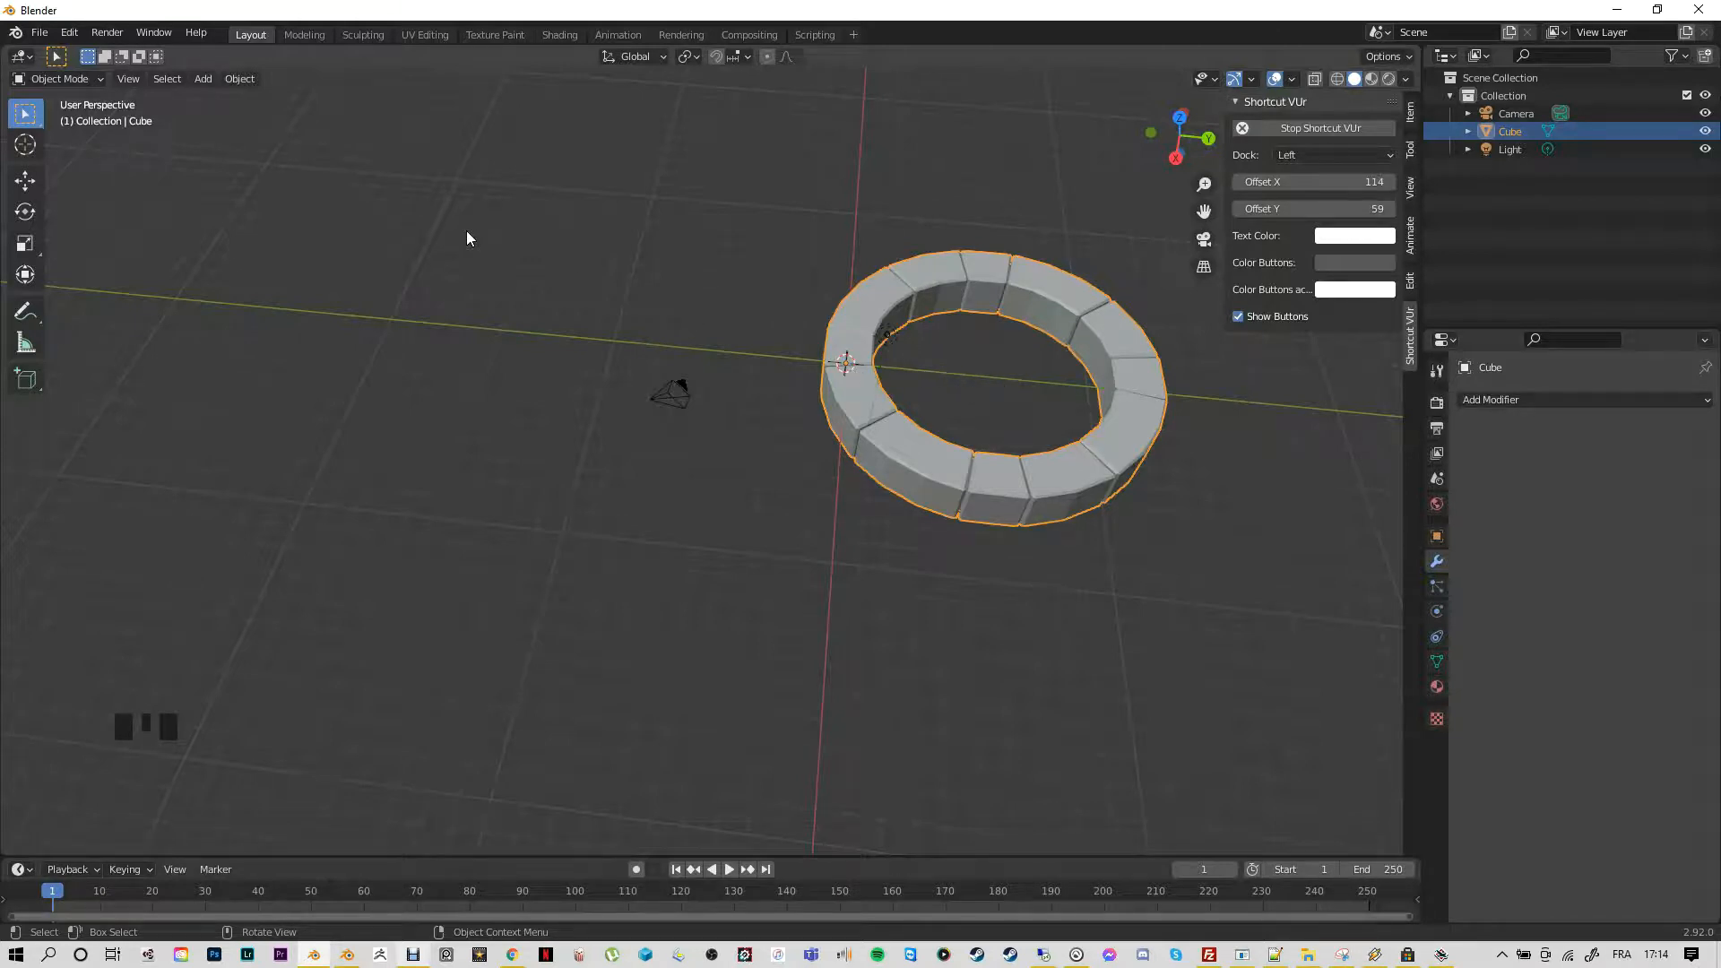
Set the ring's origin to its geometry and collapse the Shortcut VUr settings
left_click(243, 80)
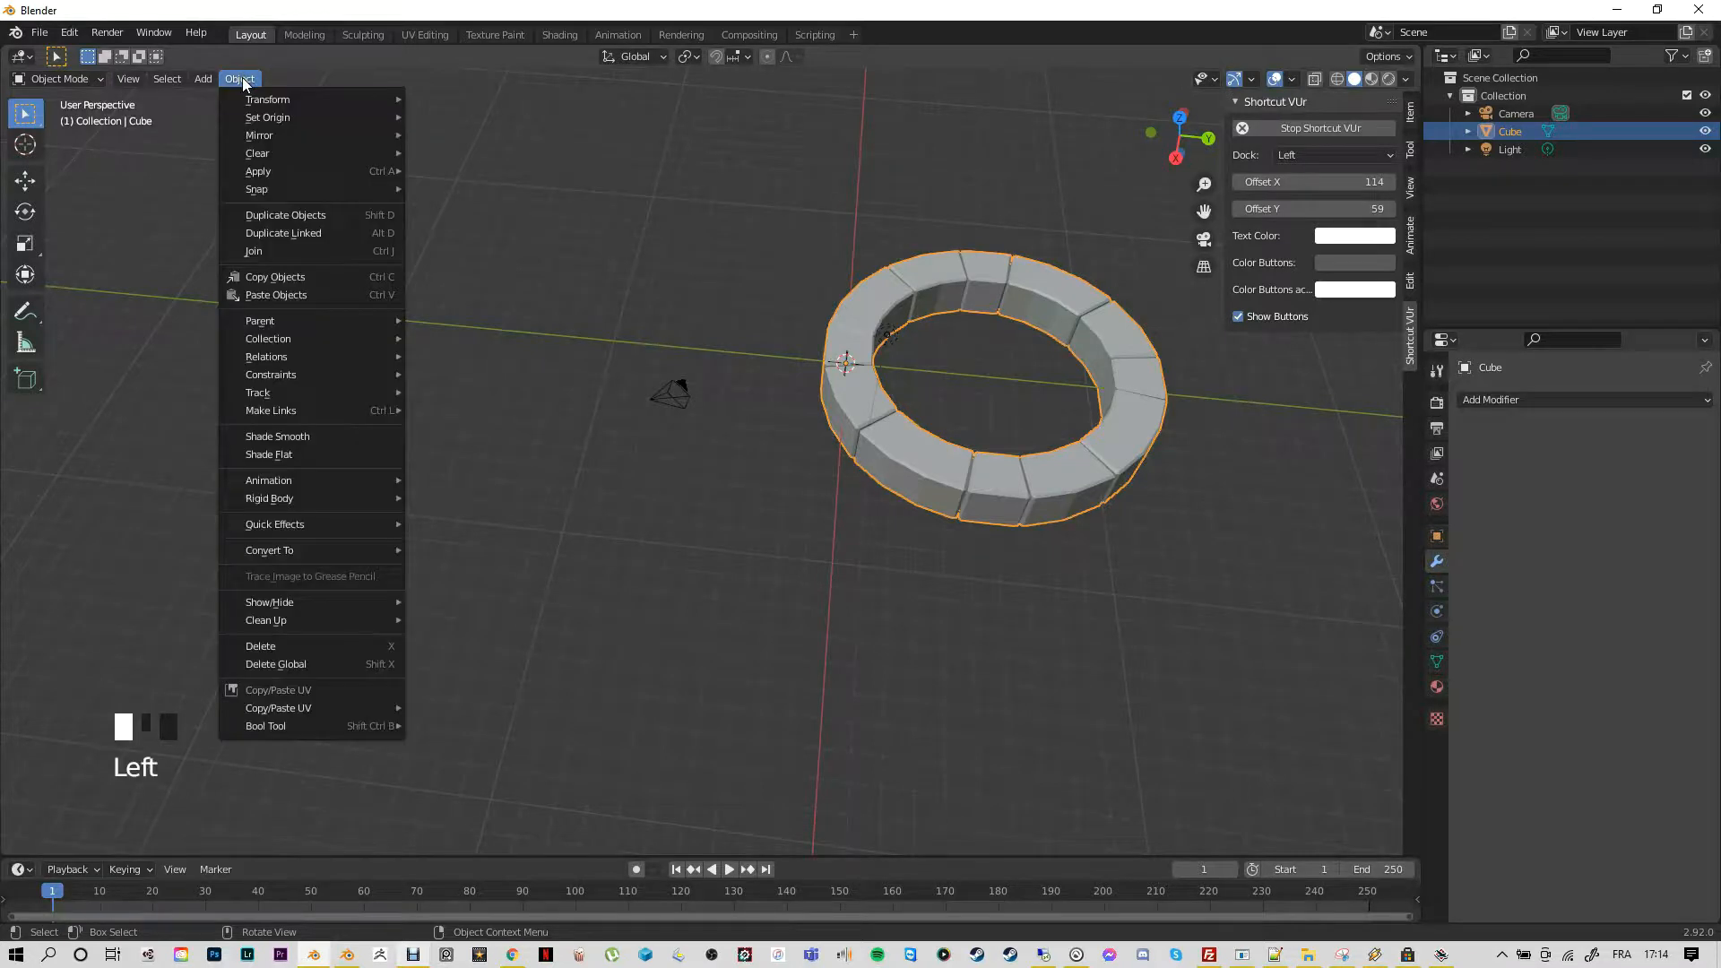
mouse_move(258, 118)
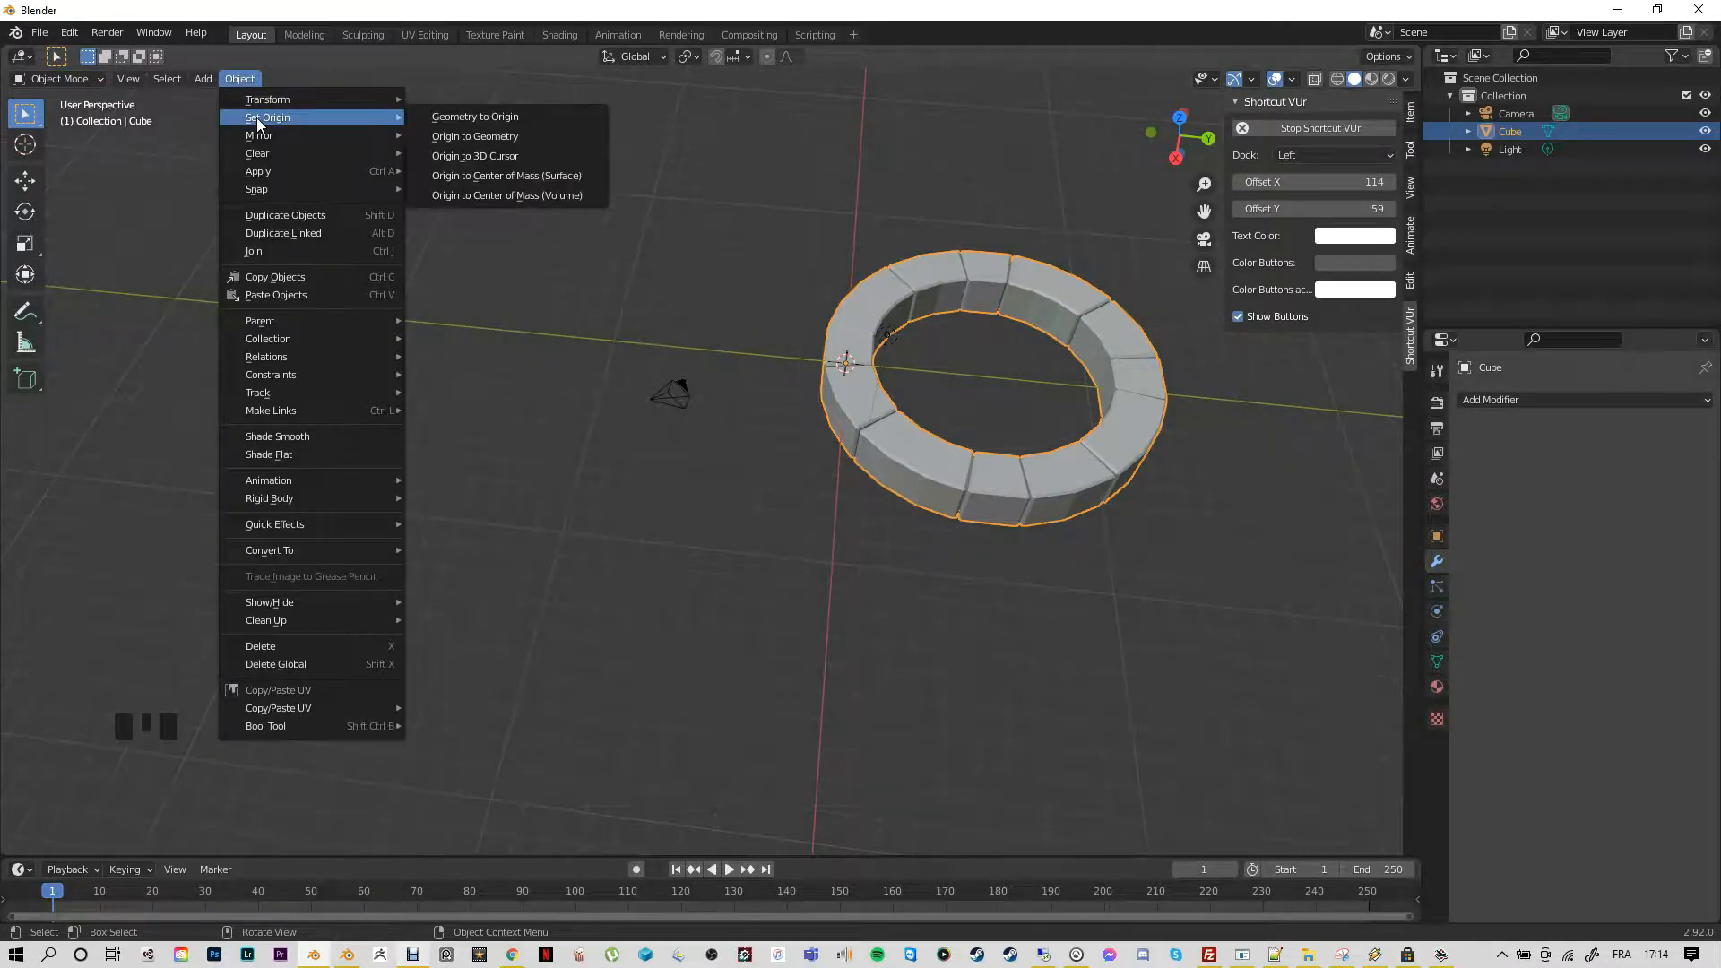
left_click(470, 138)
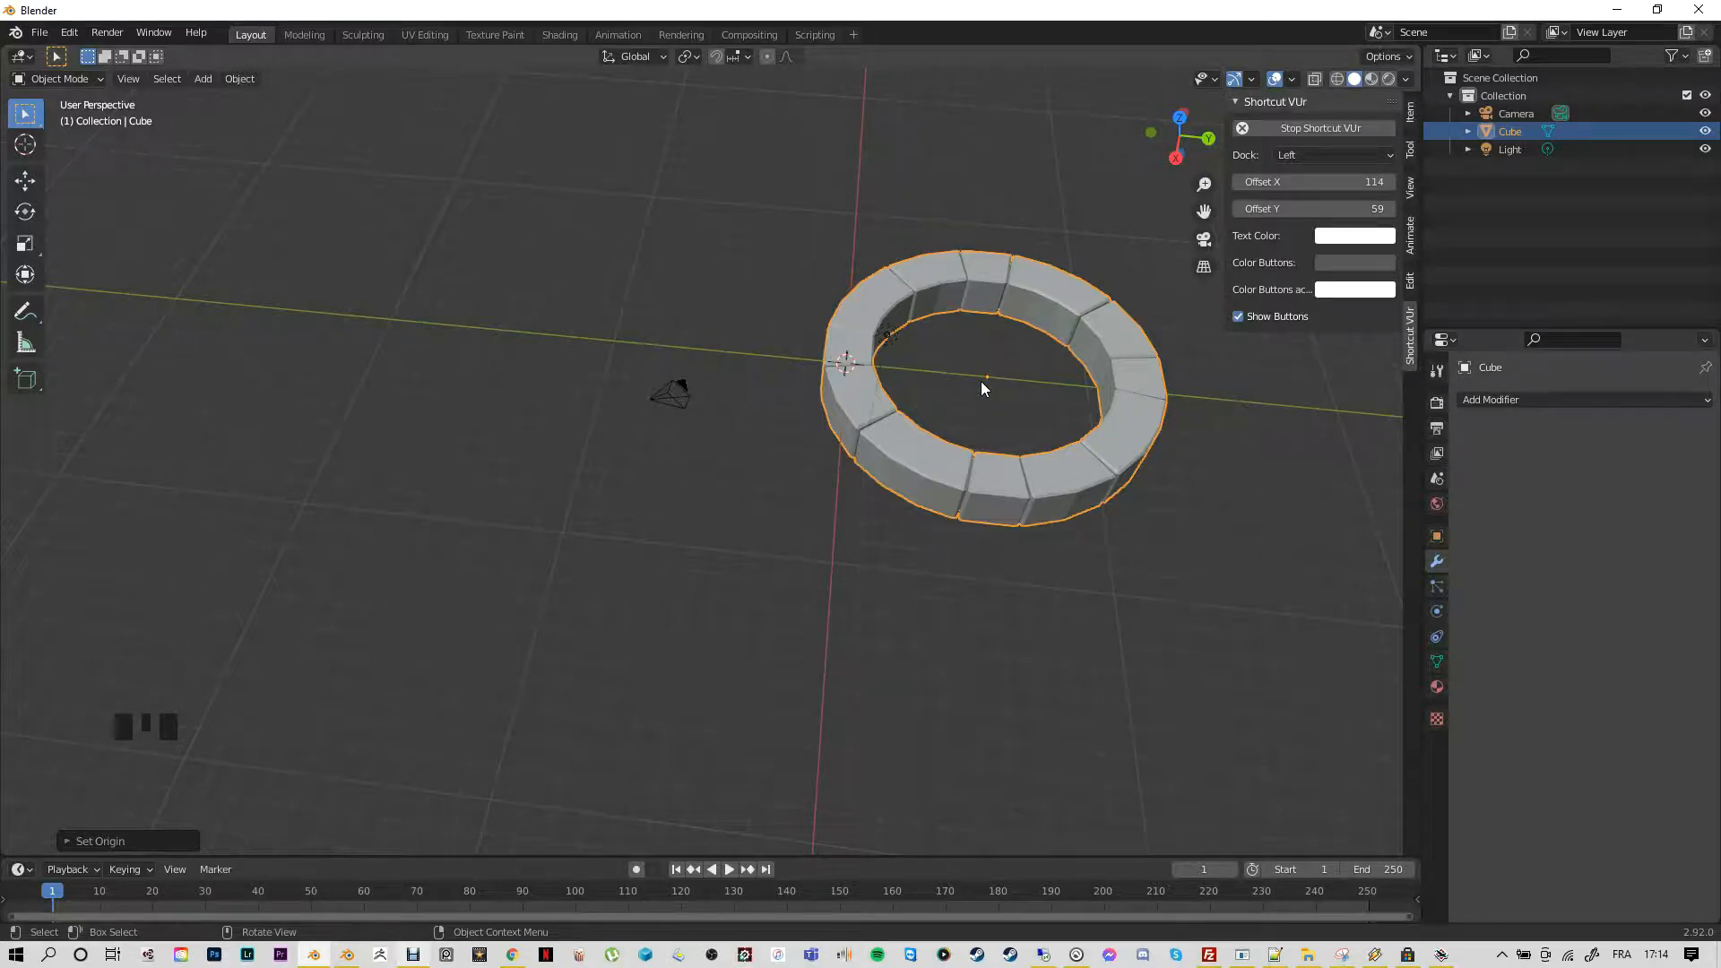
left_click(244, 84)
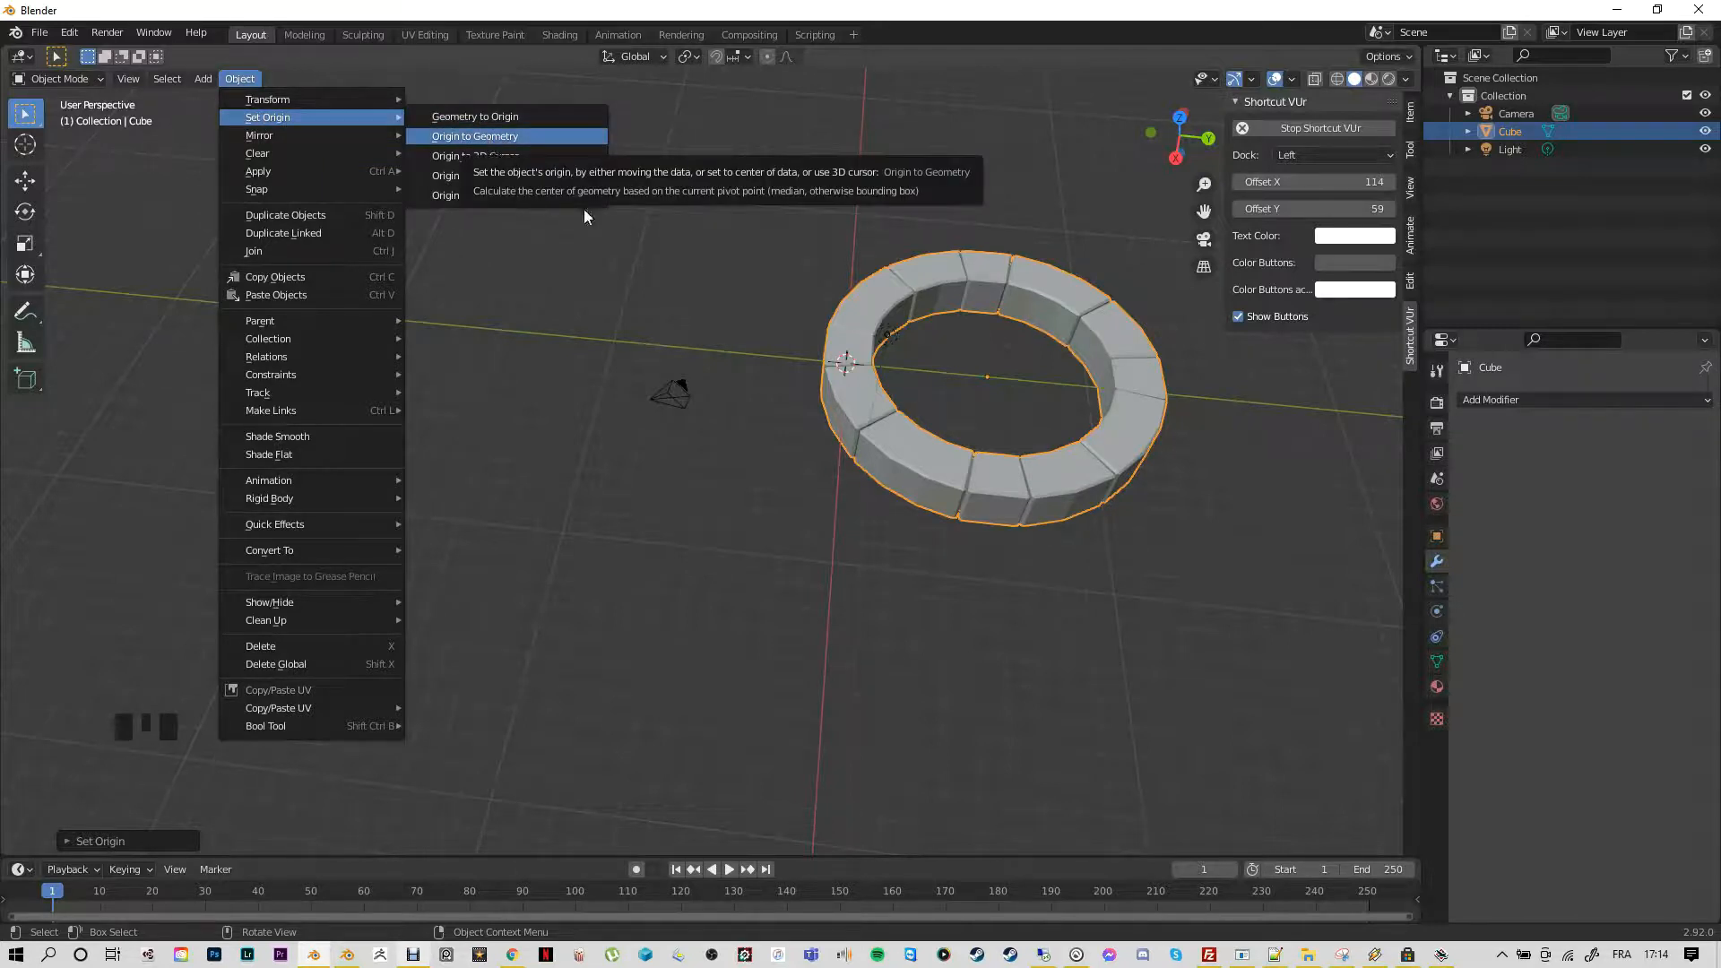
left_click(488, 136)
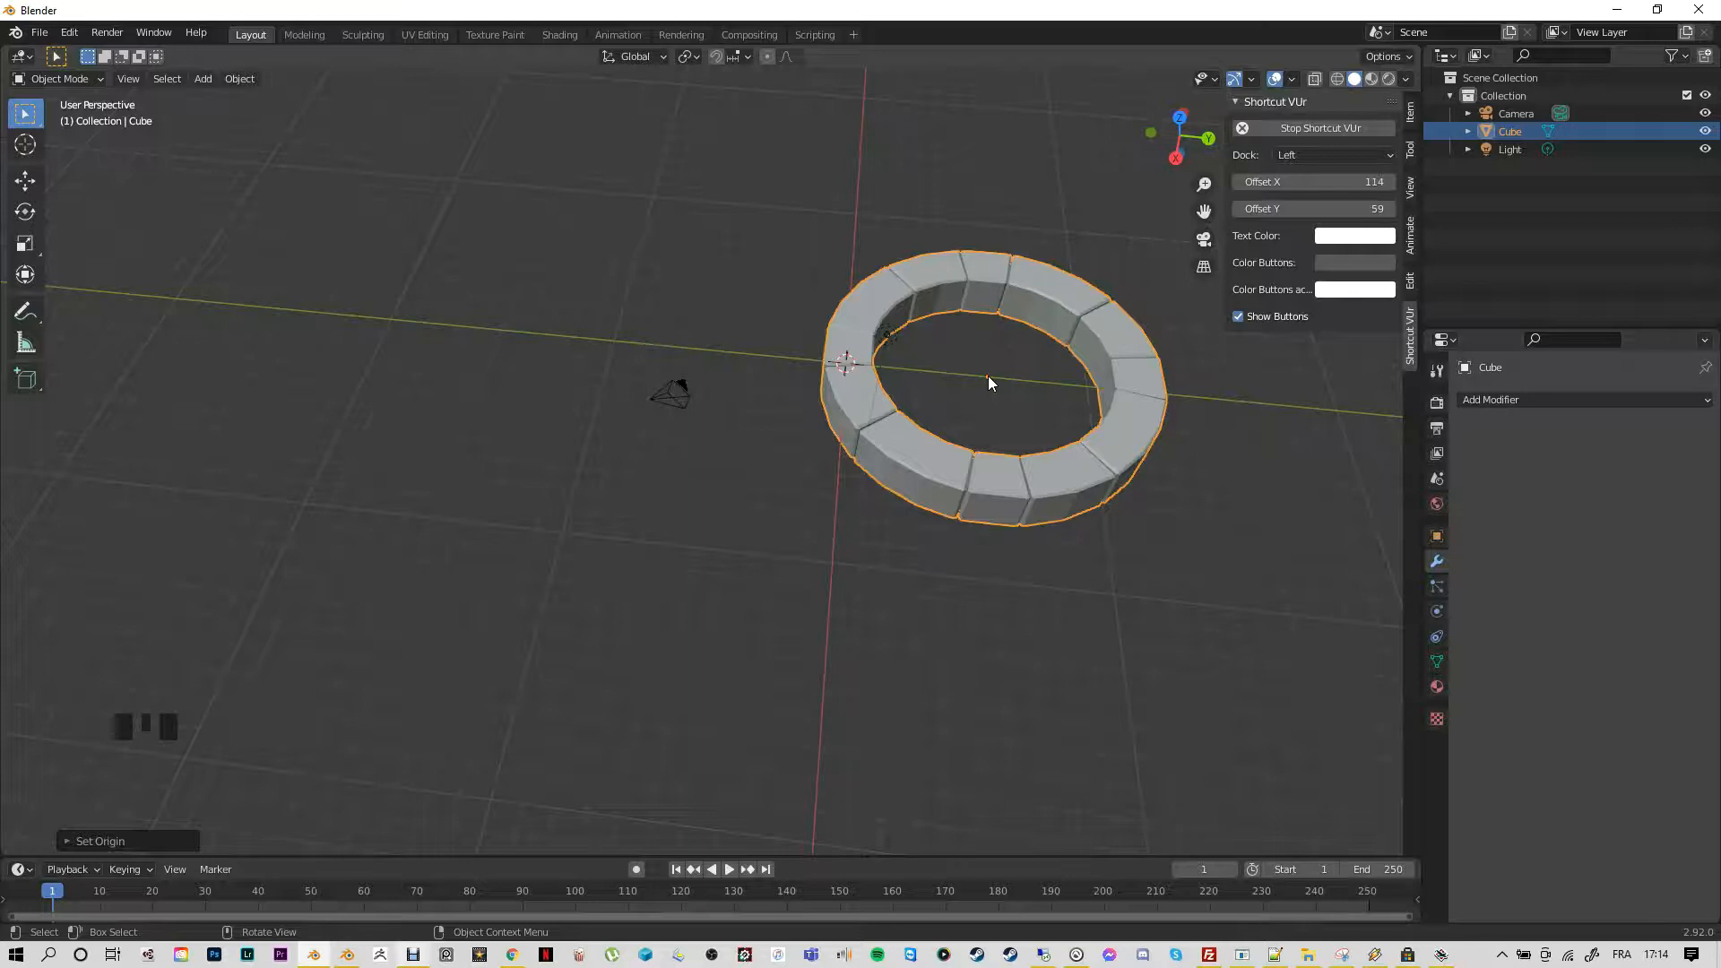
left_click(243, 82)
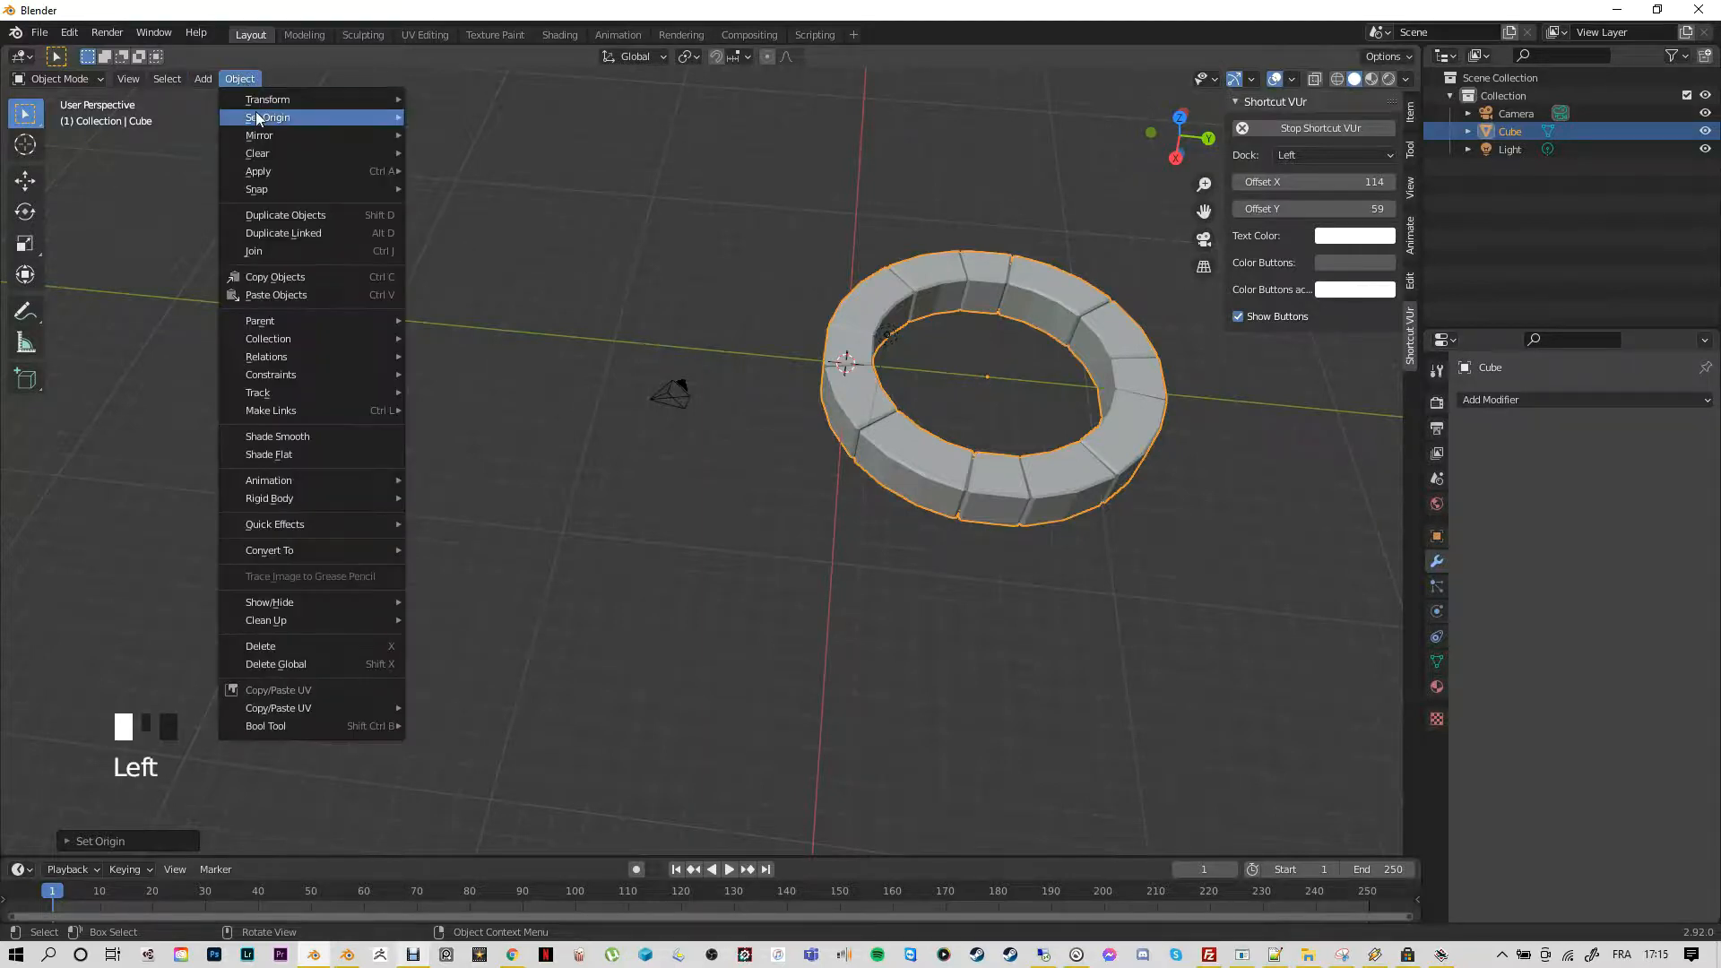
mouse_move(351, 117)
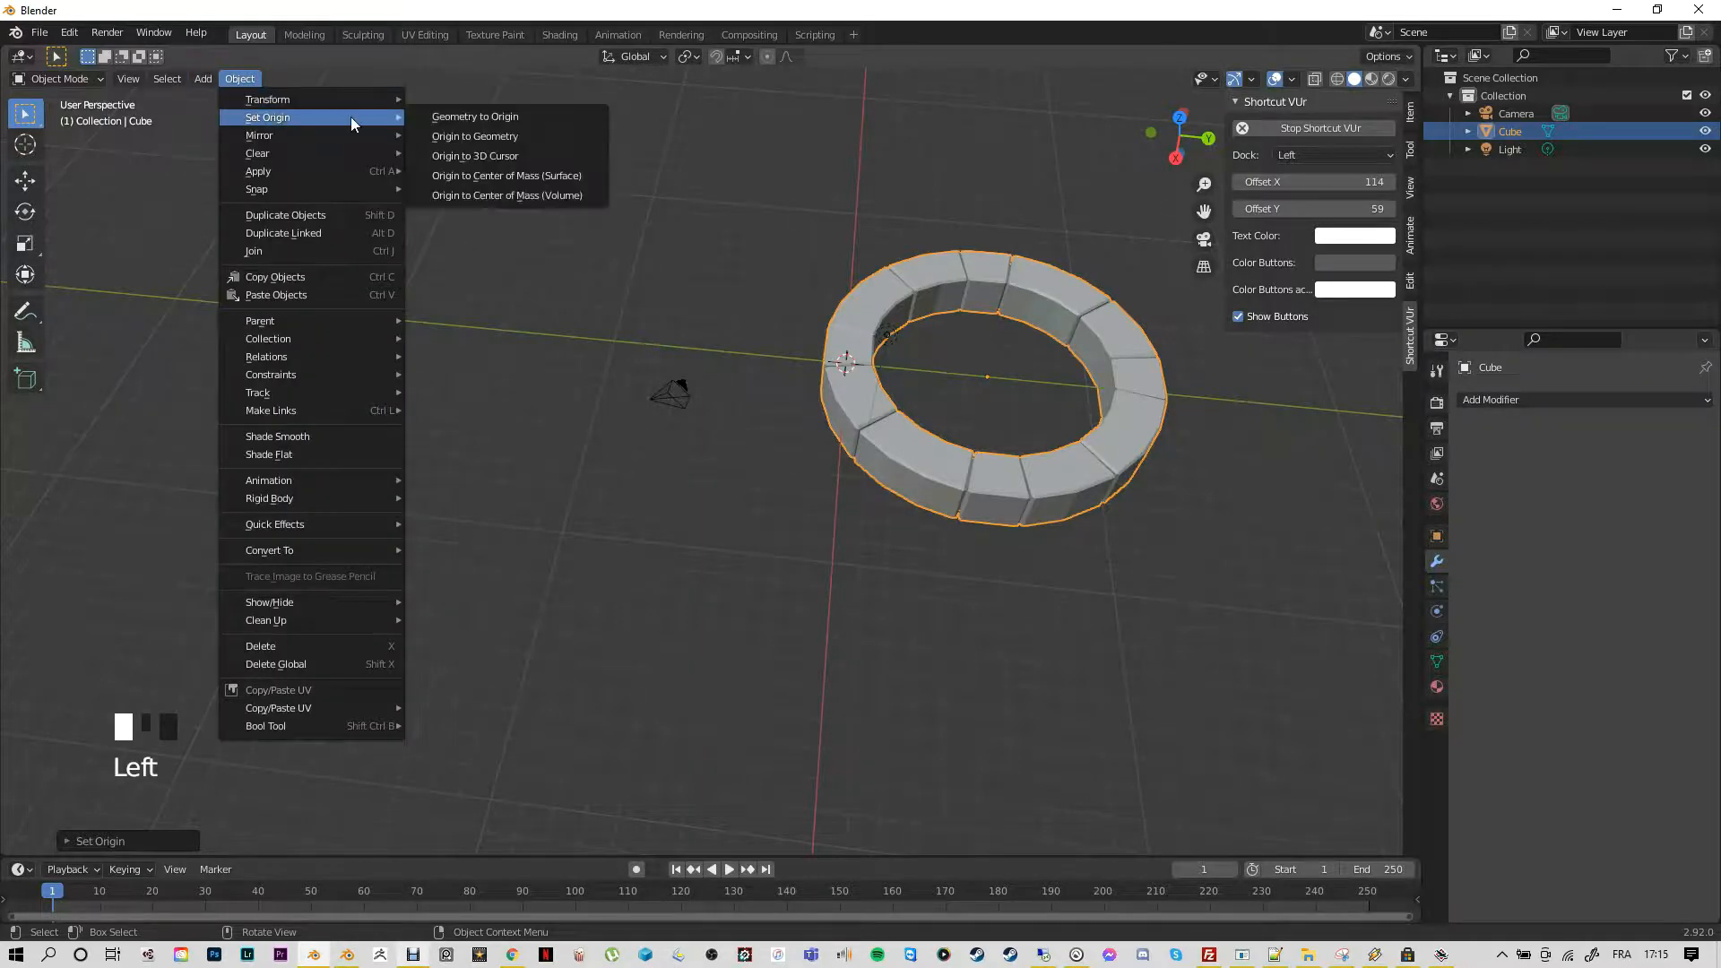
left_click(484, 137)
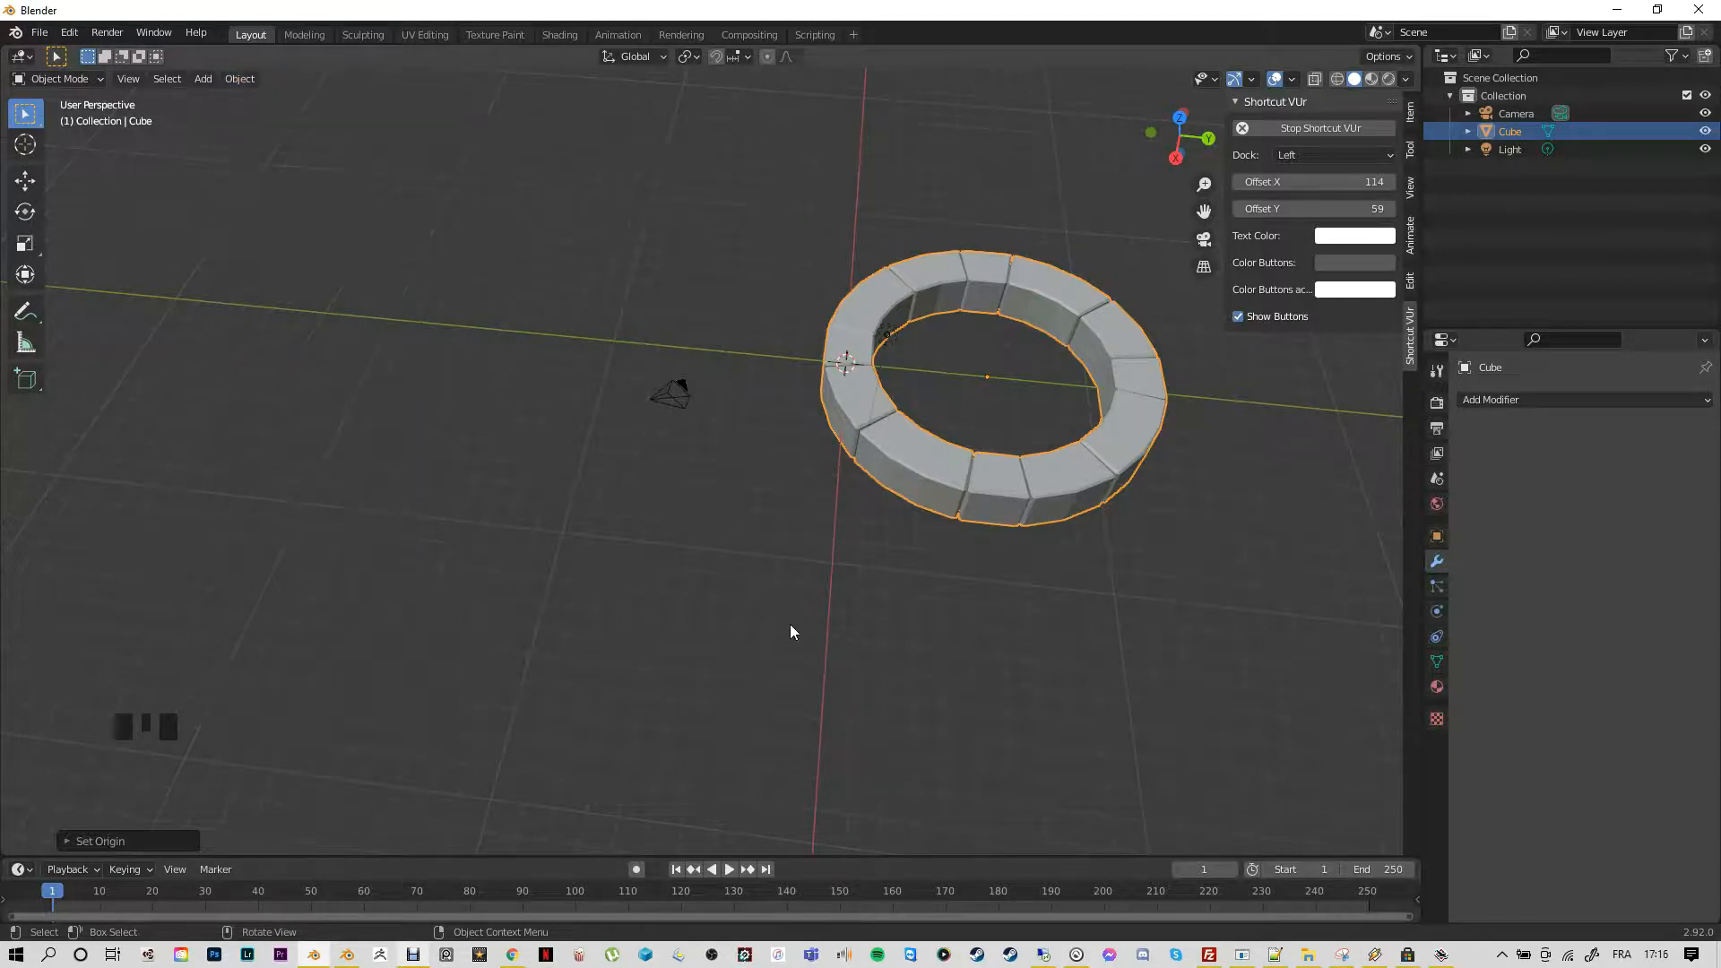
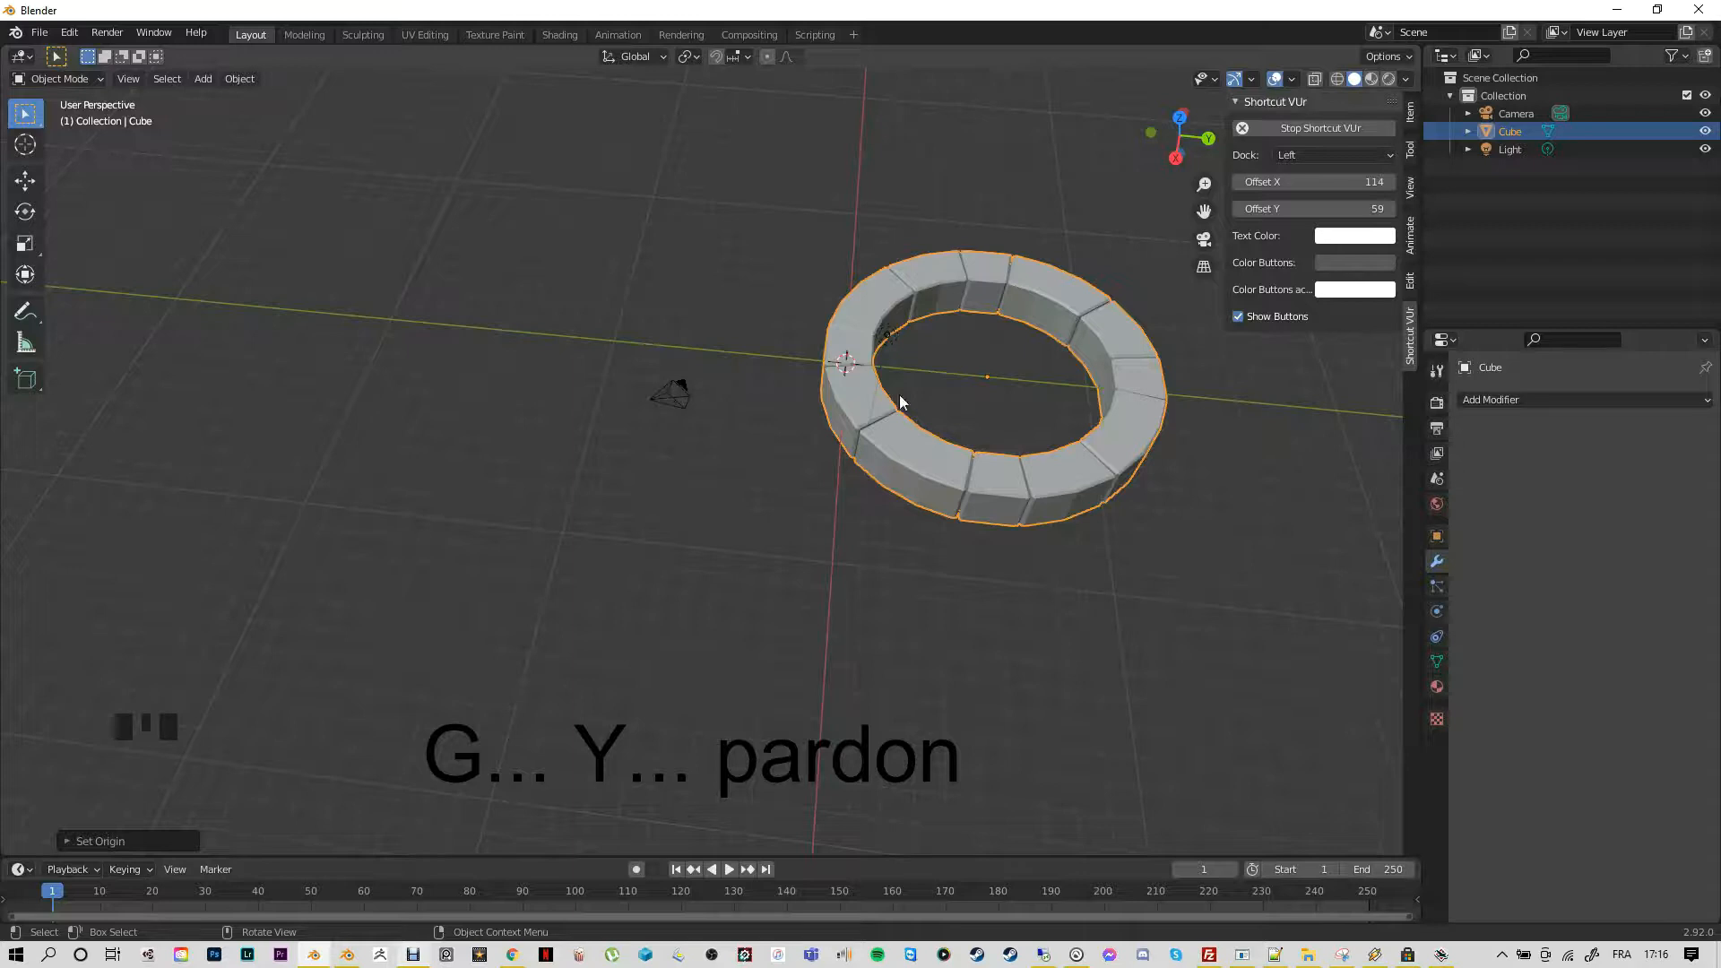
left_click(1235, 102)
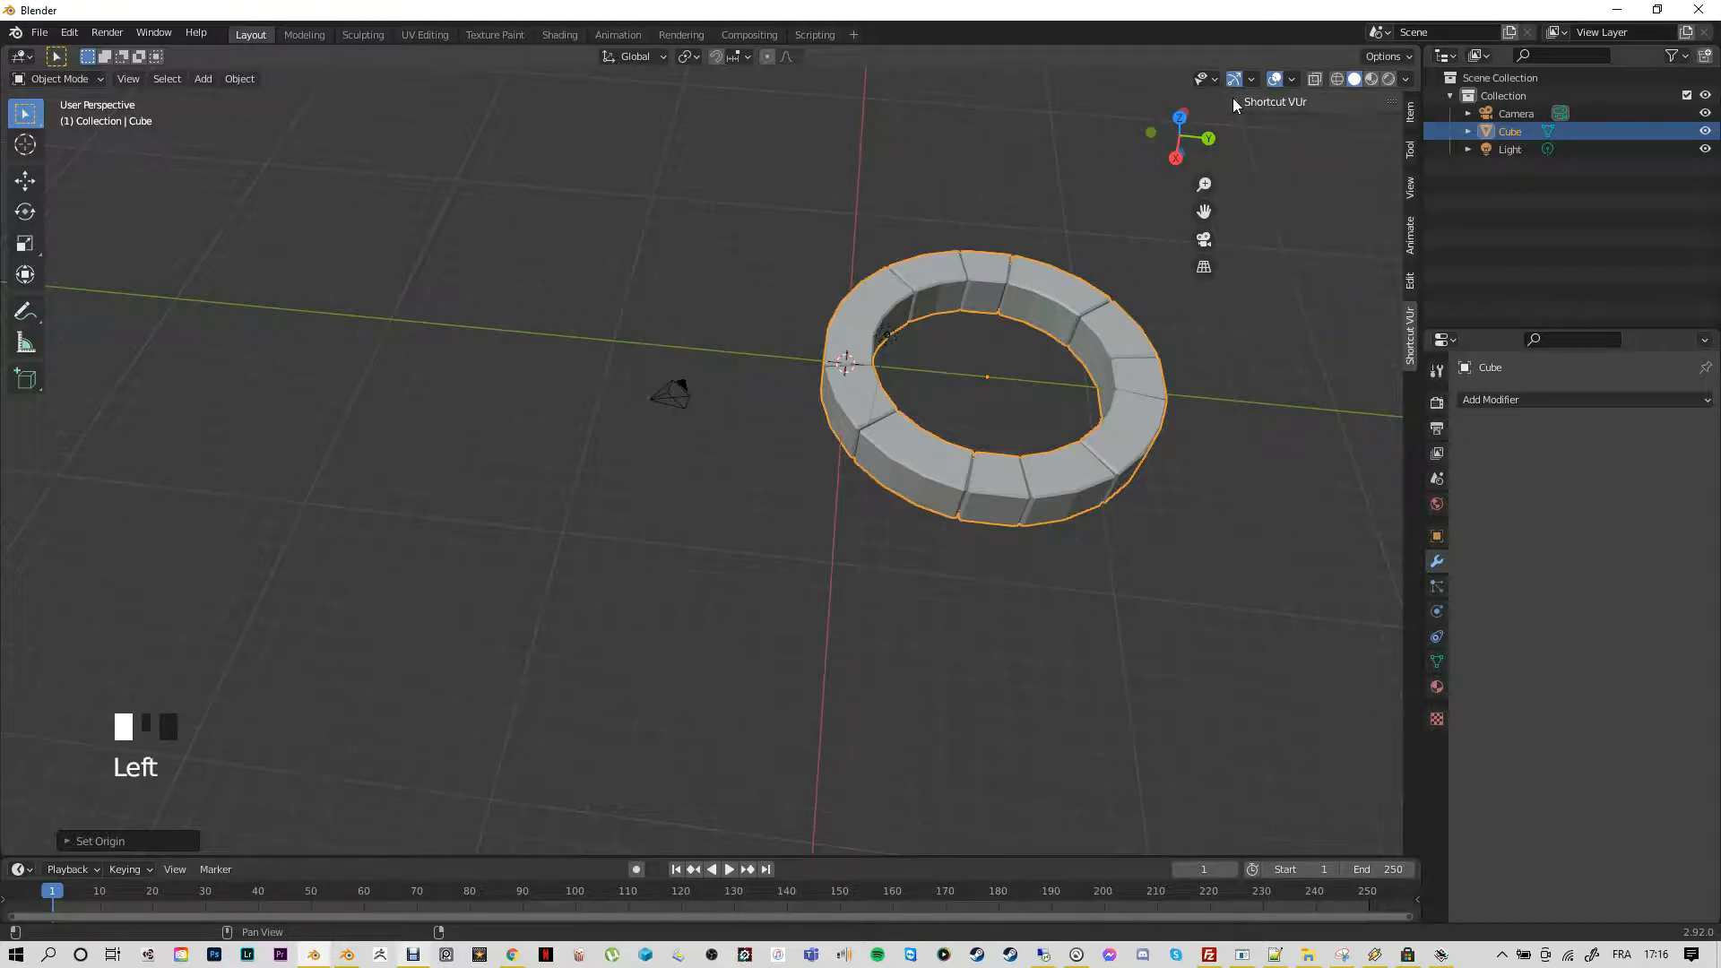
Set the ring's X and Y location to 0 m so it sits at the world origin
left_click(1412, 112)
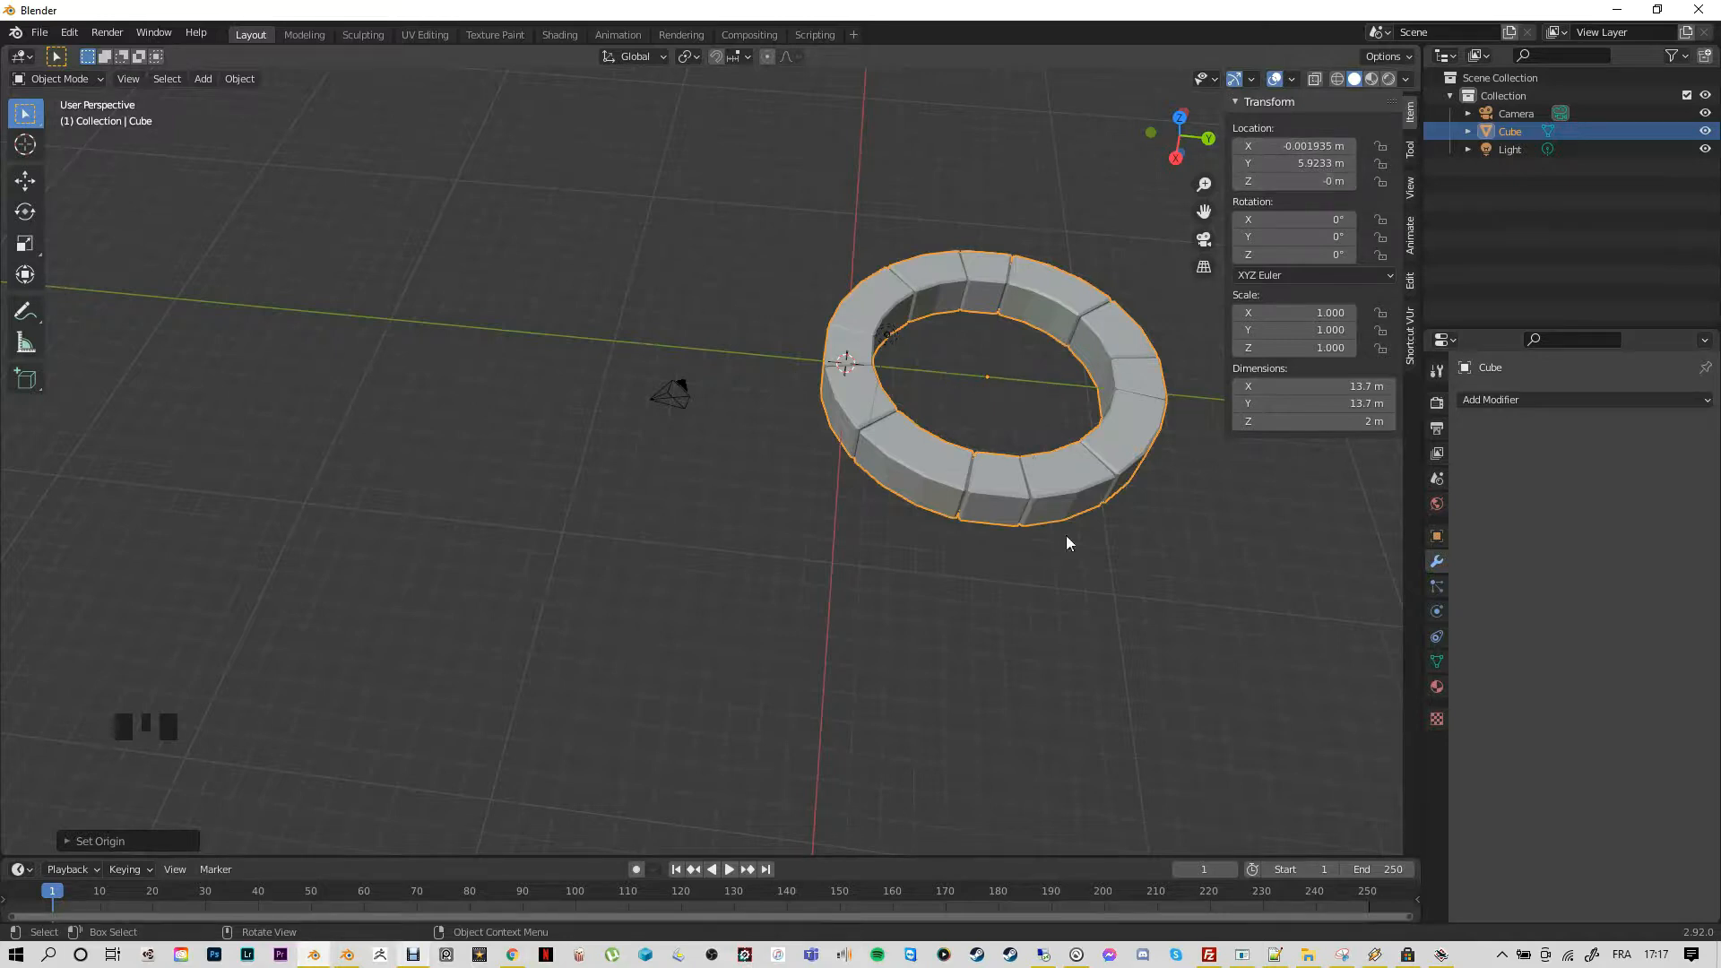
left_click(1304, 146)
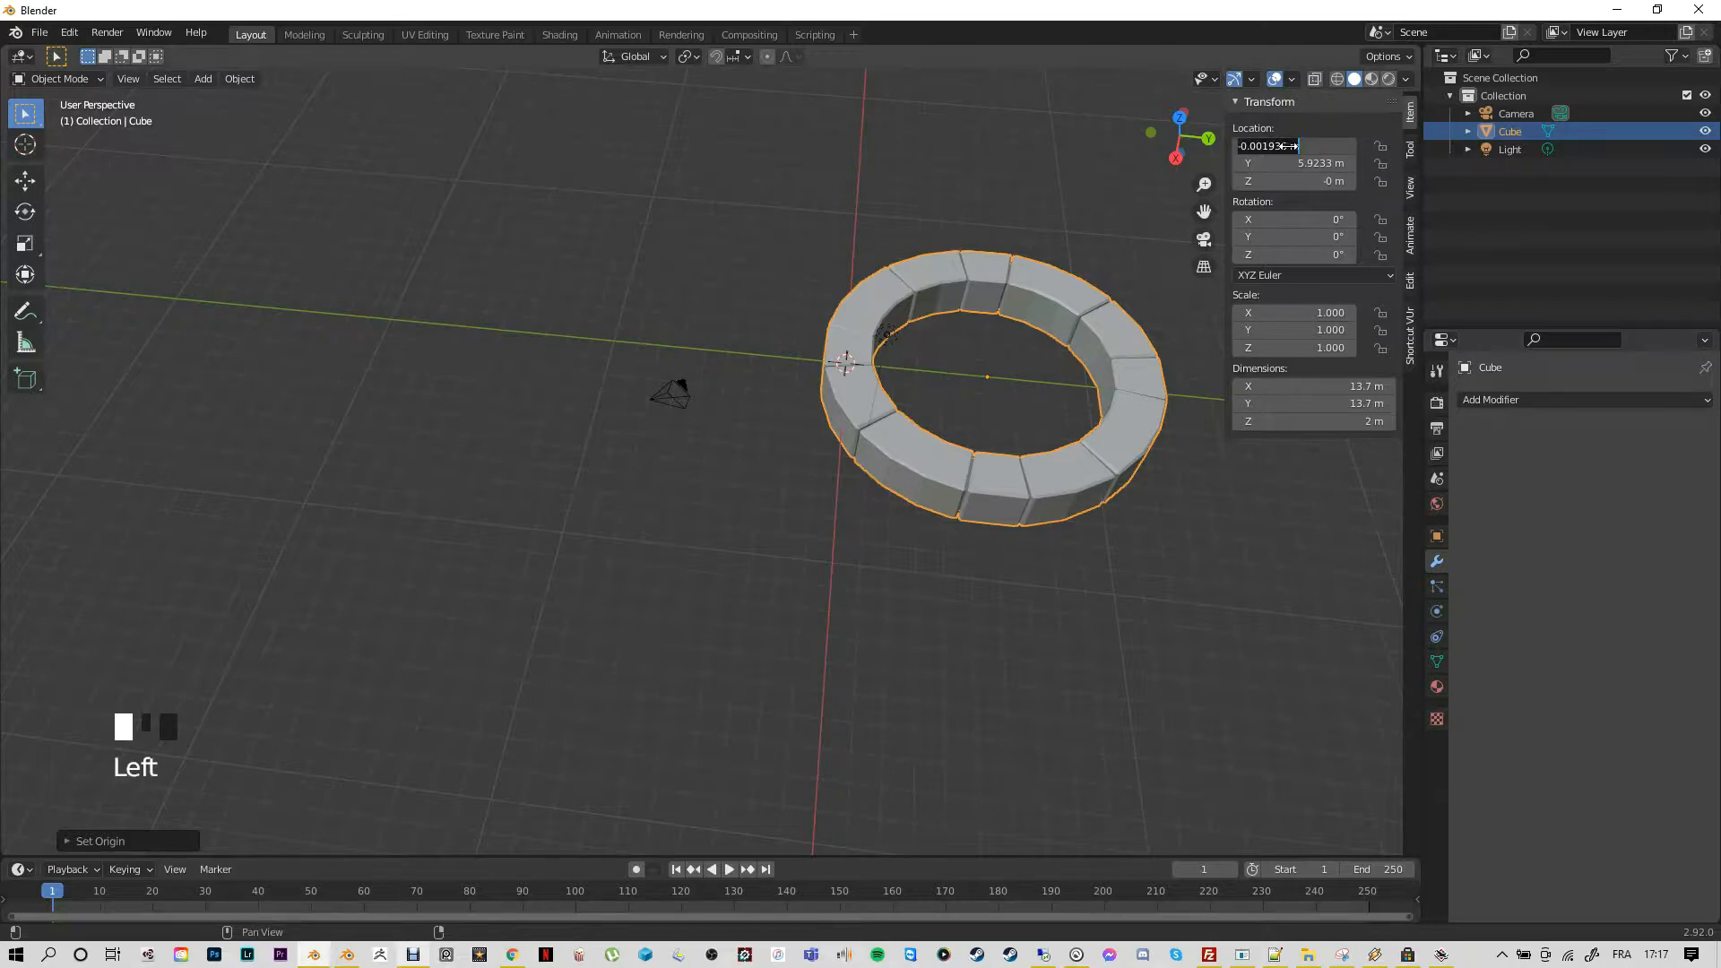
type("0")
key("Return")
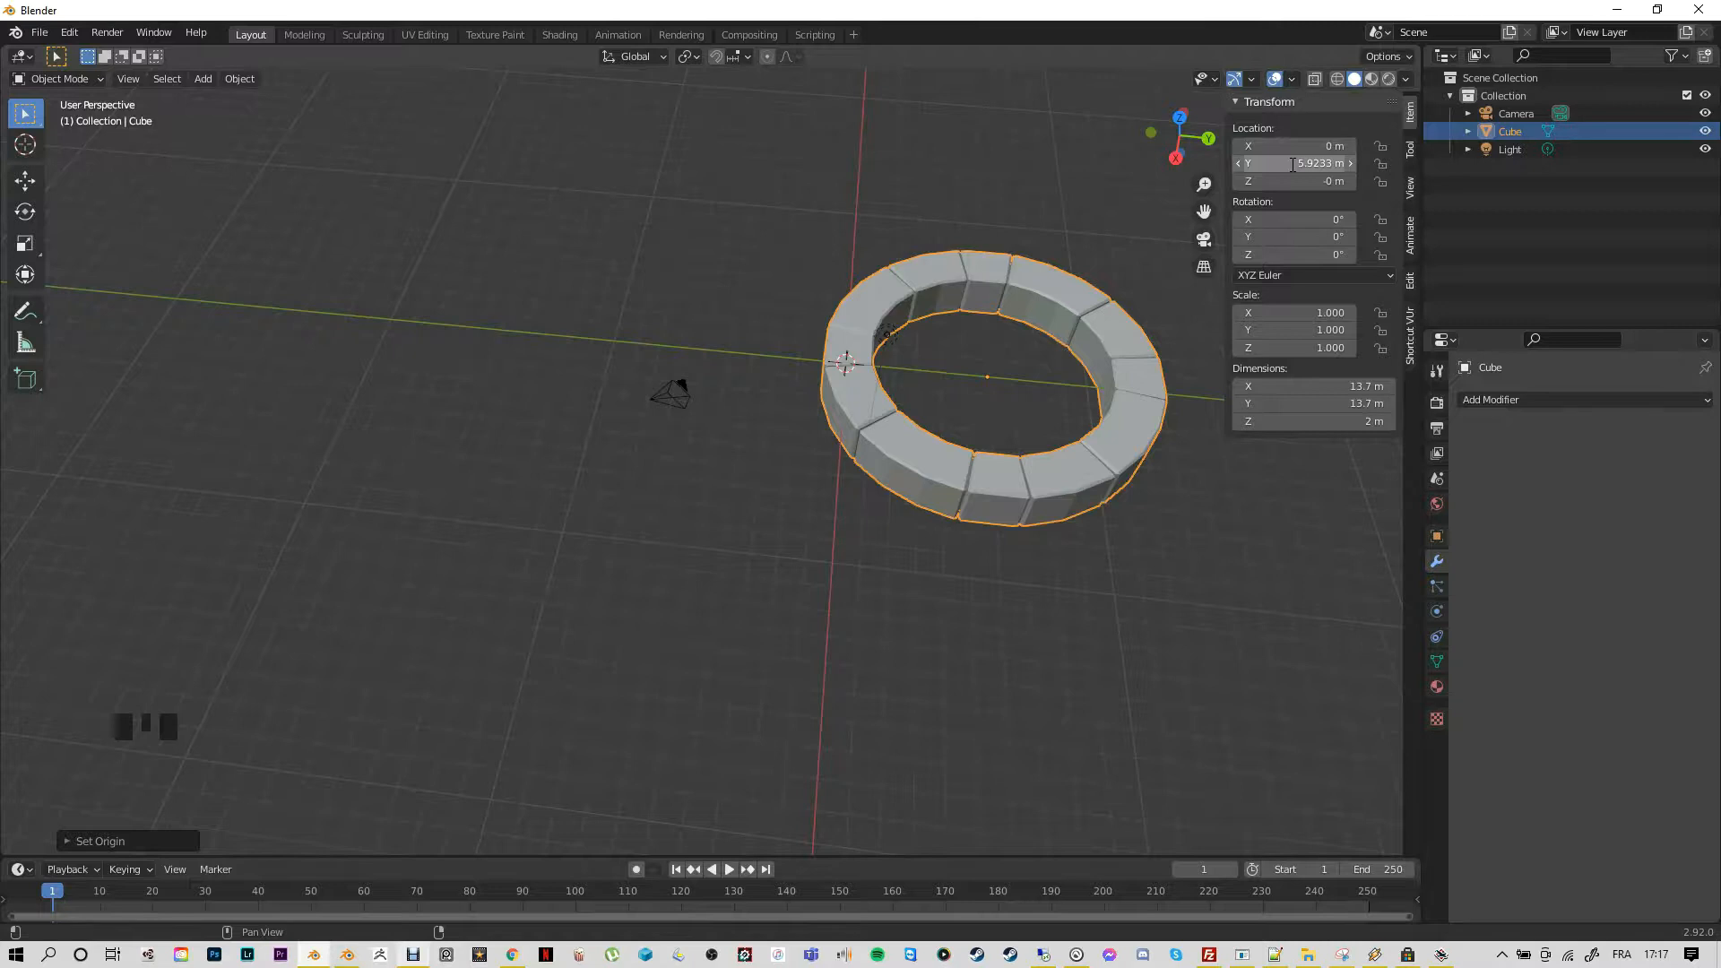
key("KP_0")
left_click(1291, 164)
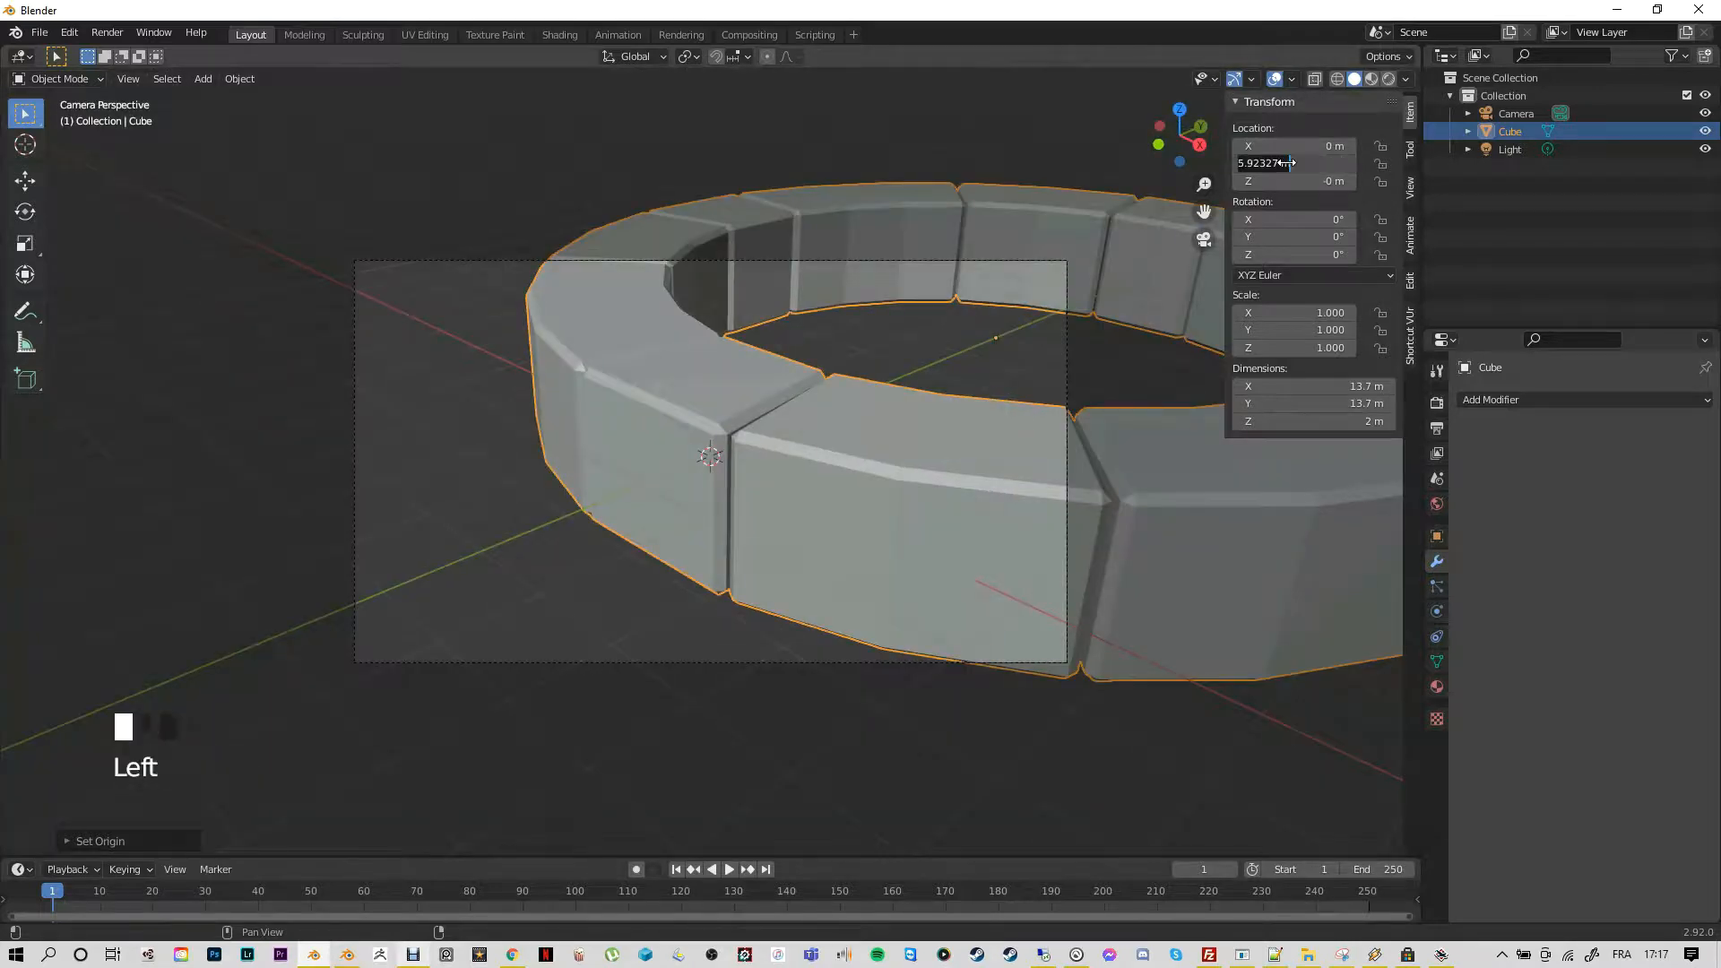
type("0")
key("Return")
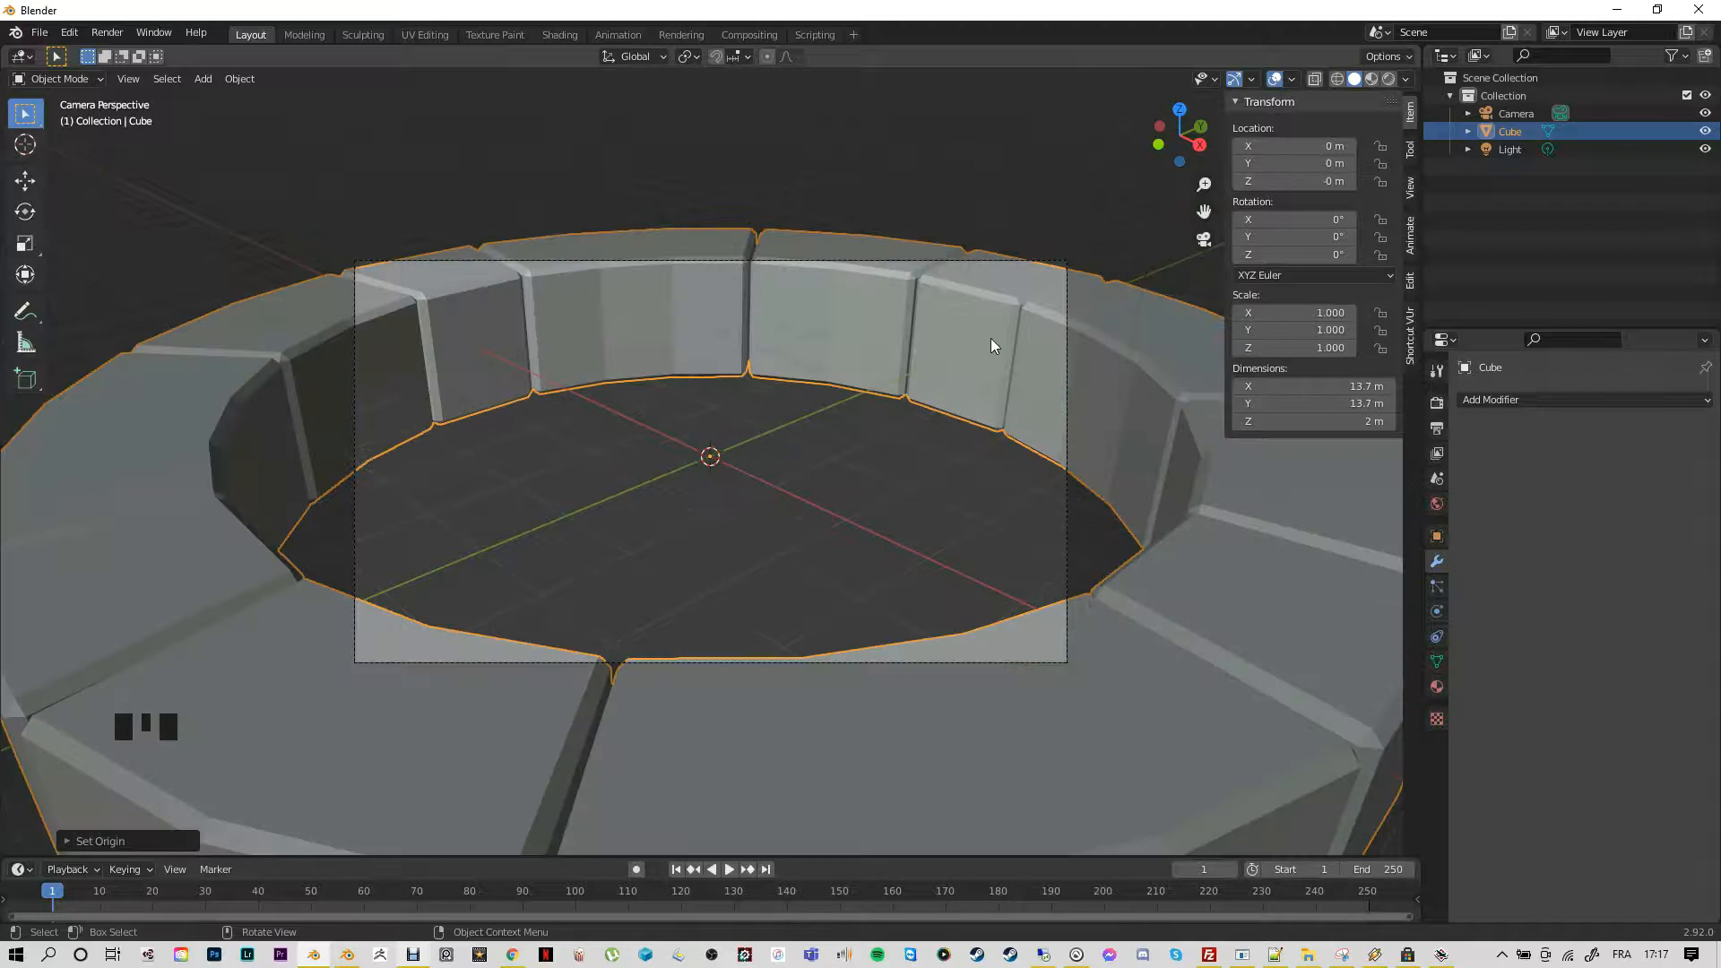
Duplicate the ring in front view and raise the copy about 2.02 m along Z onto the original
scroll(992, 337, "down", 4)
scroll(988, 360, "down", 2)
middle_click_drag(1014, 632, 1072, 654)
scroll(703, 492, "down", 6)
scroll(573, 472, "down", 7)
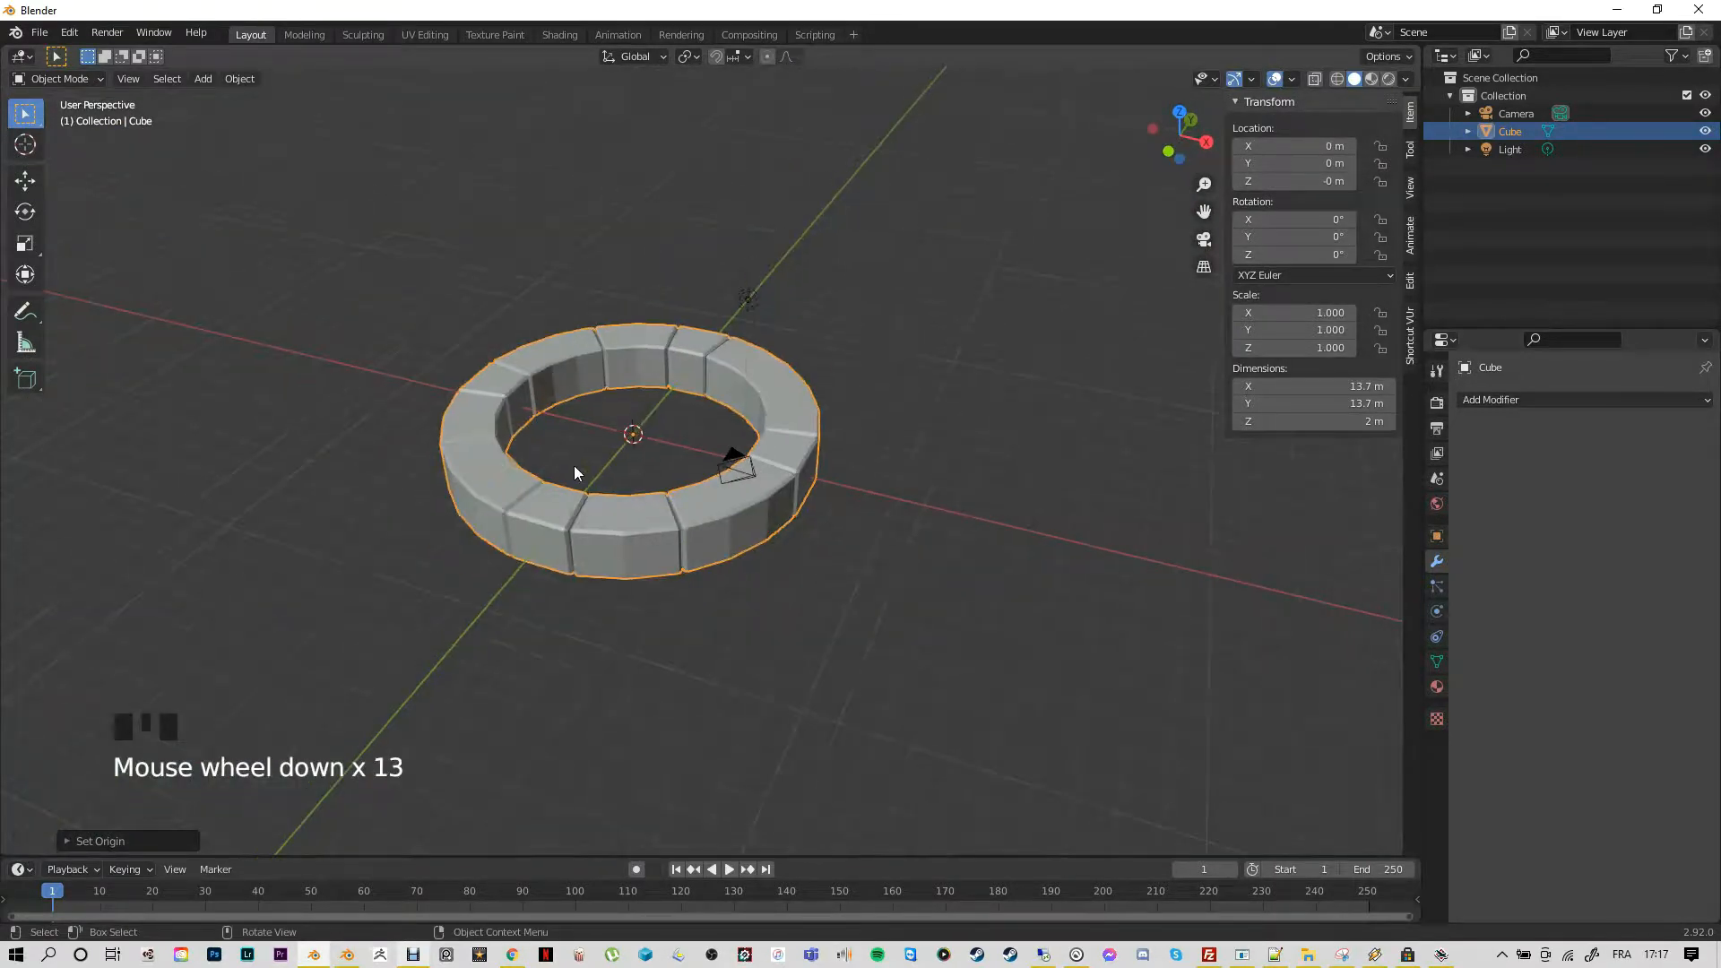
middle_click_drag(587, 445, 588, 486)
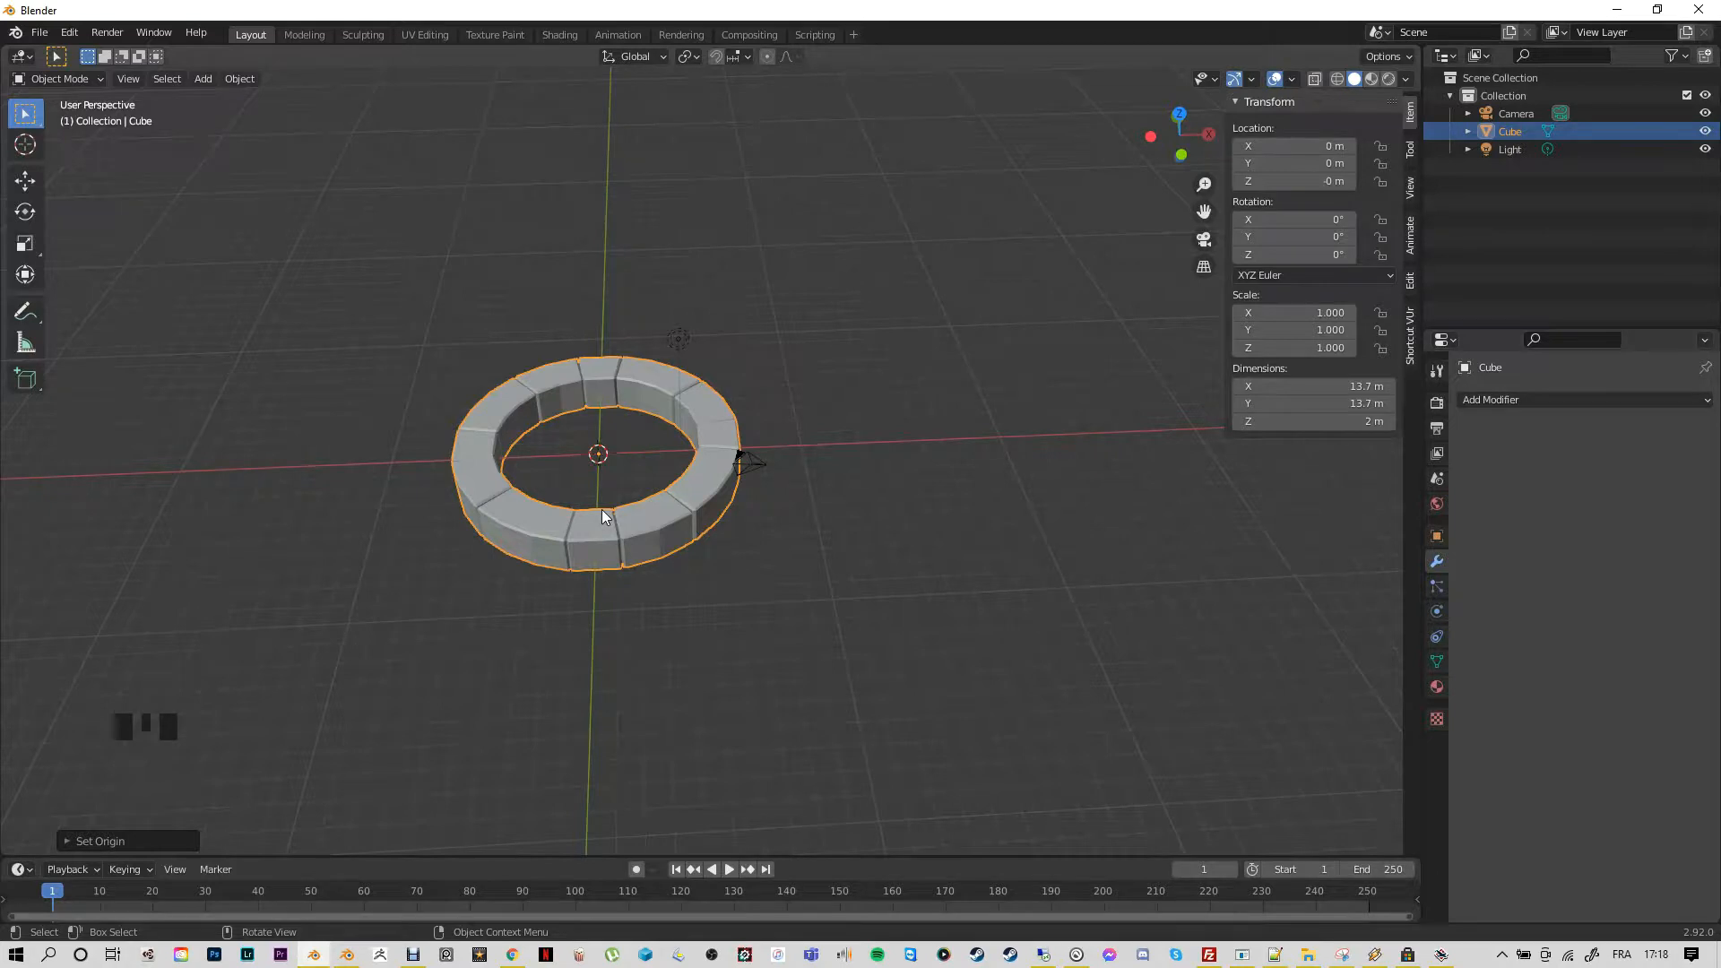
key("KP_1")
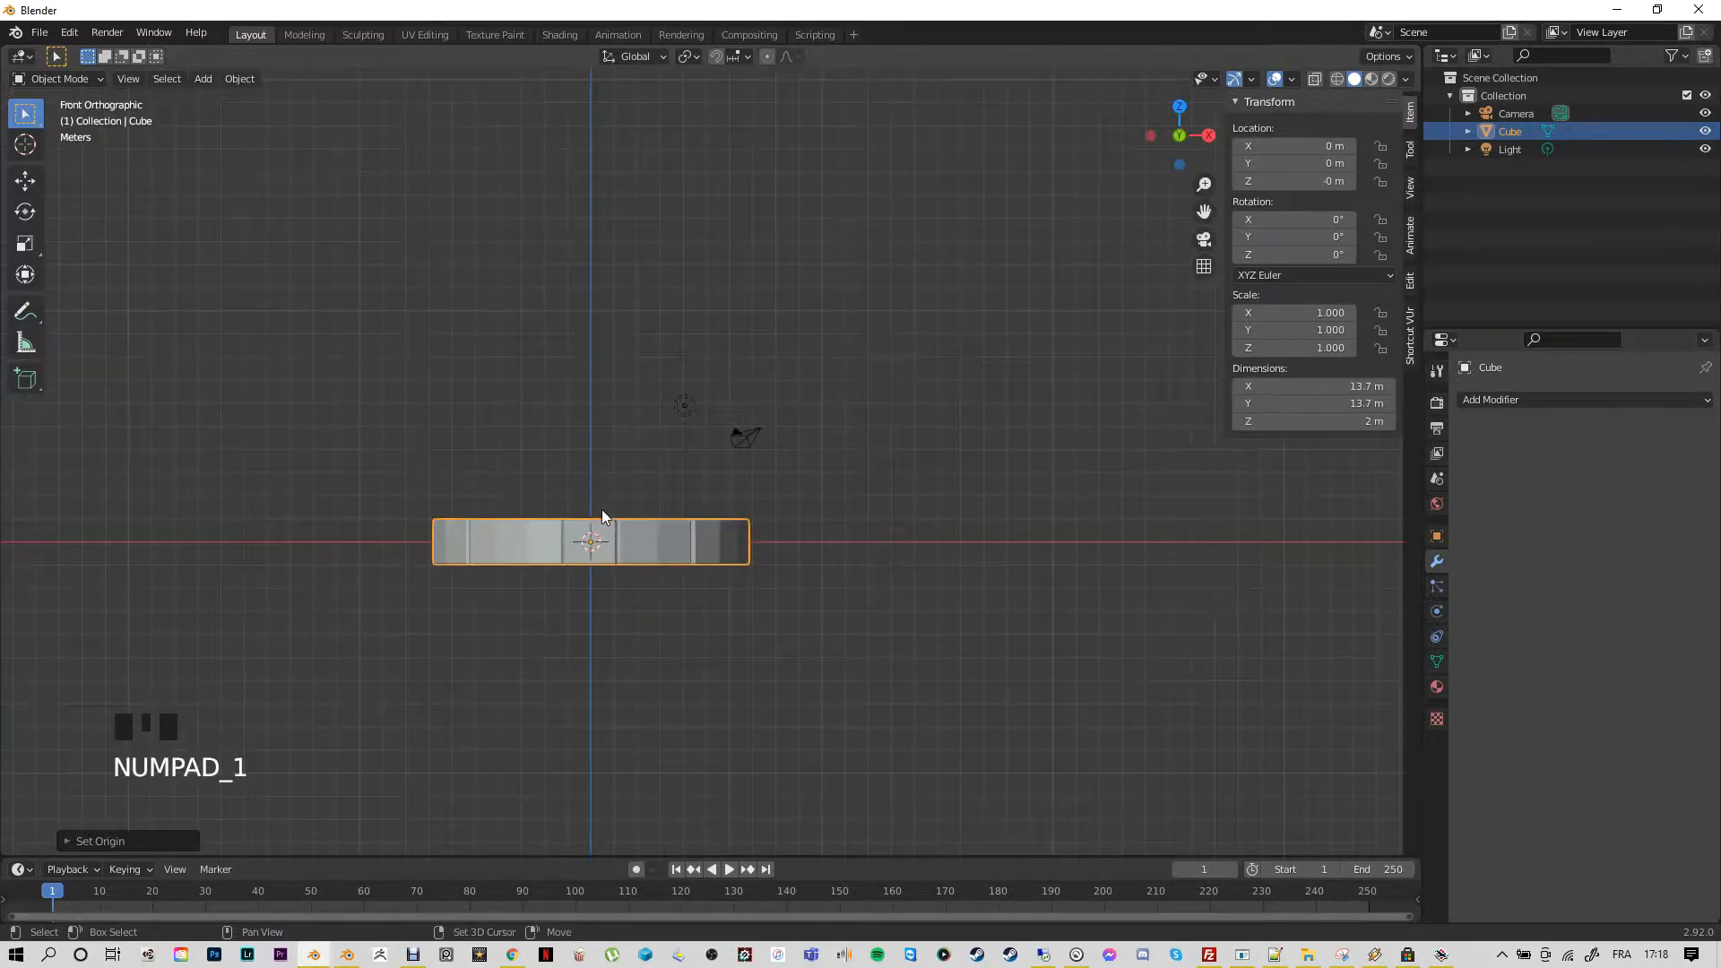
key("shift+d")
key("z")
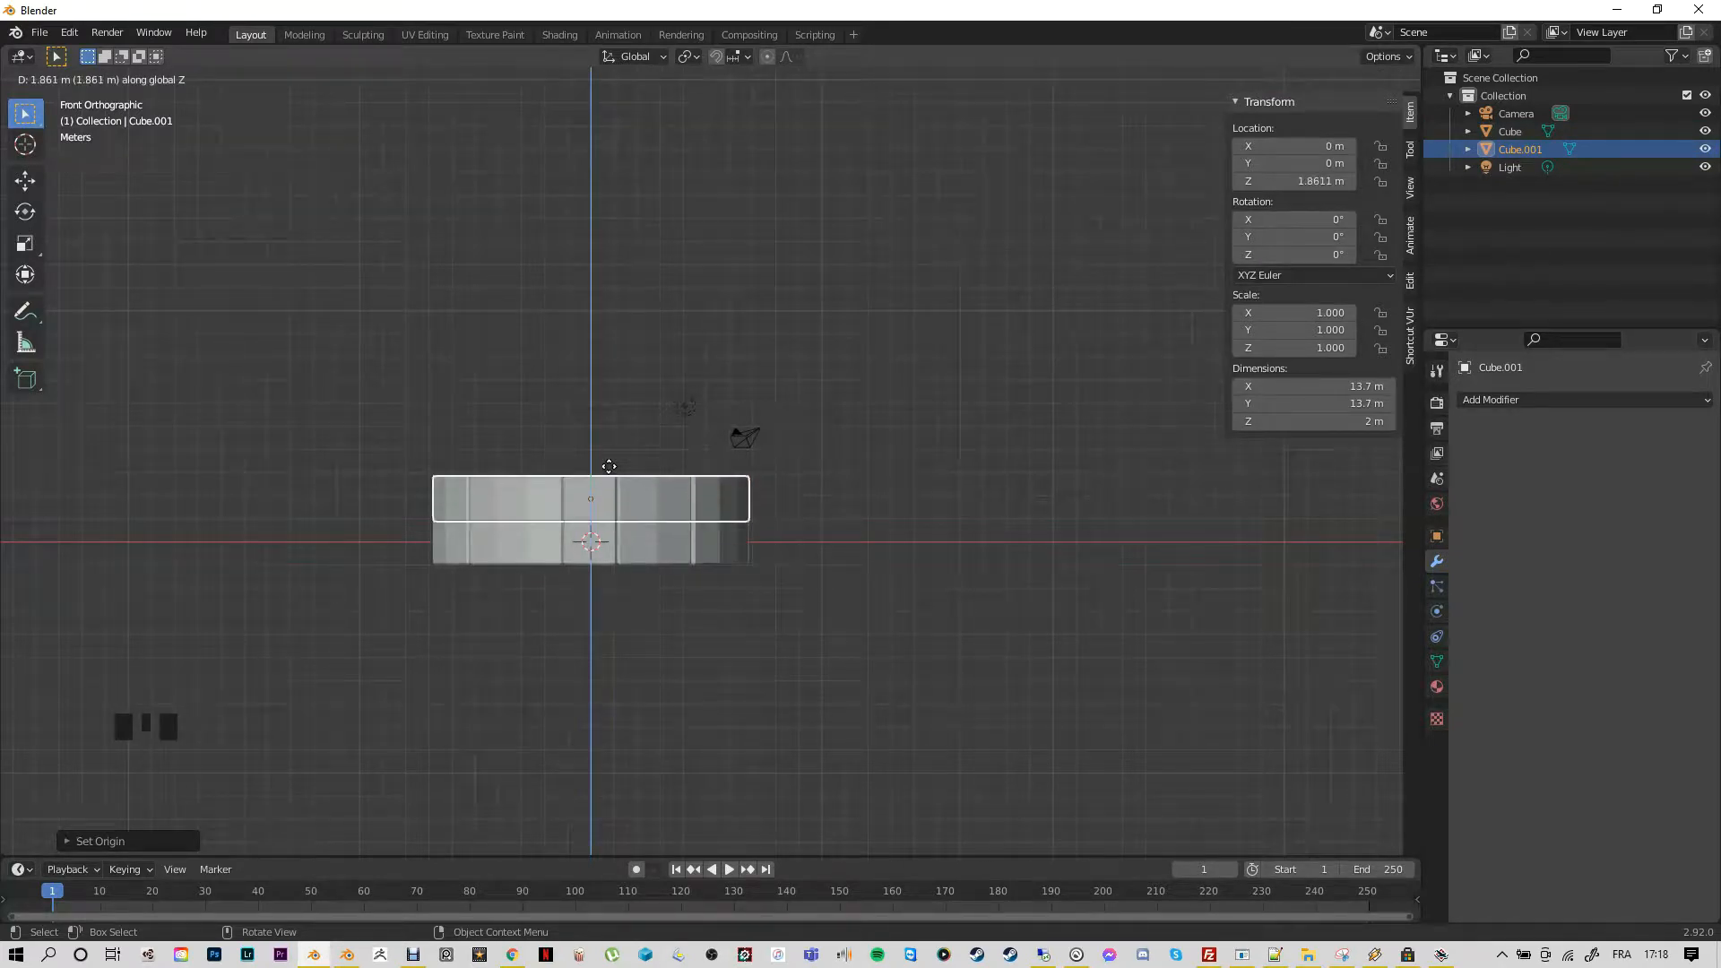
left_click(608, 463)
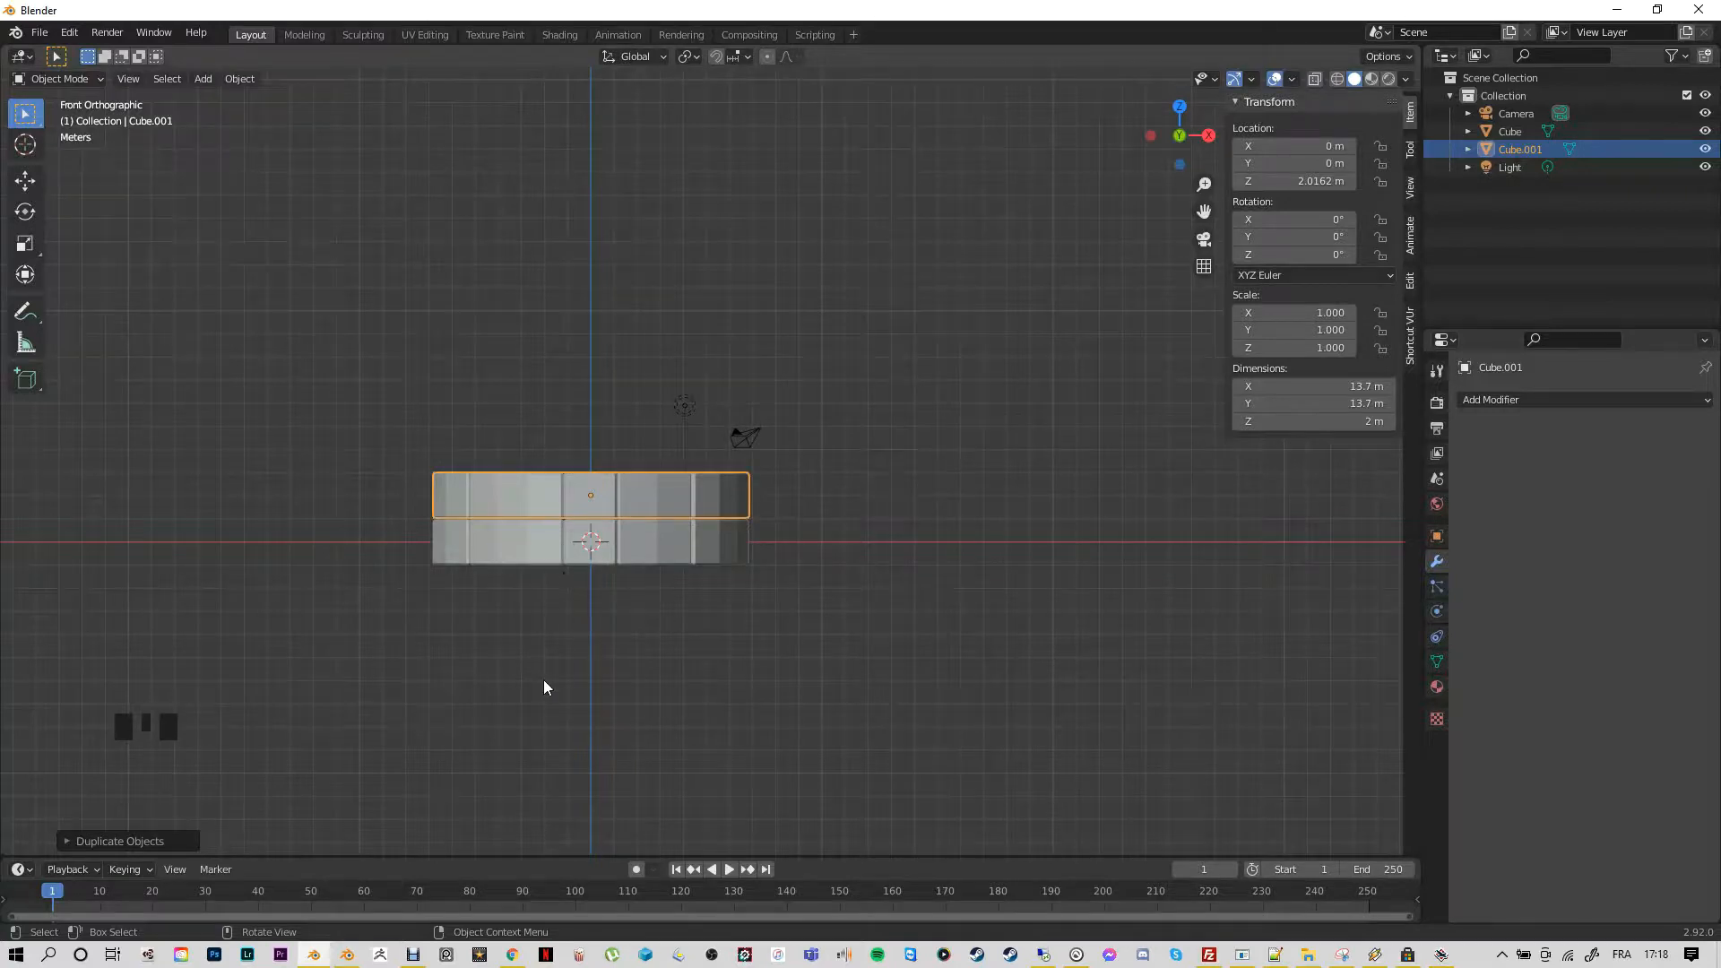
Scale the upper ring uniformly to about 0.861 and lower it along Z to about 1.86 m
key("s")
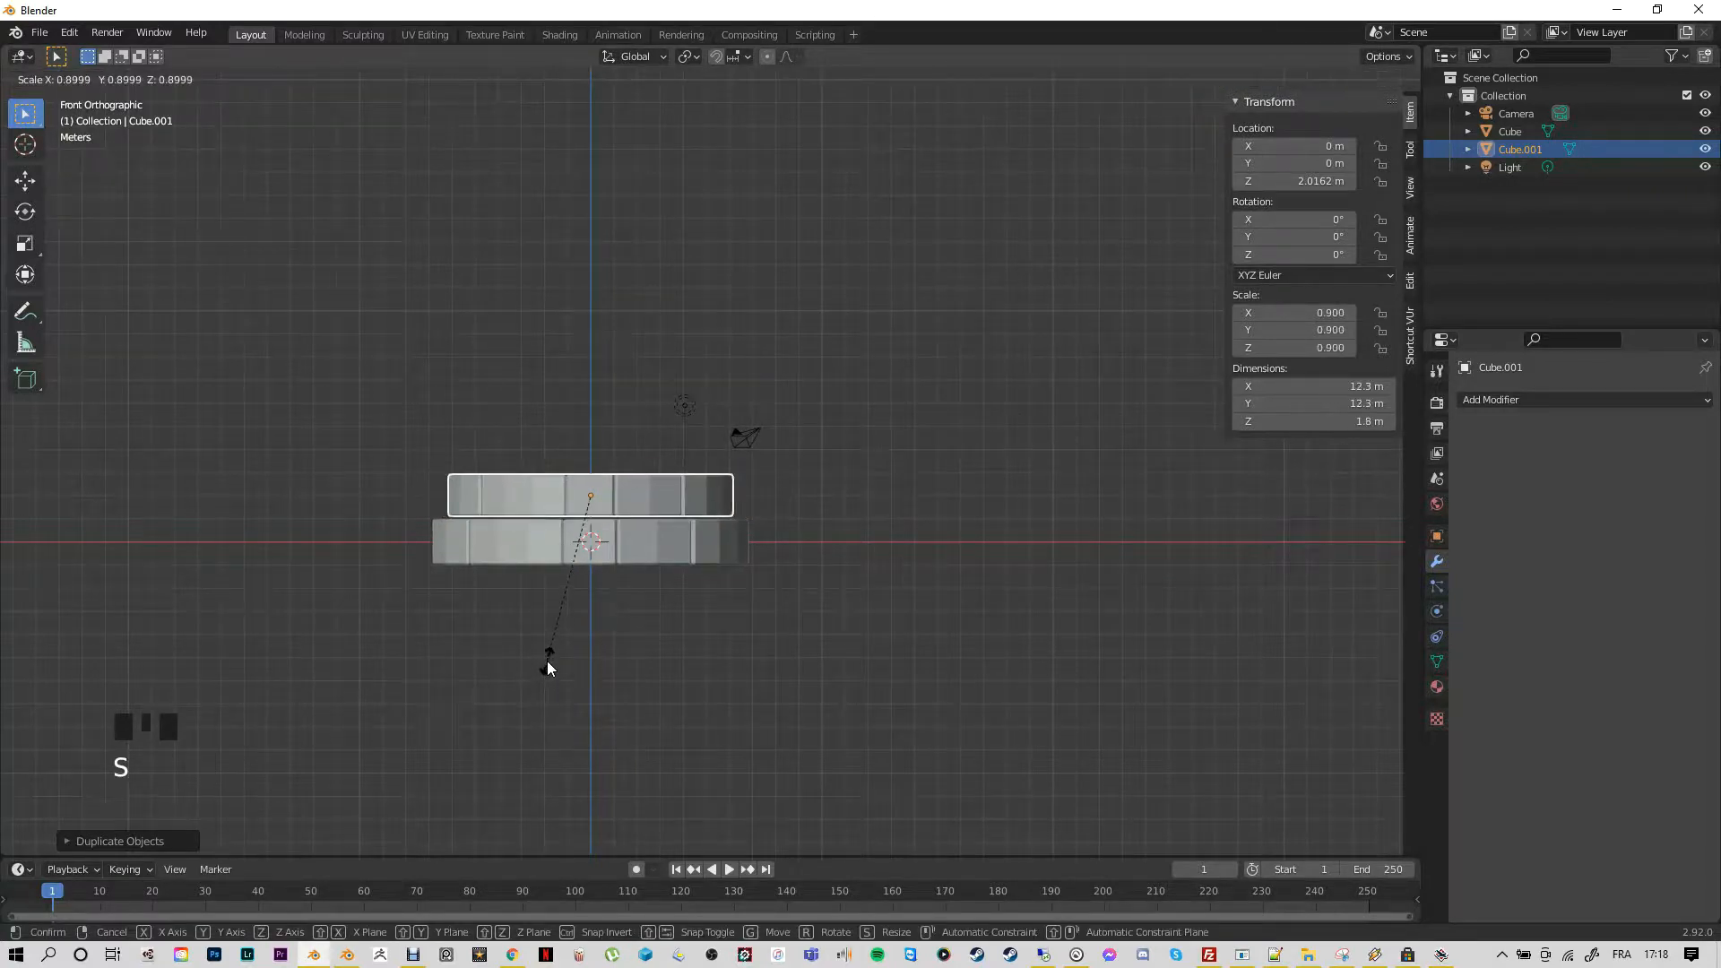
left_click(549, 653)
key("g")
key("z")
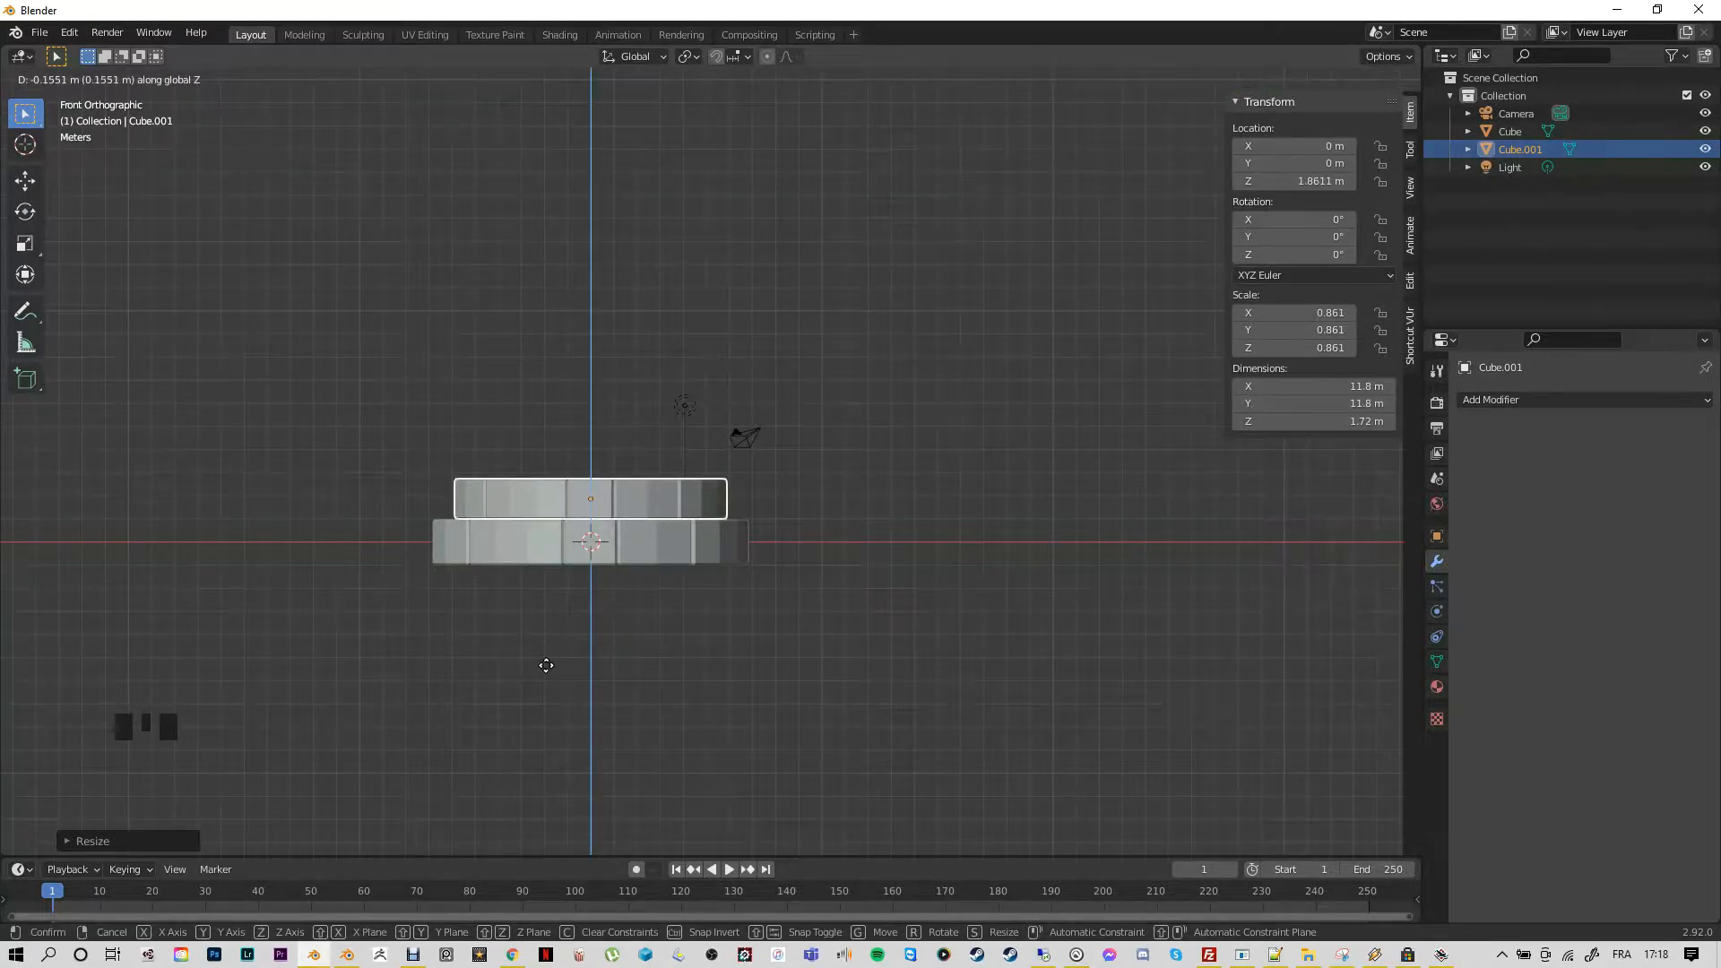
left_click(546, 665)
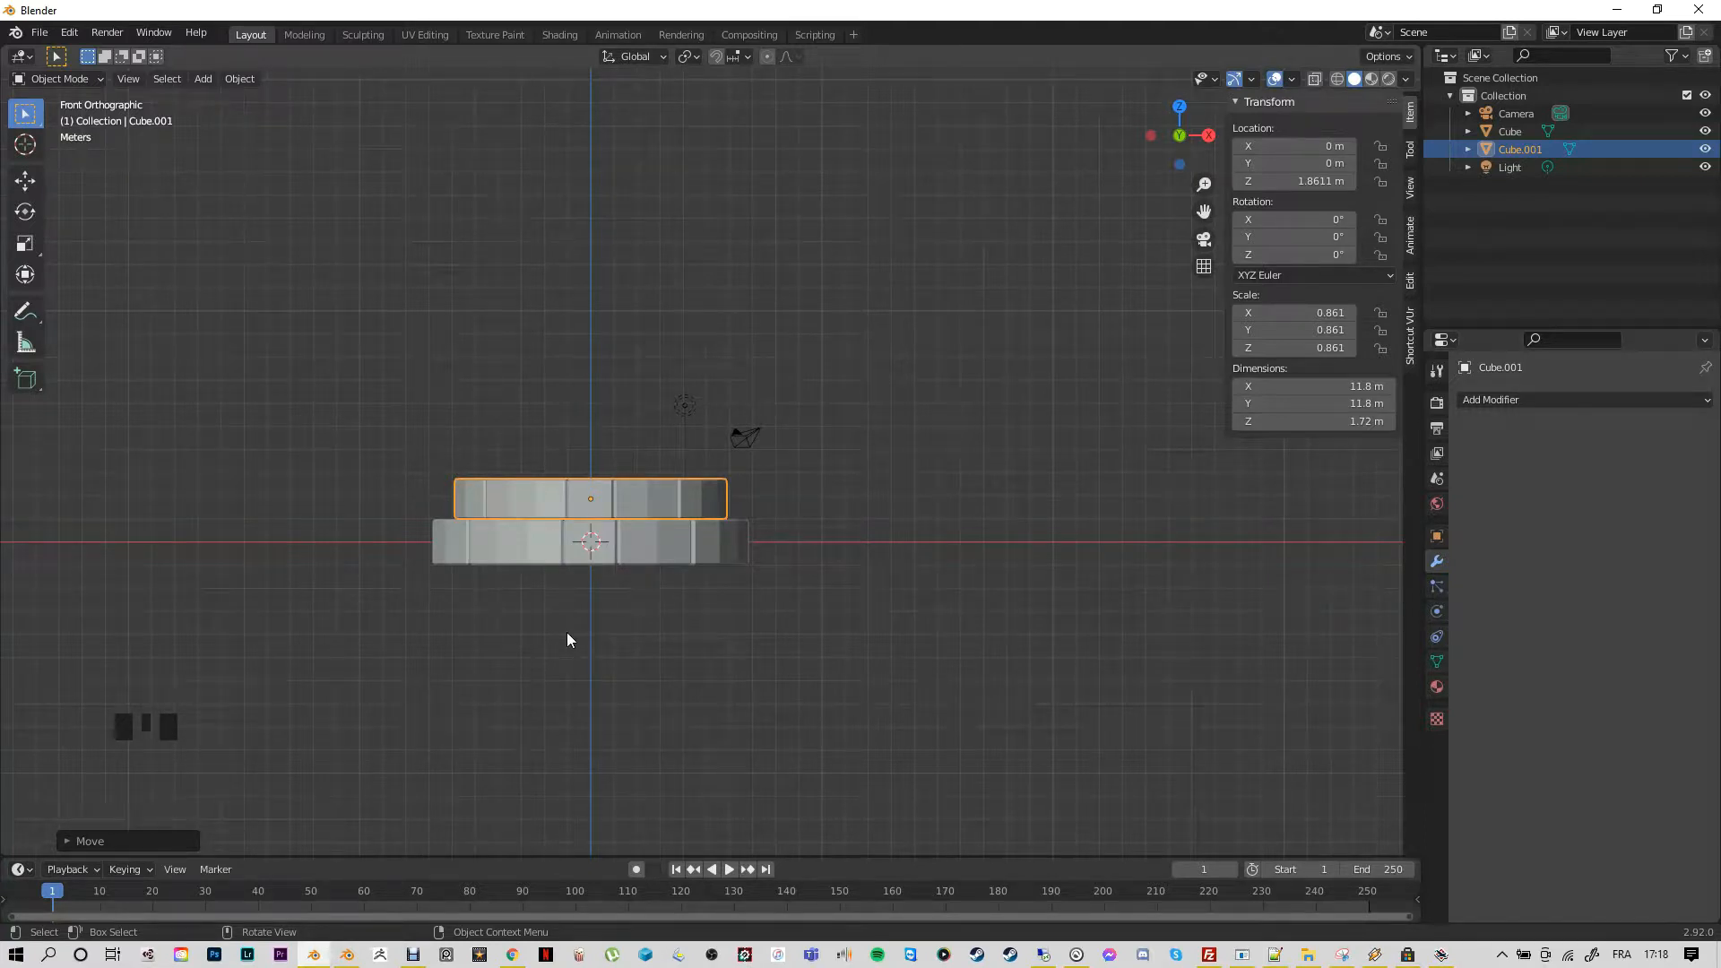
key("r")
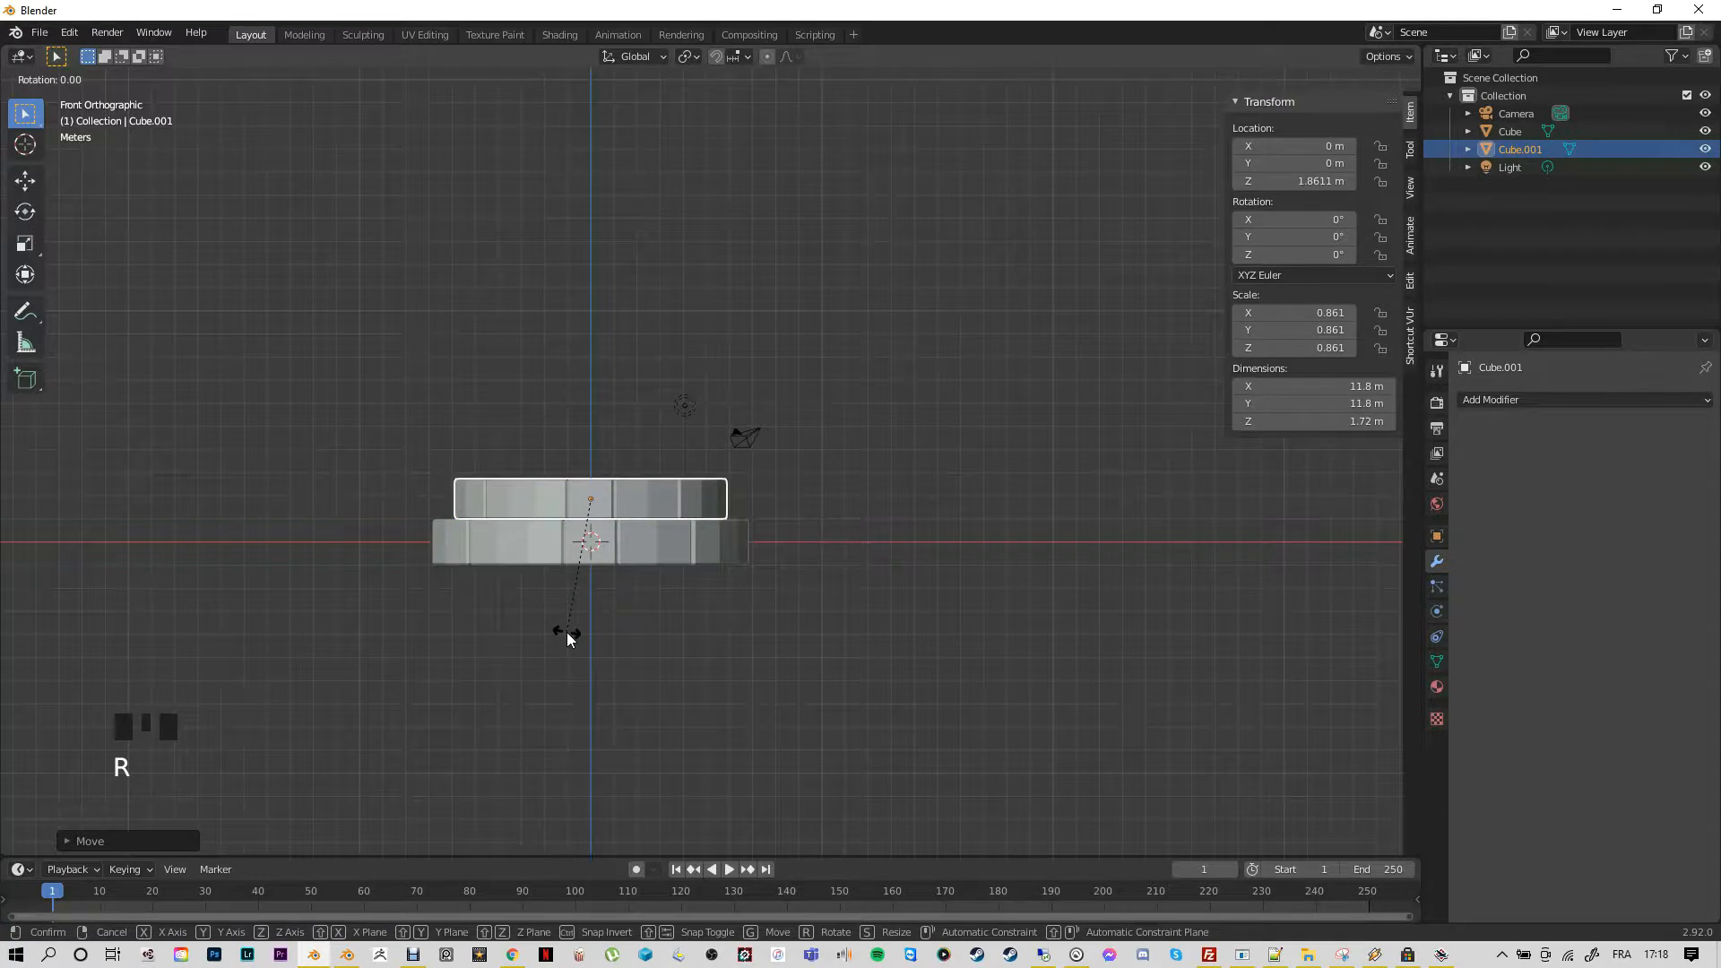
left_click(589, 635)
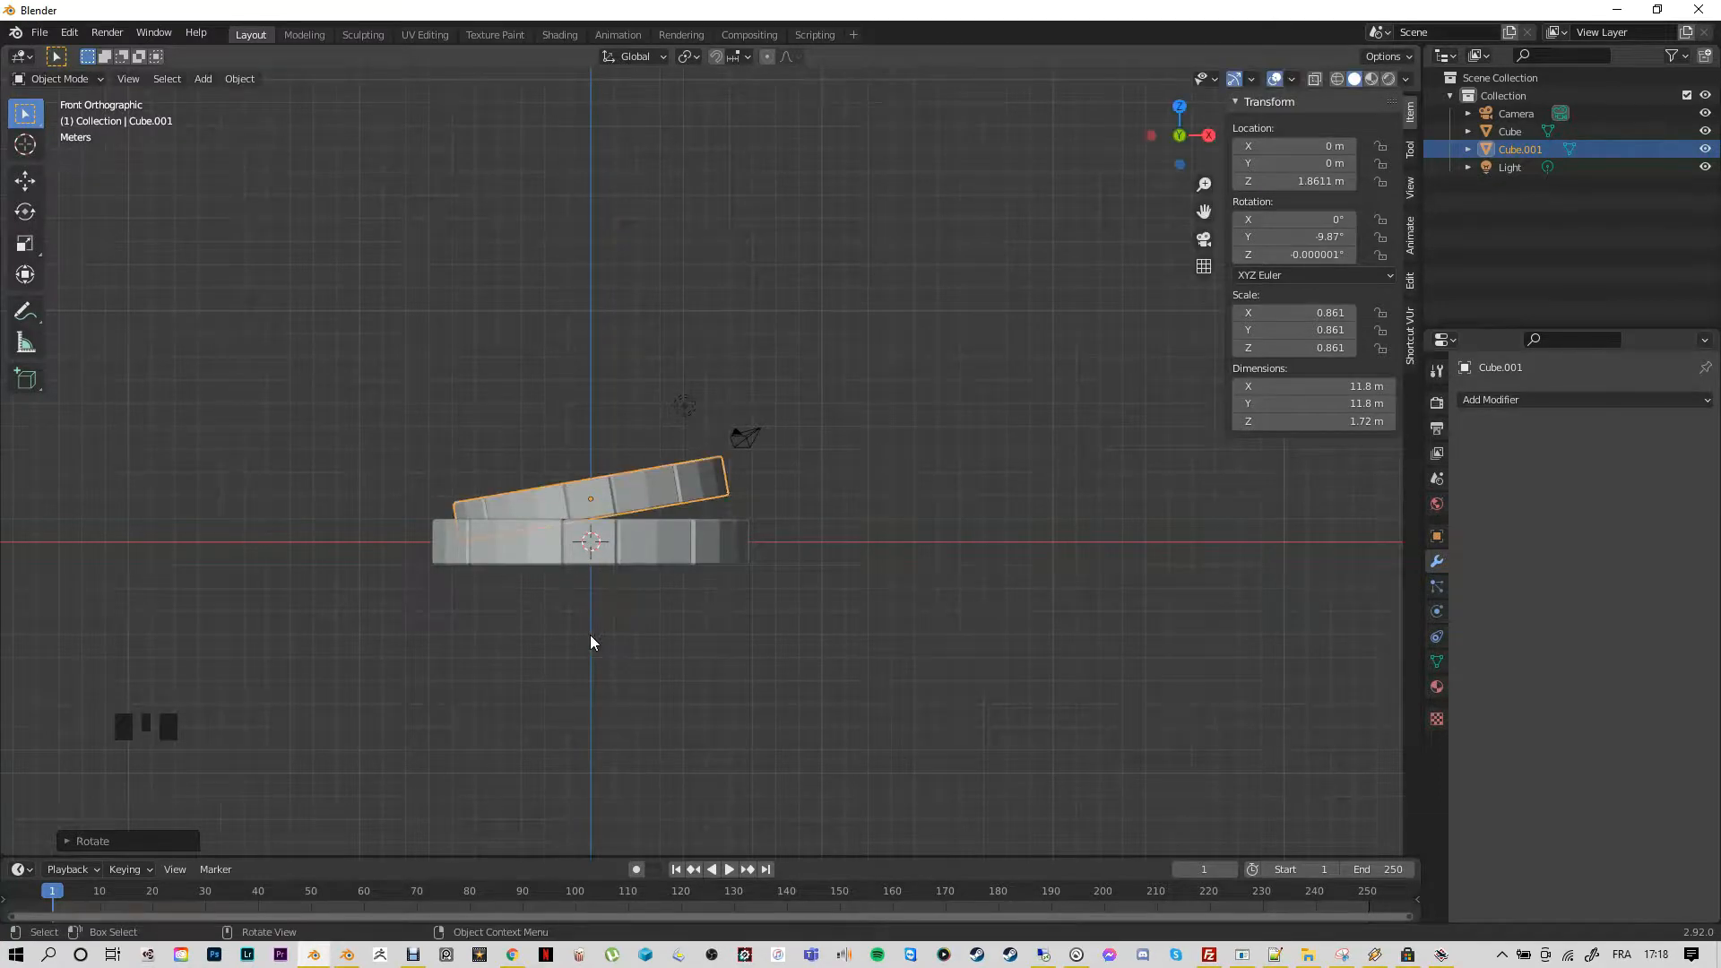
key("ctrl+z")
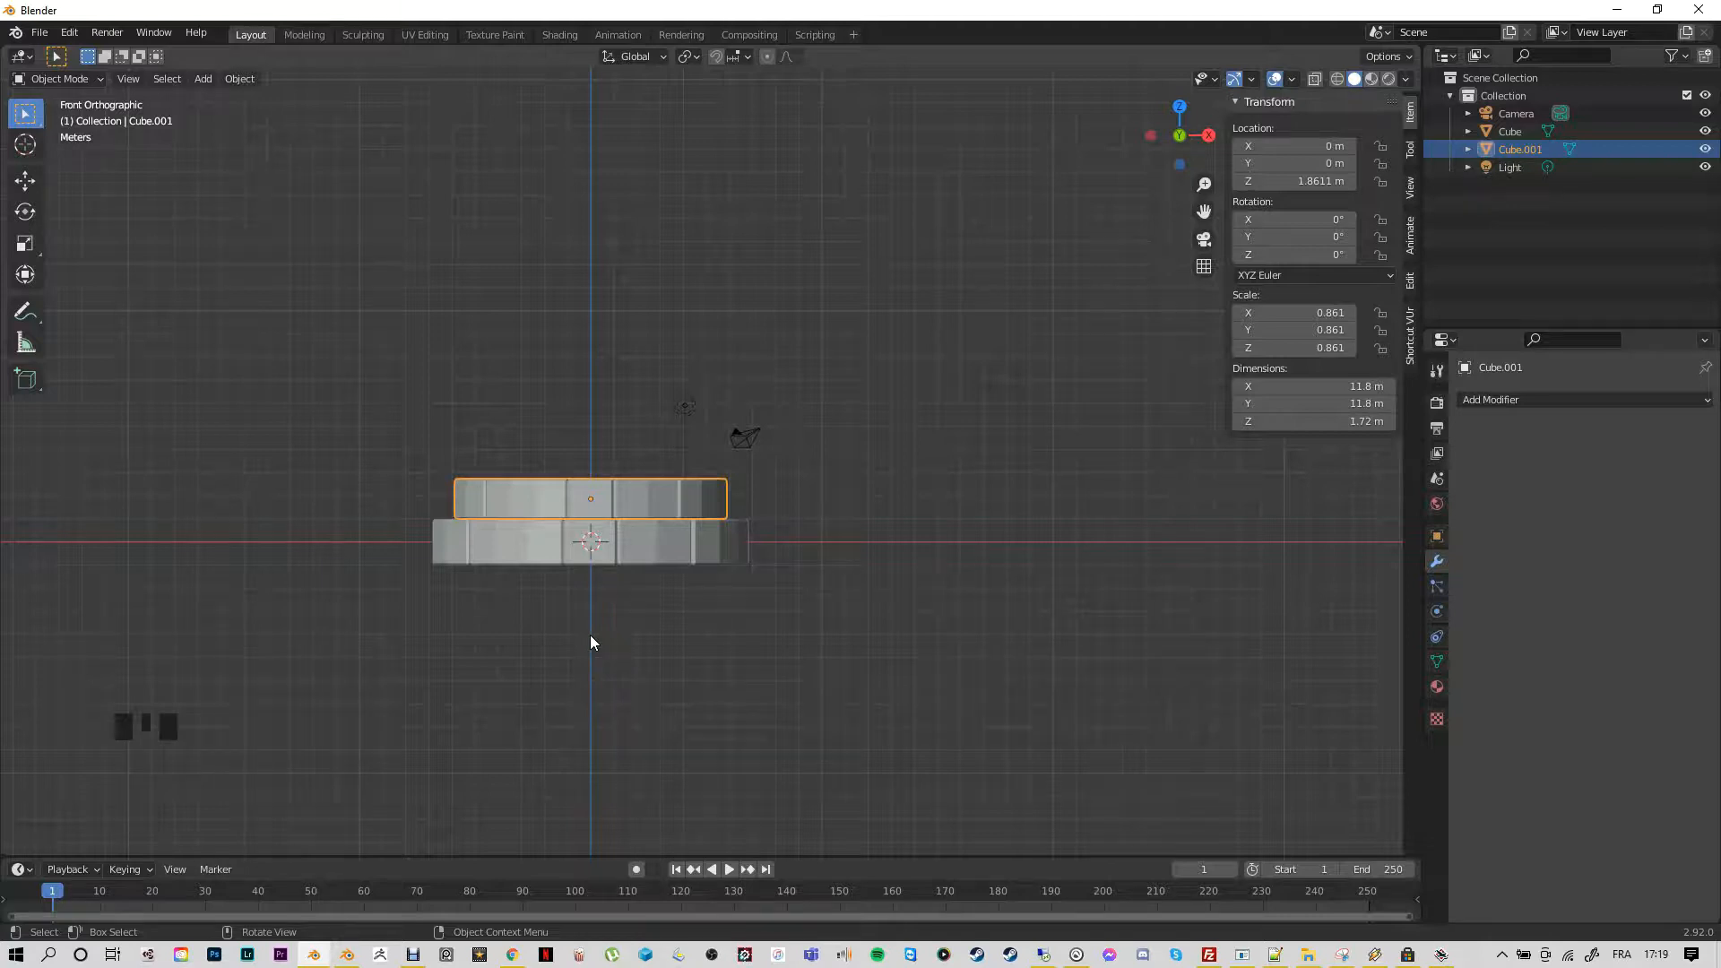
Rotate the upper ring about -38.2° around global Z to offset its block joints from the base ring
key("r")
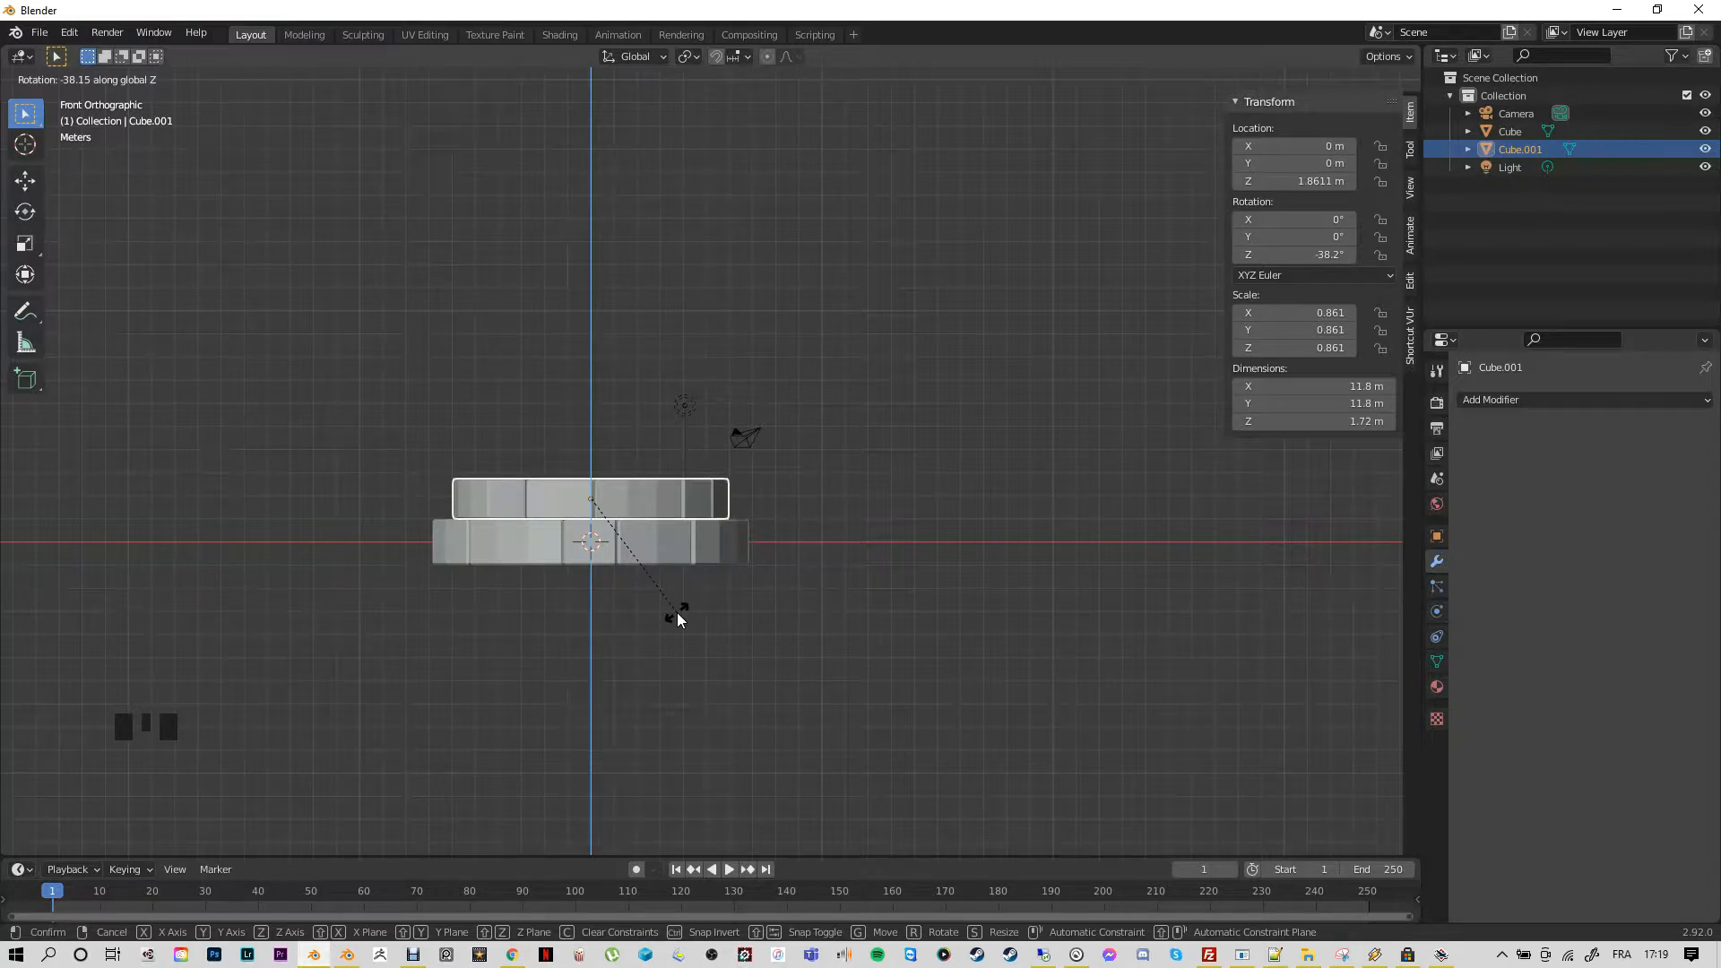
left_click(678, 615)
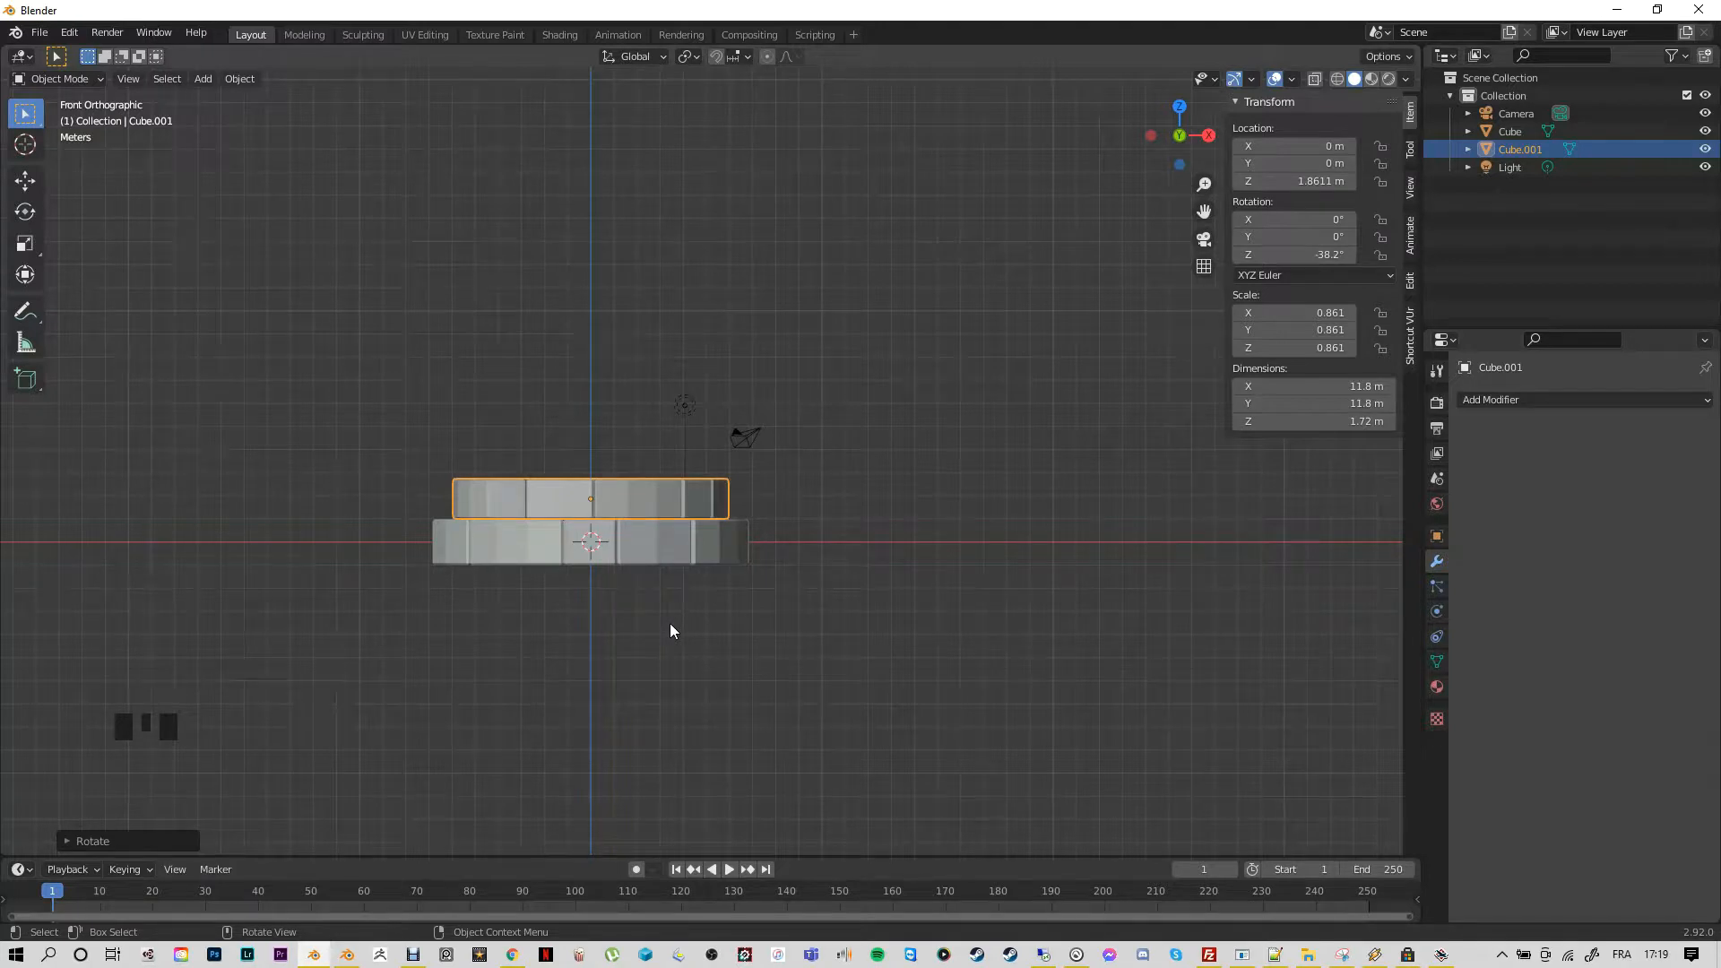
middle_click_drag(662, 615, 658, 737)
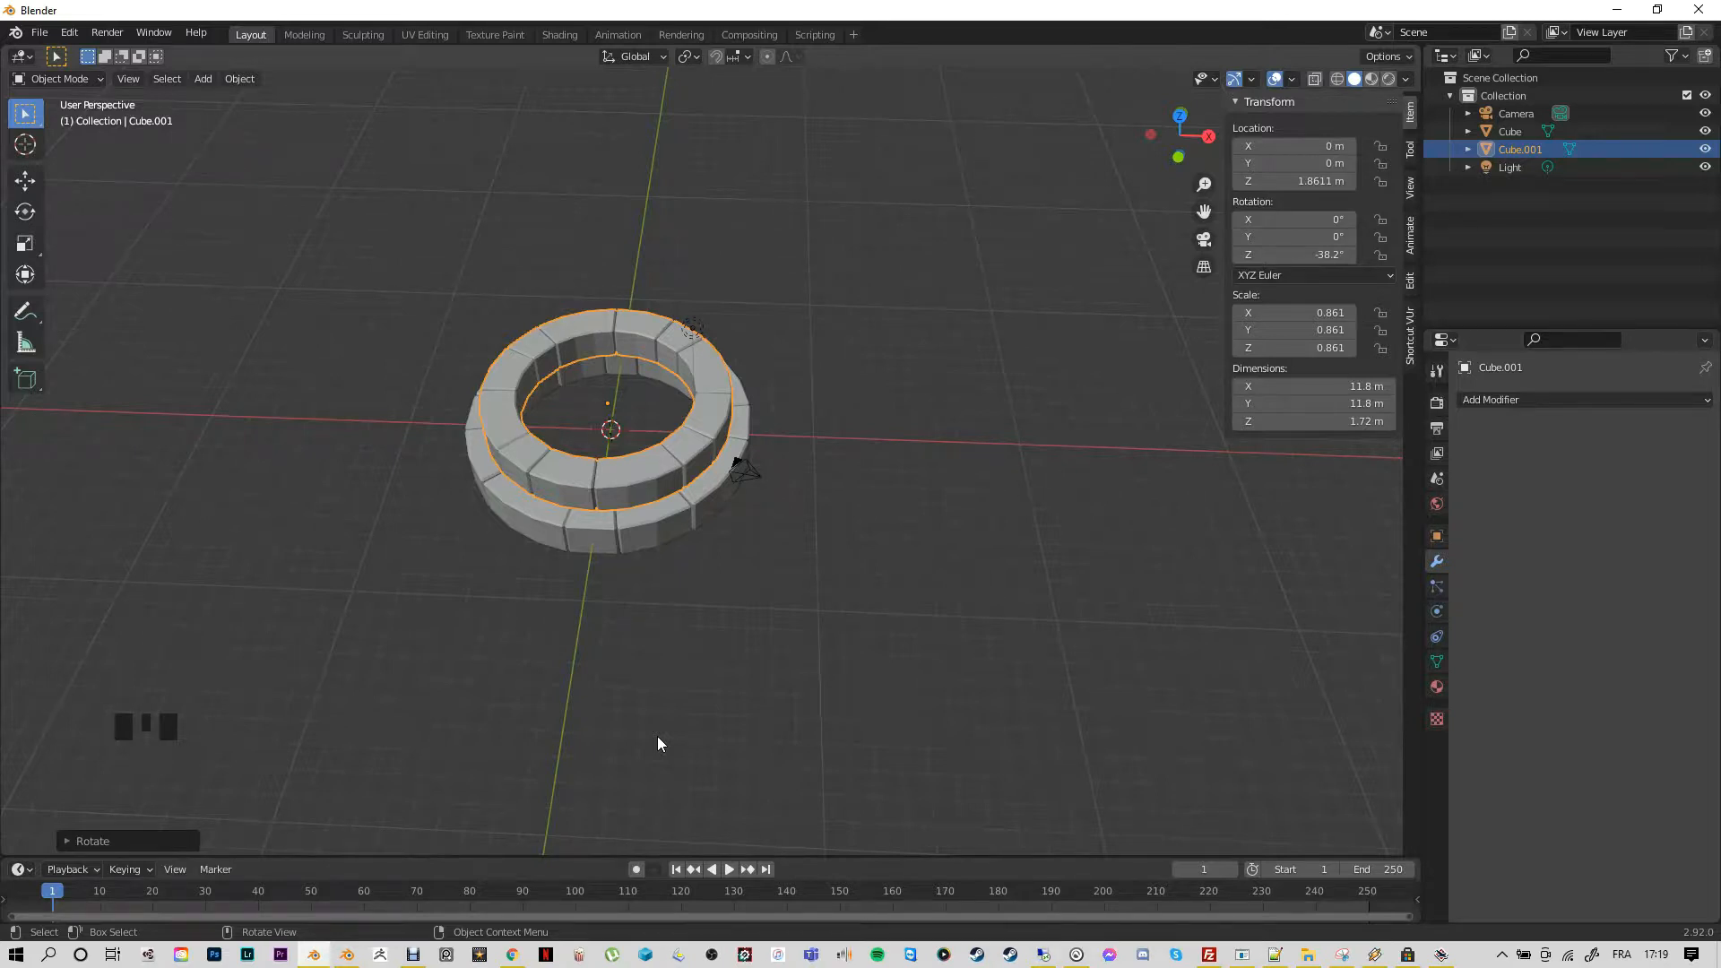
Duplicate the upper ring to a Z height of about 3.64 m and rotate the copy around Z to about -86.2°
key("KP_1")
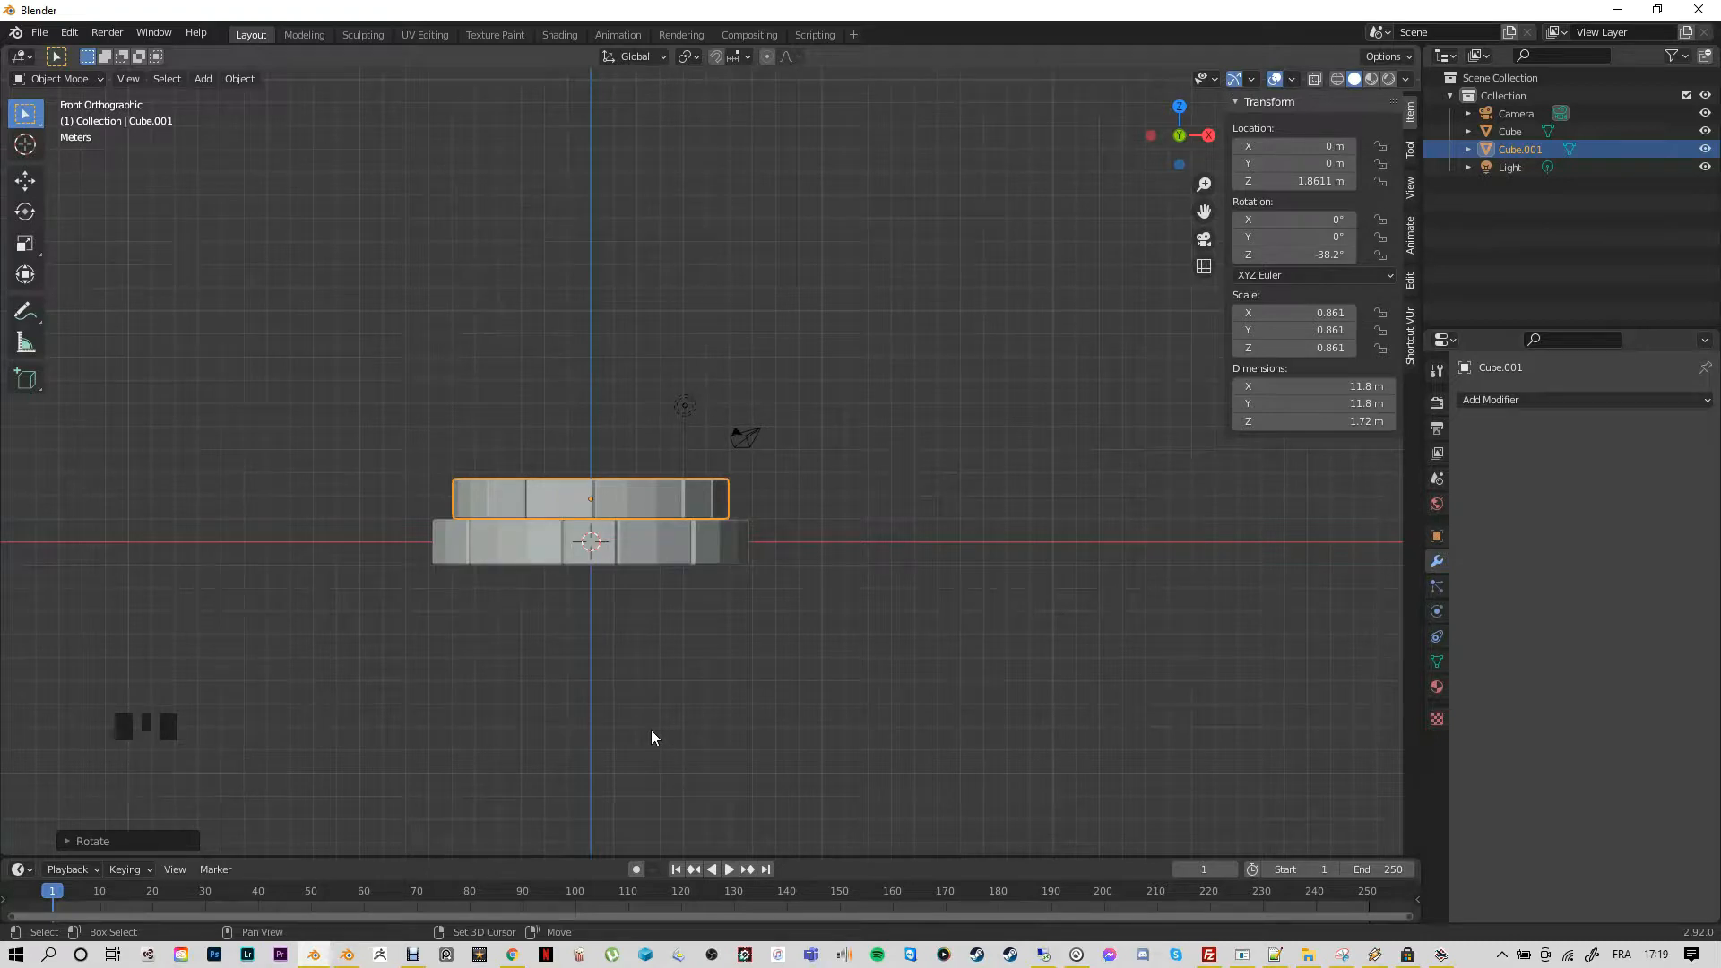
key("shift+d")
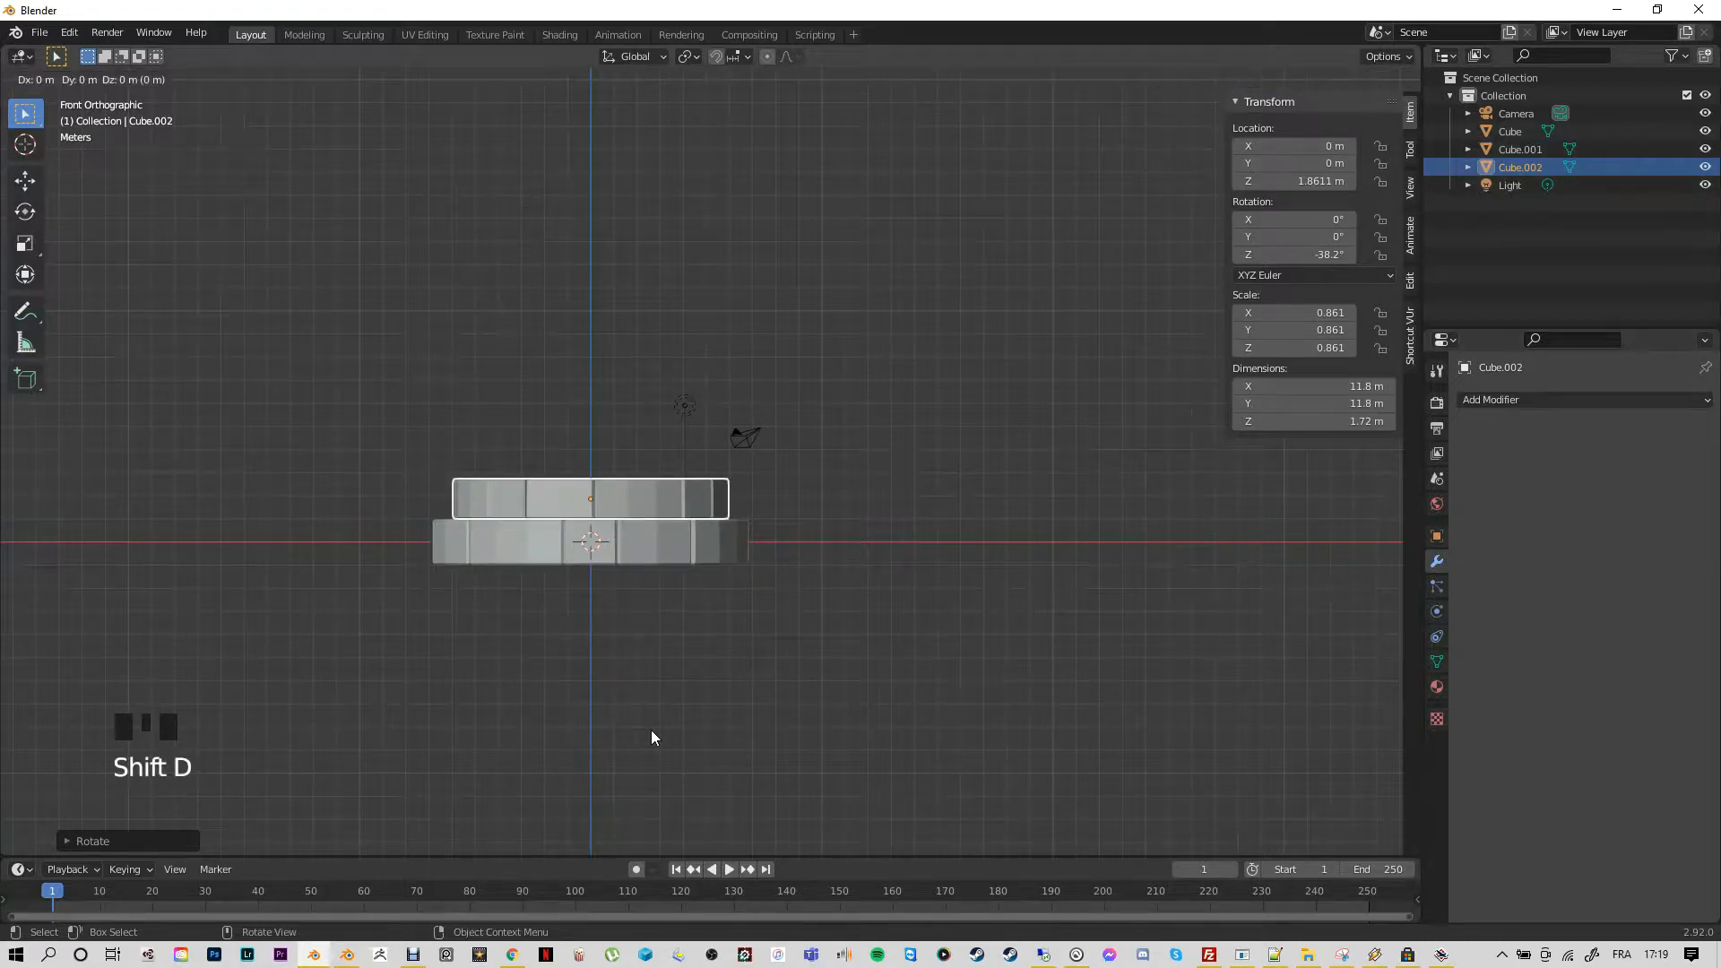
key("z")
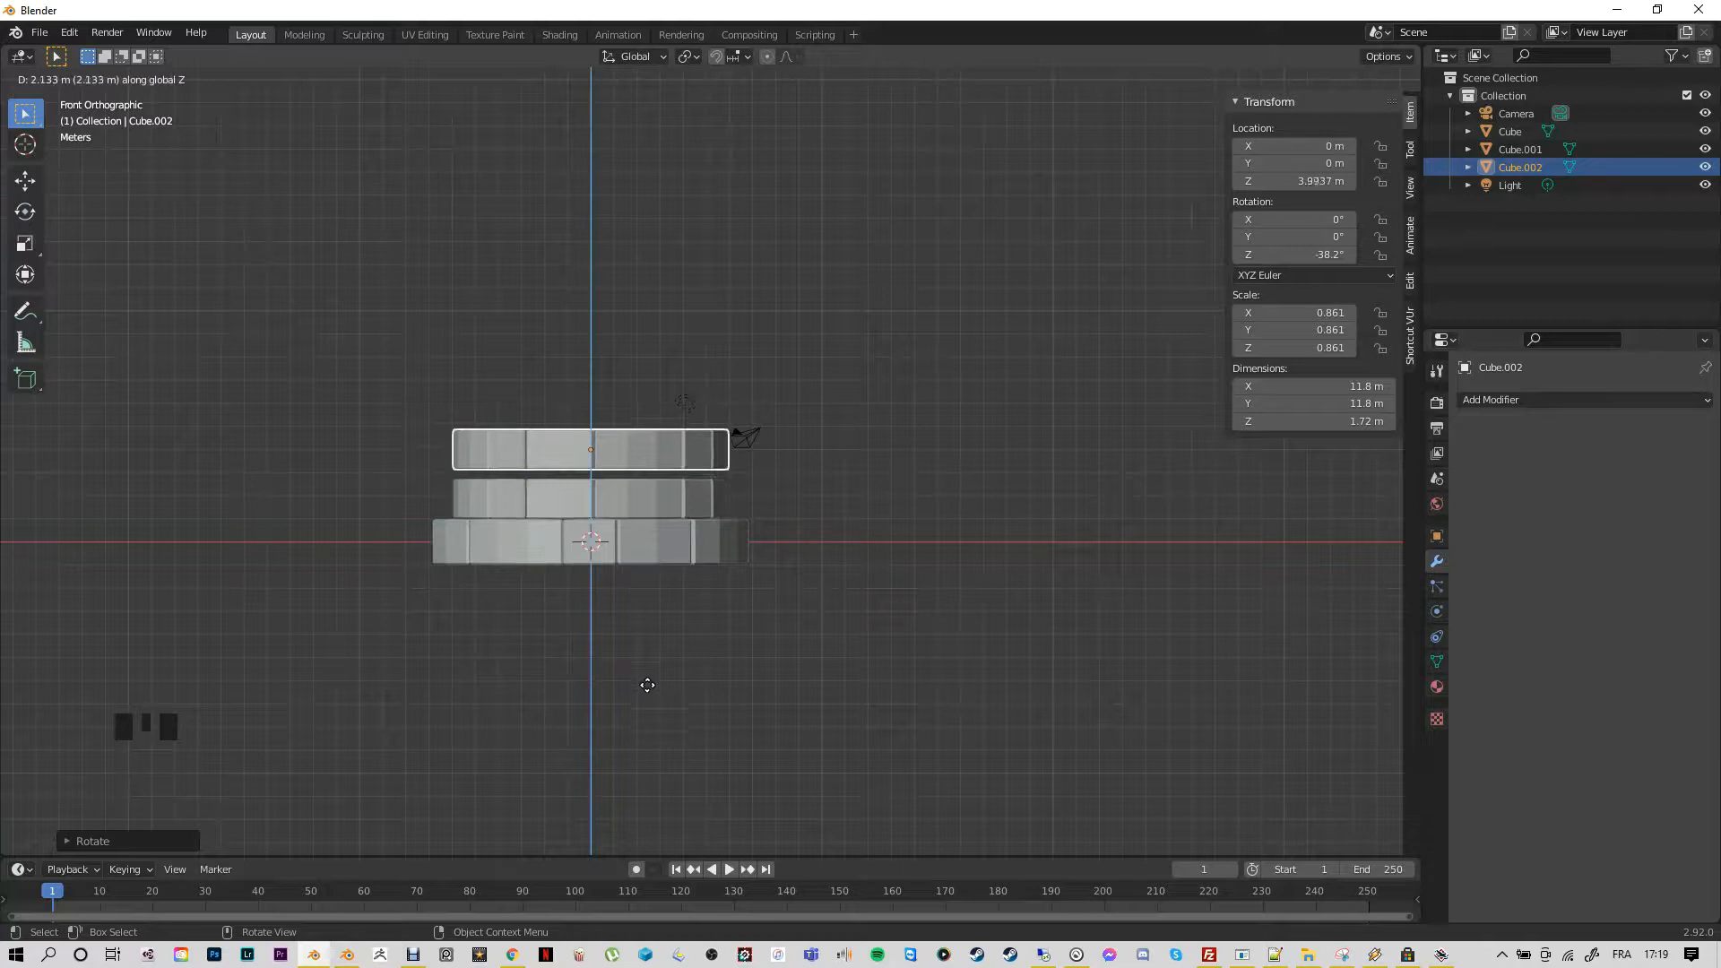
left_click(649, 700)
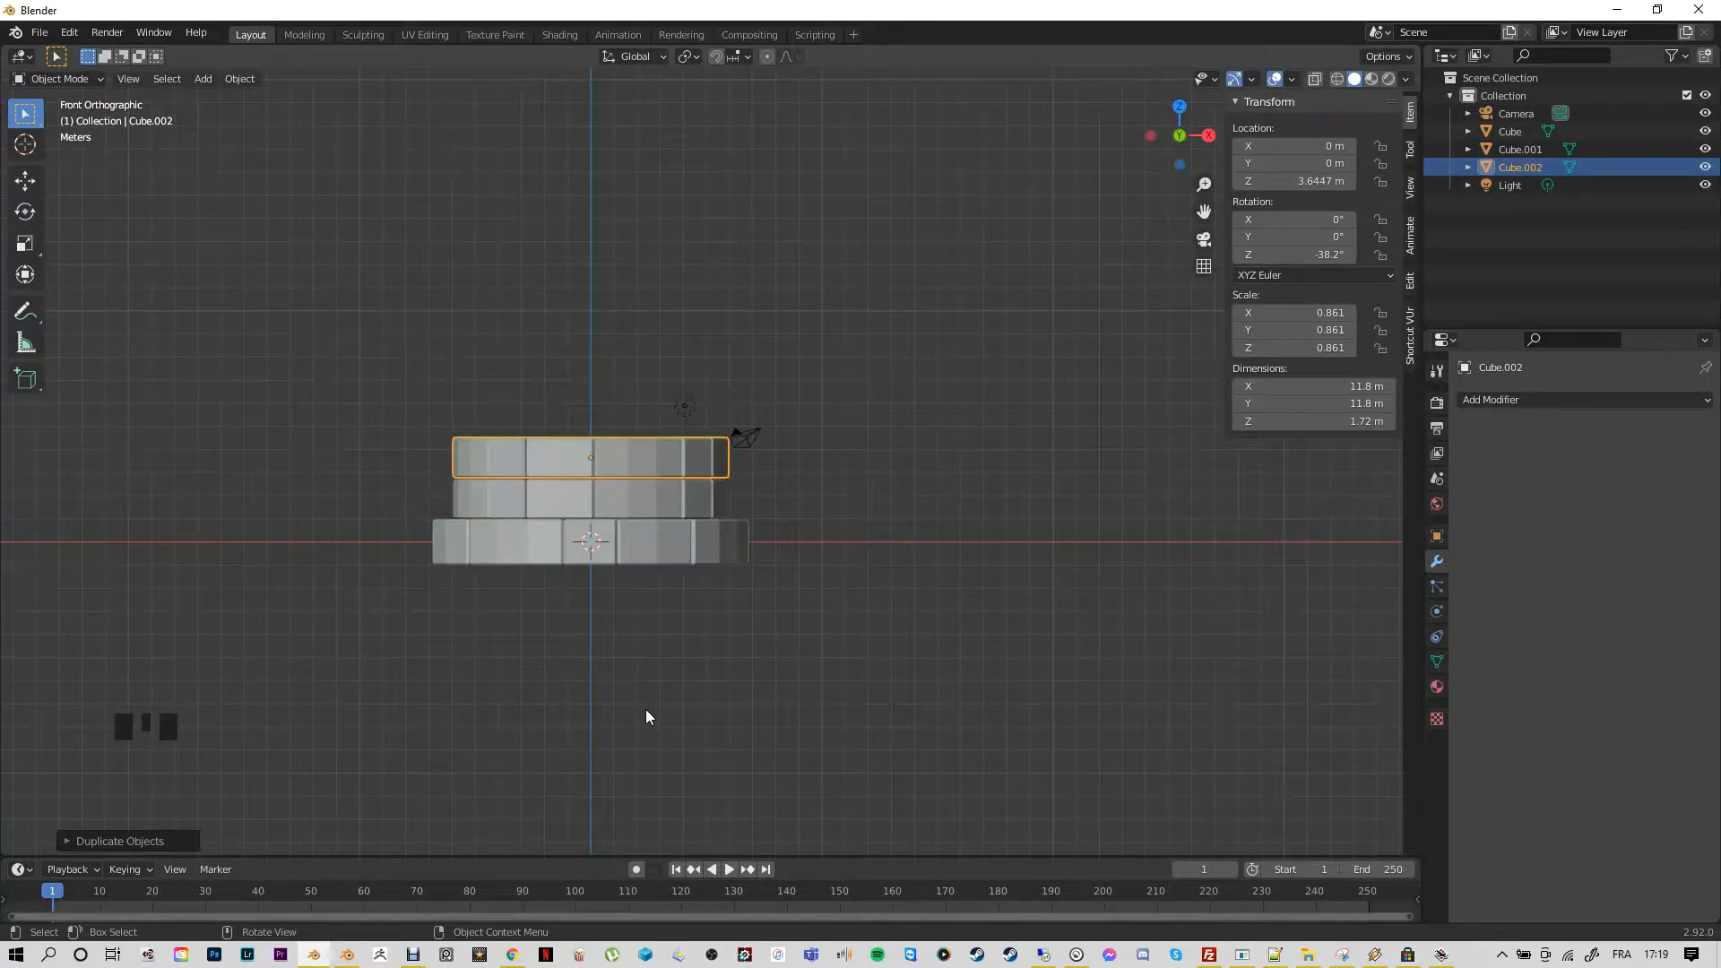
key("r")
key("z")
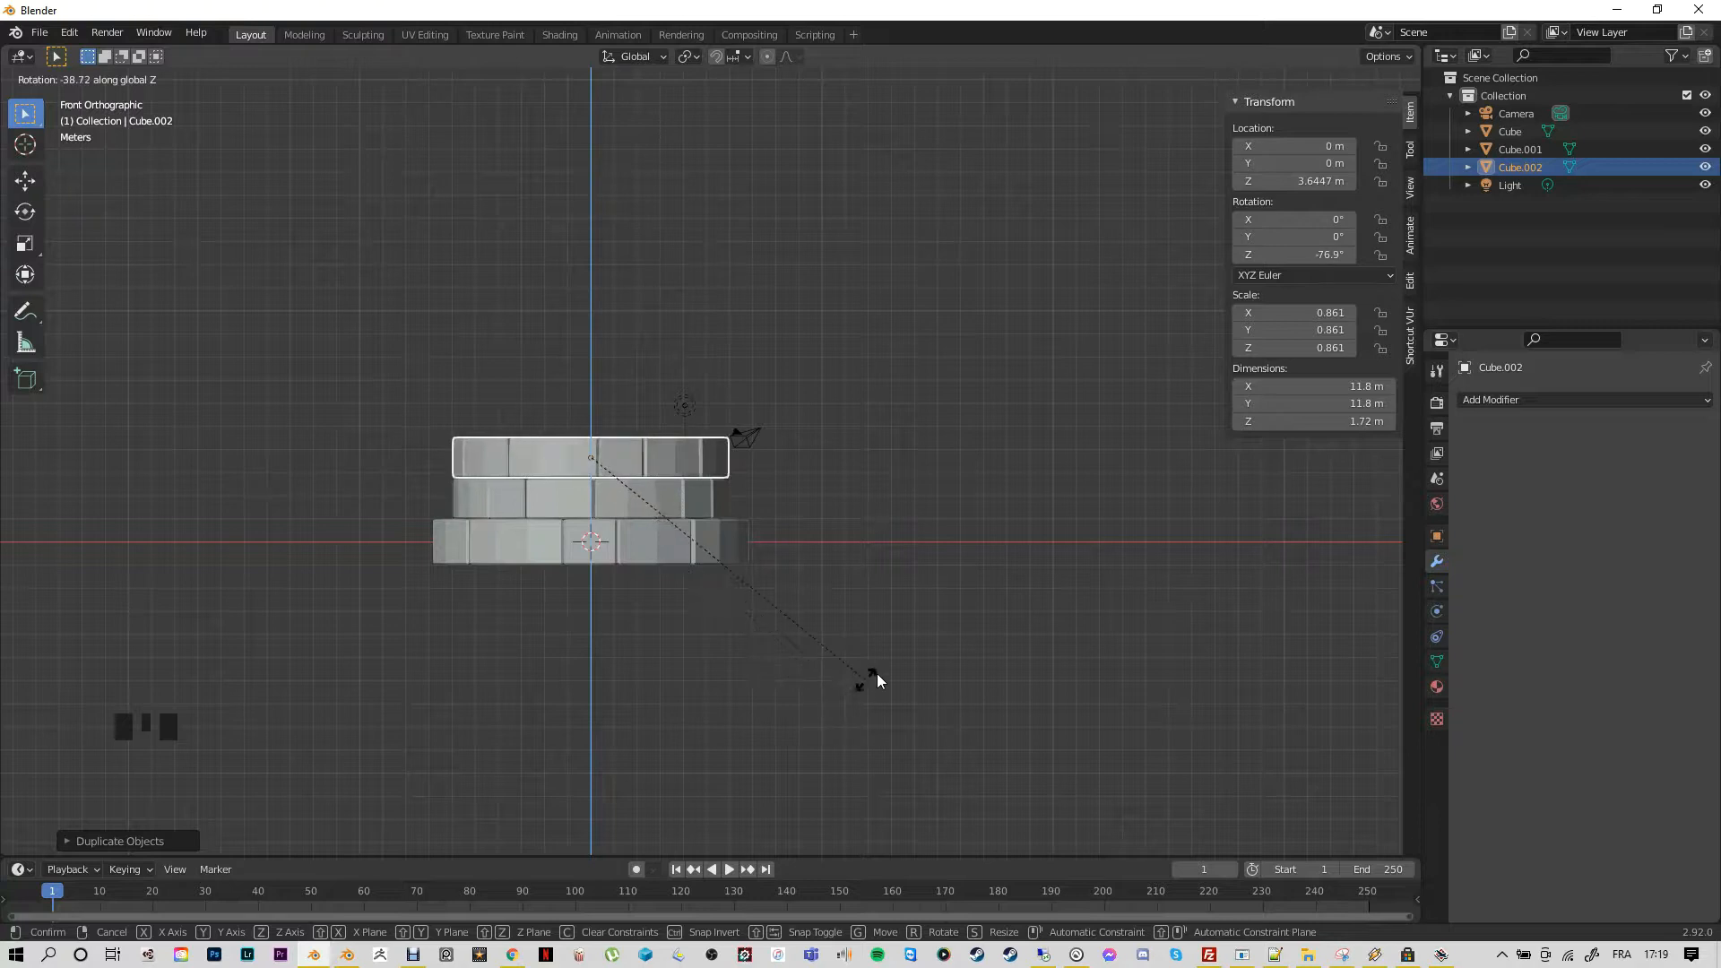
left_click(960, 674)
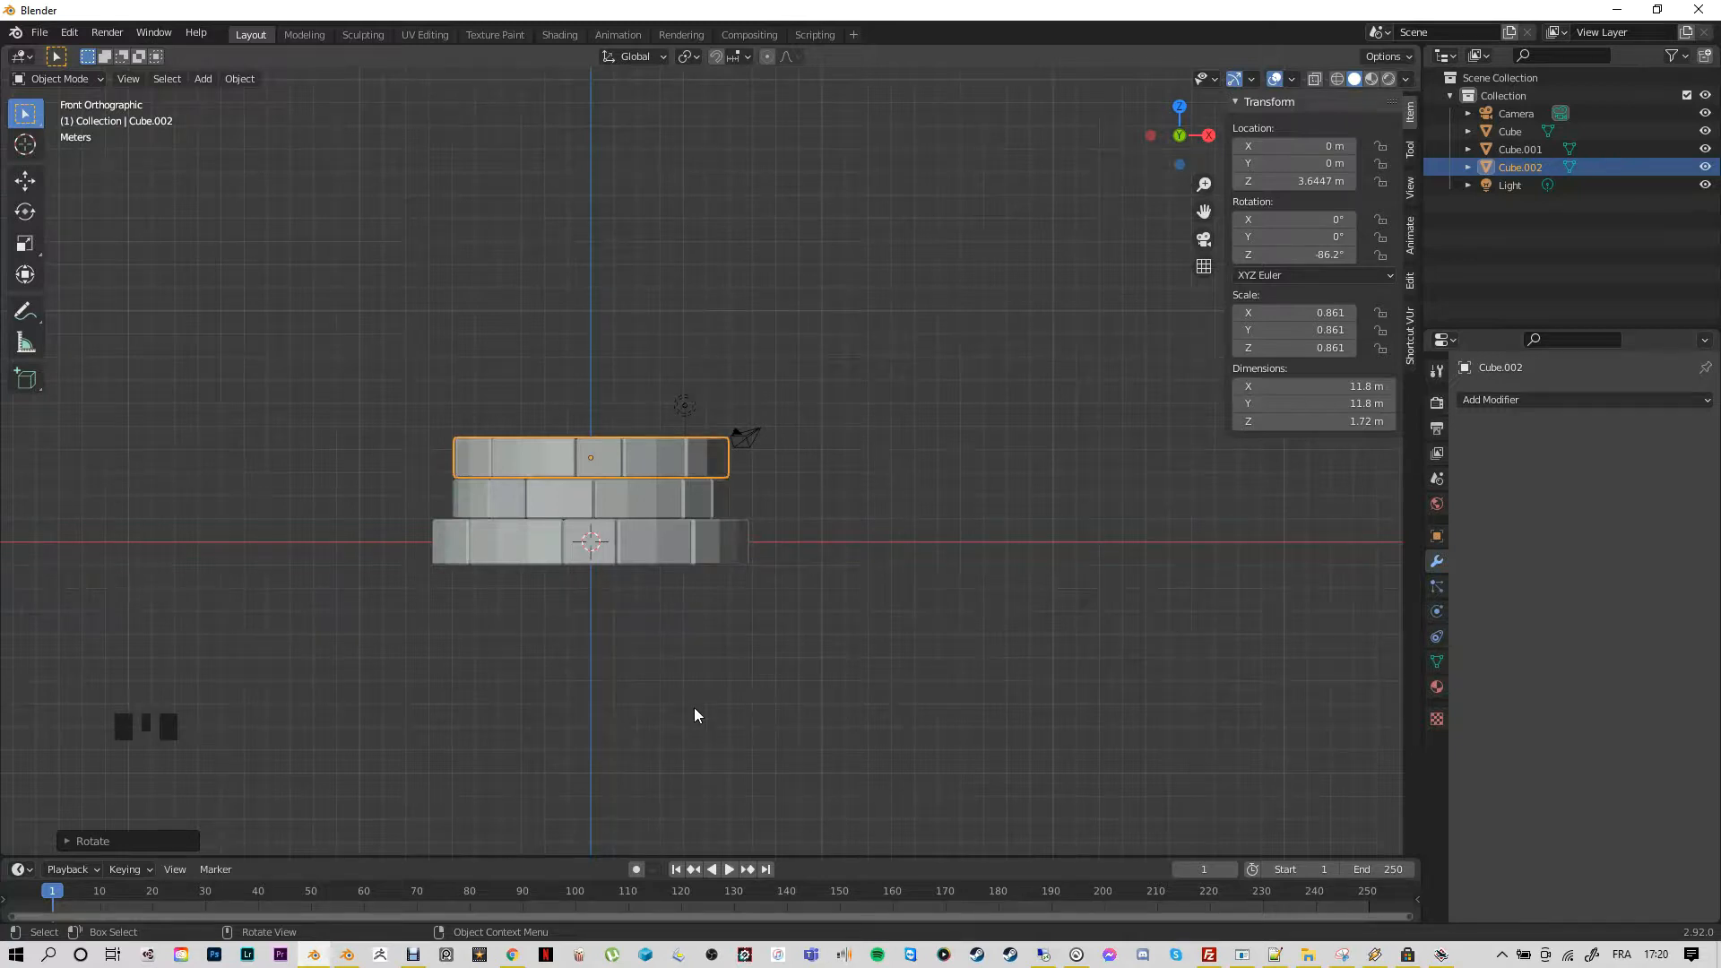
Rotate the middle ring around global Z to about -79.9° to stagger its joints against the neighbouring rings
middle_click_drag(675, 672, 619, 691)
scroll(618, 691, "up", 2)
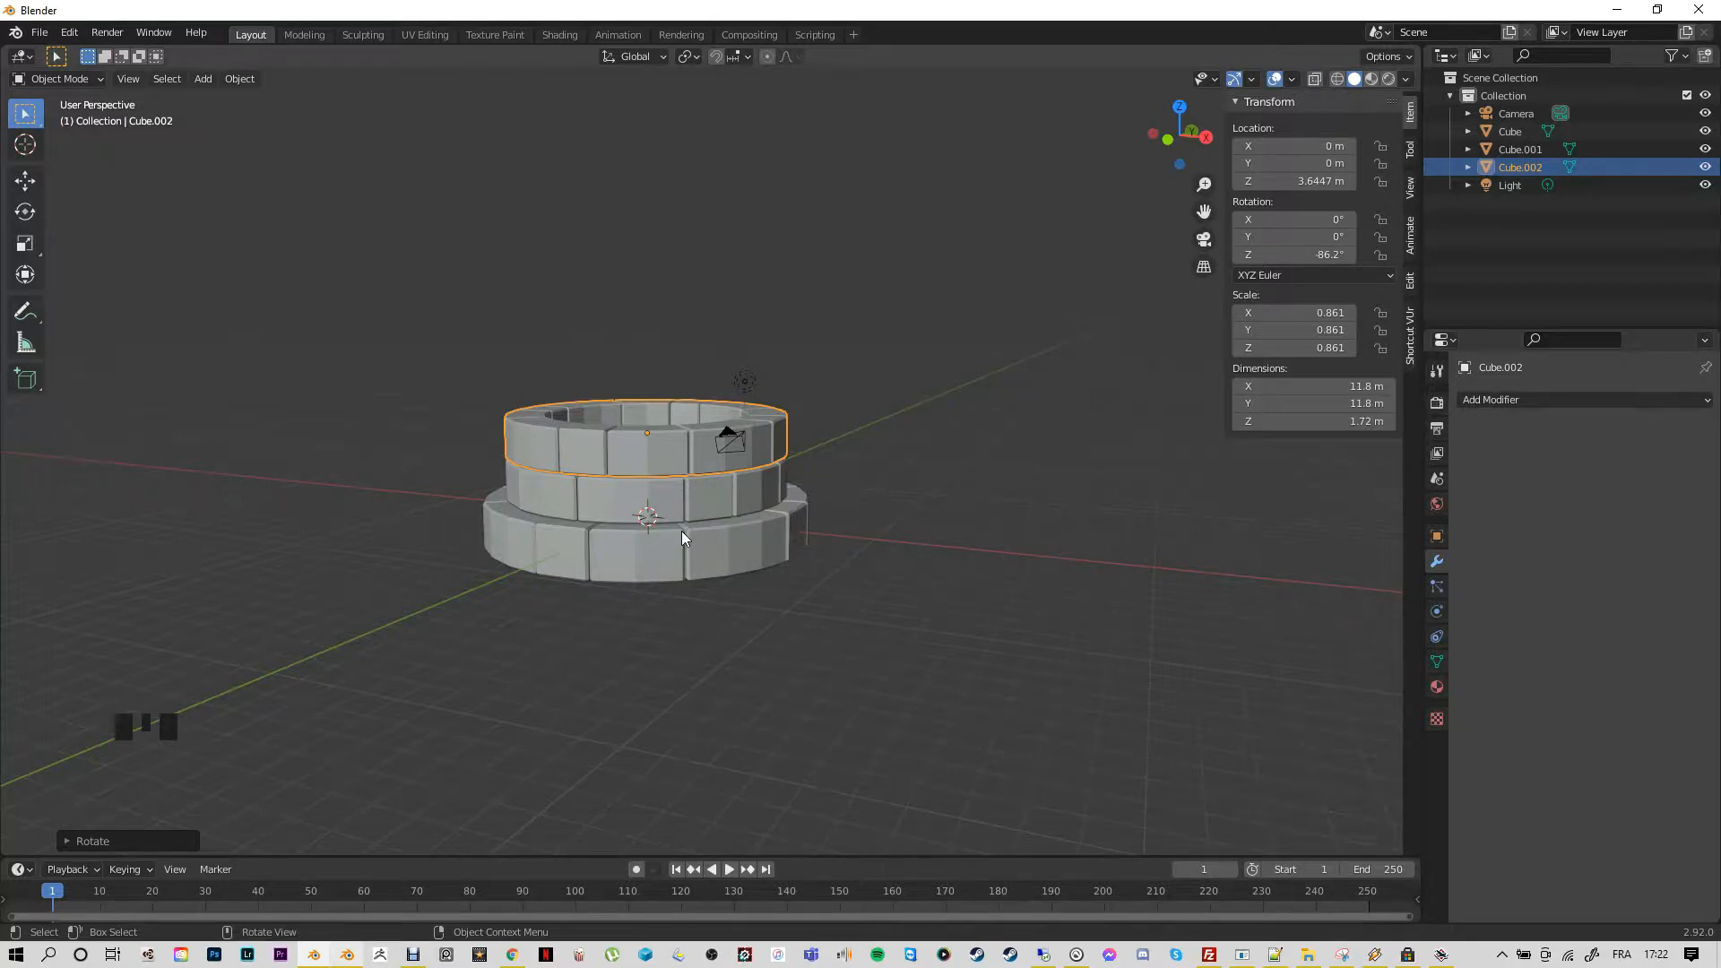
left_click(717, 505)
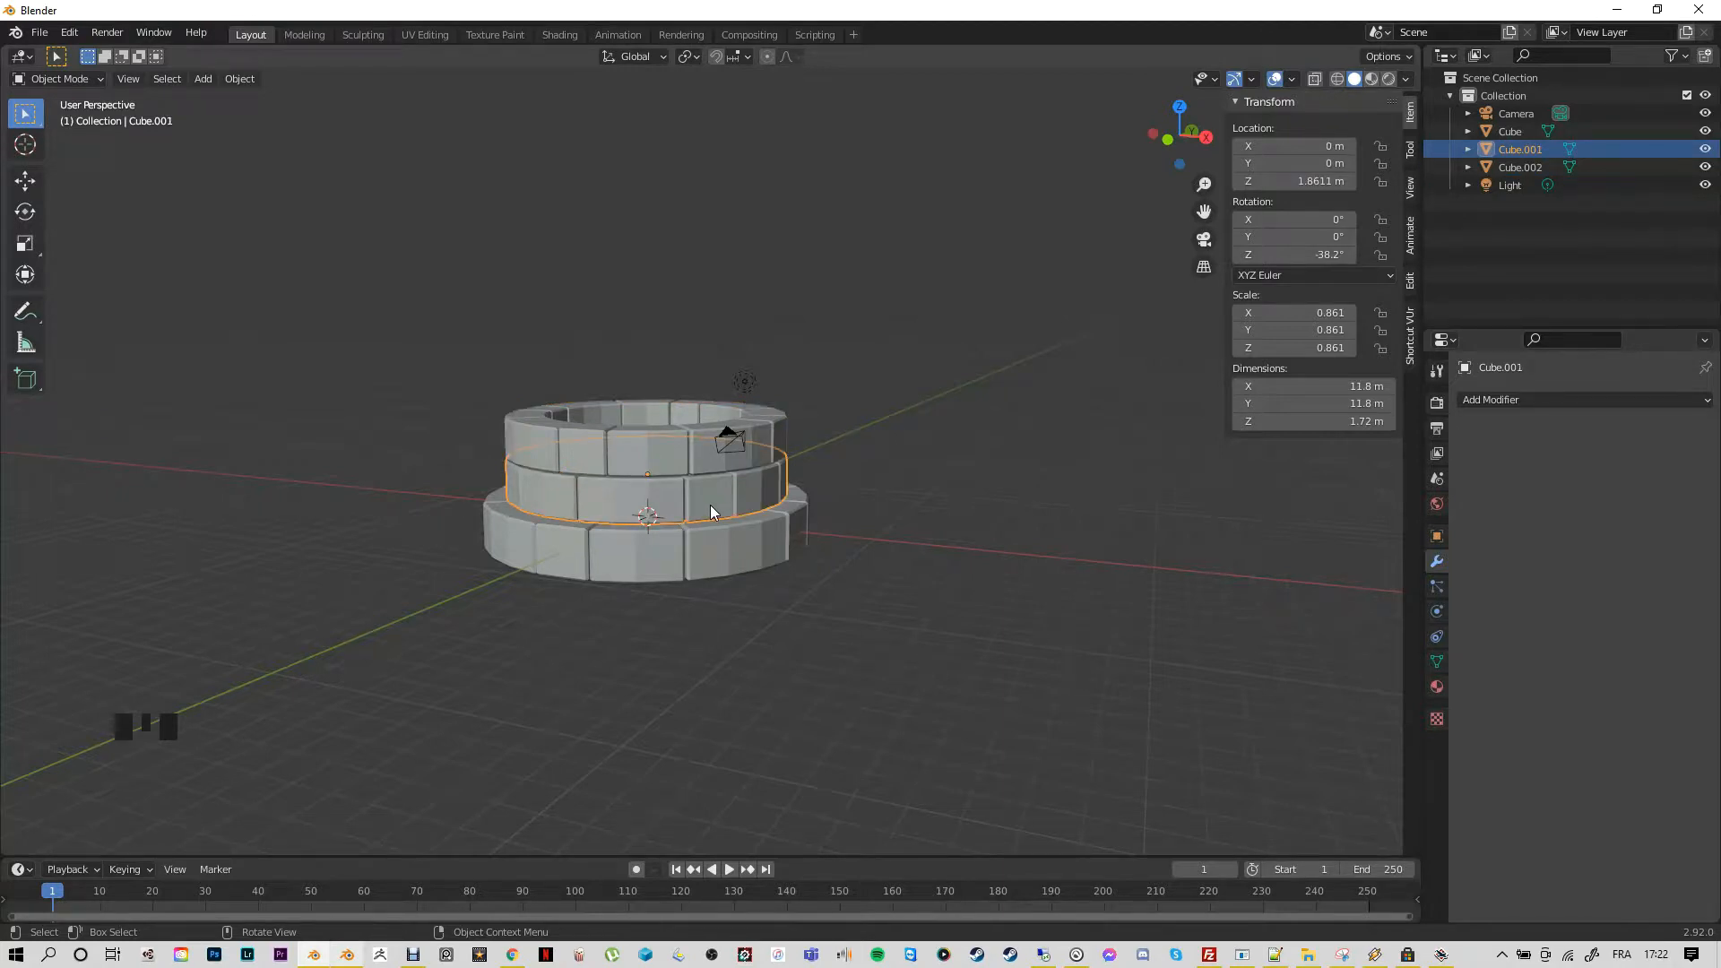
key("r")
key("z")
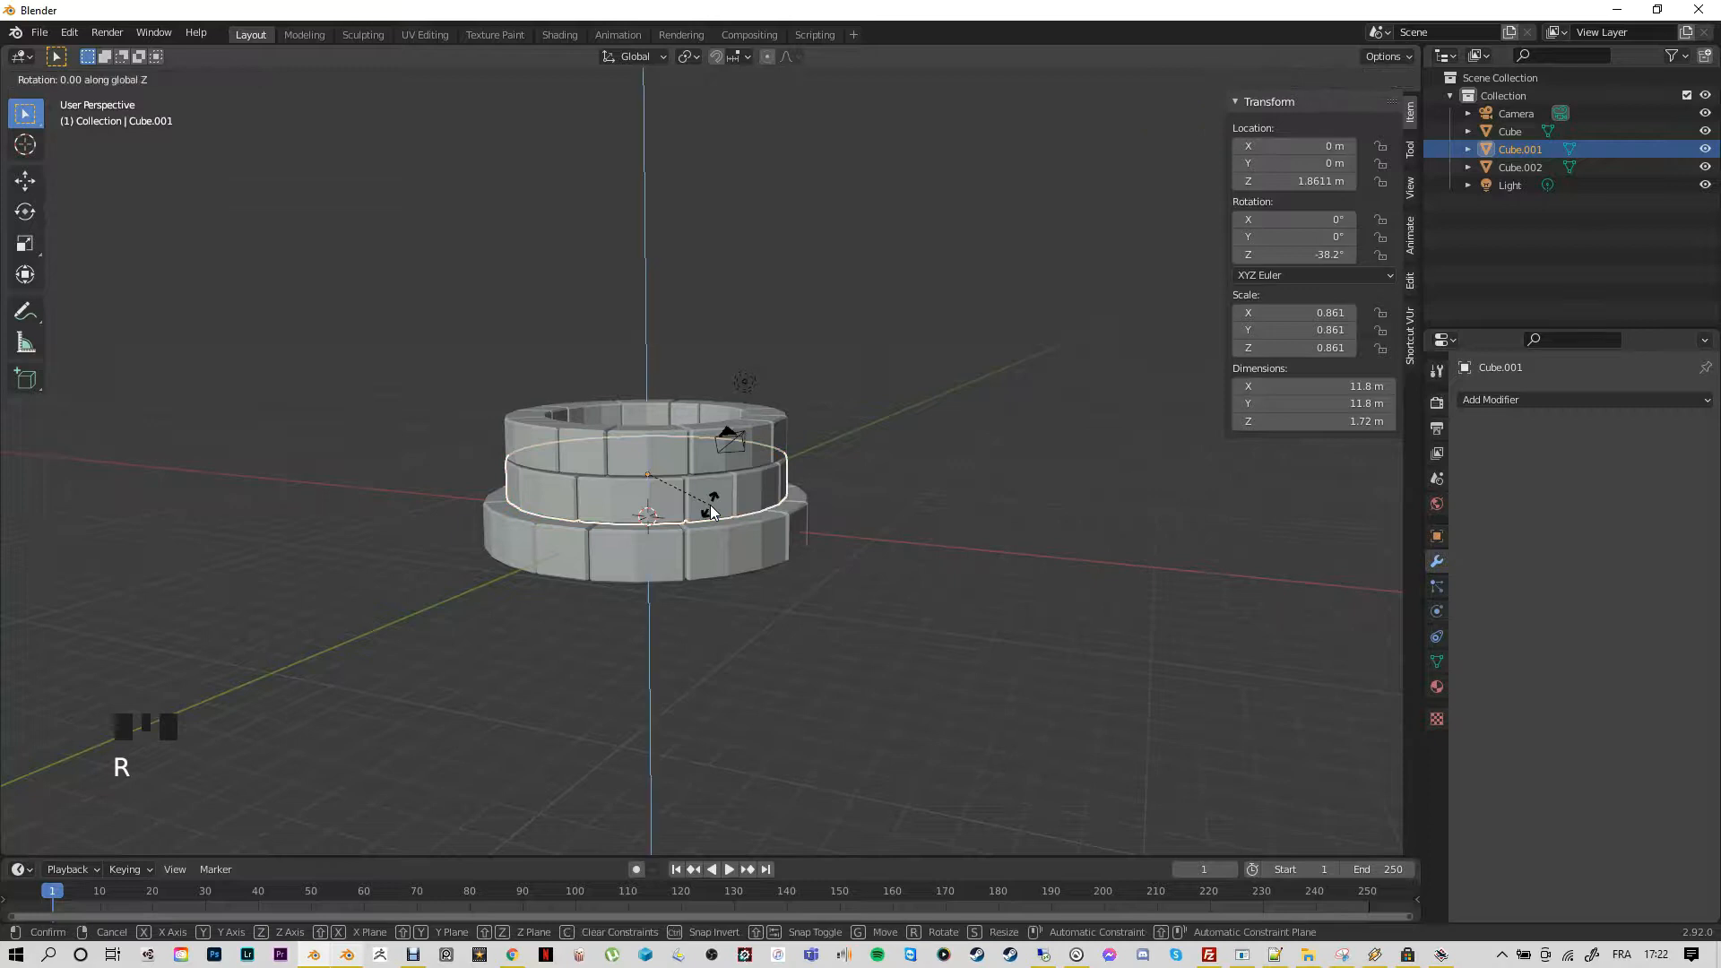
left_click(667, 528)
Rotate the top ring around global Z to about -92.4° to stagger its joints against the middle ring
middle_click_drag(654, 602, 841, 601)
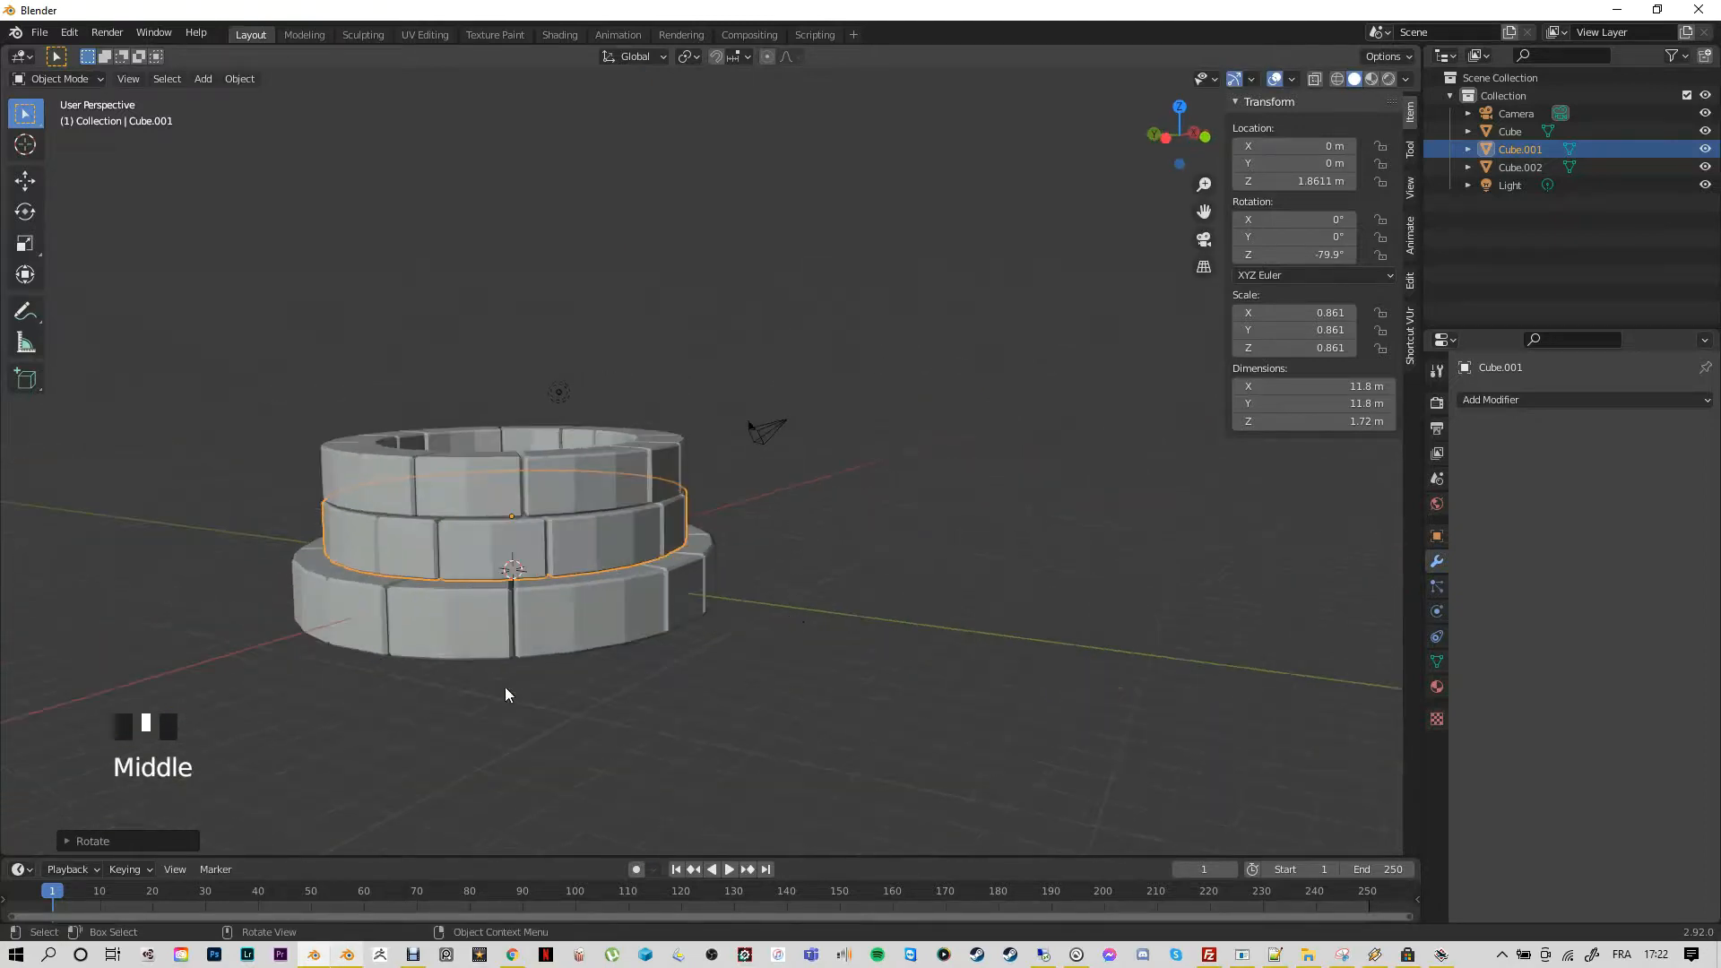
middle_click_drag(546, 704, 787, 704)
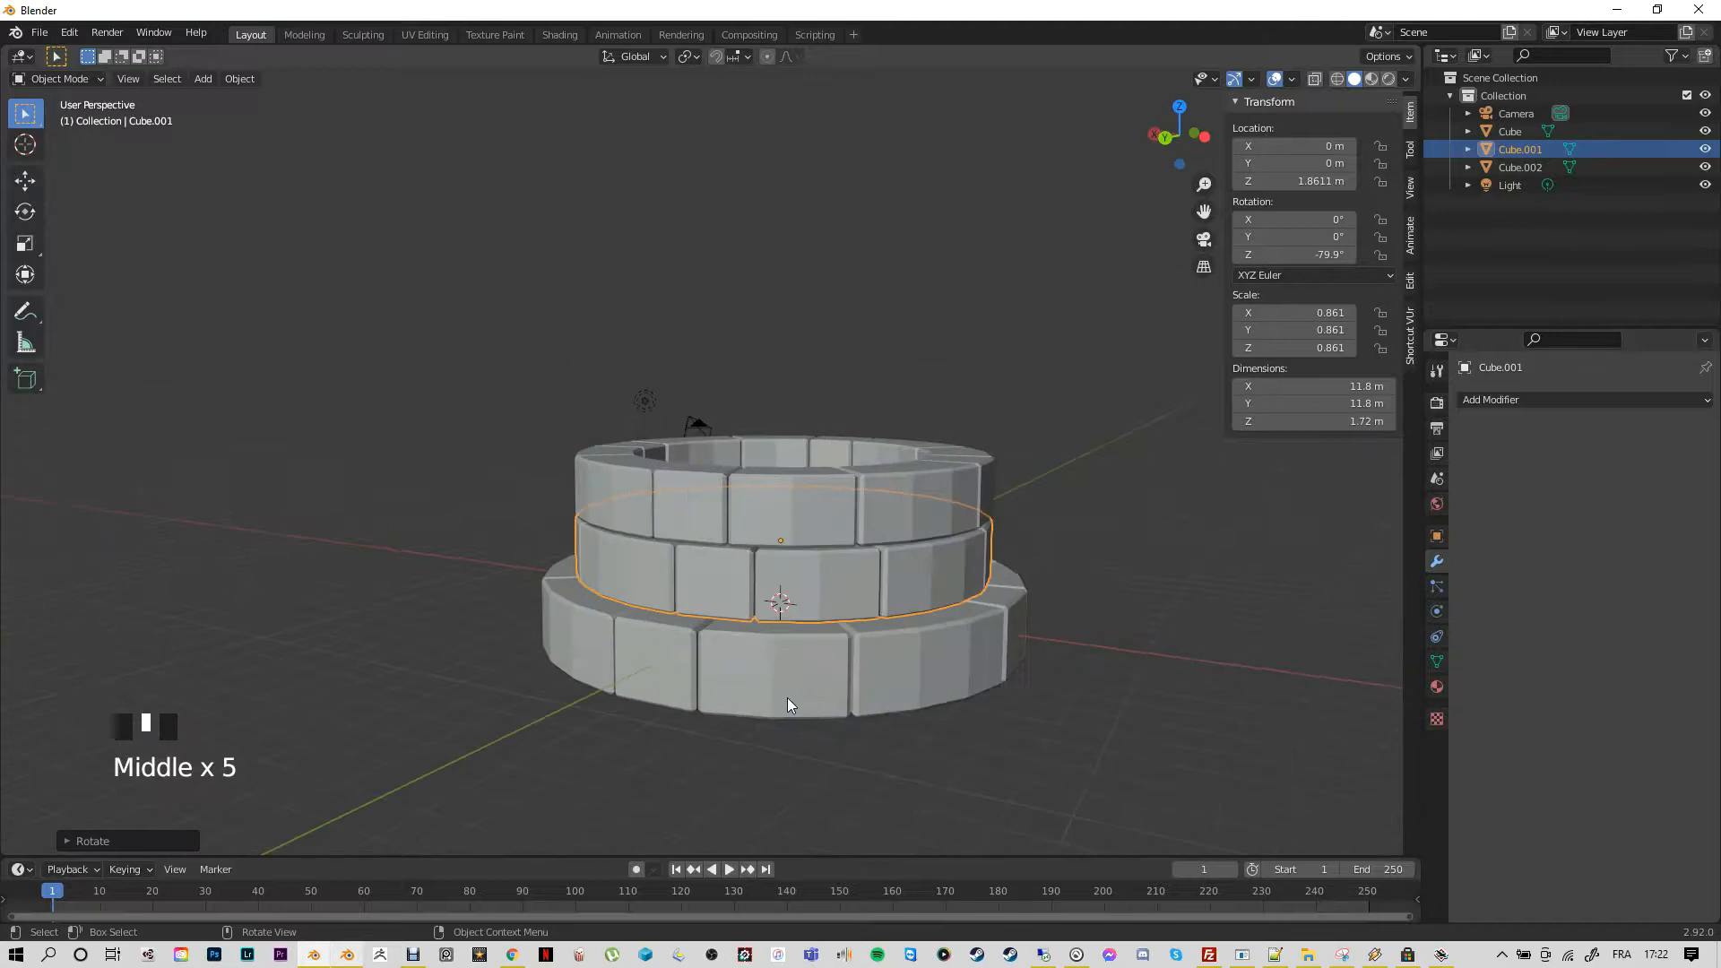
middle_click_drag(741, 761, 812, 594)
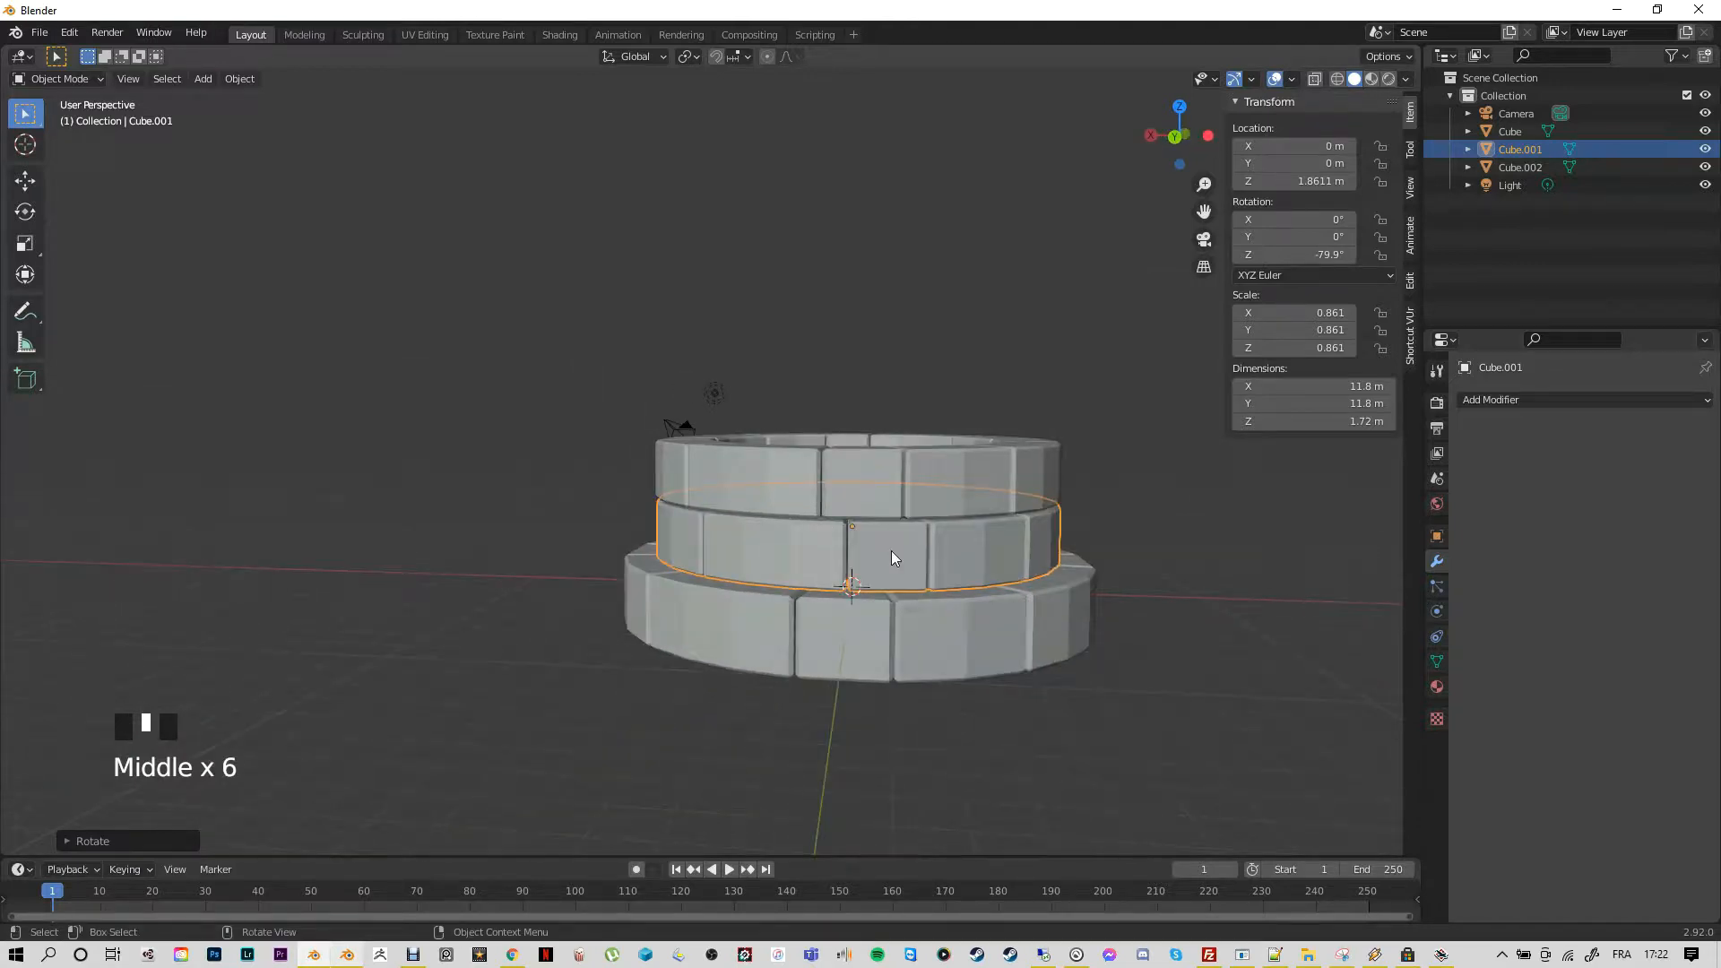
middle_click_drag(808, 738, 851, 745)
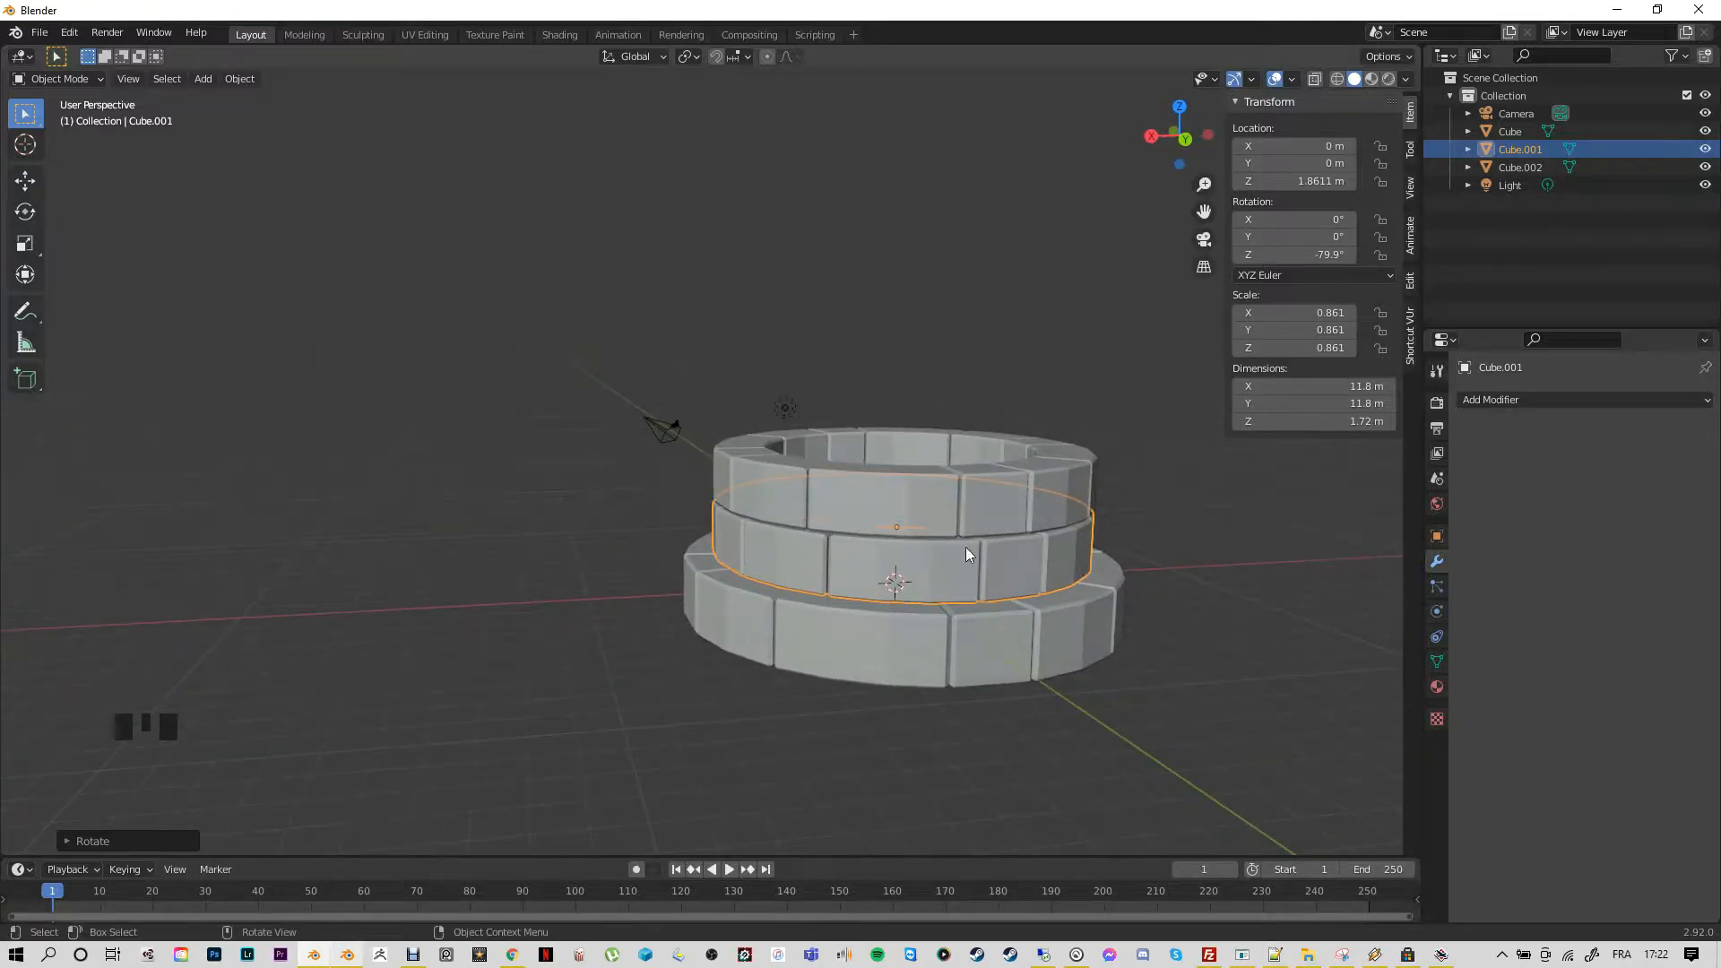
left_click(919, 512)
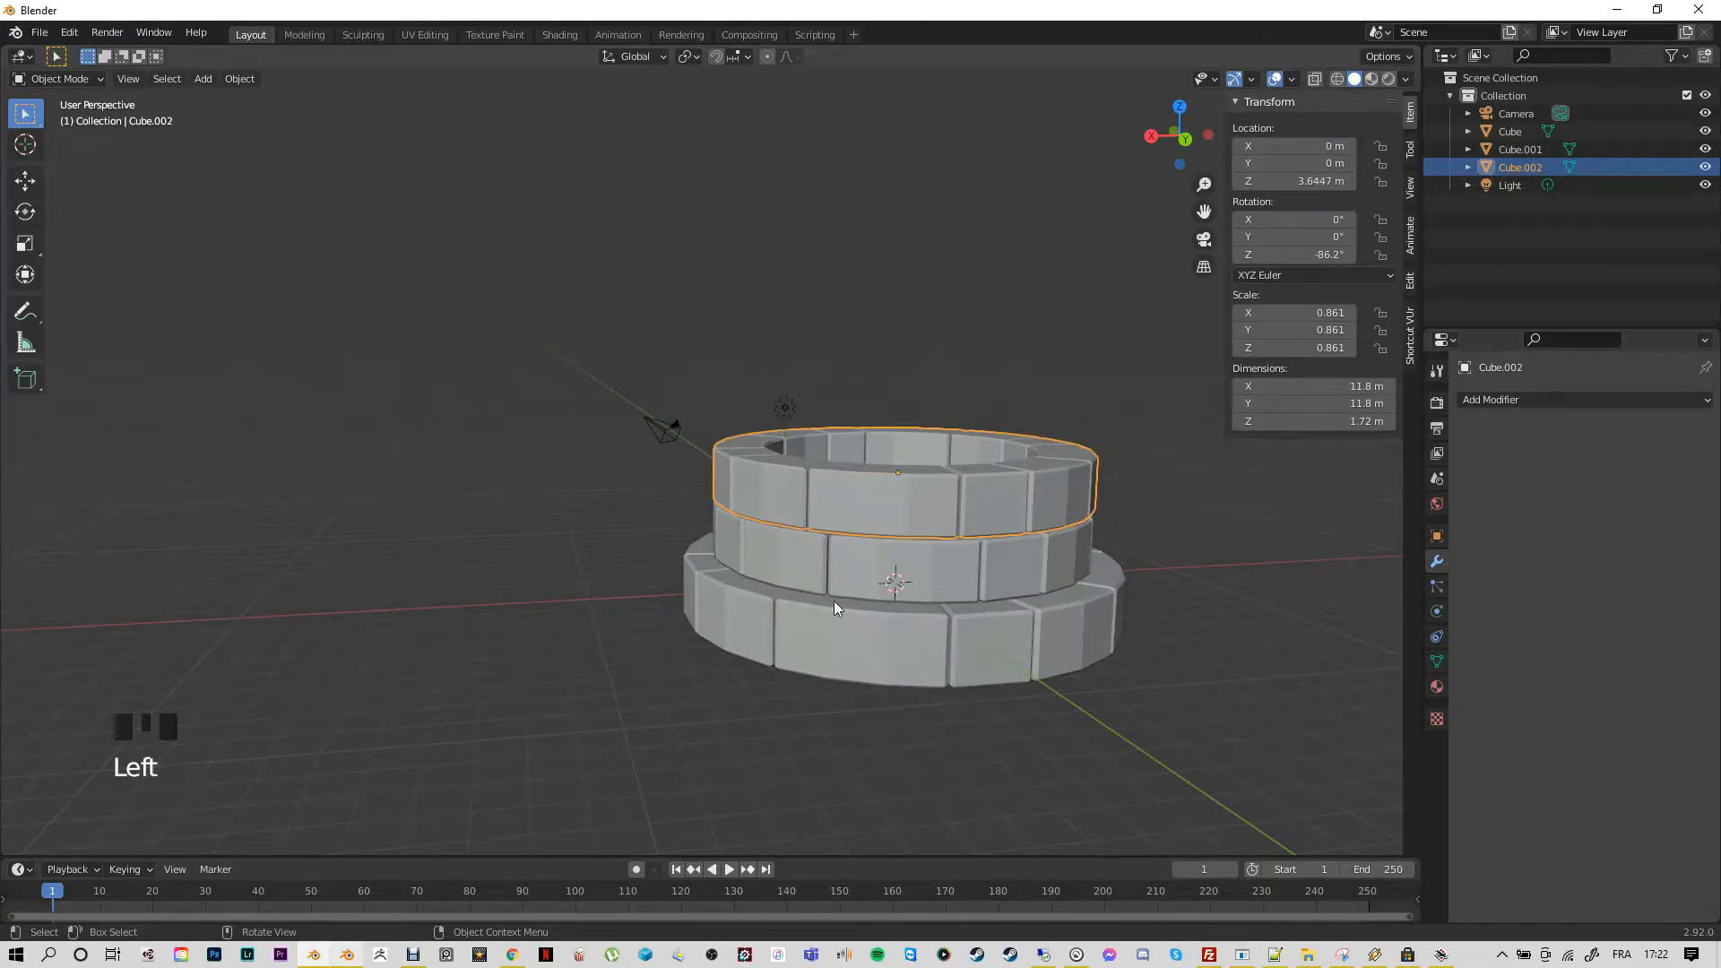
key("r")
key("z")
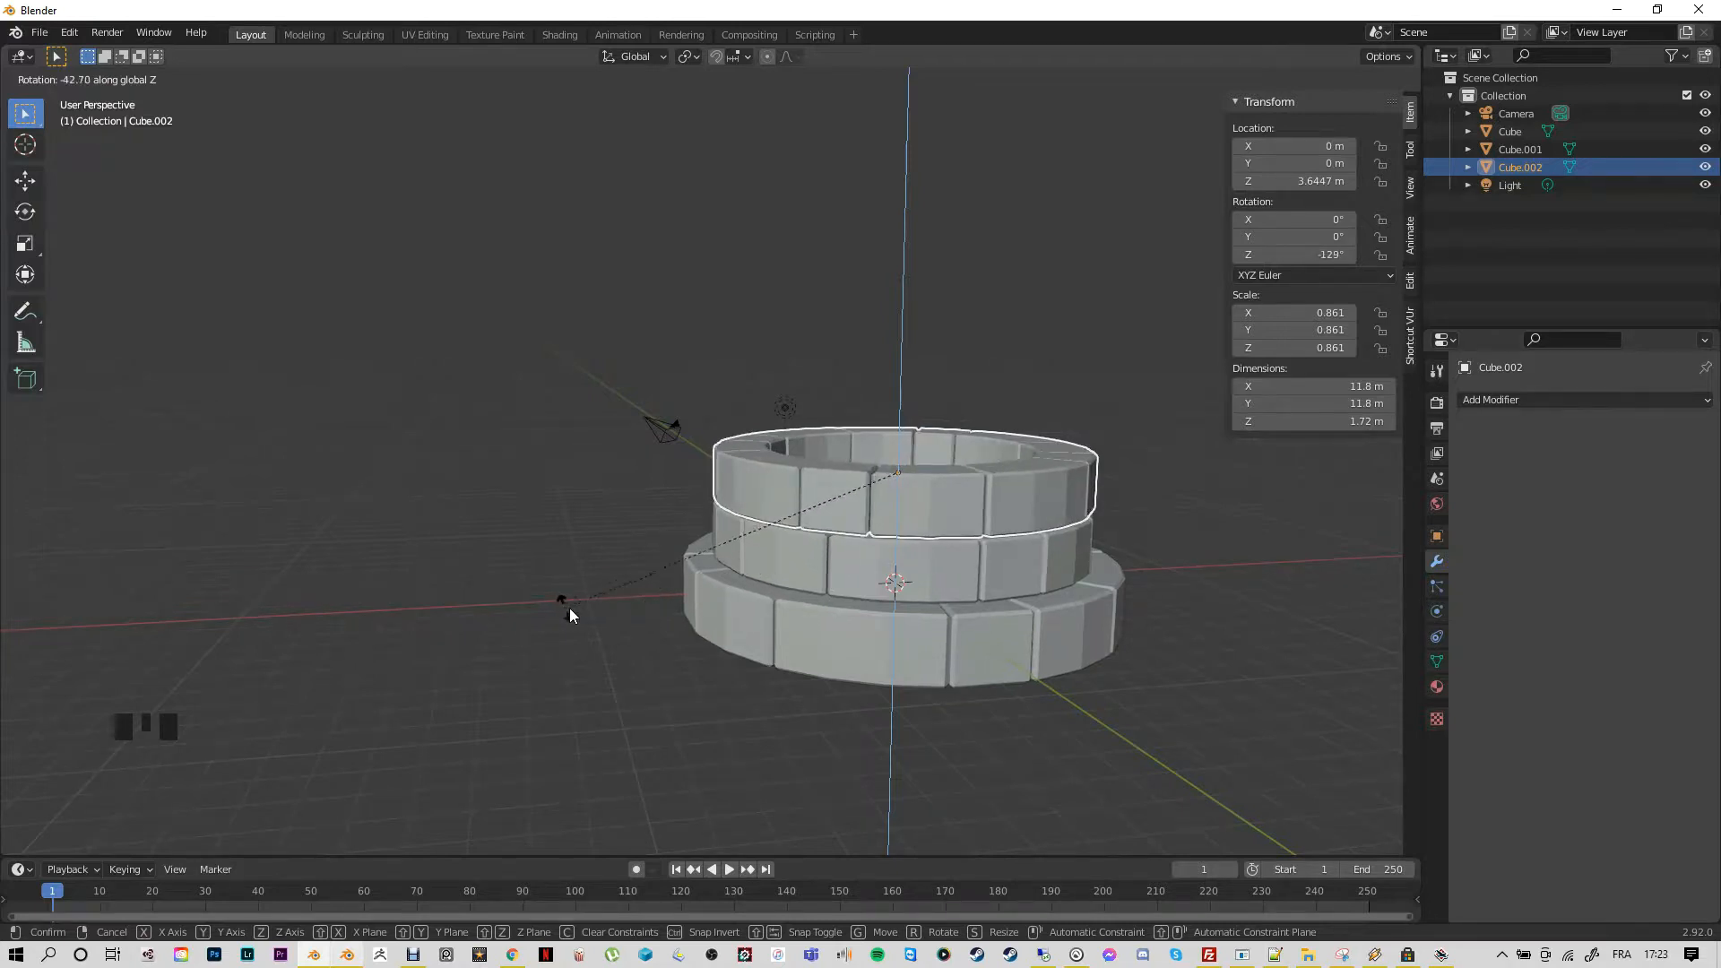
left_click(815, 610)
middle_click_drag(790, 715, 1168, 737)
scroll(998, 721, "up", 1)
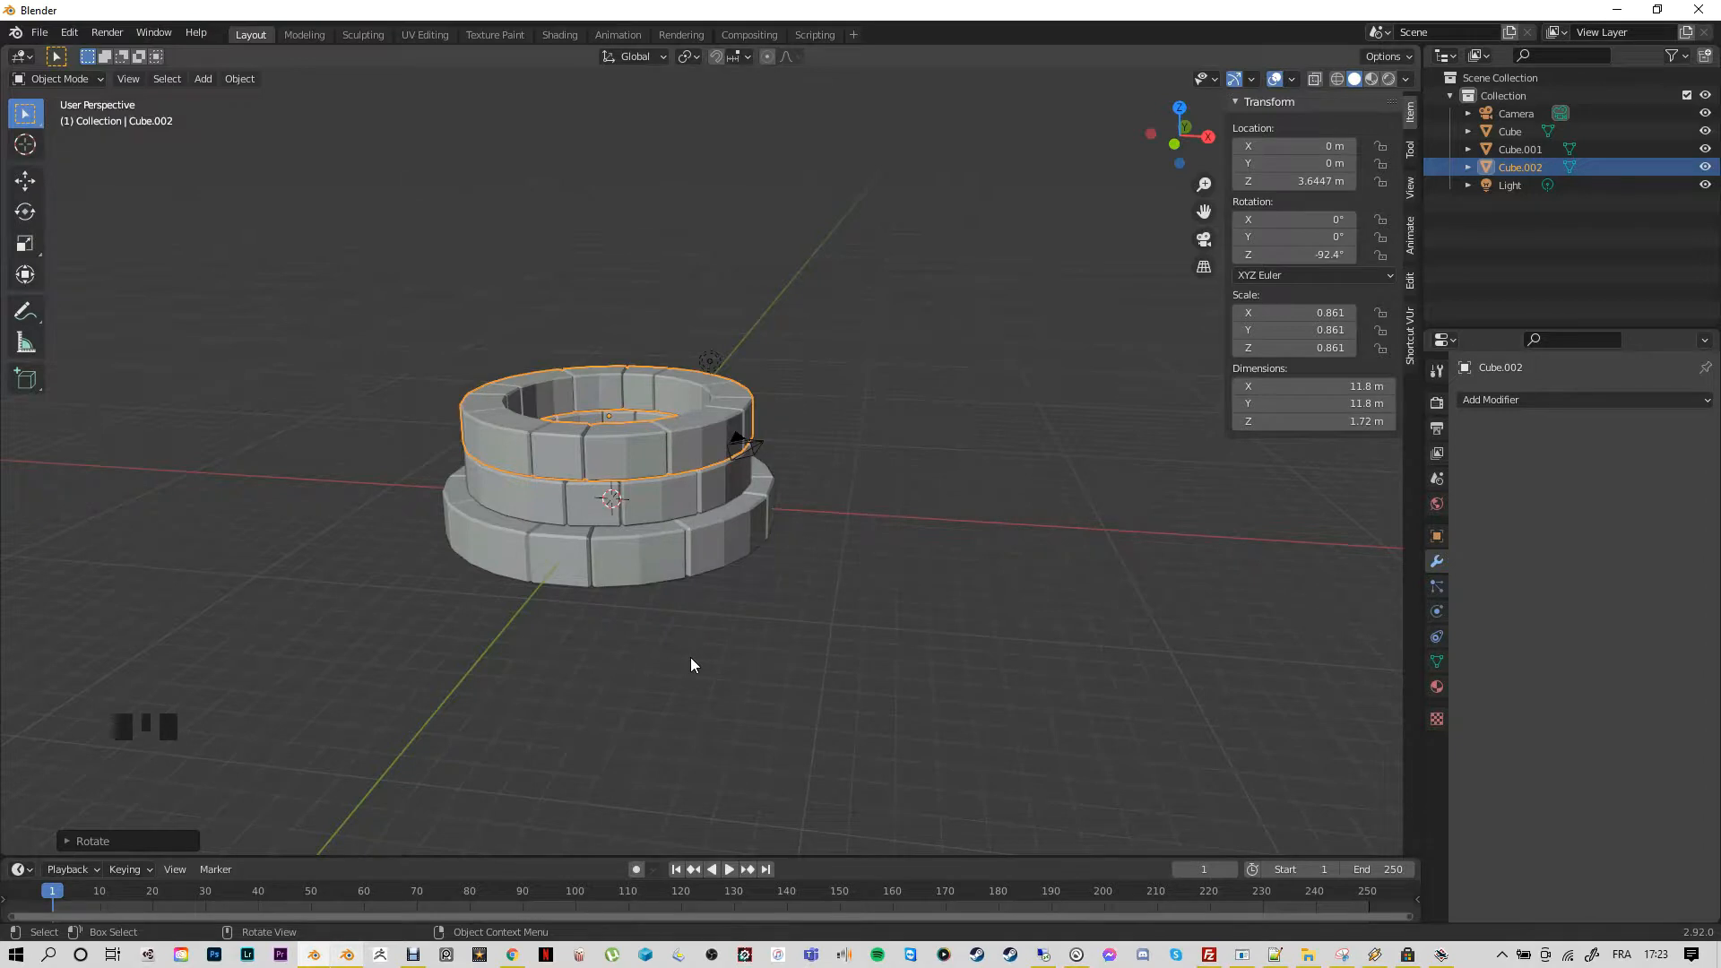
Duplicate the top ring straight up along Z to a height of about 5.39 m as a fourth layer
key("KP_1")
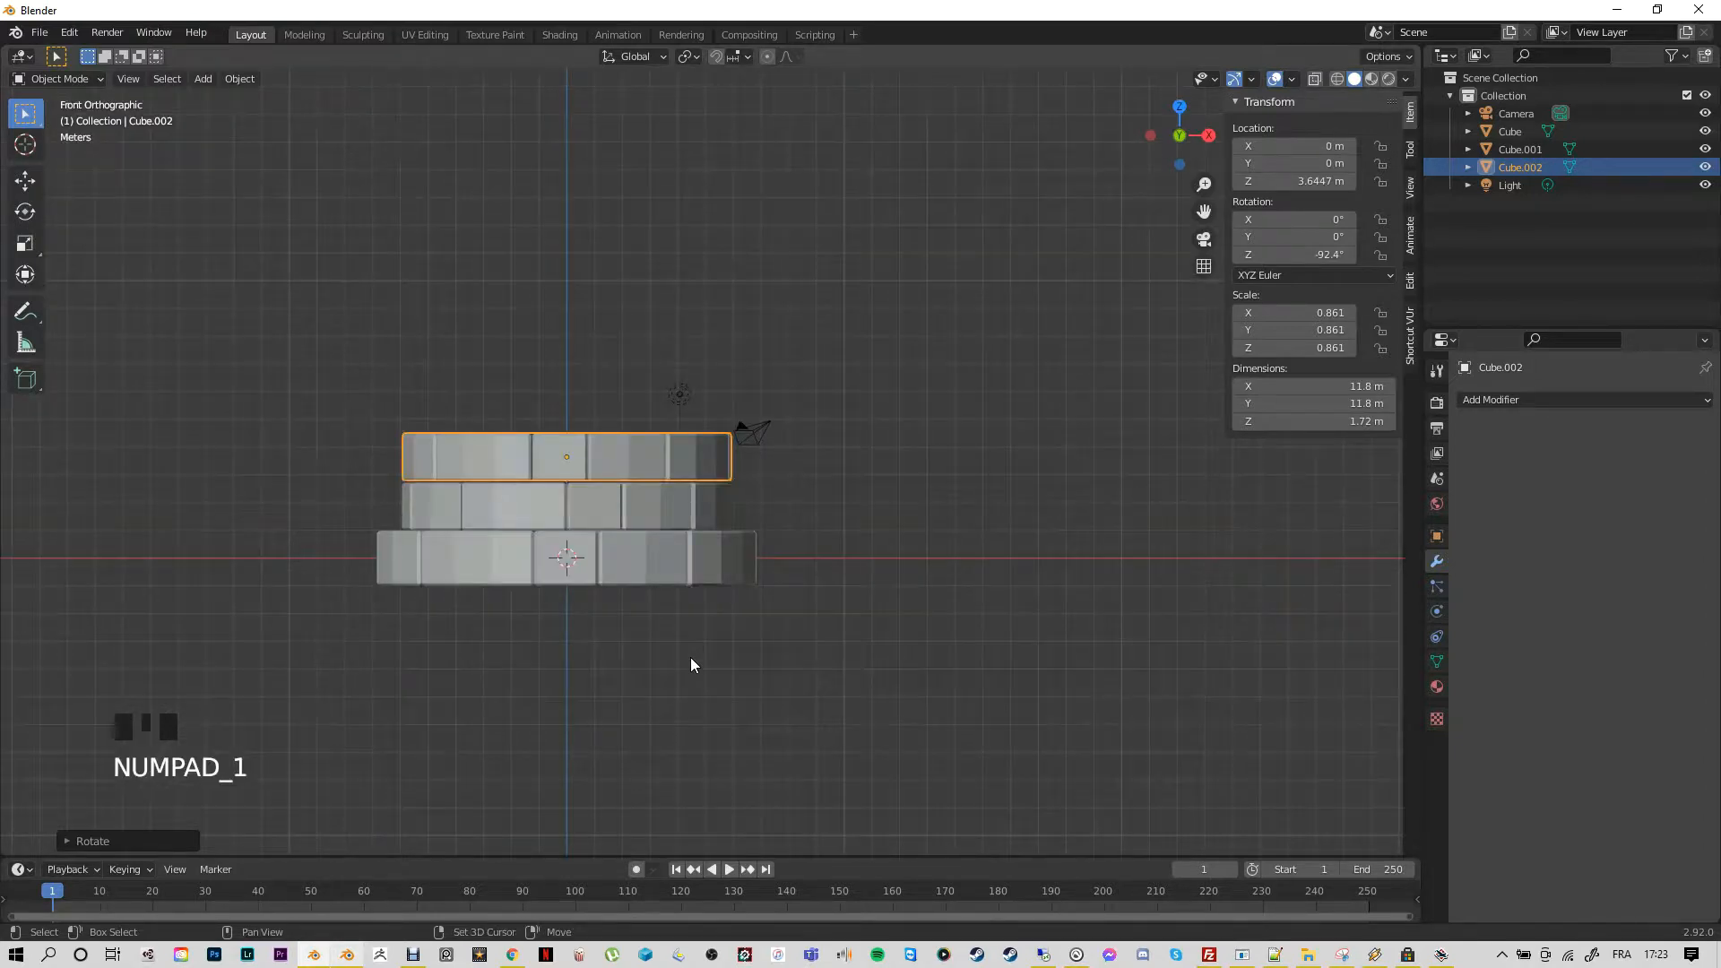
key("shift+d")
key("z")
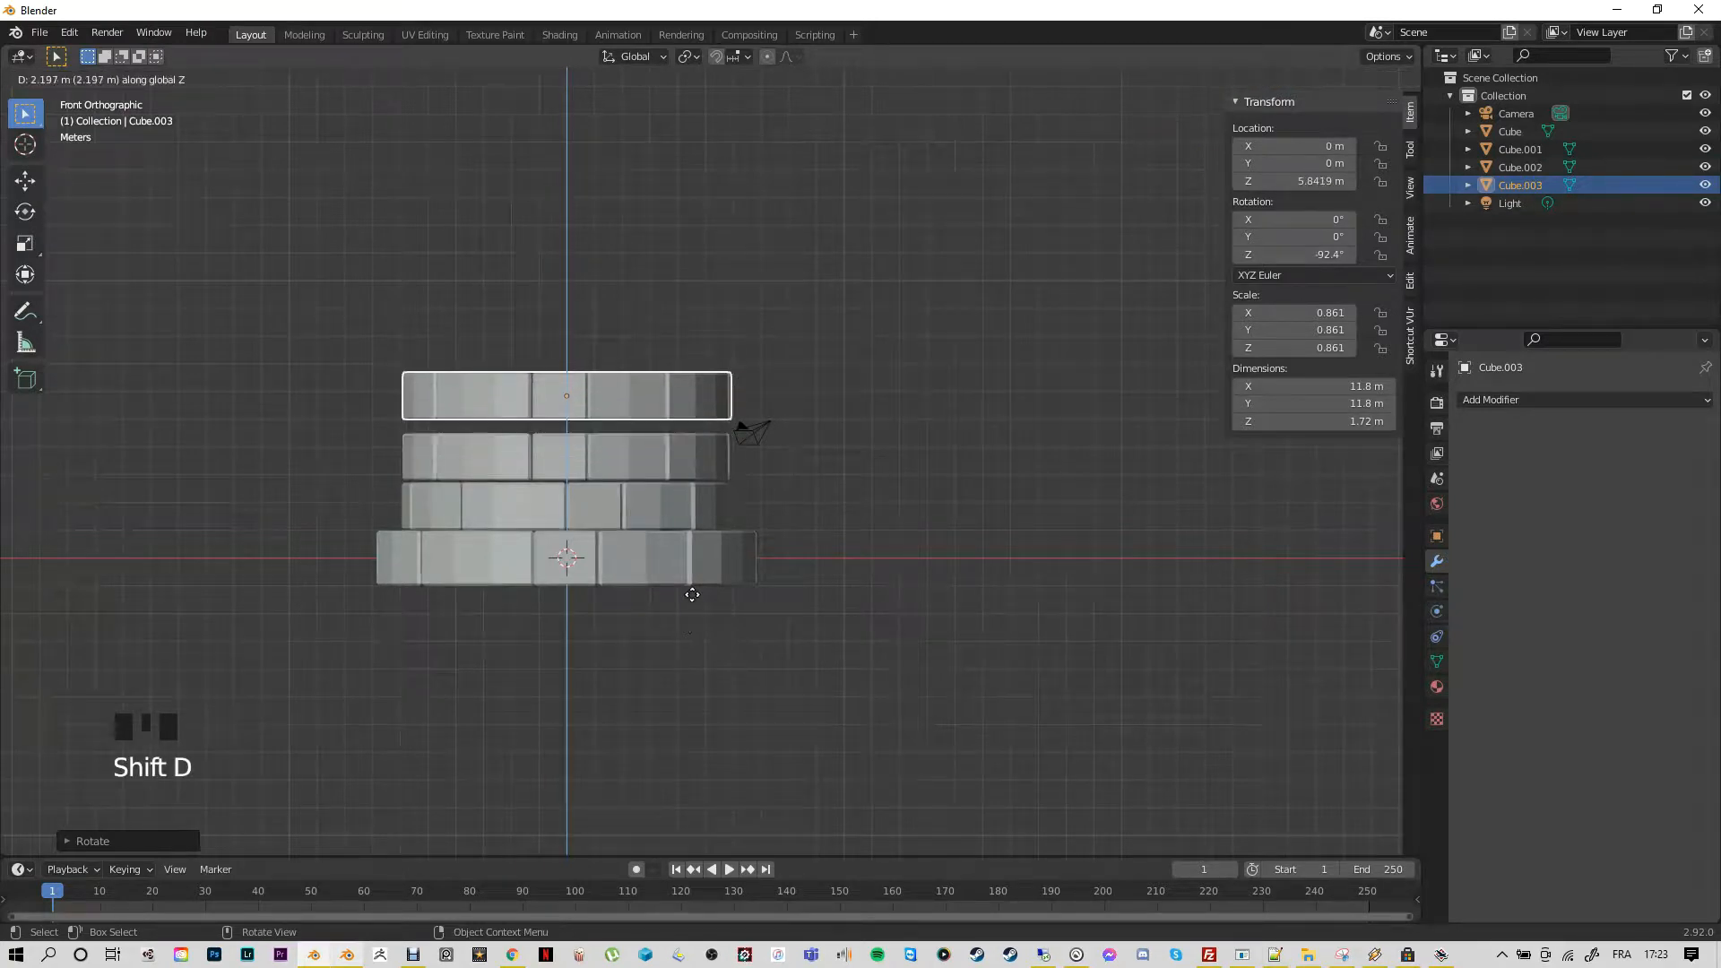
left_click(694, 609)
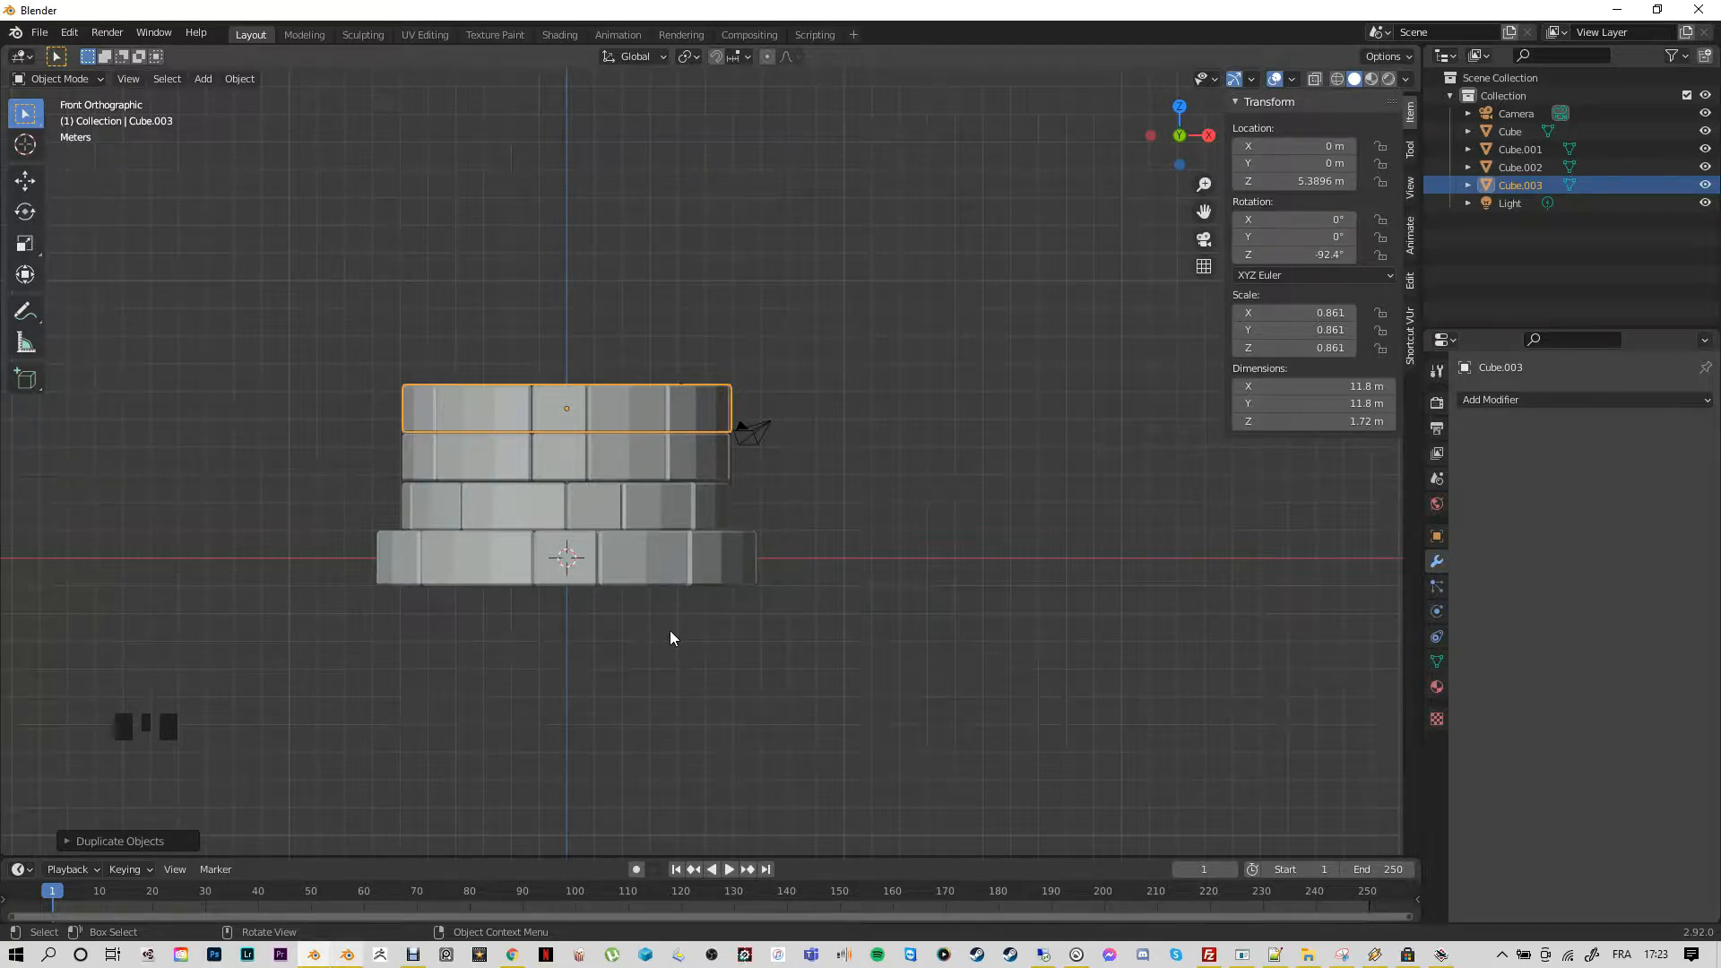
Enlarge the new top ring to a scale of about 0.938 and raise it to a Z height of about 5.45 m
key("s")
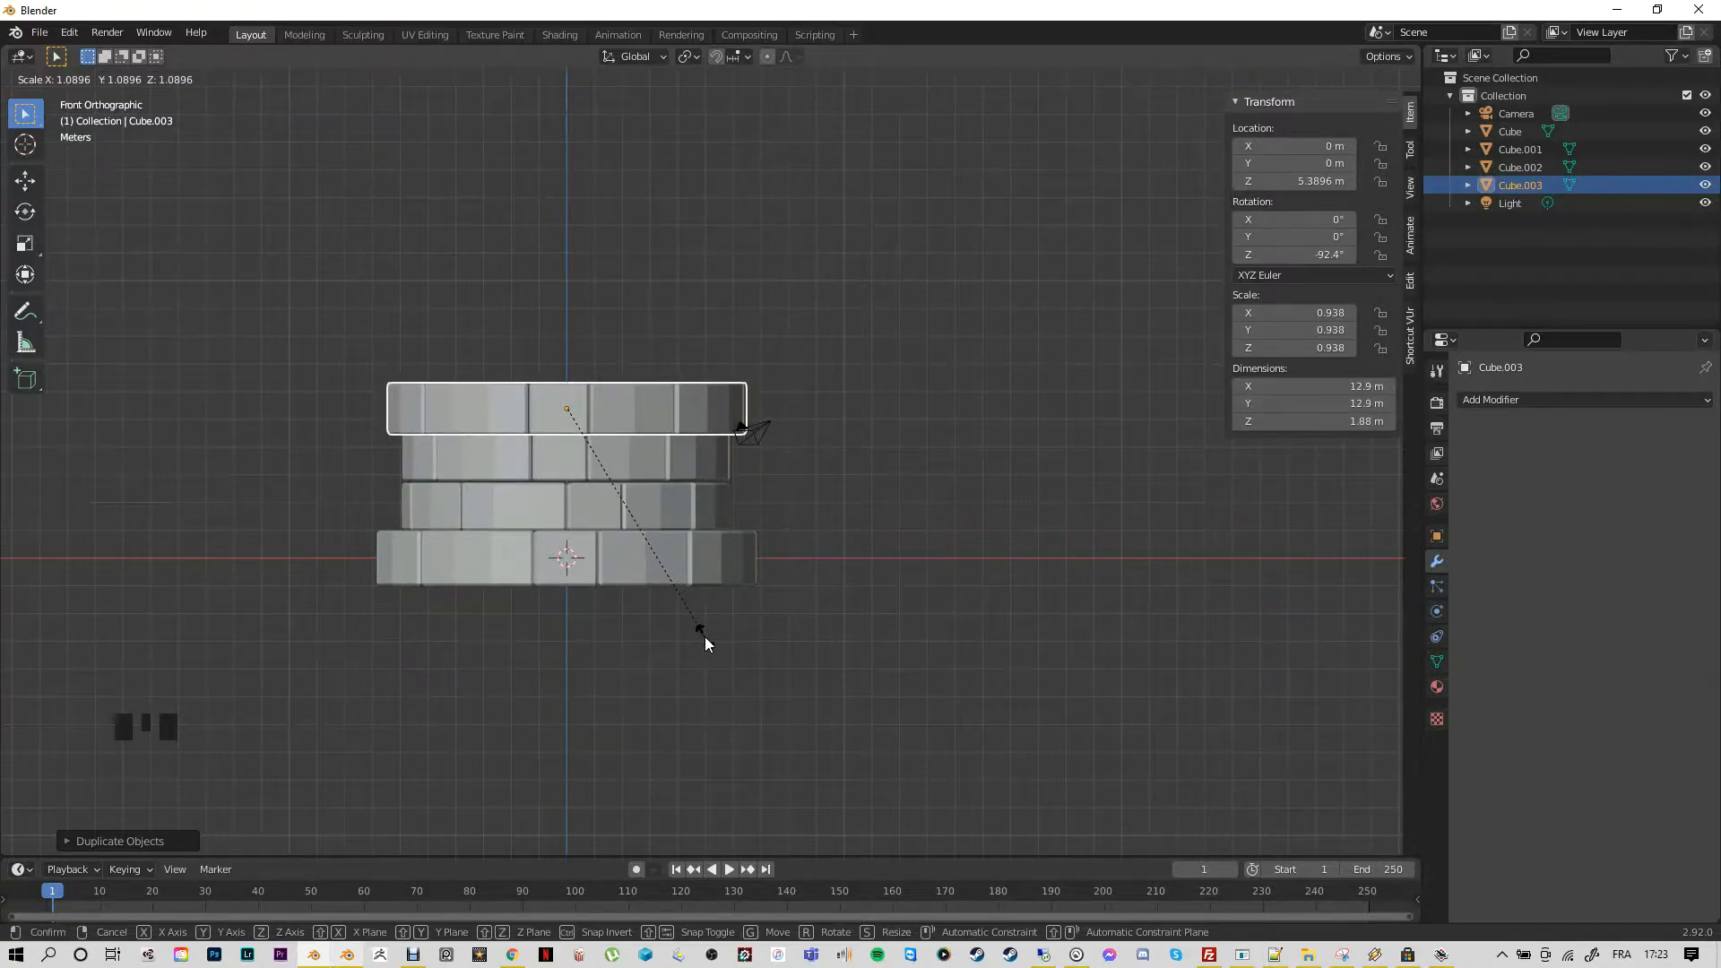
left_click(704, 637)
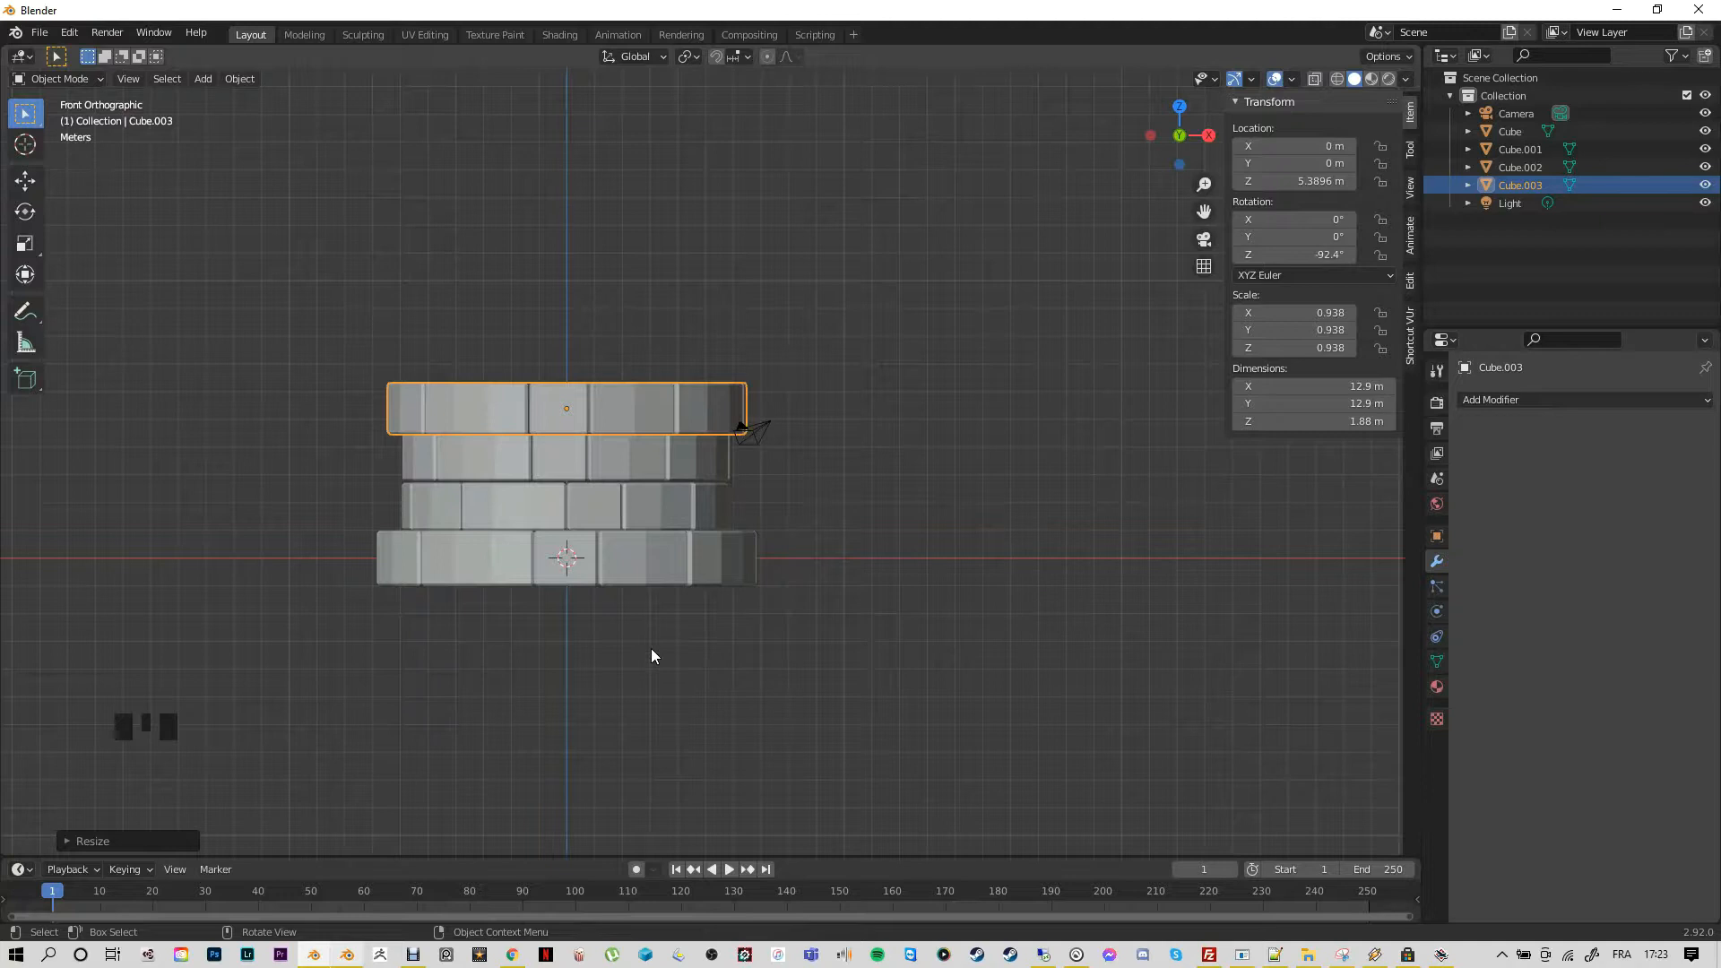
key("g")
key("z")
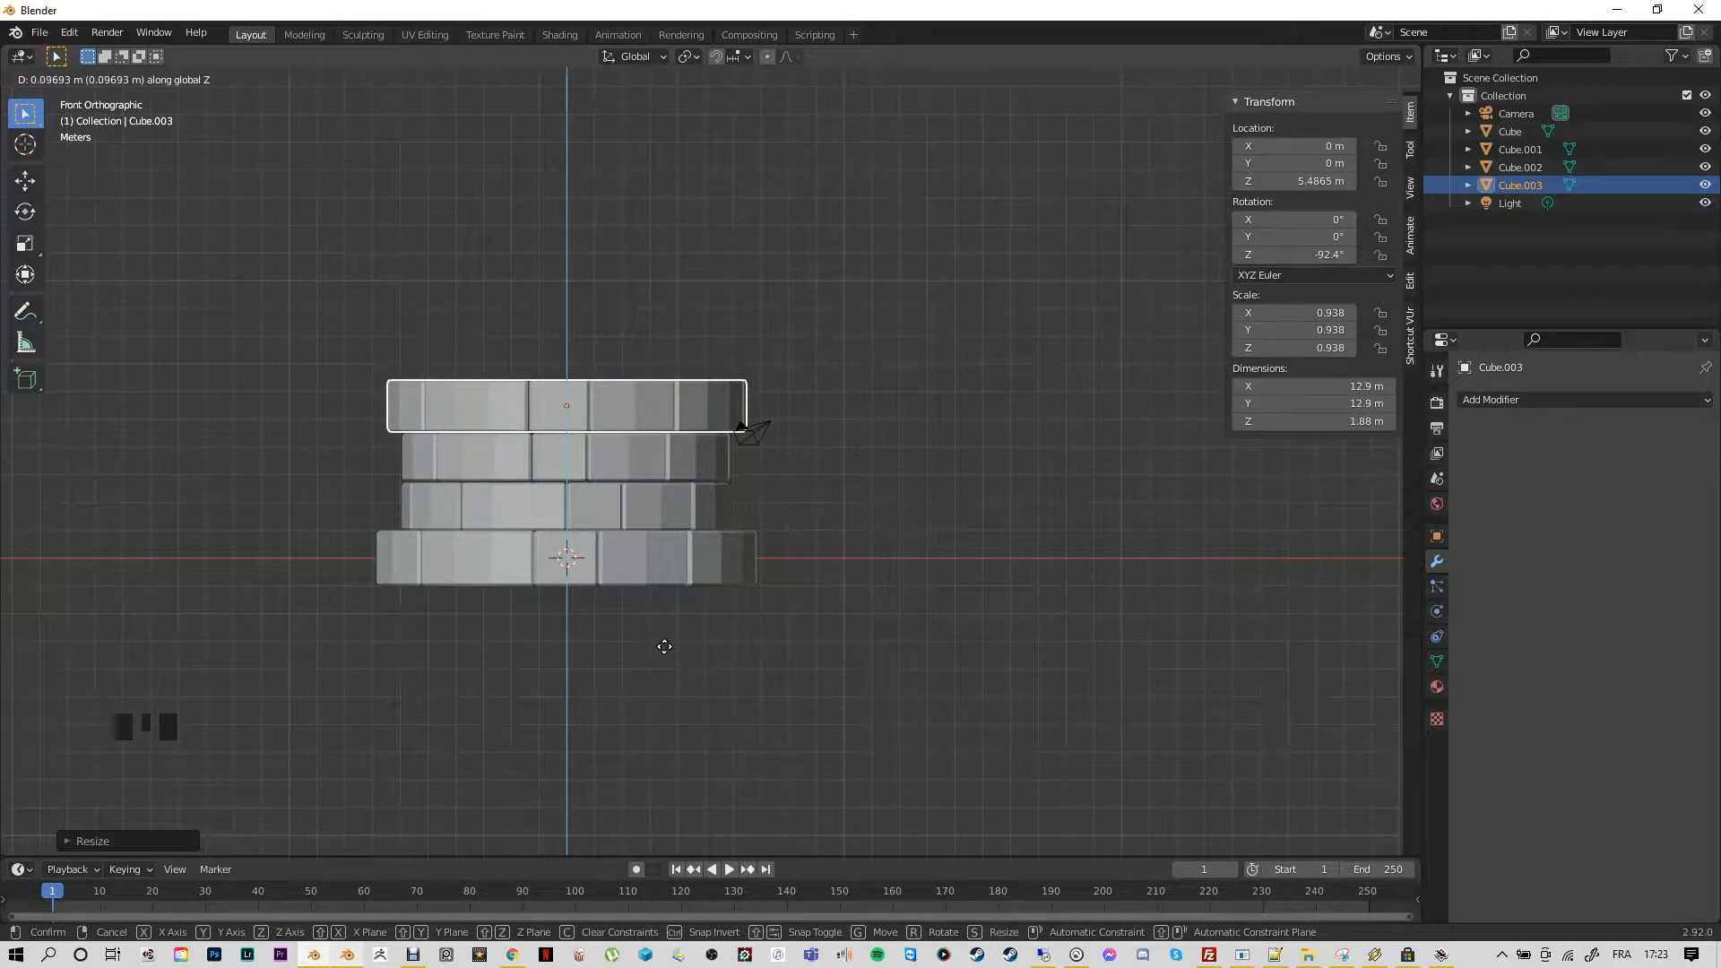
left_click(662, 648)
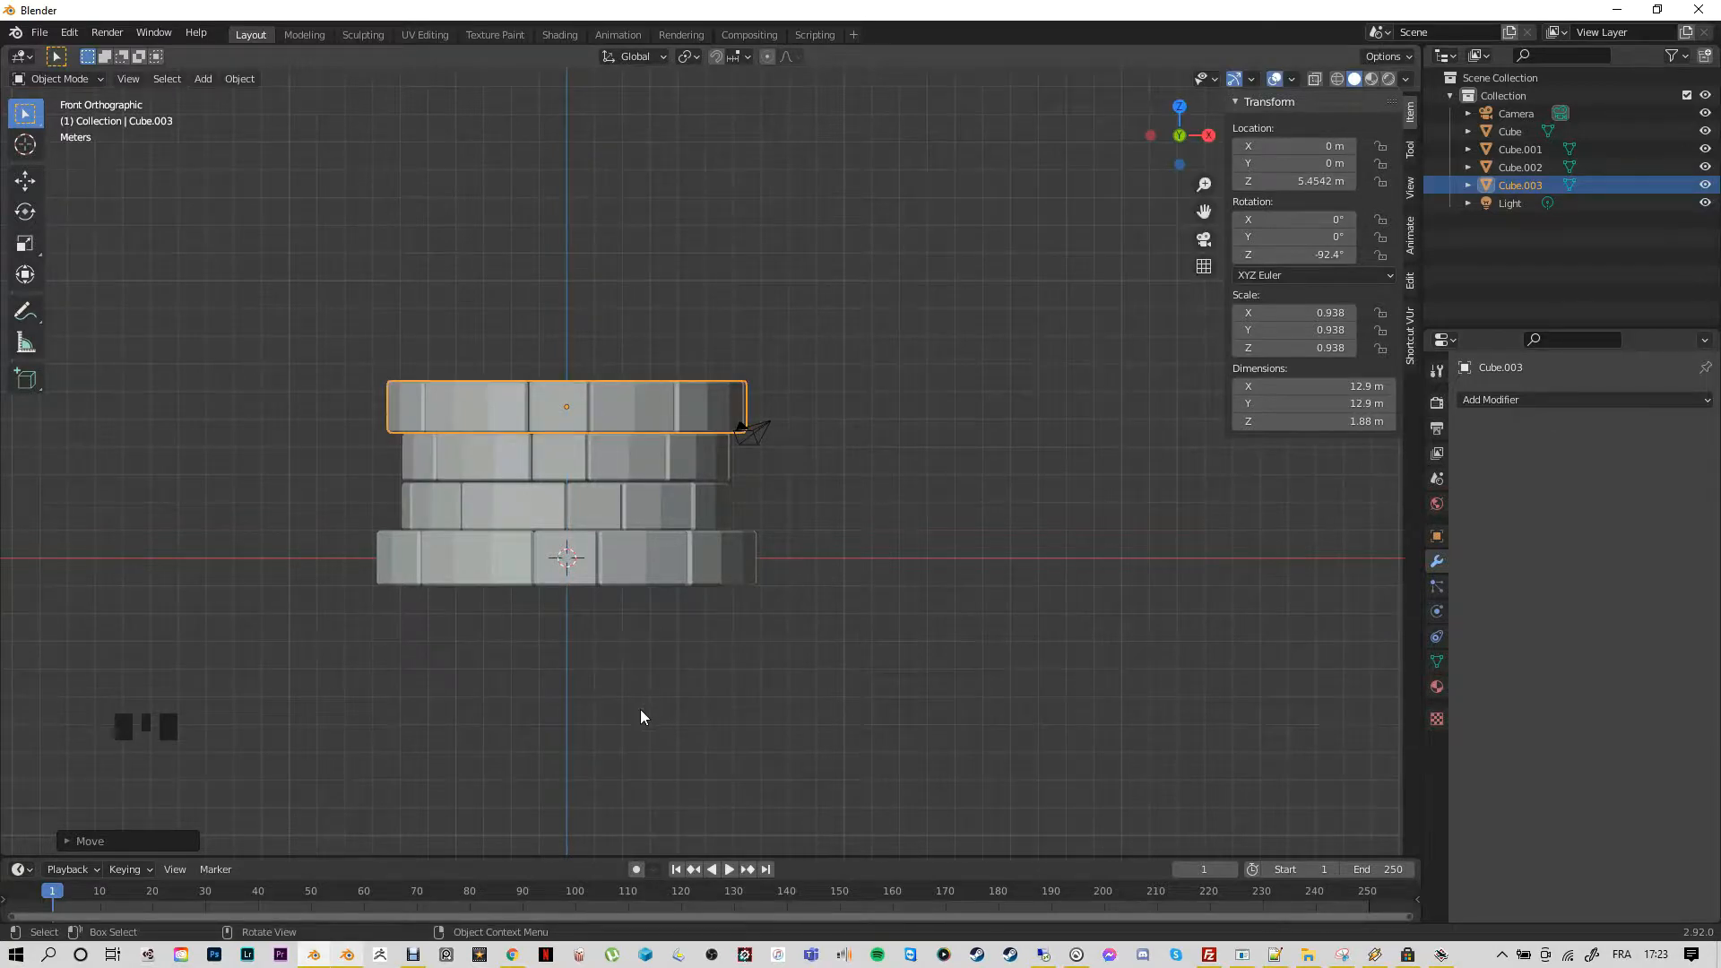
Rotate the enlarged top ring around global Z to about -53.7° to offset its joints from the ring below
key("r")
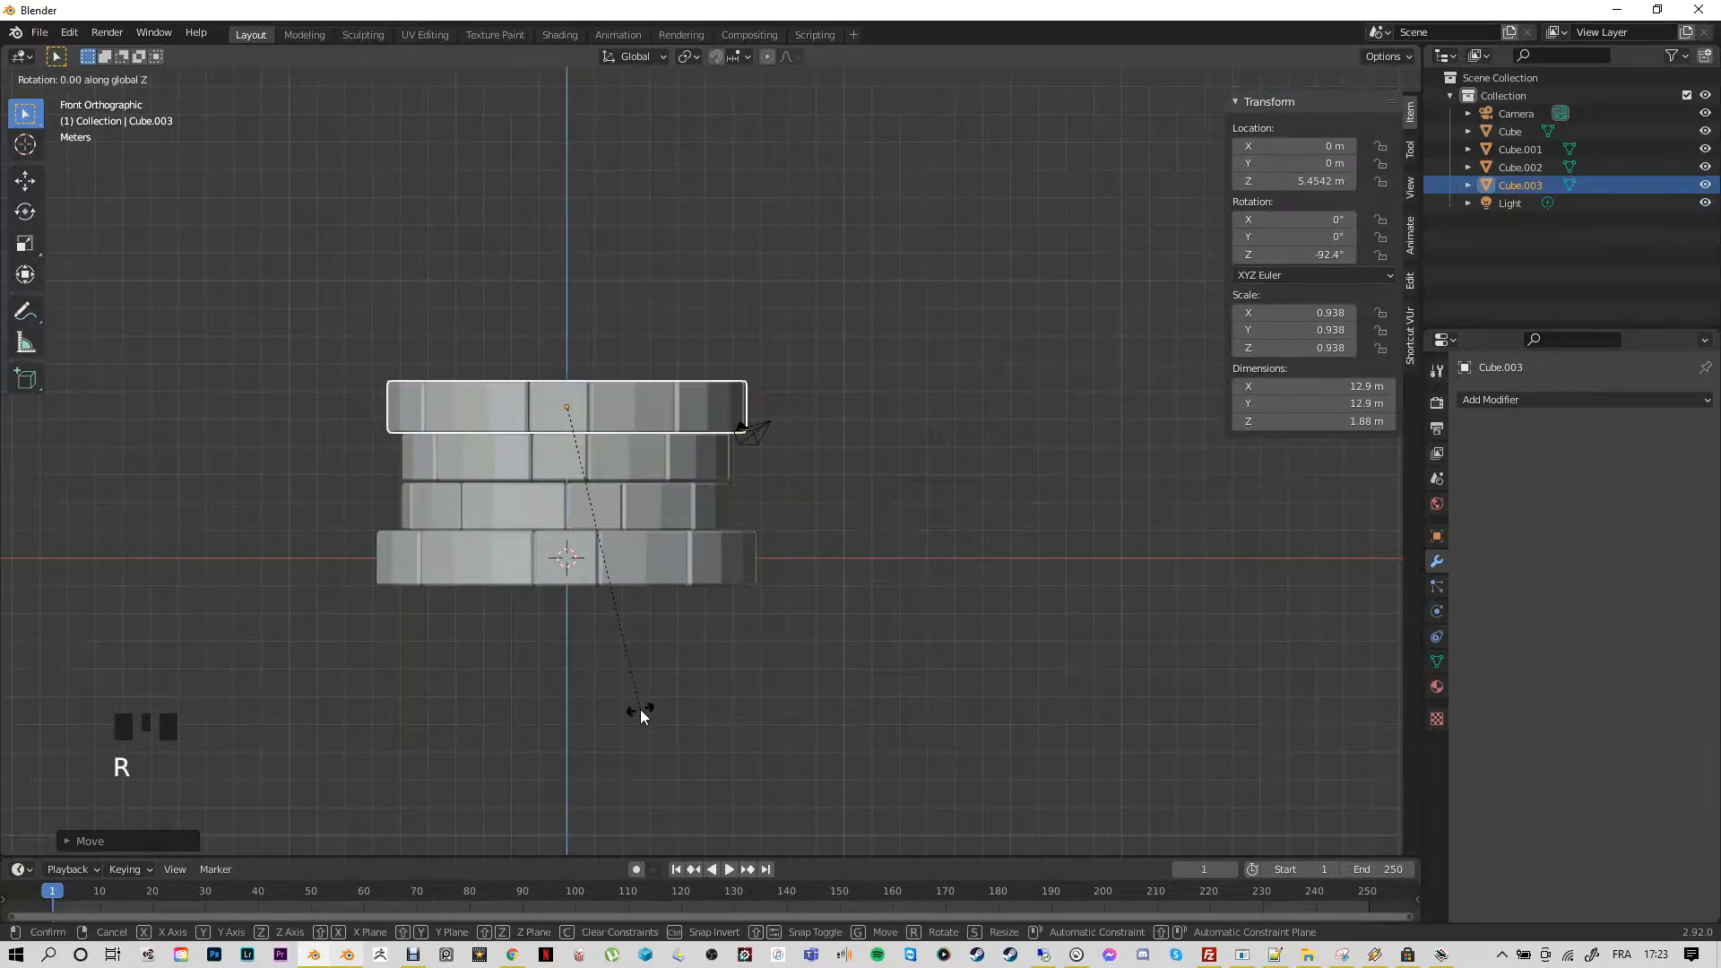
left_click(491, 688)
middle_click_drag(524, 686, 668, 715)
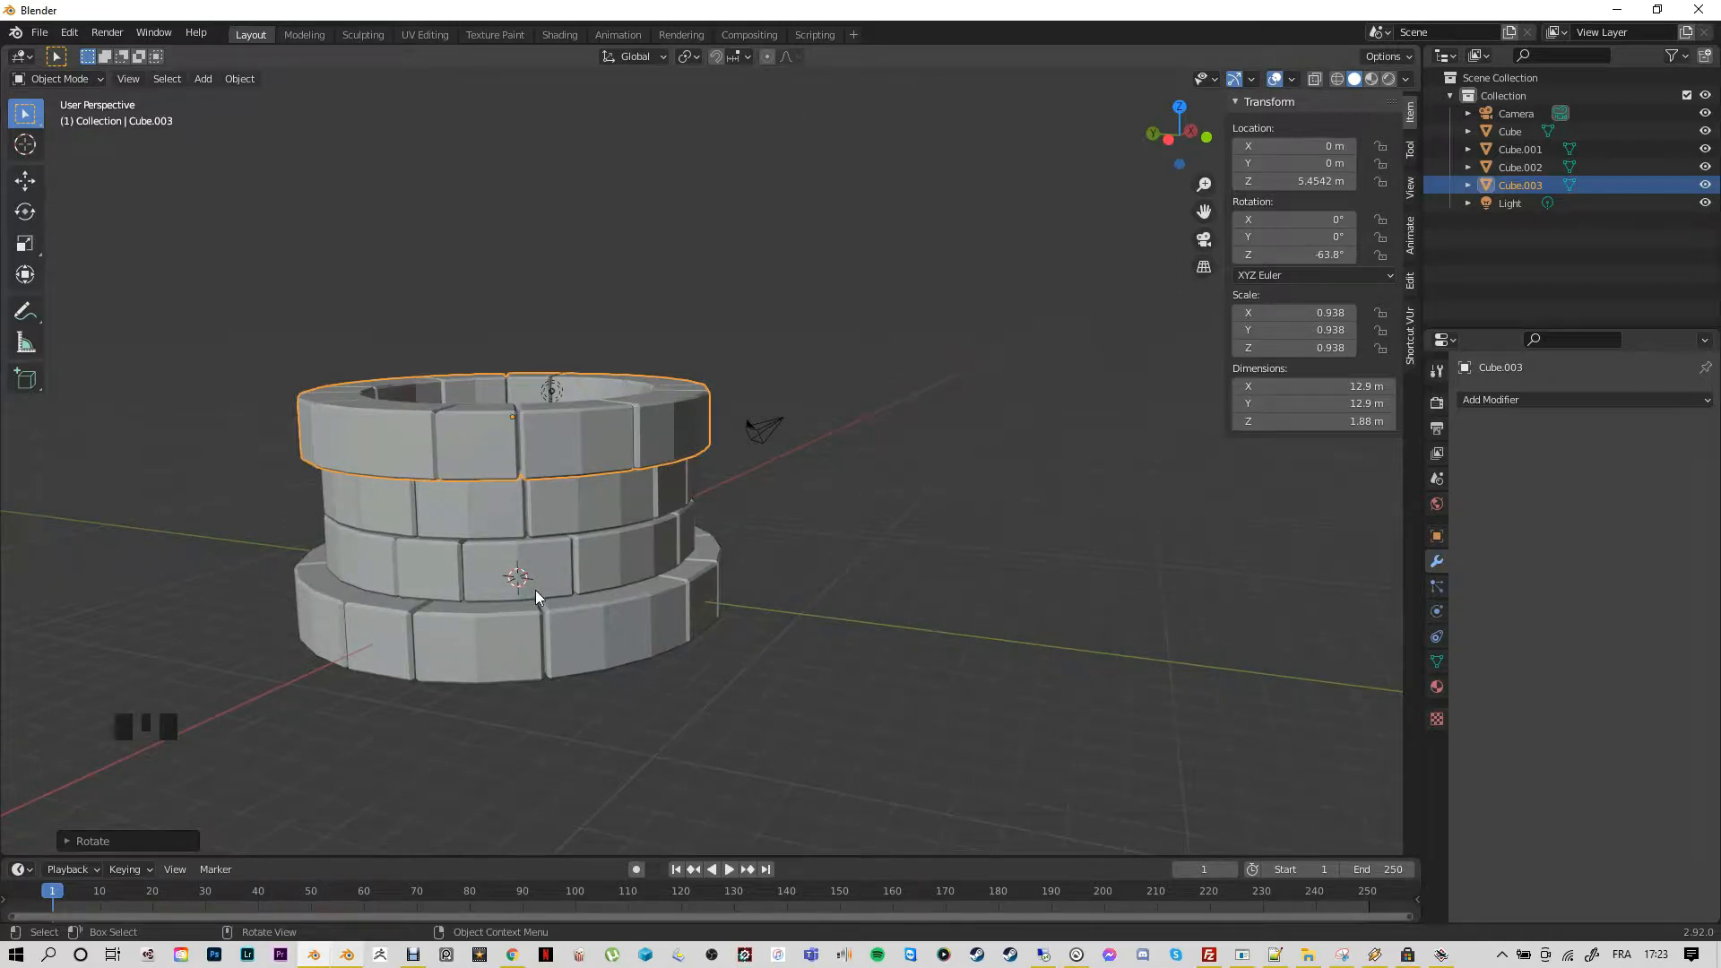
key("r")
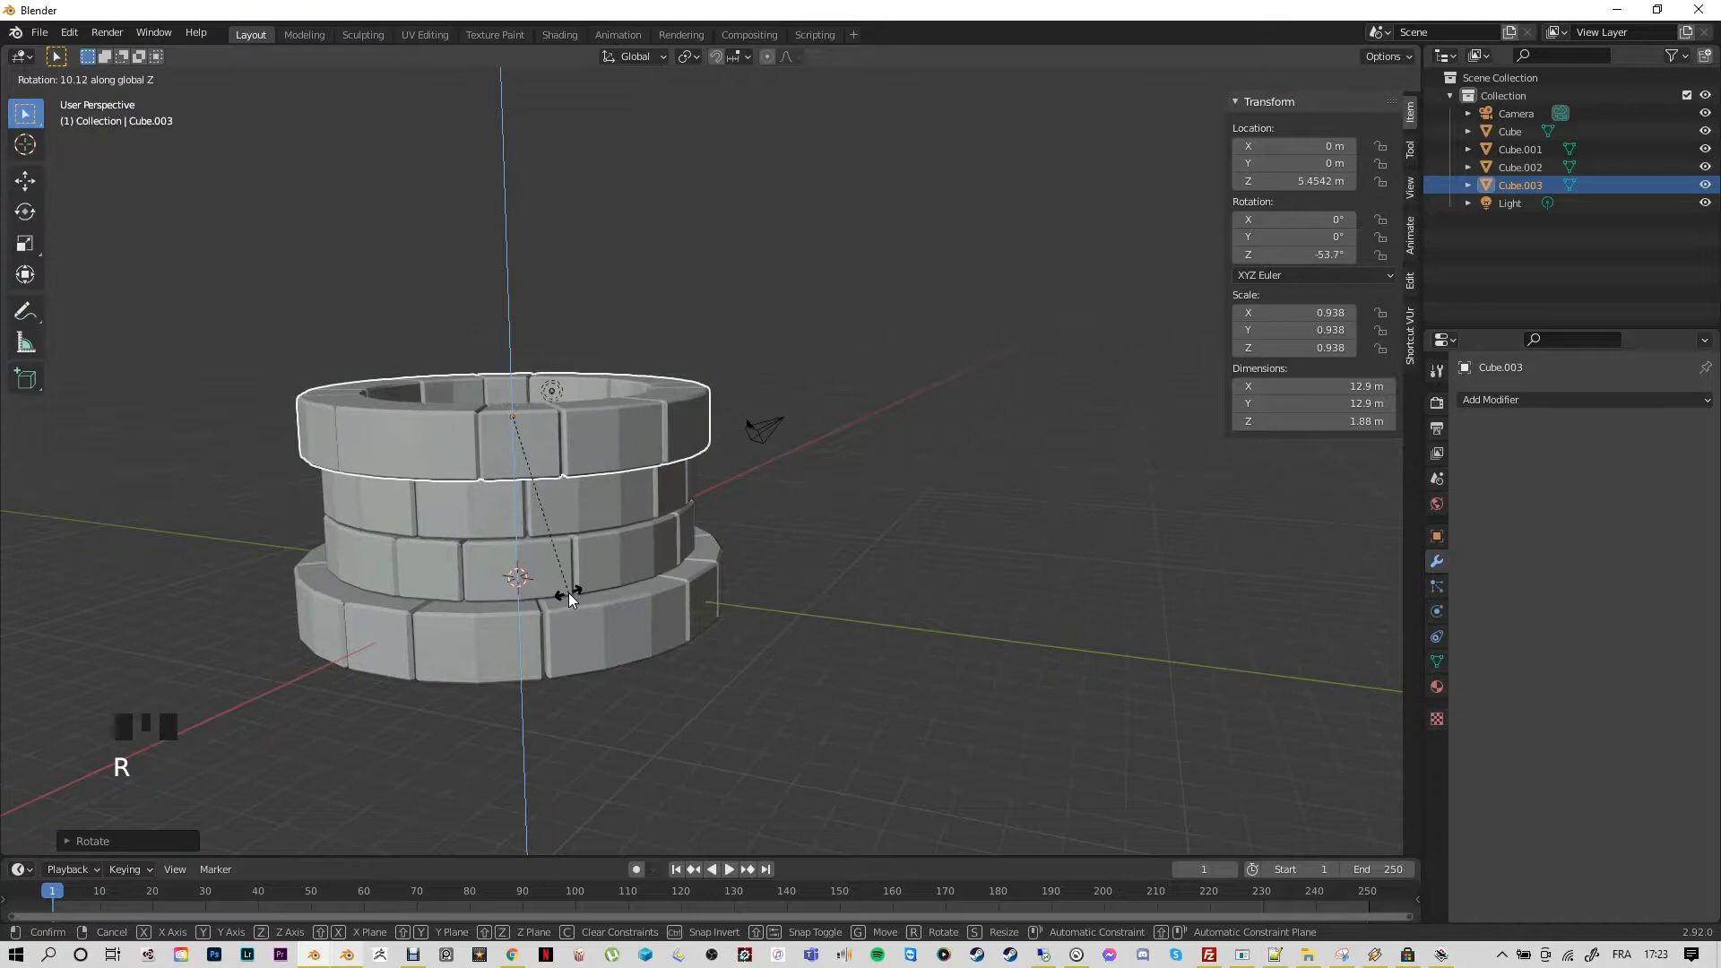
left_click(568, 594)
Rotate the top ring further around global Z to about -84.2°, checking the joint stagger from all sides
middle_click_drag(568, 712, 669, 708)
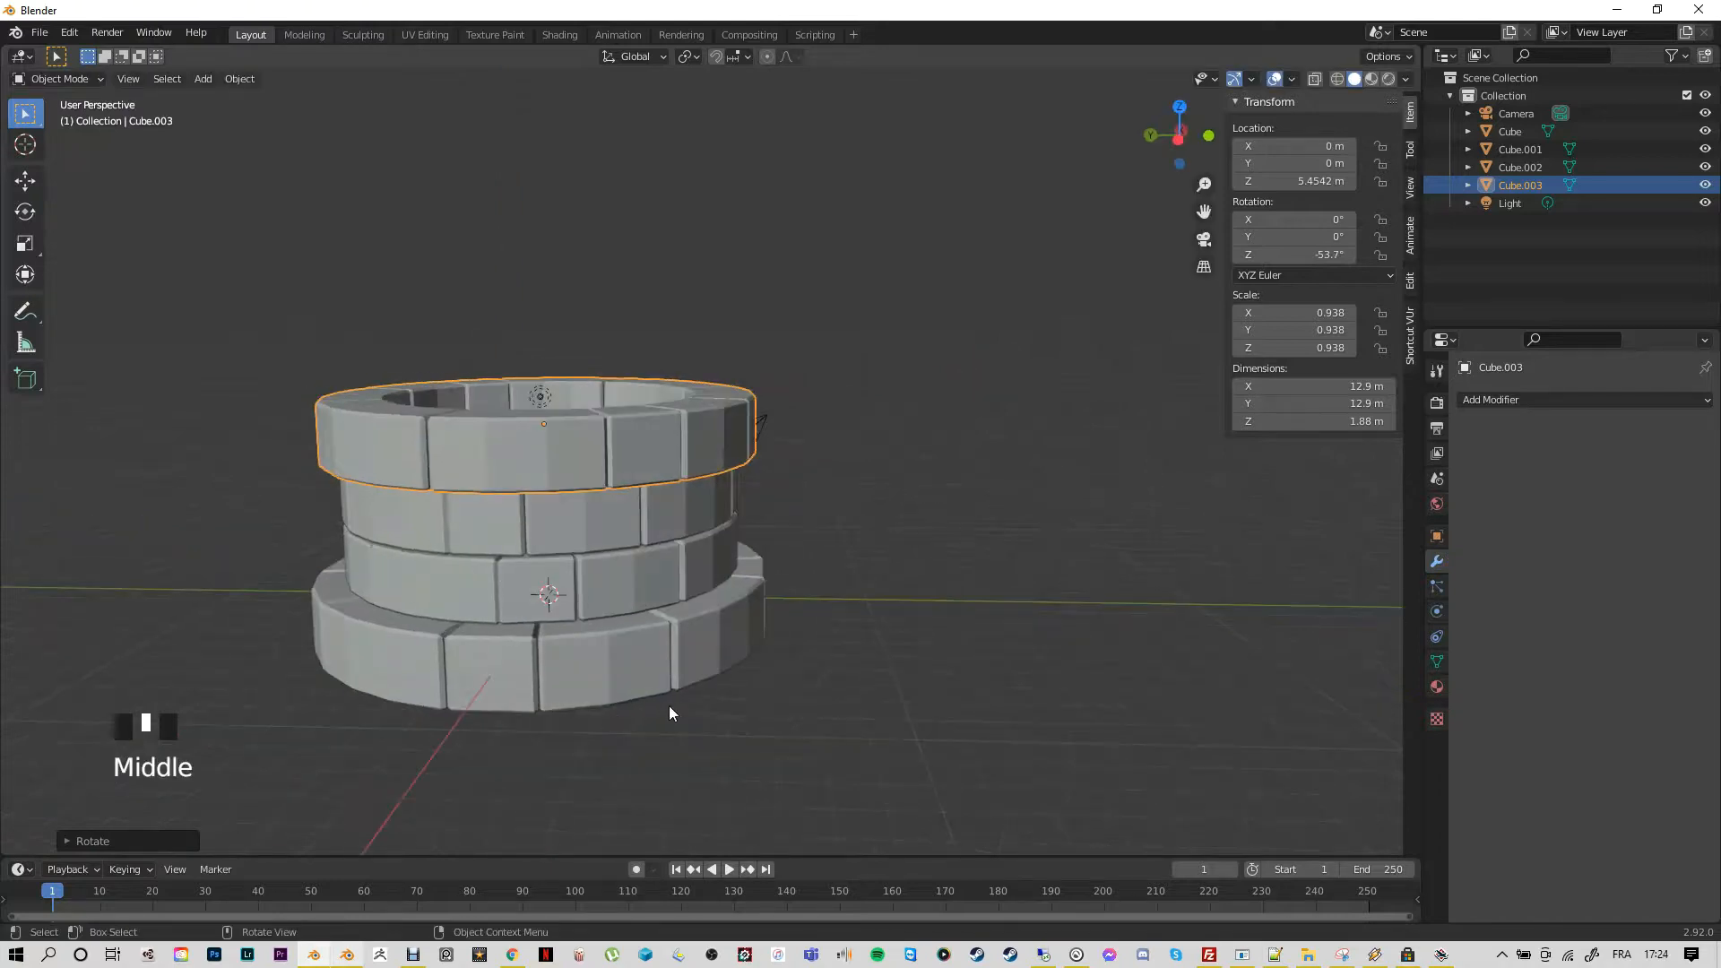
middle_click_drag(559, 752, 718, 783)
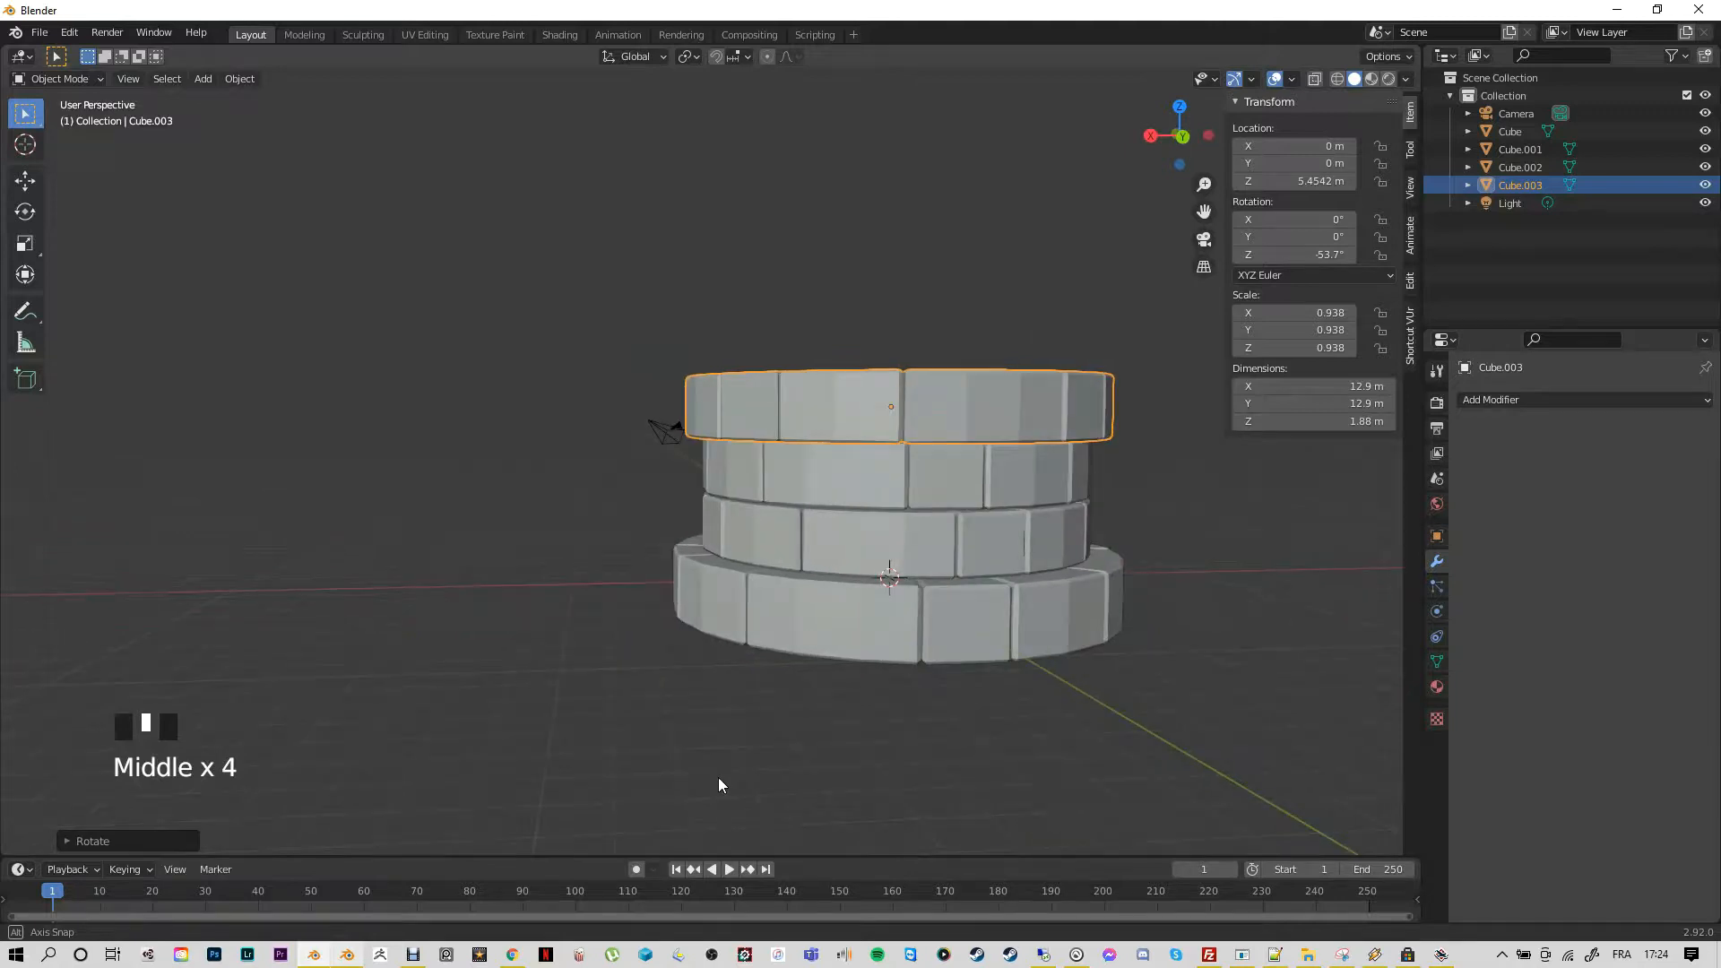
scroll(778, 678, "down", 2)
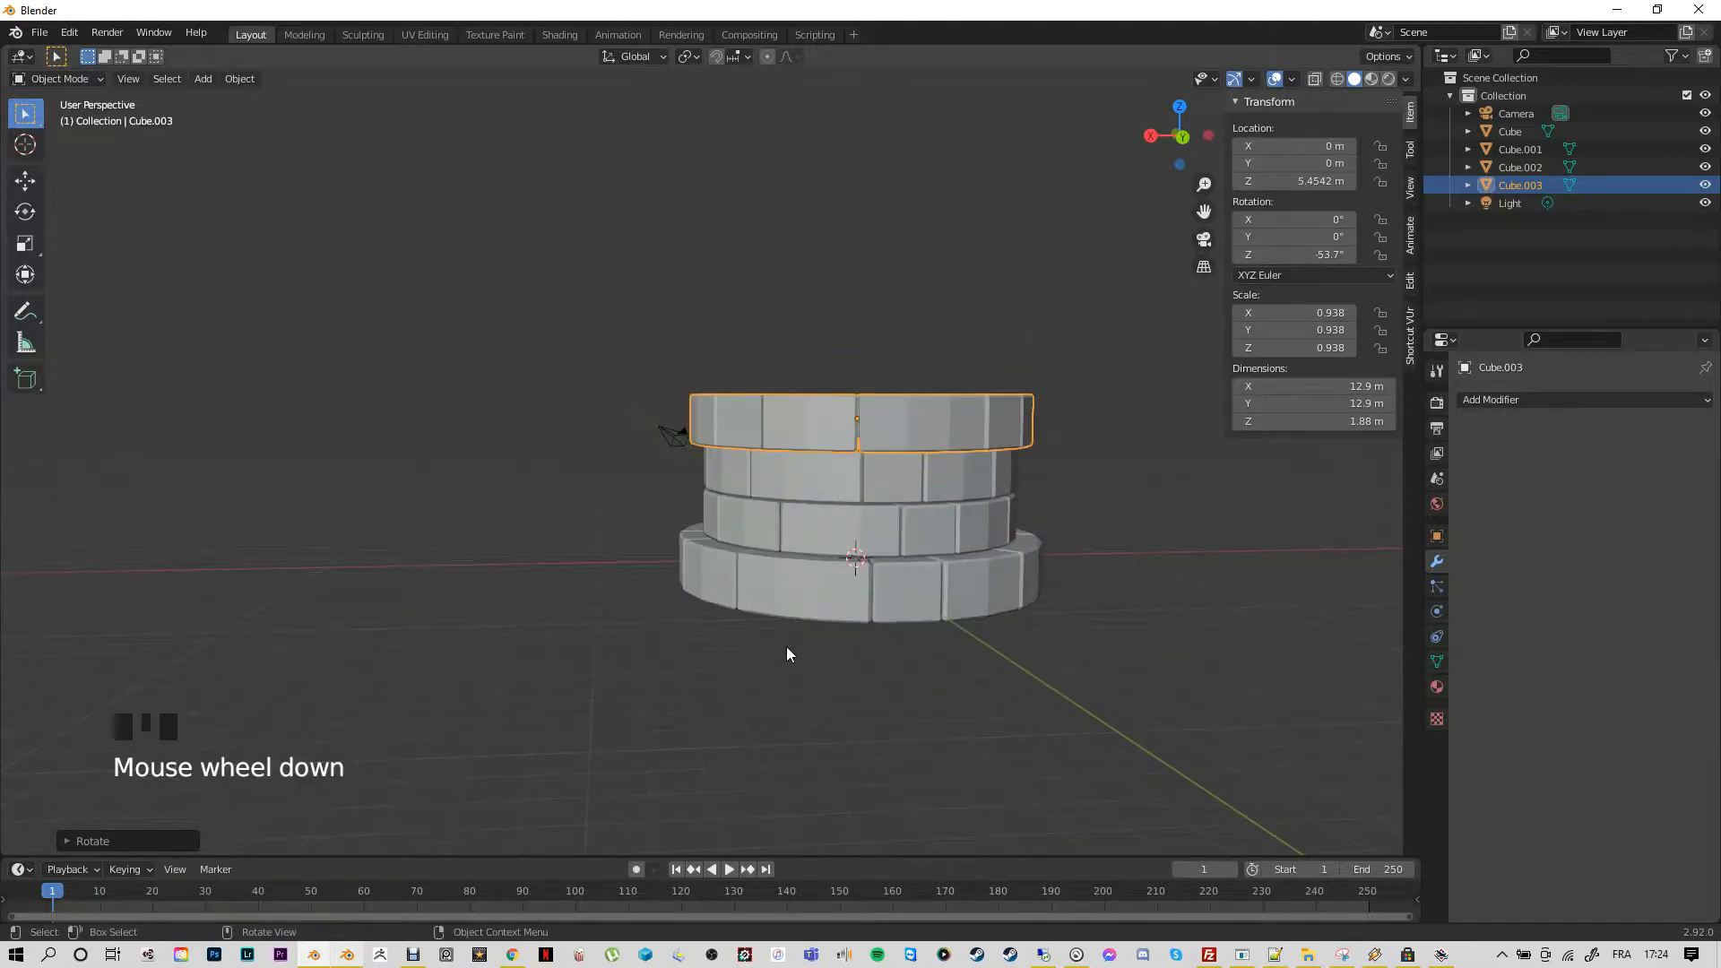
key("r")
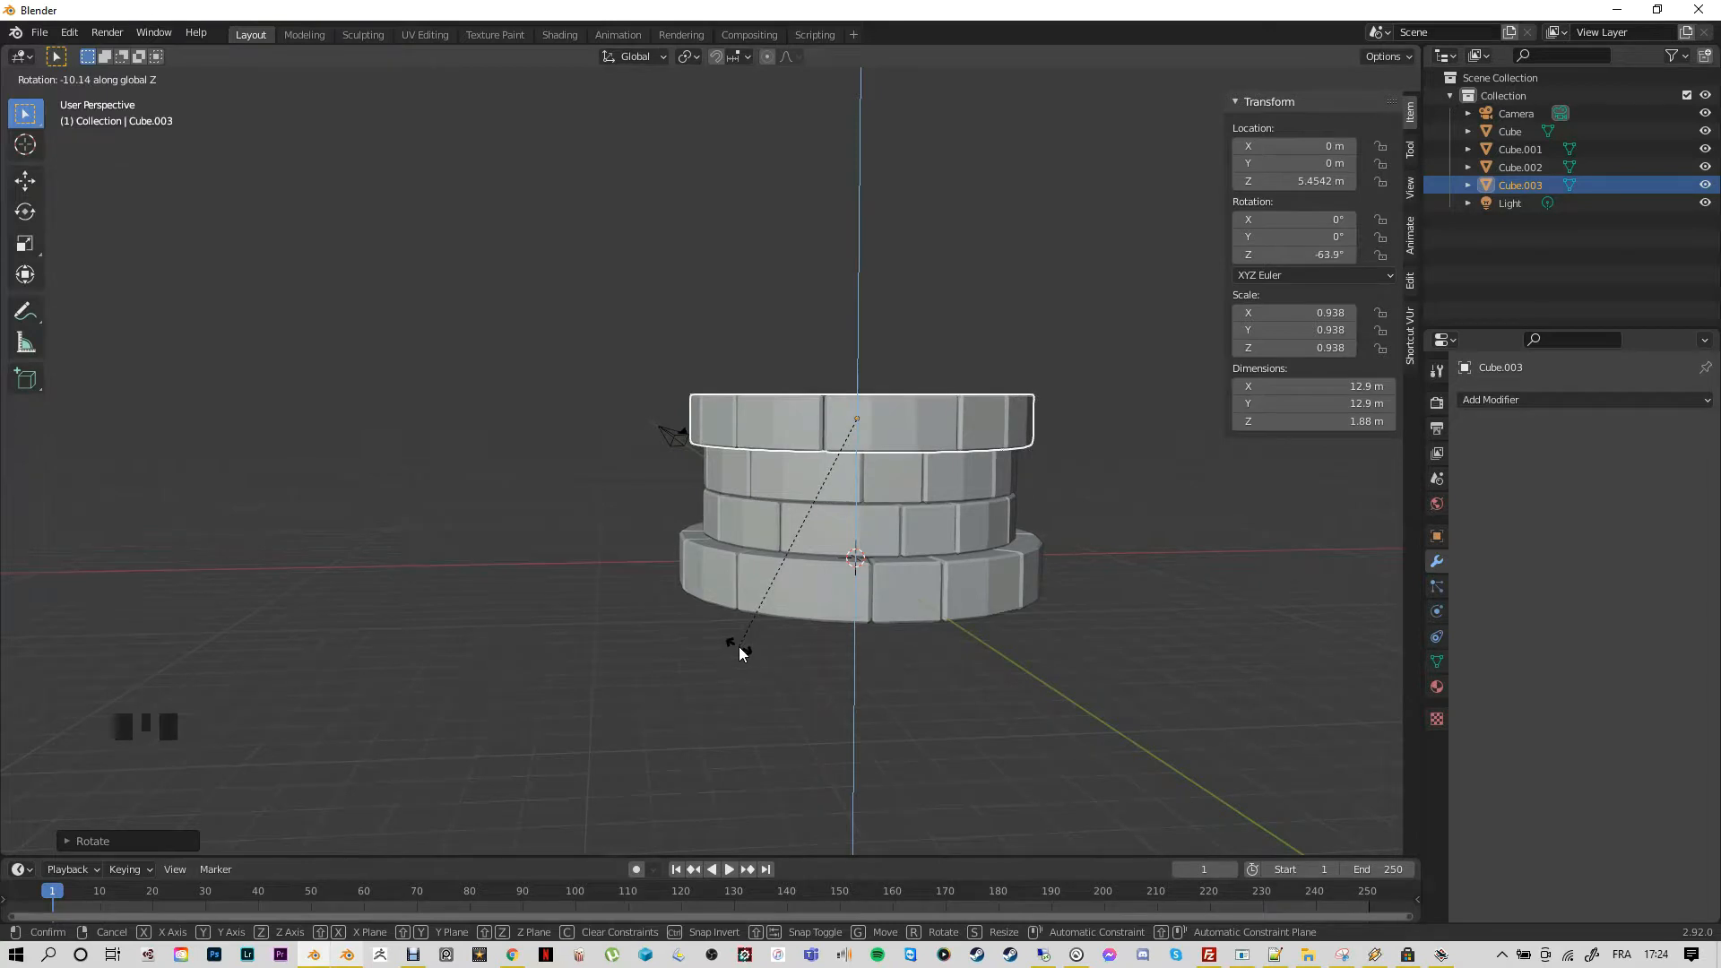
left_click(598, 648)
middle_click_drag(607, 669, 809, 704)
scroll(808, 704, "up", 2)
middle_click_drag(625, 677, 530, 672)
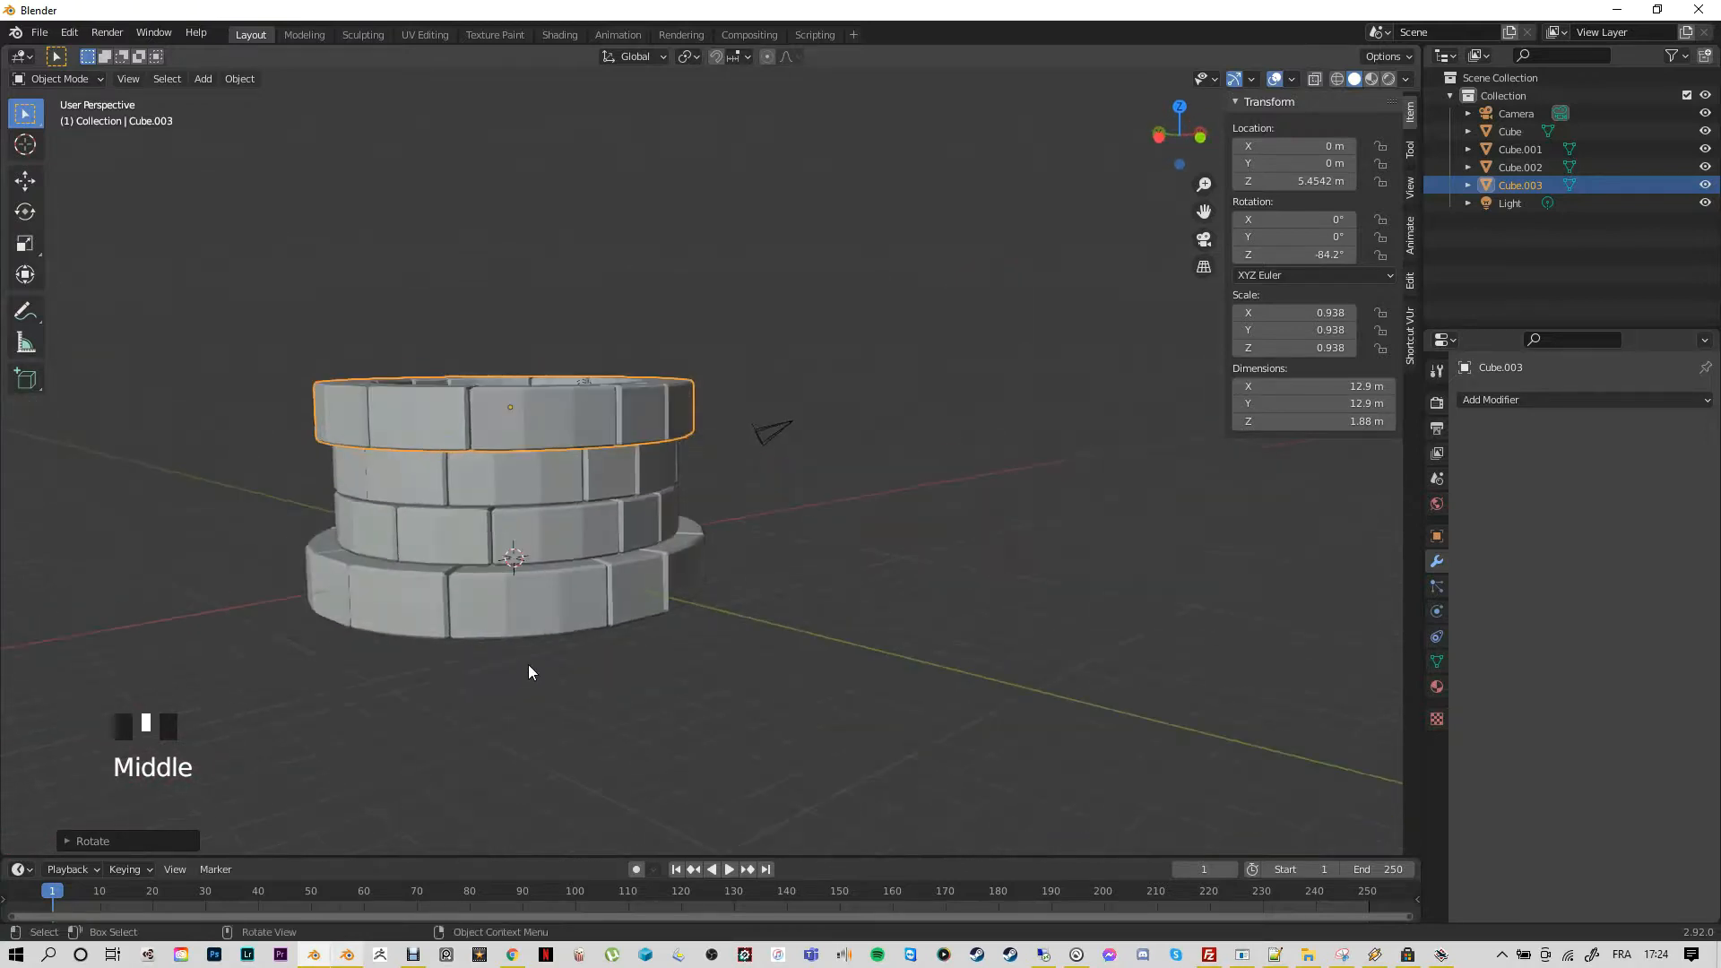
scroll(519, 641, "down", 2)
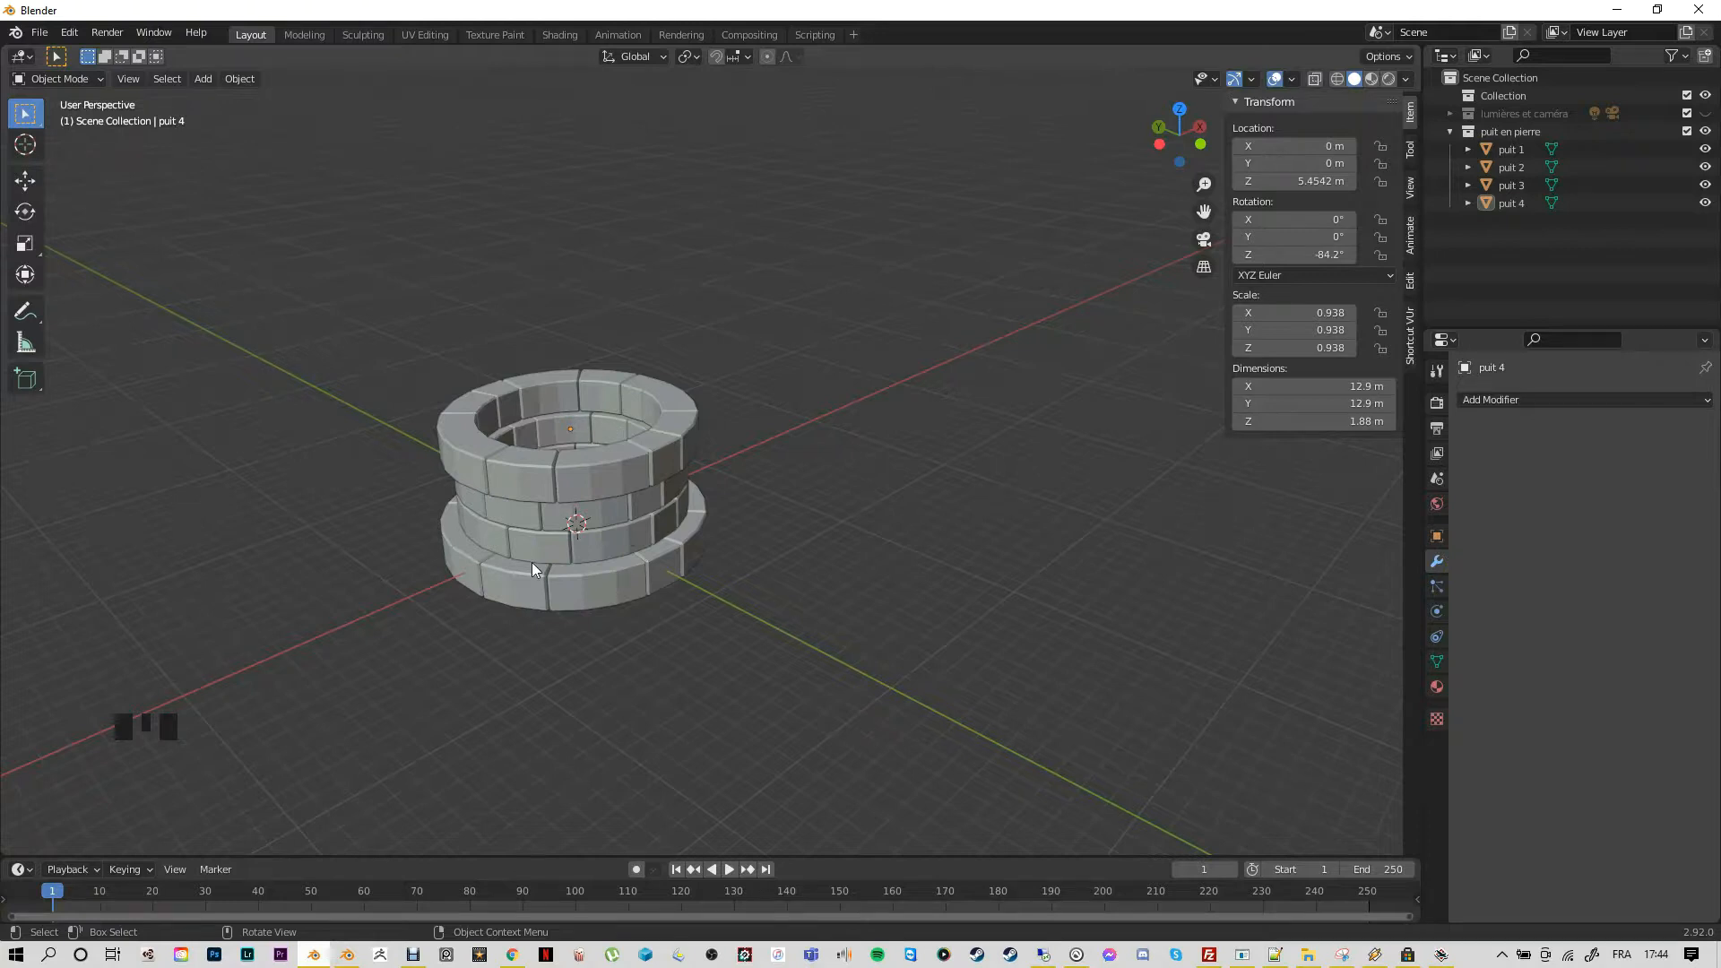
Select all four well rings, puit 1 to puit 4, and enter Edit Mode on them together
key("Tab")
key("Tab")
key("a")
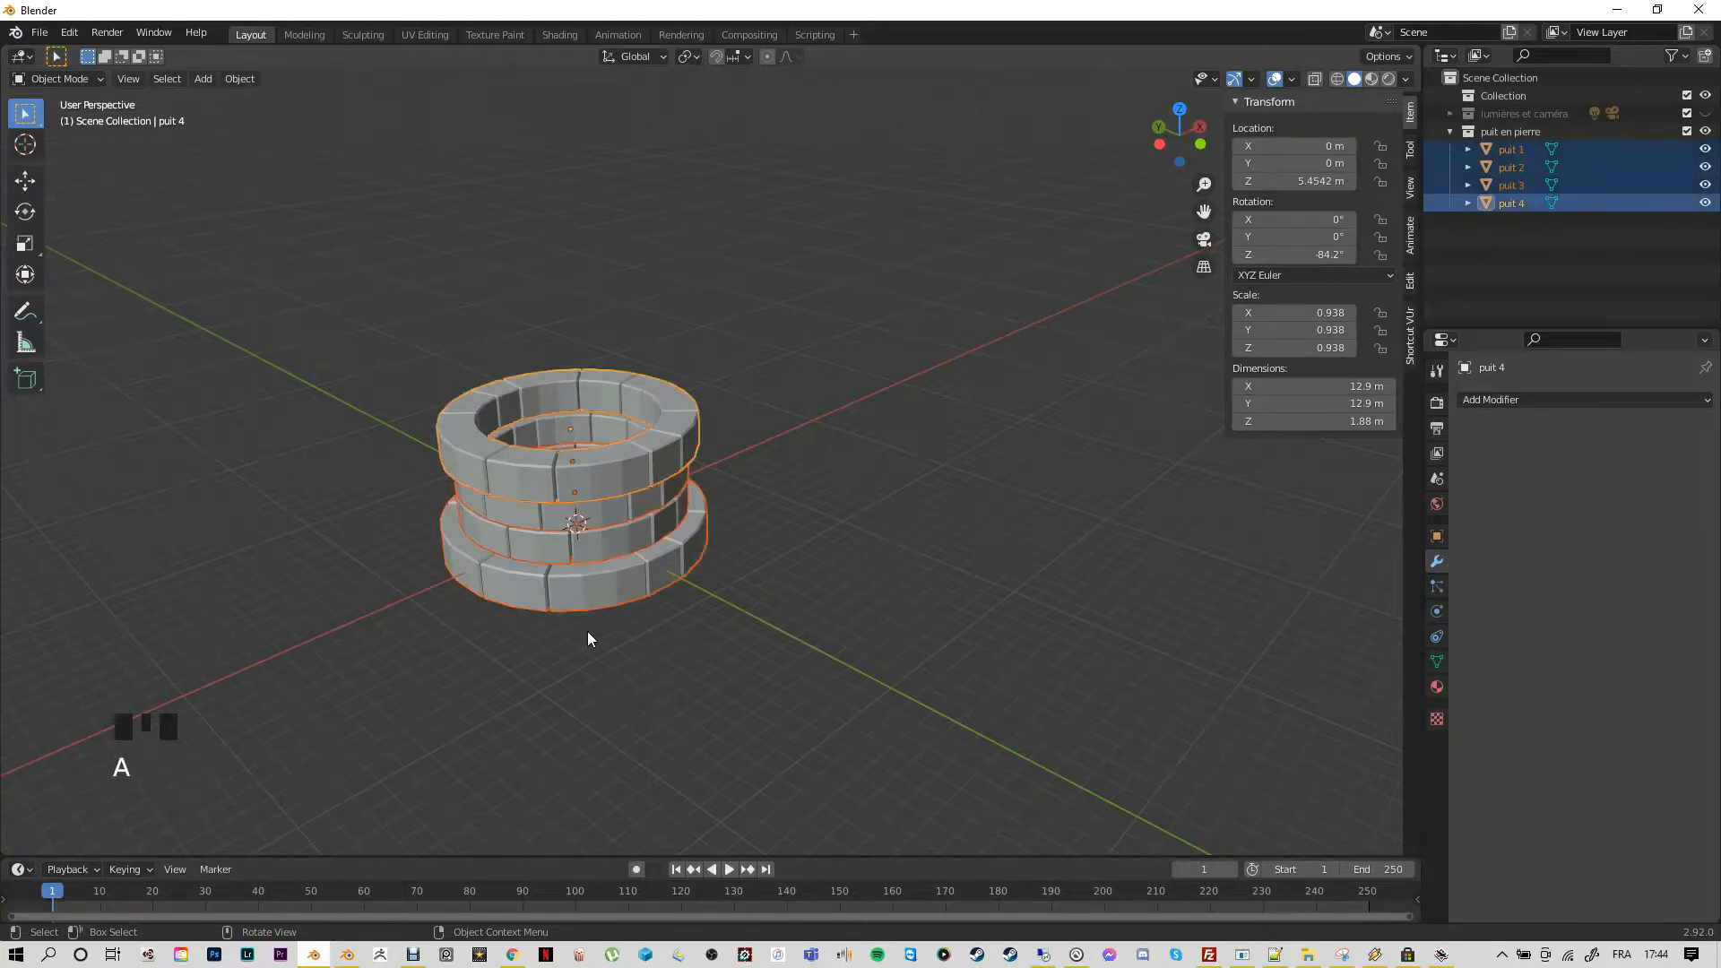
key("Tab")
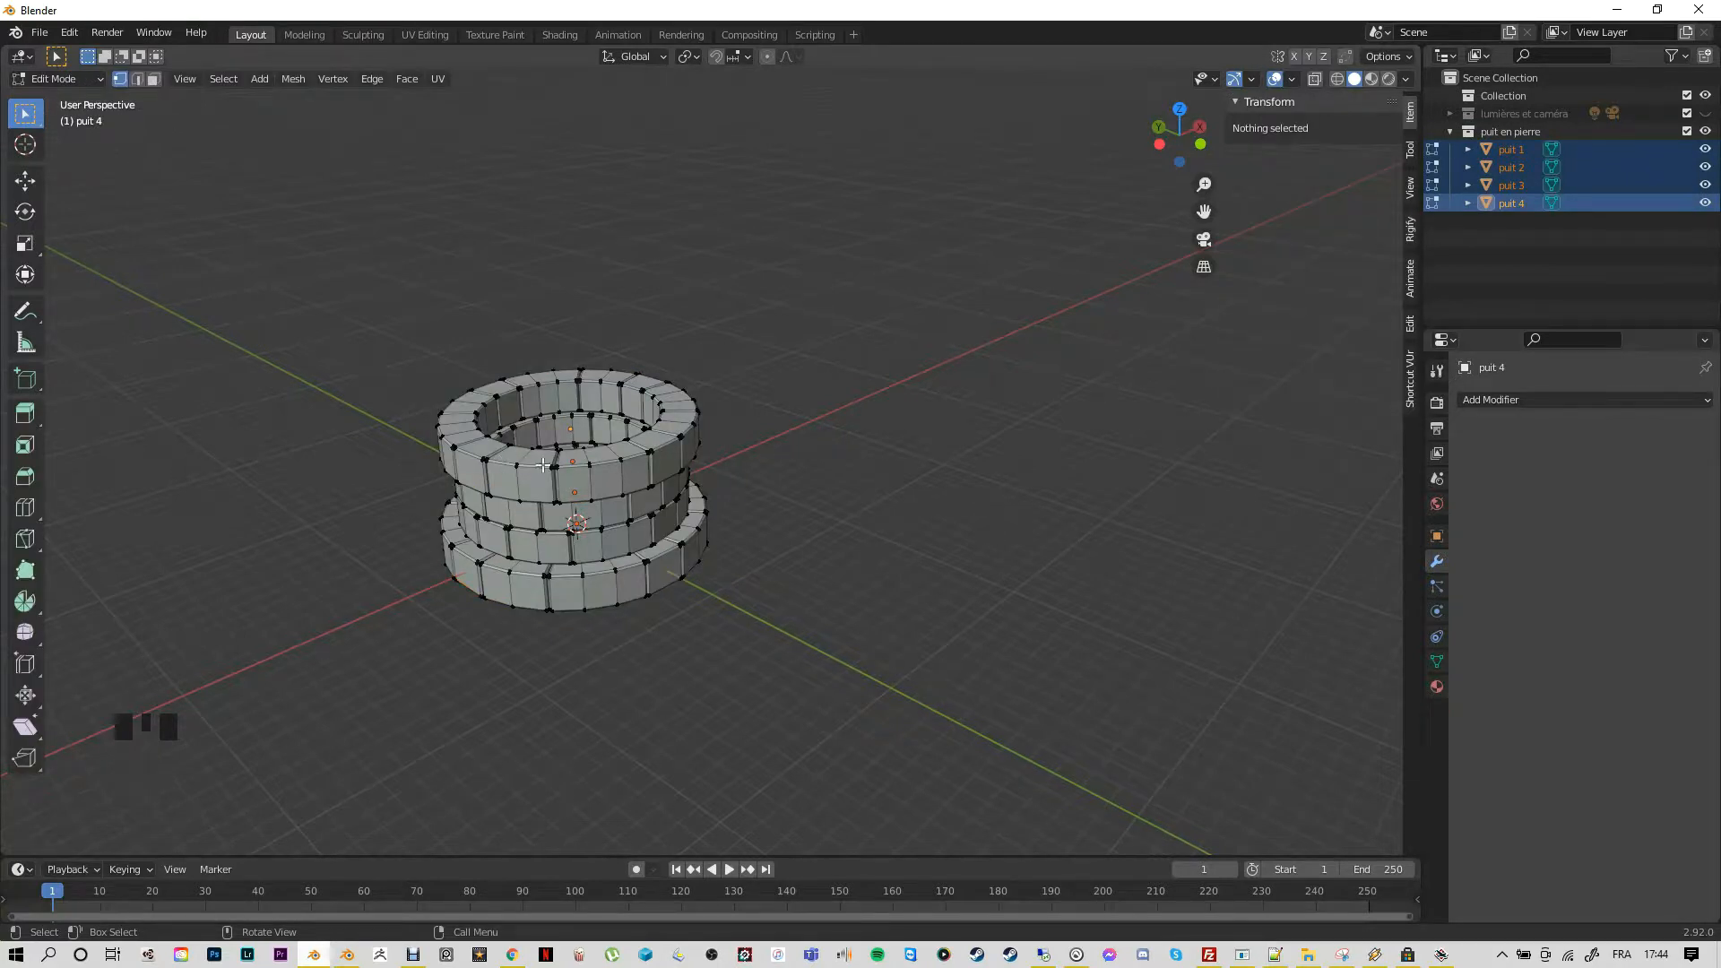
Try moving two outer rim vertices of the top ring one at a time, and undo both moves
left_click(622, 462)
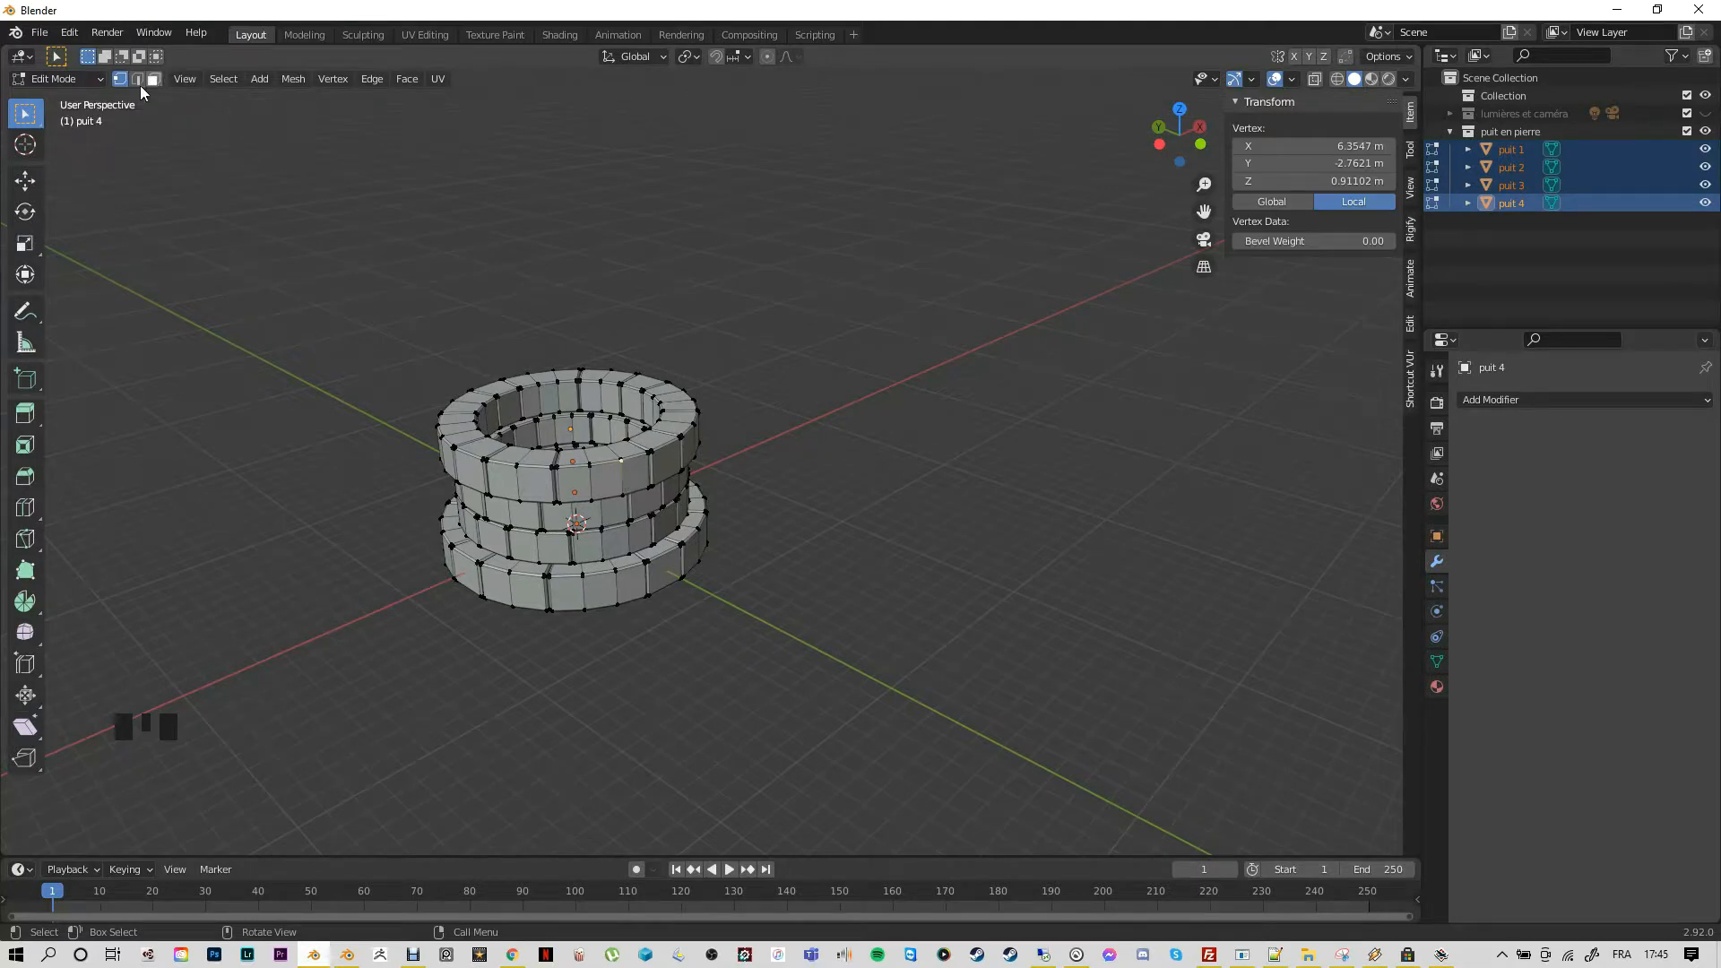
key("g")
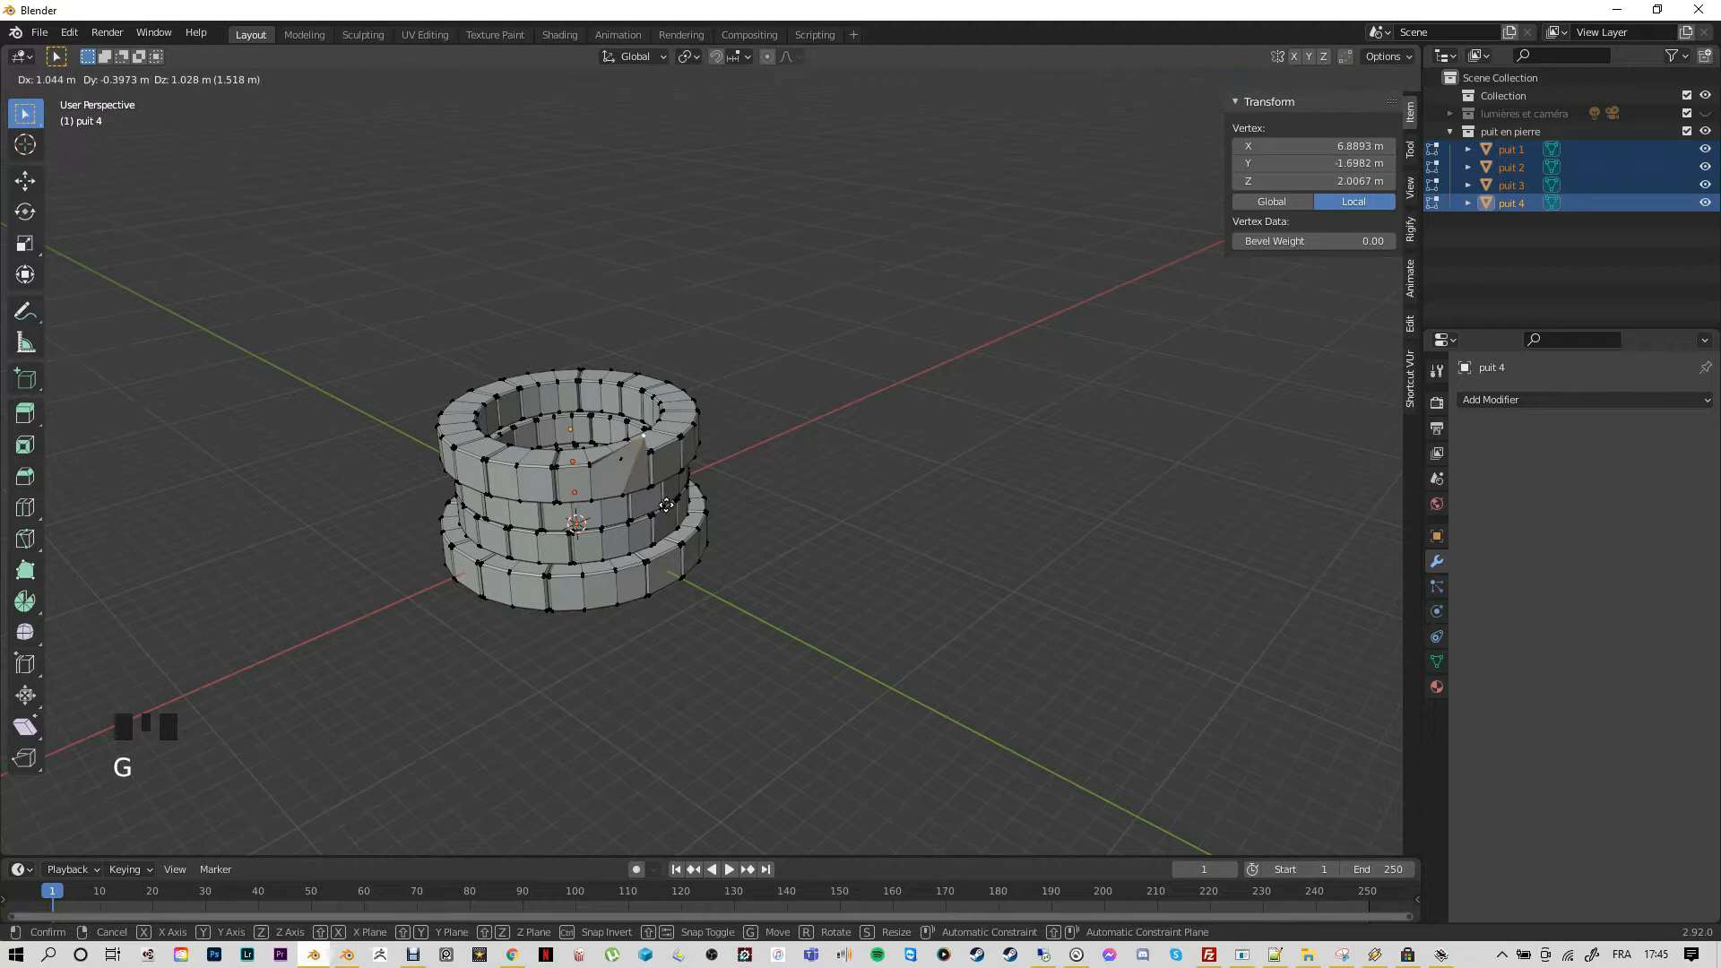
left_click(652, 533)
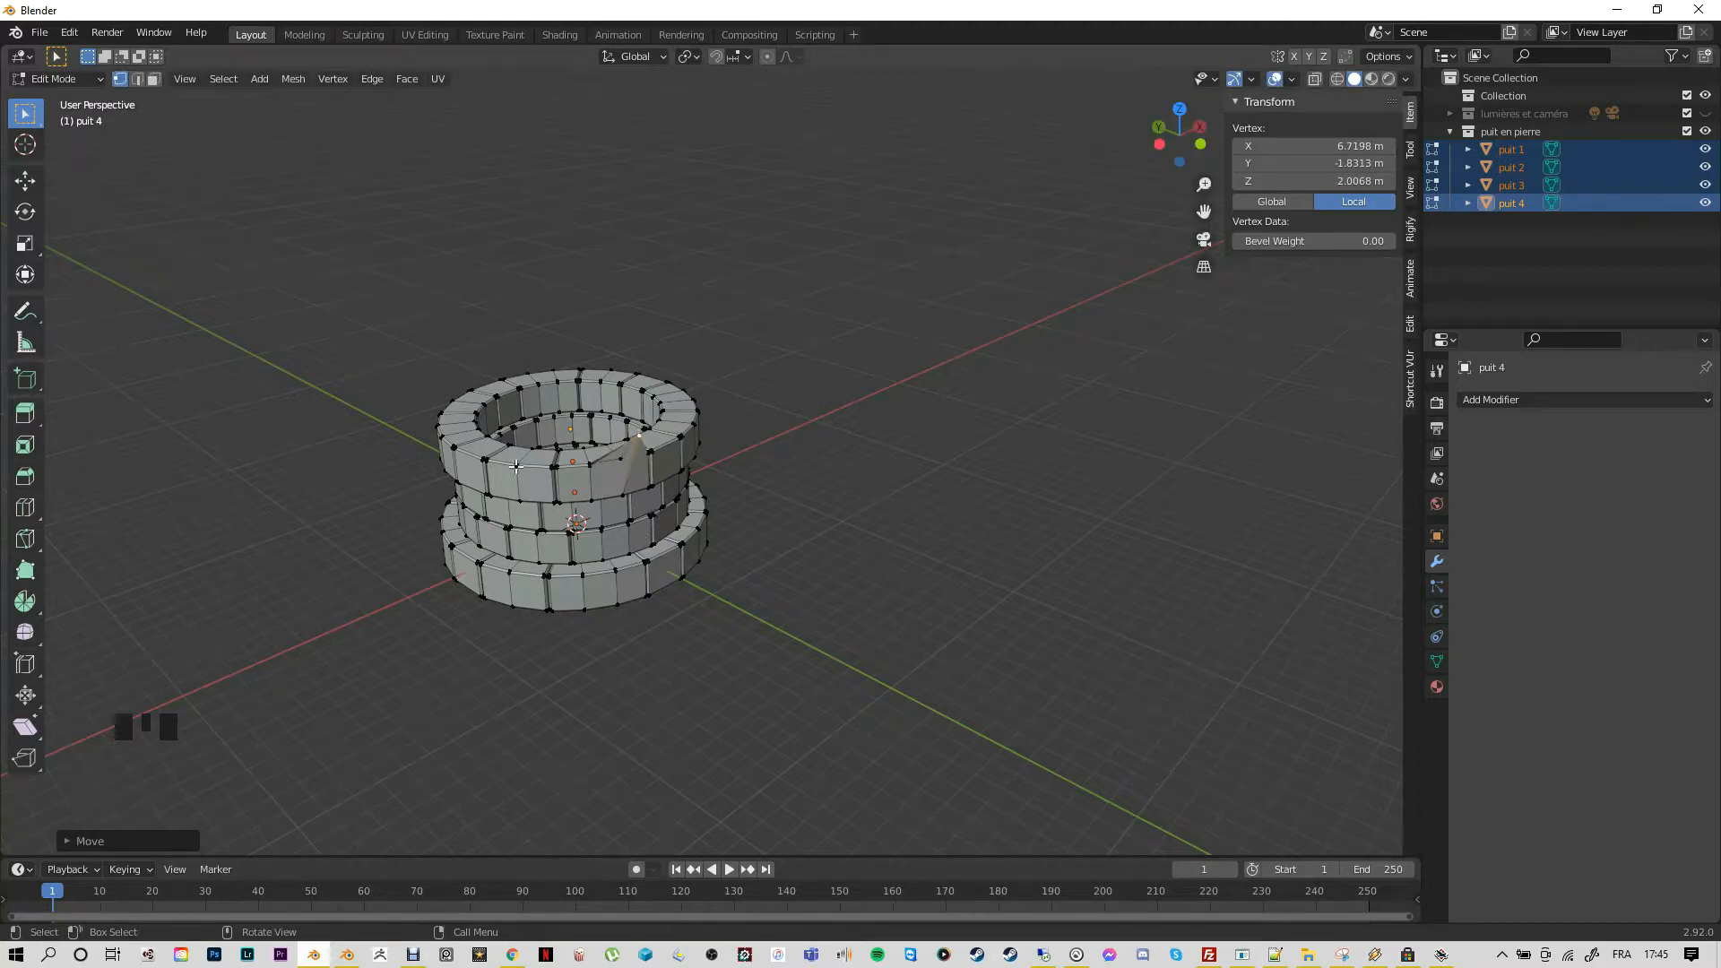
left_click(516, 465)
key("g")
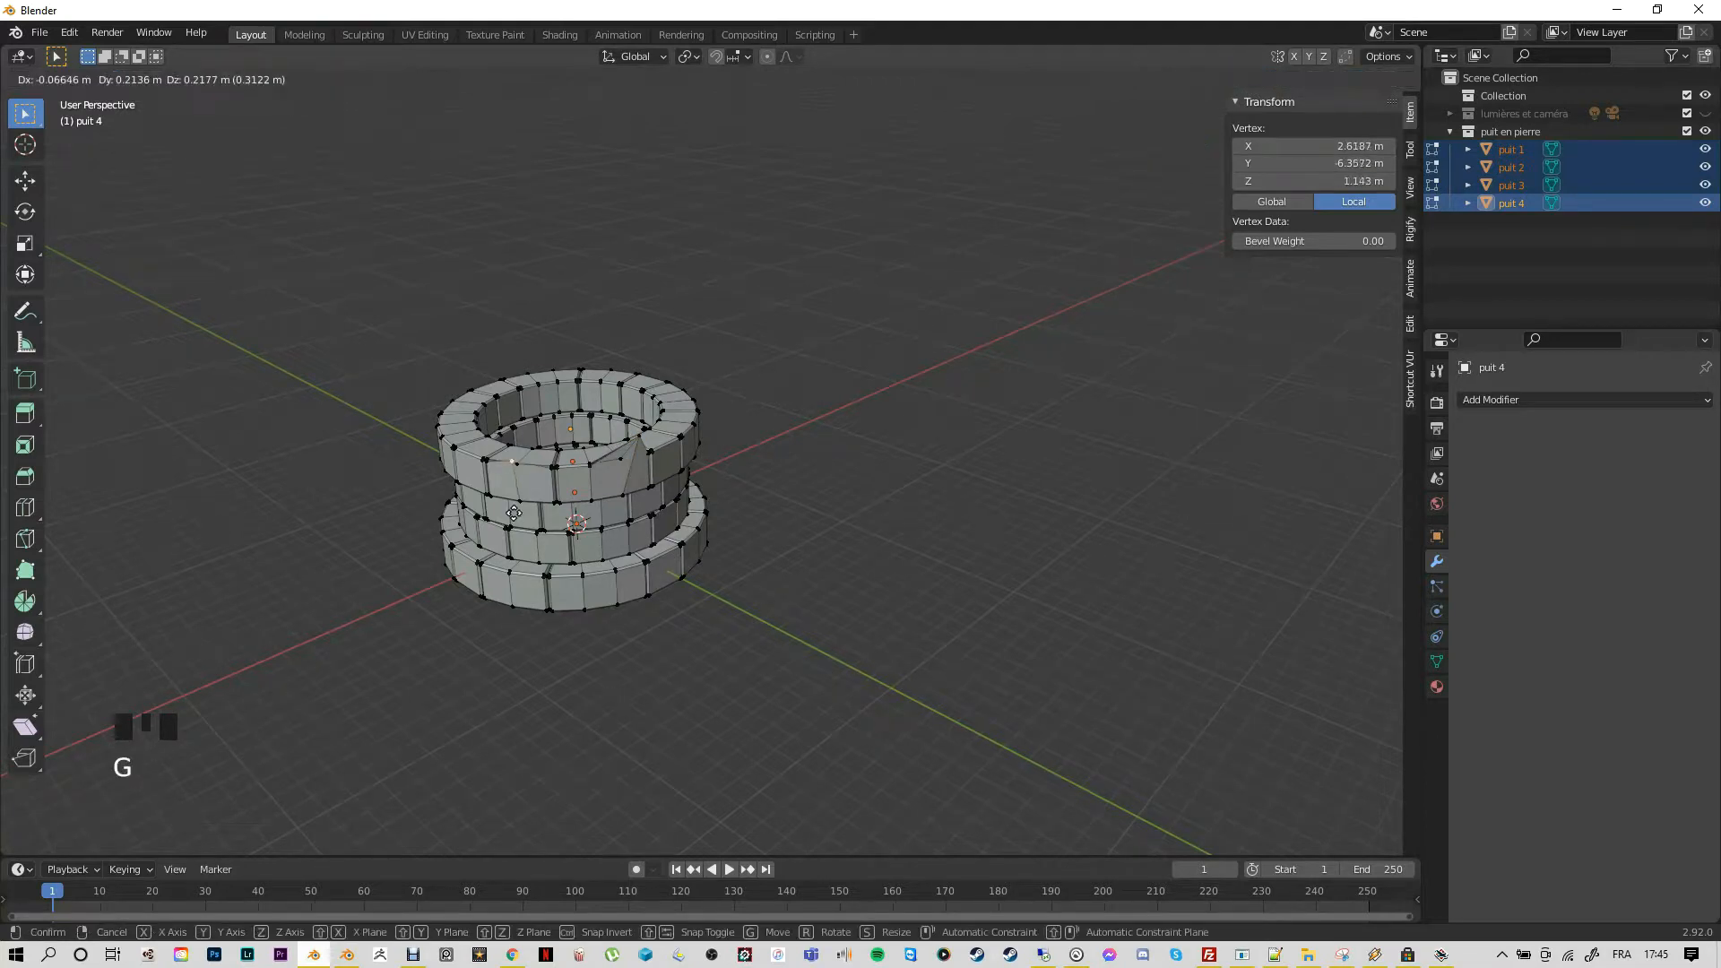
left_click(513, 513)
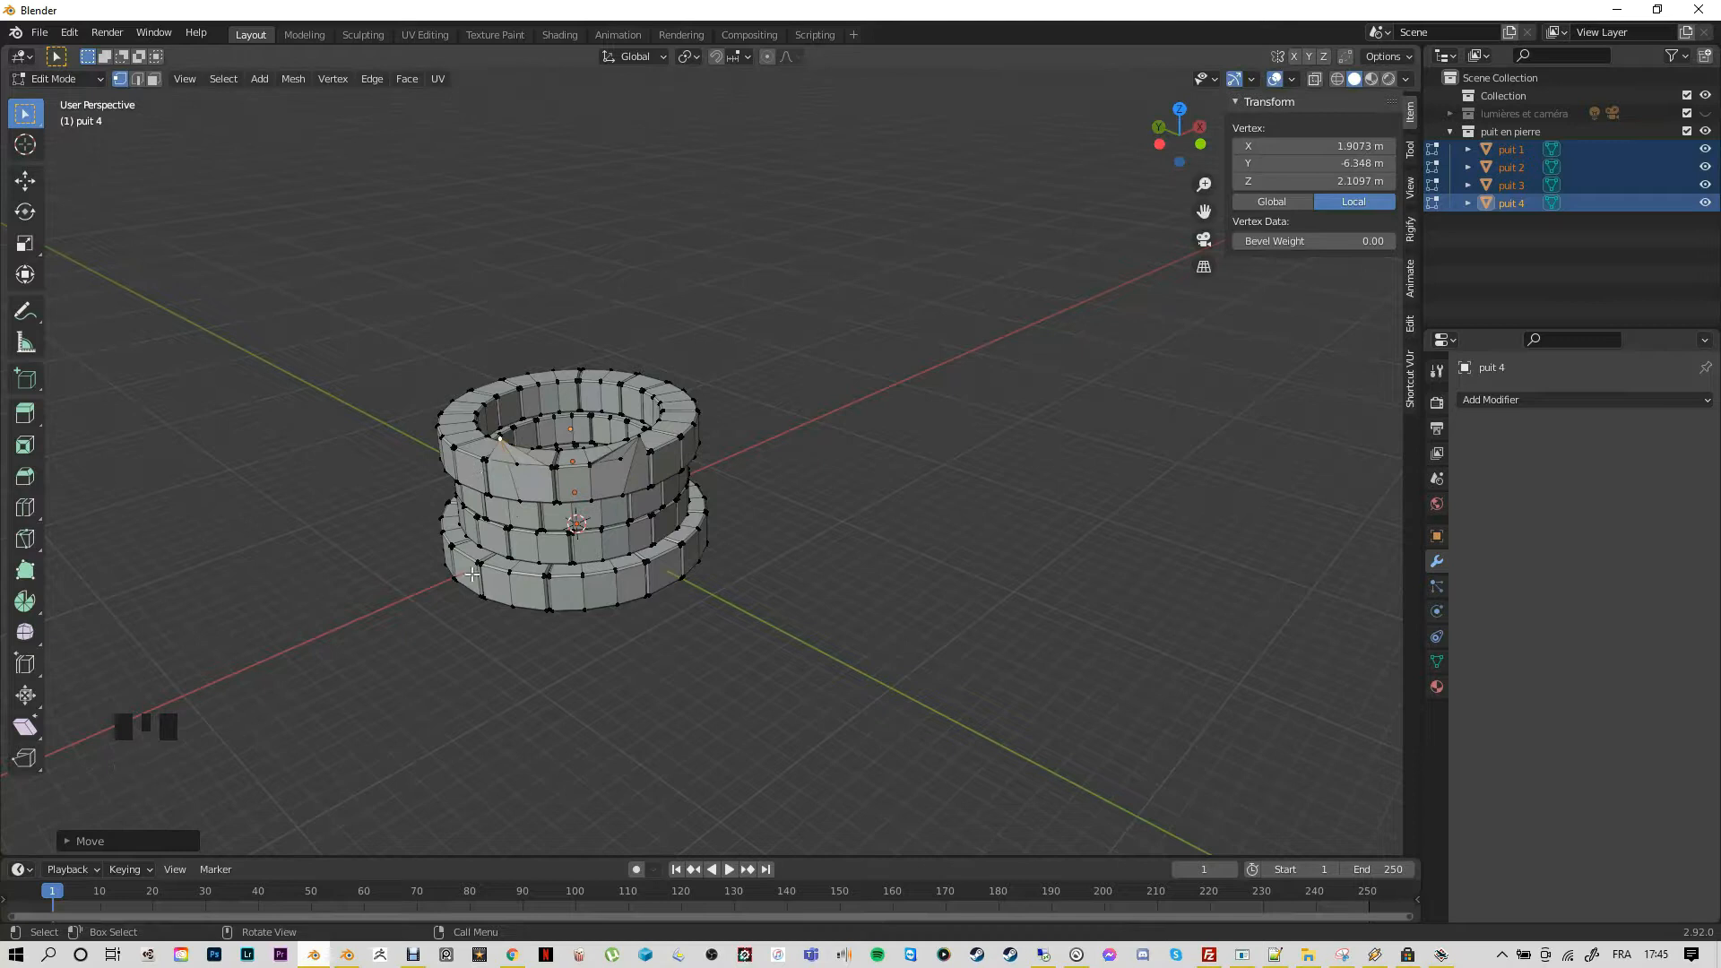
mouse_move(656, 642)
middle_mouse_down()
mouse_move(787, 645)
mouse_move(818, 627)
mouse_move(633, 632)
middle_mouse_up()
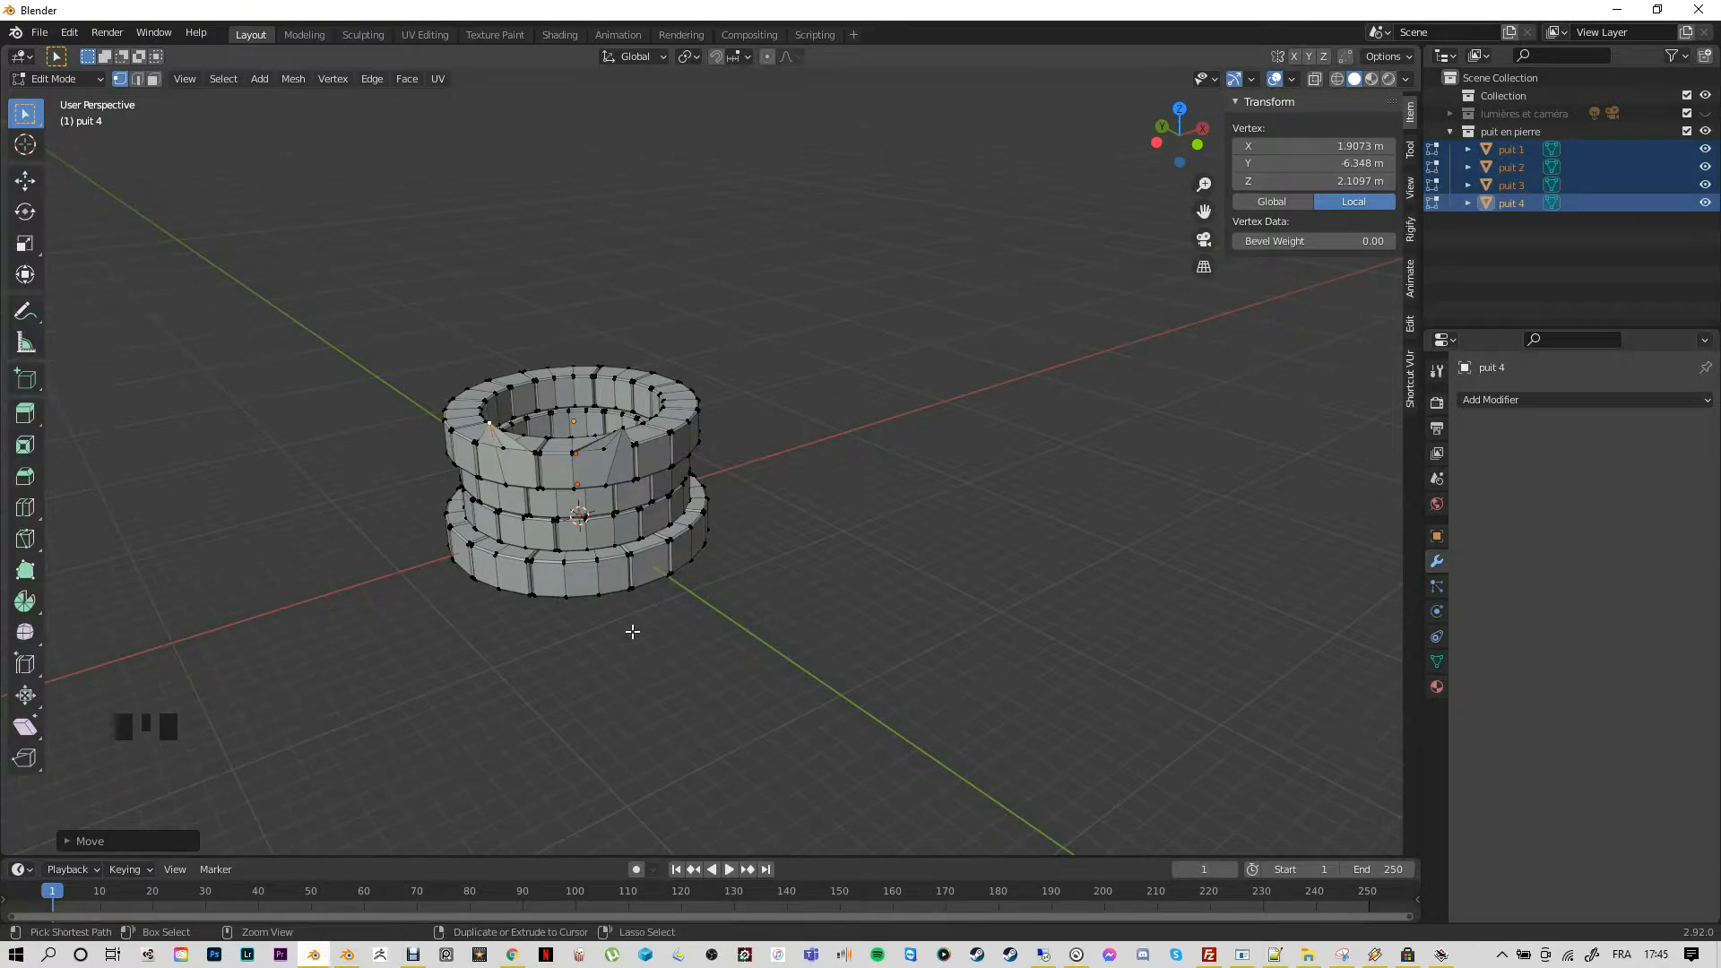
key("ctrl+z")
key("ctrl+z")
key("ctrl+z")
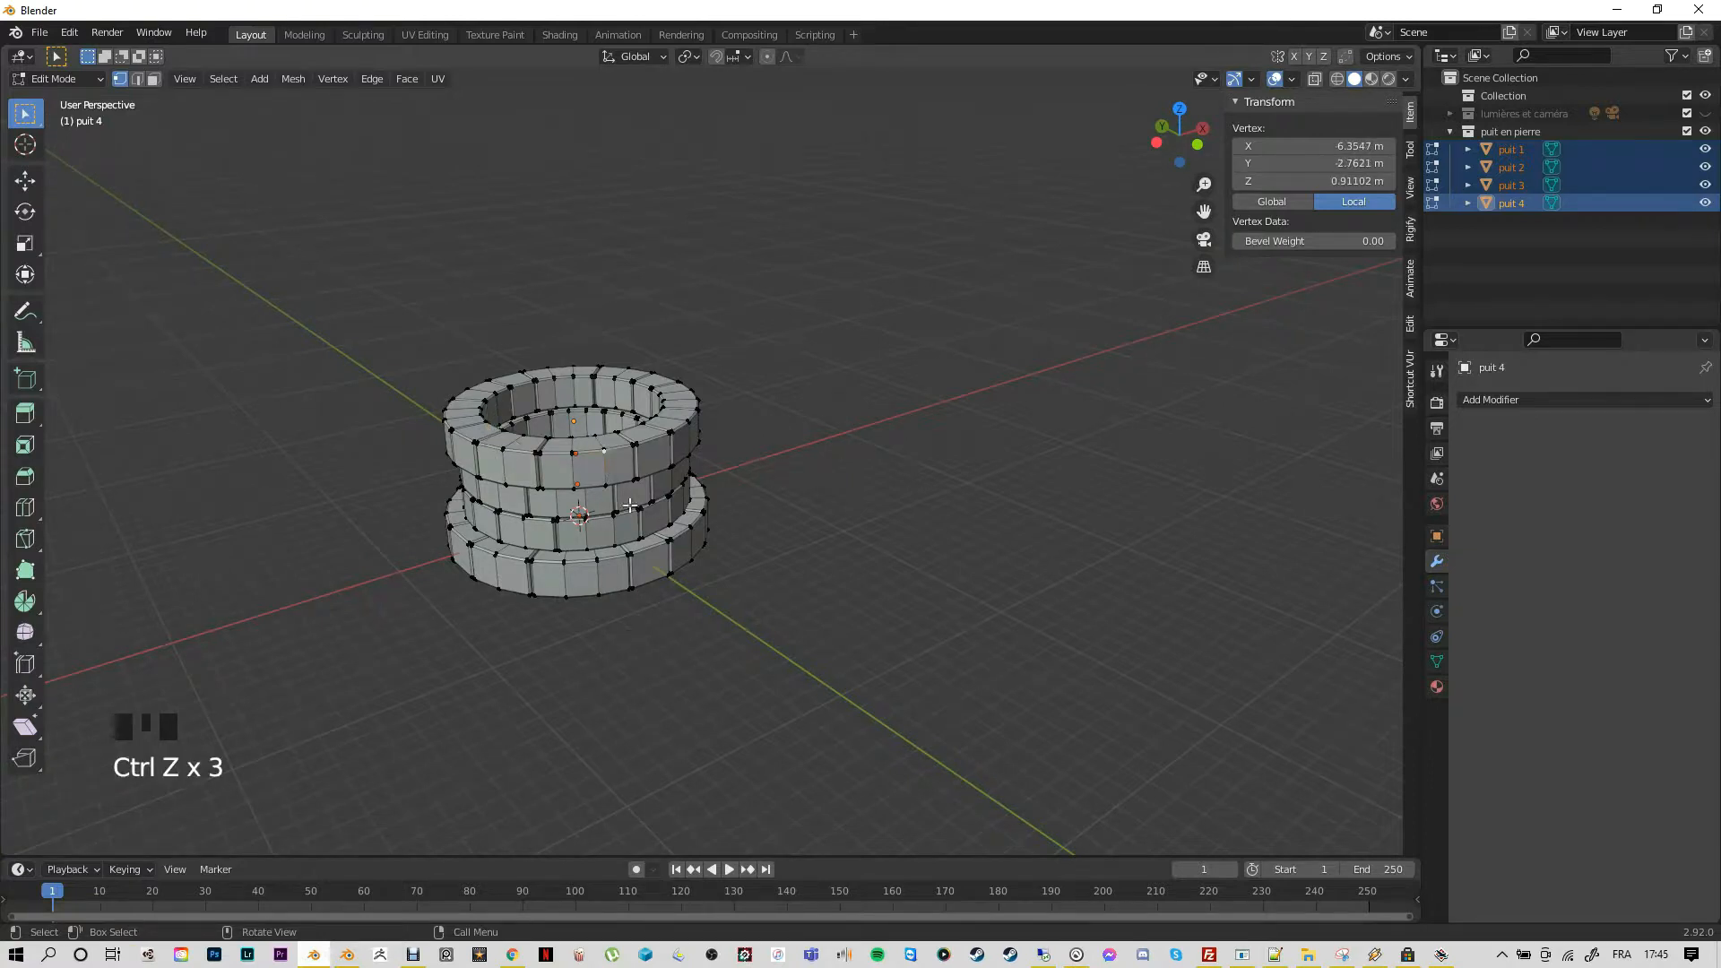
Try moving two neighbouring outer rim vertices of the top ring together, revert it and clear the selection
left_click(570, 454)
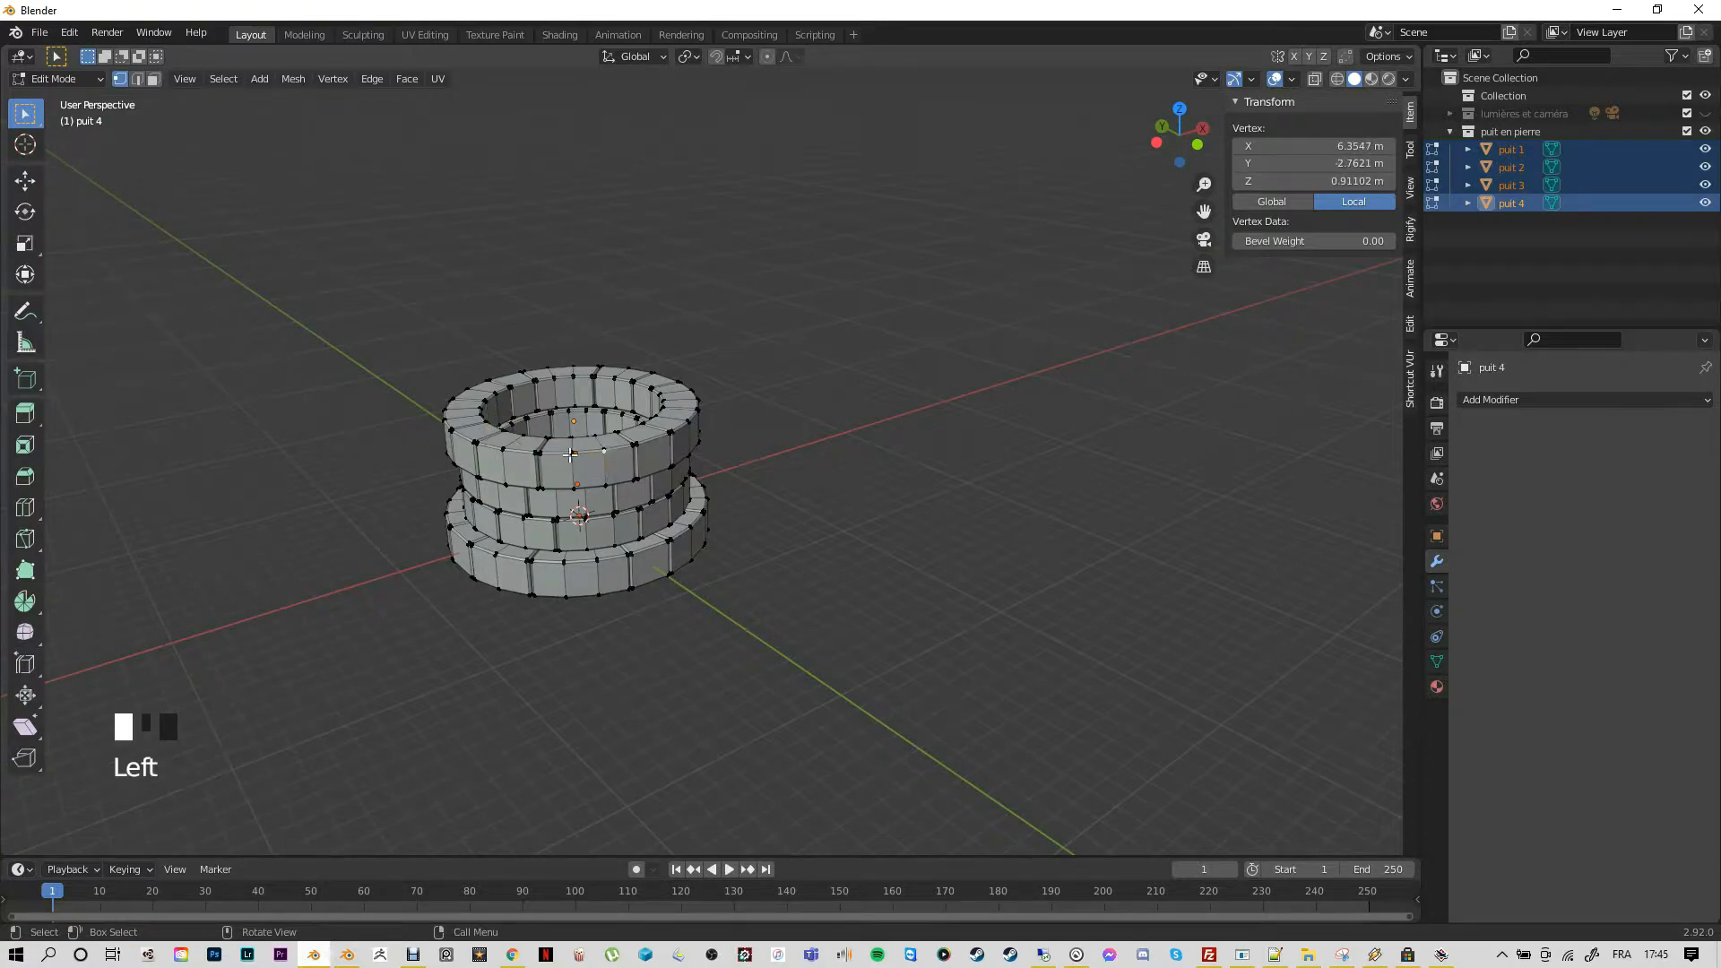
left_click(605, 455, "shift")
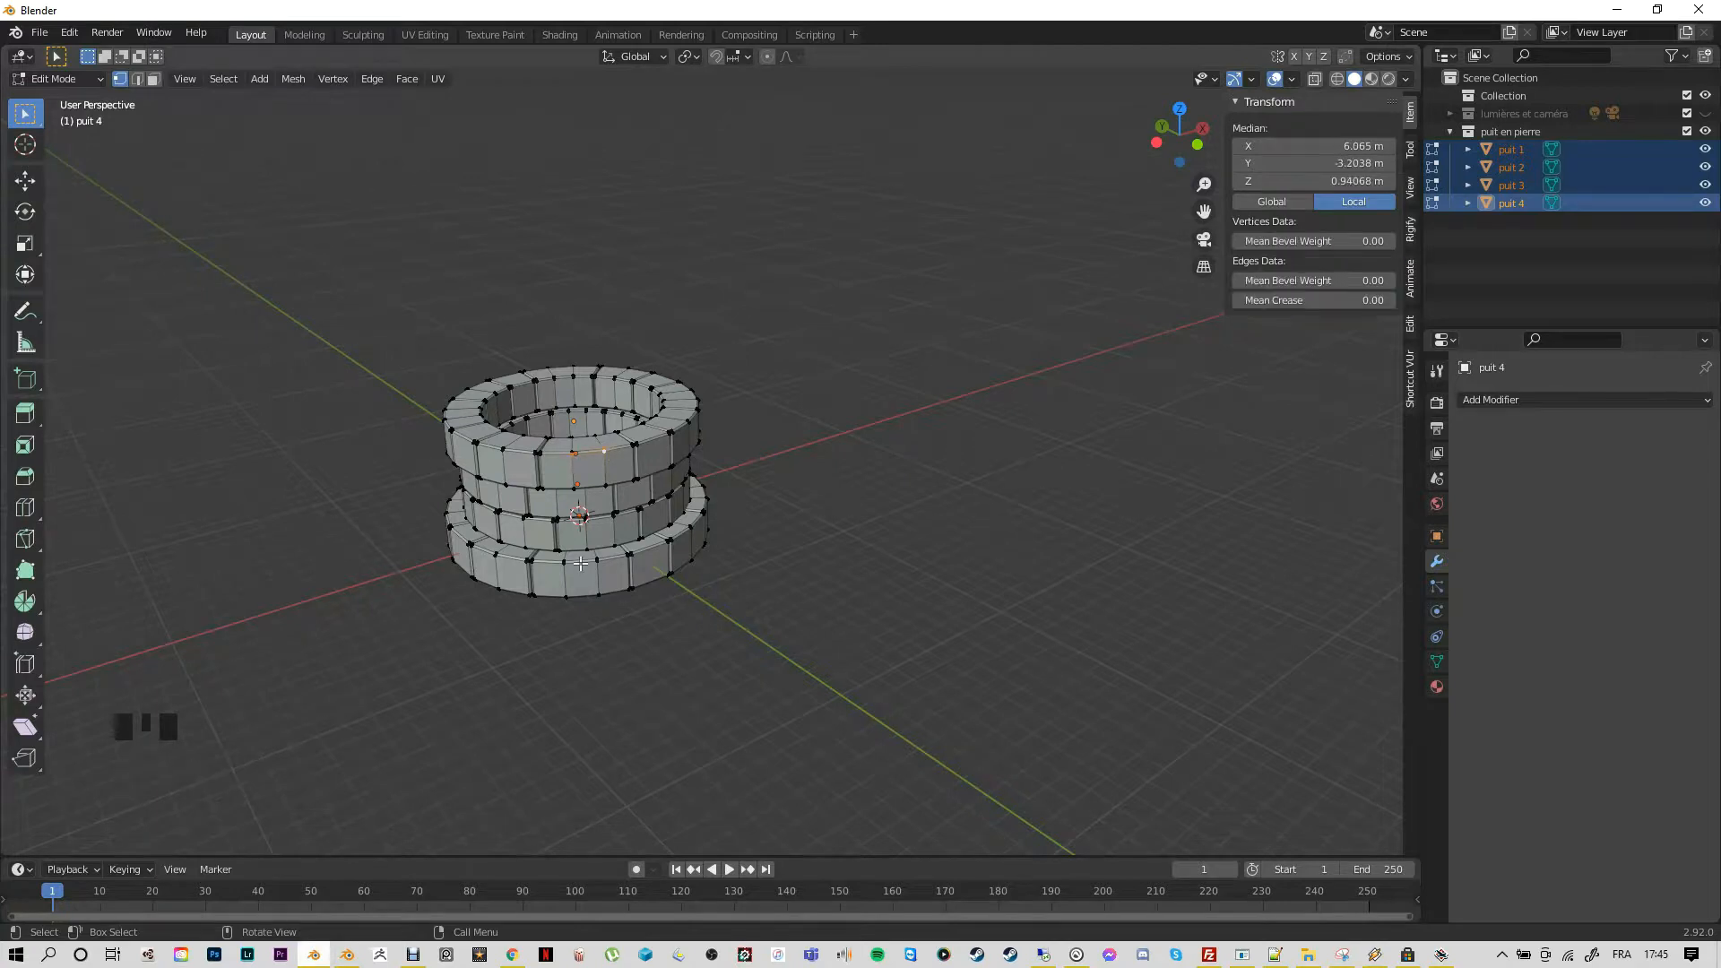
key("g")
key("ctrl+z")
left_click(607, 649)
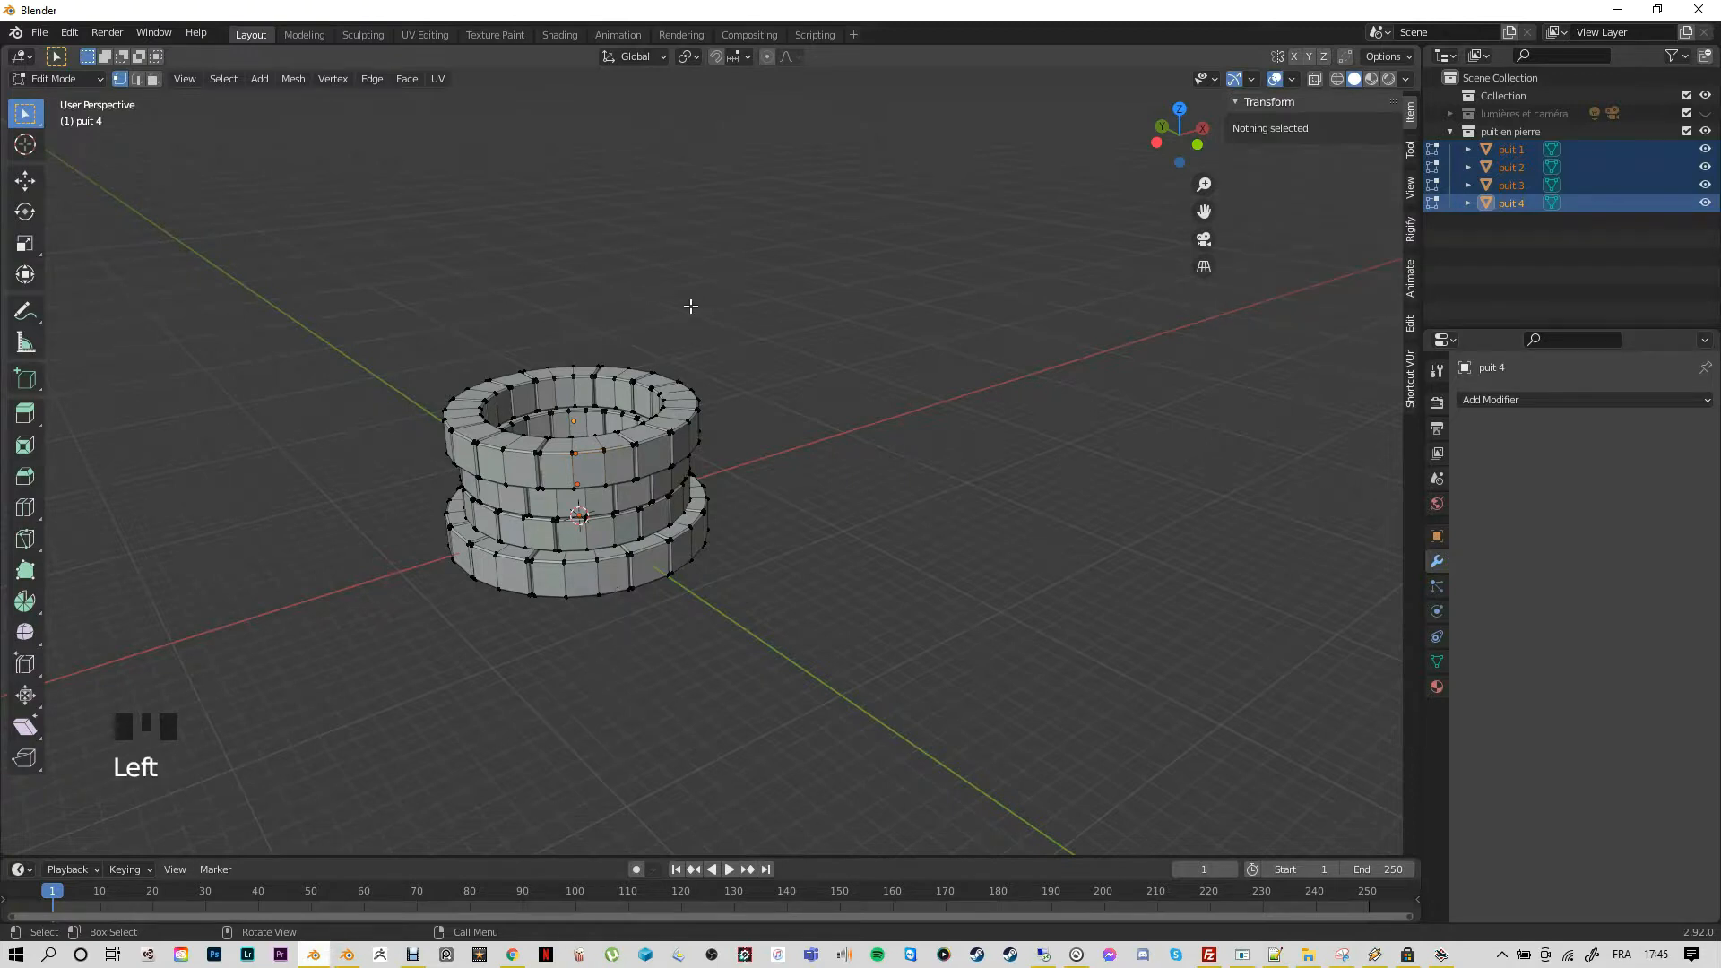
Enable smooth proportional editing and pull one outer rim vertex of the top ring outward and down with a proportional size of 5.56
left_click(604, 451)
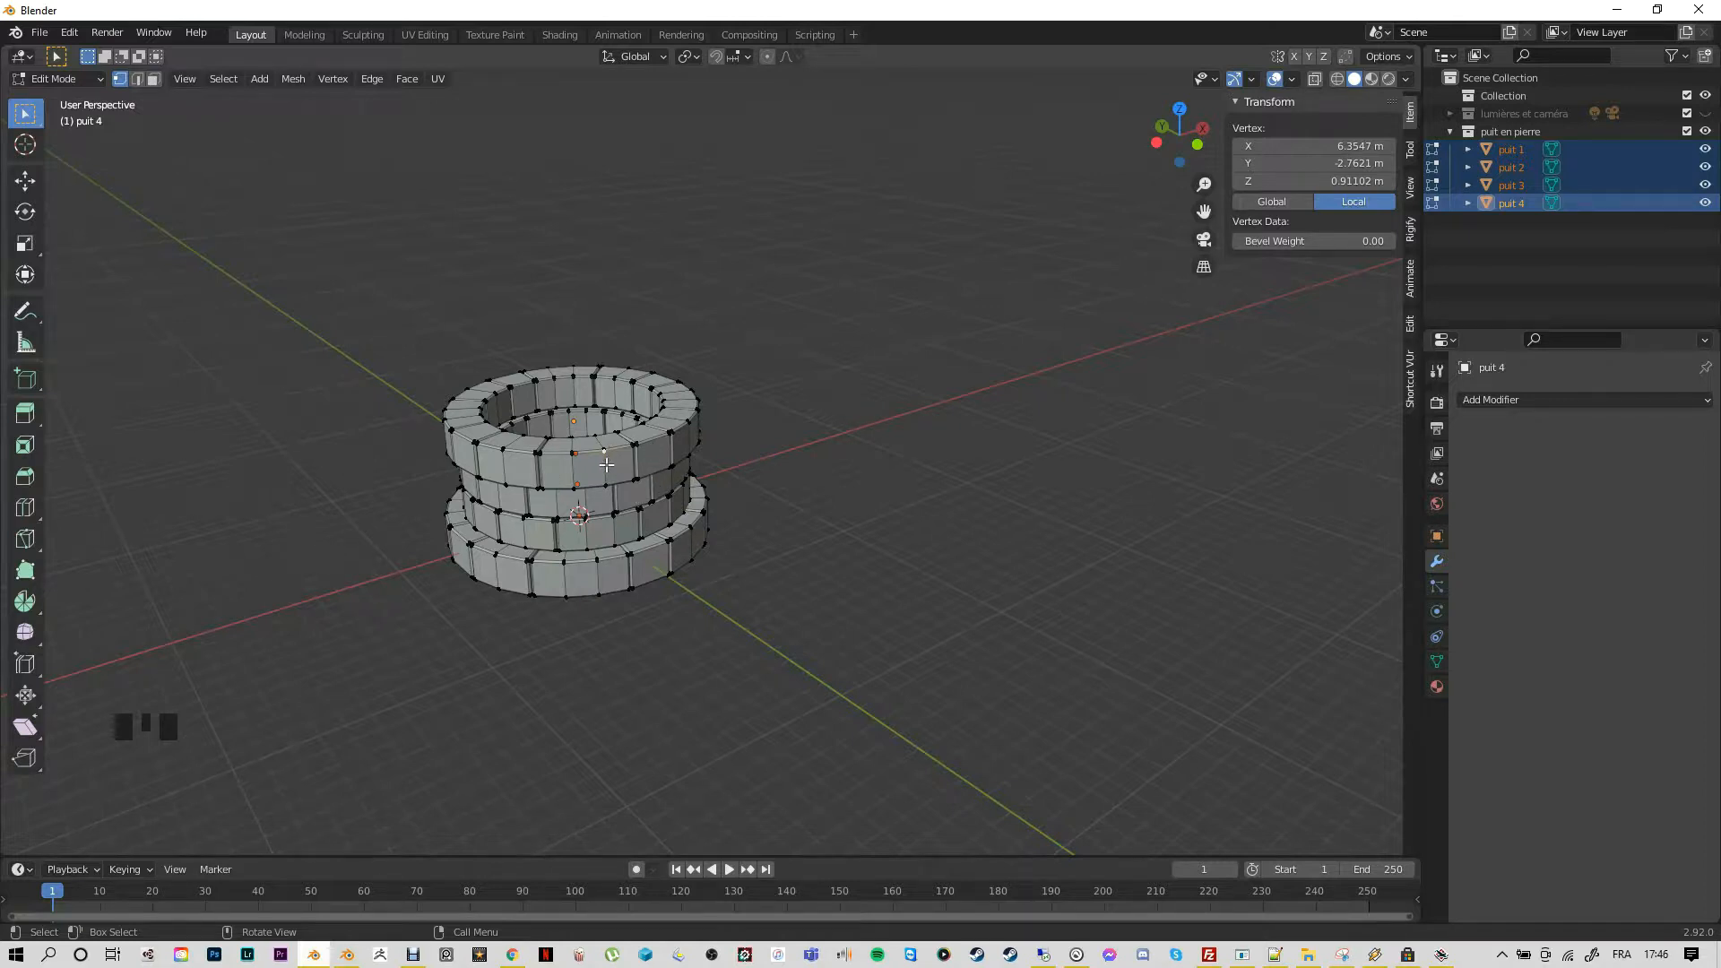
left_click(767, 55)
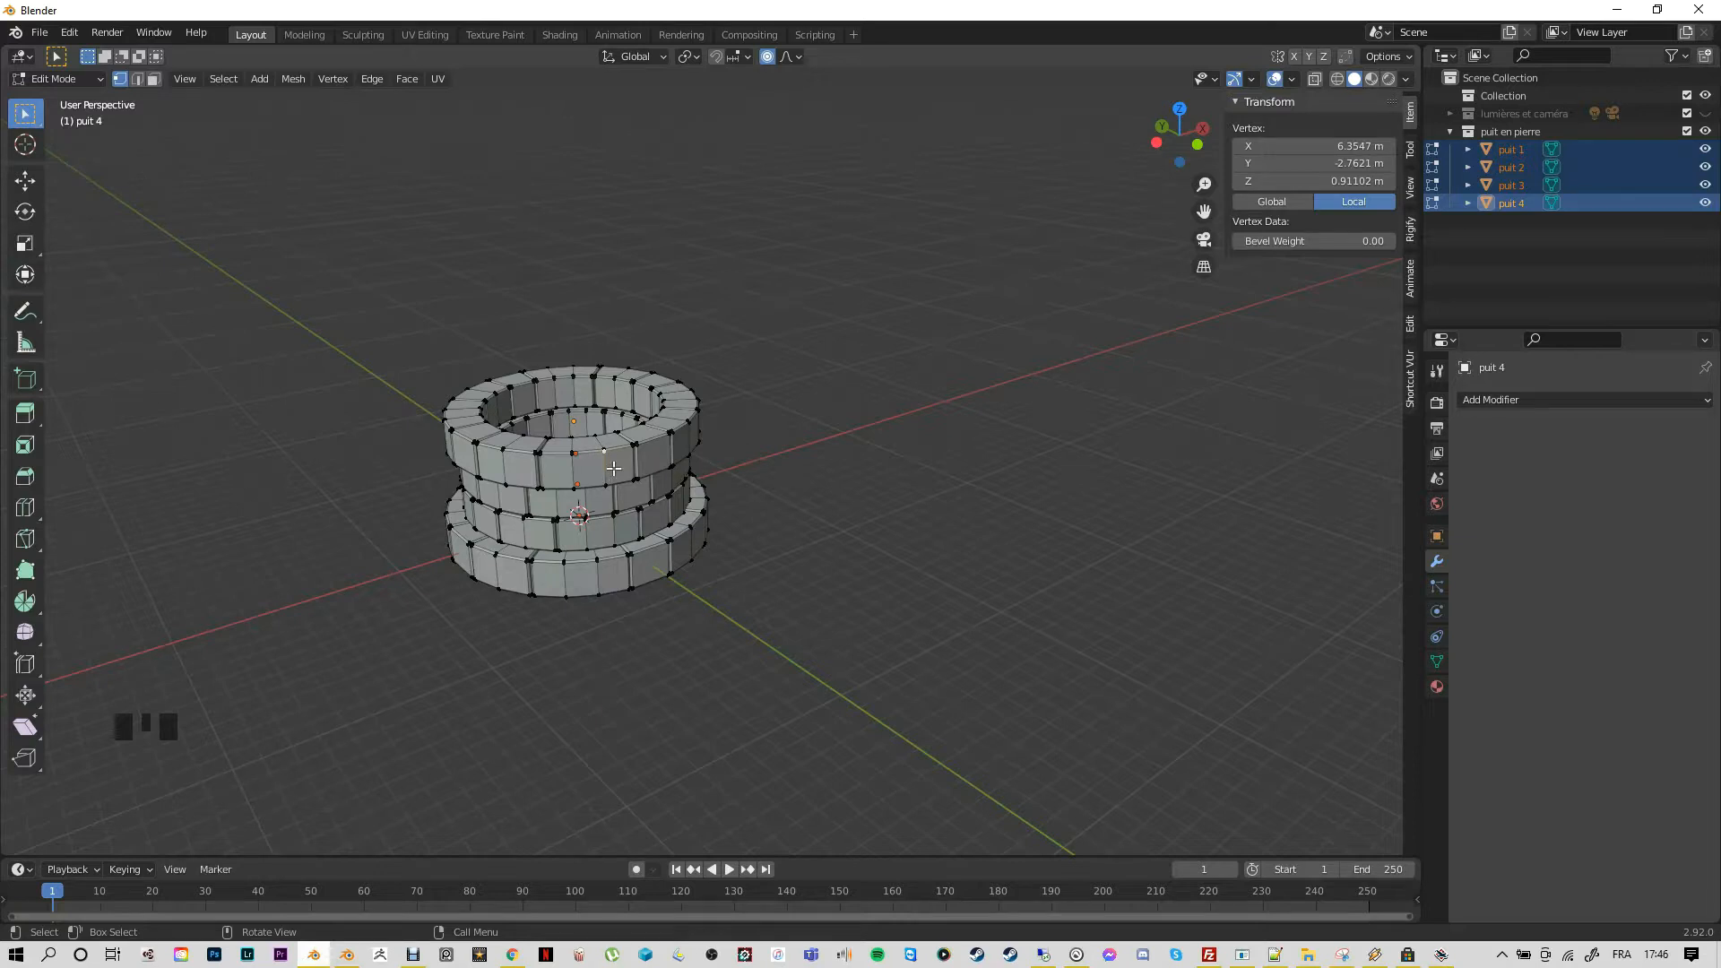
key("g")
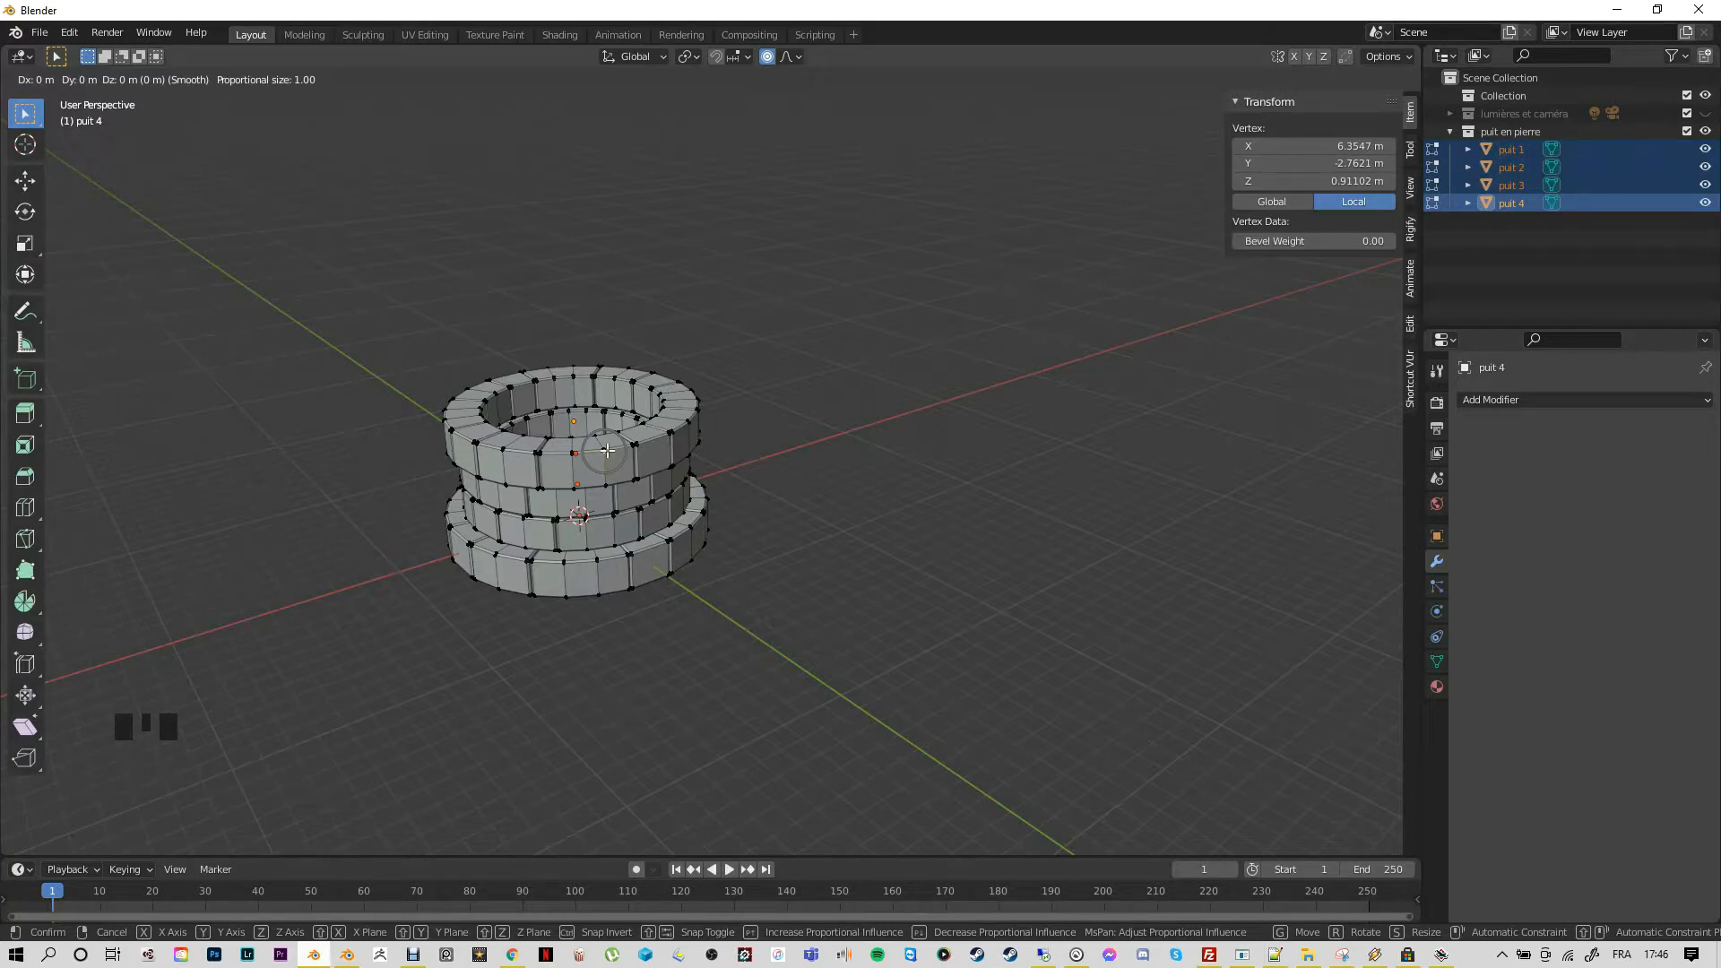
scroll(608, 449, "up", 2)
scroll(608, 450, "down", 14)
scroll(608, 450, "down", 6)
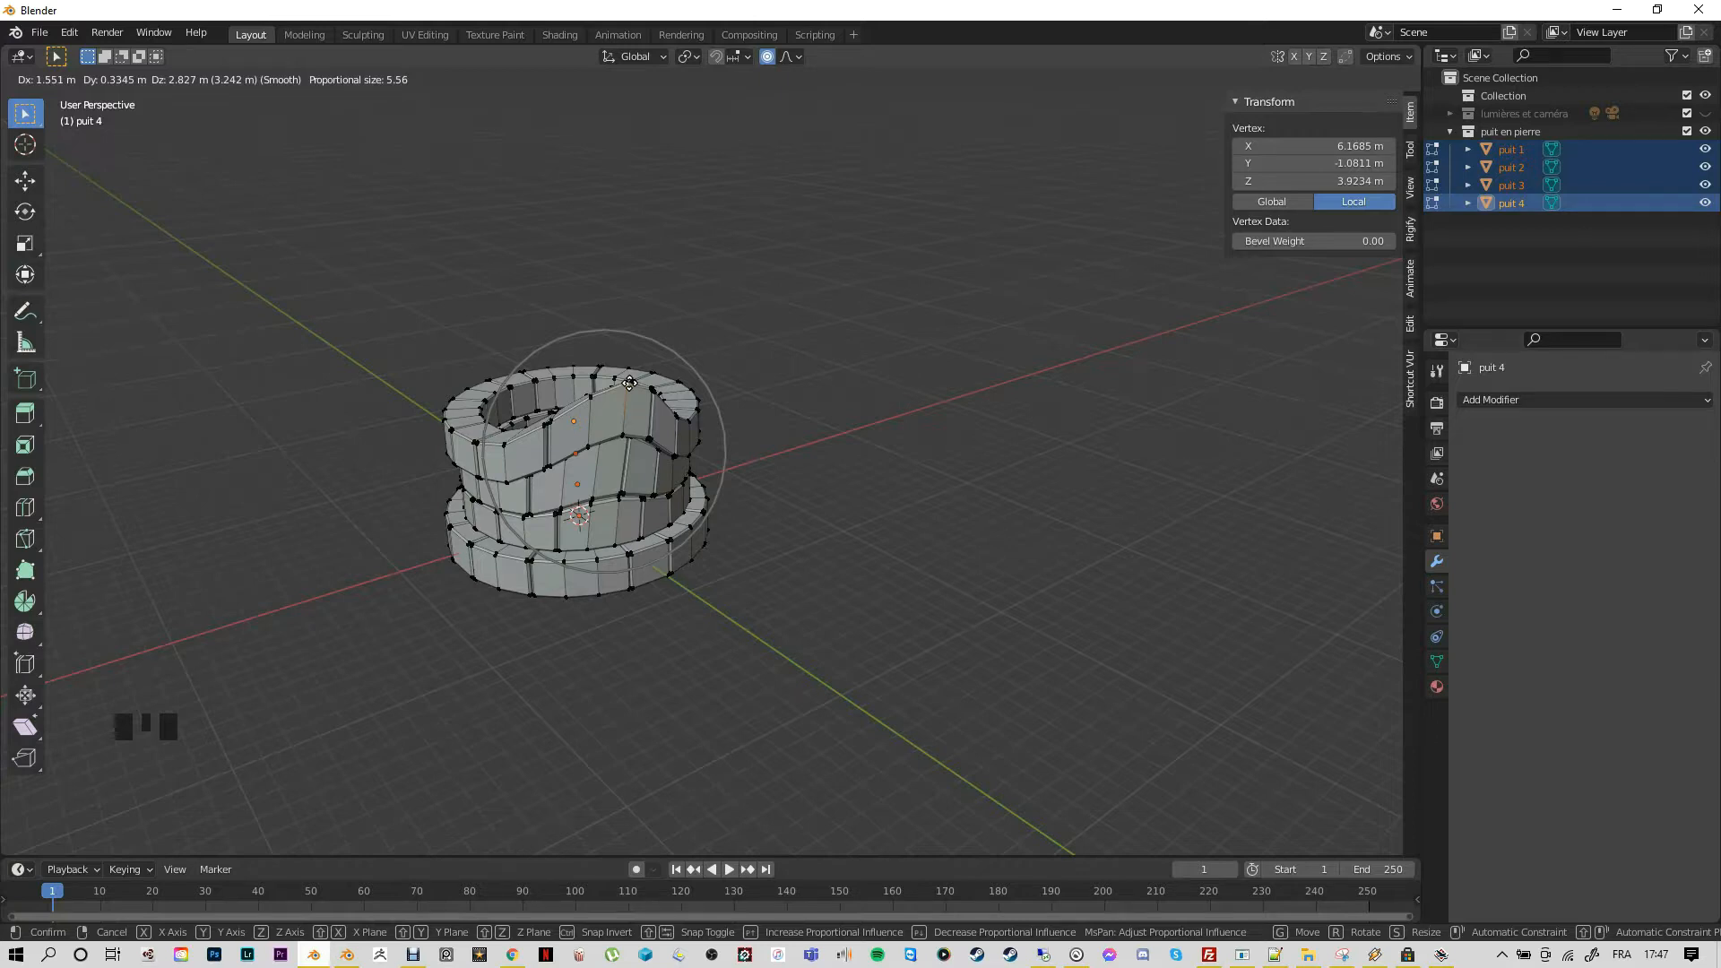
key("Escape")
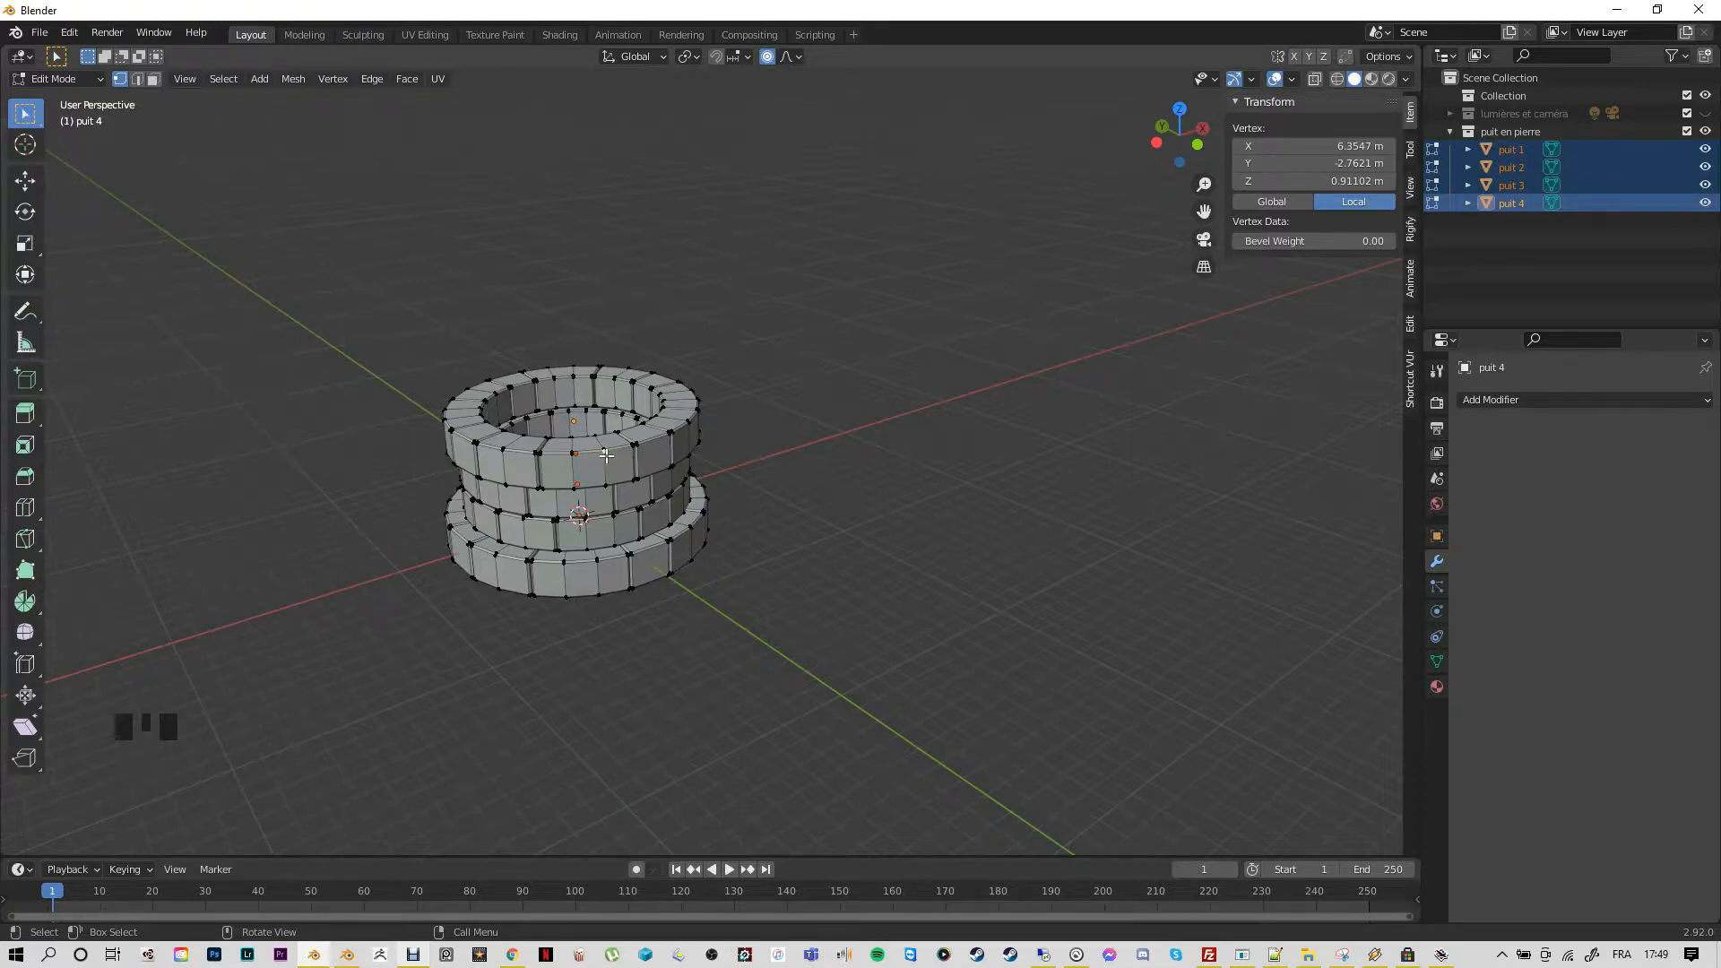
key("g")
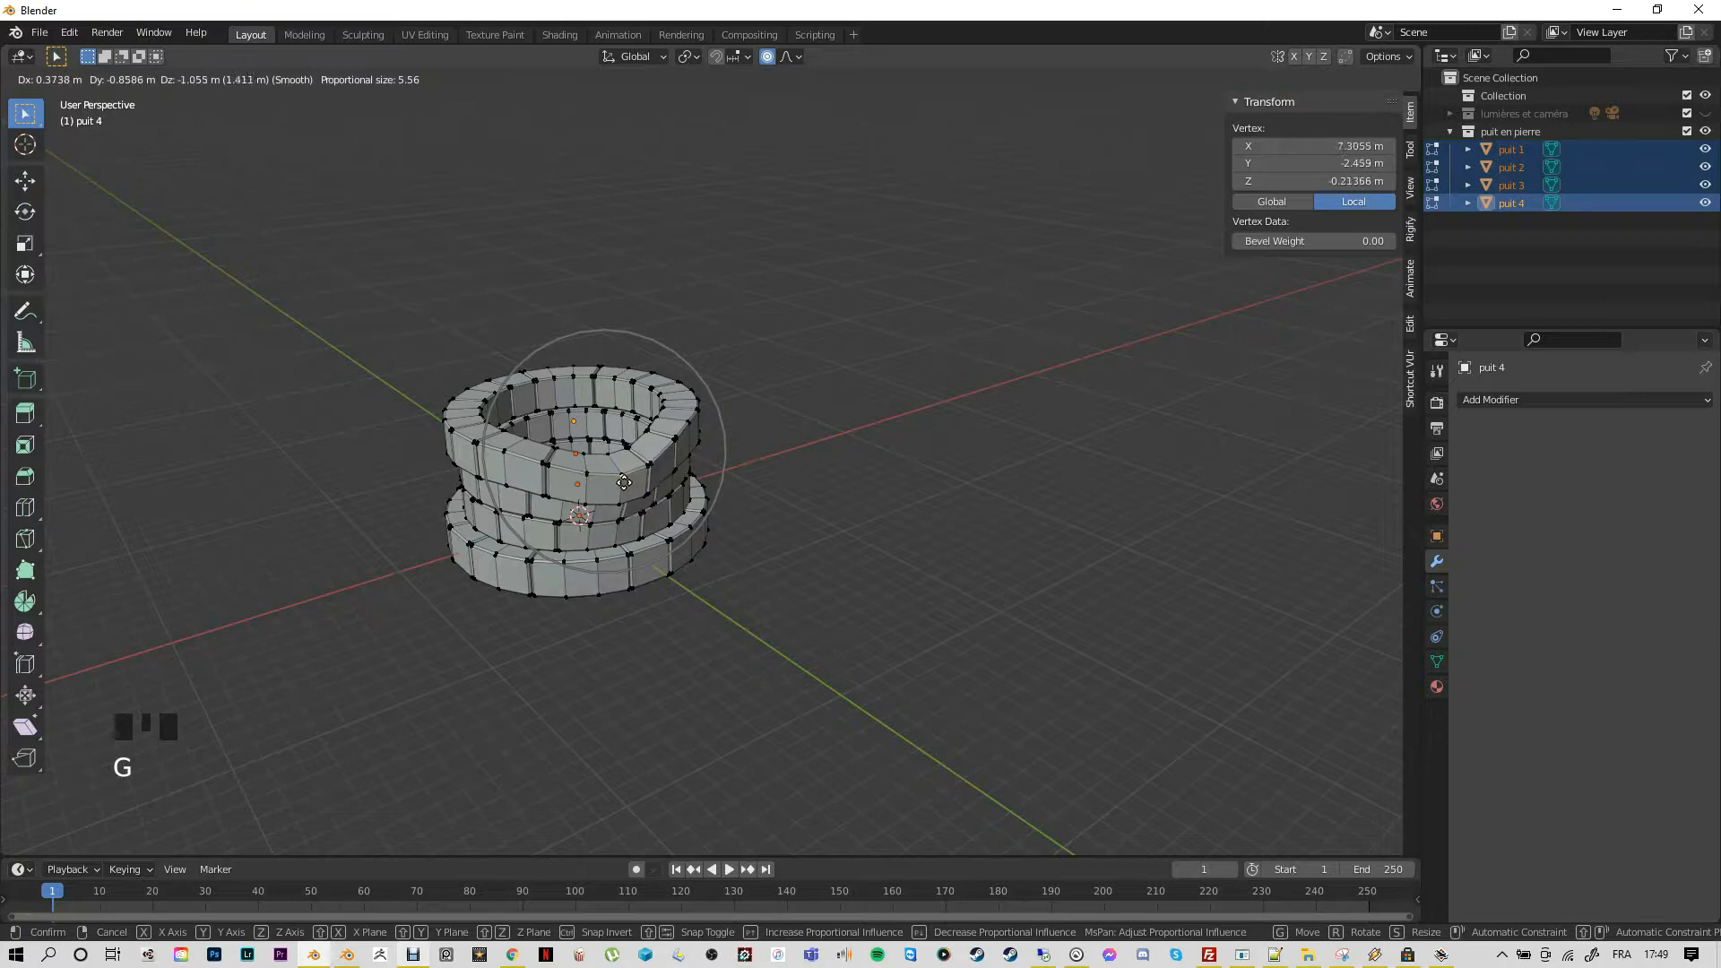
left_click(624, 484)
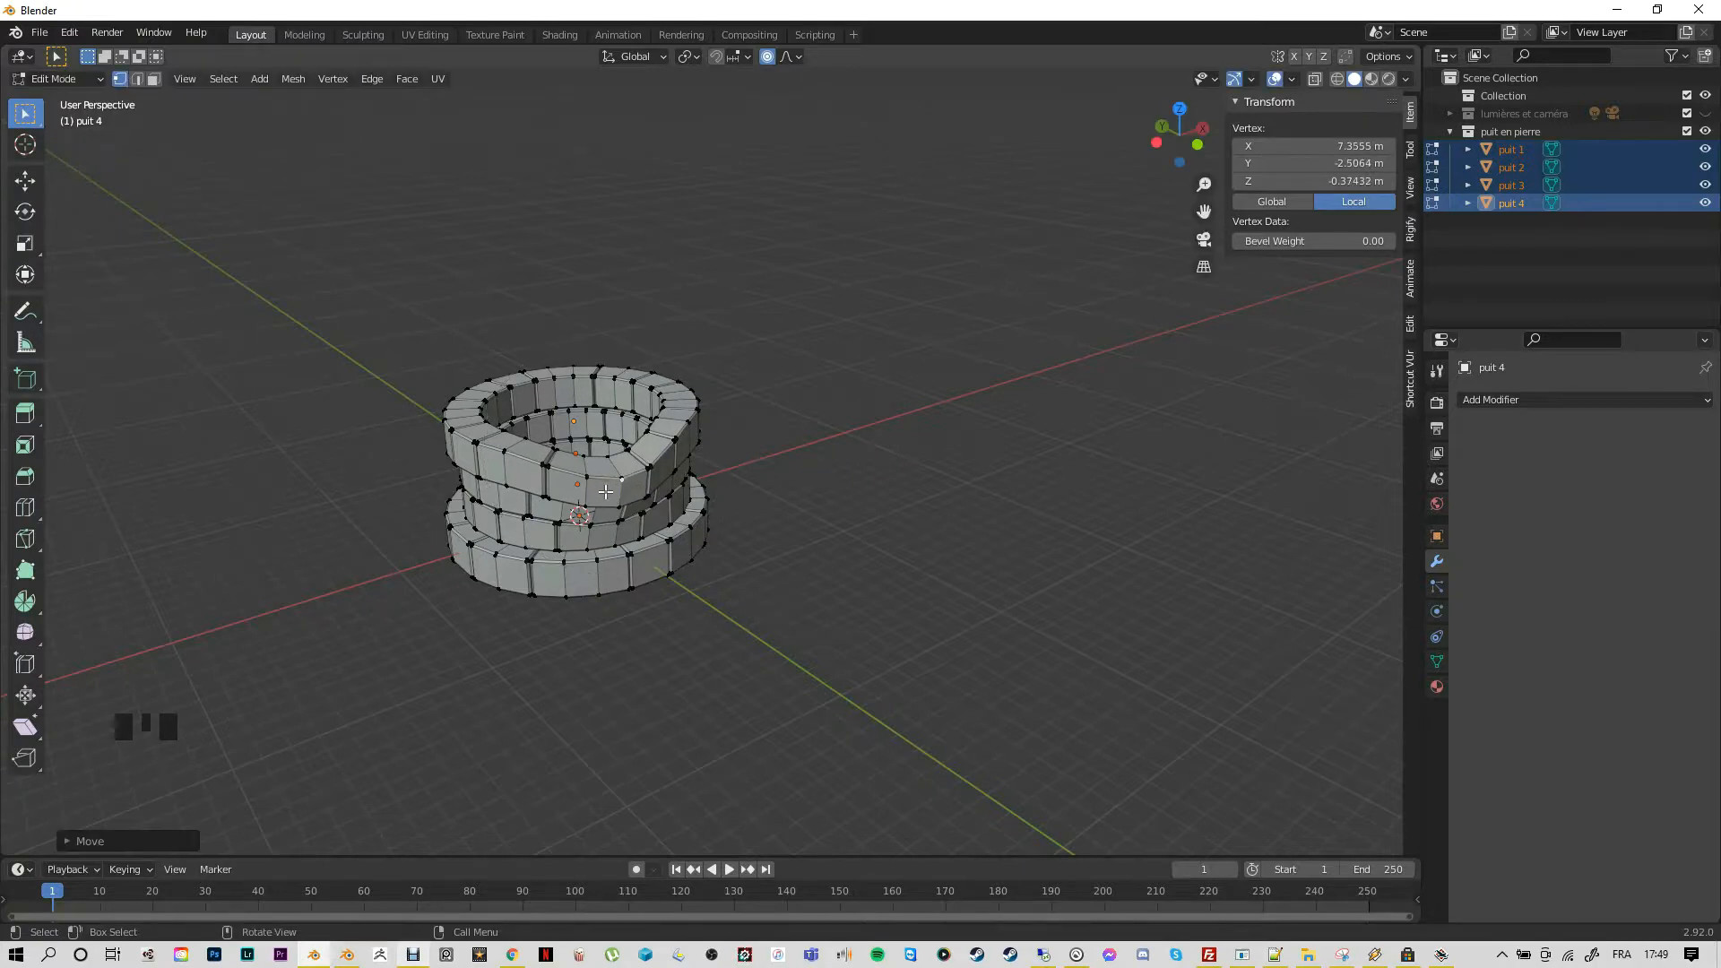
Undo the last pull and move the same outer rim vertex about 0.13 m, mostly downward, with a proportional size of 1.10
key("ctrl")
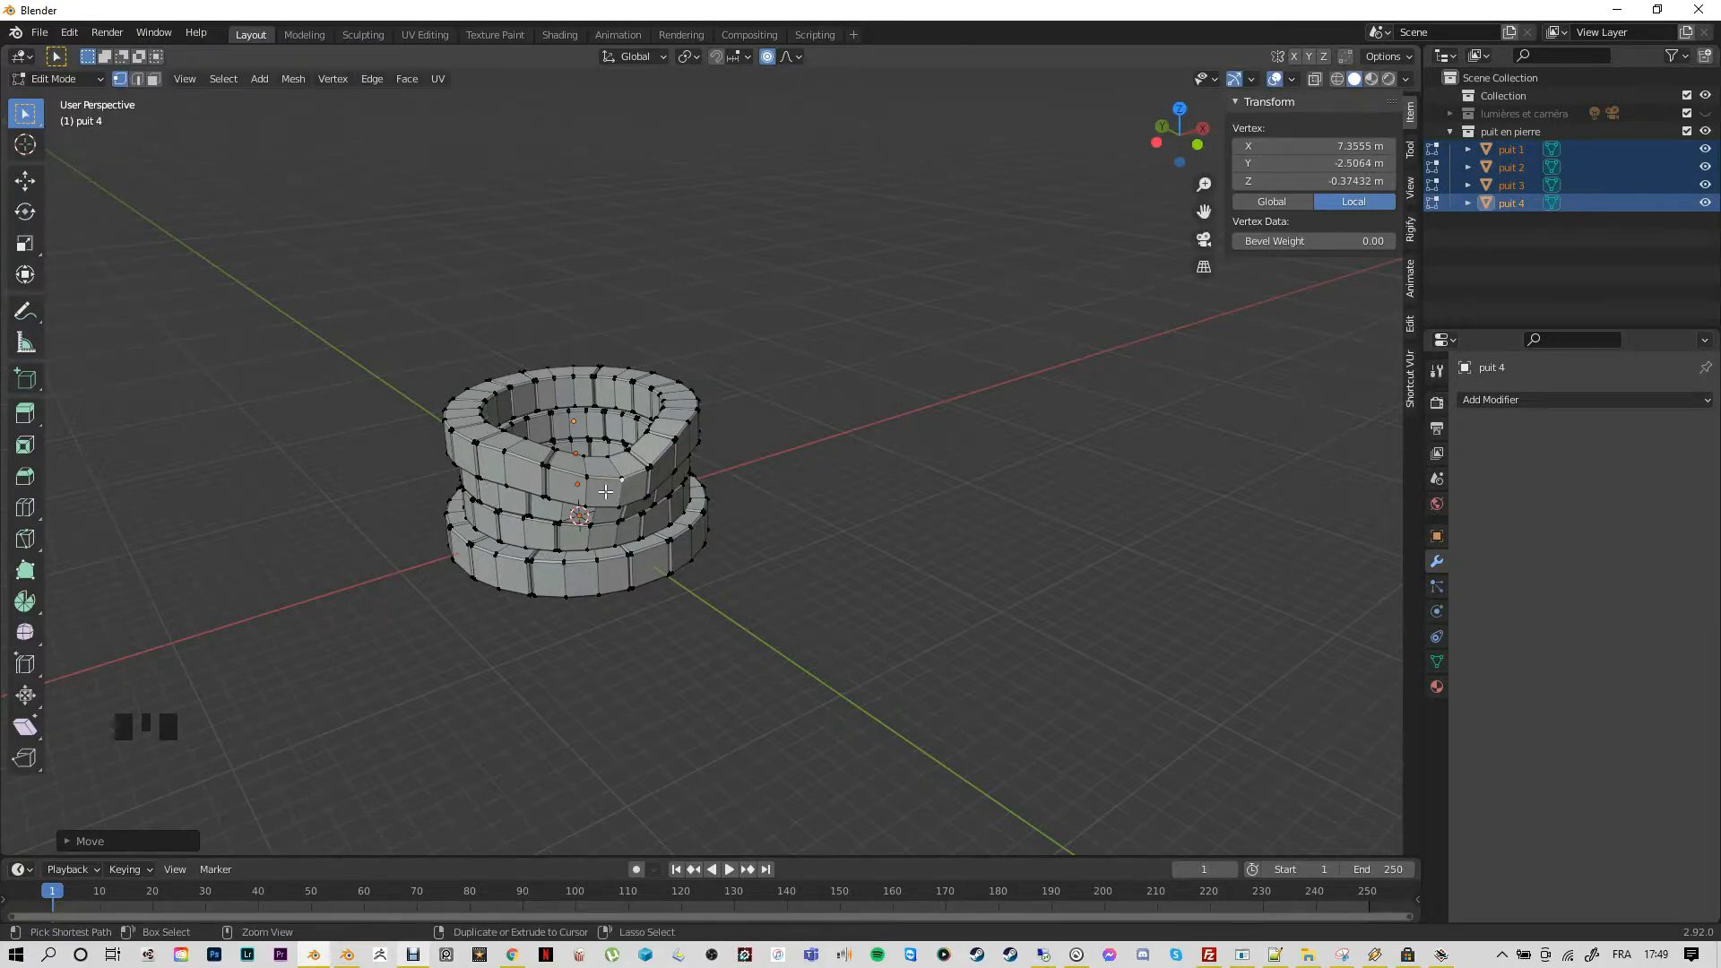
key("ctrl+z")
key("g")
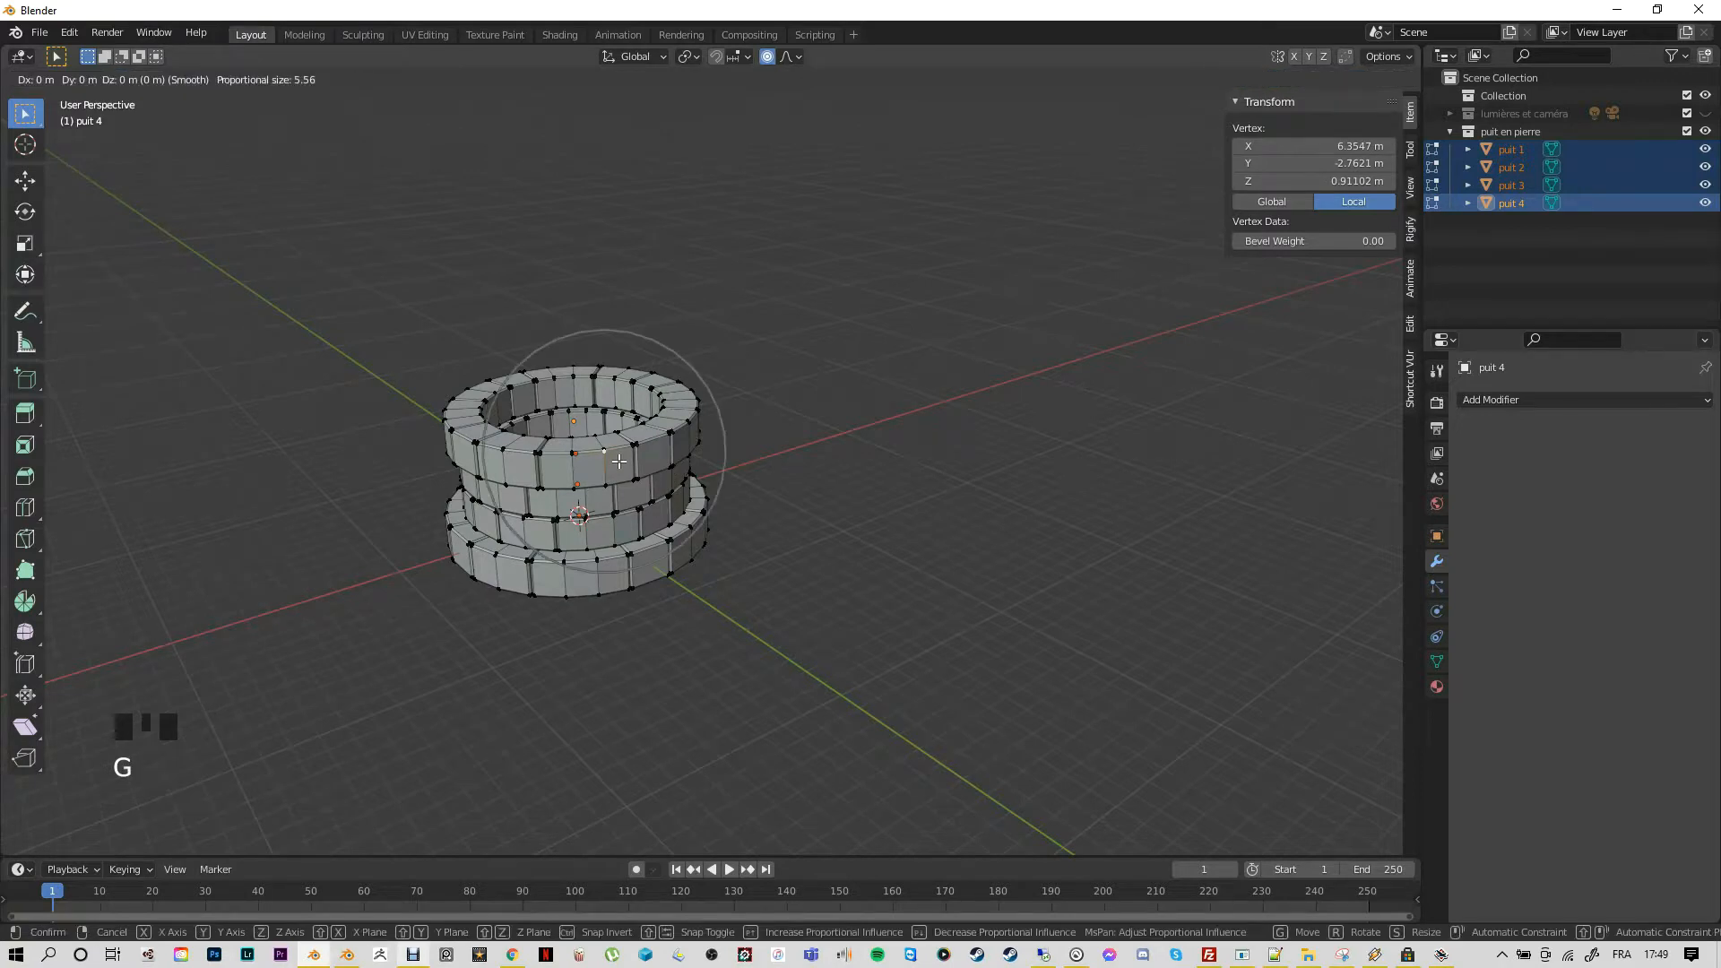
scroll(619, 461, "up", 10)
scroll(619, 462, "up", 7)
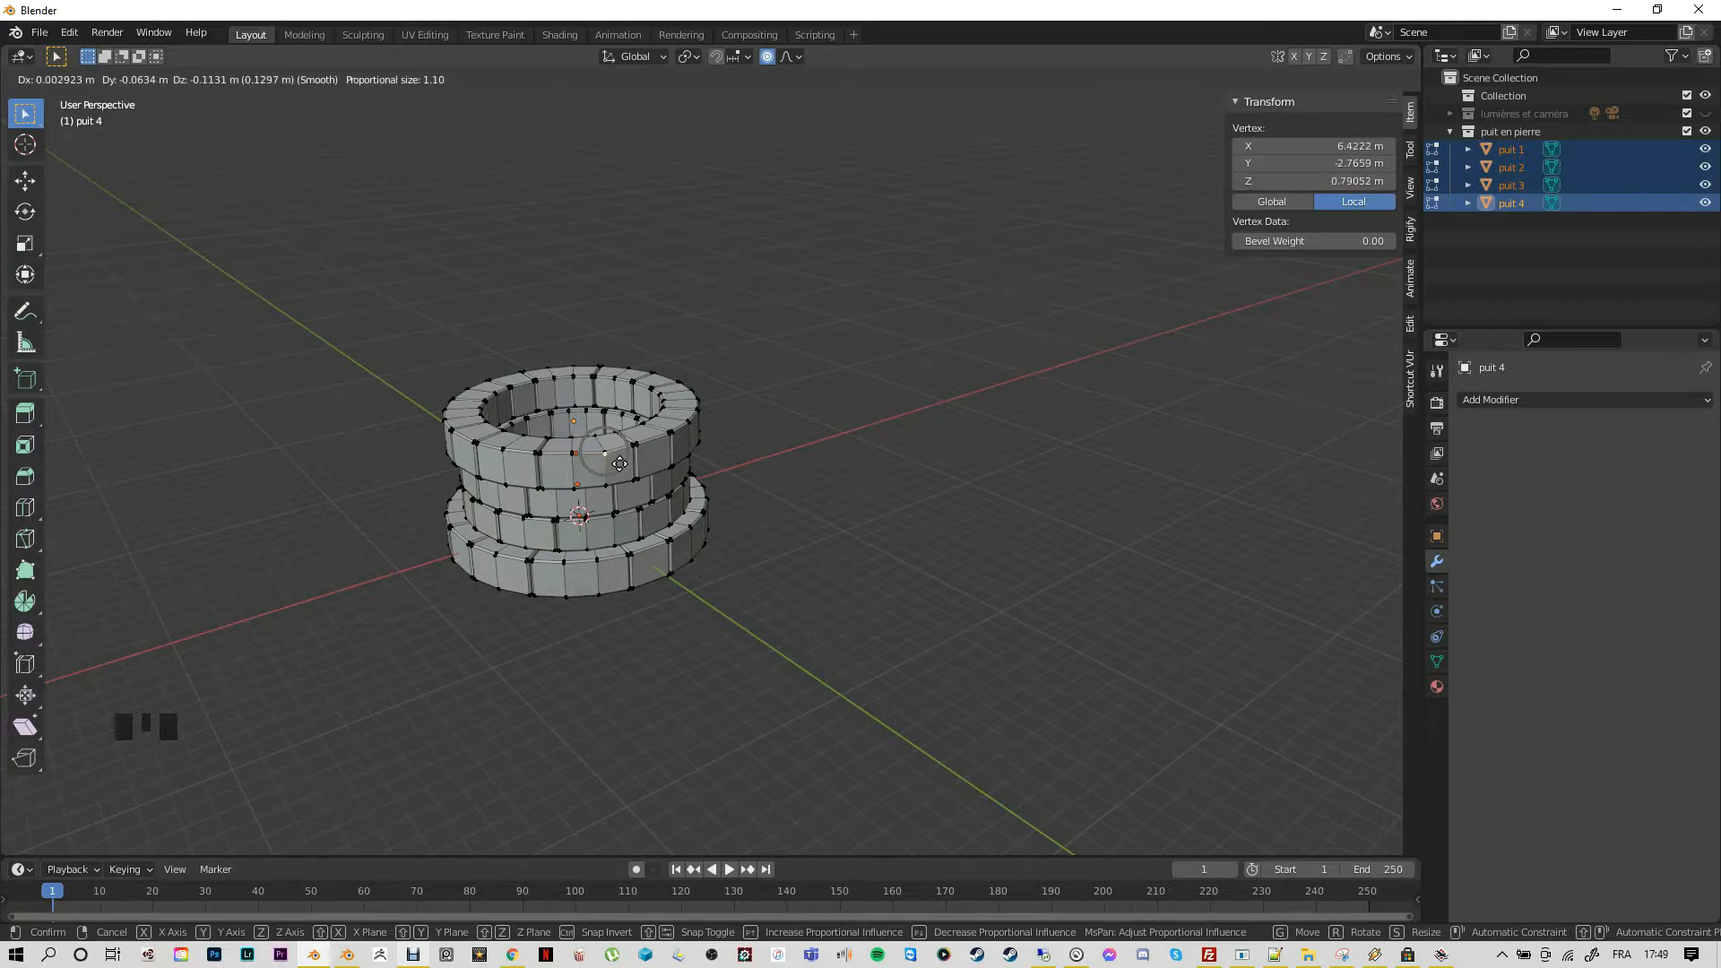
left_click(619, 464)
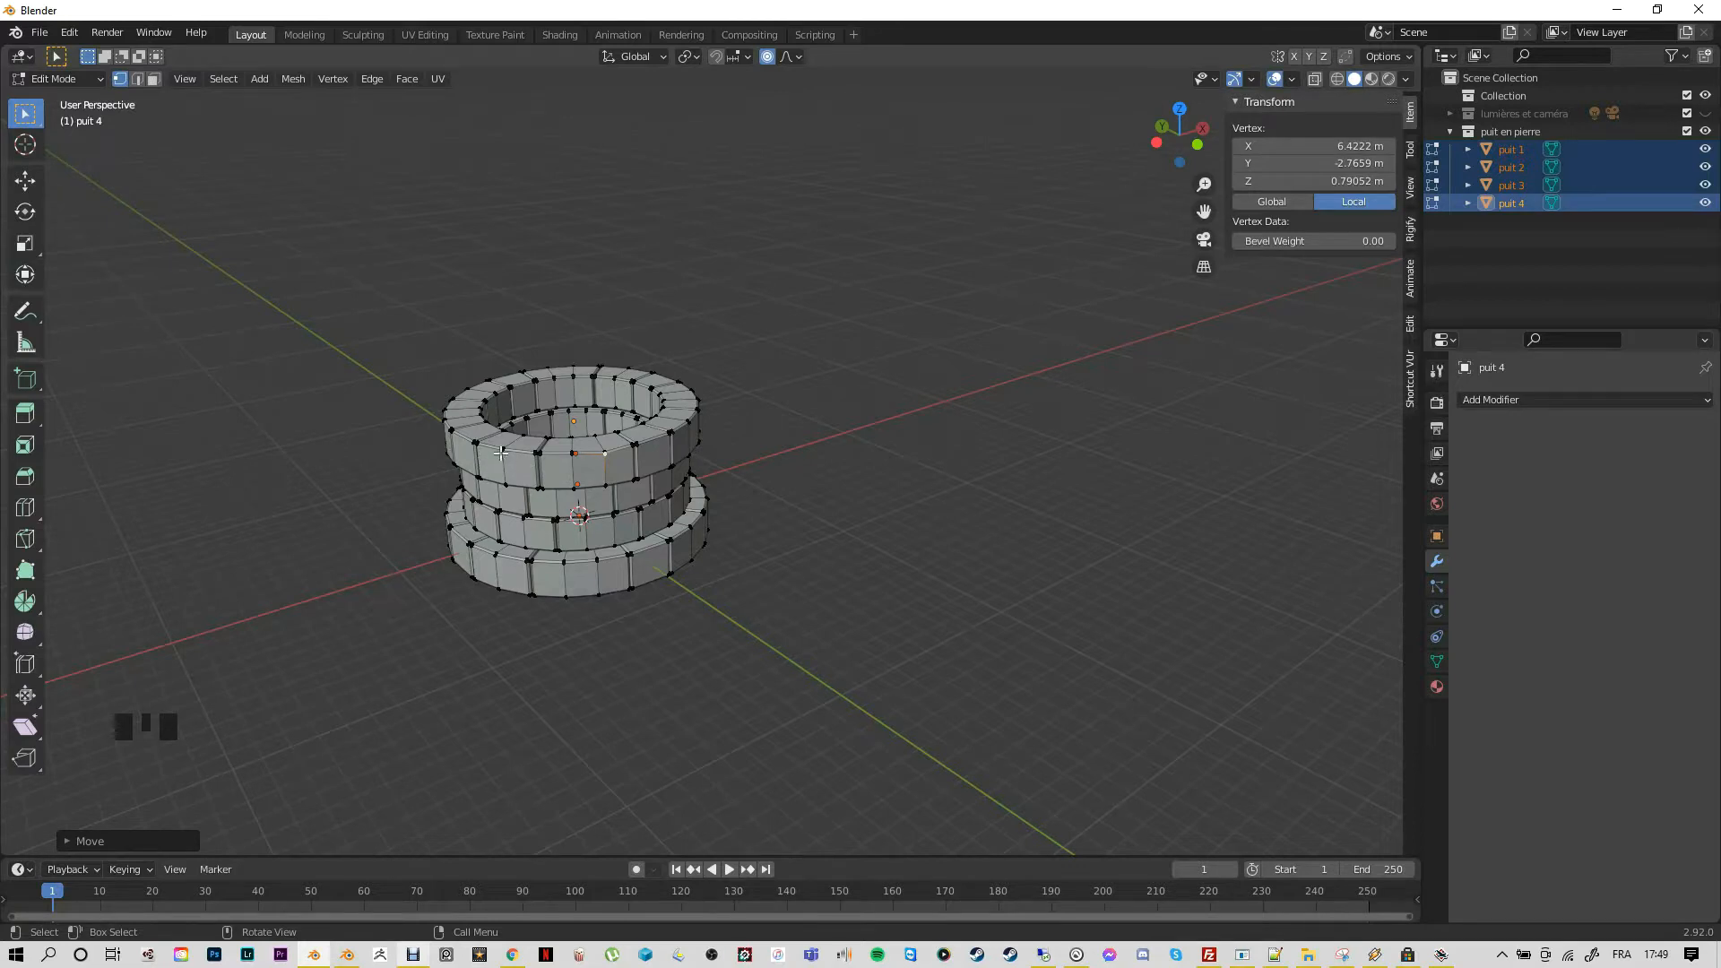
Move two more outer rim vertices of the top ring one at a time, each slightly inward and up
left_click(502, 448)
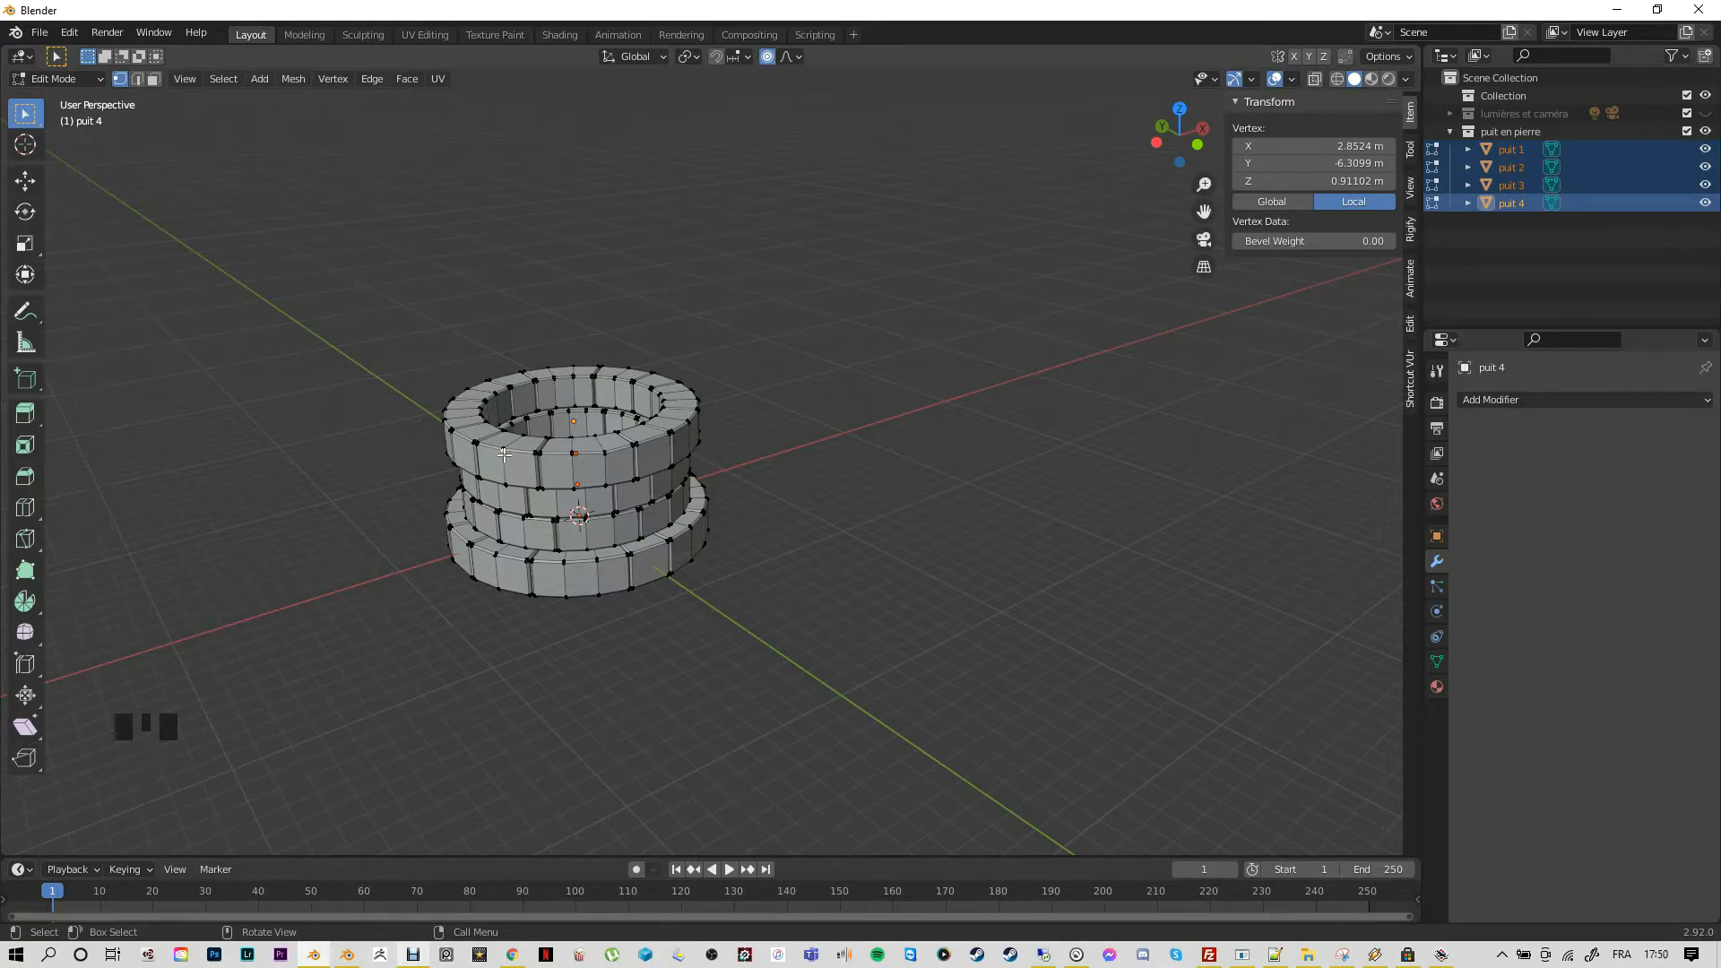
key("g")
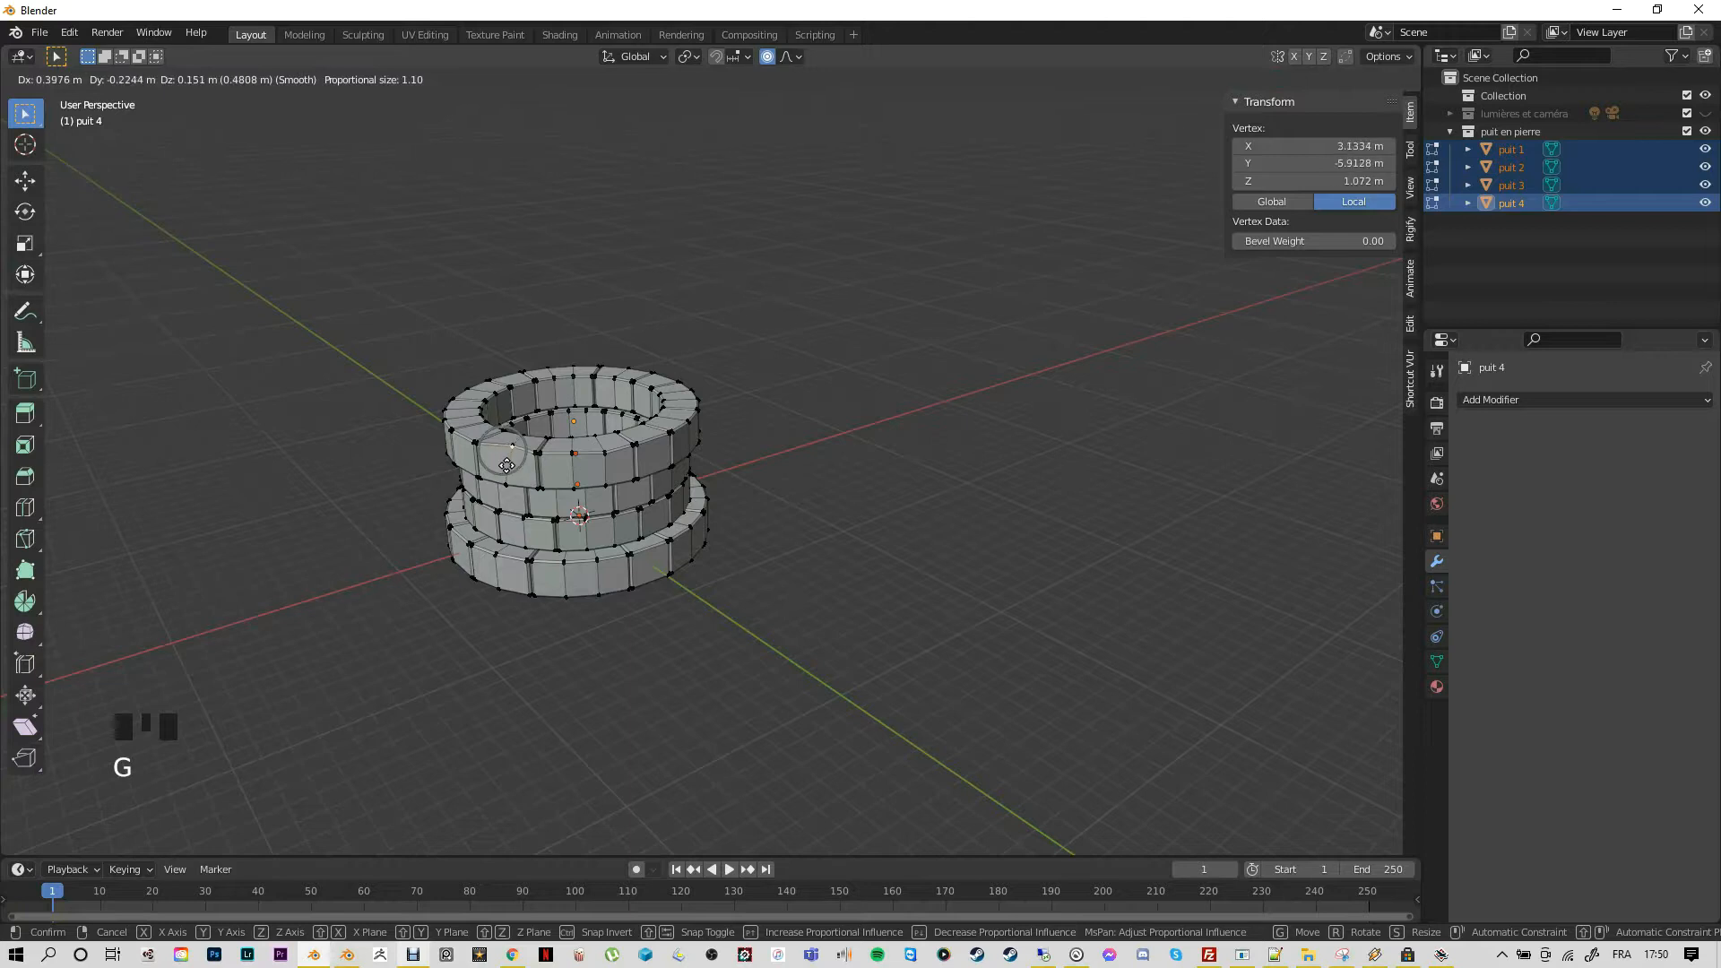
left_click(462, 473)
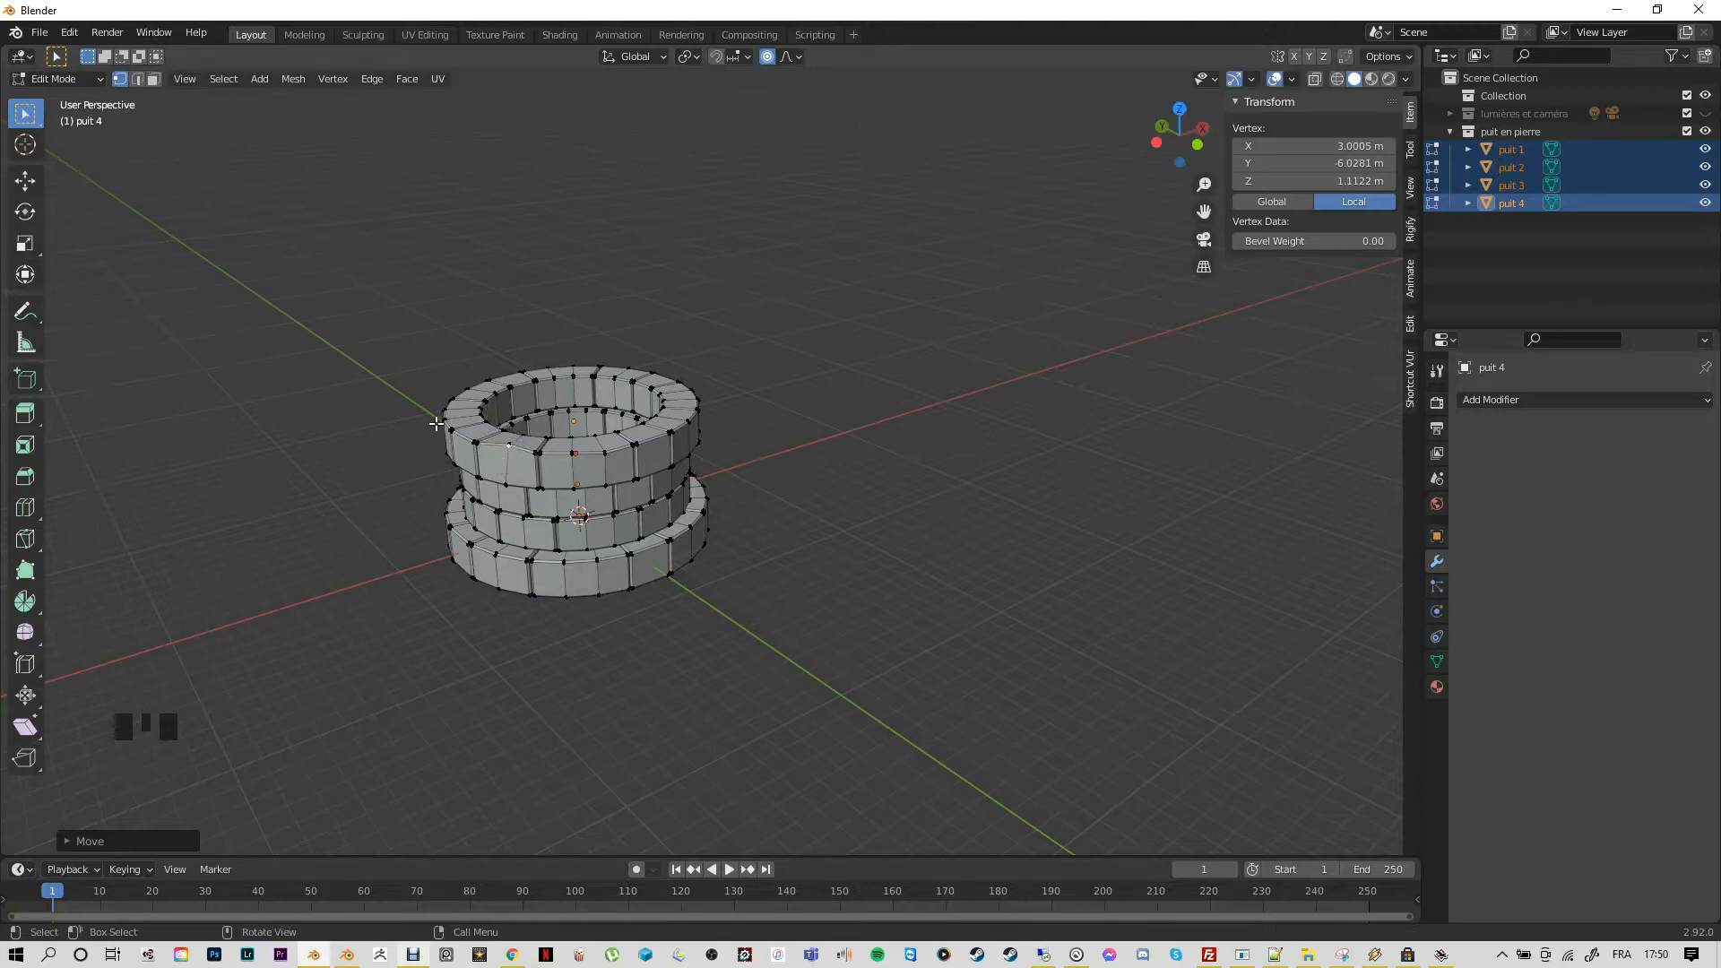
left_click(451, 441)
key("g")
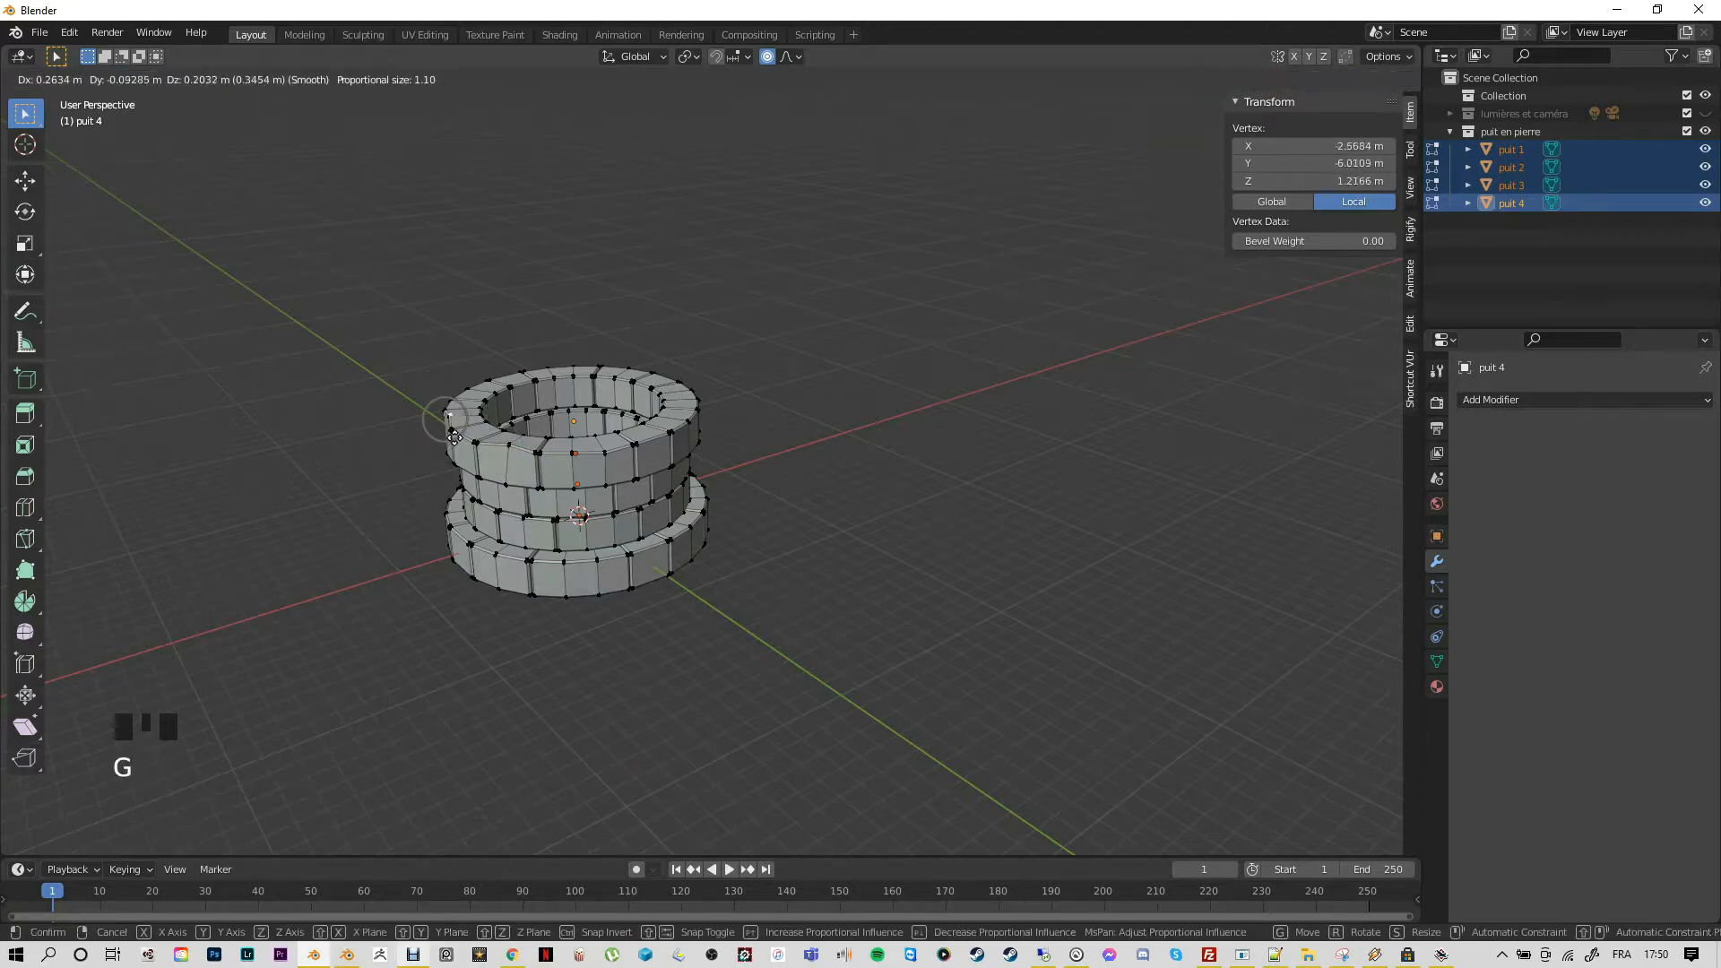
left_click(458, 439)
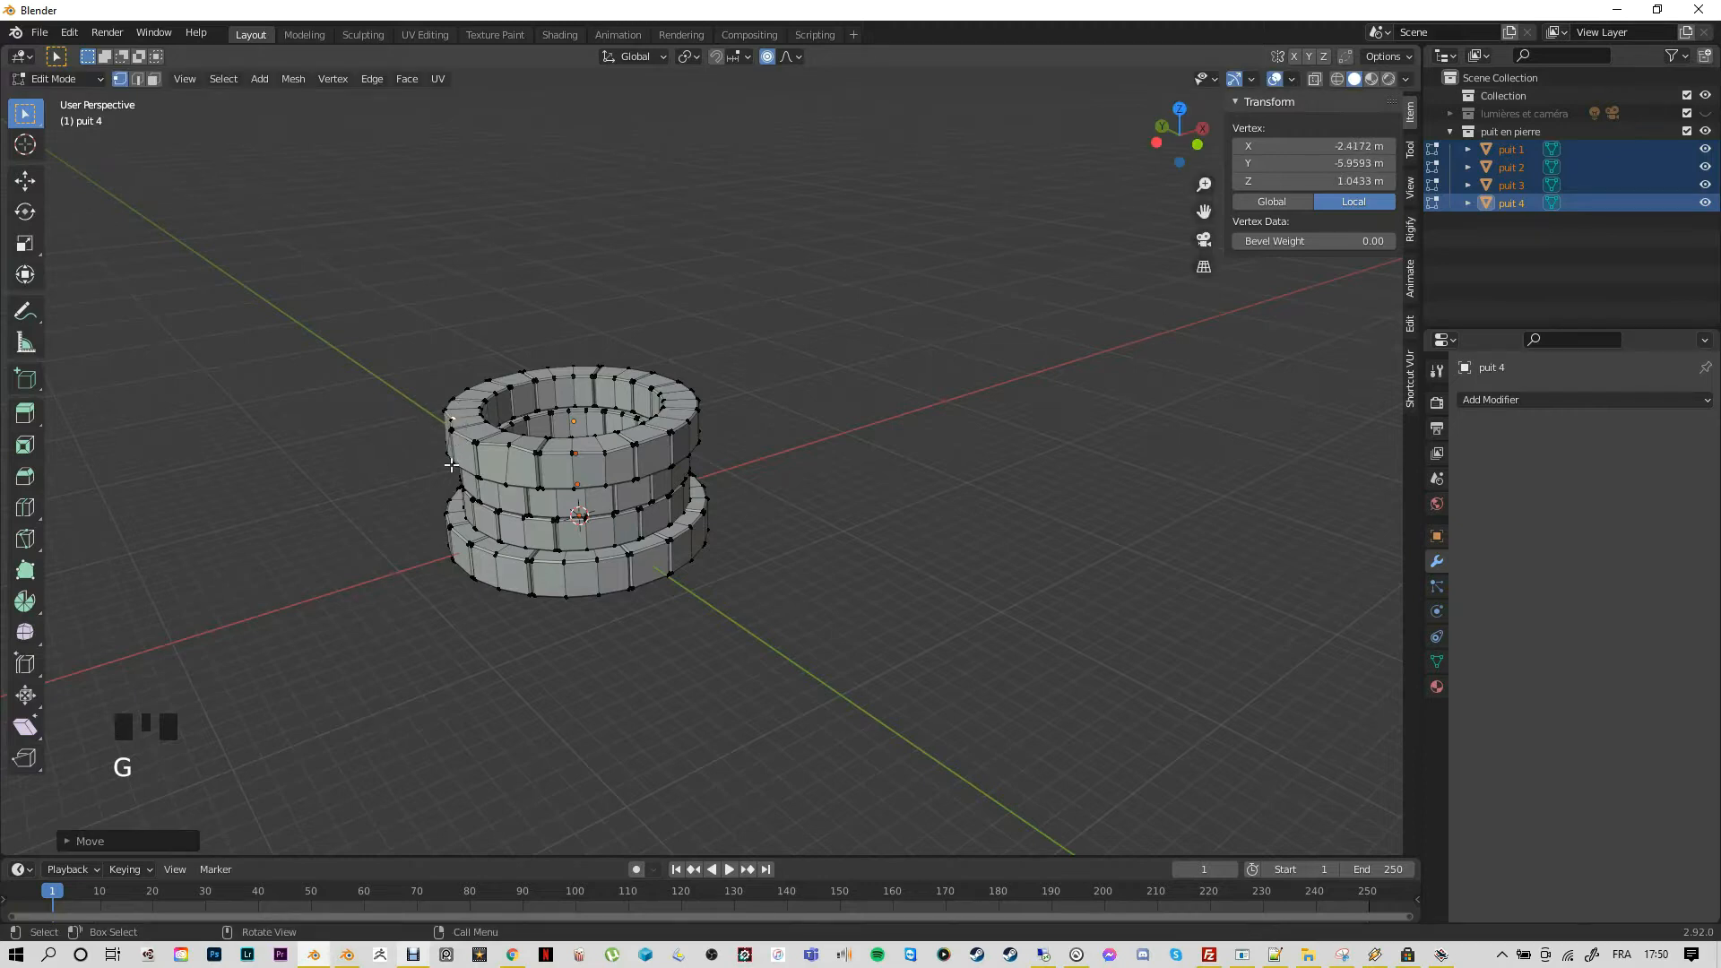
On another side of the top ring, lower one outer rim vertex by about 0.4 m and slightly lower one inner rim vertex
middle_click_drag(513, 435, 484, 506)
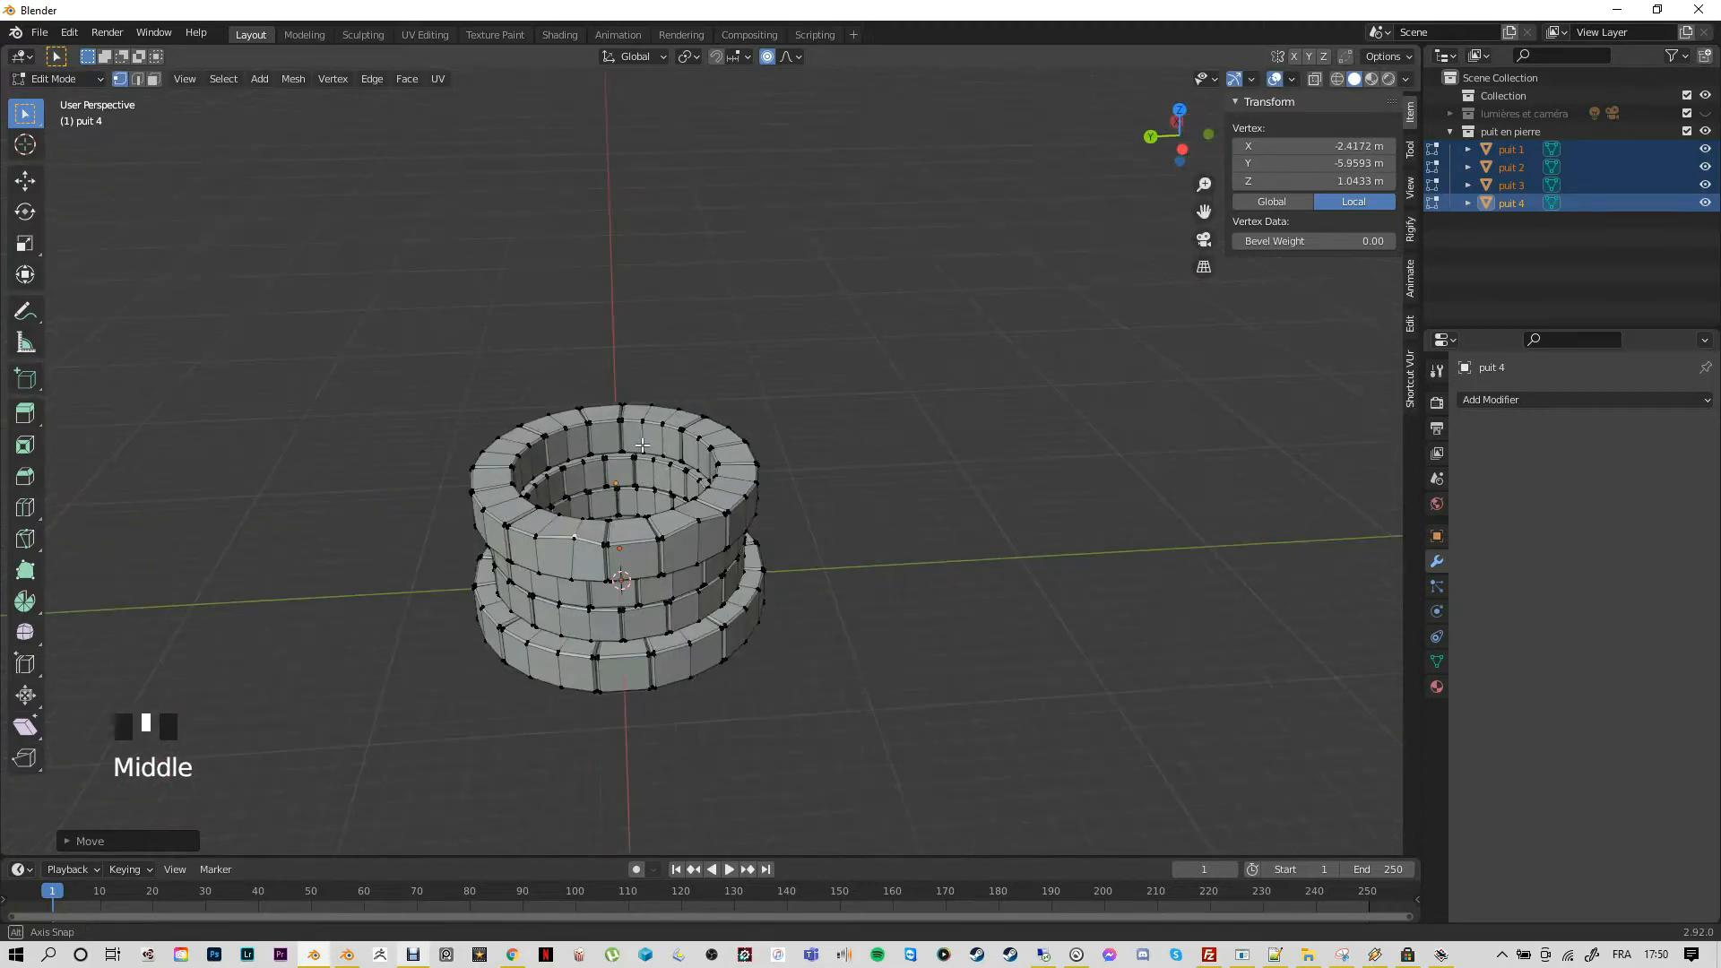
left_click(478, 536)
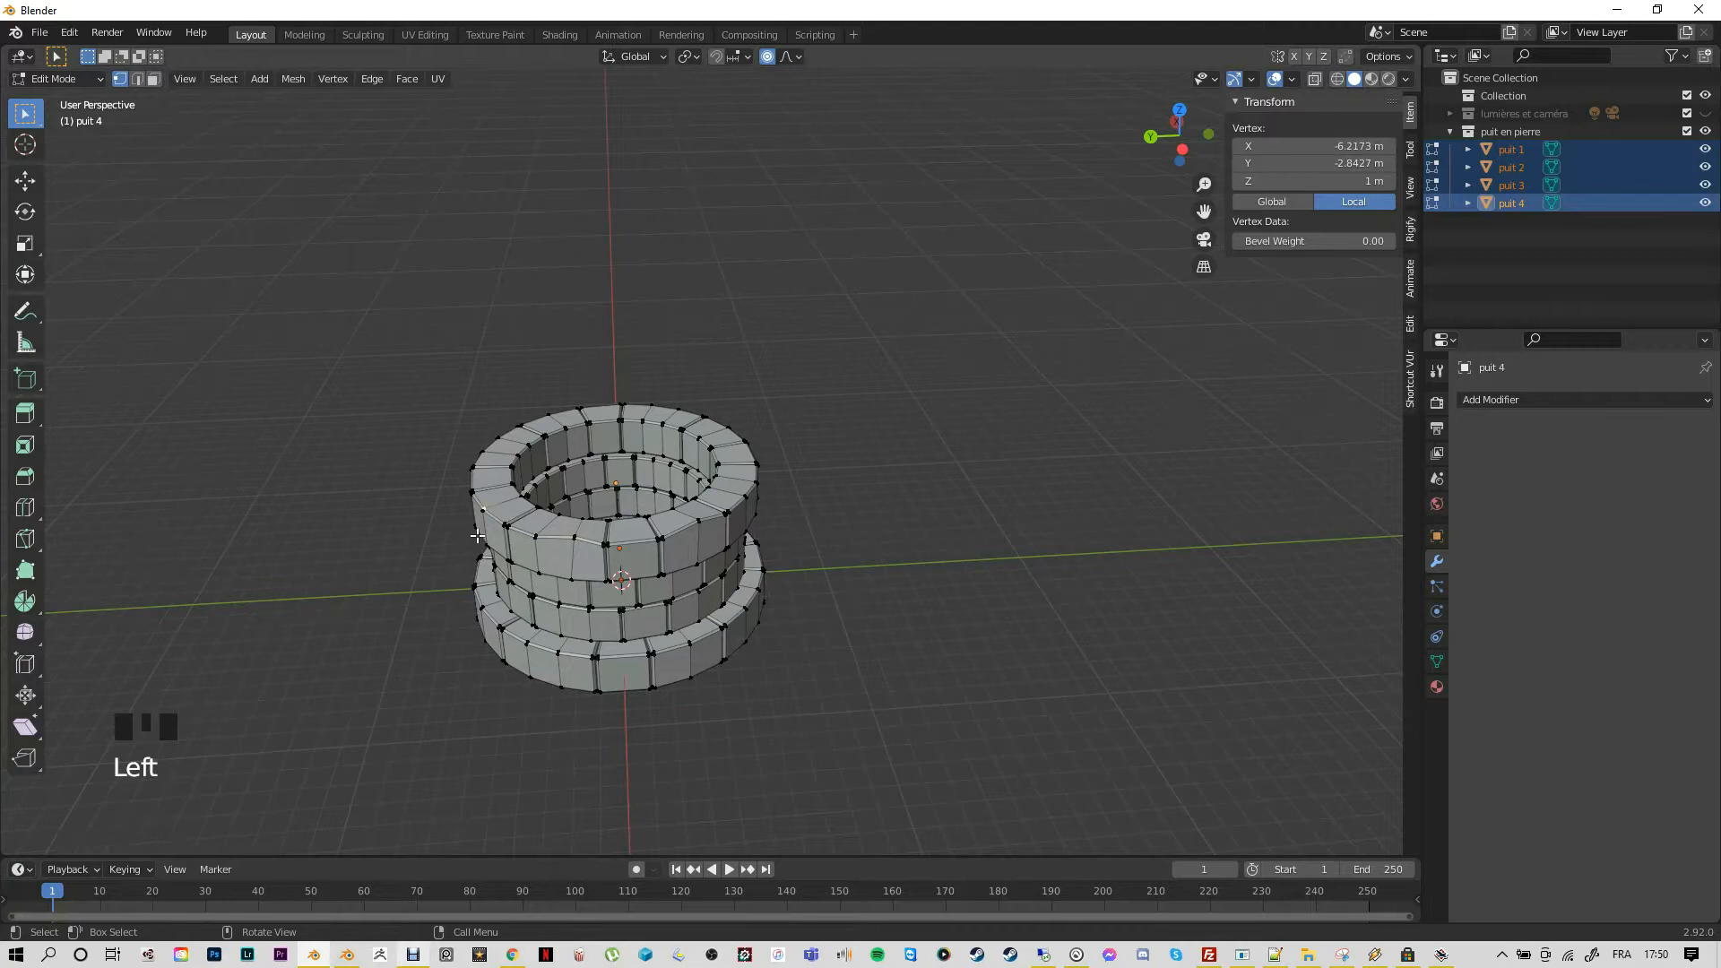
key("g")
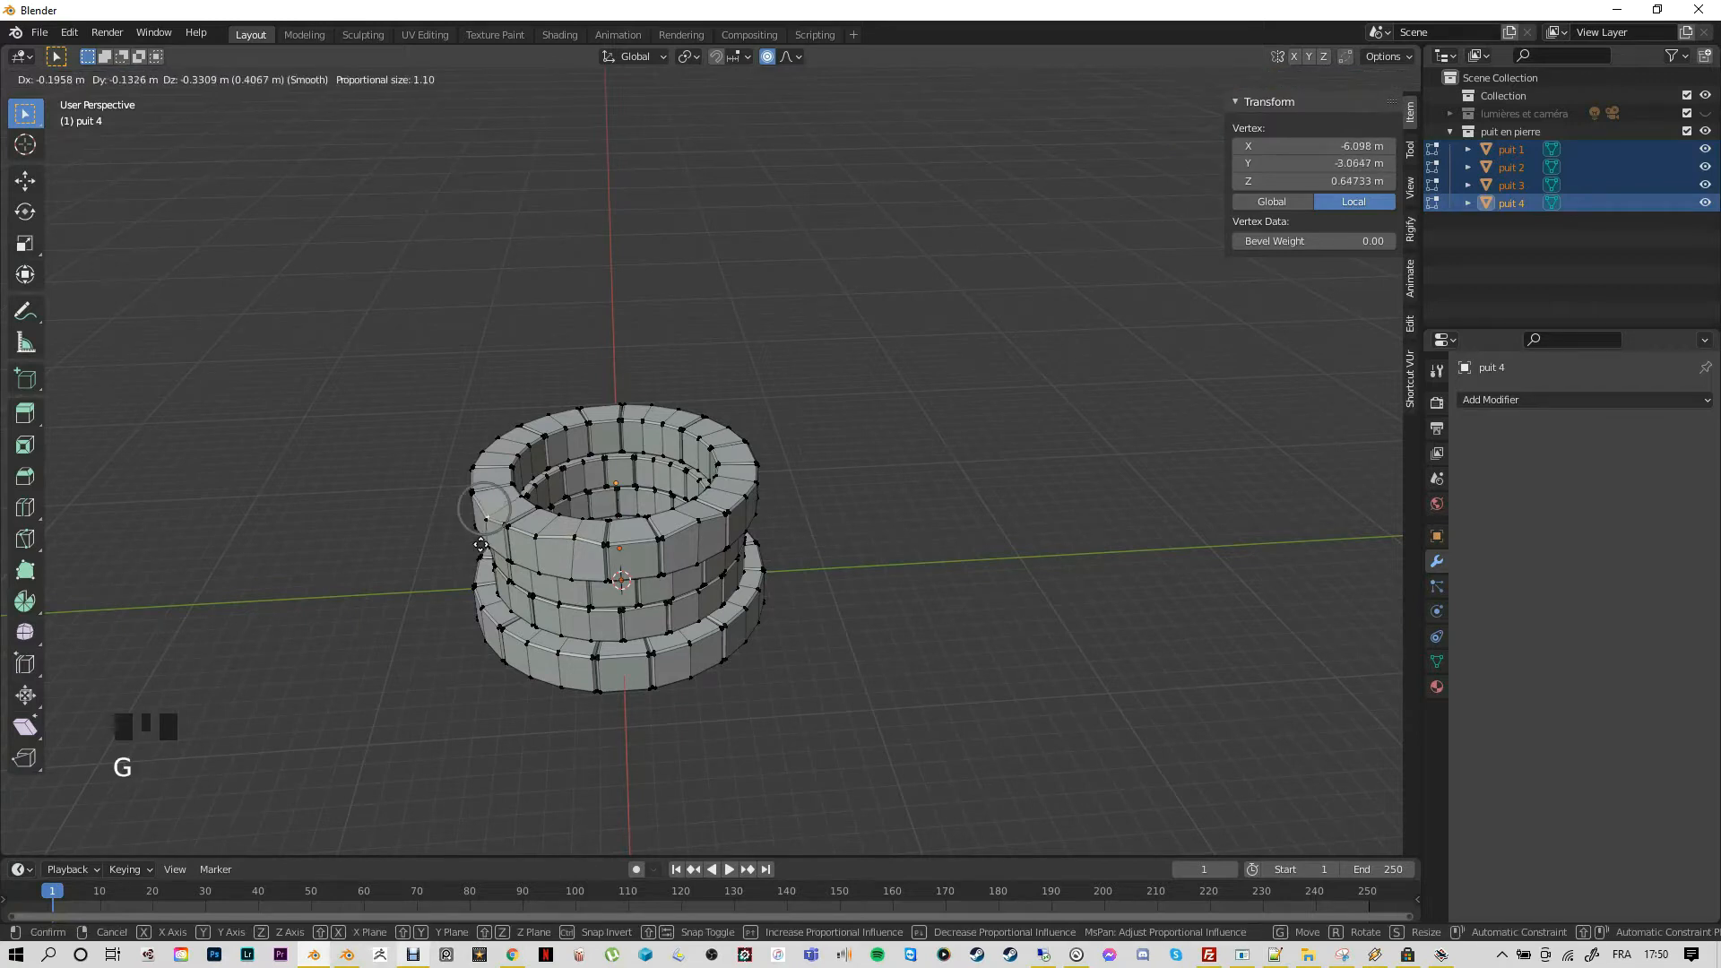
left_click(481, 544)
left_click(524, 503)
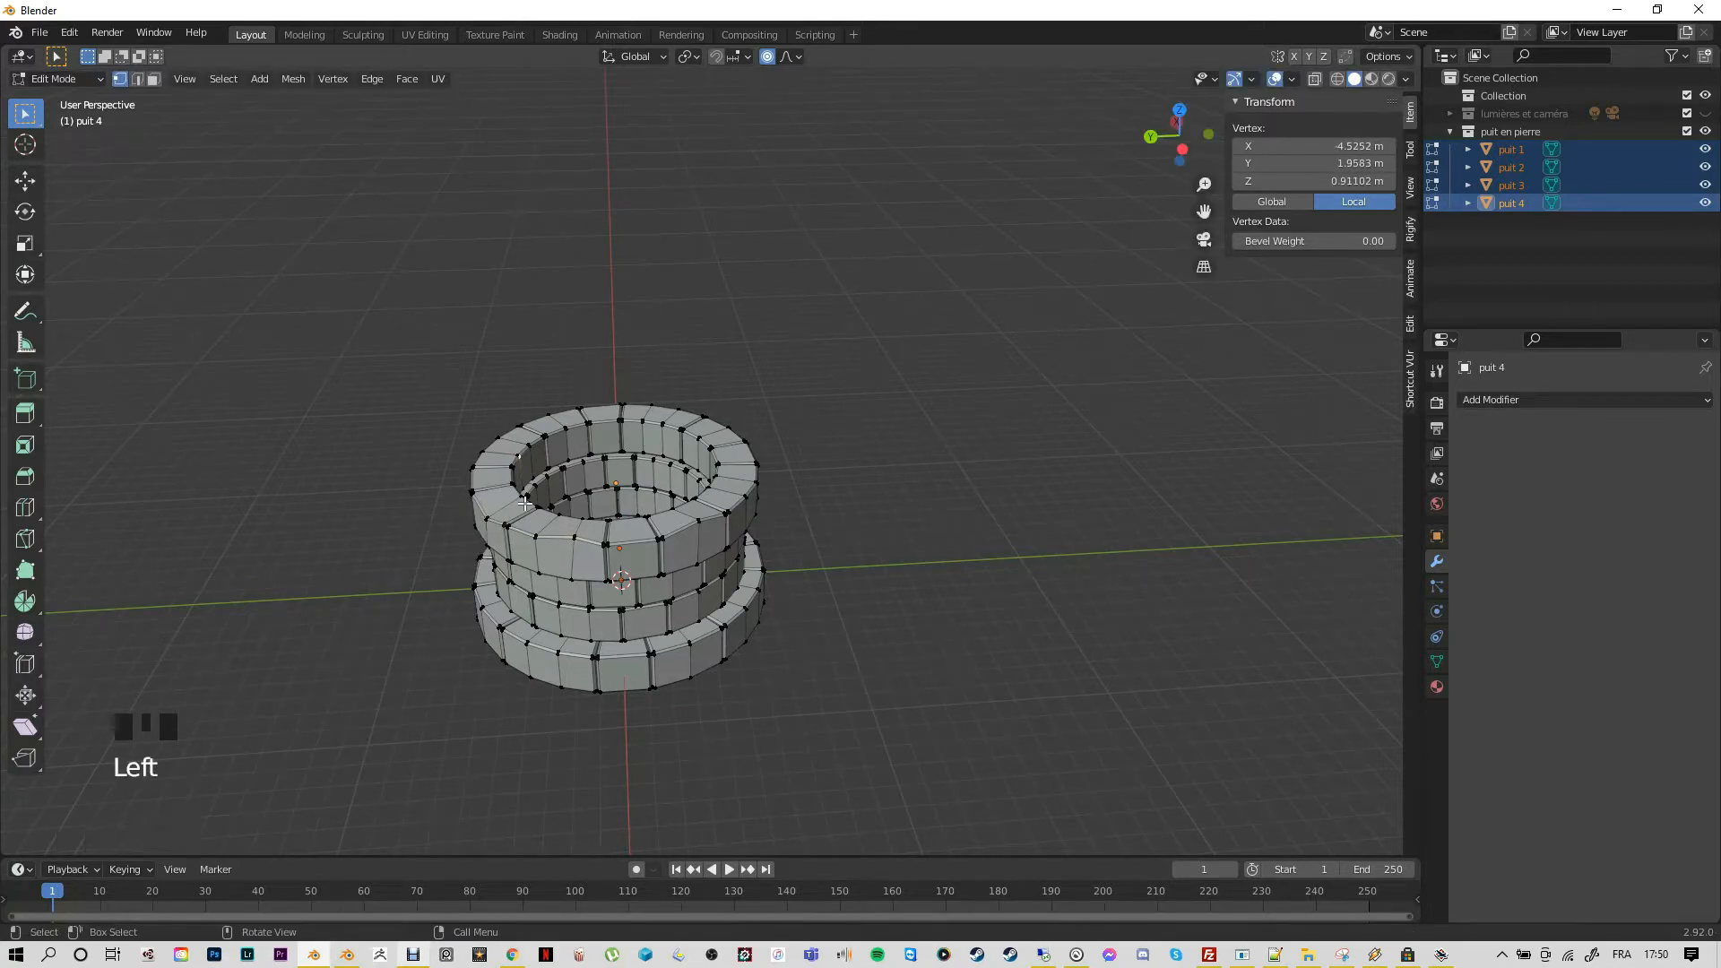
key("g")
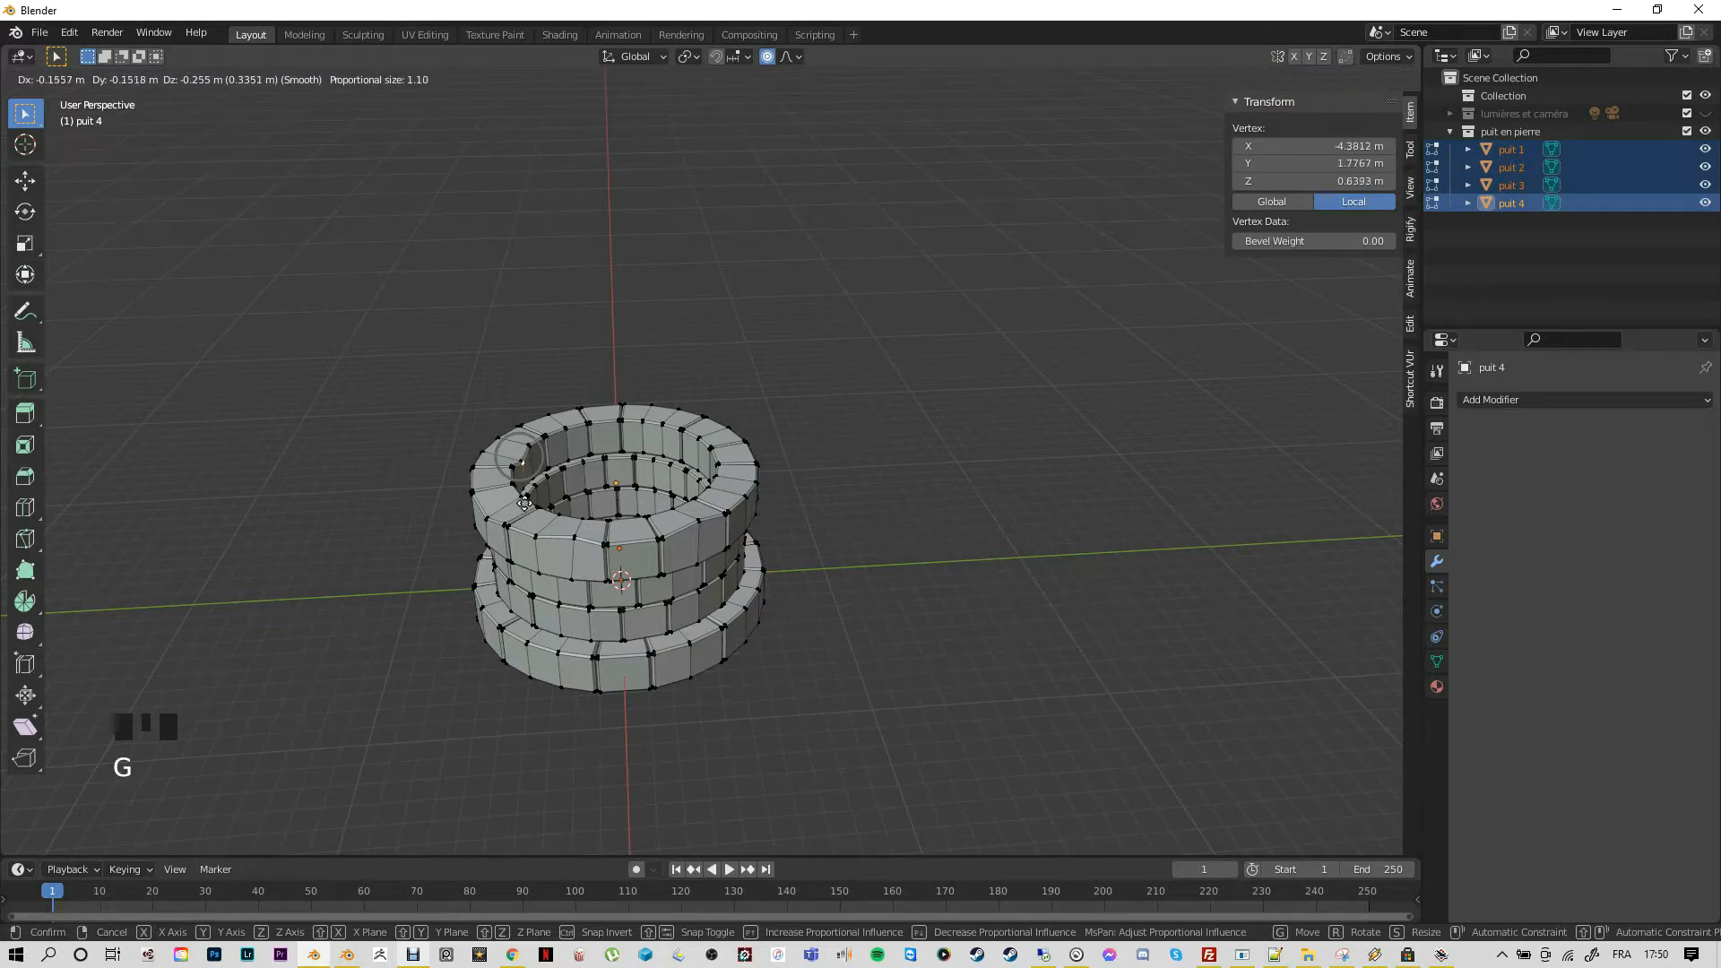
left_click(507, 498)
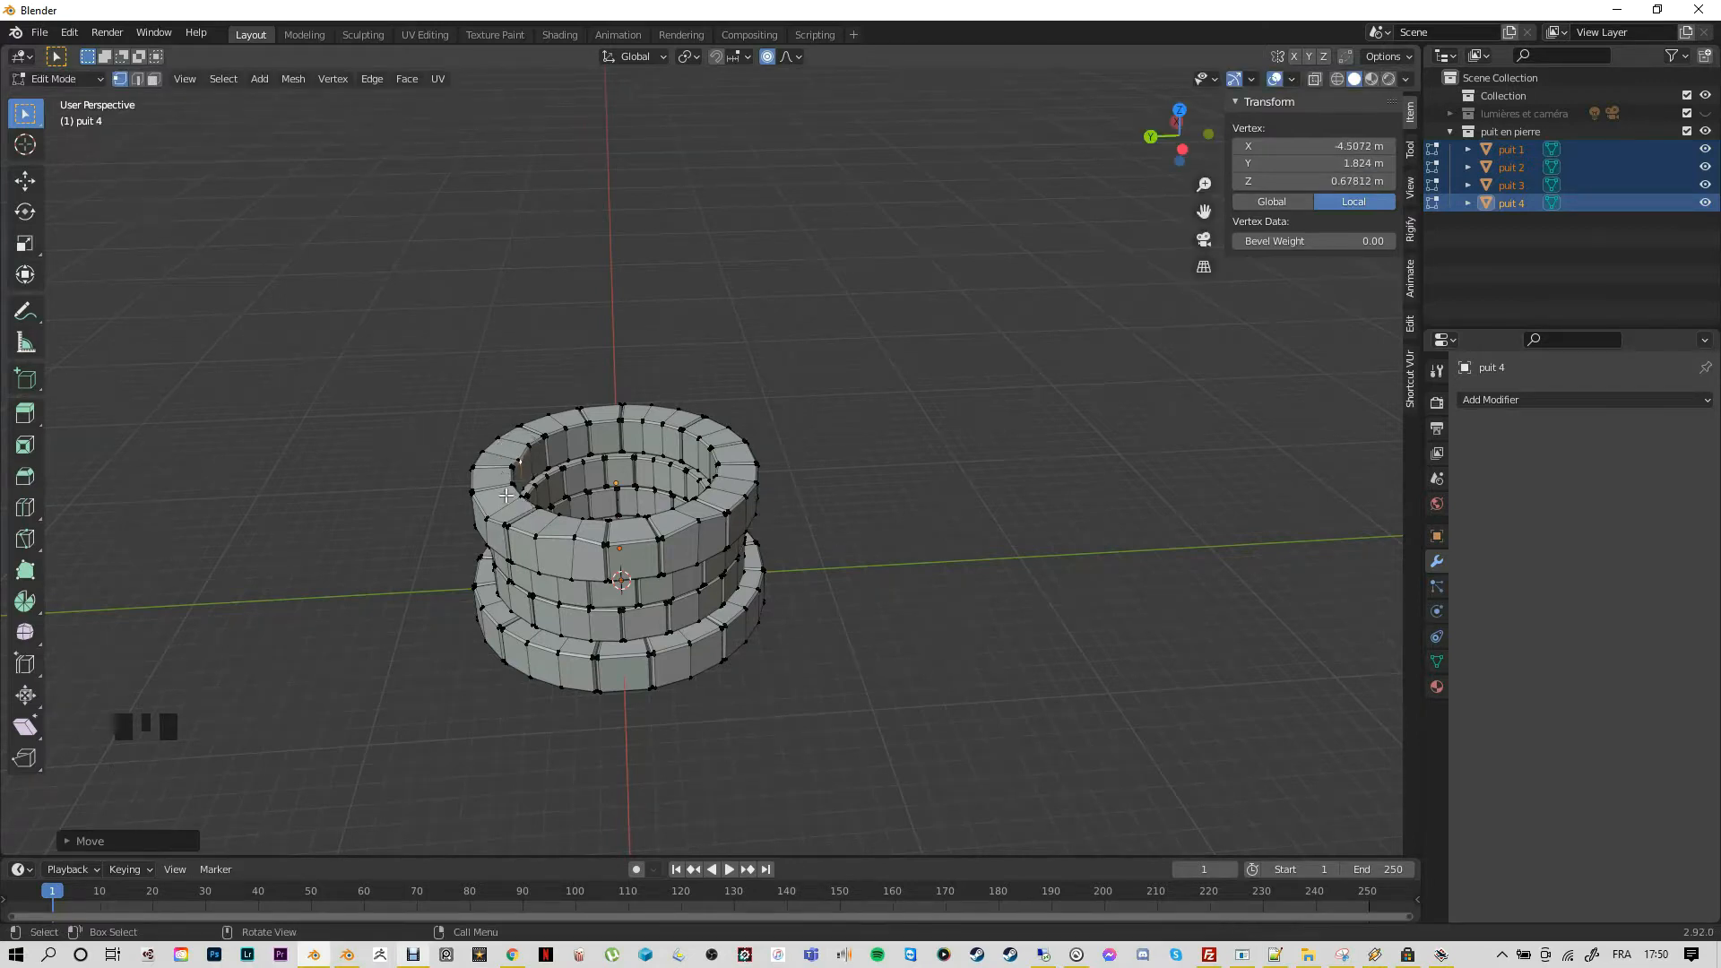
Select a small group of outer rim vertices at one stone corner of the top ring and pull it downward
middle_click_drag(456, 514, 662, 516)
left_click_drag(717, 499, 697, 526)
key("g")
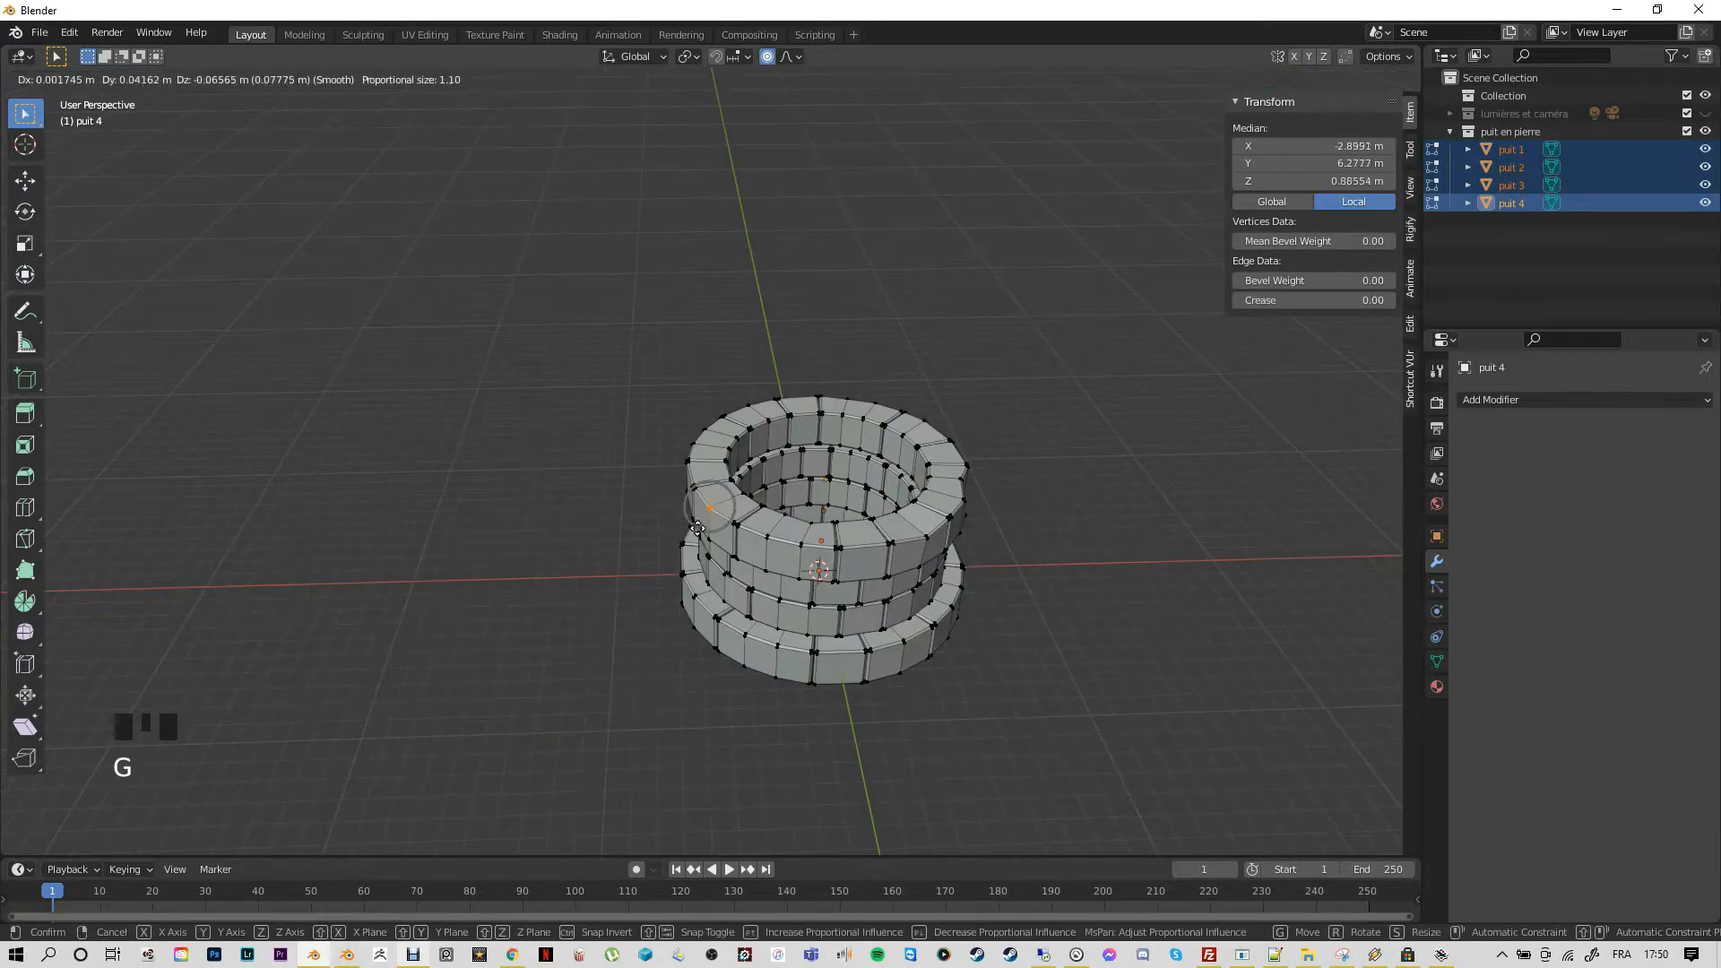
left_click(695, 535)
Shift one outer rim vertex of the top ring and one upper outer vertex of puit 2 slightly
middle_click_drag(634, 556, 762, 561)
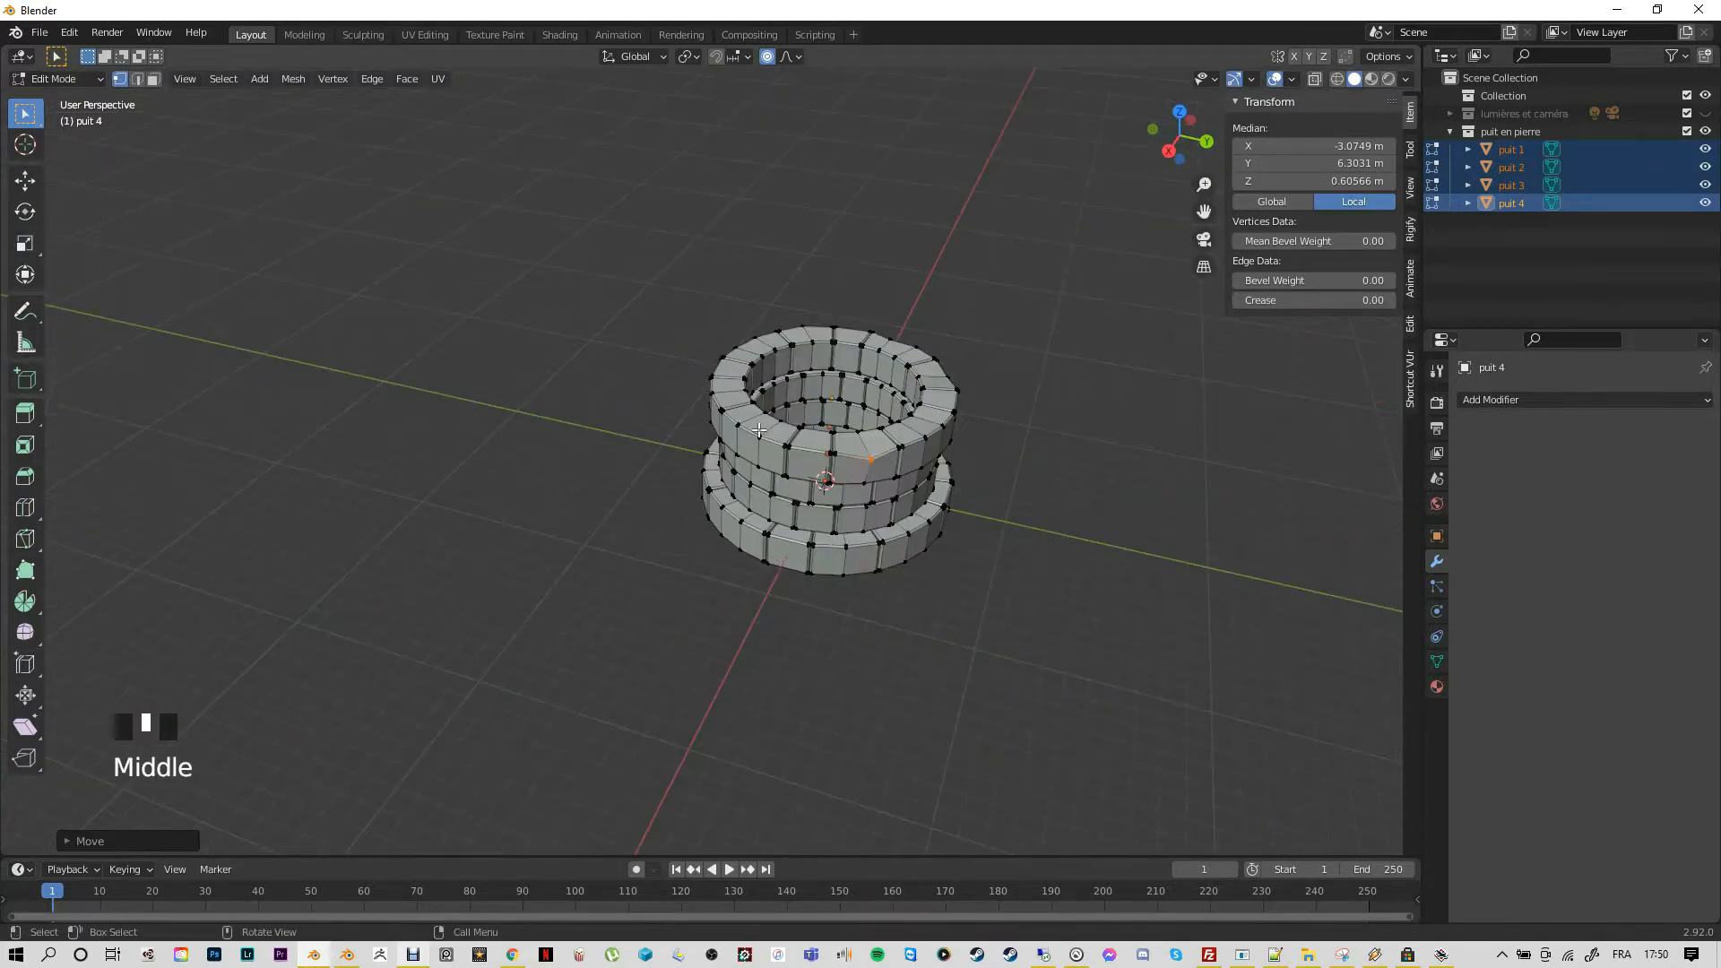
left_click(761, 437)
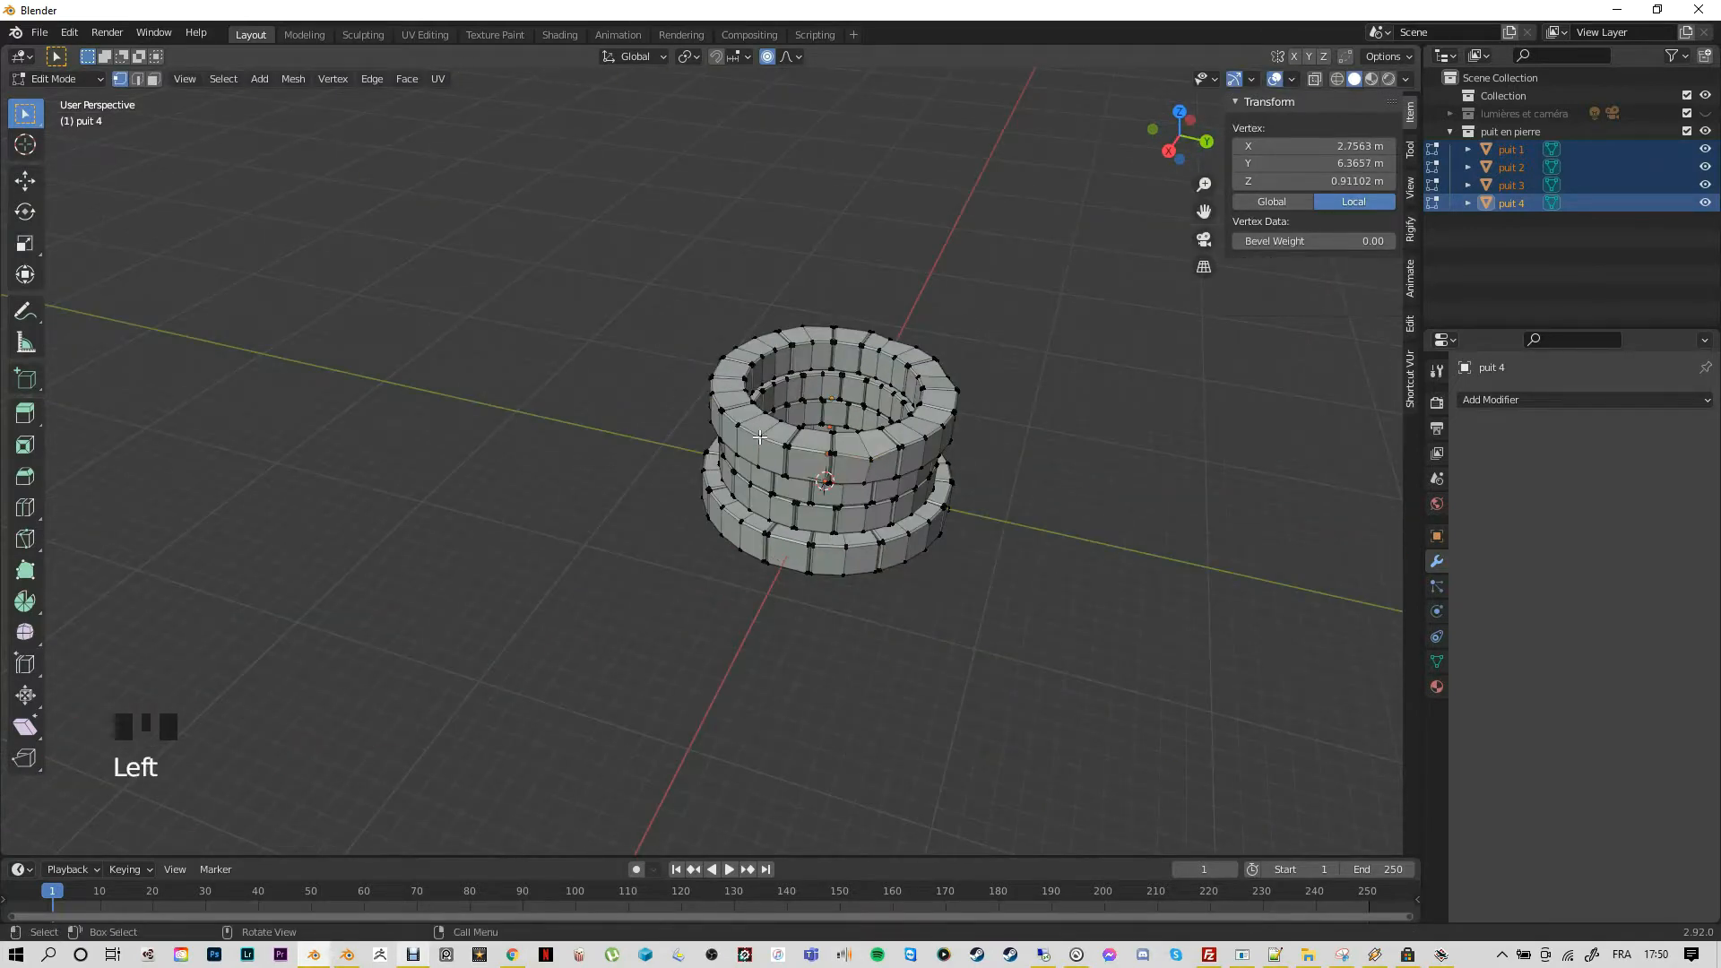
key("g")
left_click(760, 434)
left_click(769, 500)
key("g")
left_click(767, 529)
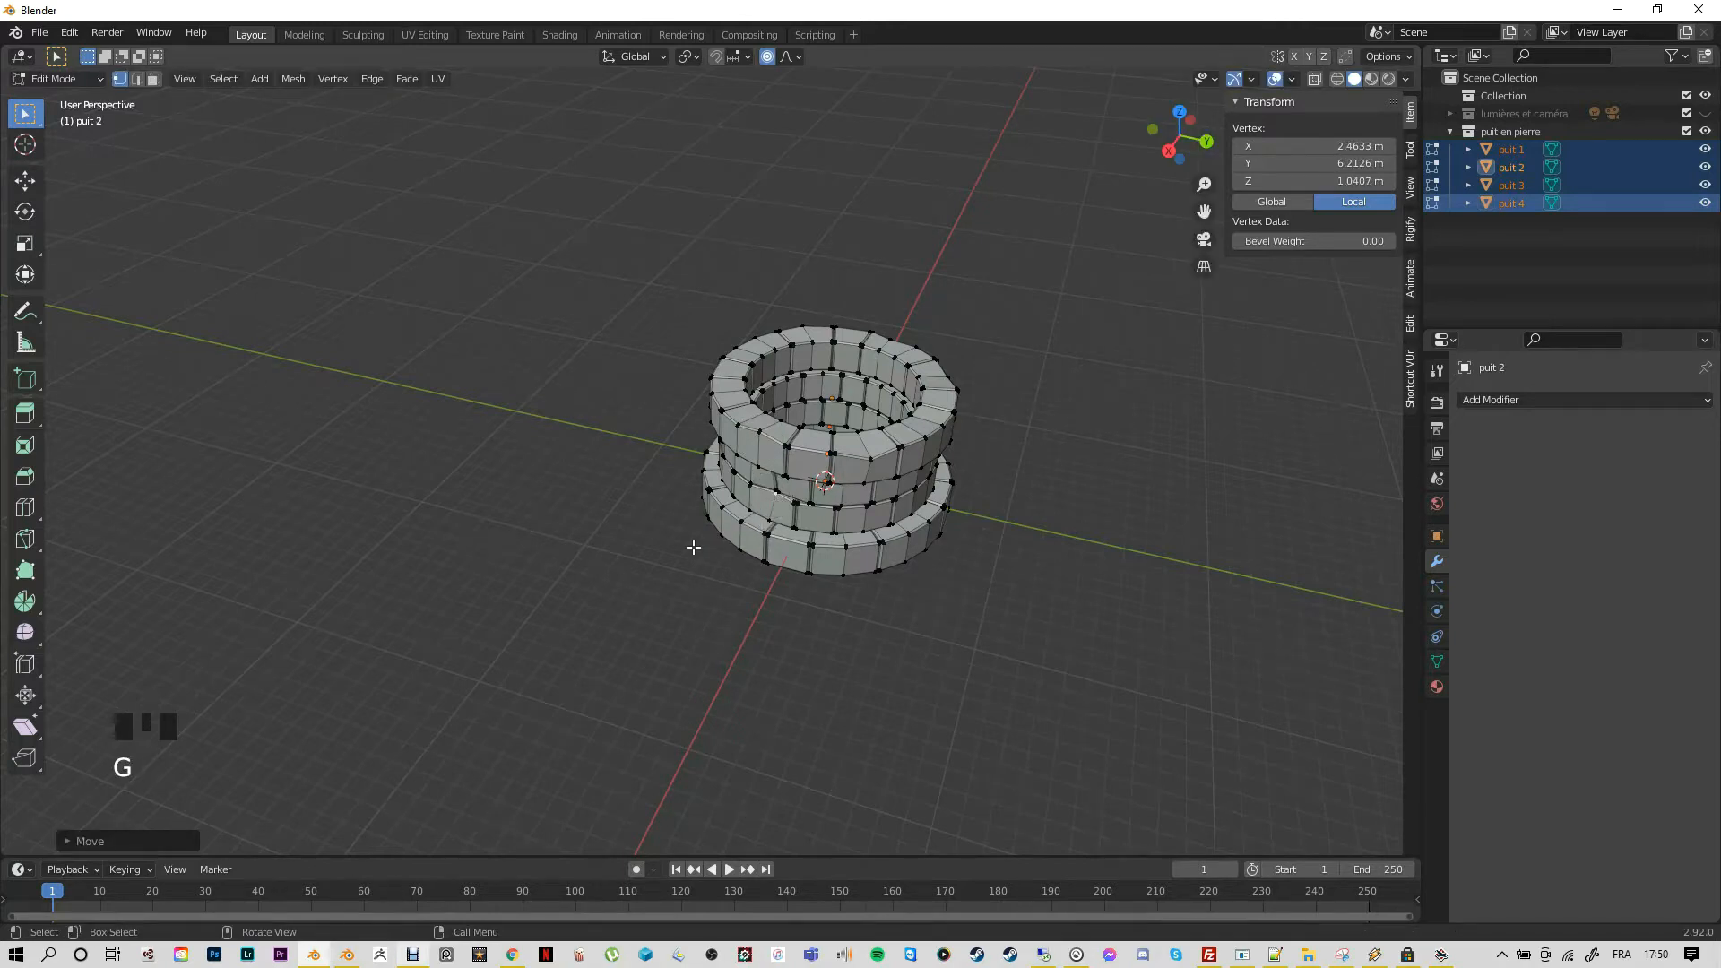
Displace one lower outer vertex of puit 2 slightly on the next side of the well
middle_click_drag(708, 563, 826, 569)
scroll(756, 565, "down", 2)
left_click(701, 480)
key("g")
left_click(695, 484)
Nudge one lower outer vertex of puit 3 slightly, and shift an outer vertex of the bottom ring below it
middle_click_drag(581, 546, 723, 565)
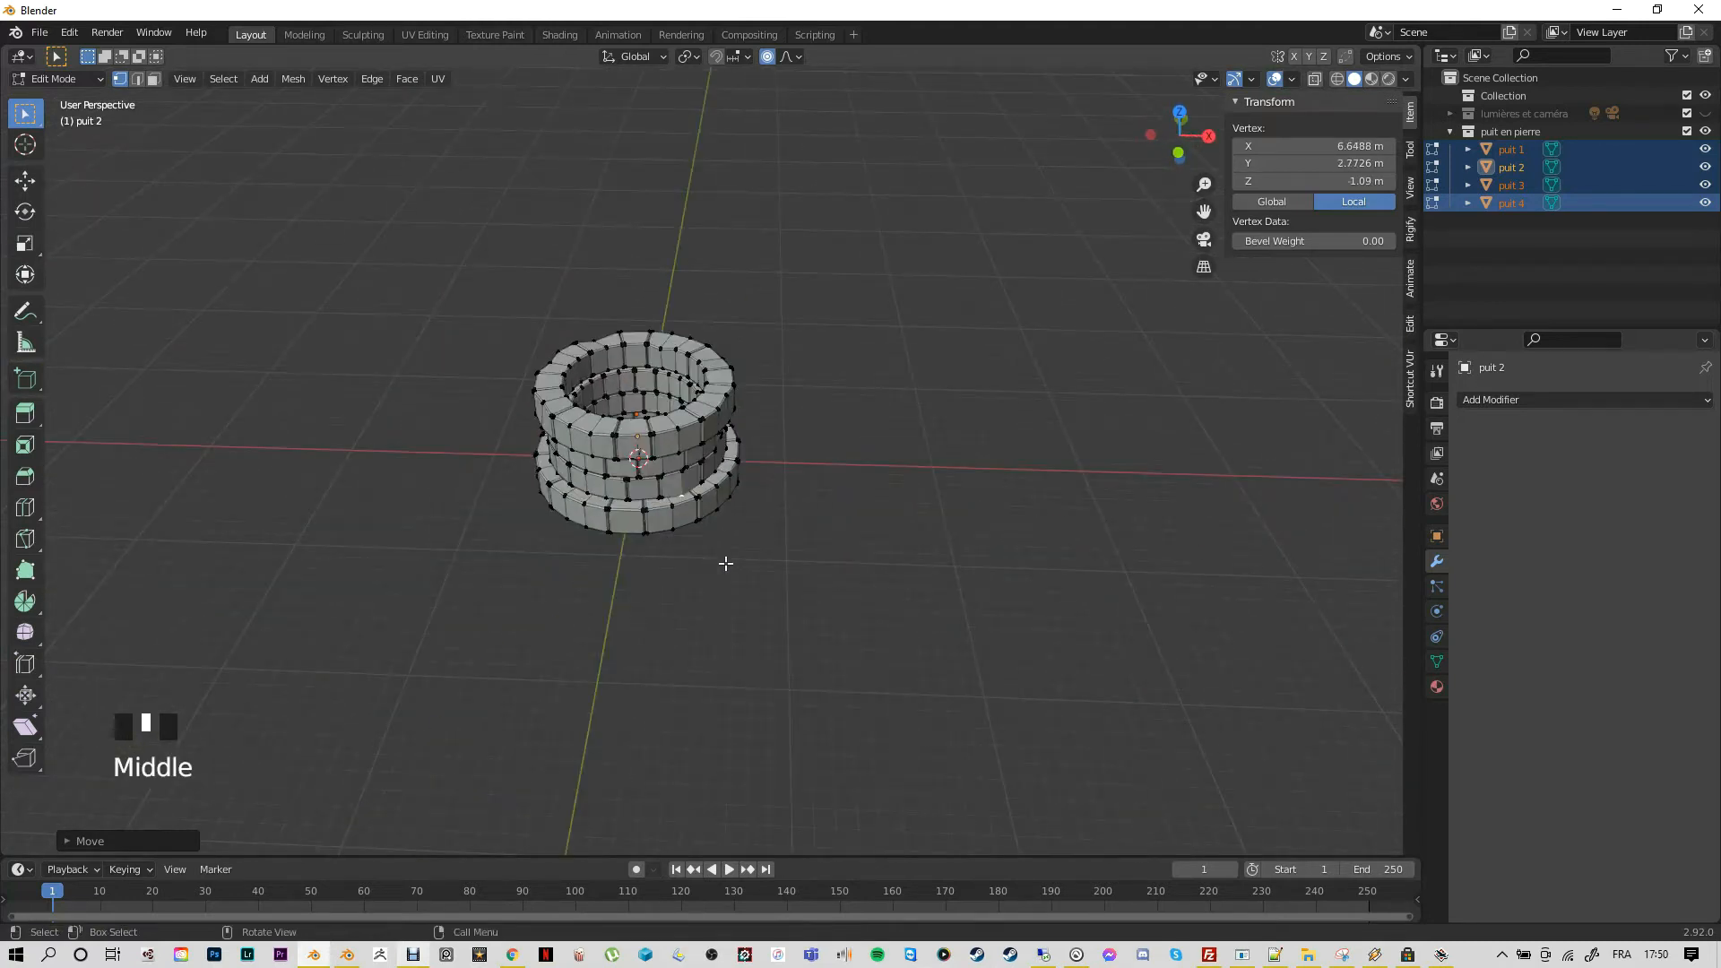
left_click(585, 469)
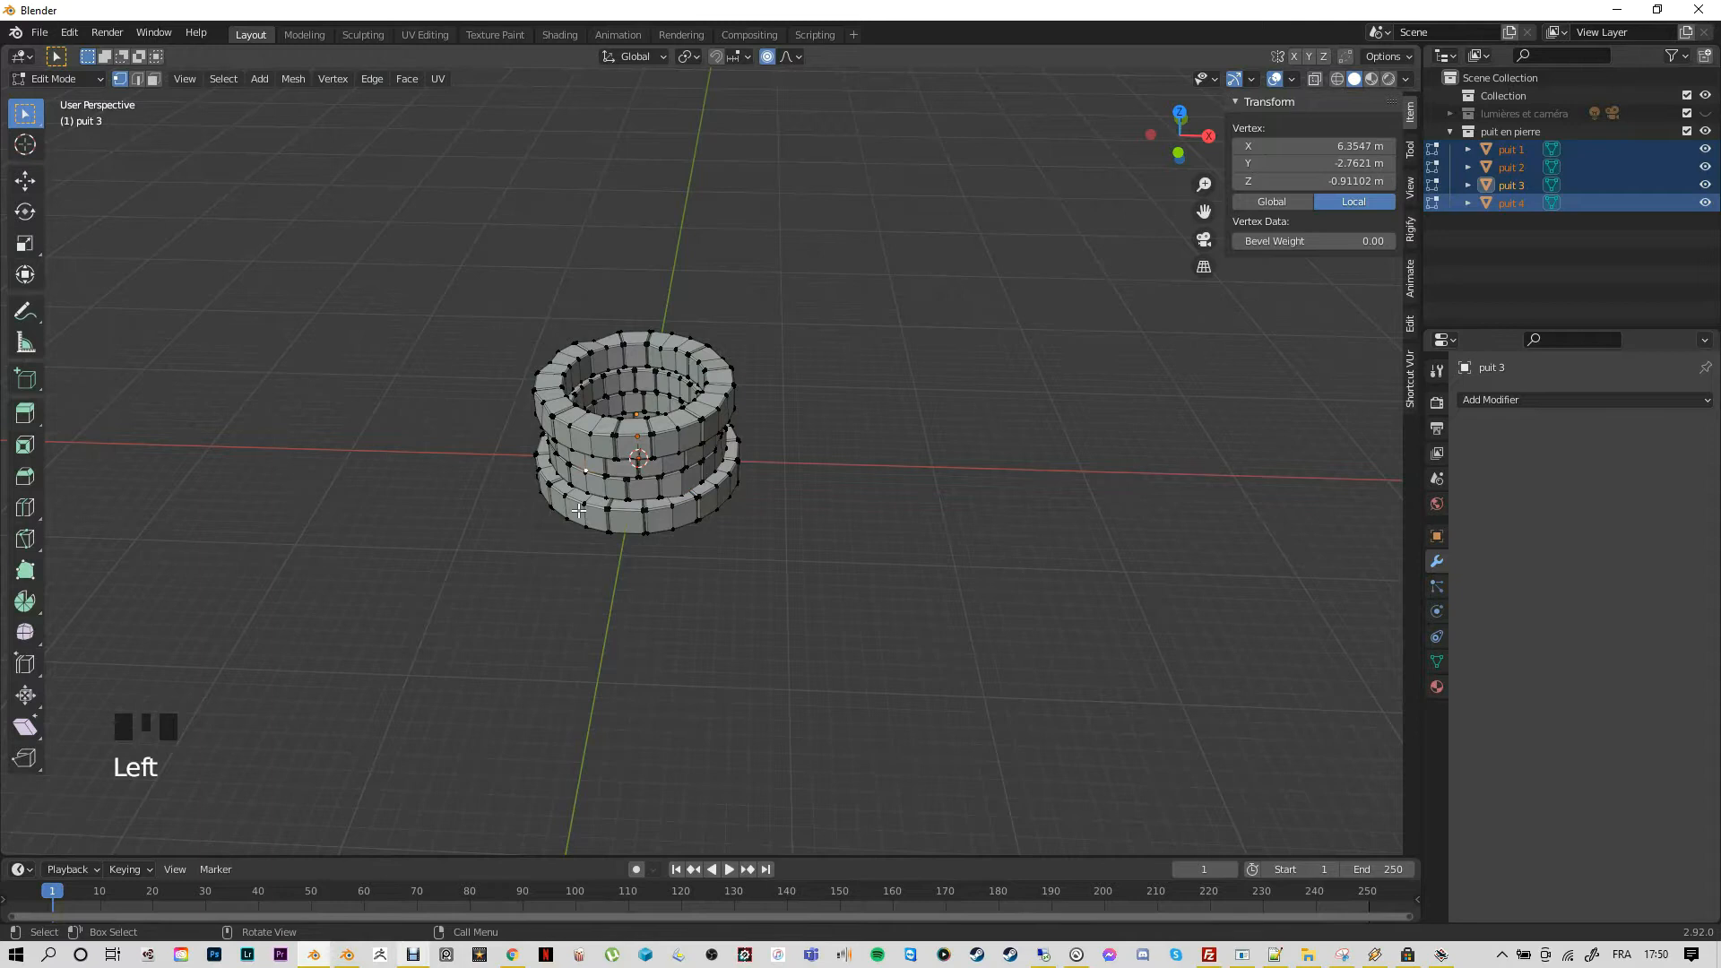
key("g")
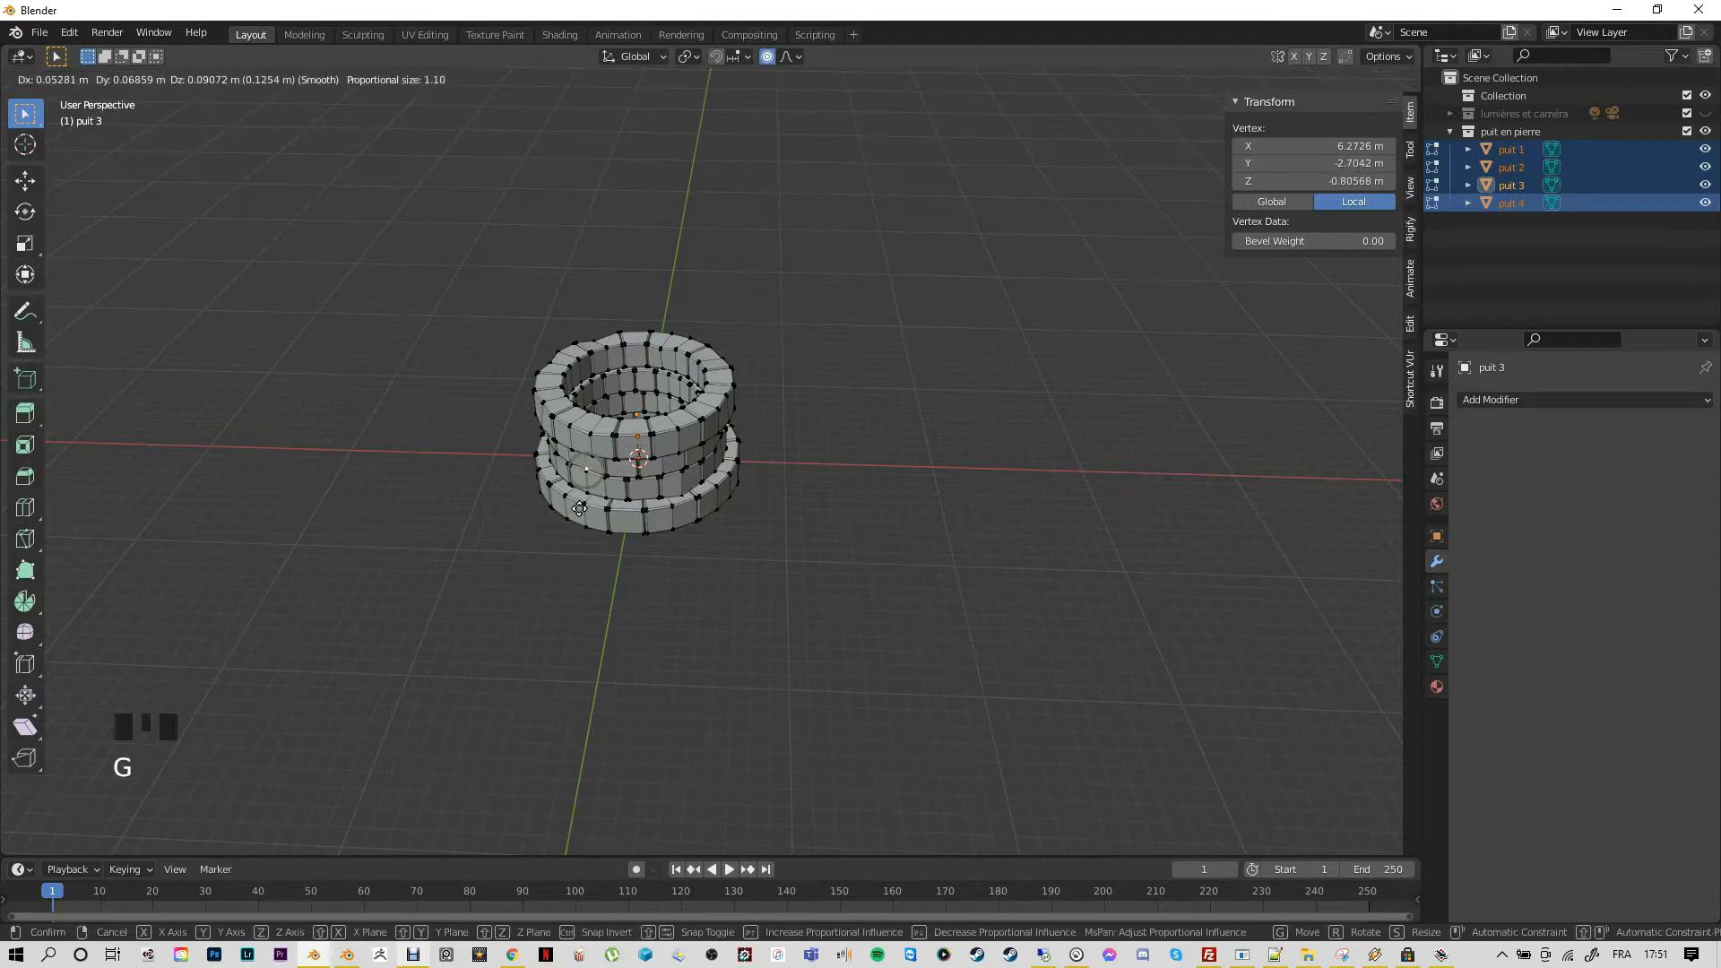
left_click(577, 510)
left_click(569, 526)
key("g")
left_click(560, 531)
Displace two more outer vertices on the lower part of the well, one after the other
middle_click_drag(407, 579, 495, 571)
left_click(499, 570)
key("g")
left_click(498, 578)
left_click(519, 520)
key("g")
left_click(520, 515)
Shift a lower outer vertex of the bottom ring, and move another of its outer vertices upward
middle_click_drag(604, 408, 764, 445)
left_click(631, 653)
left_click(632, 655)
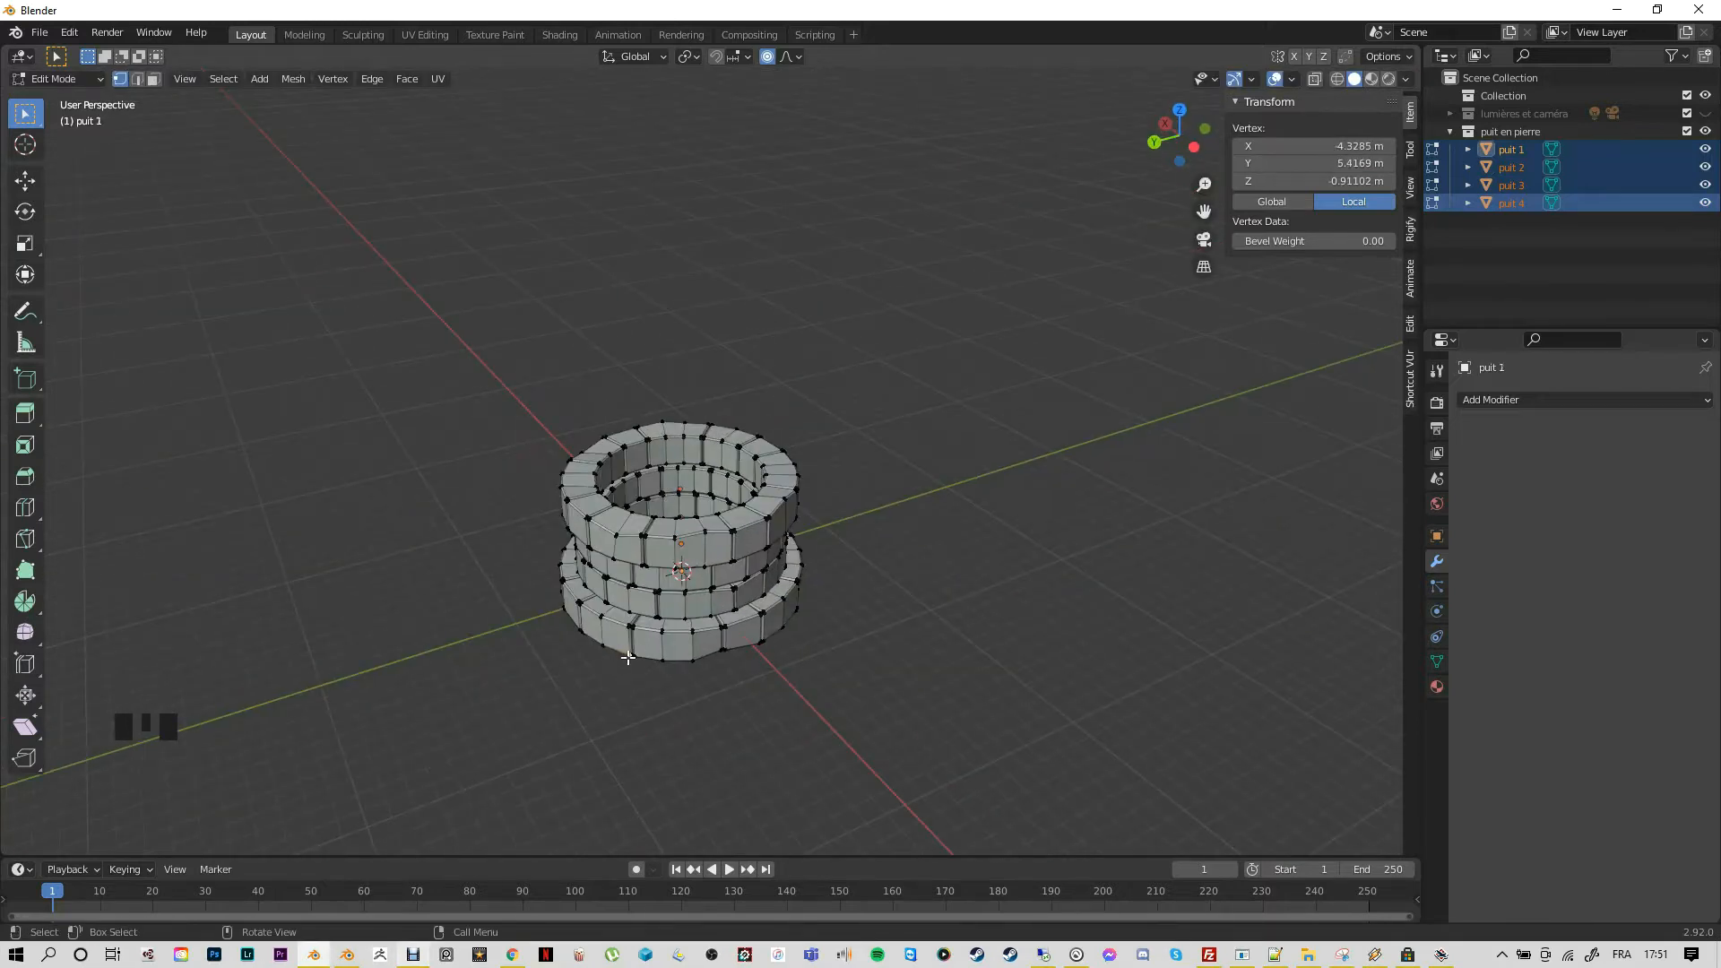
key("g")
left_click(620, 655)
middle_click_drag(553, 655, 629, 663)
left_click(646, 631)
key("g")
left_click(645, 609)
Nudge one inner vertex of puit 2 and one inner rim vertex of the top ring inside the well
left_click(724, 491)
key("g")
left_click(722, 489)
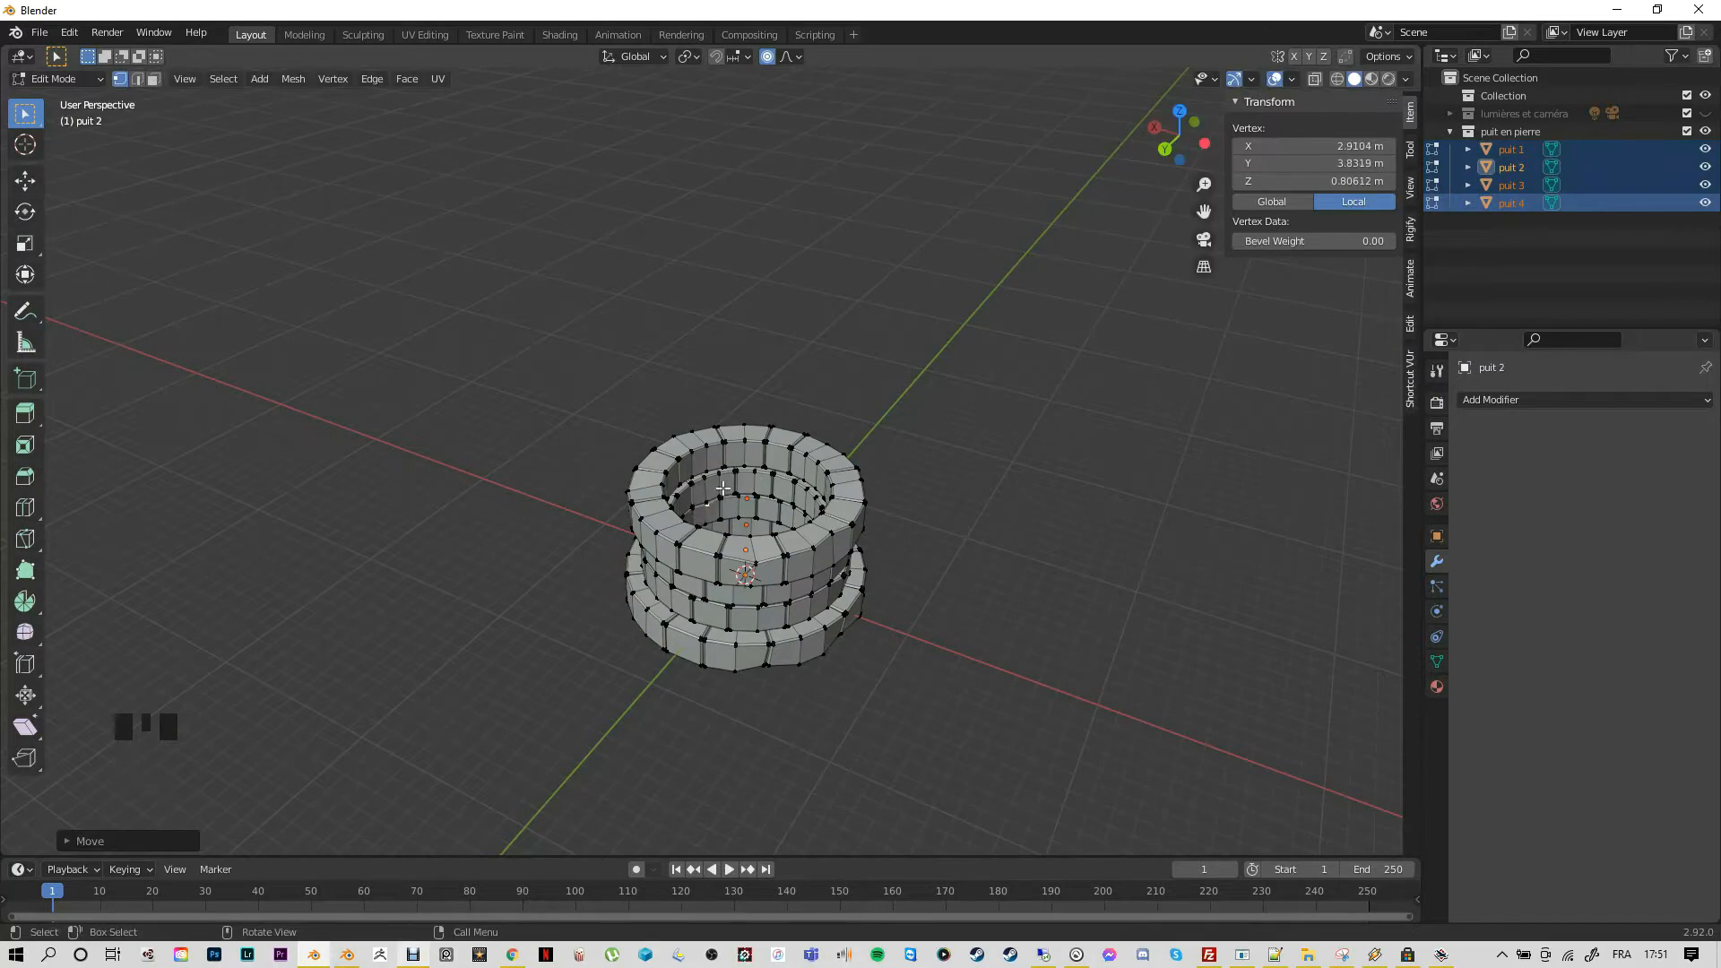
left_click(688, 452)
key("g")
Raise one upper outer vertex of puit 2 slightly and displace one outer rim vertex of the top ring
middle_click_drag(565, 602, 565, 601)
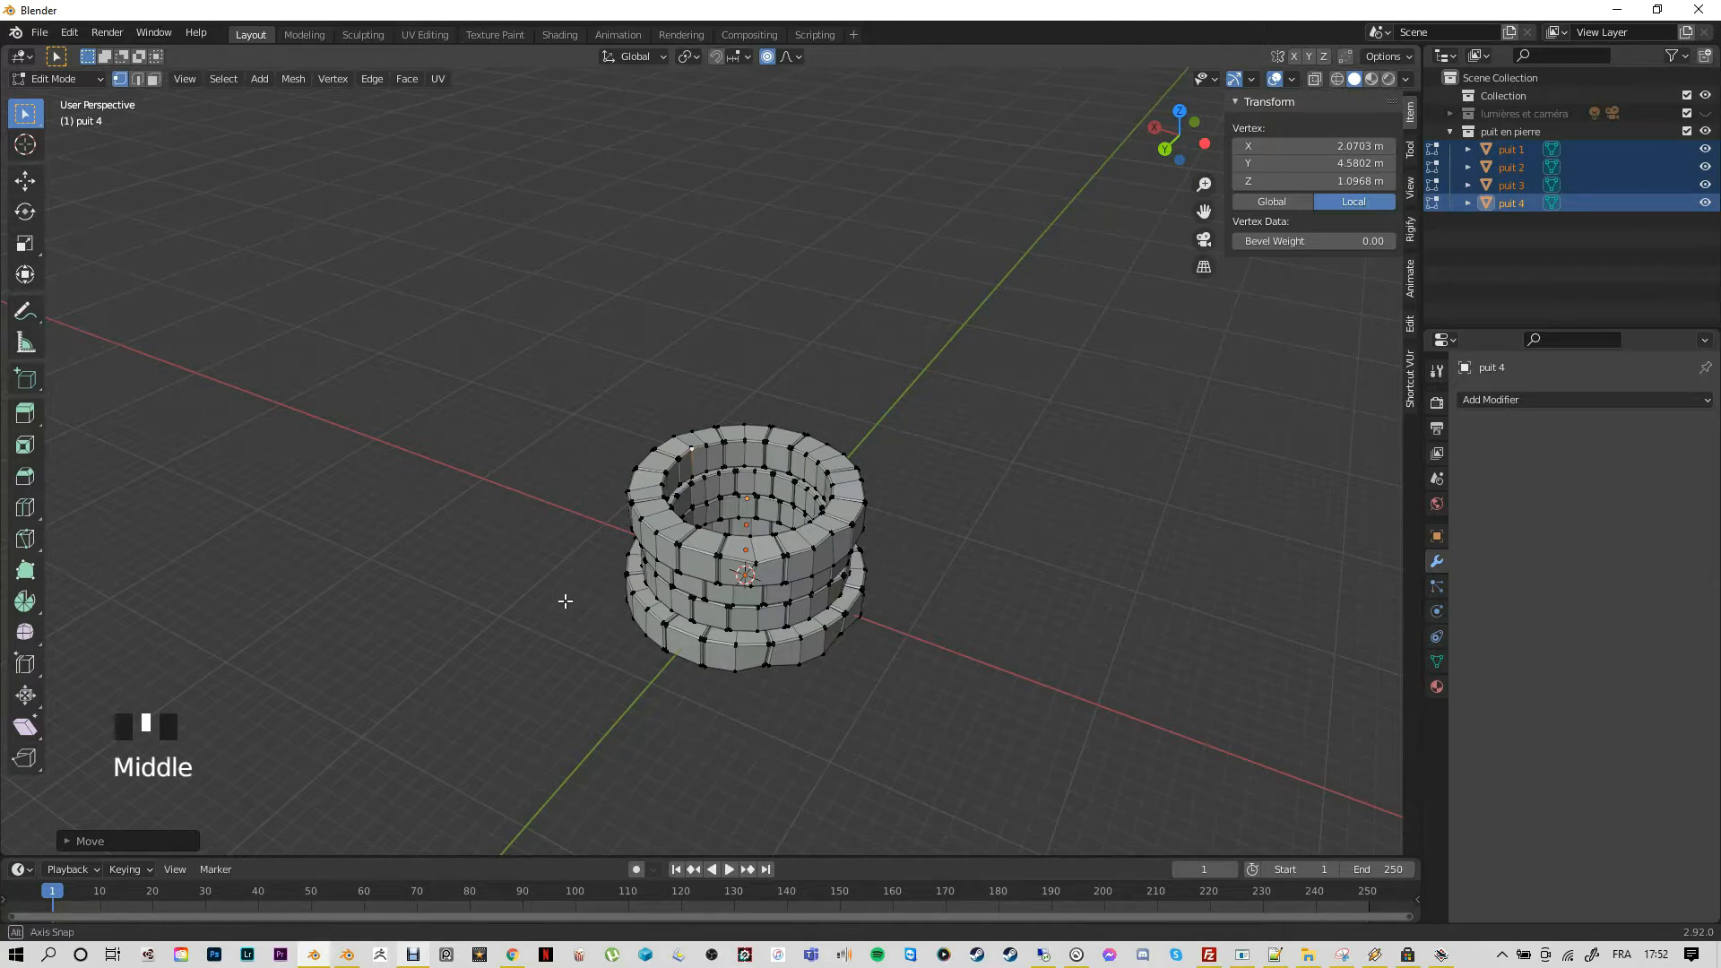
middle_click_drag(565, 601, 788, 618)
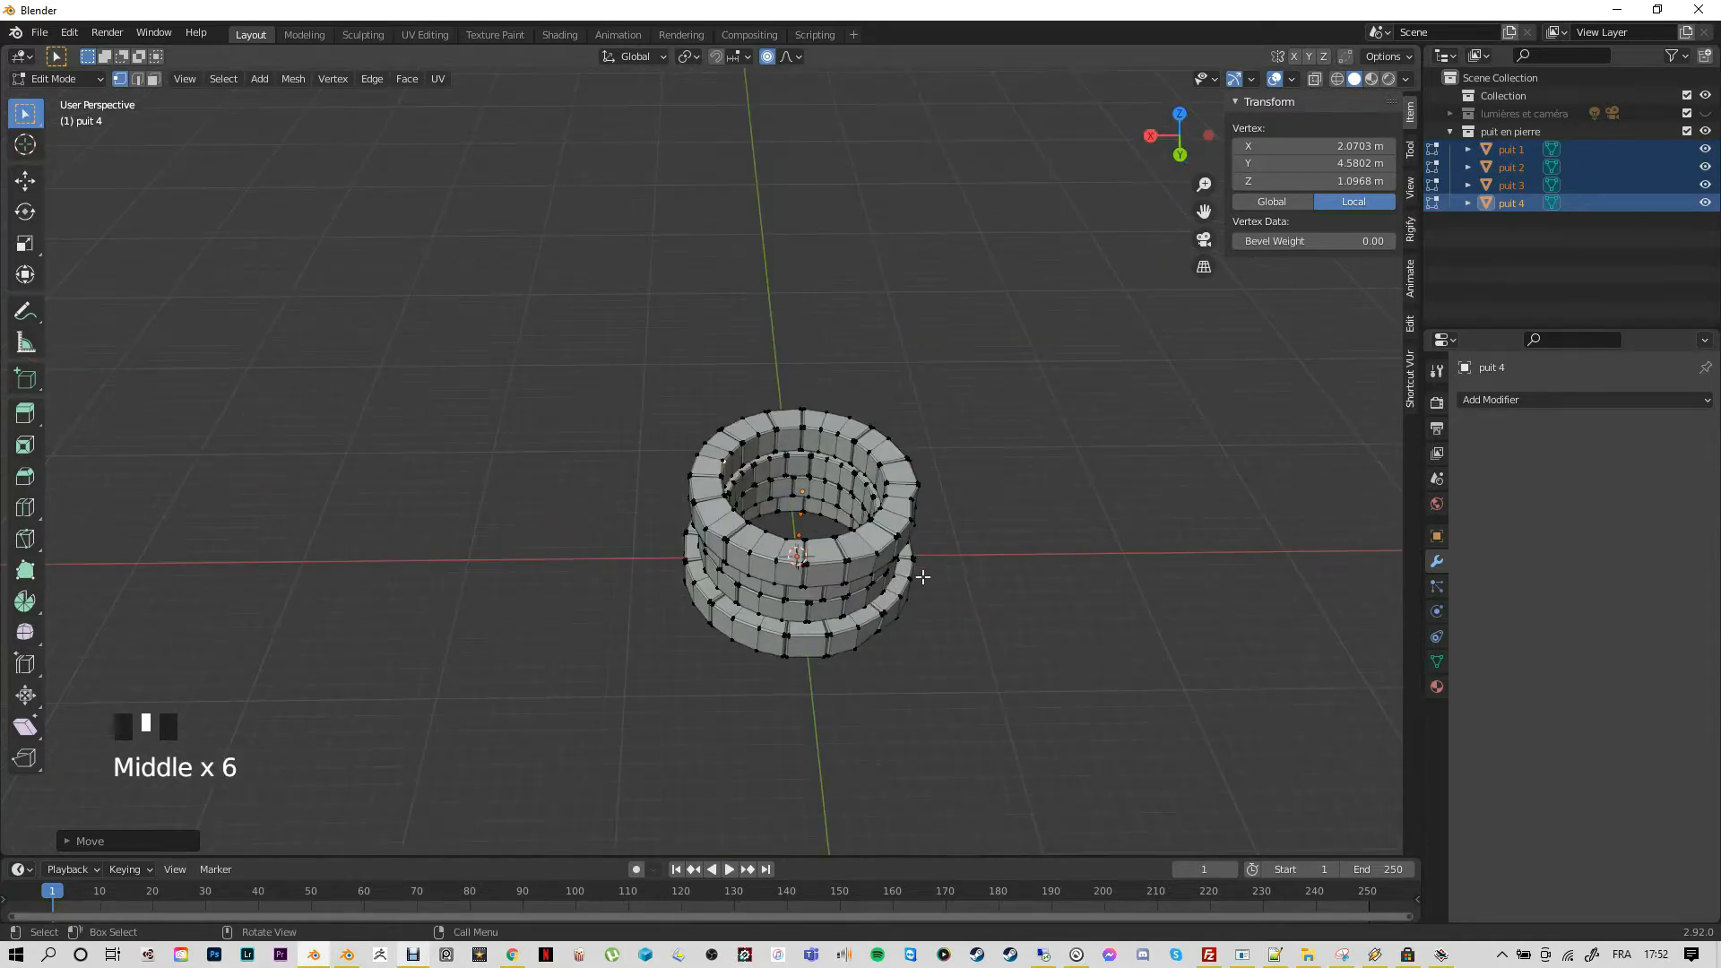
scroll(922, 578, "up", 1)
middle_click_drag(646, 703, 684, 694)
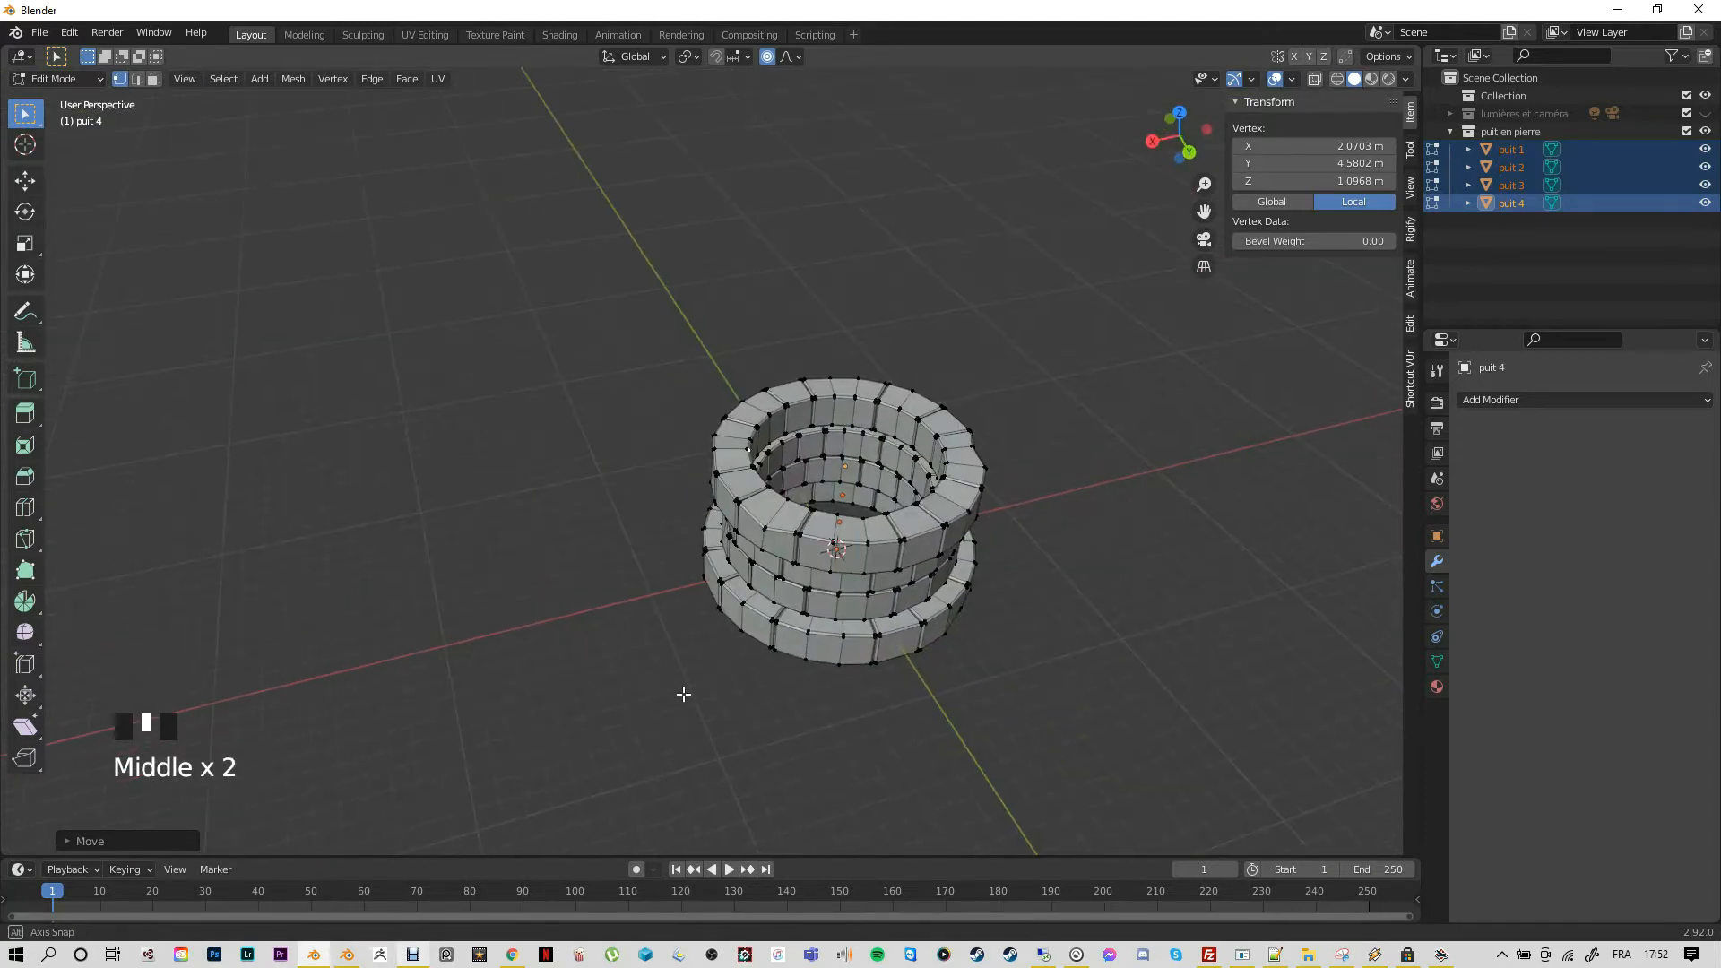
left_click(839, 594)
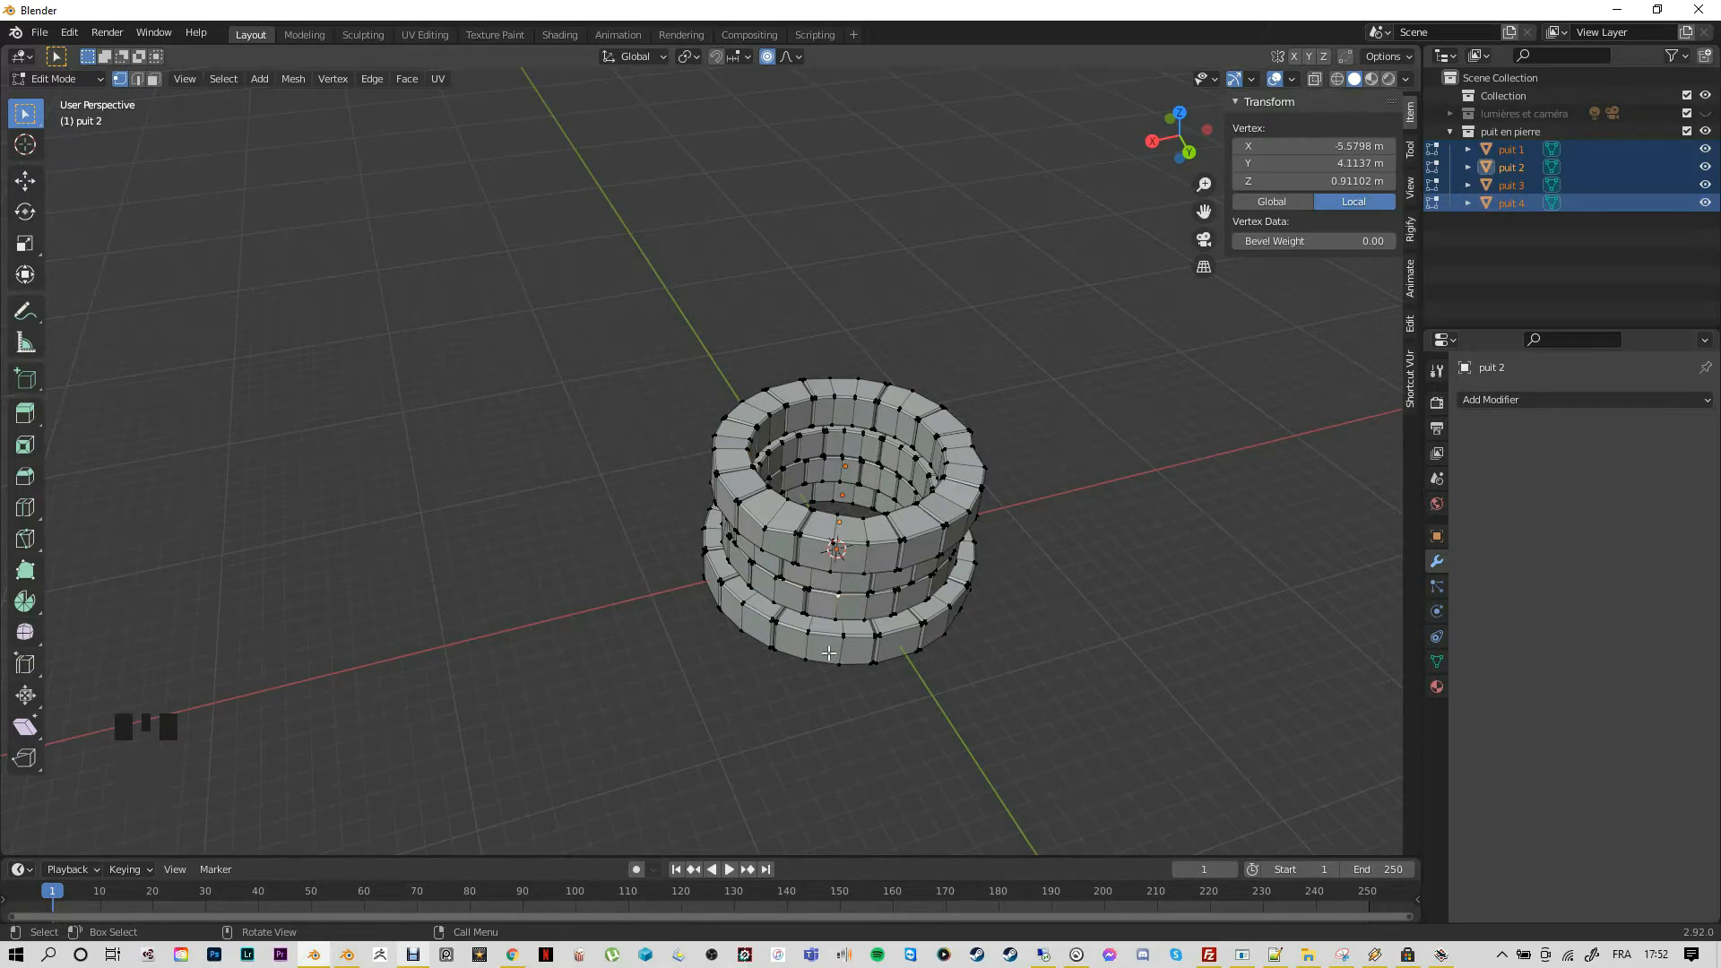
key("g")
left_click(830, 649)
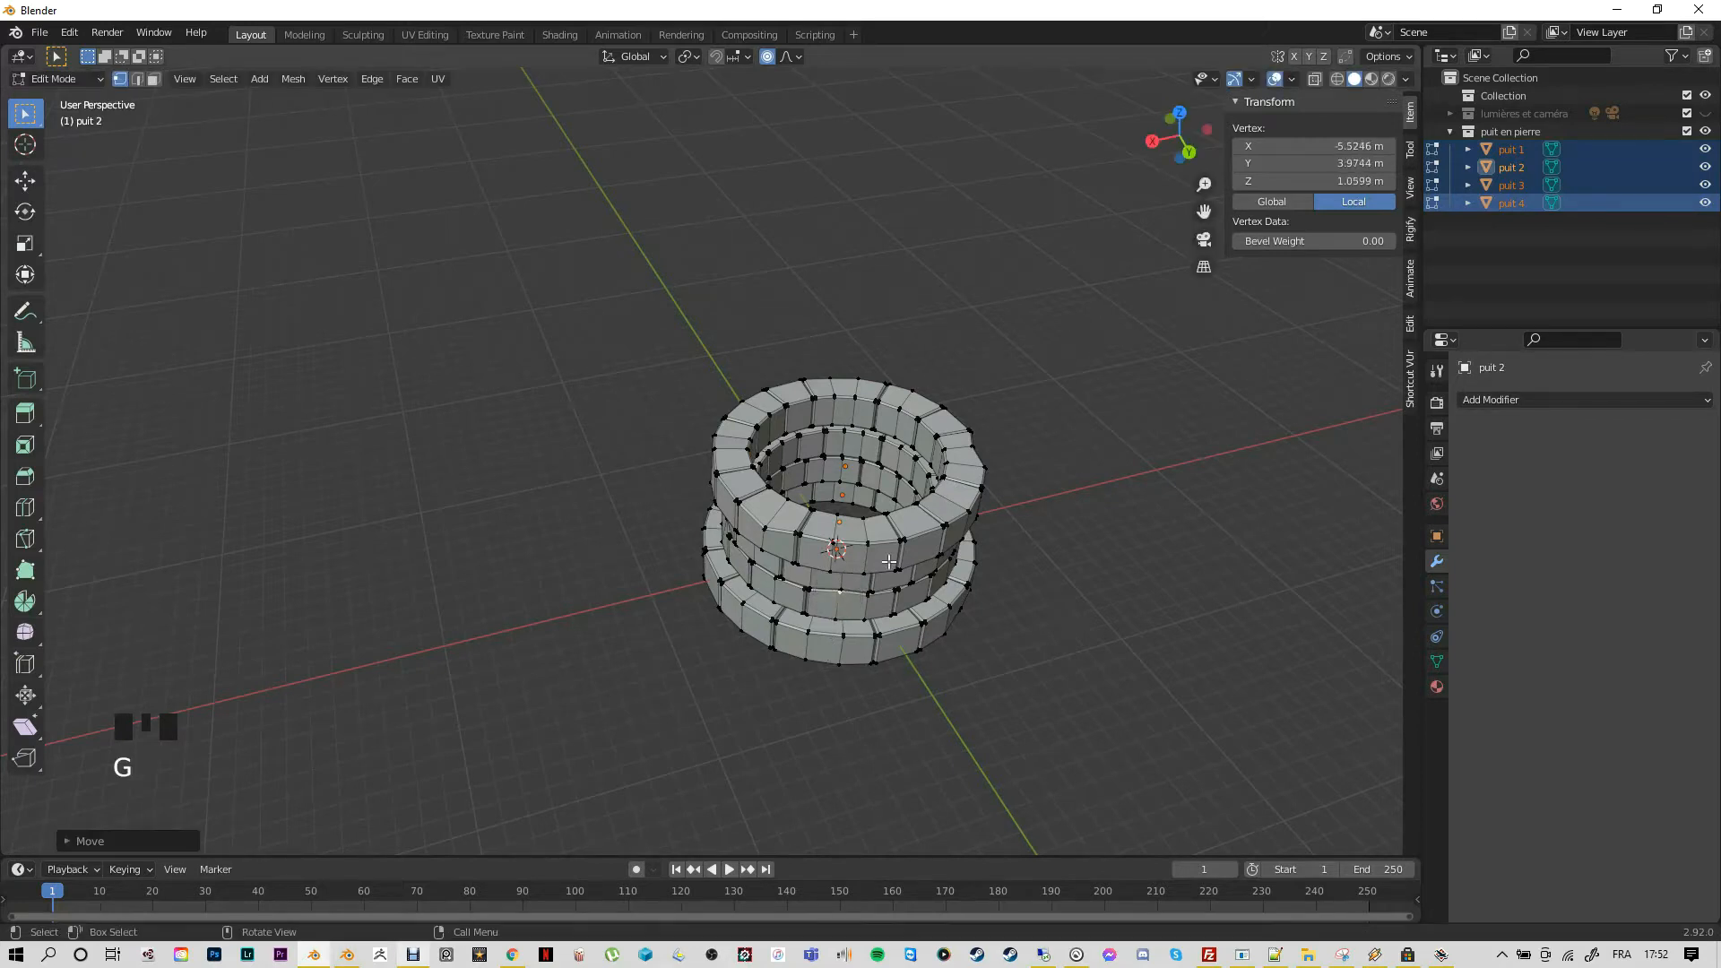
left_click(946, 525)
left_click(969, 513)
key("g")
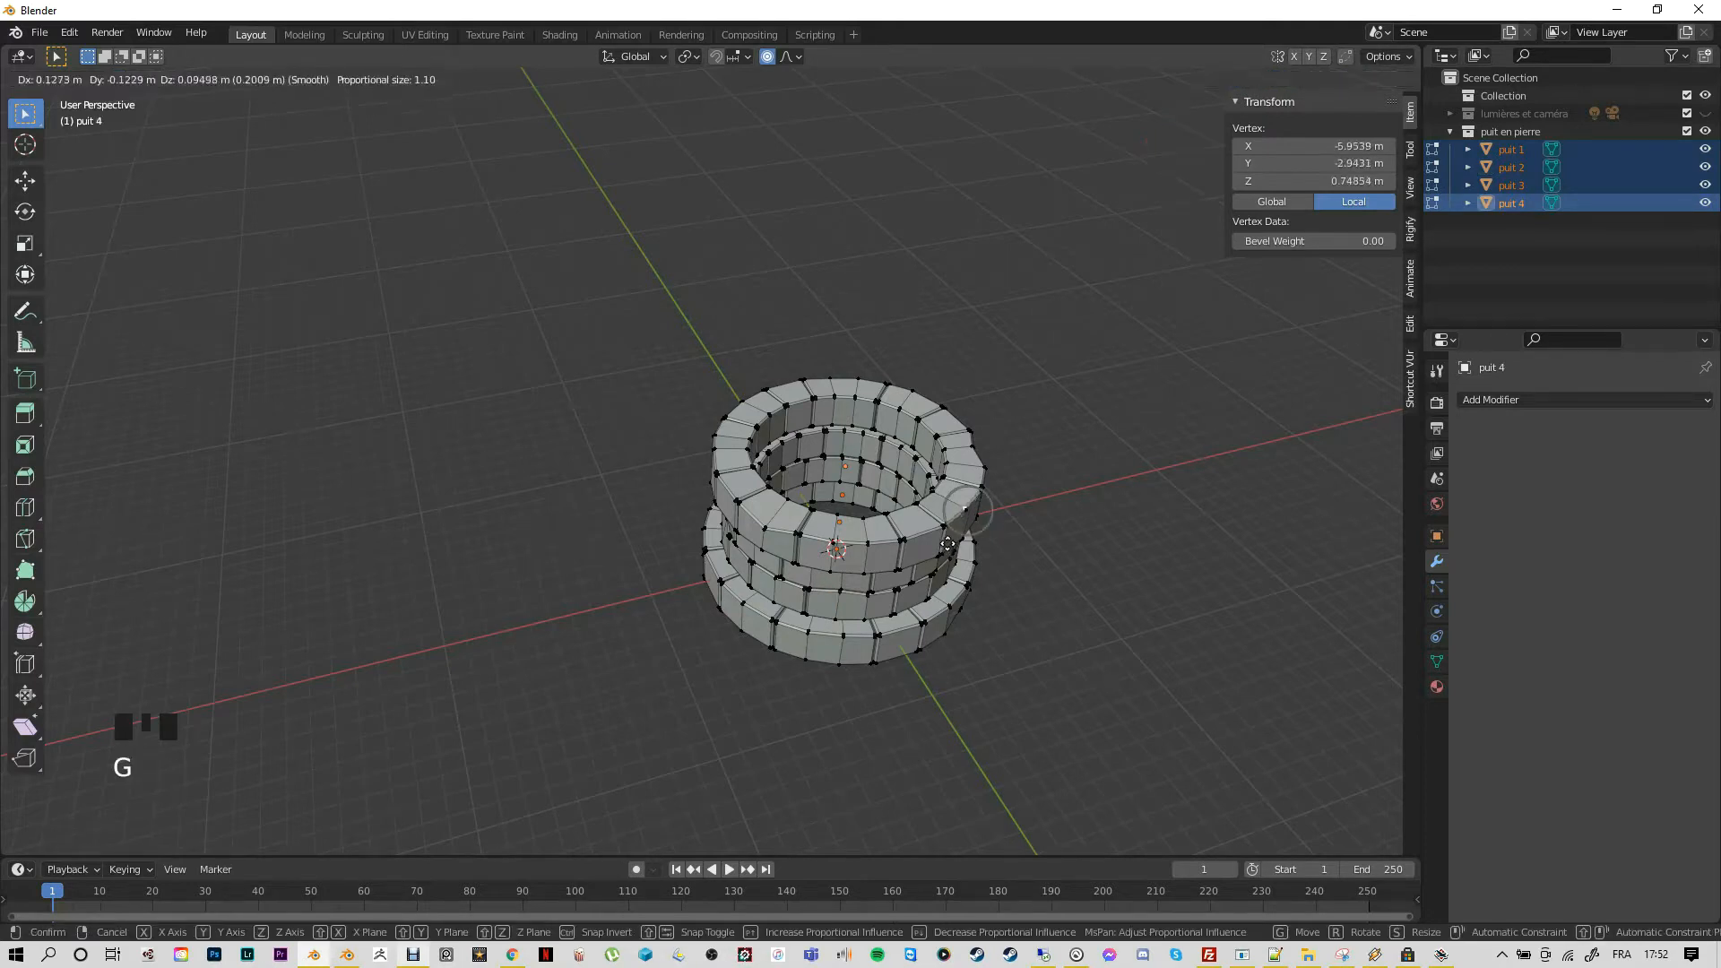
left_click(936, 578)
Turn off proportional editing, move one outer rim vertex of the top ring slightly inward and up, and clear the selection
left_click(761, 693)
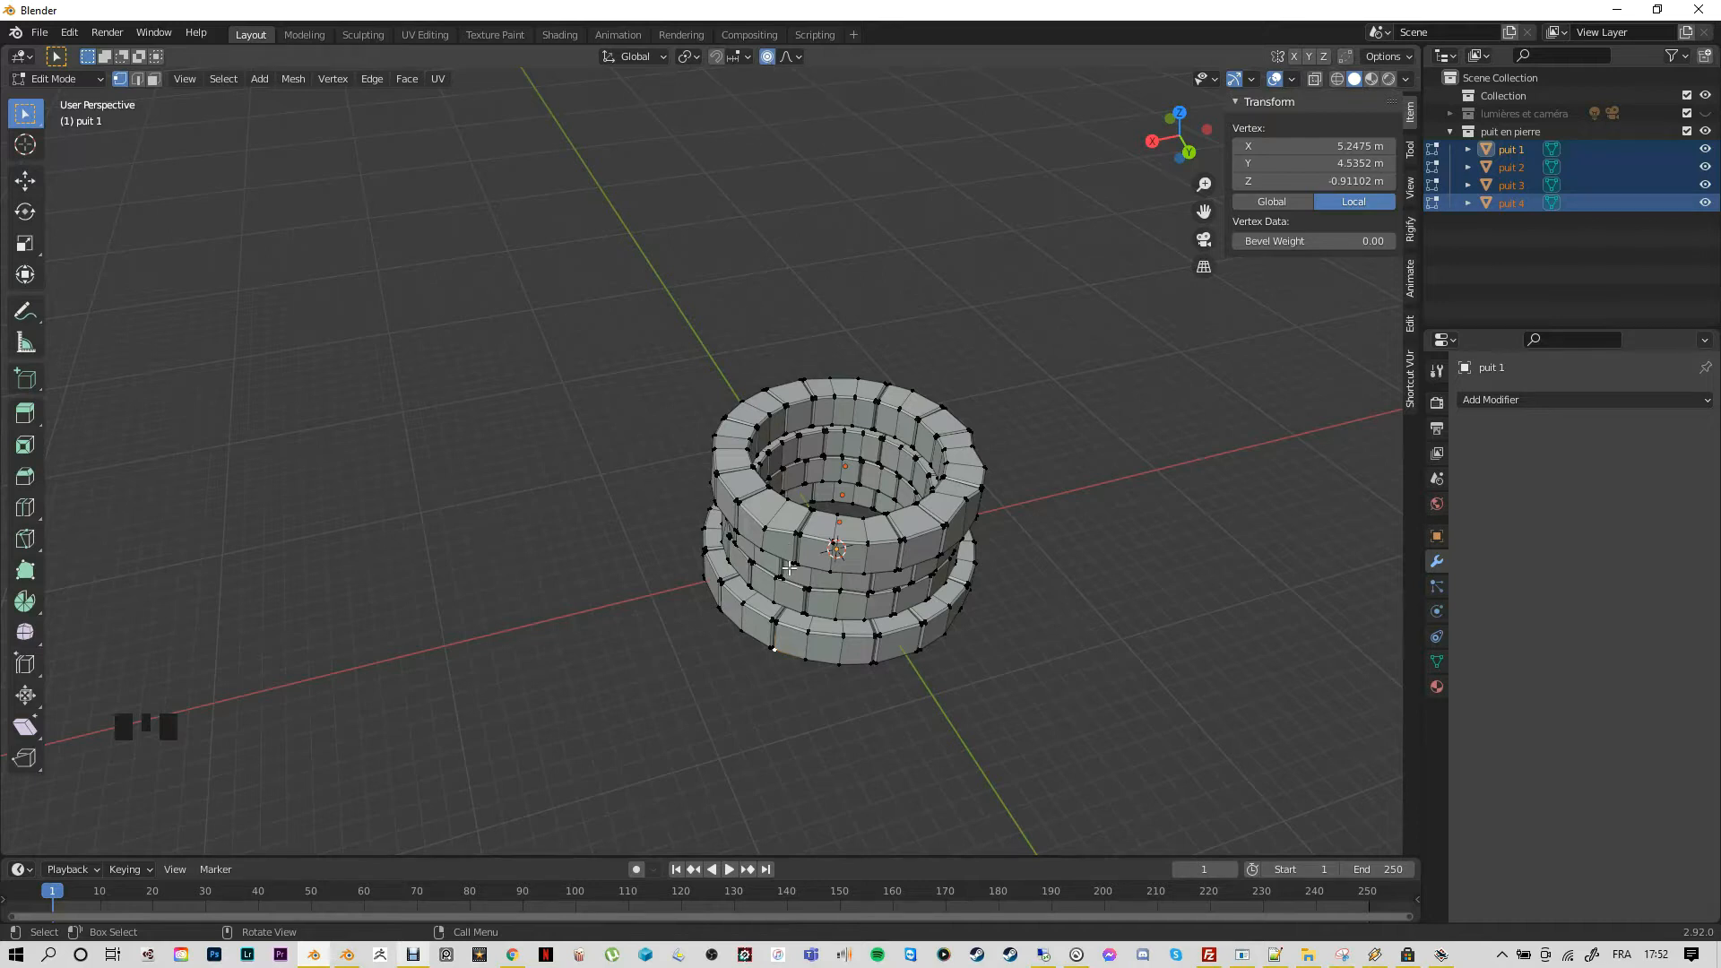
key("o")
key("o")
left_click(745, 550)
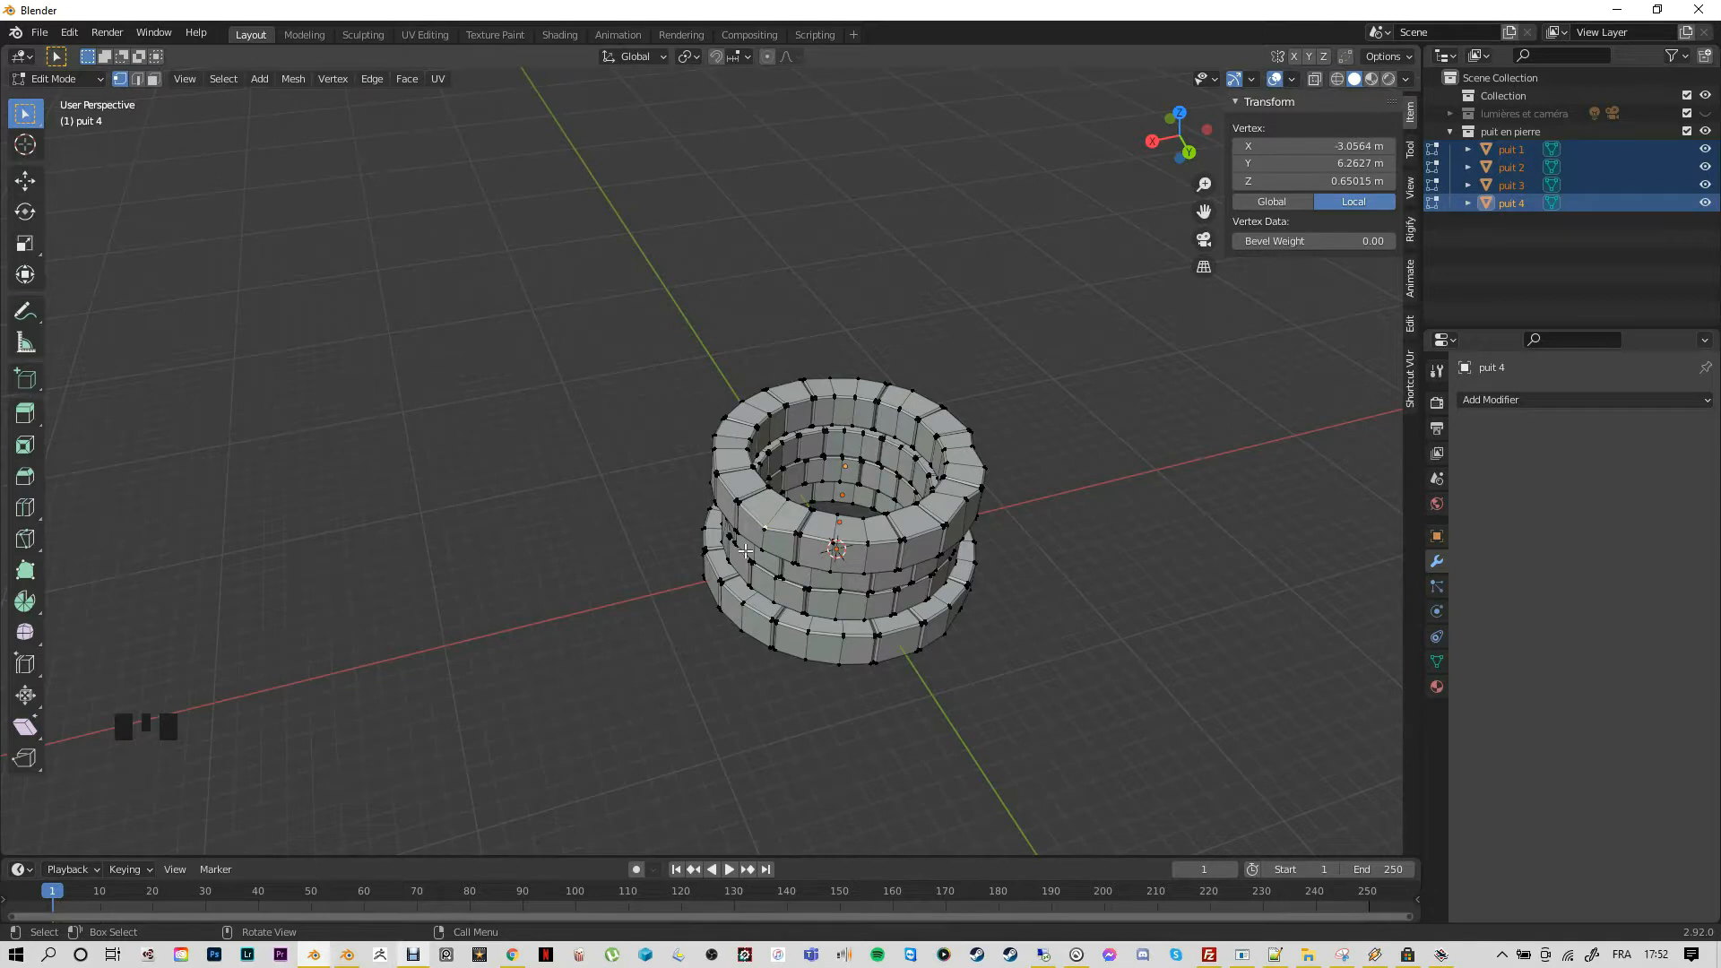
key("g")
left_click(752, 545)
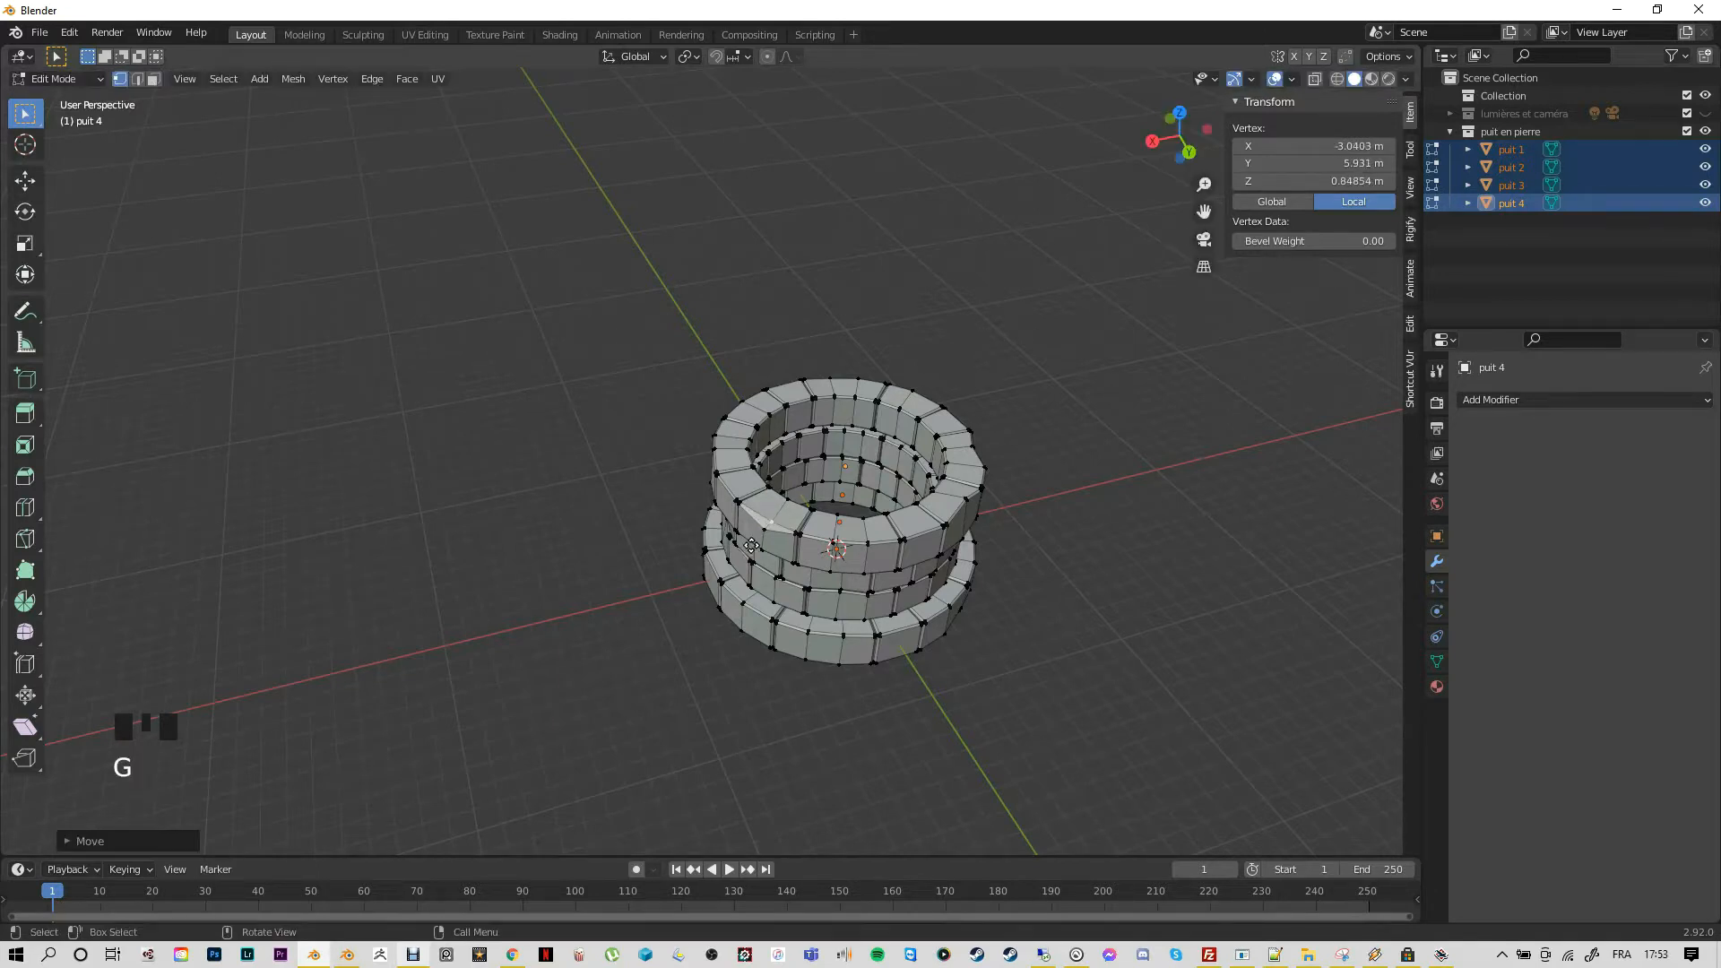
left_click(646, 609)
middle_click_drag(646, 609, 762, 618)
scroll(751, 417, "down", 2)
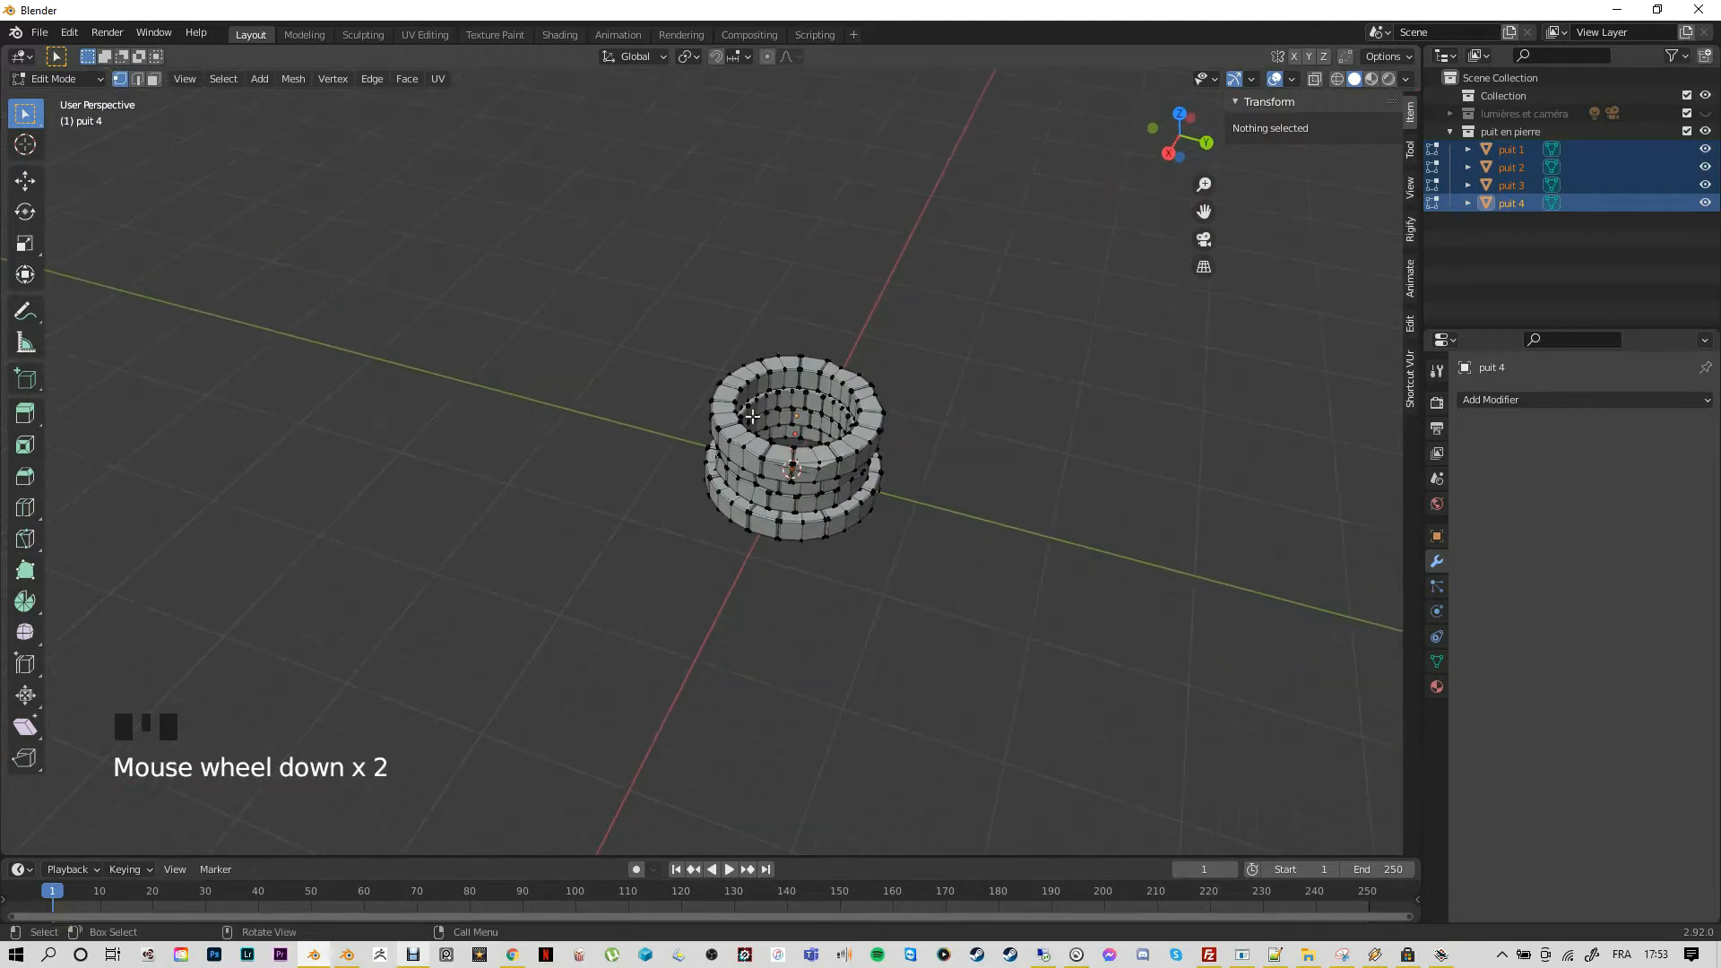
scroll(743, 447, "up", 3)
middle_click_drag(742, 446, 703, 661, "shift")
scroll(738, 638, "up", 2)
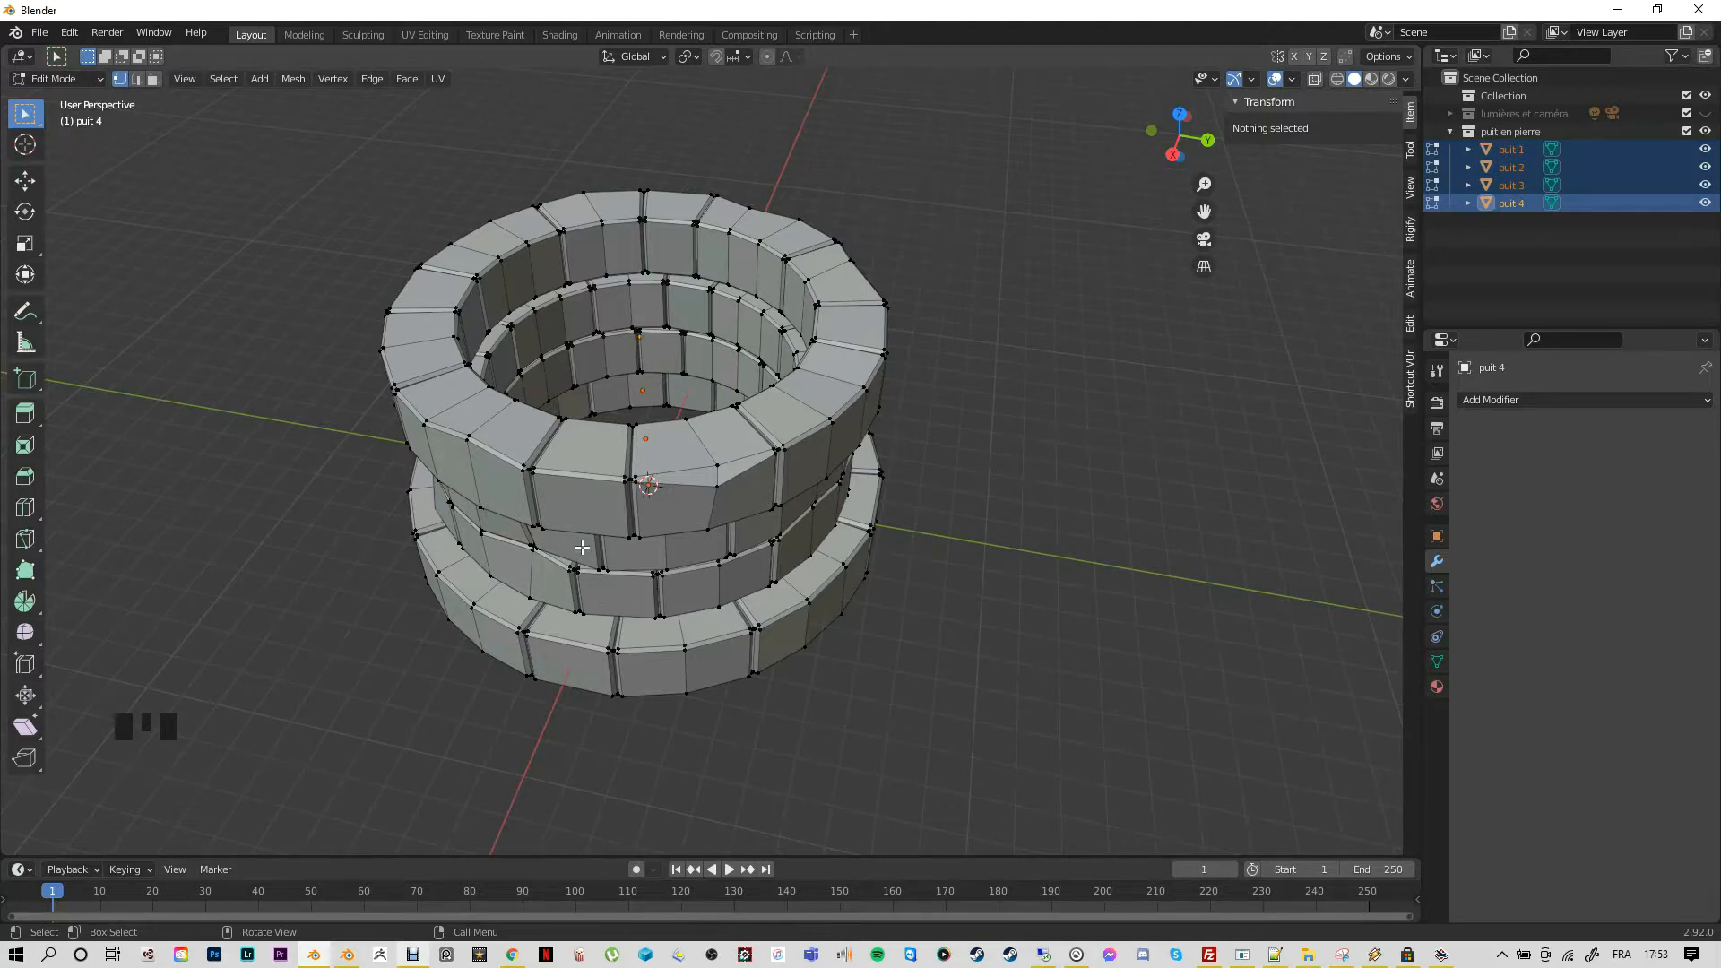
Move one outer rim vertex of the top ring in several small adjustments, placing it slightly lower and farther outward
scroll(582, 547, "up", 4)
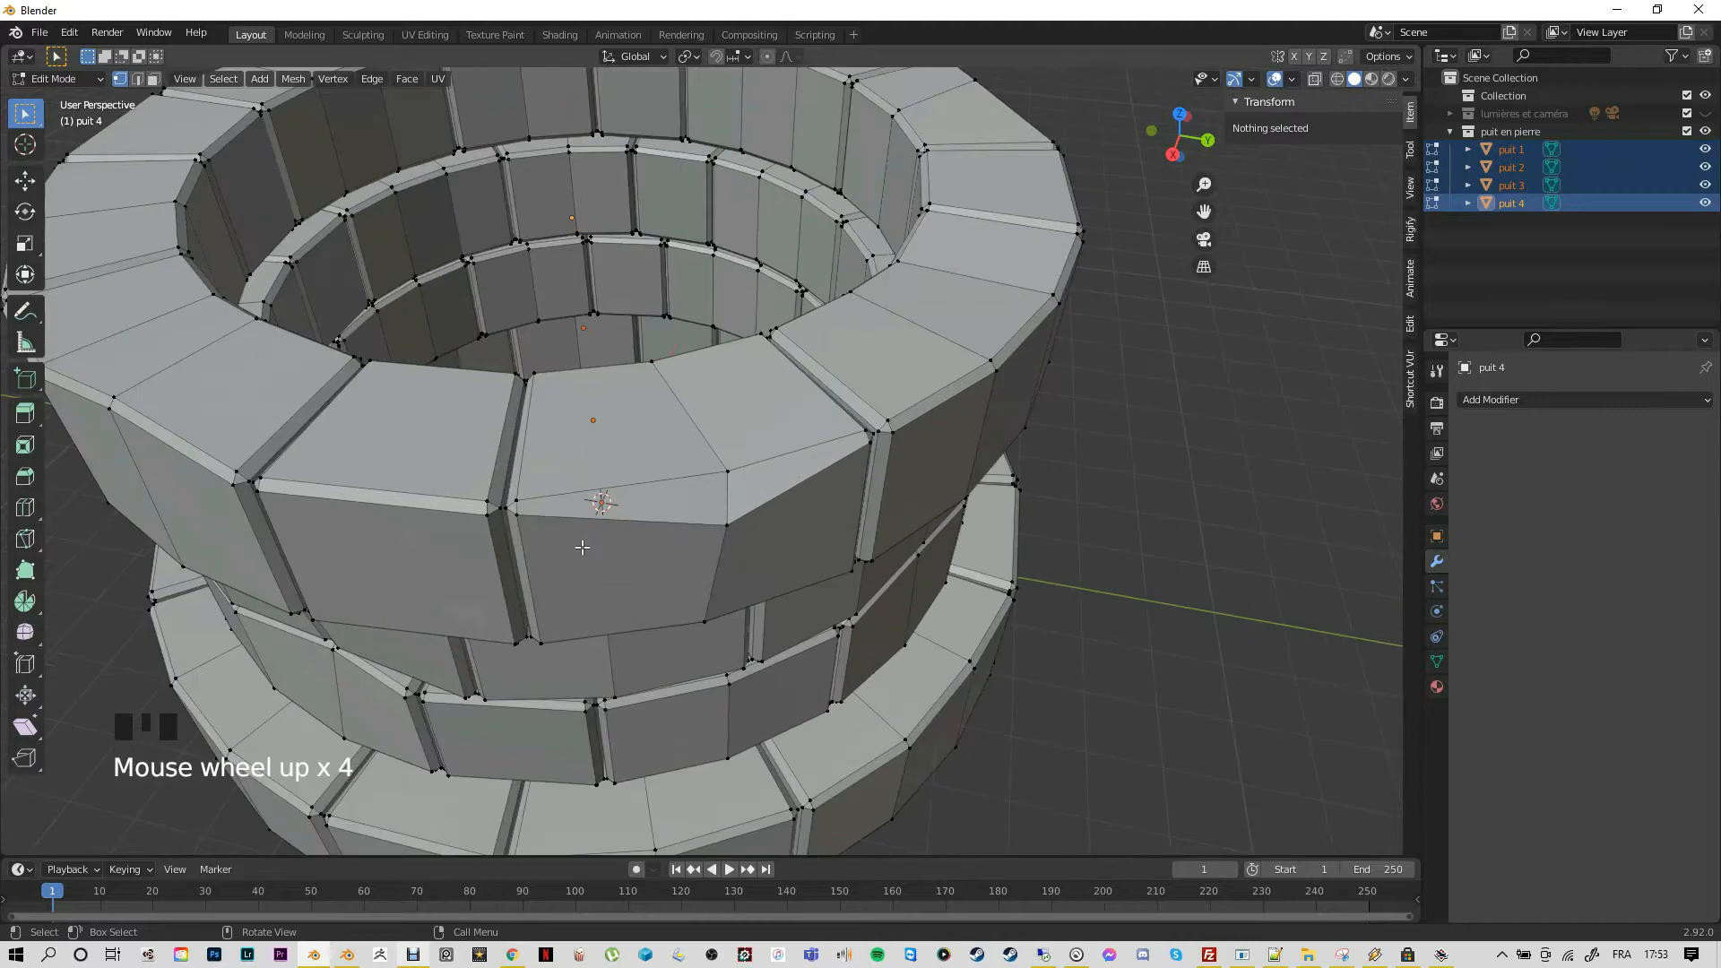
scroll(582, 546, "down", 5)
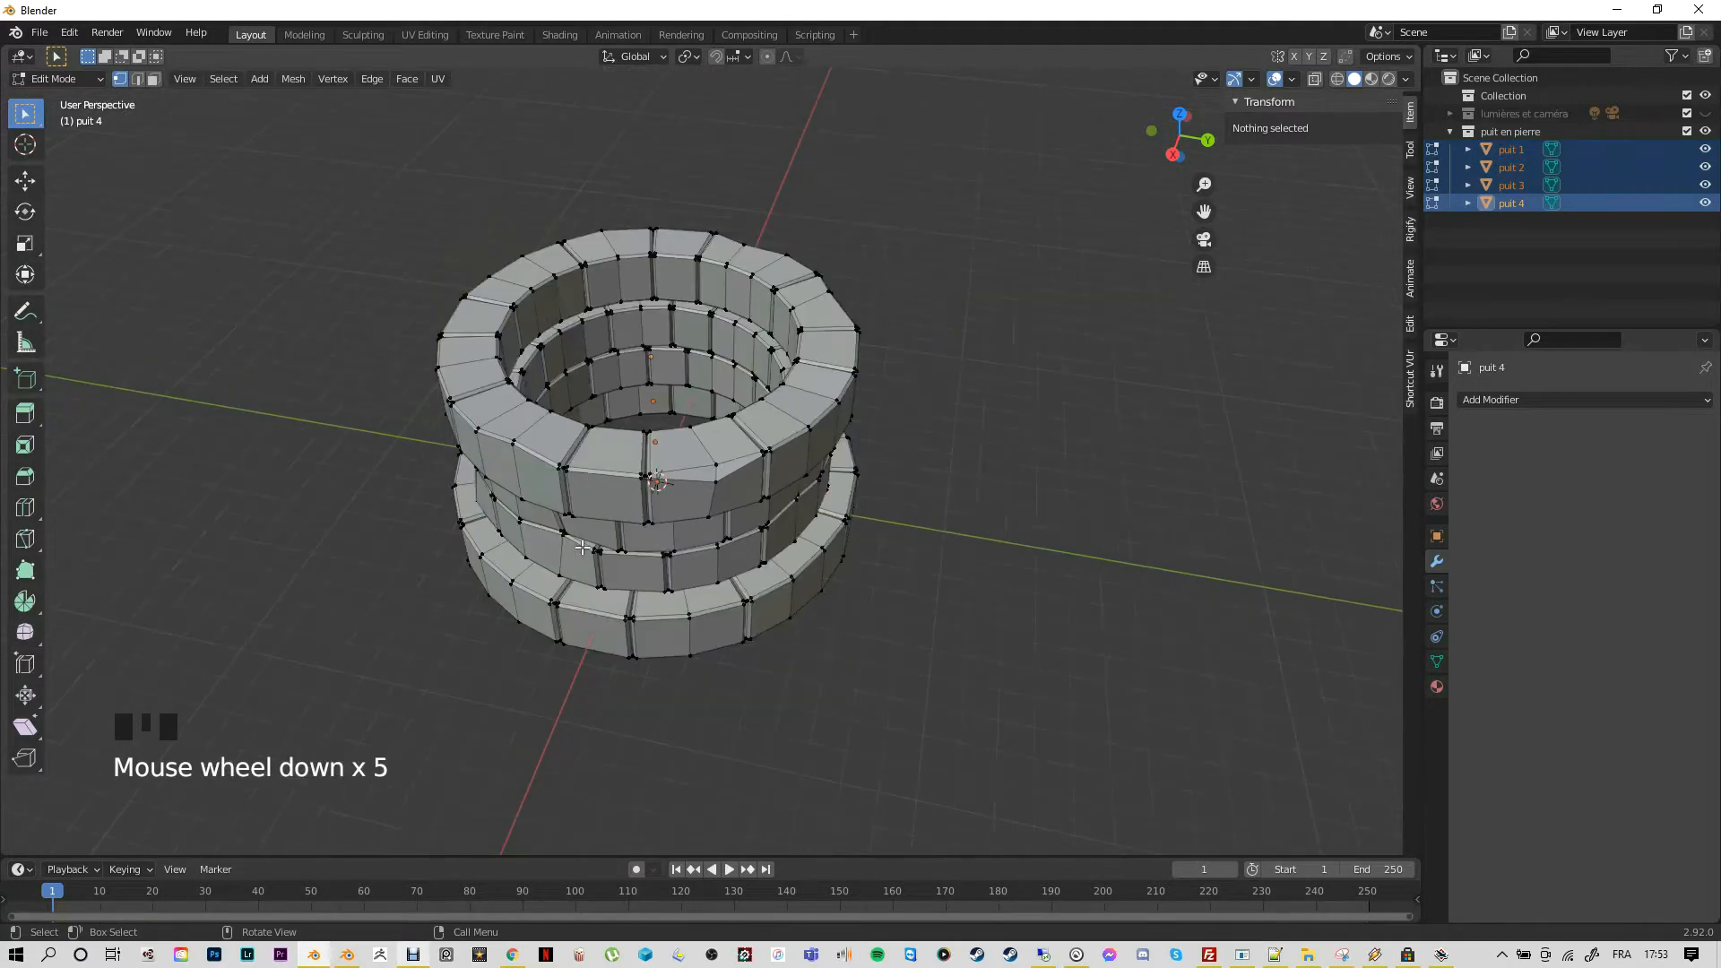
scroll(582, 546, "up", 4)
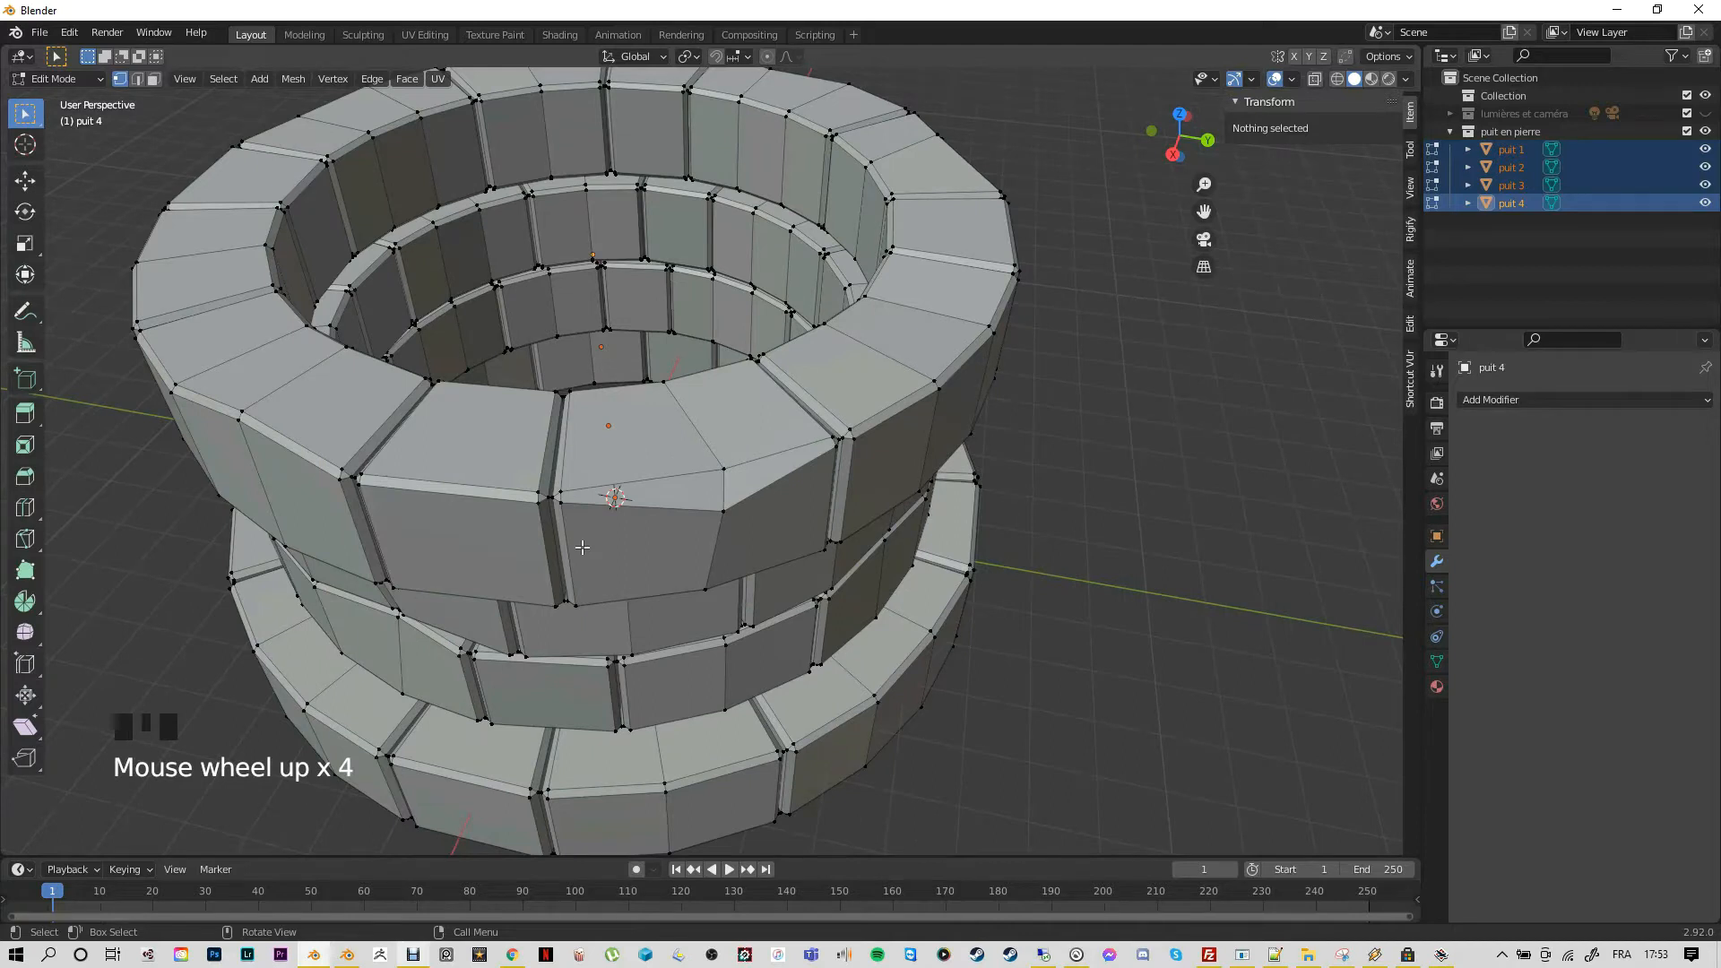
scroll(582, 547, "down", 3)
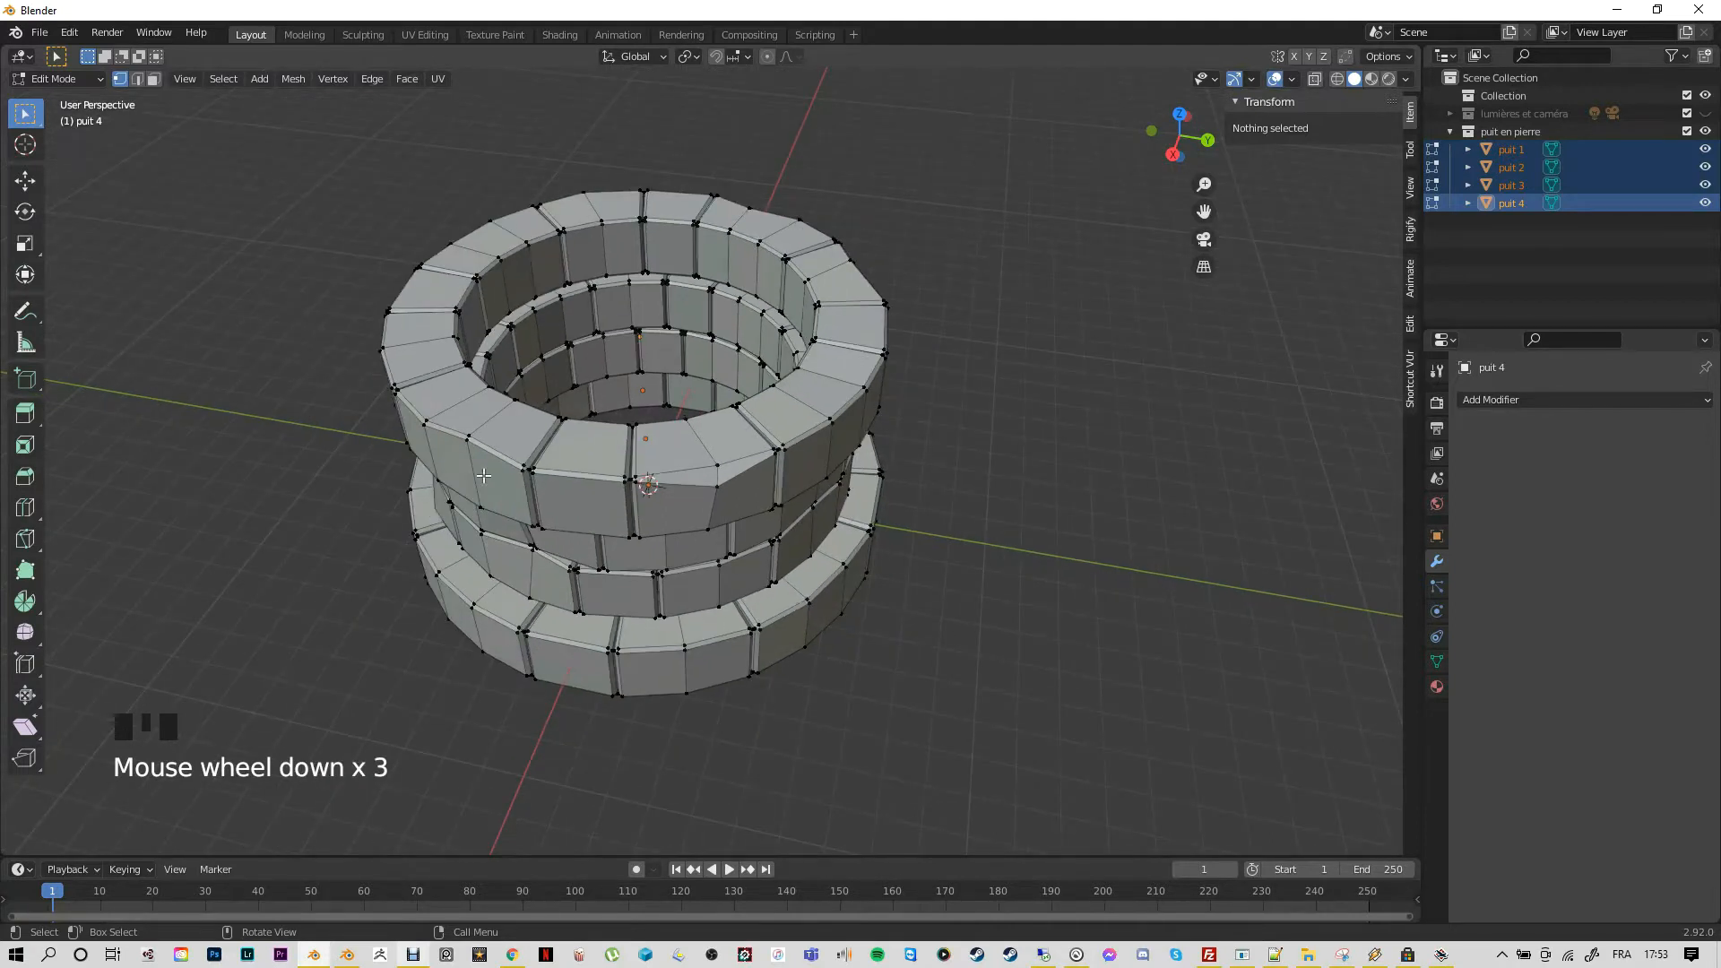
left_click(467, 436)
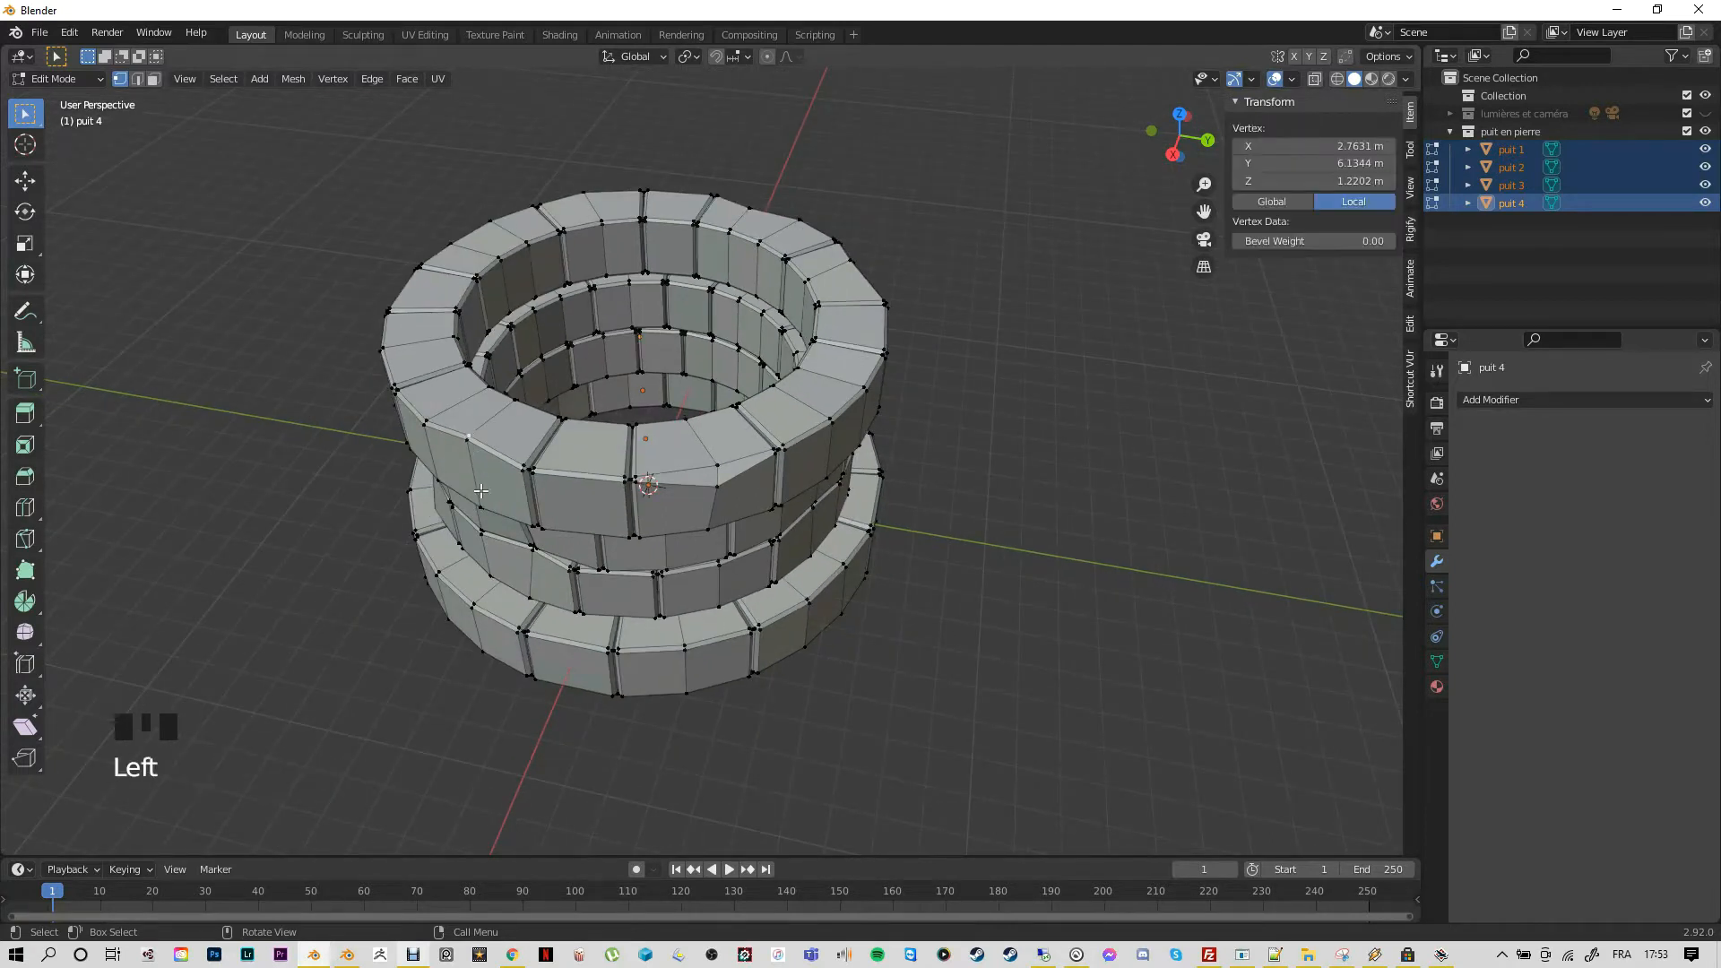
key("g")
left_click(494, 574)
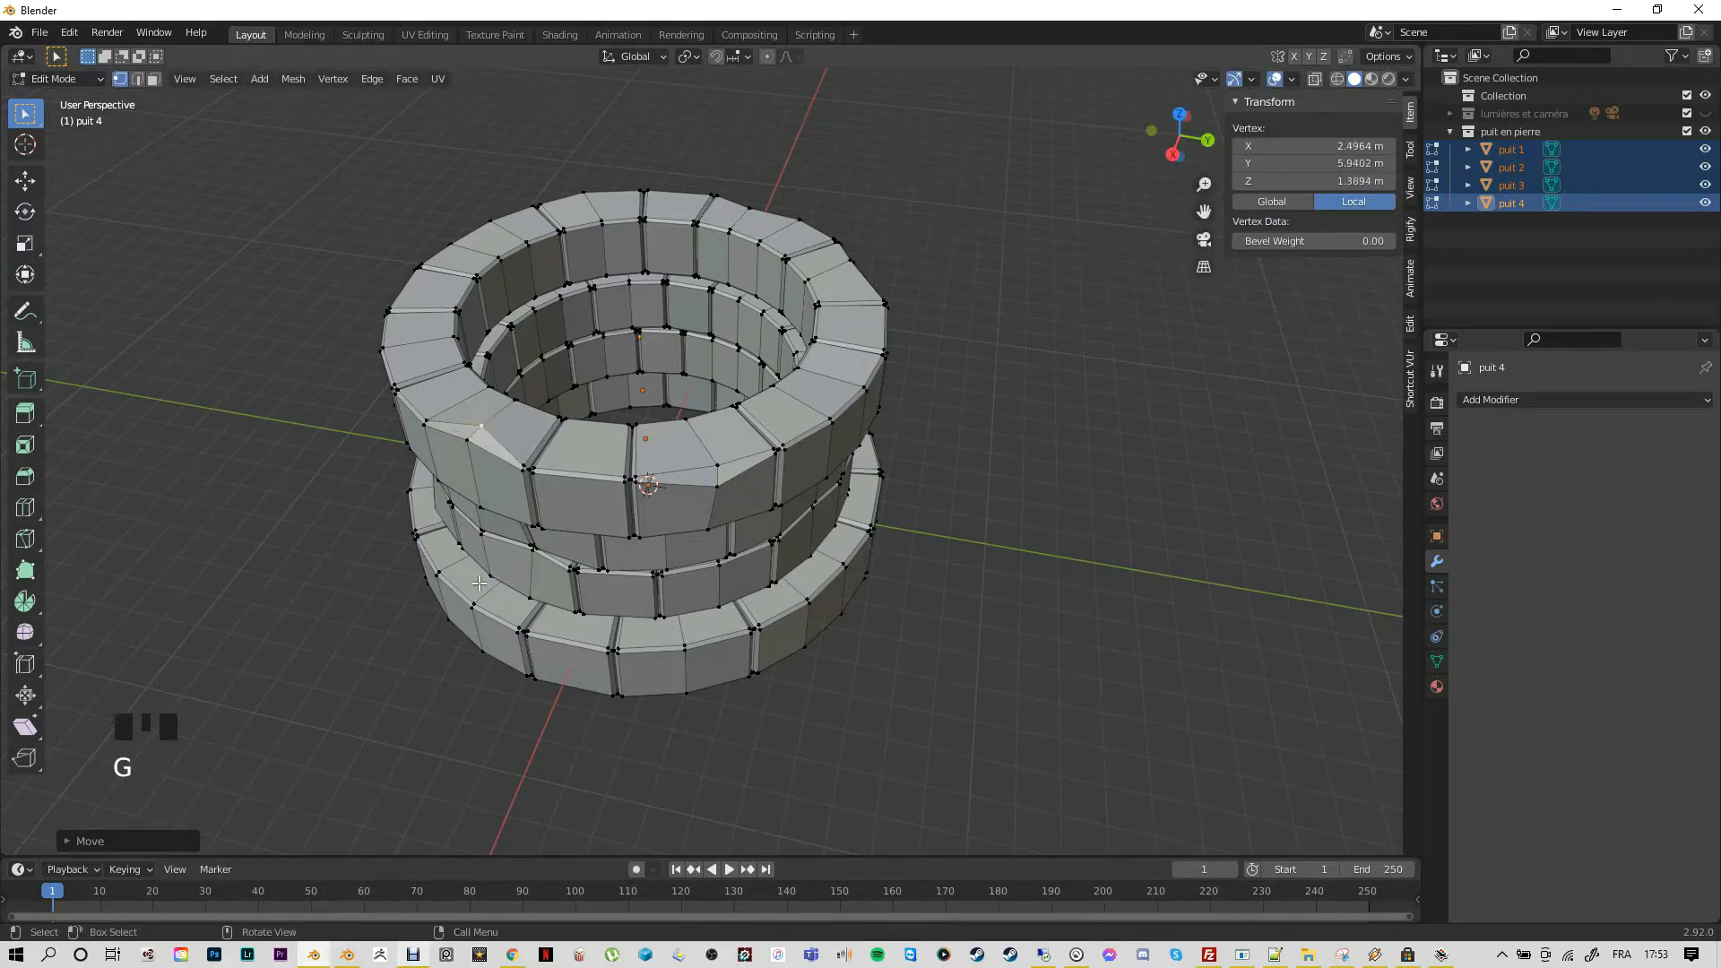
key("g")
left_click(470, 487)
key("g")
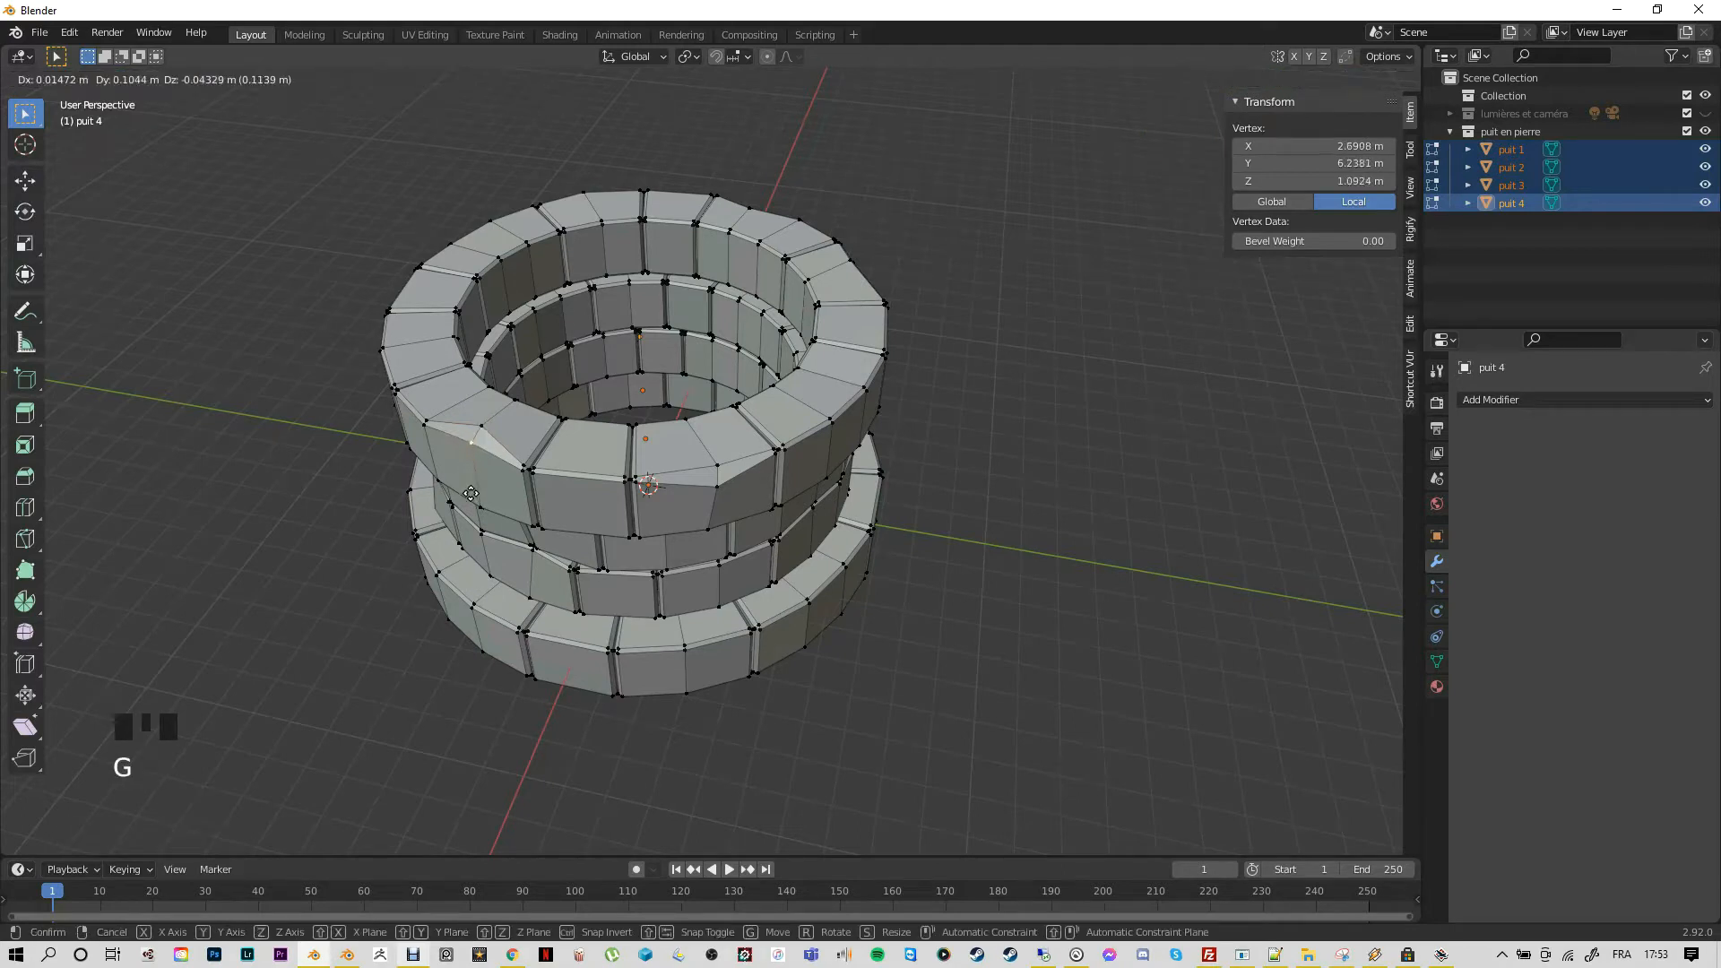
left_click(475, 508)
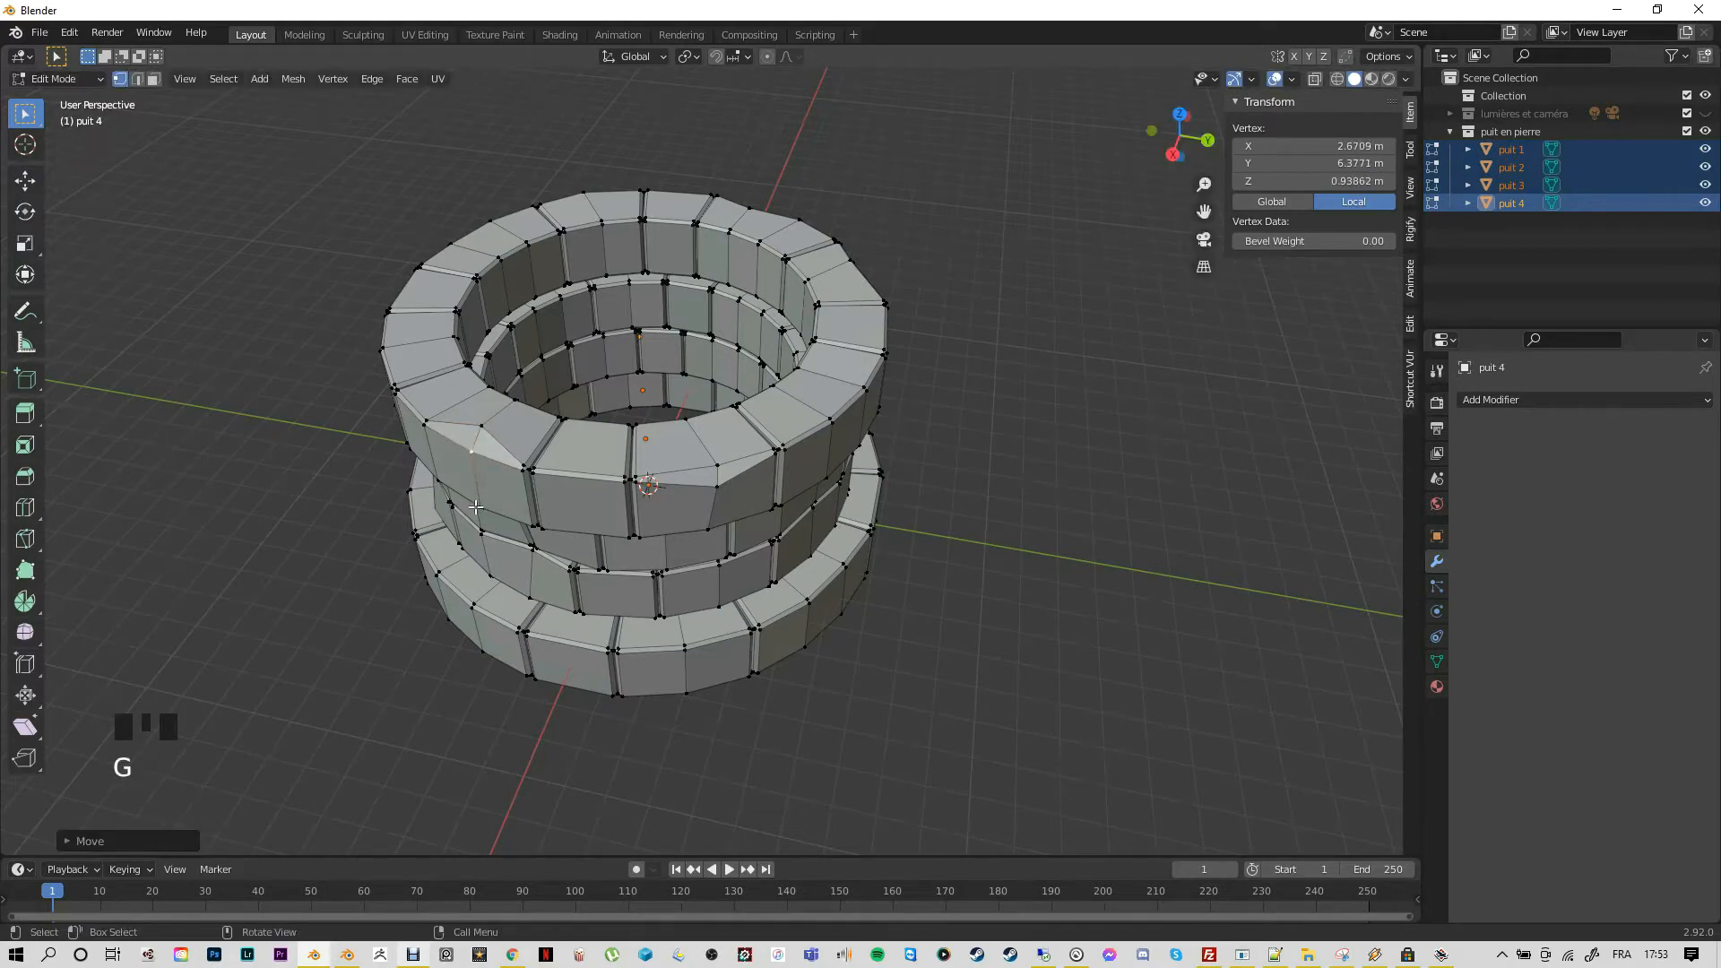
Move another outer rim vertex of the top ring slightly inward and up
left_click(384, 574)
middle_click_drag(383, 574, 479, 594)
left_click(410, 615)
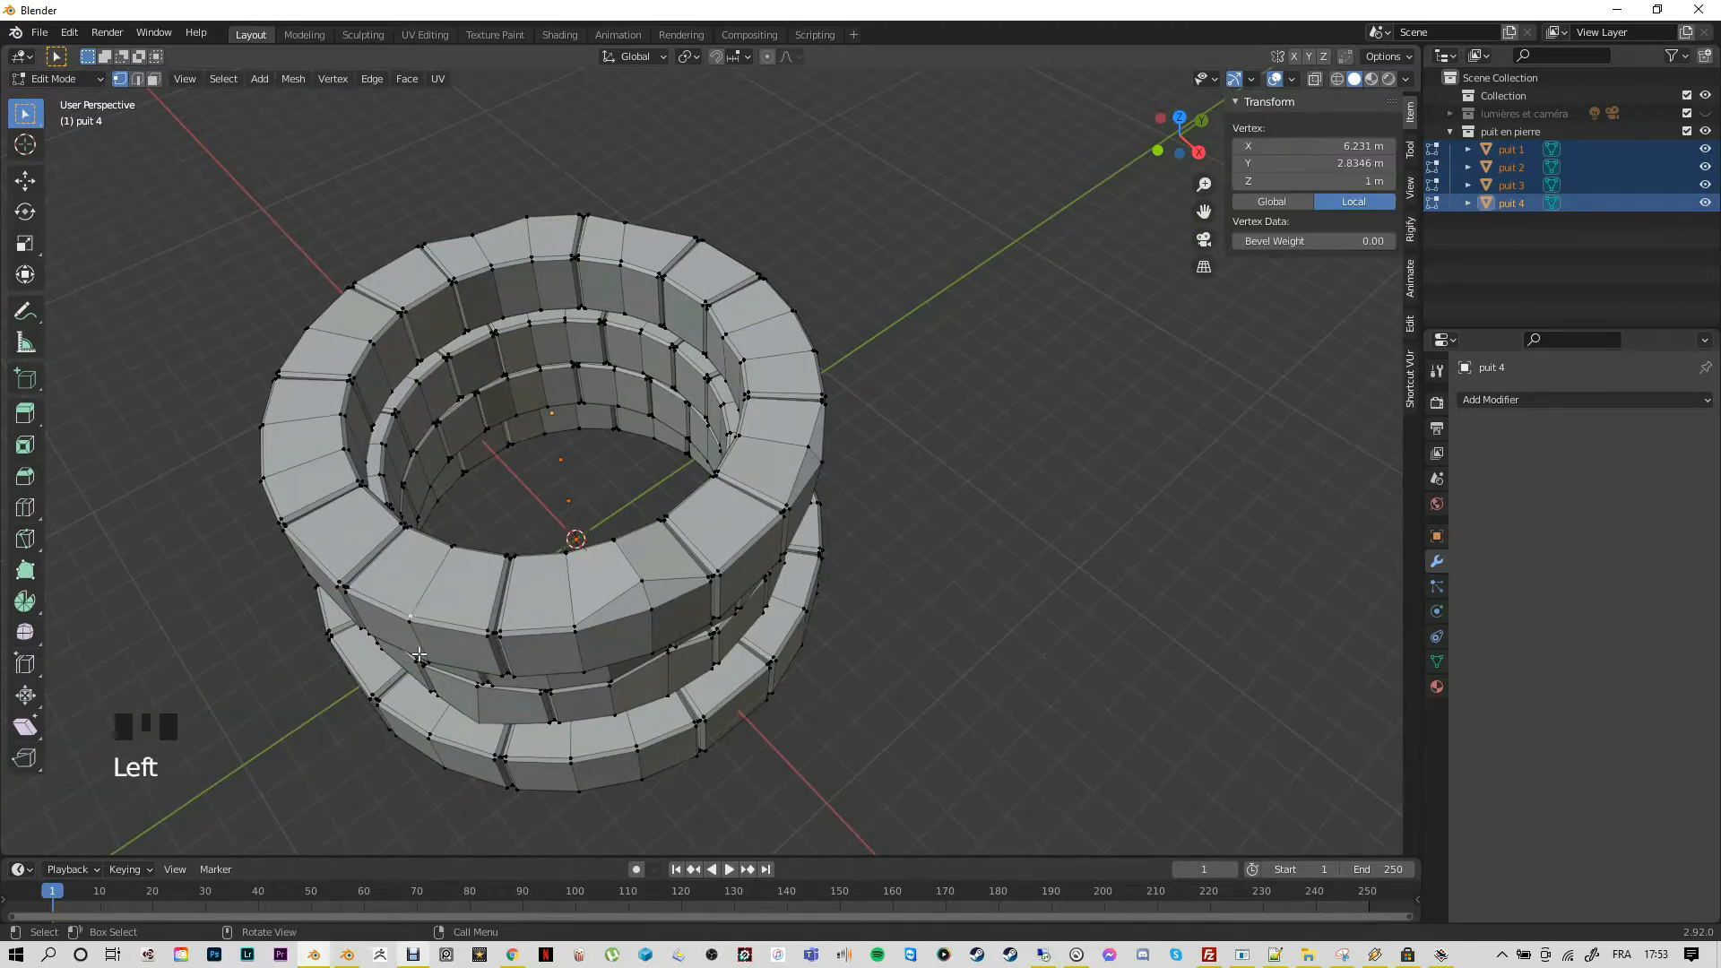
key("g")
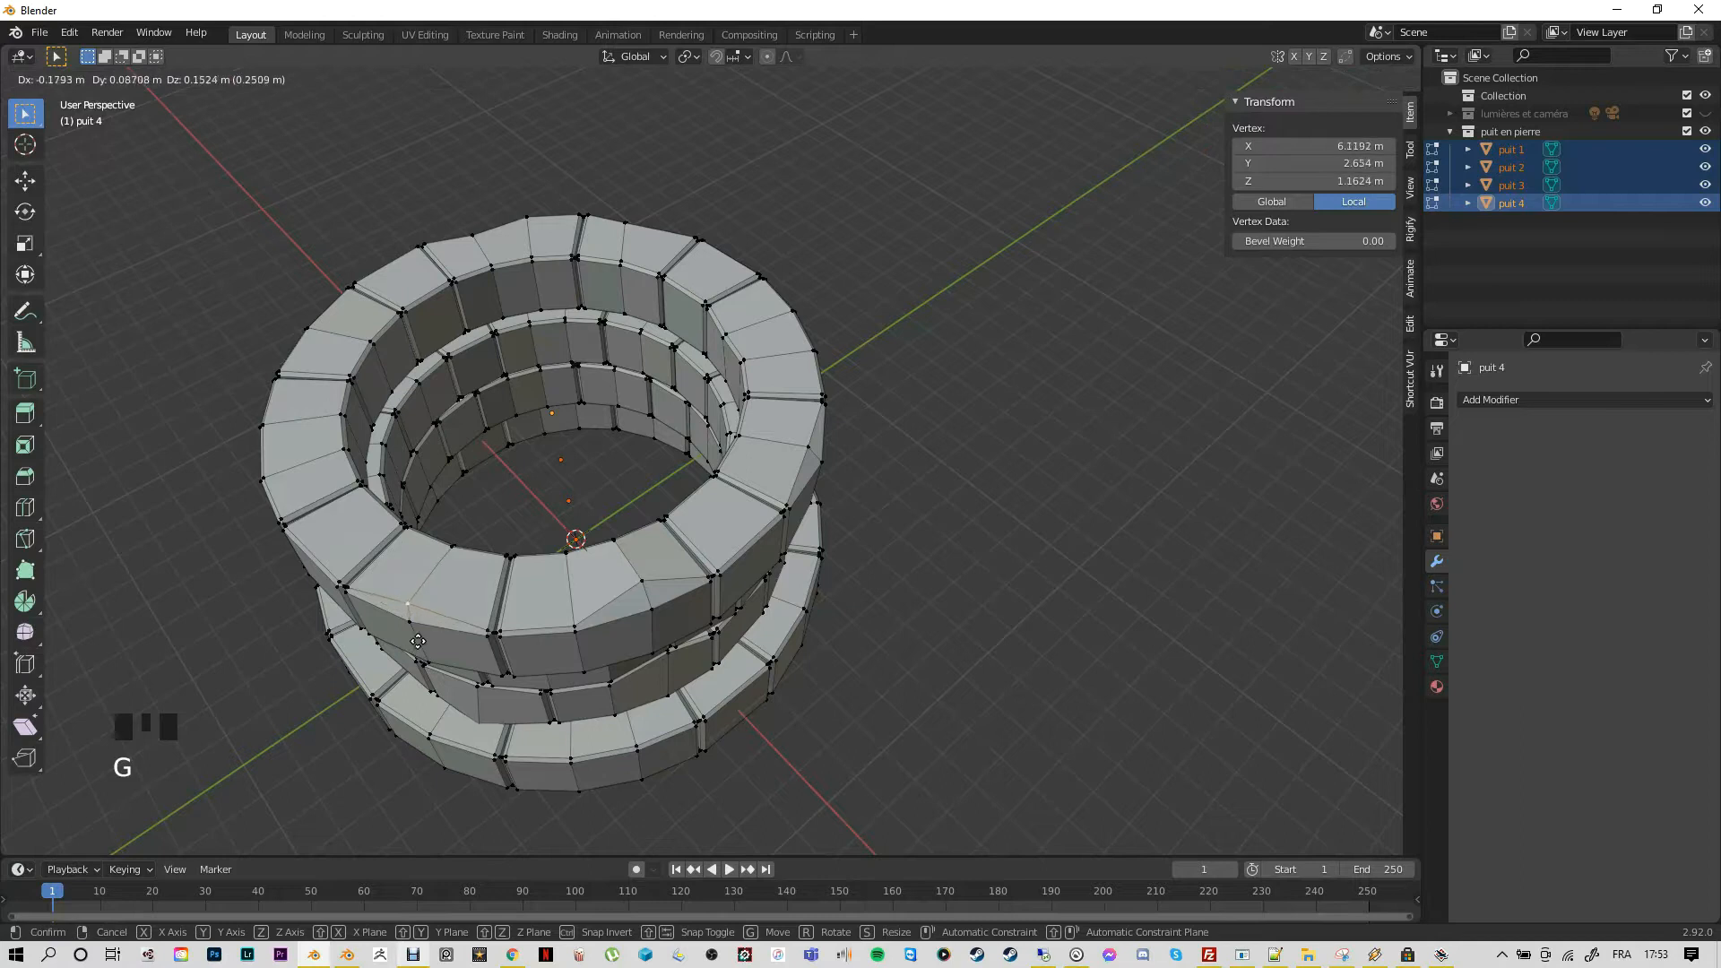
left_click(425, 642)
Nudge two inner rim vertices on the far side of the top ring slightly upward
middle_click_drag(288, 668, 421, 659)
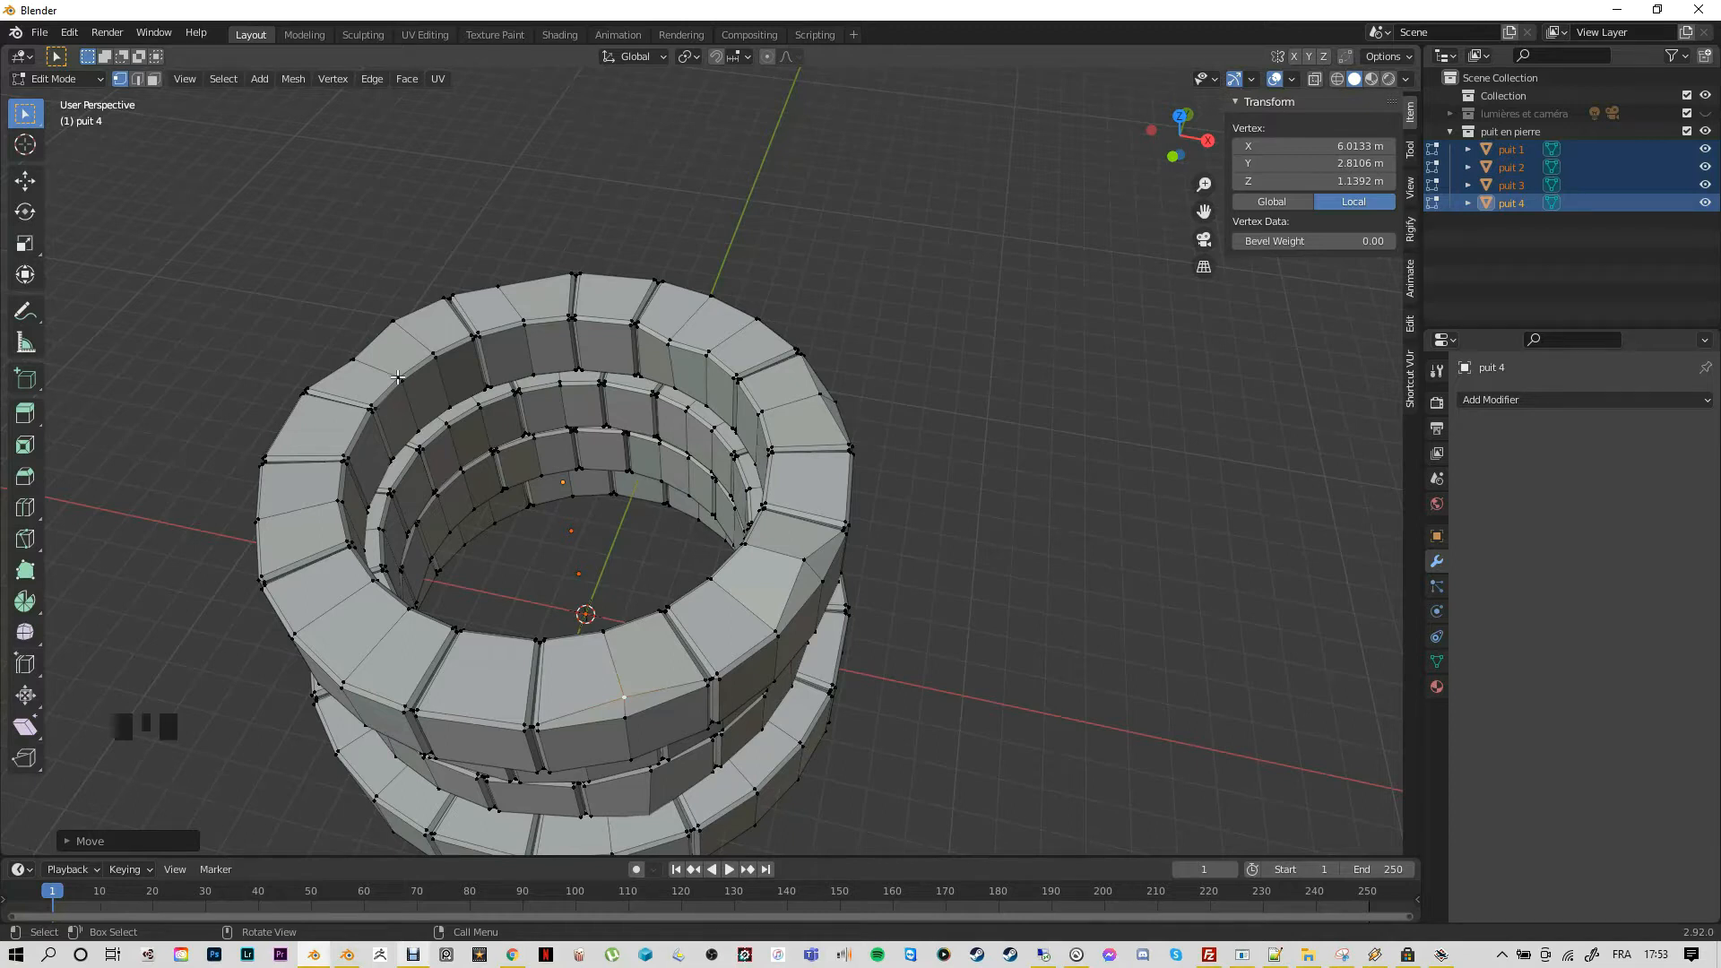
left_click(398, 378)
key("g")
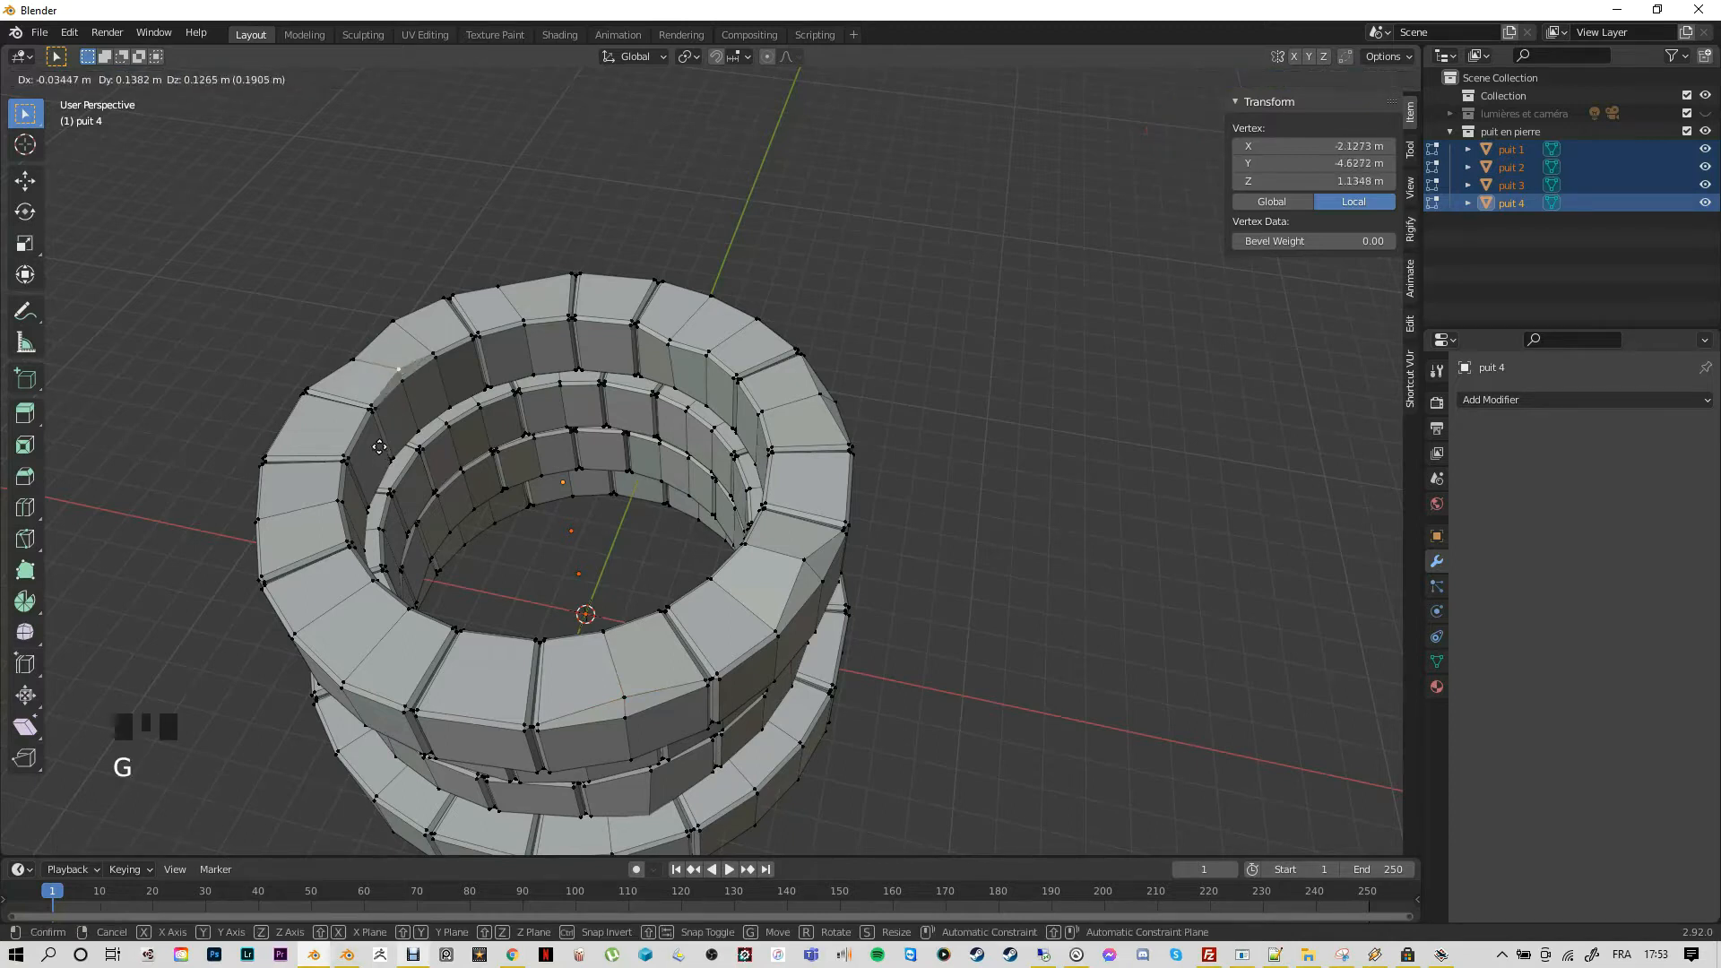
left_click(383, 451)
left_click(527, 321)
key("g")
left_click(527, 314)
Displace one outer rim vertex of the top ring inward and push two of its inner rim vertices slightly outward
left_click(295, 634)
key("g")
left_click(307, 624)
left_click(761, 413)
key("g")
left_click(773, 406)
left_click(343, 501)
key("g")
left_click(328, 501)
Nudge two upper inner vertices of puit 3 inside the well
left_click(683, 411)
key("g")
left_click(683, 416)
left_click(449, 430)
key("g")
left_click(428, 469)
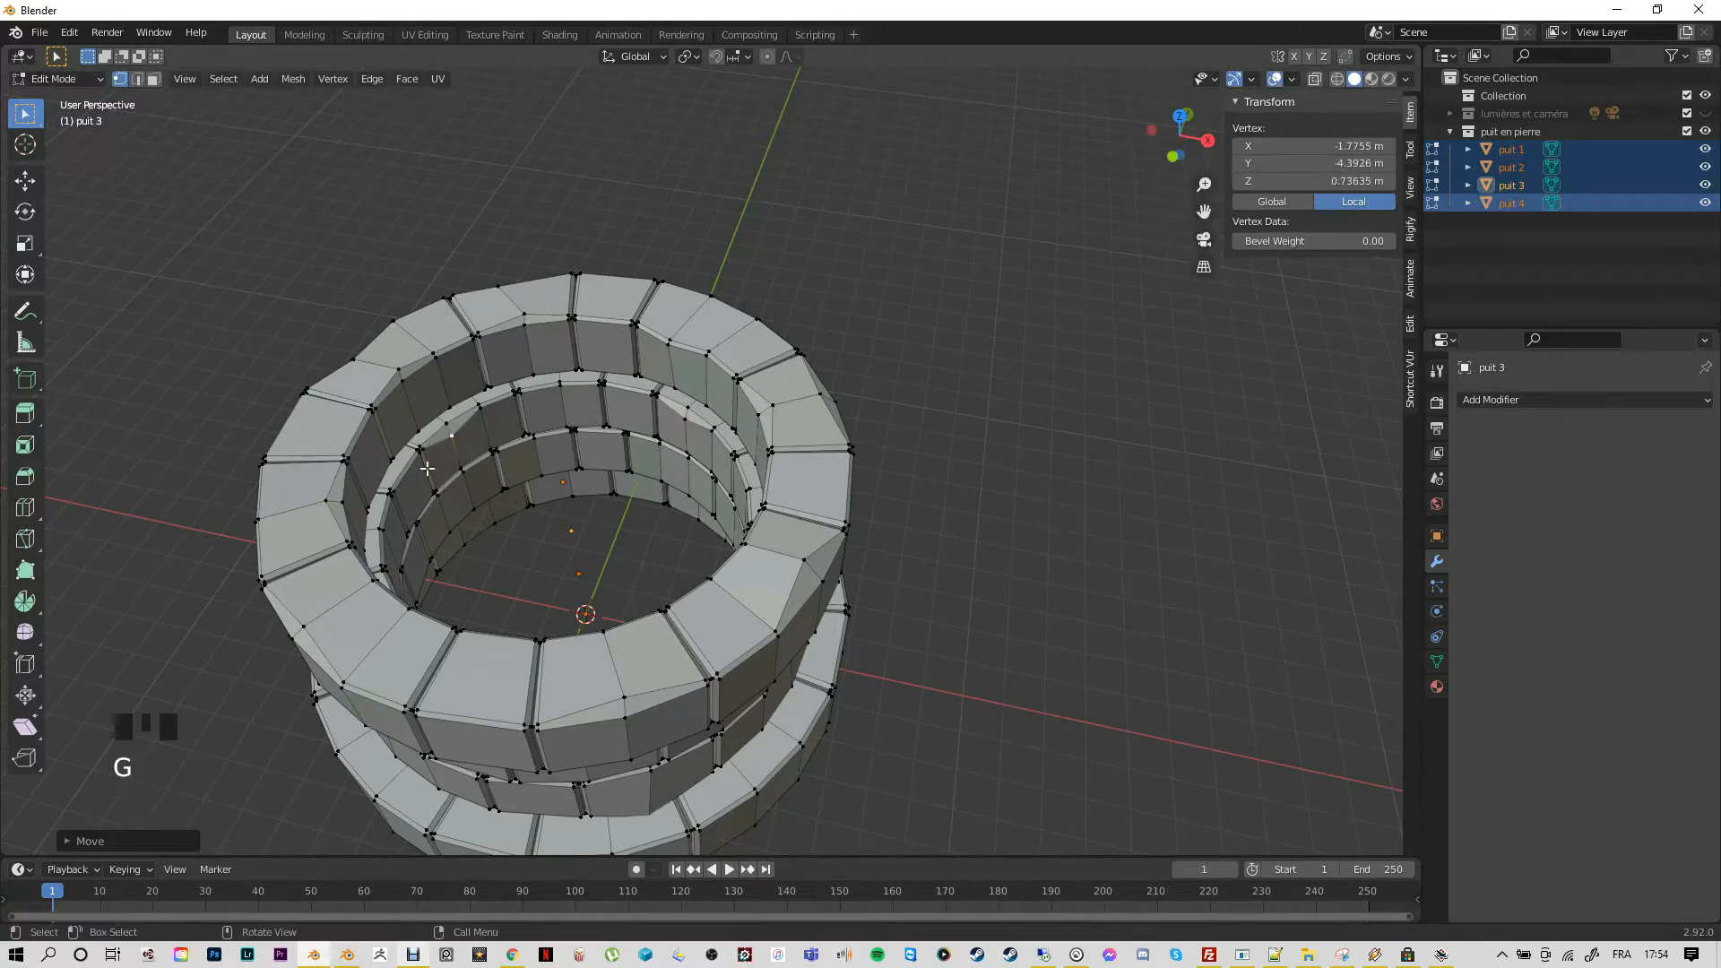
Displace one outer rim vertex of the top ring and raise one upper outer vertex of the bottom ring slightly
middle_click_drag(518, 539, 706, 744)
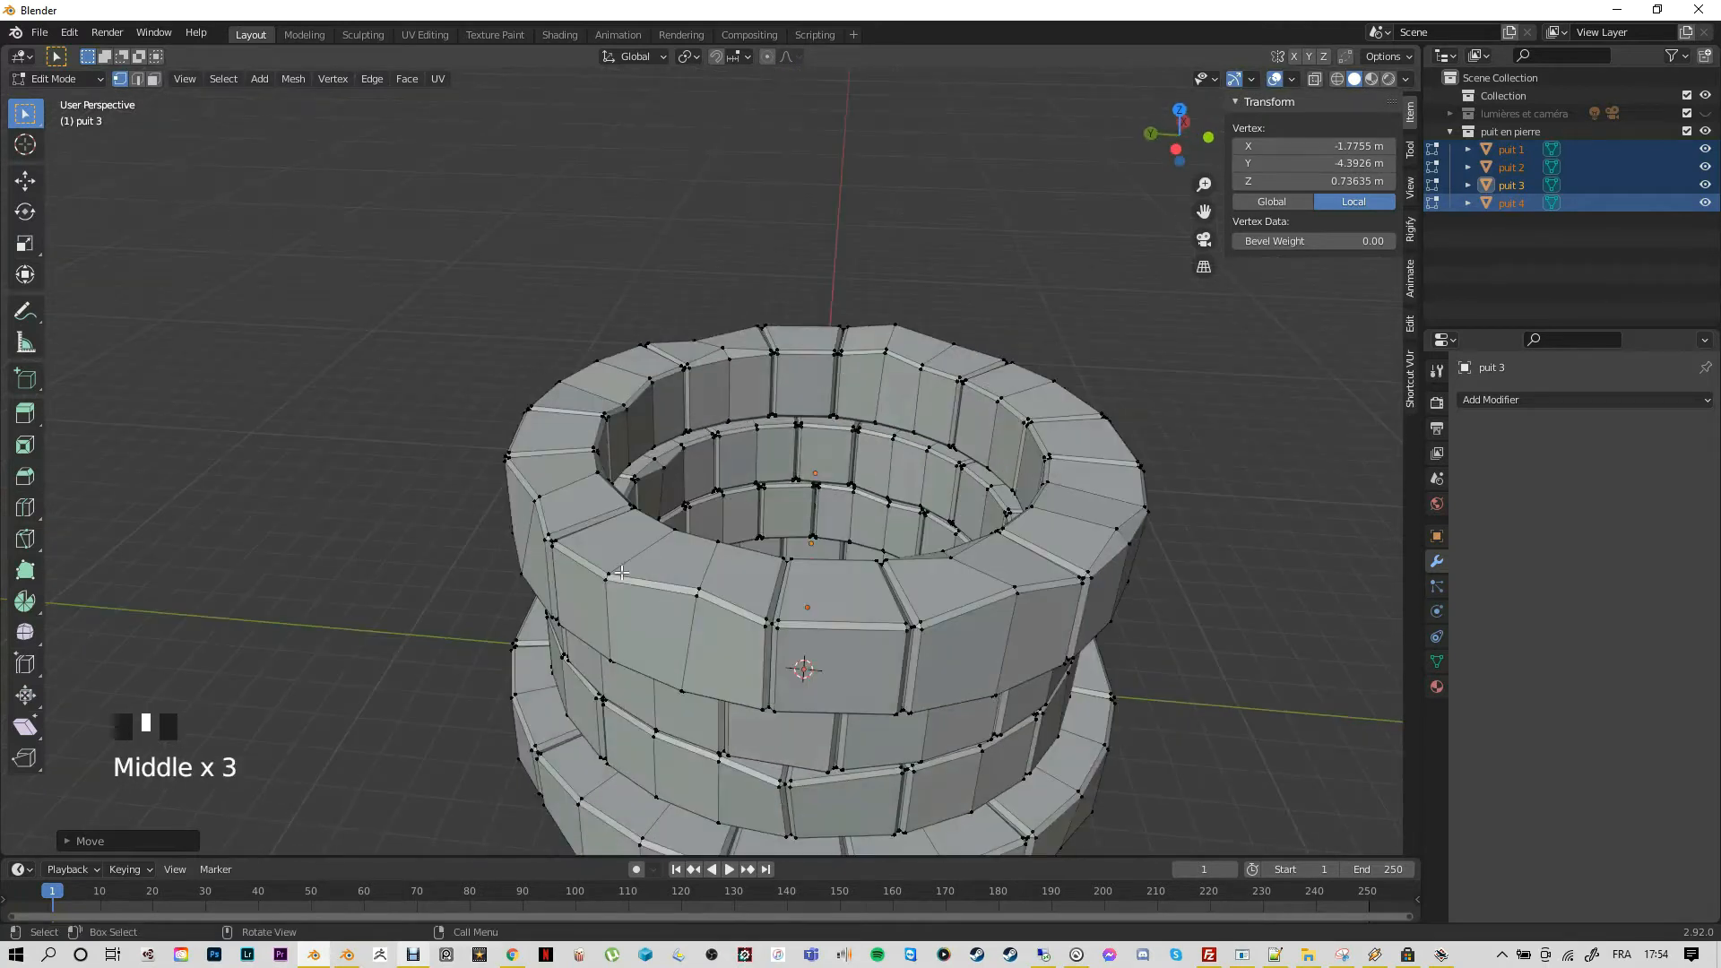
key("g")
left_click(706, 744)
scroll(608, 716, "down", 2)
left_click(628, 680)
key("g")
left_click(631, 676)
Shift another upper outer vertex of the bottom ring, and move one outer rim vertex of the top ring slightly inward and up
middle_click_drag(631, 676, 734, 672)
left_click(643, 574)
key("g")
left_click(647, 605)
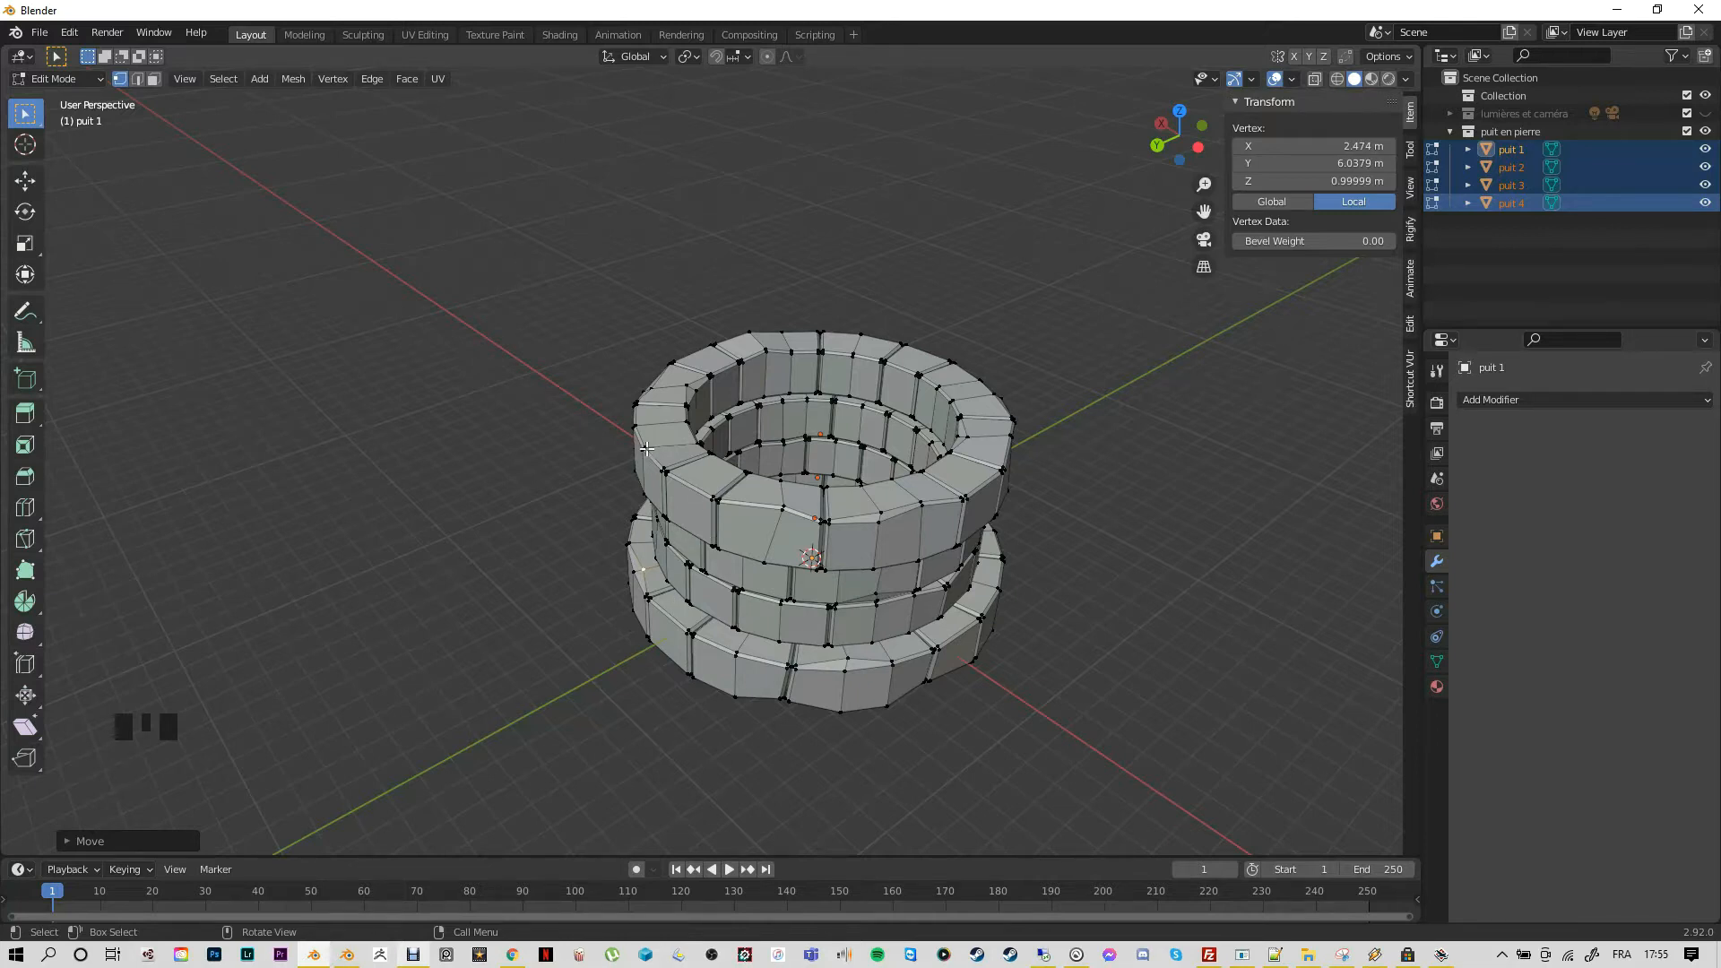
left_click(644, 448)
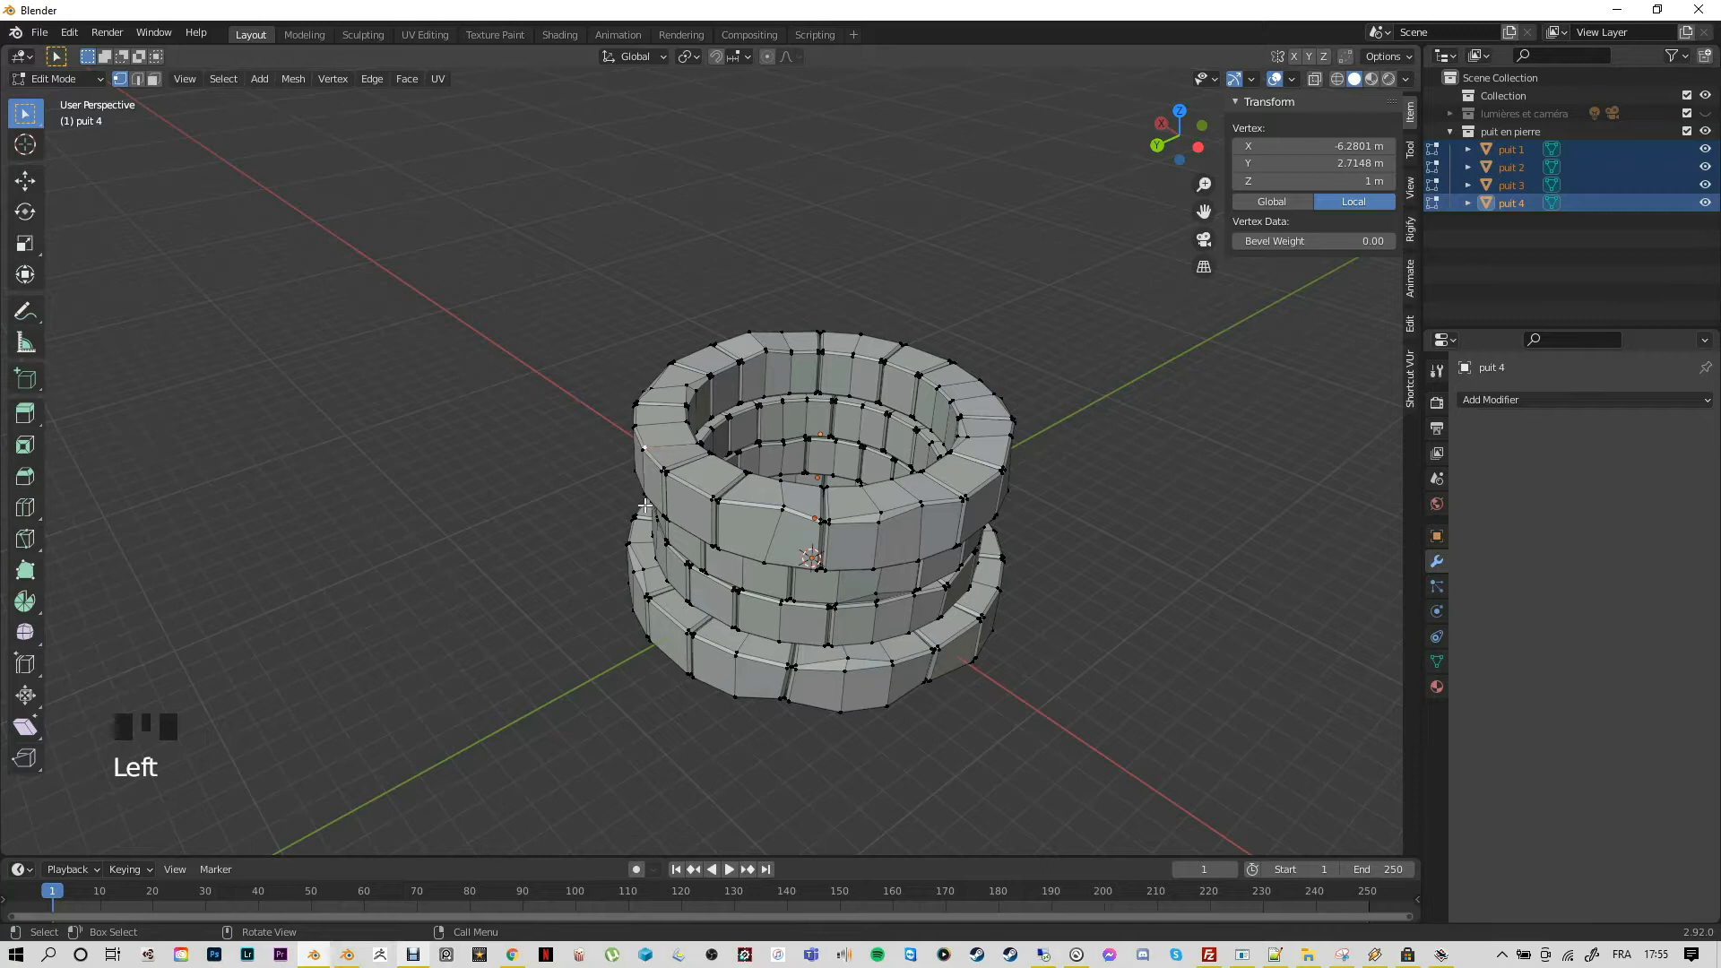
key("g")
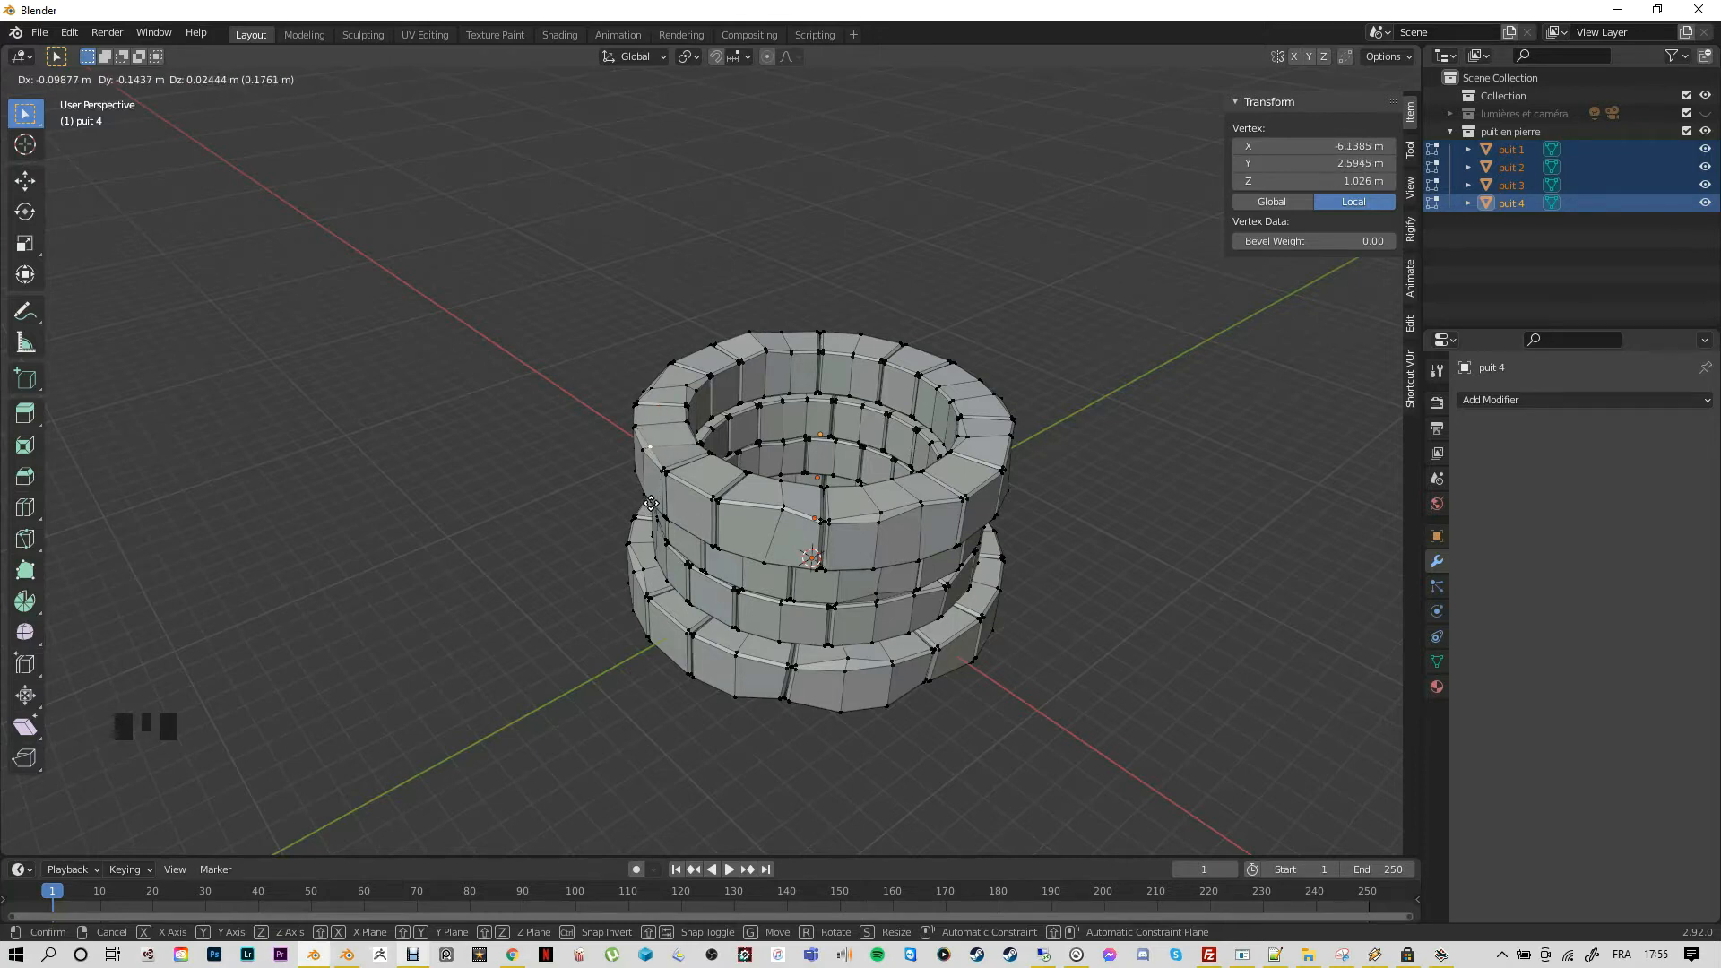
left_click(651, 503)
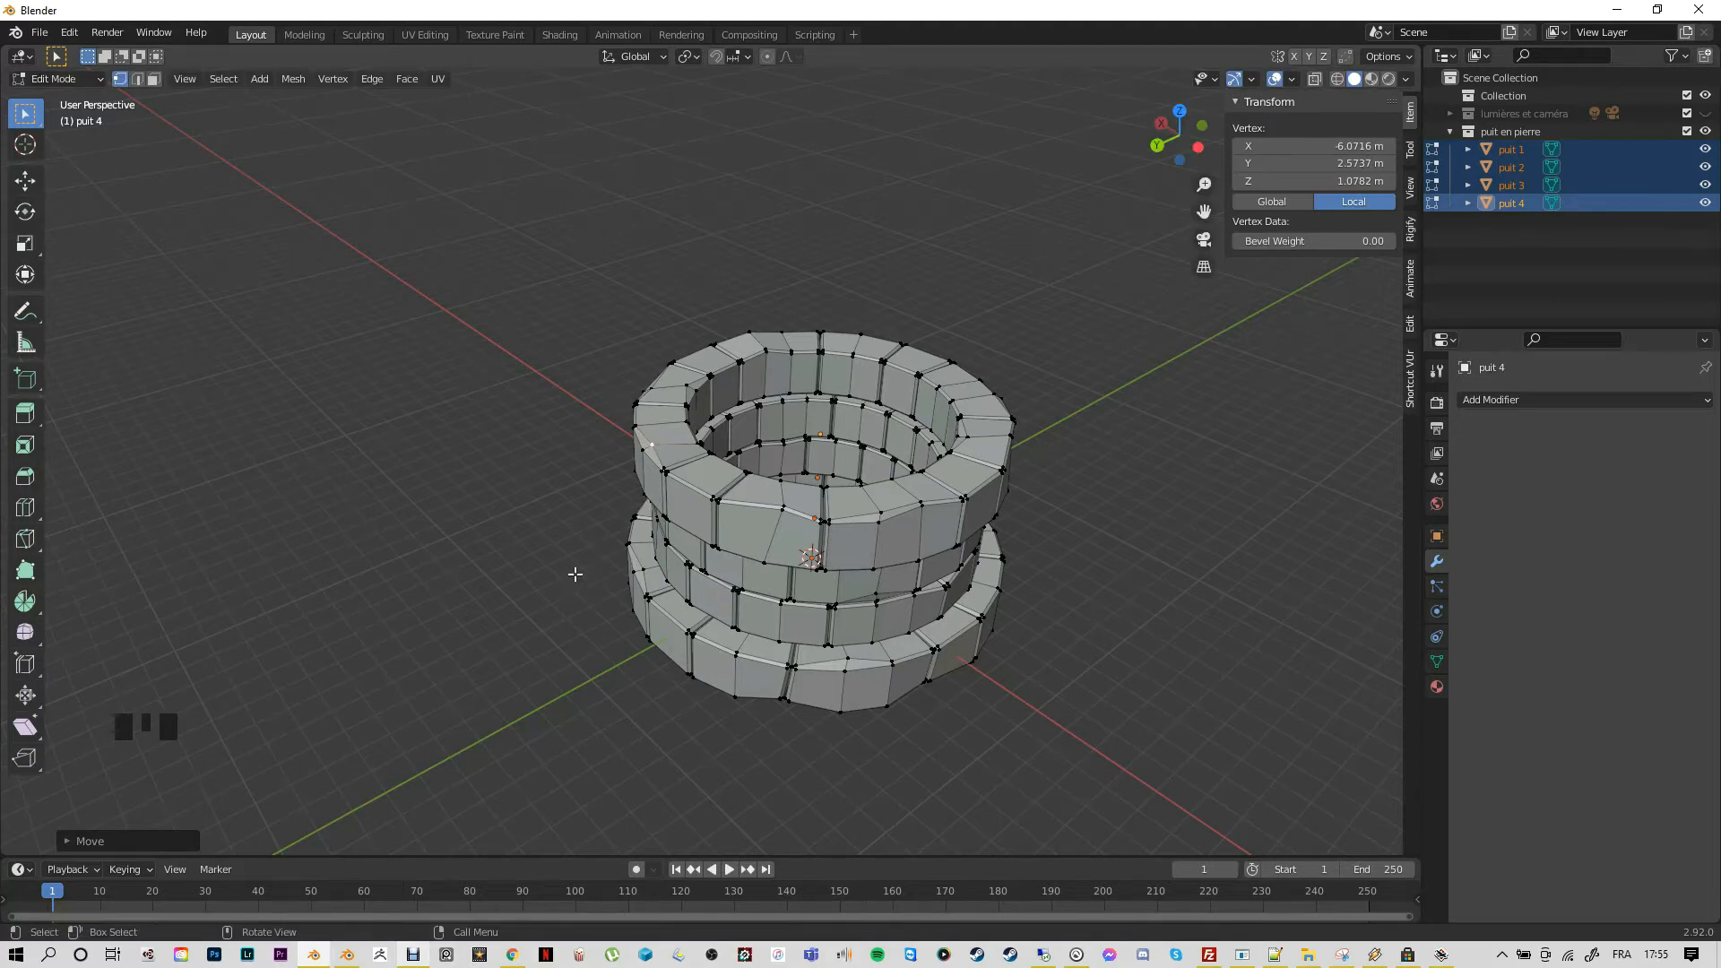
Slide one outer rim vertex of the top ring down along its vertical edge using Vertex Slide
middle_click_drag(580, 580, 1040, 580)
scroll(991, 583, "up", 2)
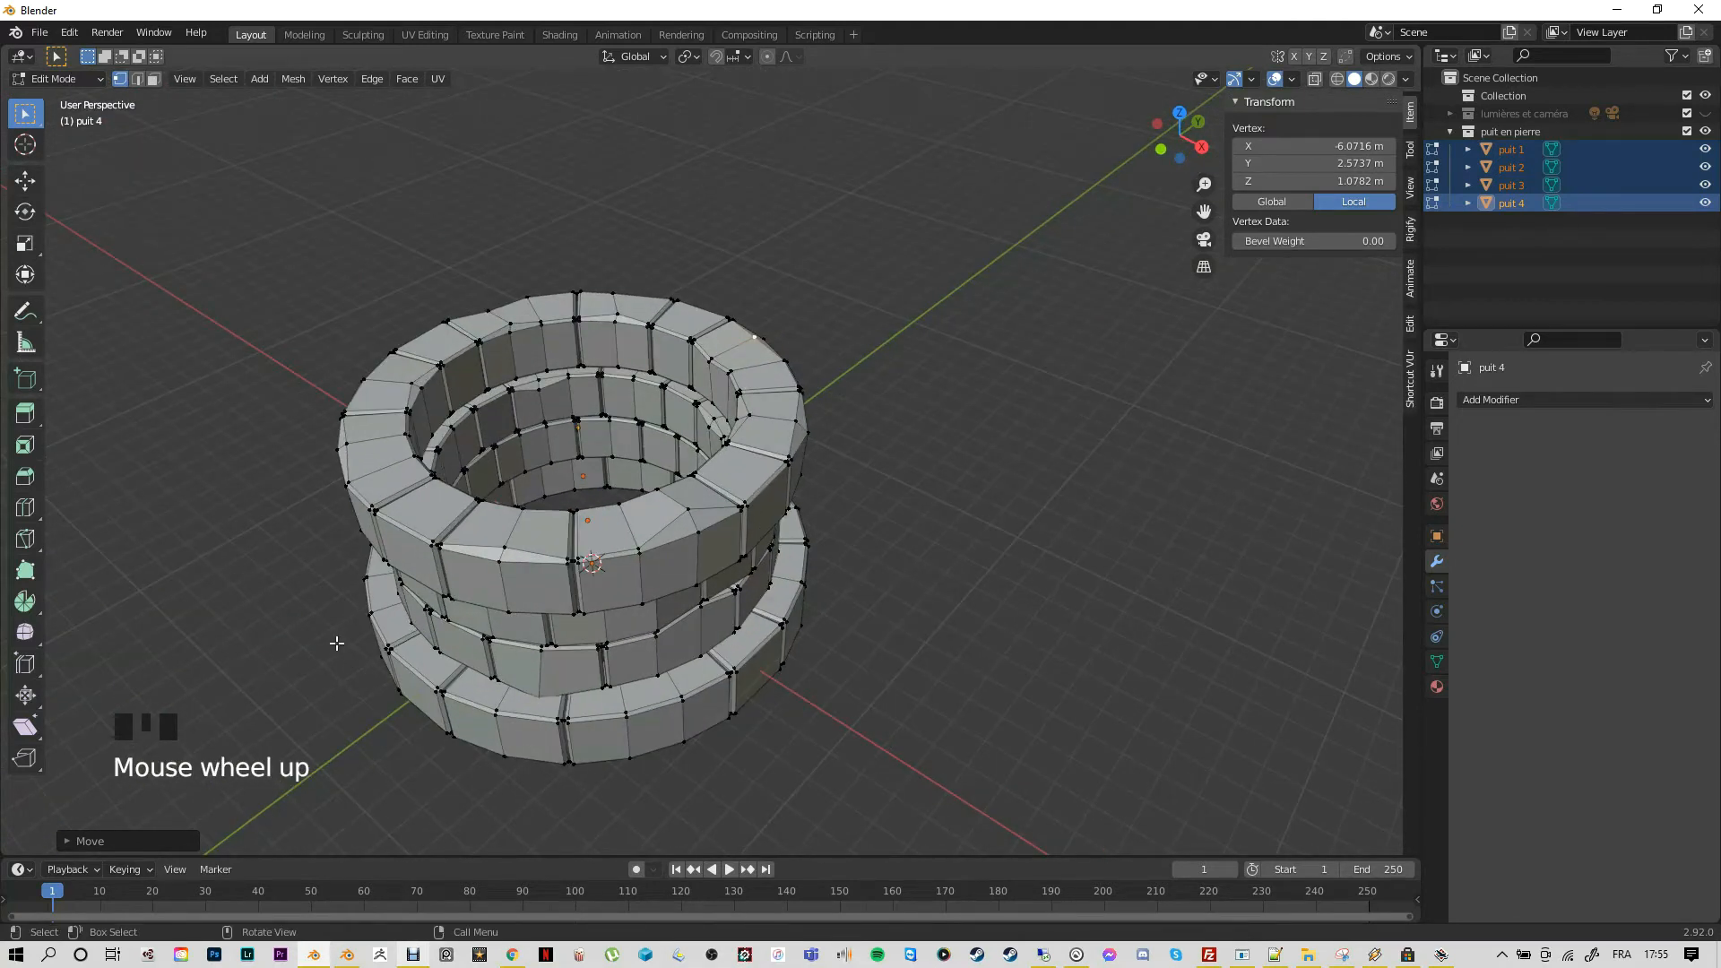
middle_click_drag(408, 658, 428, 697)
middle_click(430, 699)
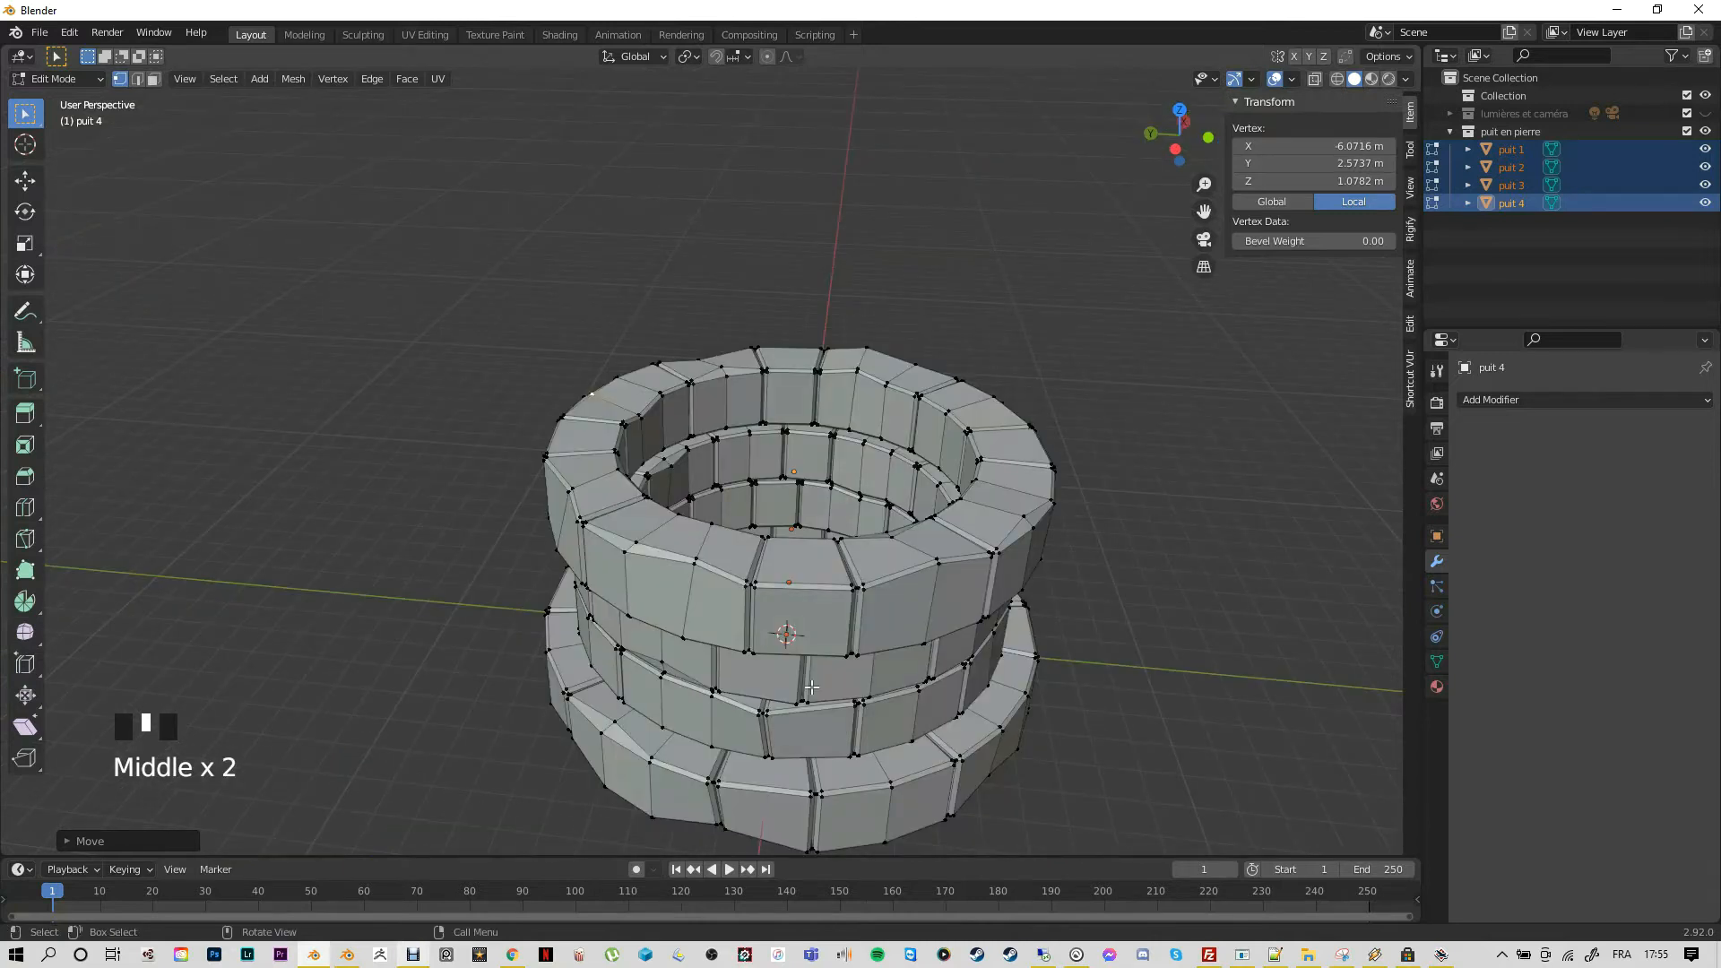
middle_click_drag(812, 687, 585, 608)
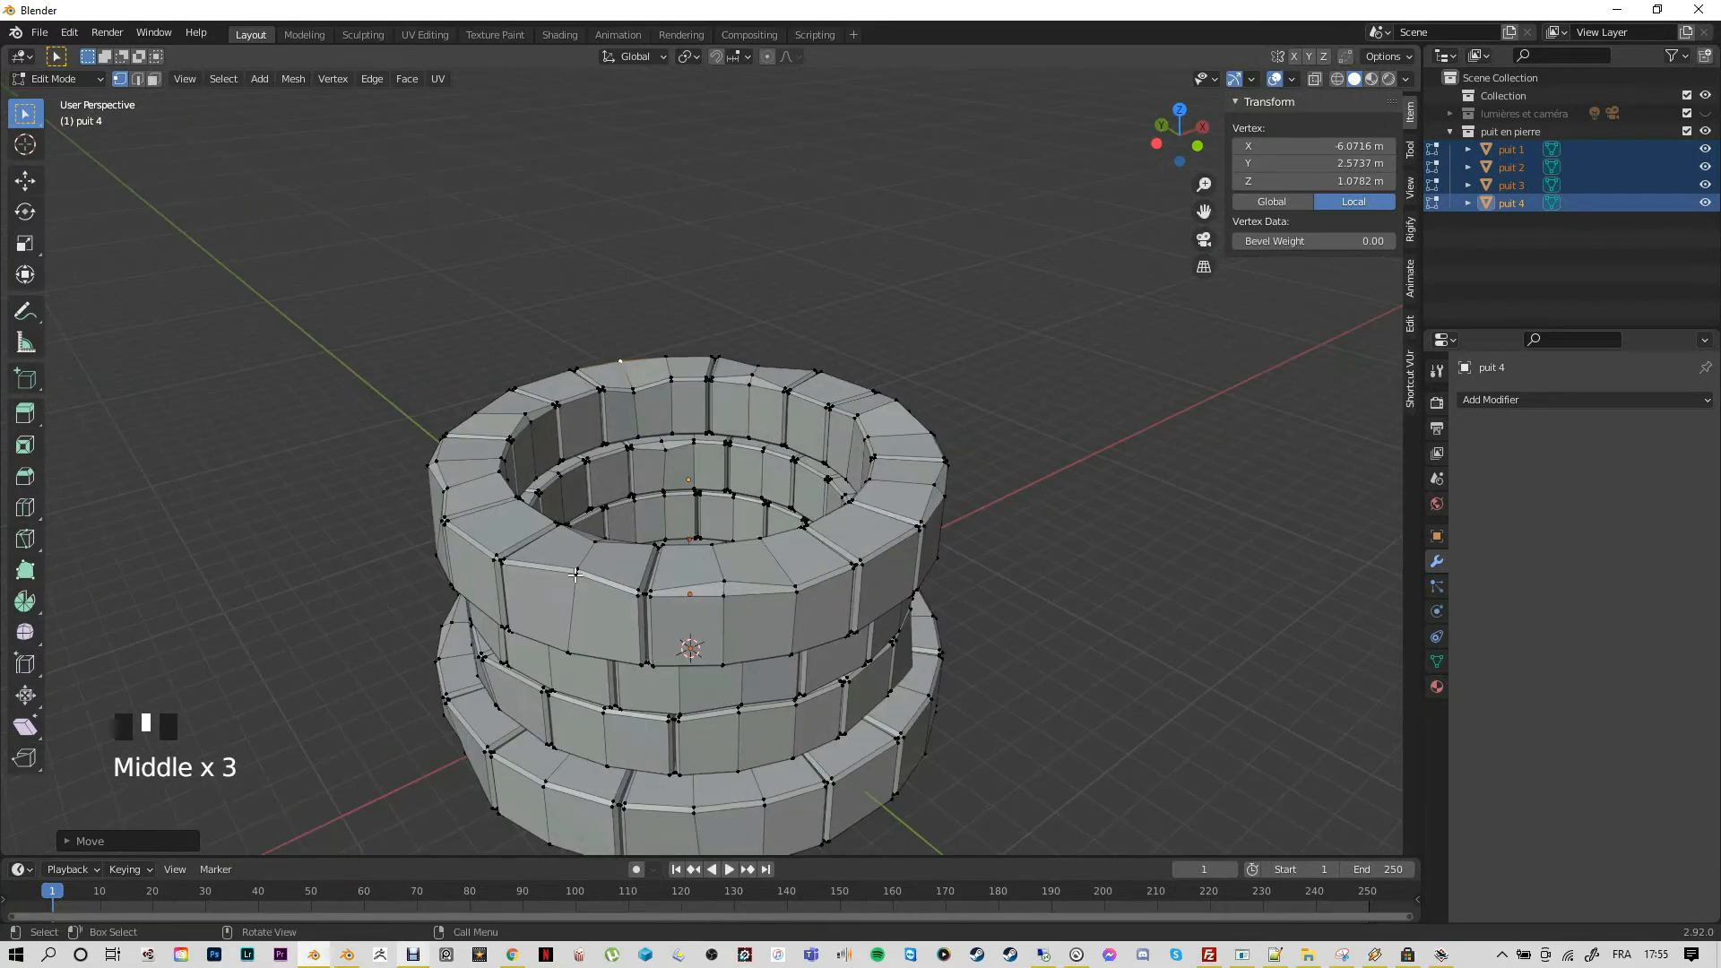
left_click(576, 573)
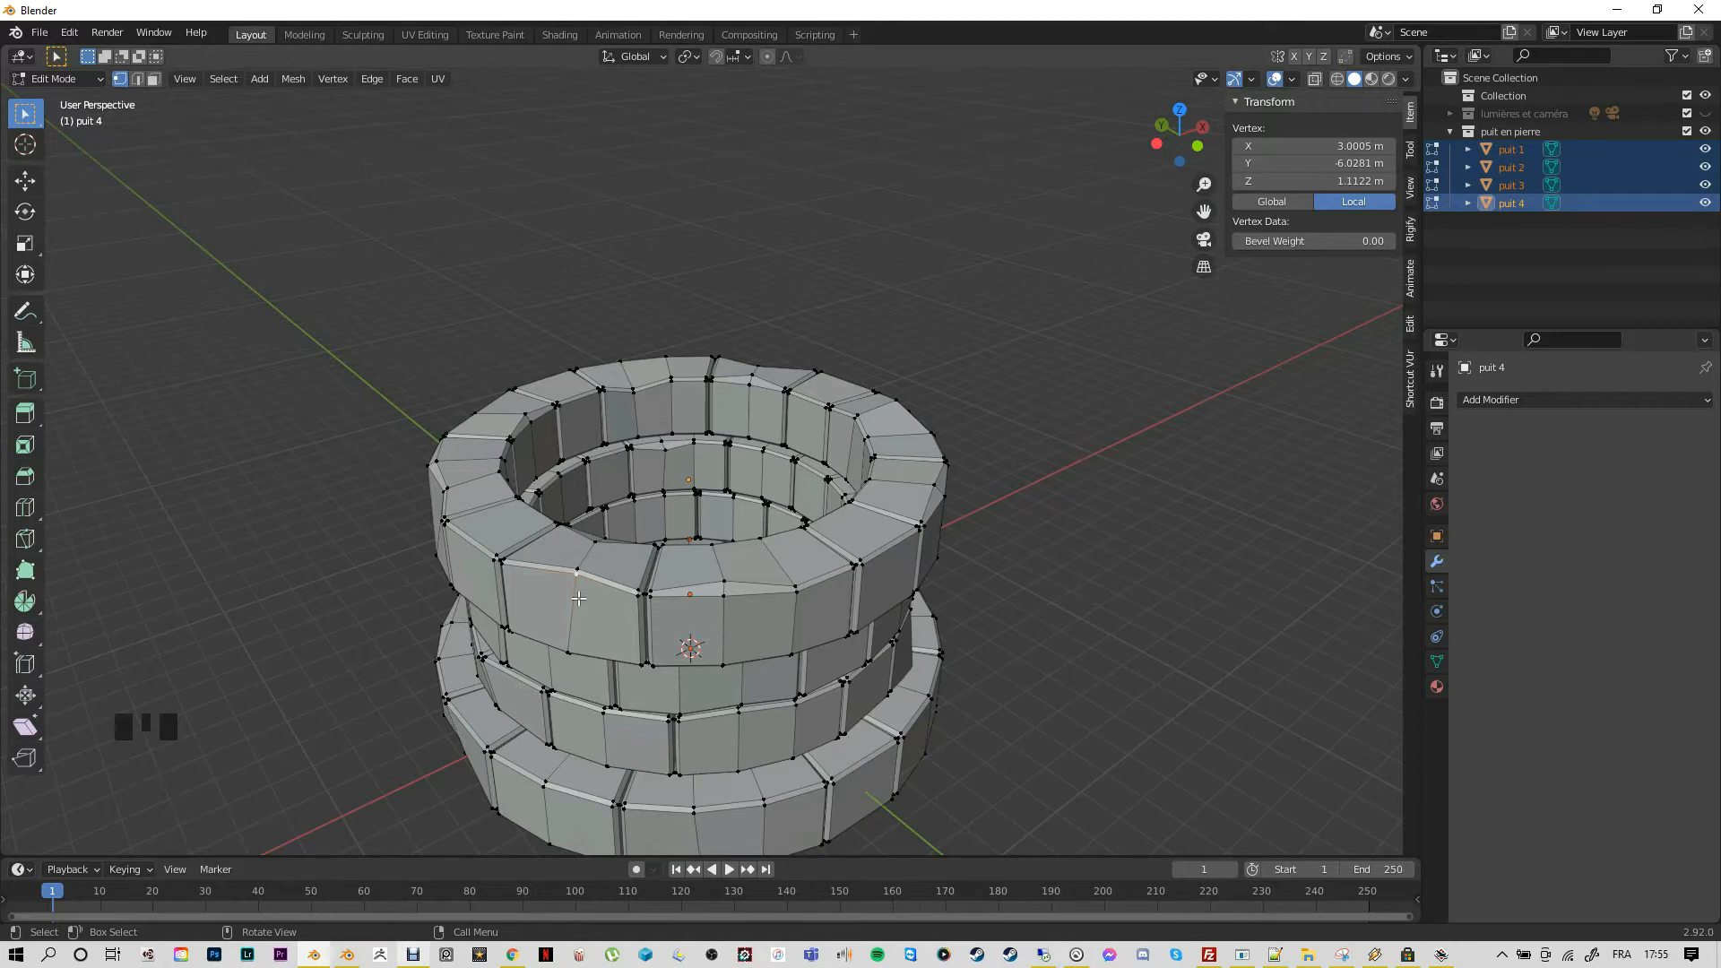
left_click(535, 570)
left_click(576, 572)
key("g")
key("g")
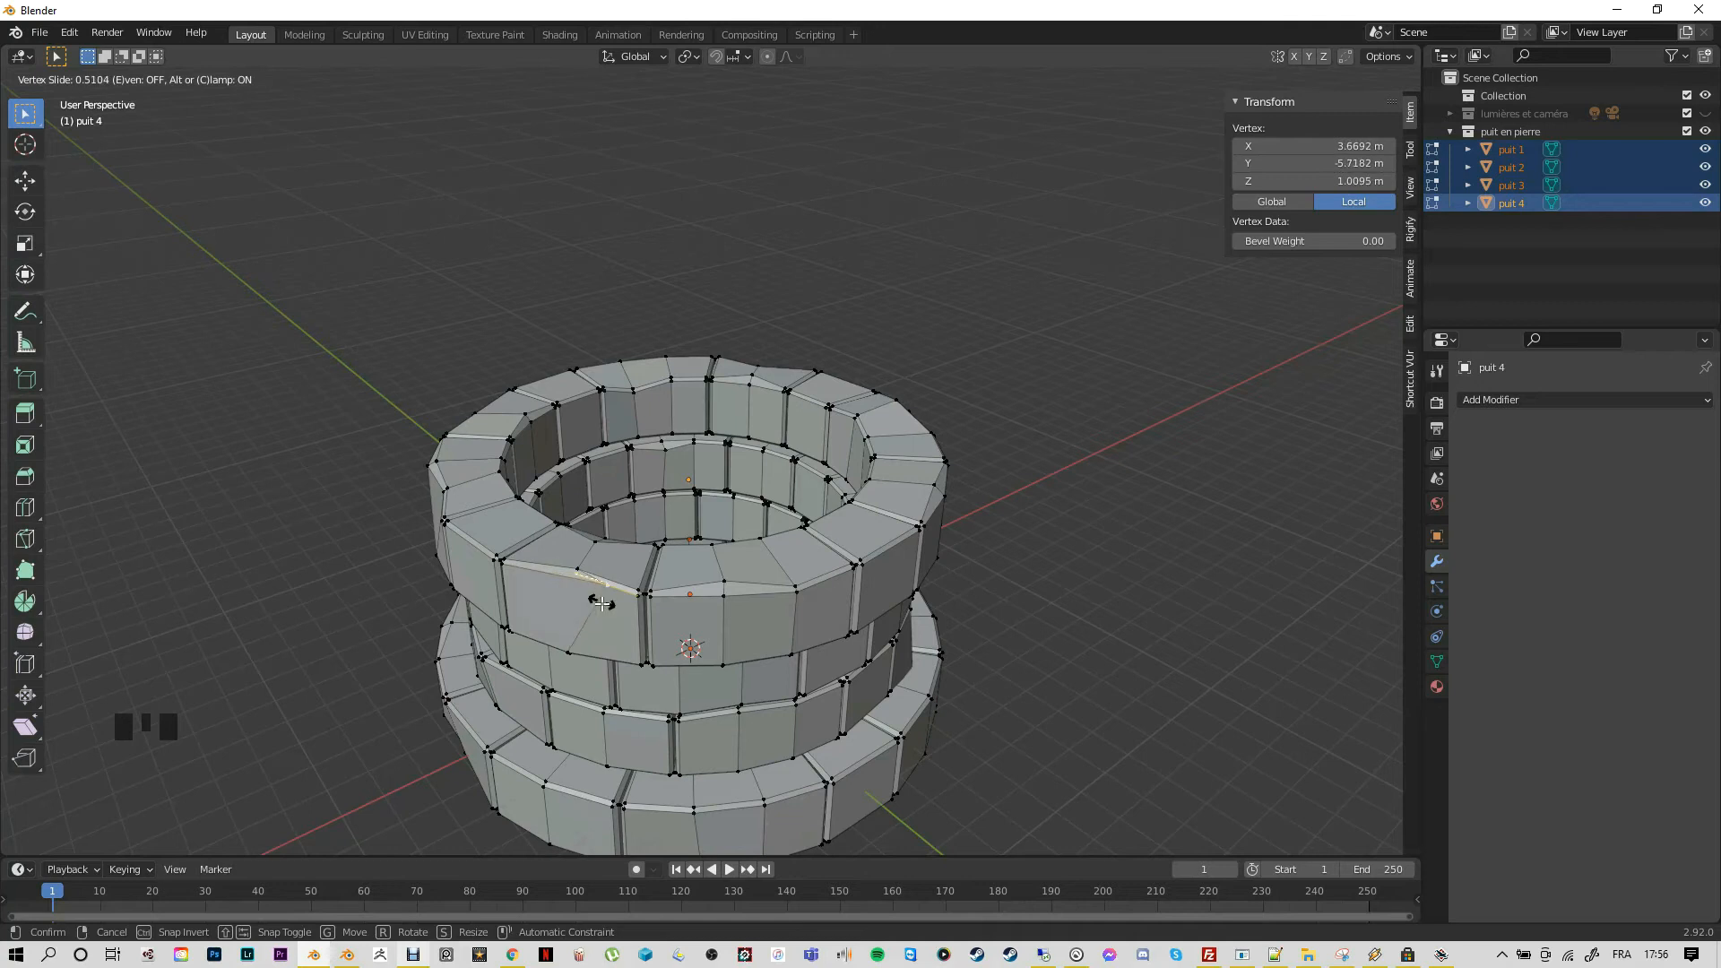
left_click(593, 605)
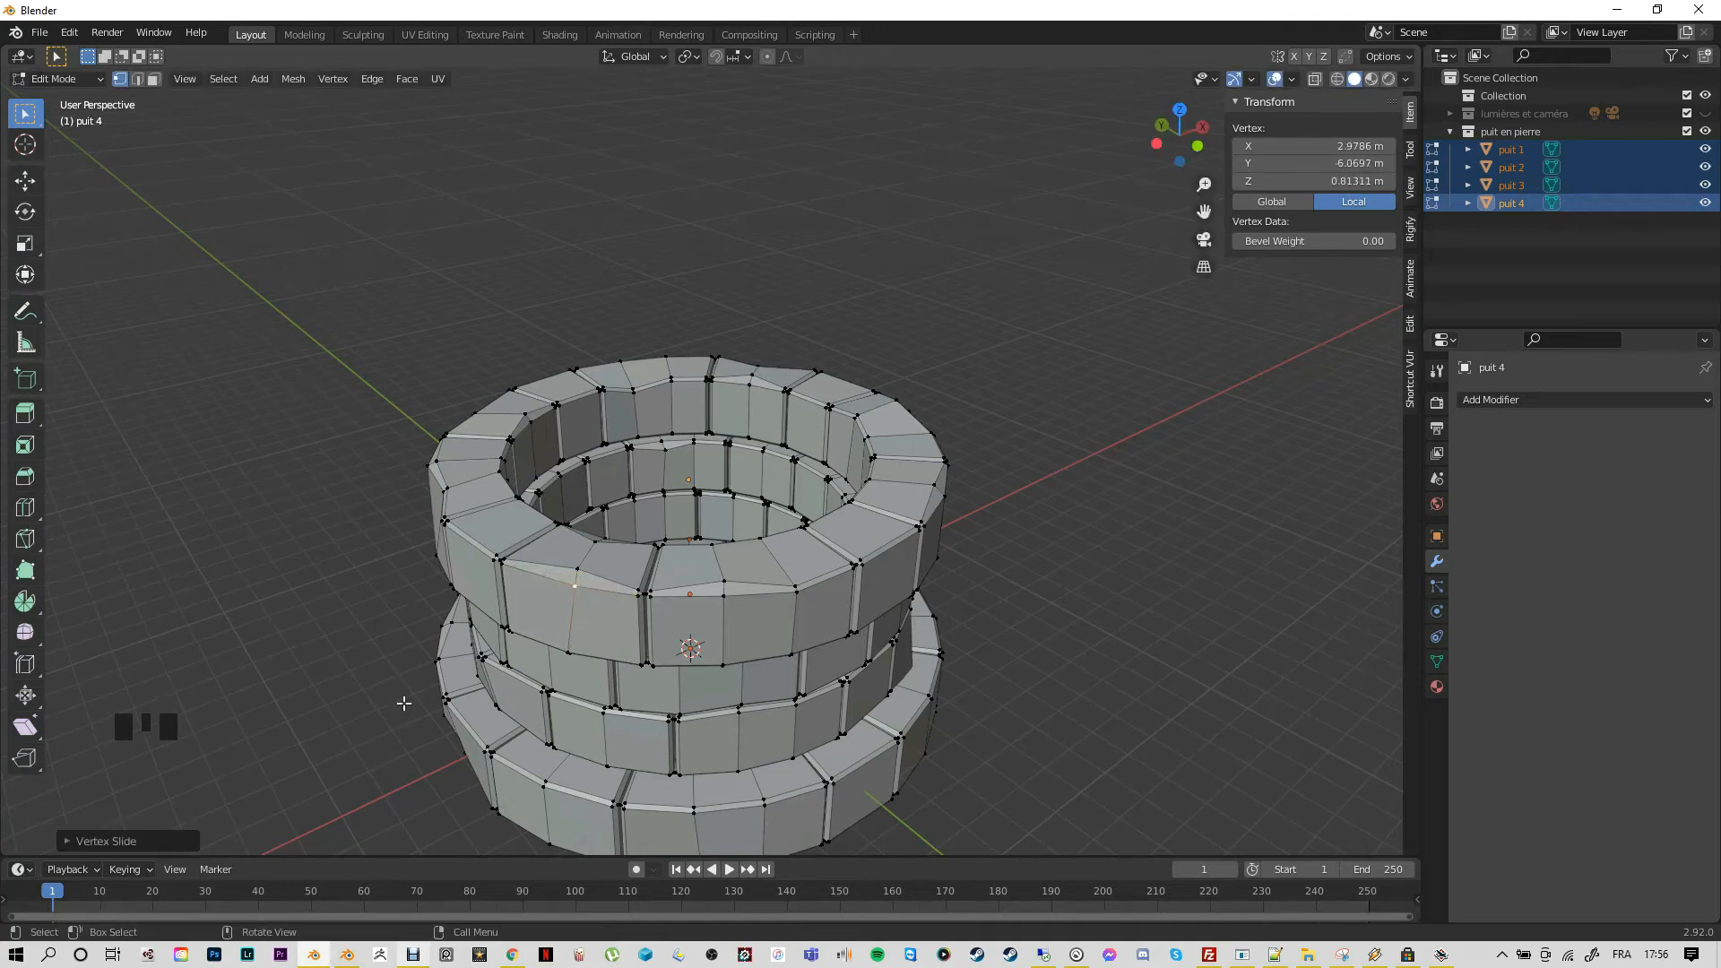
Vertex-slide one upper outer vertex of puit 2 down its vertical edge by a factor of about 0.21
middle_click_drag(394, 703, 416, 705)
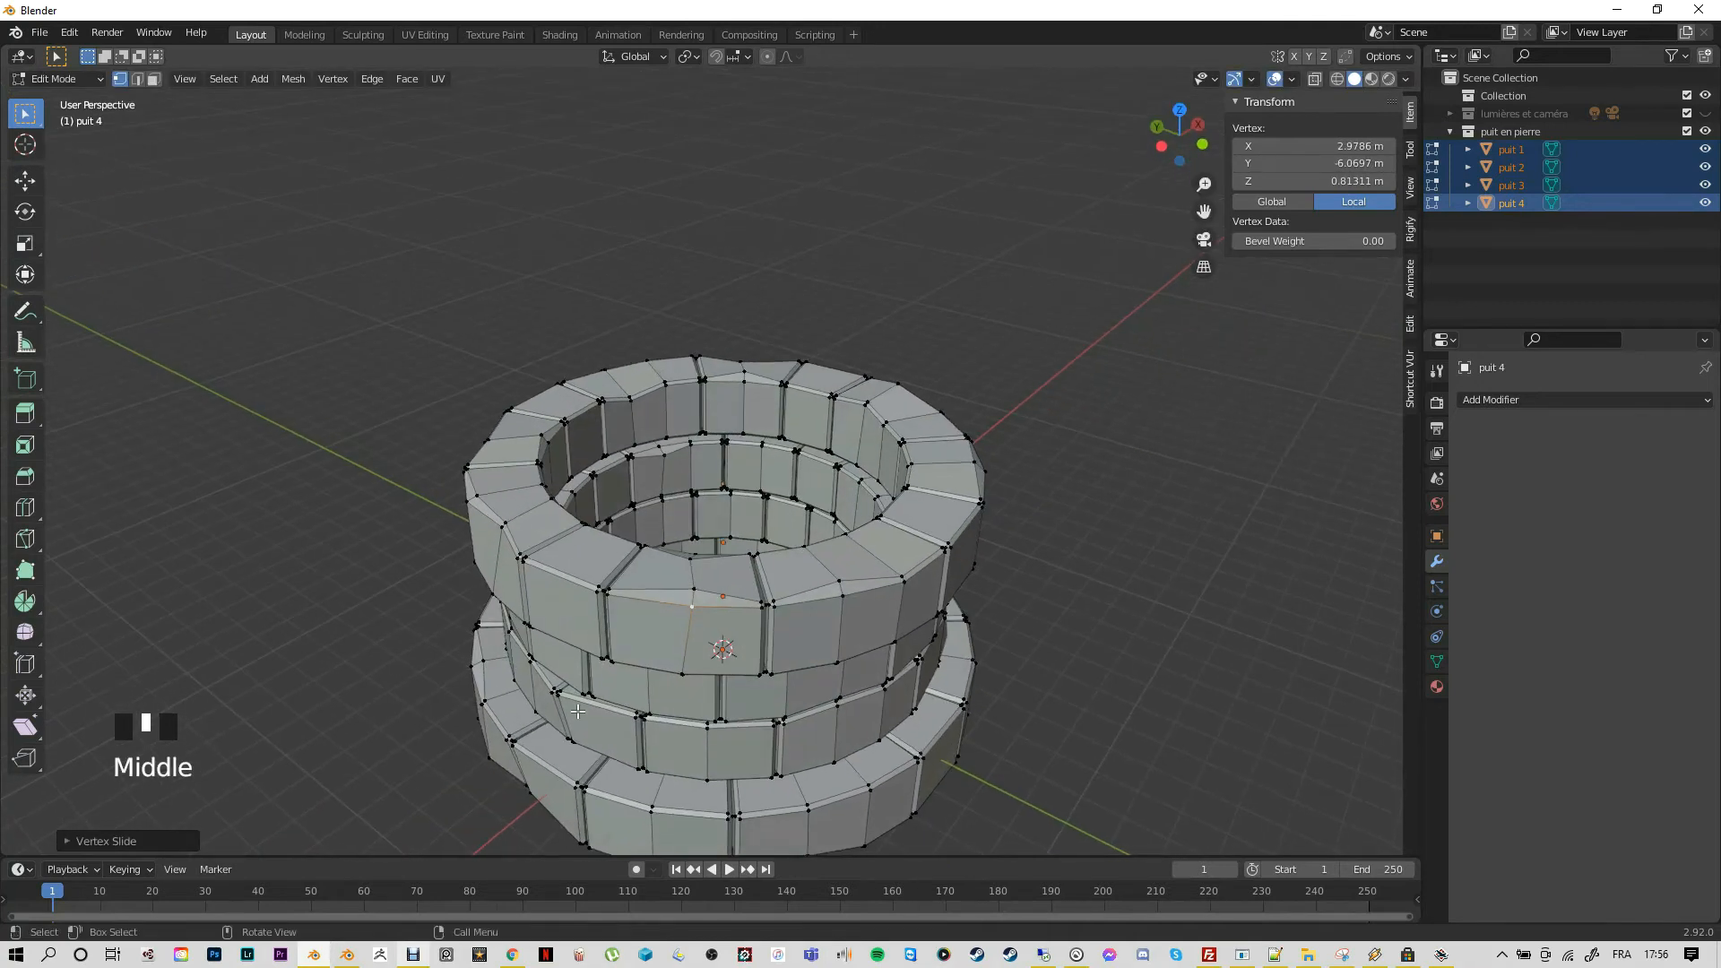
left_click(708, 732)
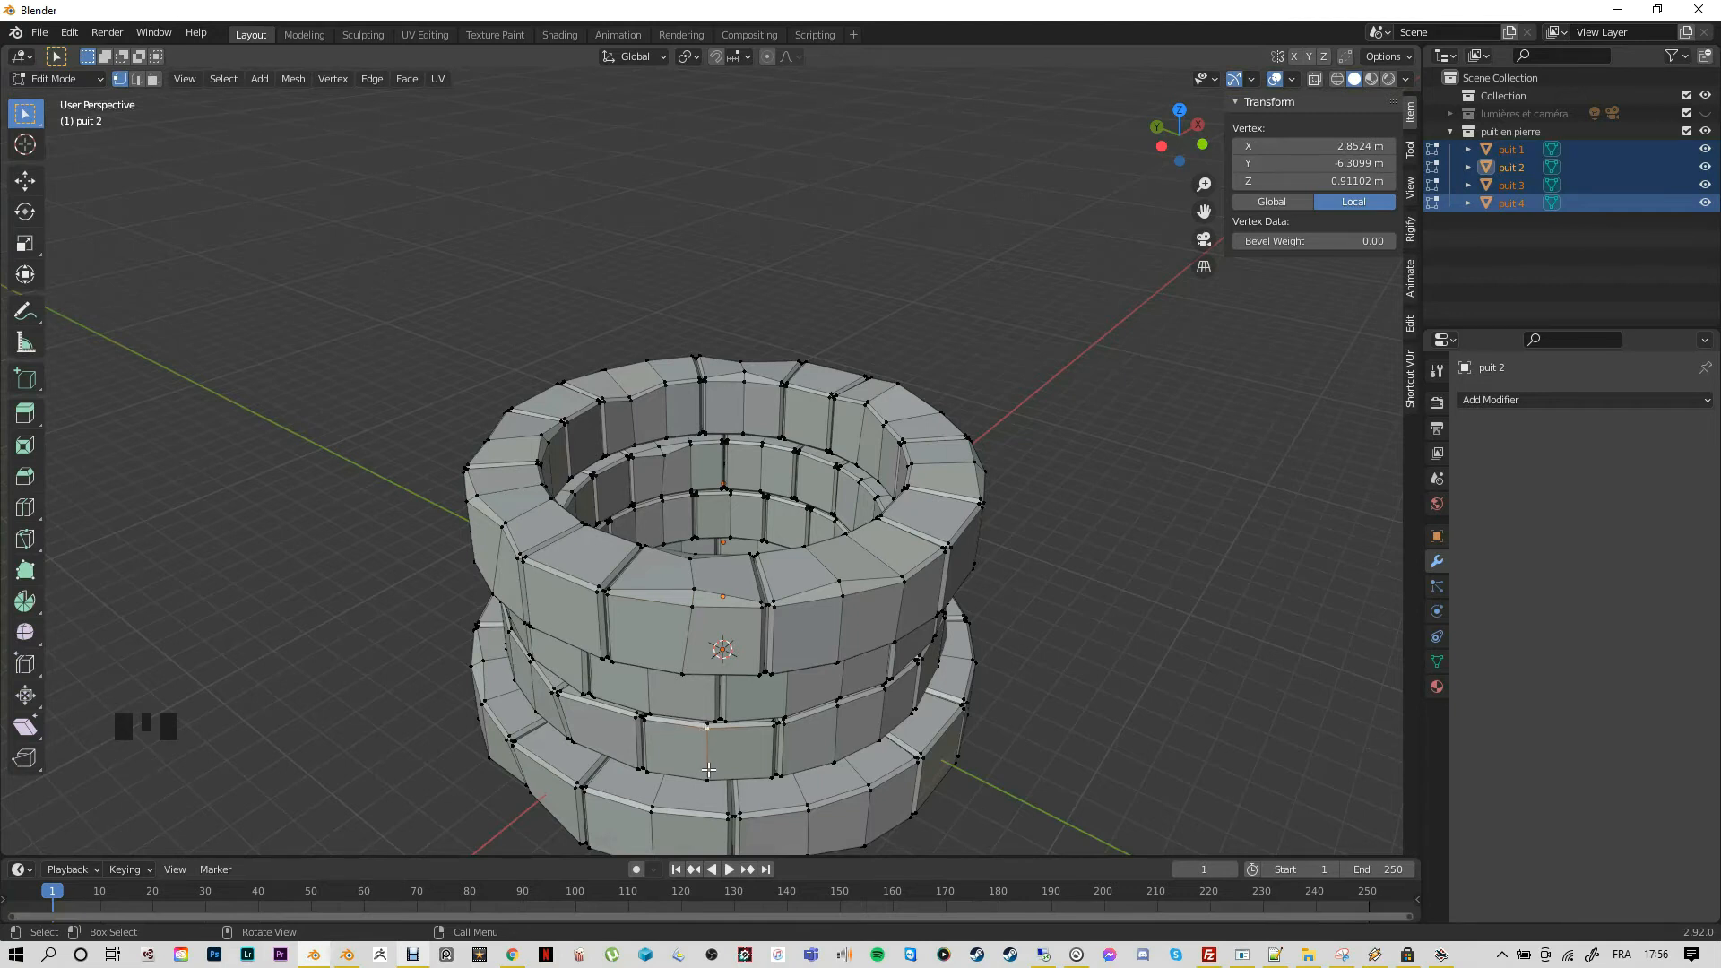
key("g")
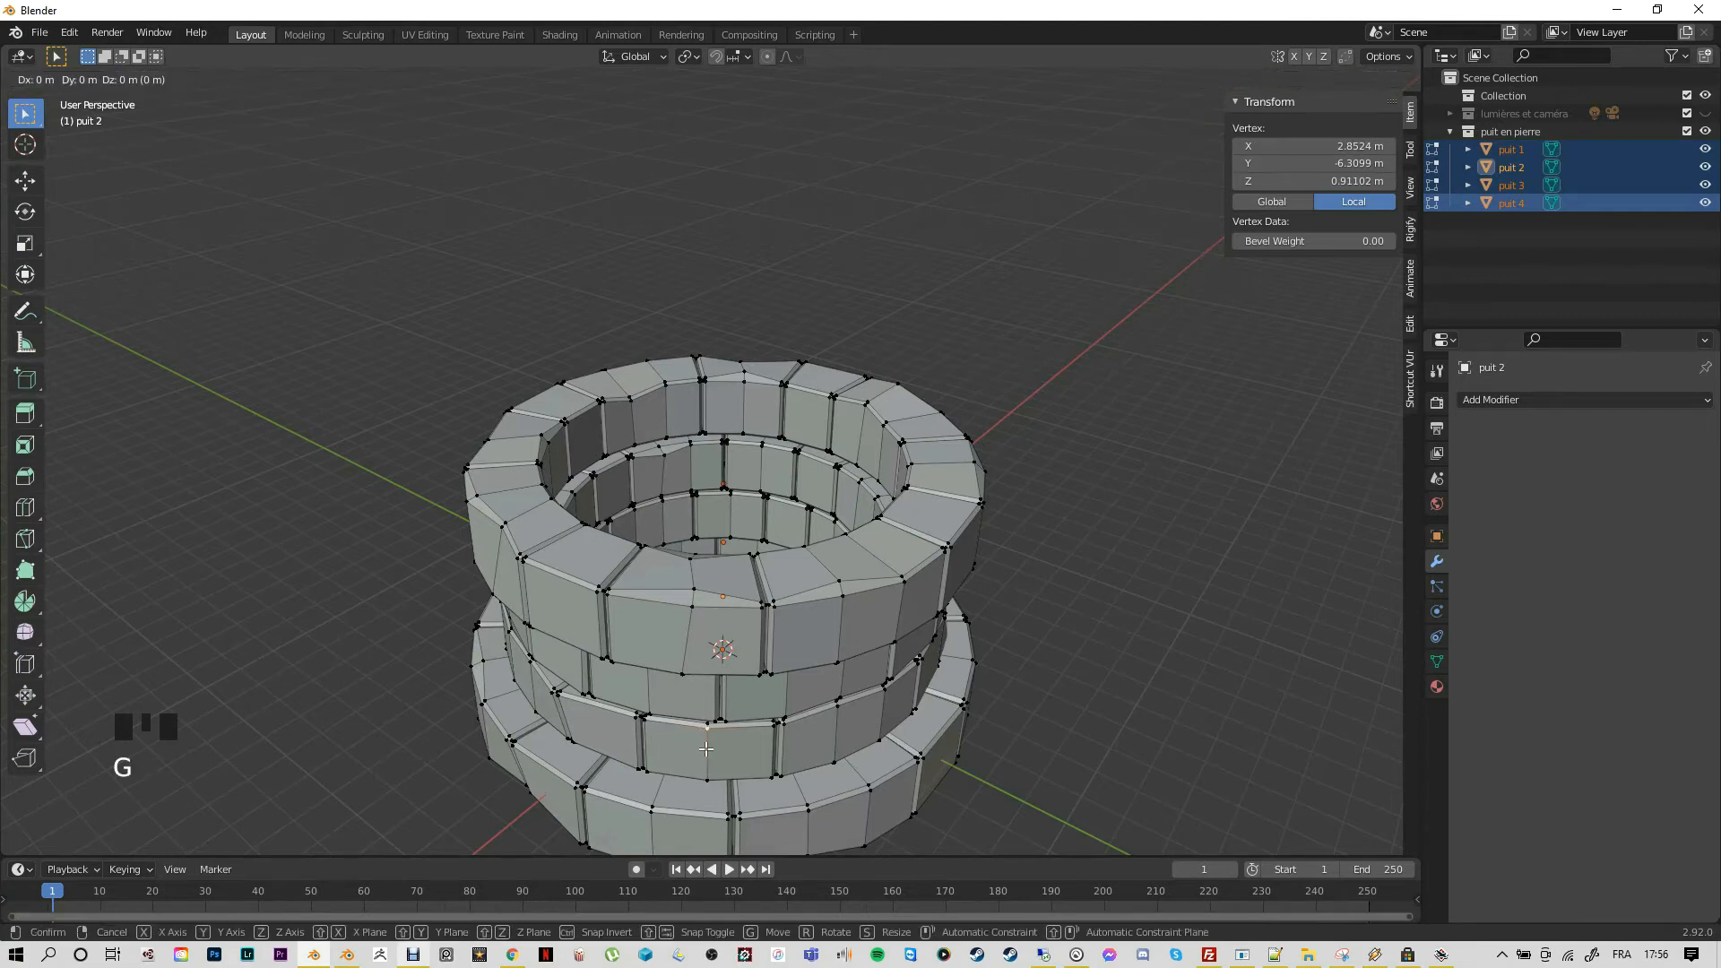
key("g")
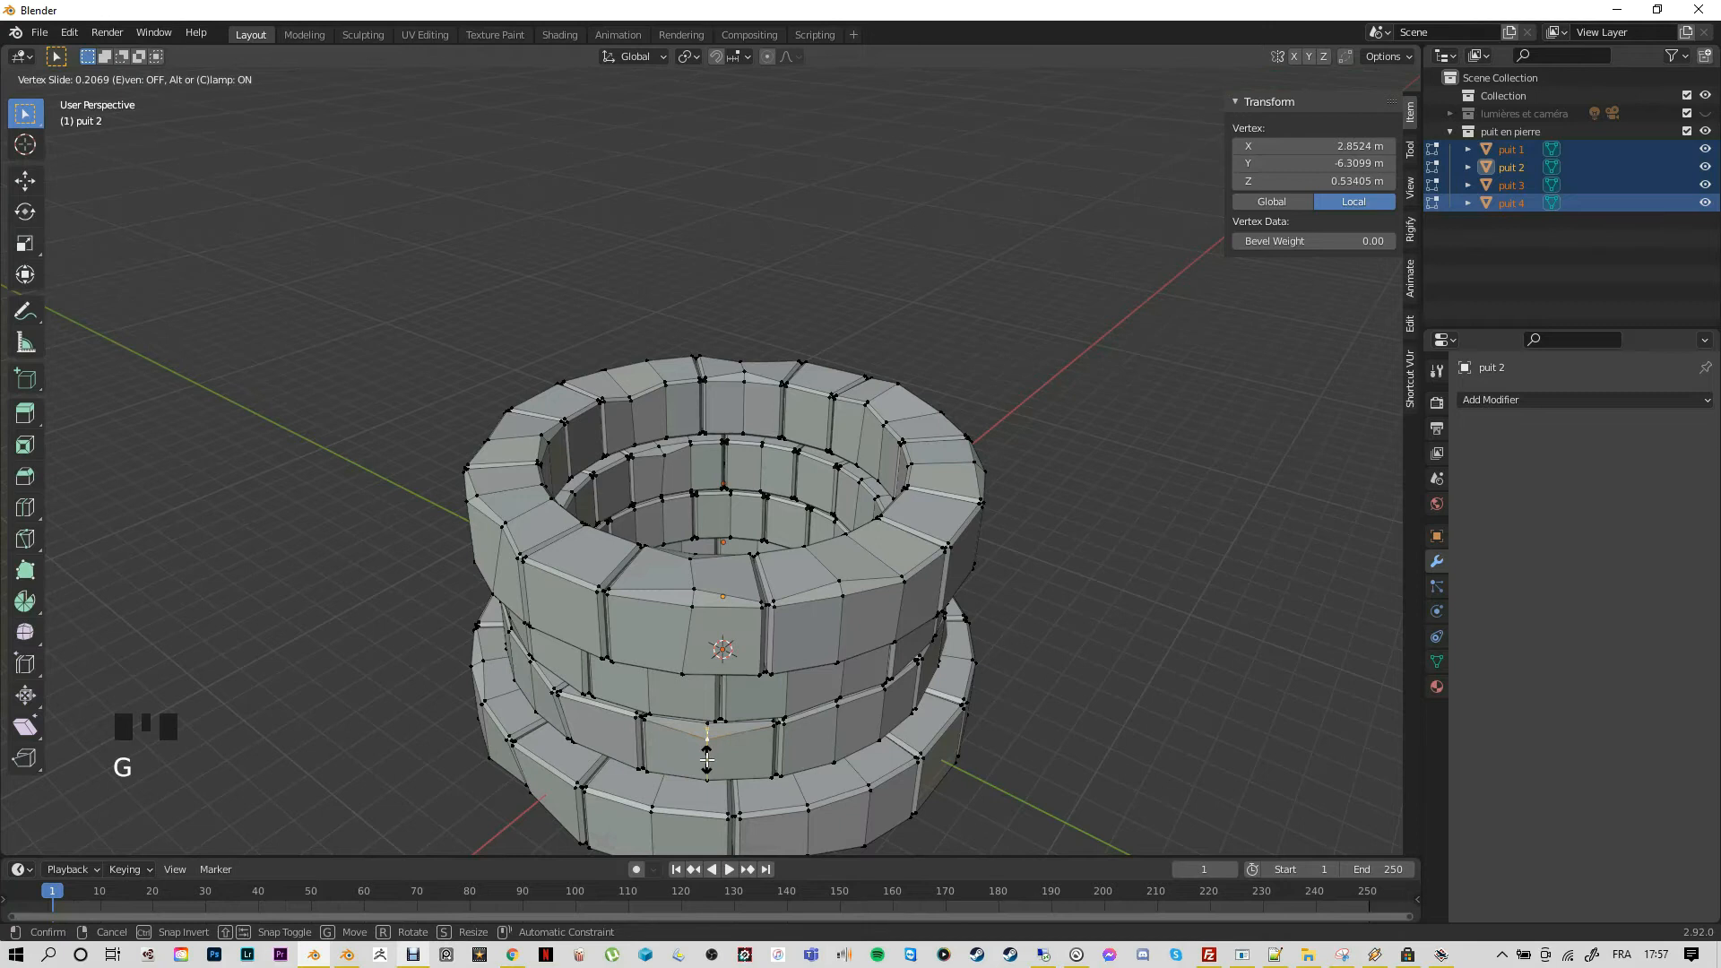
left_click(705, 757)
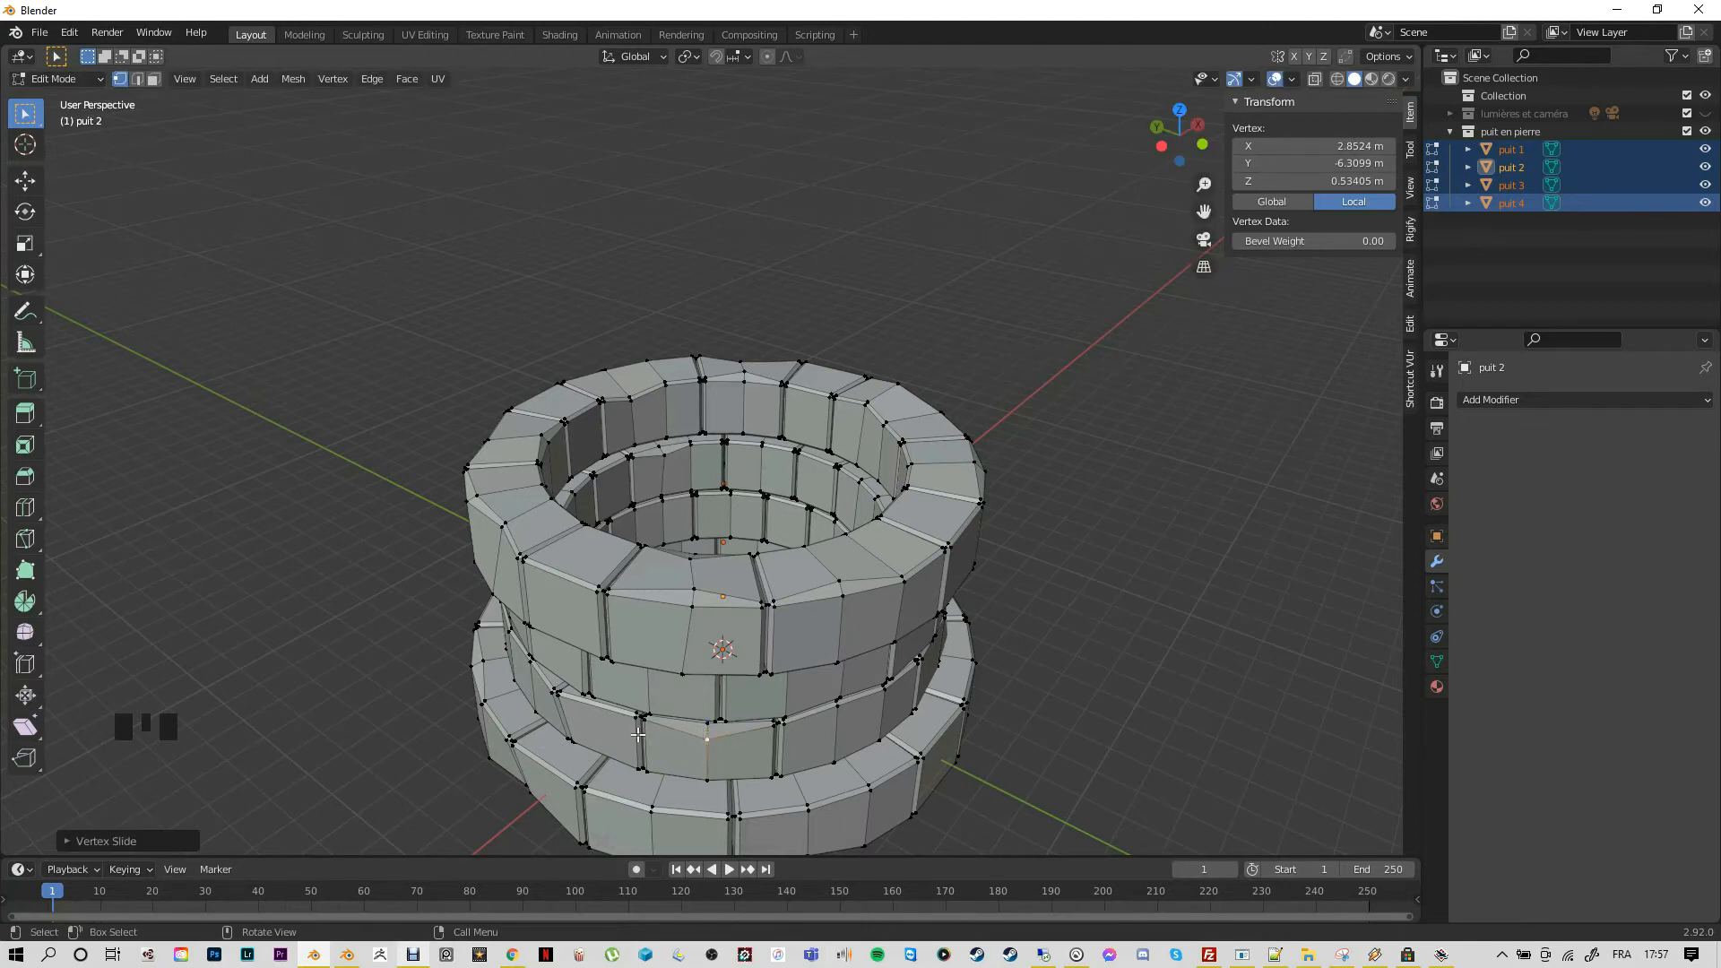
Vertex-slide another outer rim vertex of the top ring slightly inward along its top edge
middle_click_drag(484, 761, 666, 567)
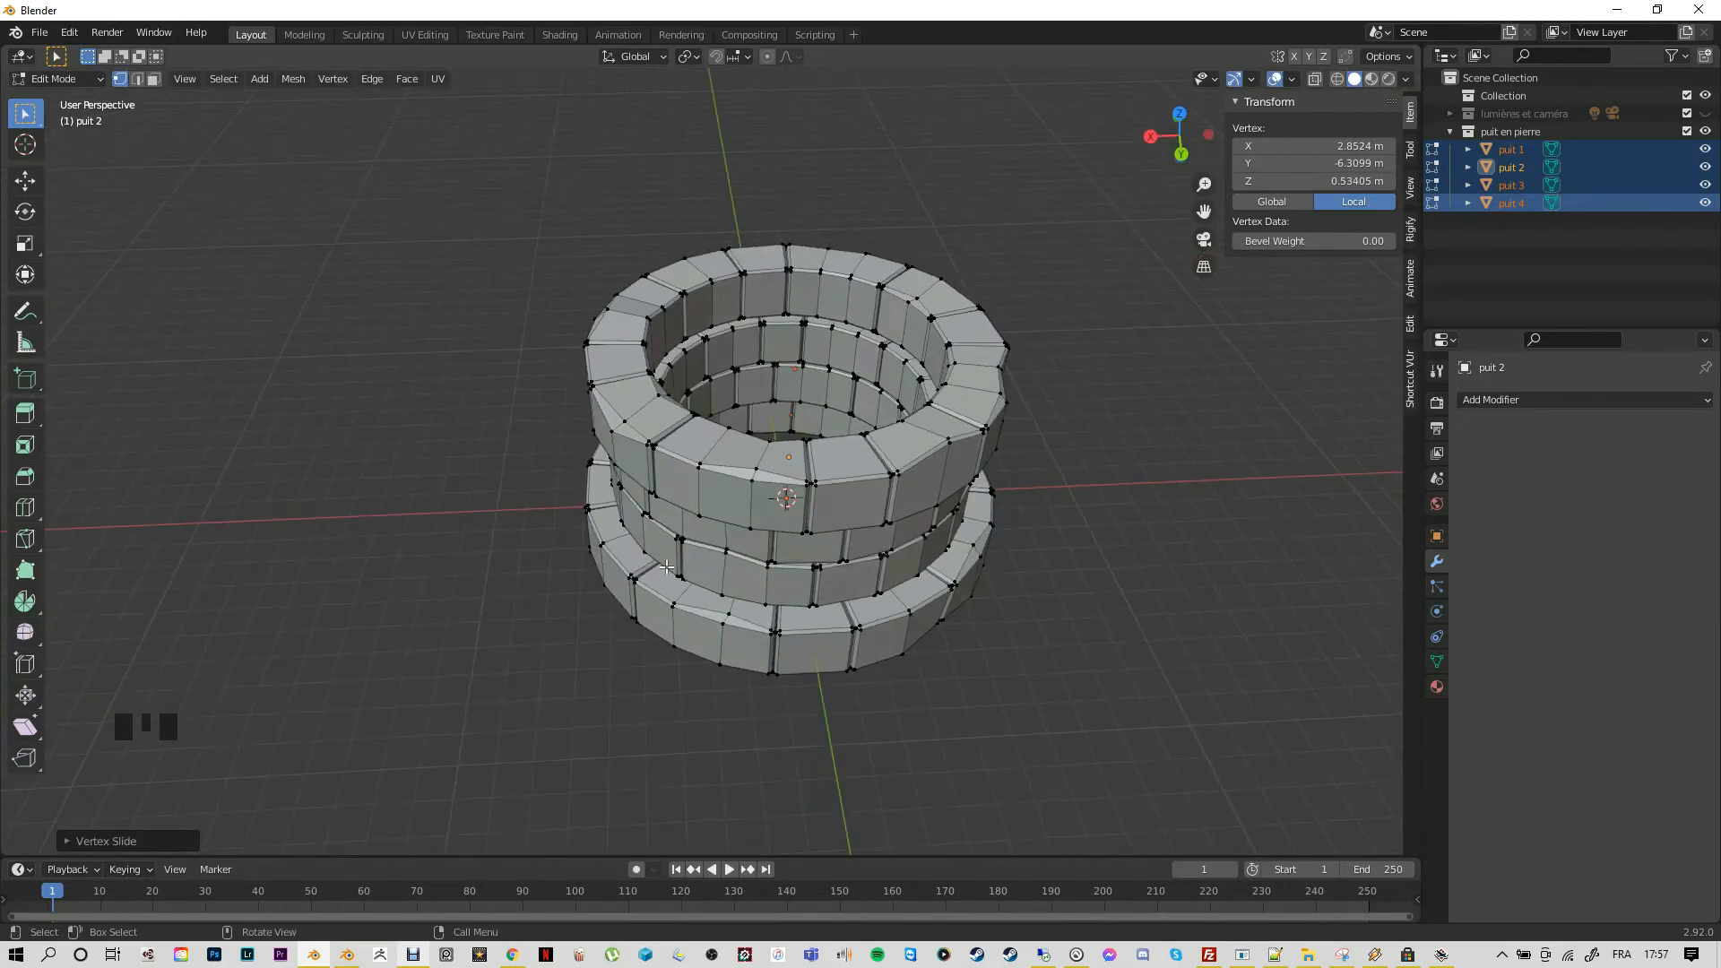
left_click(699, 465)
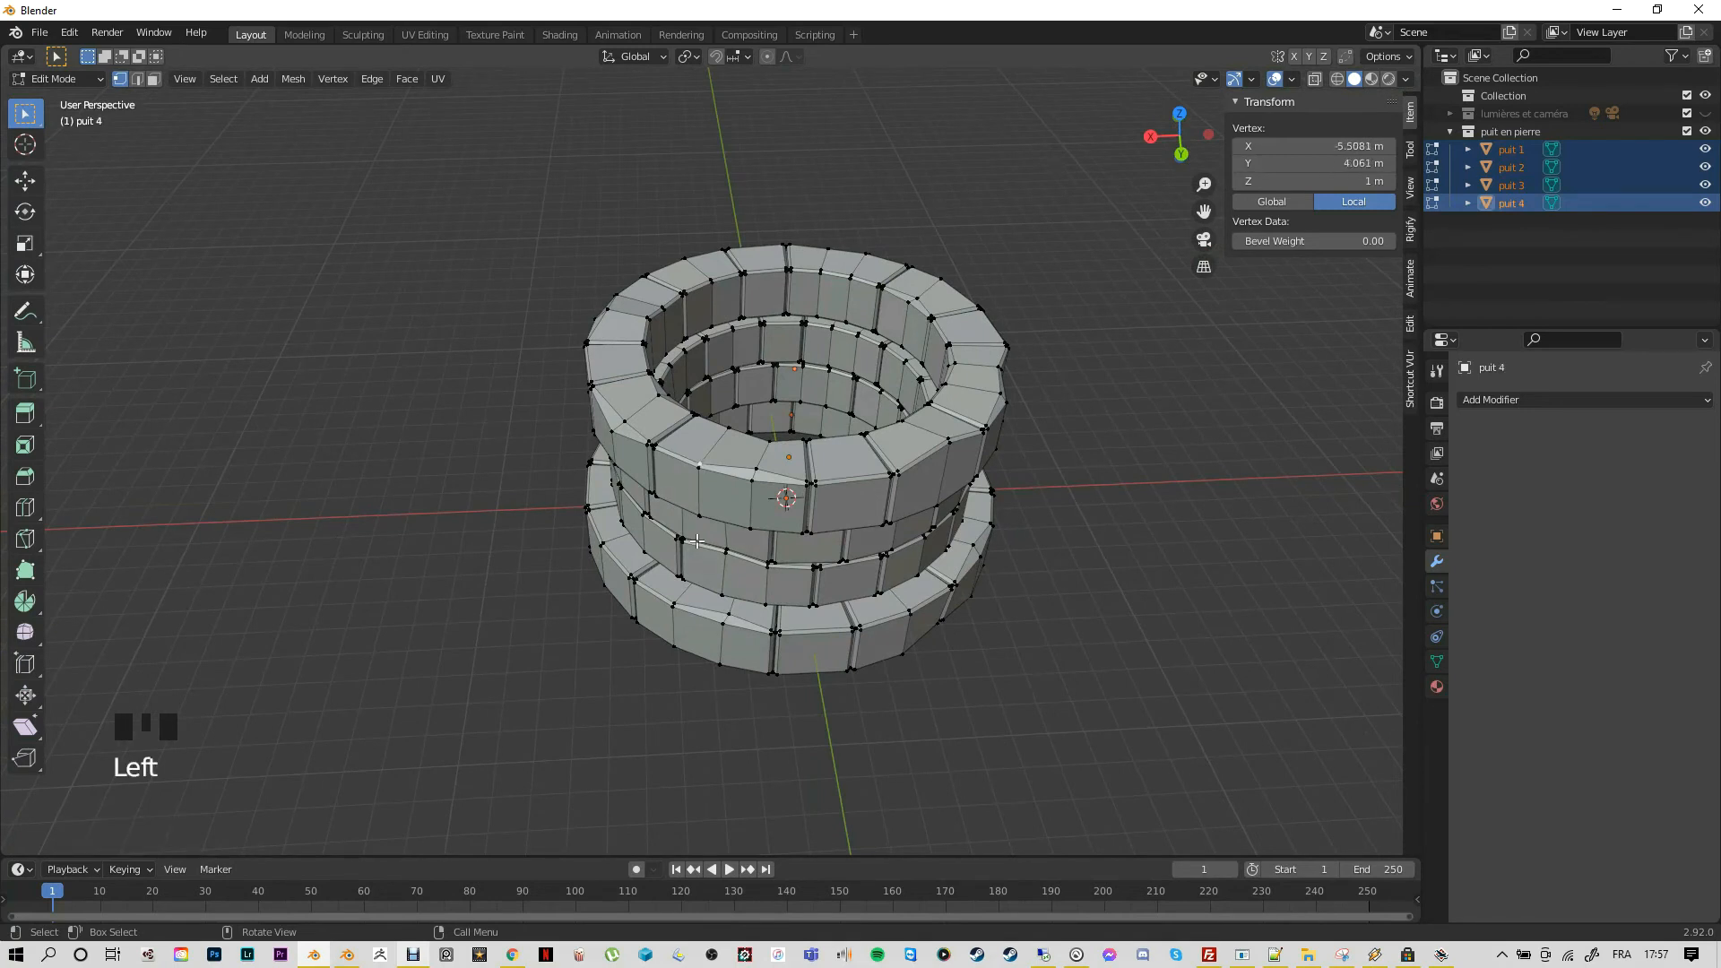
key("g")
key("g")
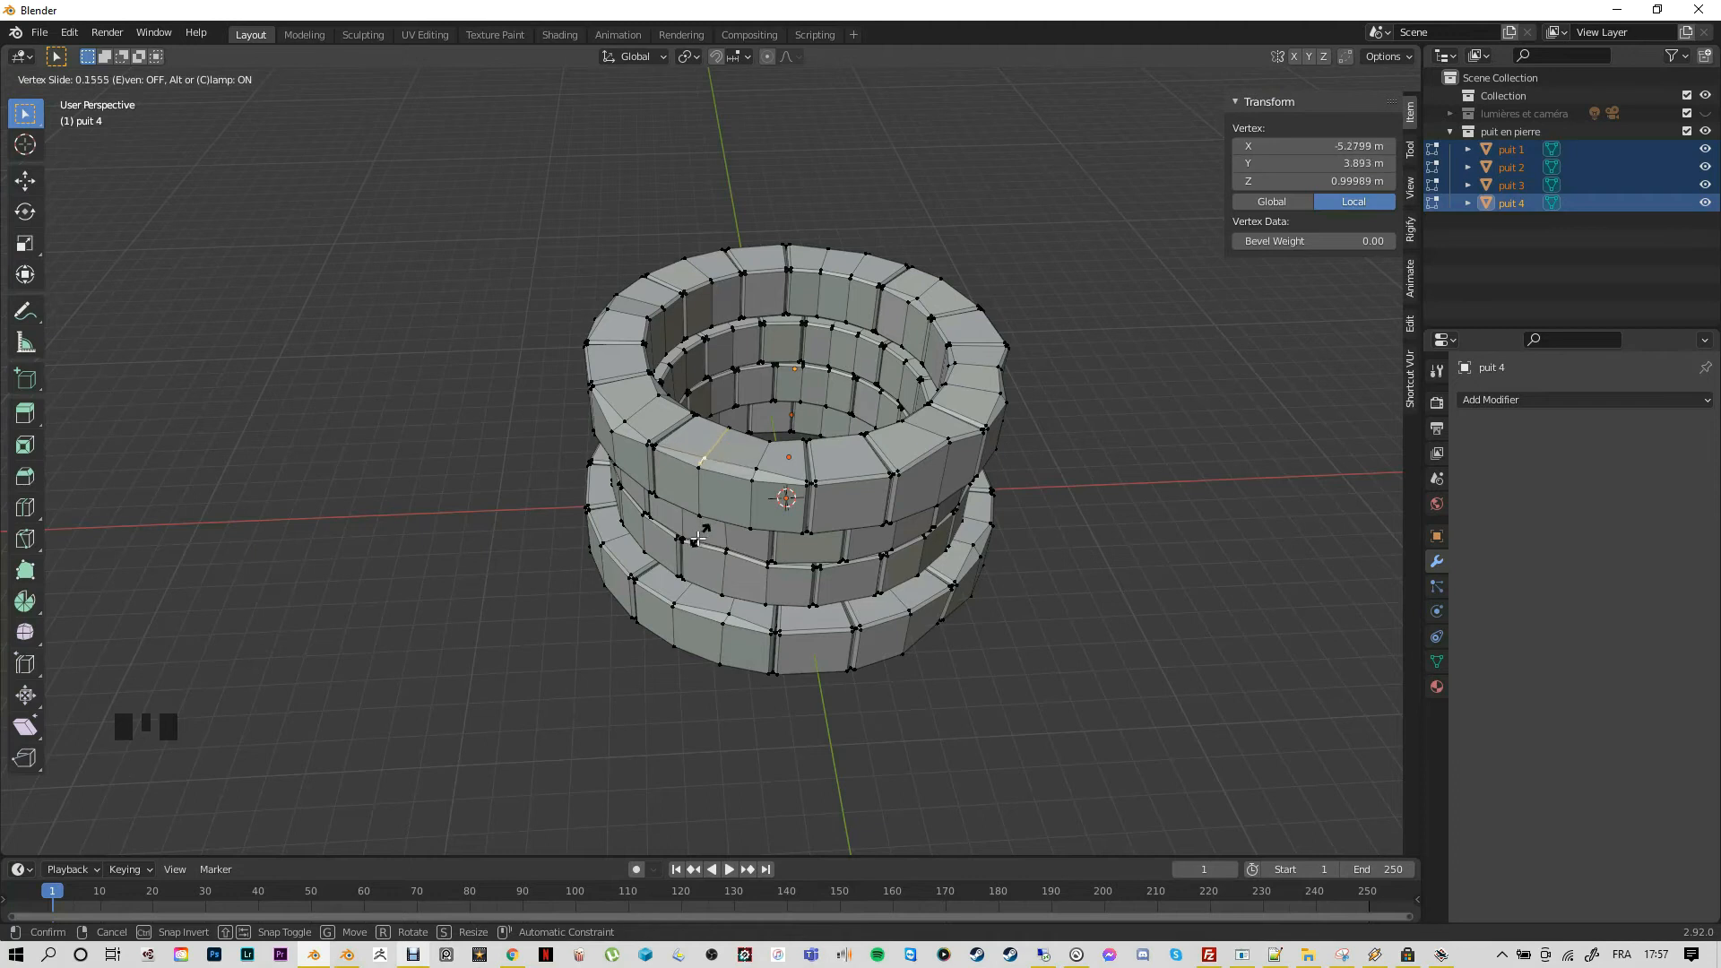
left_click(698, 533)
Vertex-slide one lower outer vertex of puit 3 slightly up its vertical edge
middle_click_drag(699, 533, 702, 573)
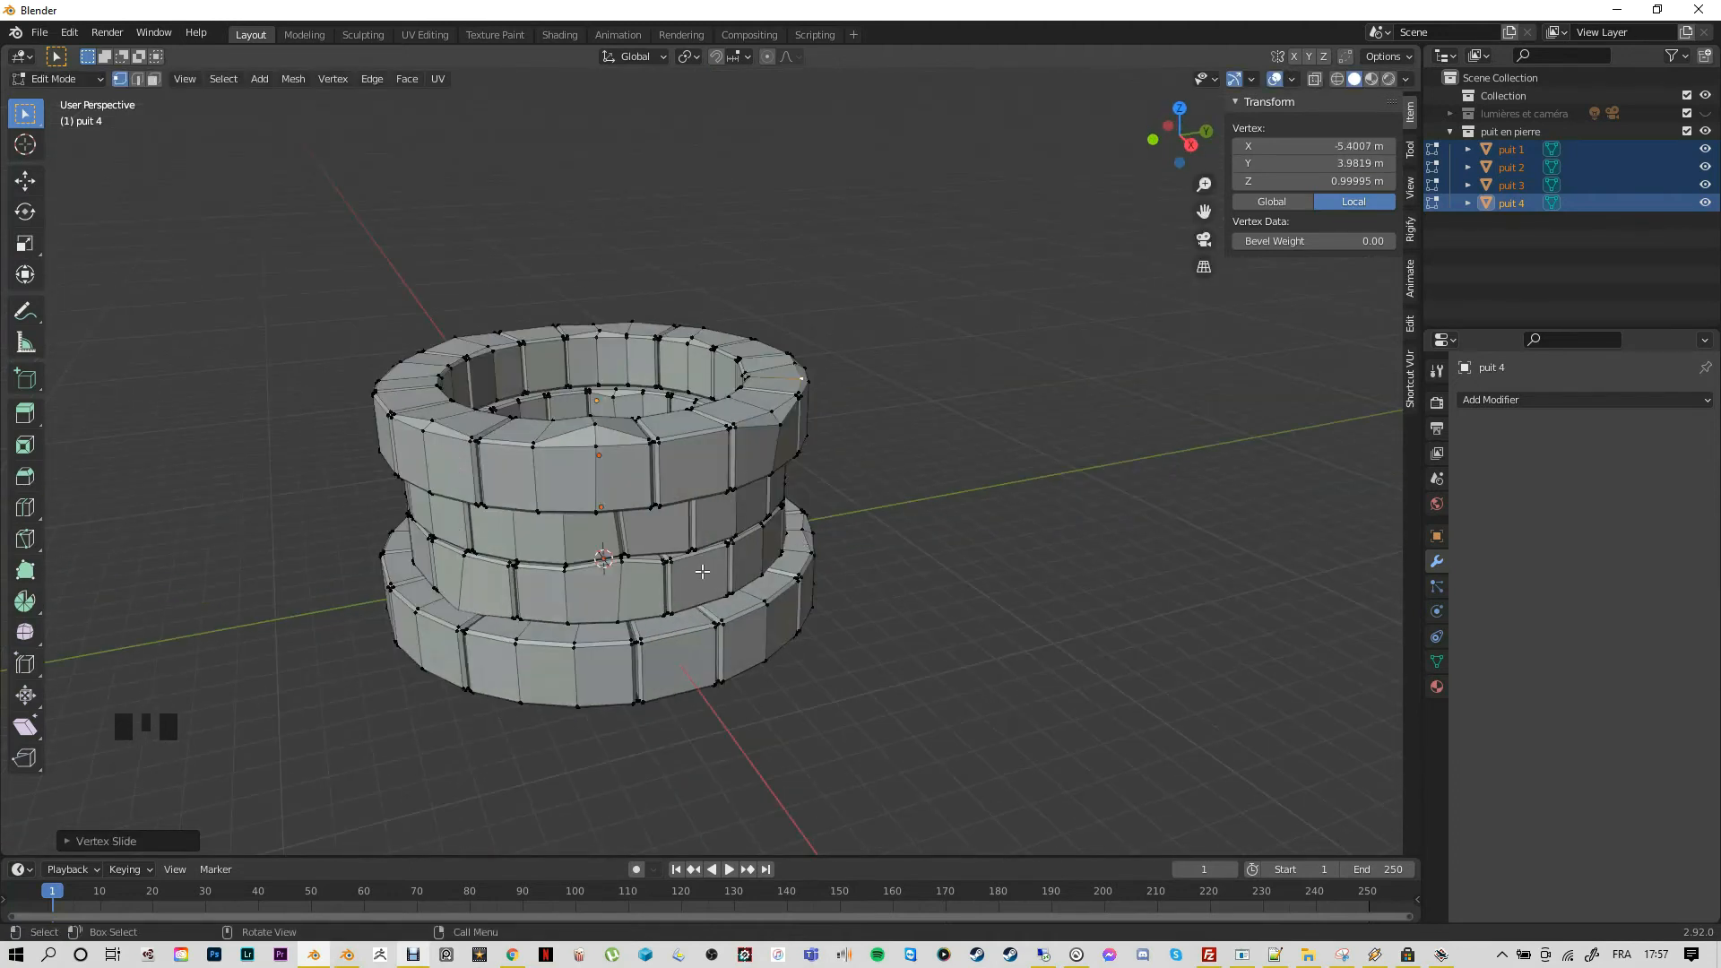
left_click(567, 563)
key("g")
key("g")
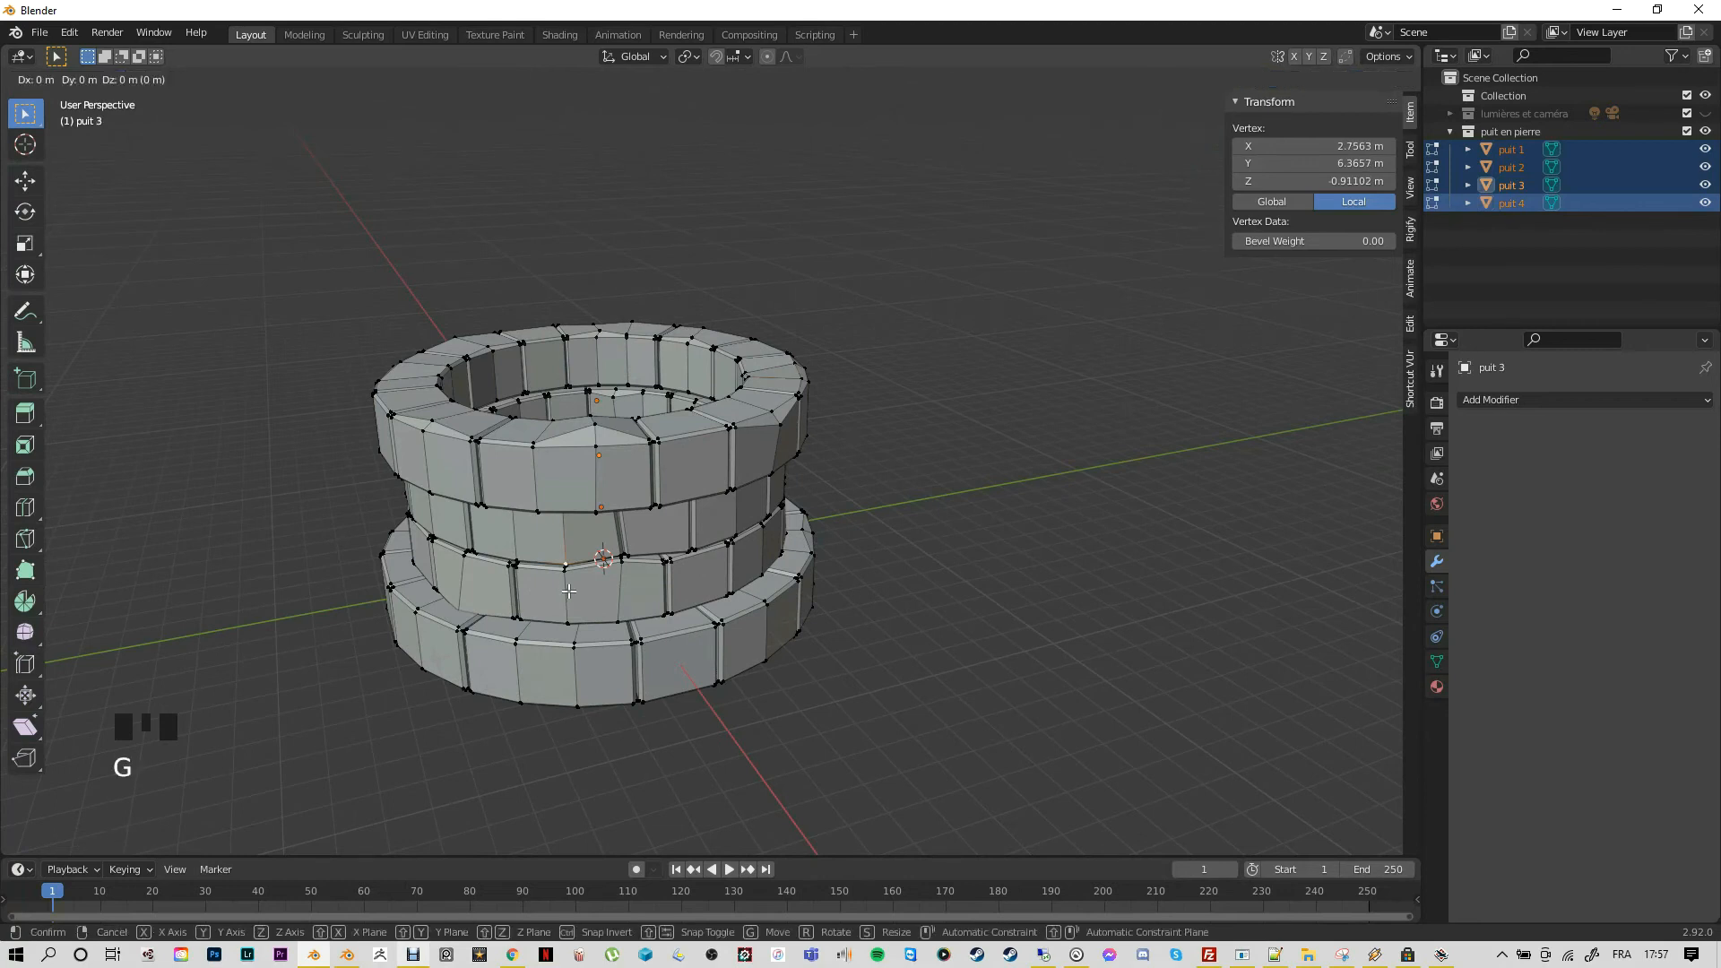
left_click(434, 630)
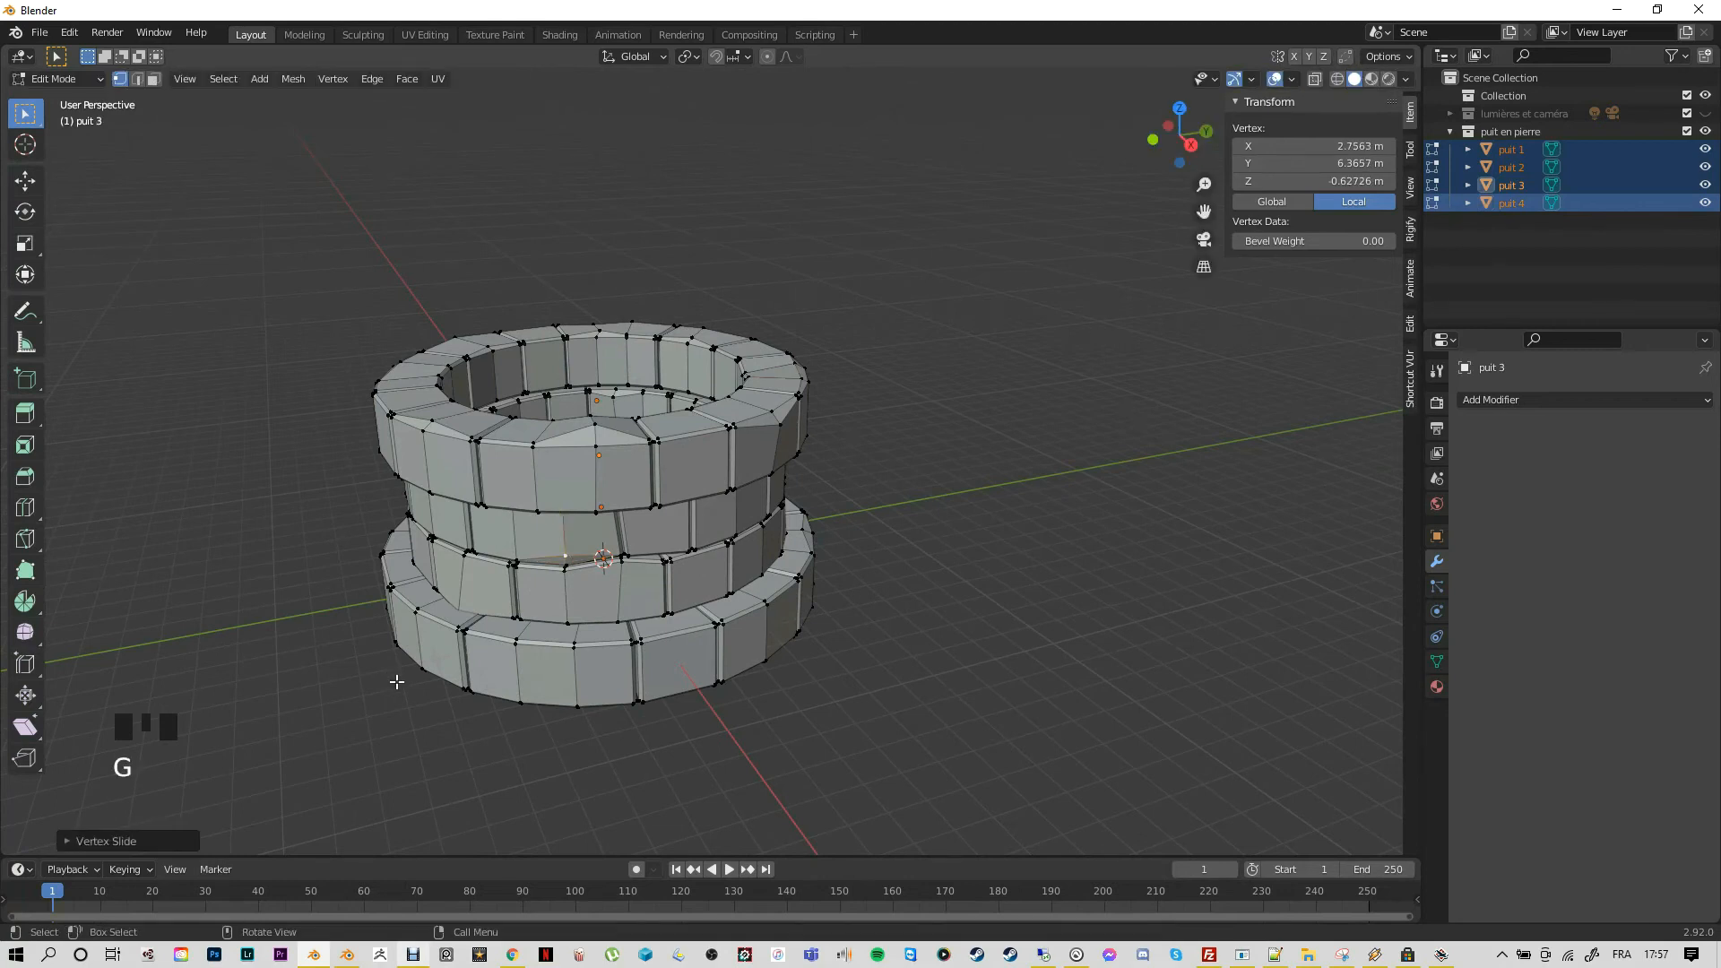
Vertex-slide one upper outer vertex of puit 1 down its vertical edge by a factor of about 0.19
middle_click_drag(397, 683, 419, 683)
left_click(582, 655)
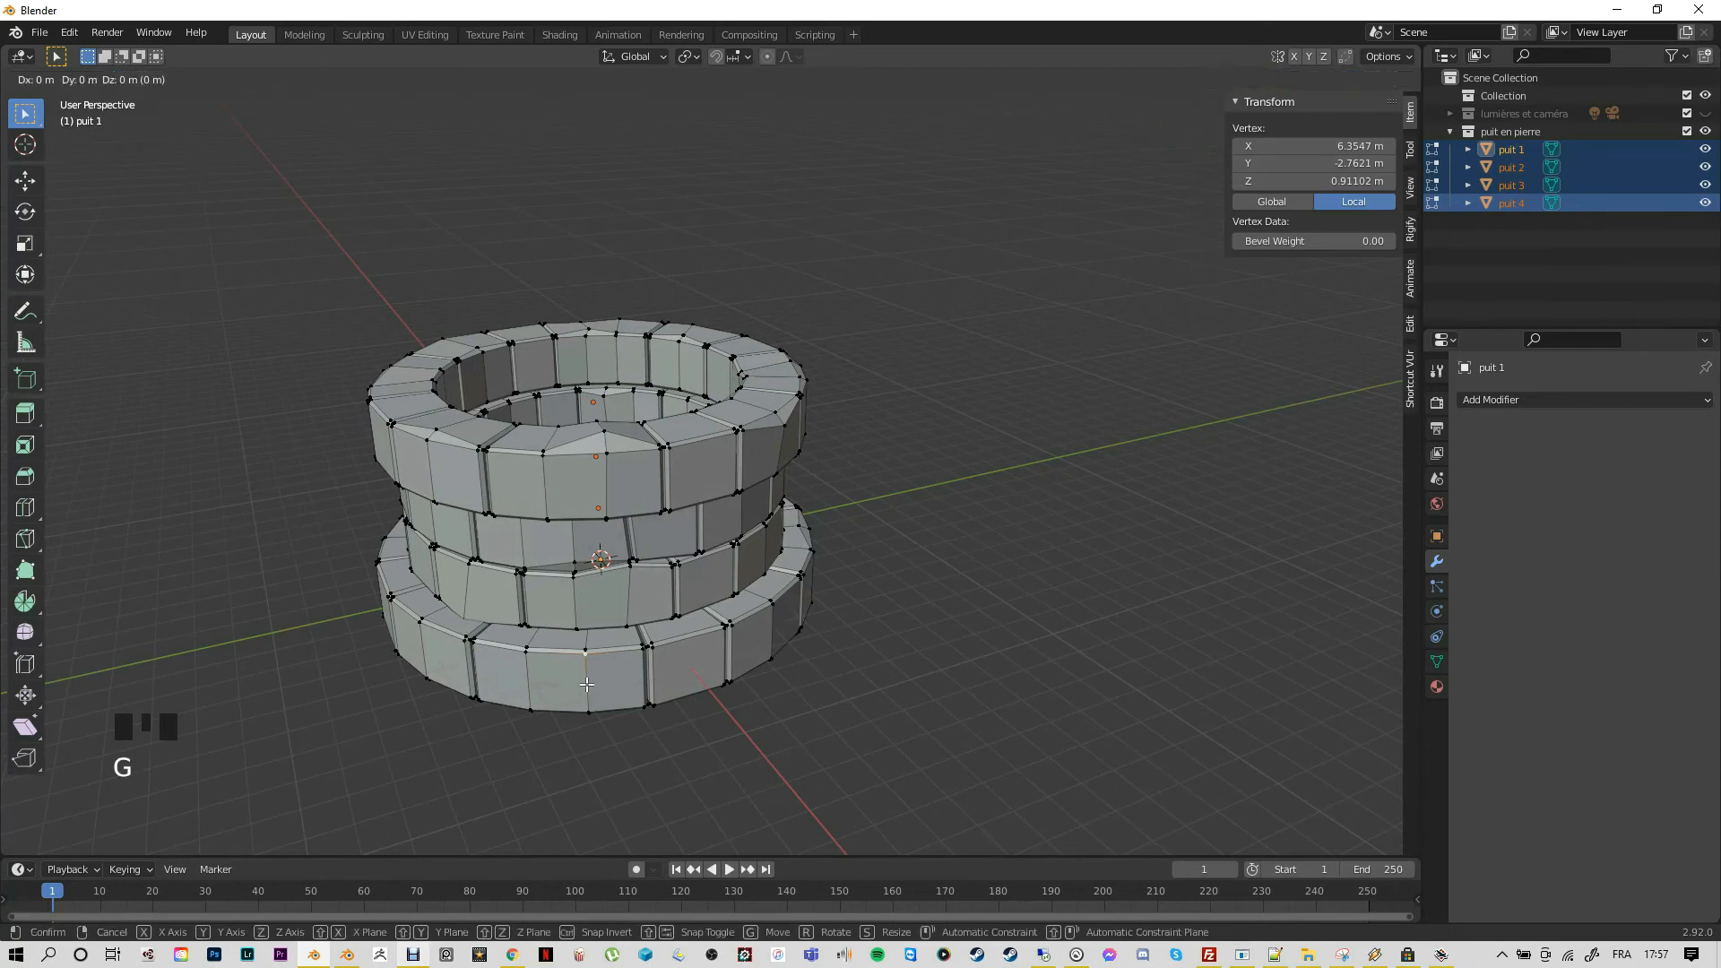
key("g")
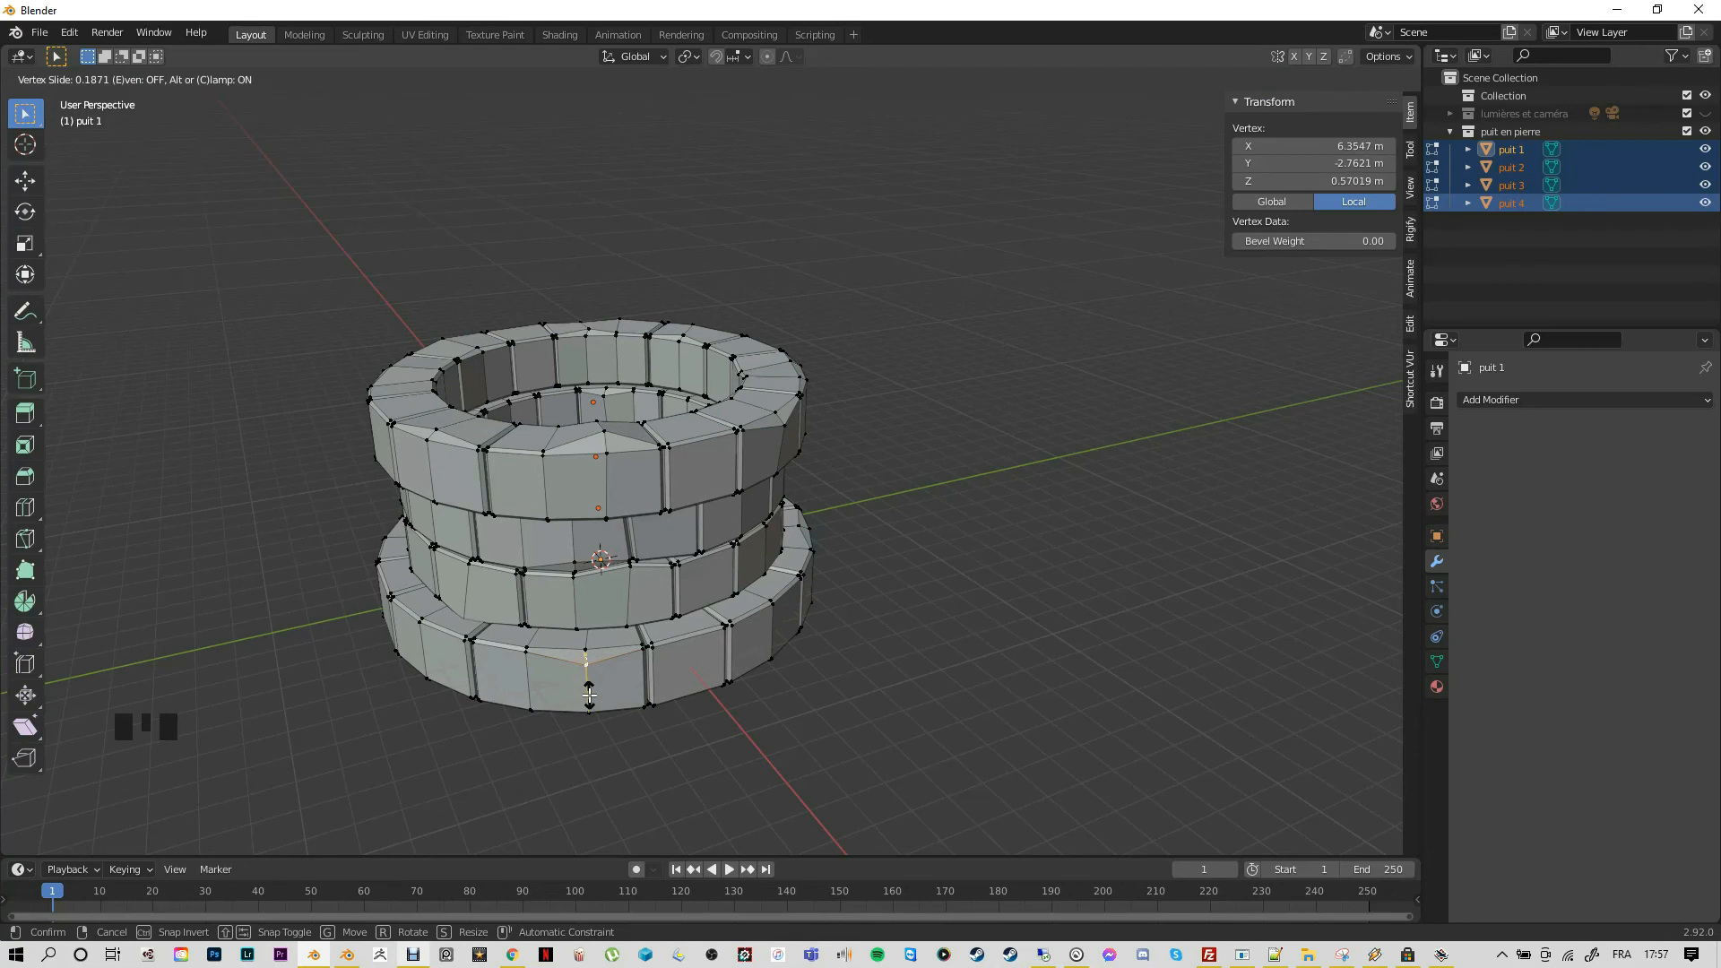
left_click(589, 696)
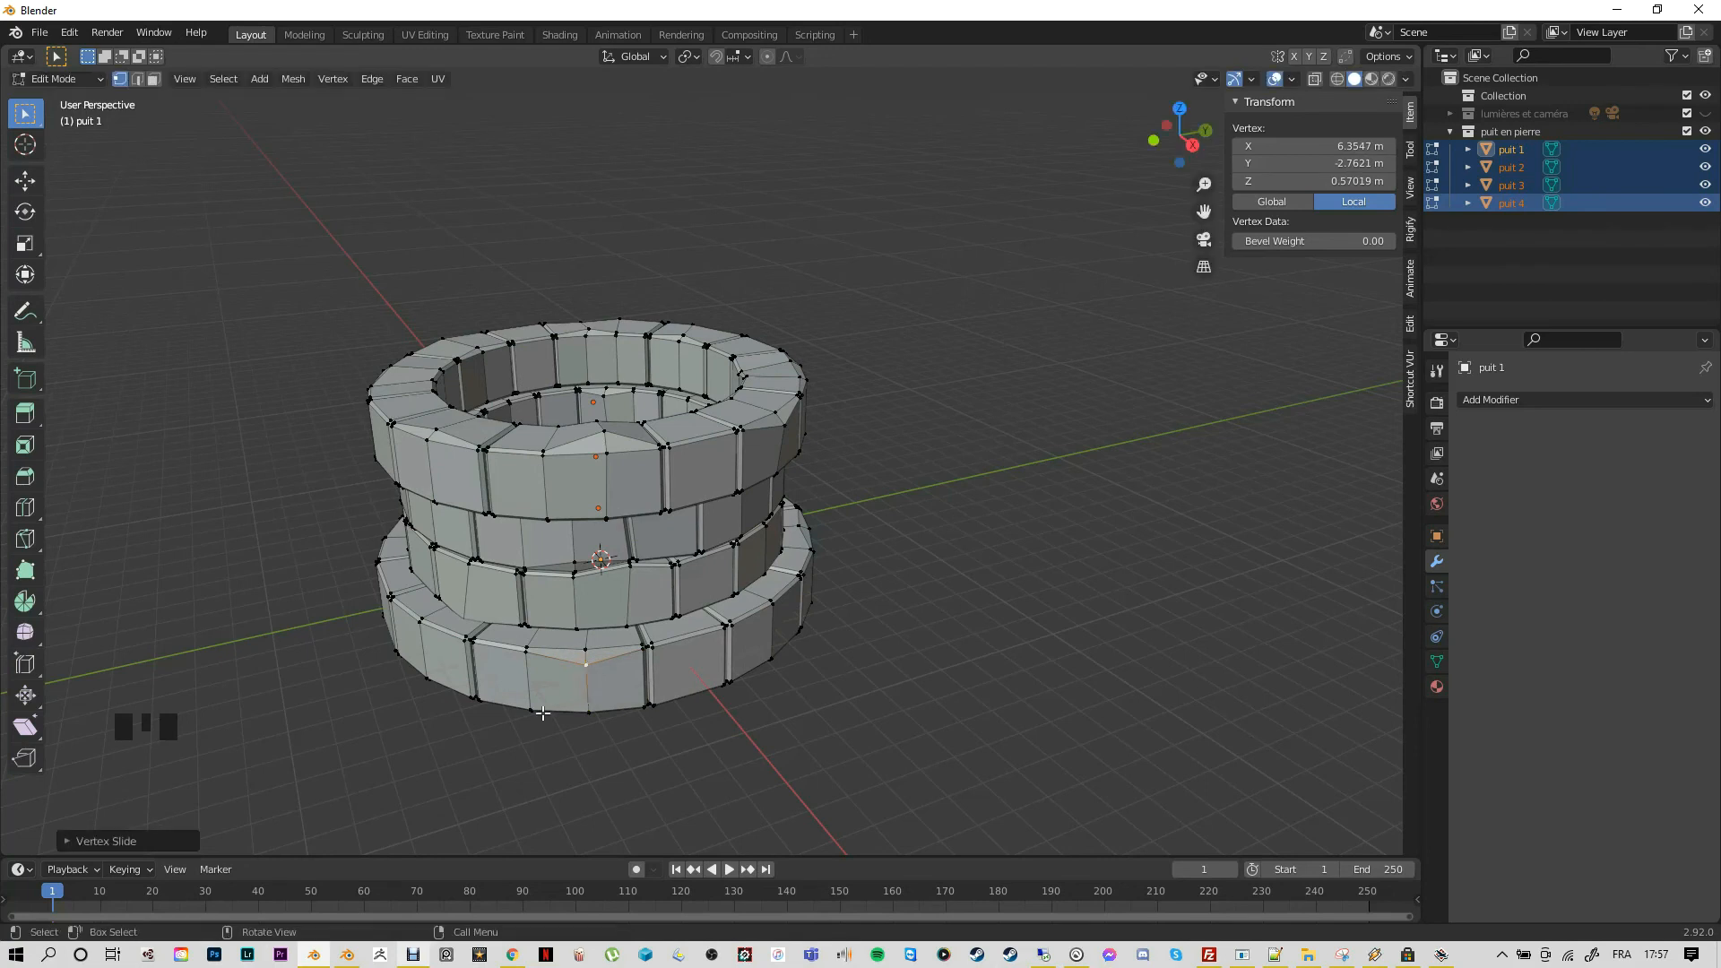
Vertex-slide an upper outer vertex on another stone of puit 1 inward along the stone's top edge
middle_click_drag(462, 729, 506, 743)
left_click(496, 712)
key("g")
key("g")
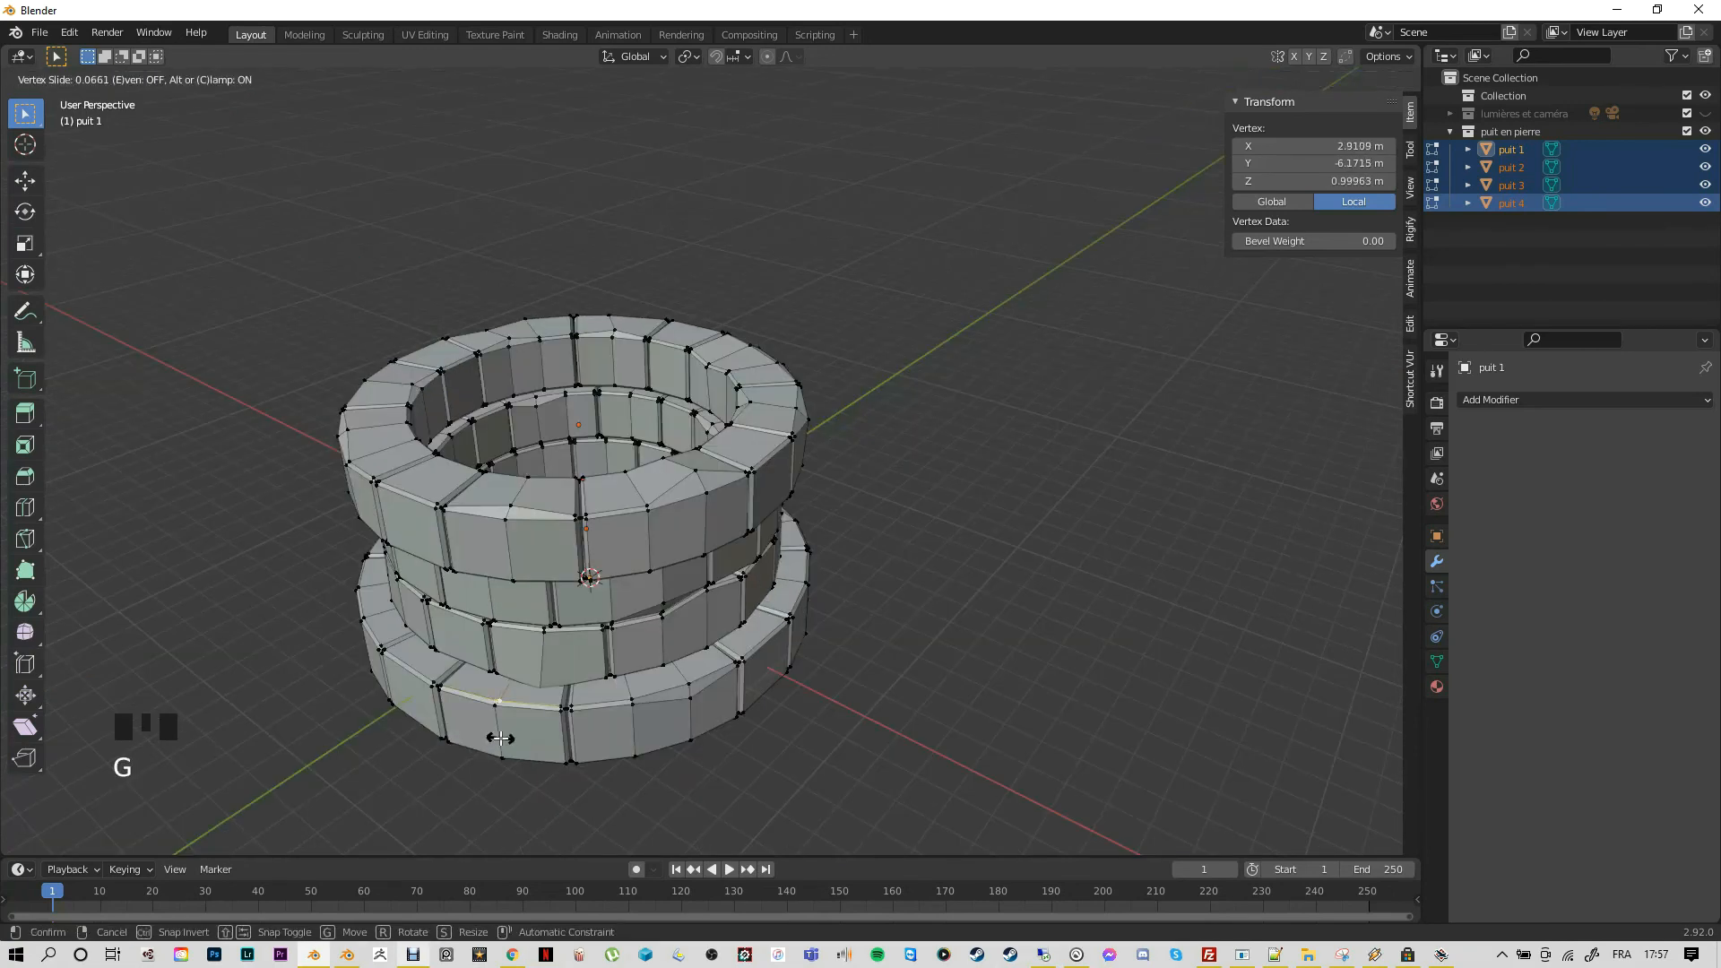
left_click(436, 750)
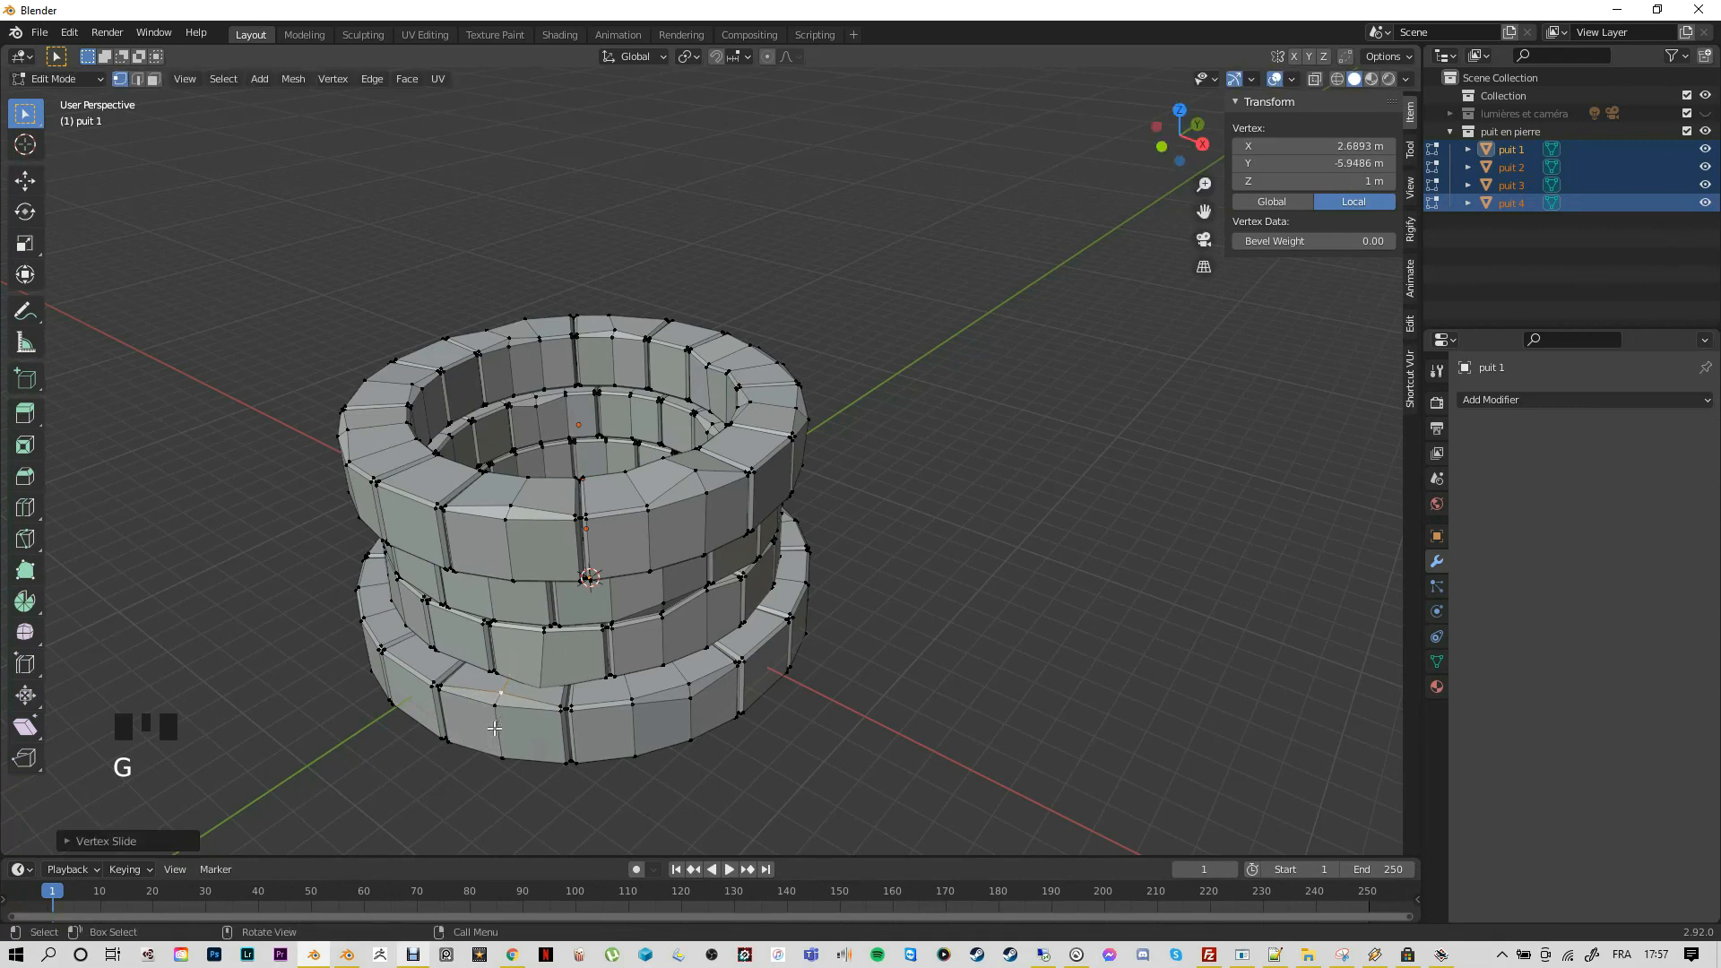
On a further stone around puit 1, vertex-slide the upper outer middle vertex slightly inward across the top face
middle_click_drag(350, 748, 493, 758)
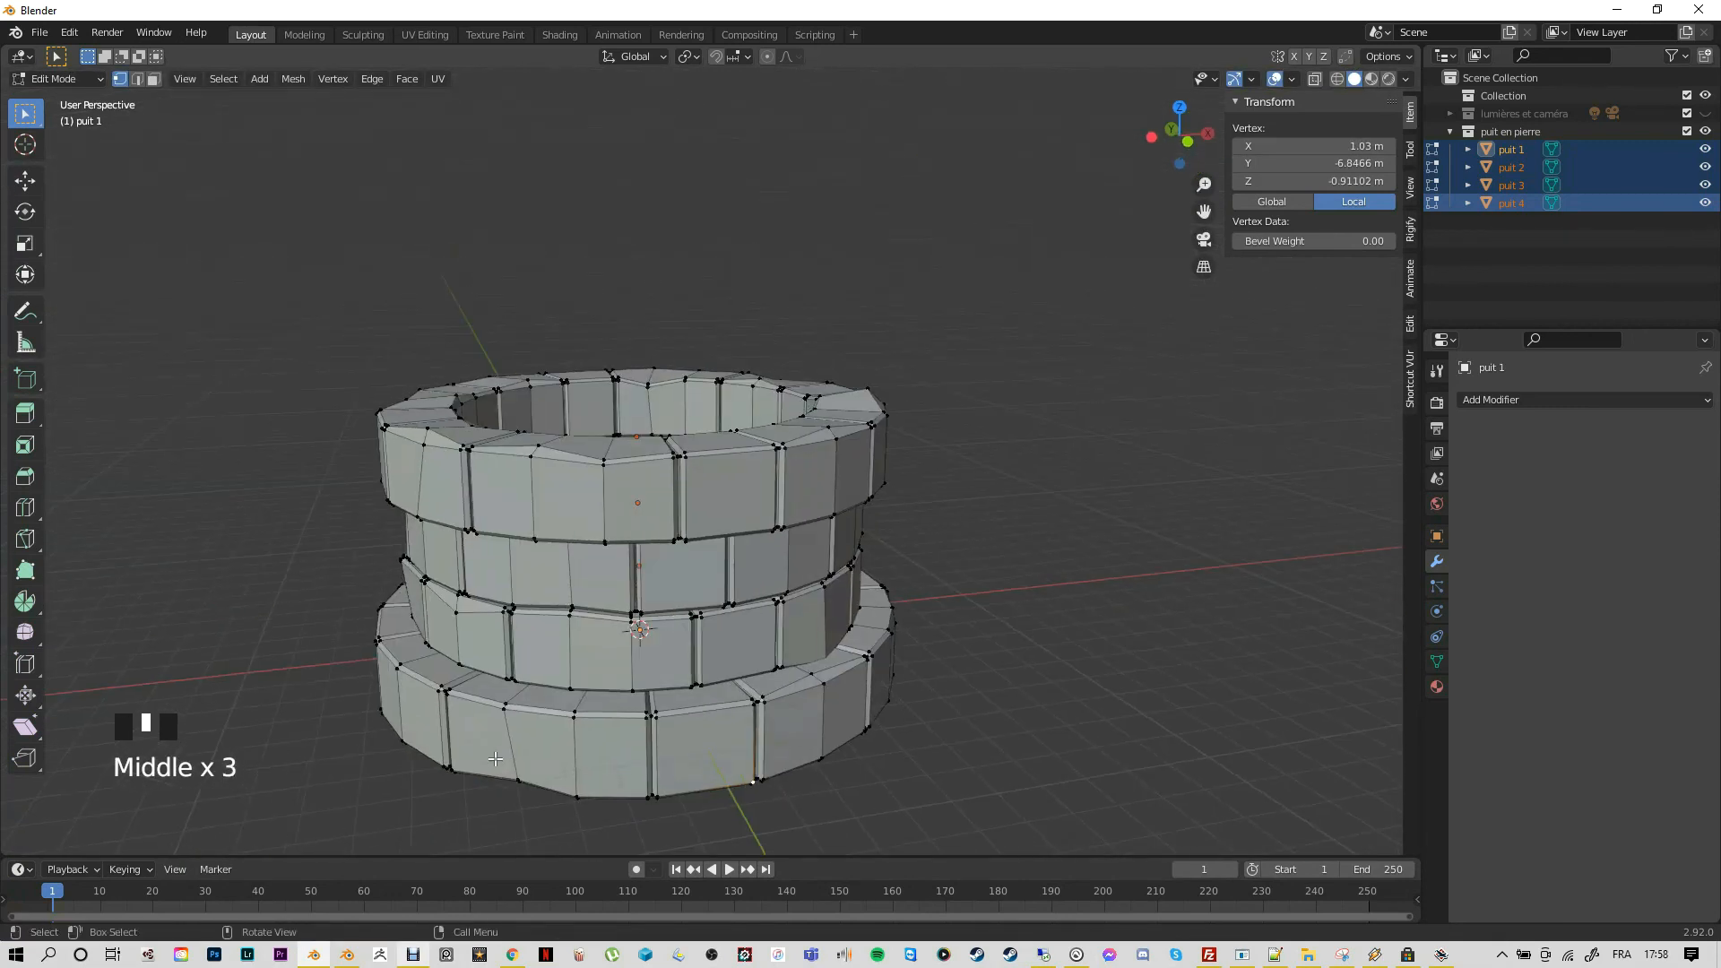
left_click(575, 715)
key("g")
key("g")
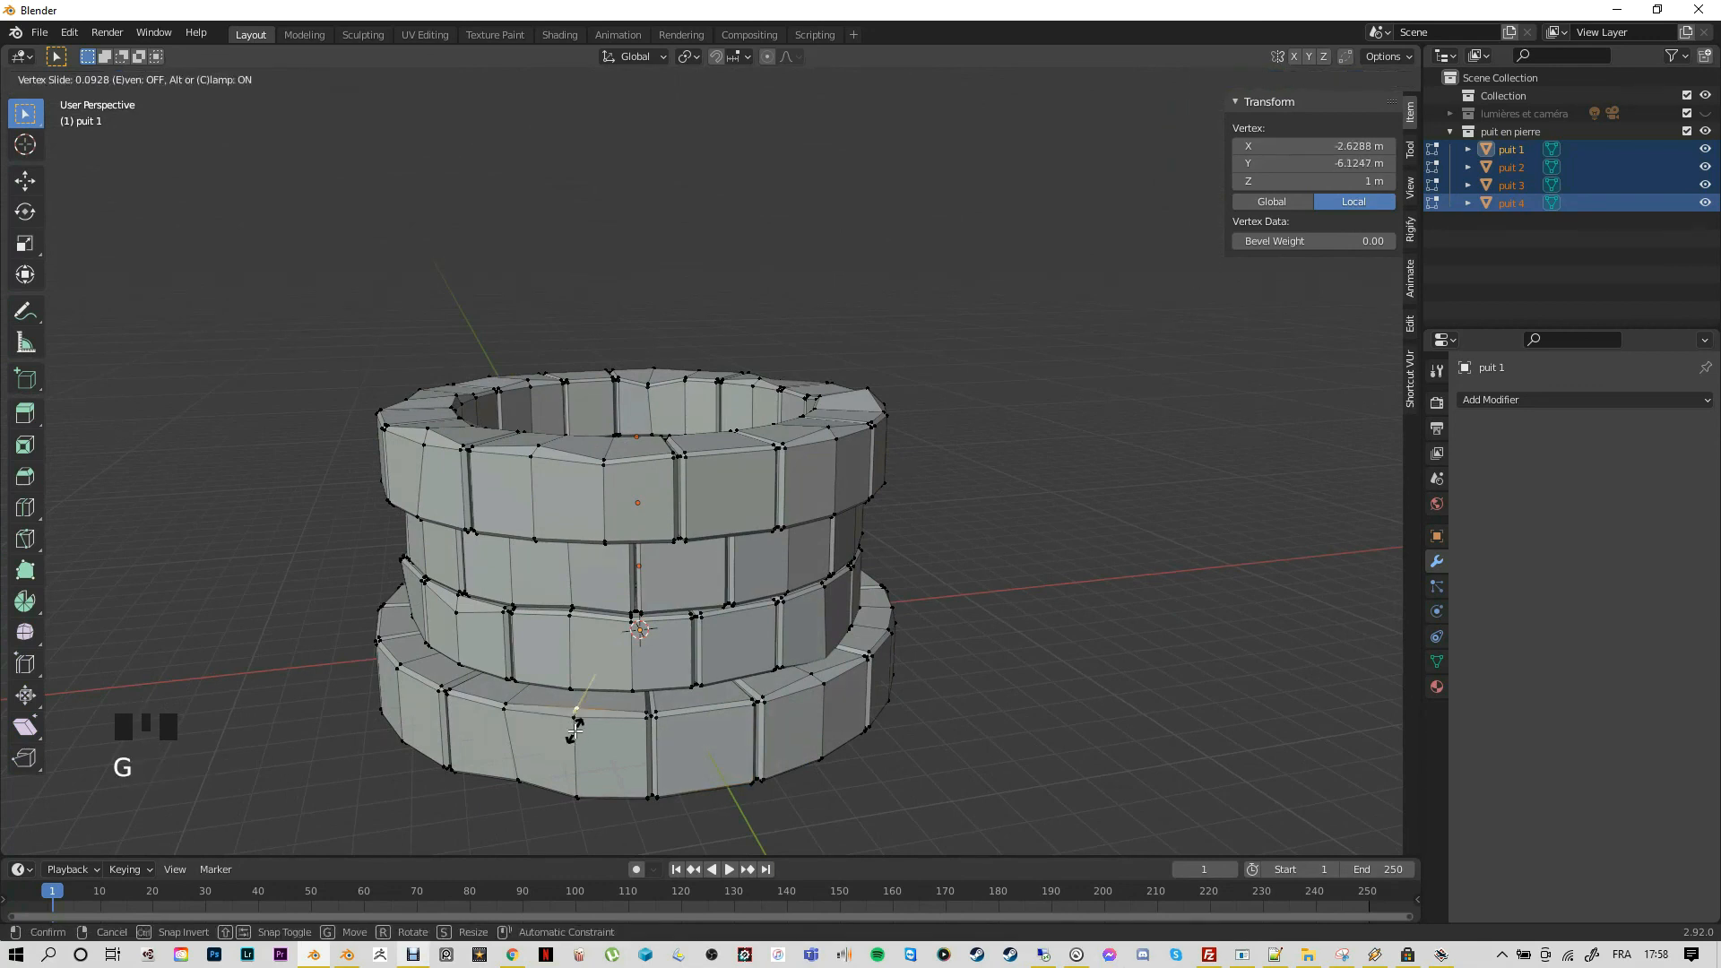
left_click(575, 730)
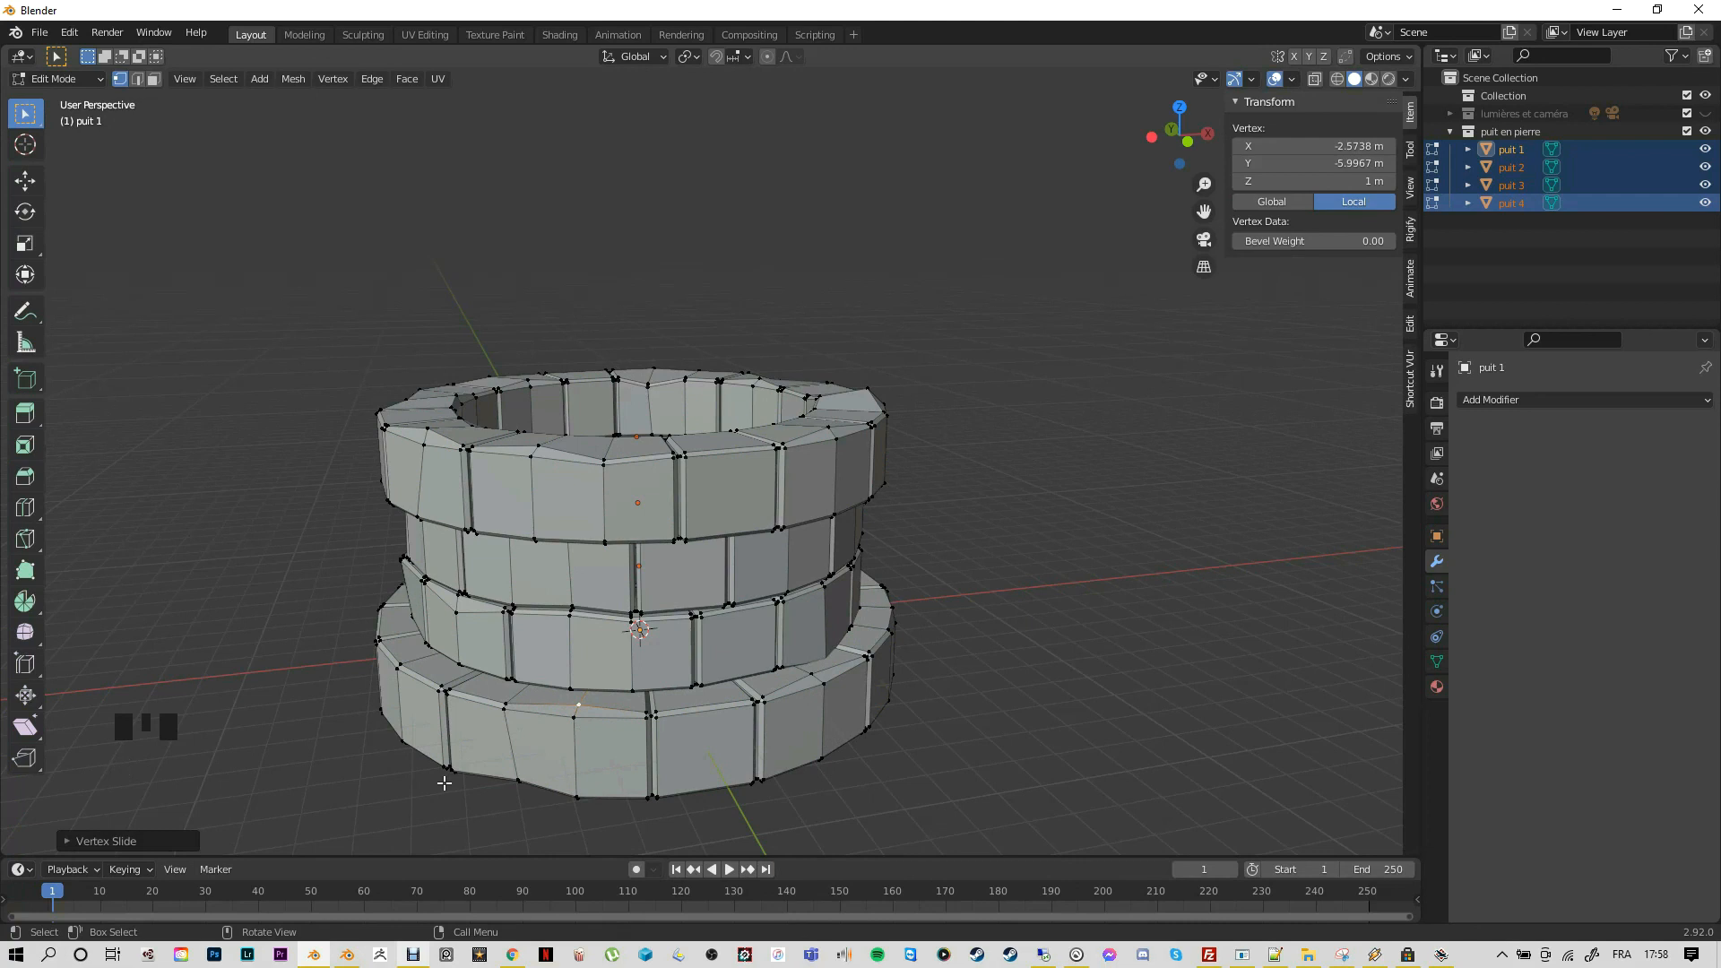